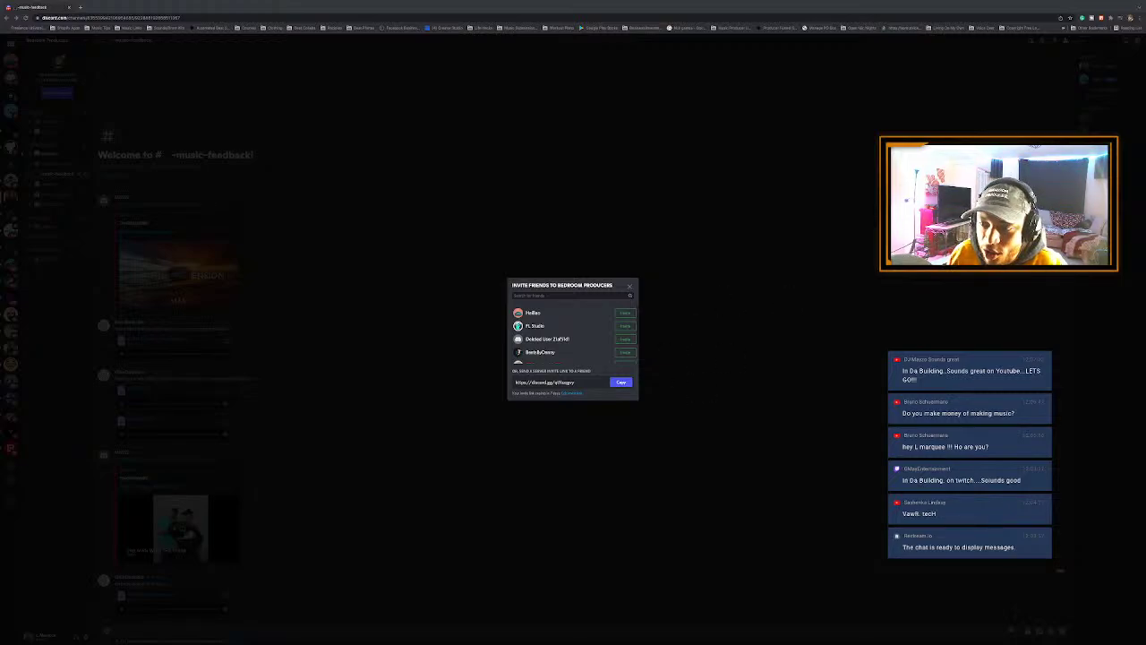
Step: Copy the Bedroom Producers server's invite link and close the Discord window
click(620, 383)
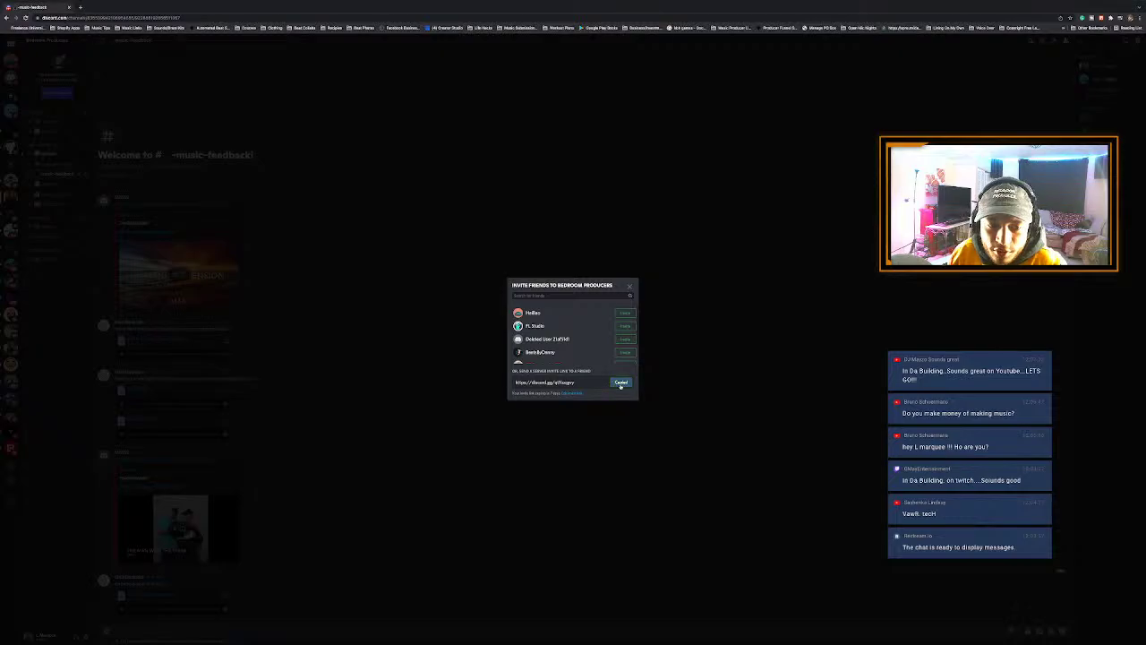
click(628, 288)
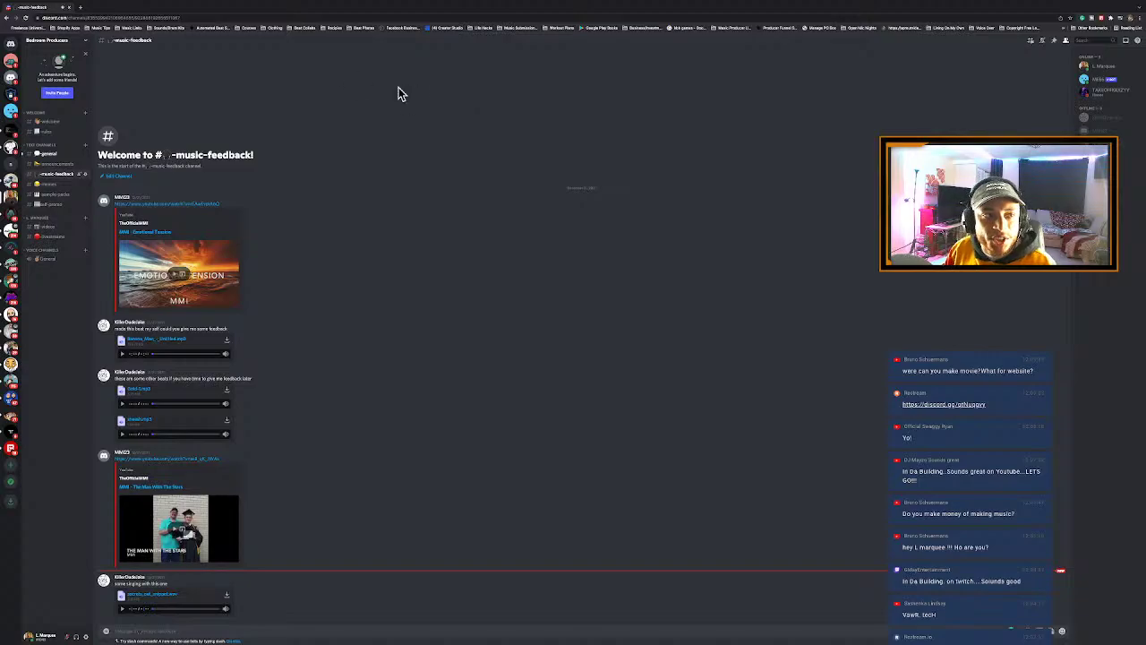
click(68, 7)
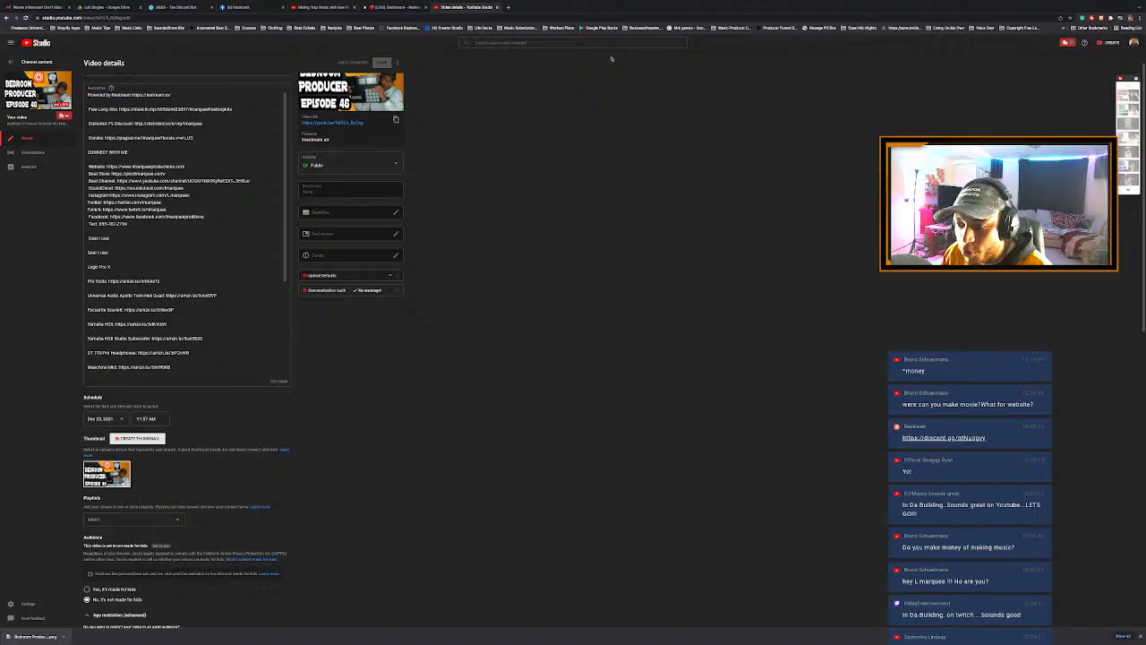
Step: Switch to Logic Pro, create a project from the Beat Template, and return to the browser
key(ctrl+Left)
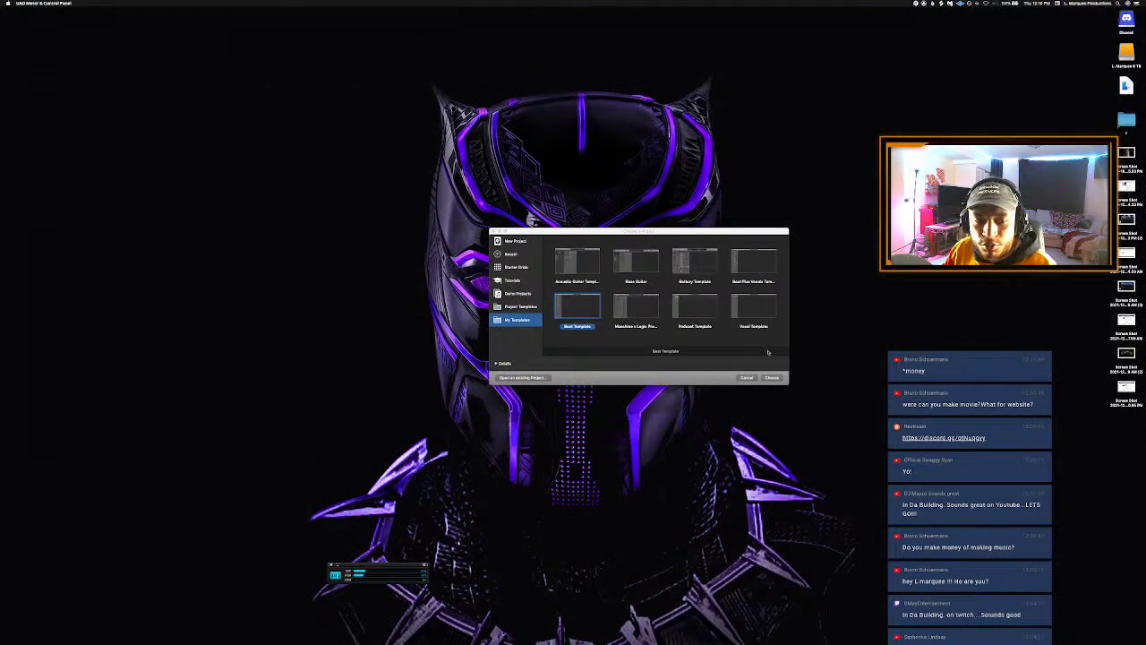
click(771, 378)
key(ctrl+Right)
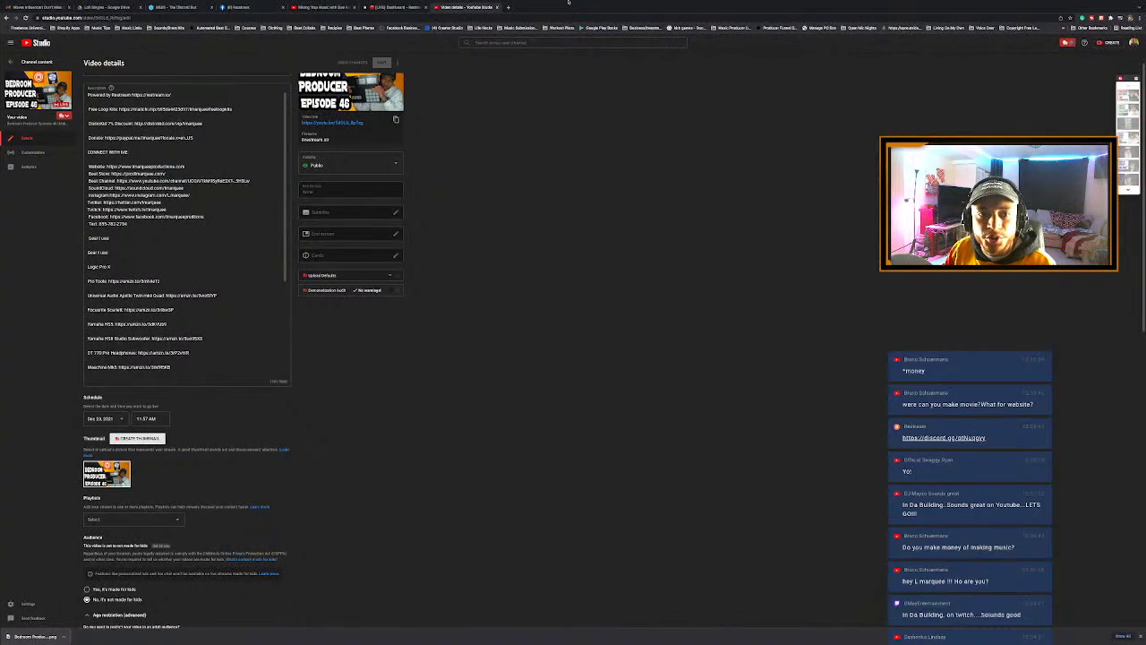
Step: Open a new tab, move it into its own window and load beatstars.com there
click(509, 7)
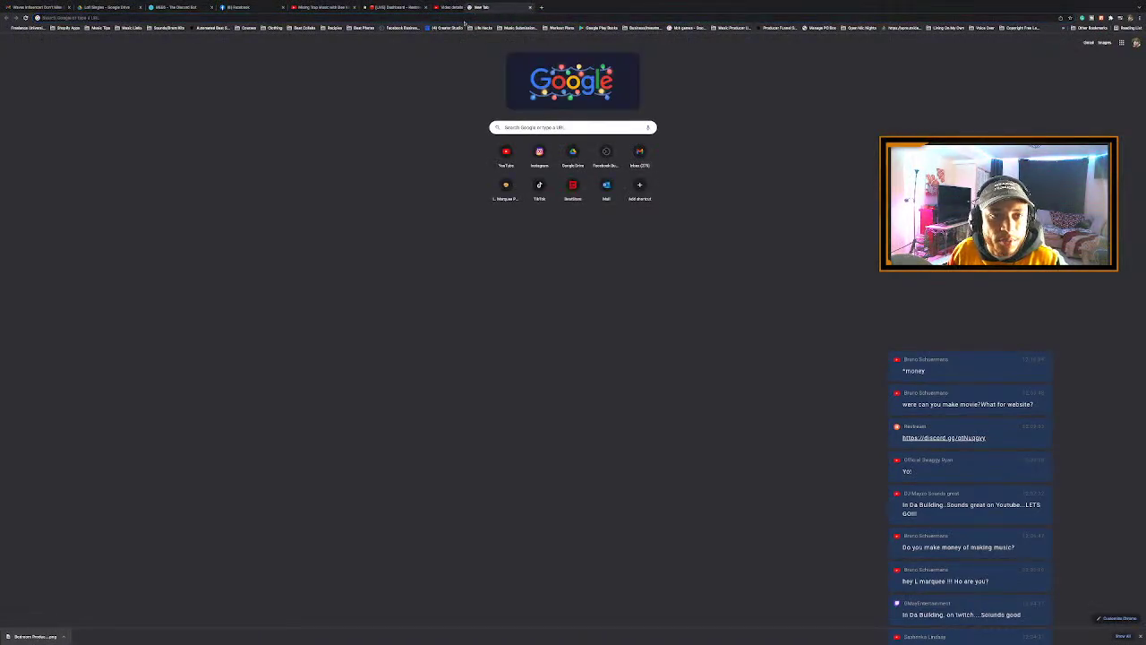
drag(519, 7, 453, 27)
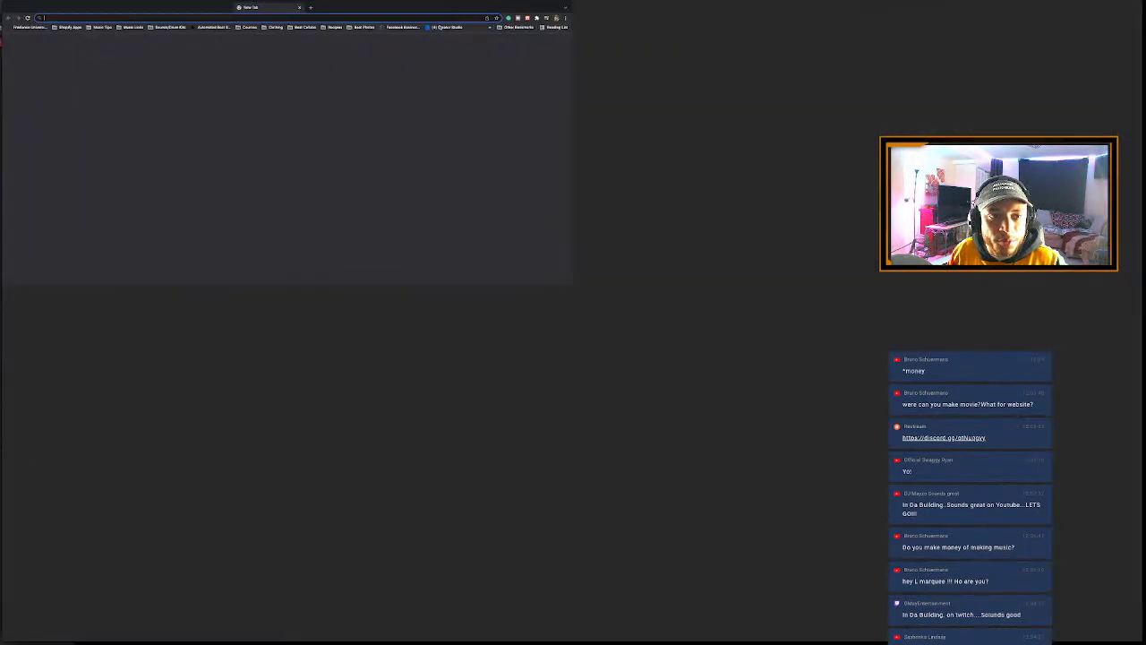
click(375, 18)
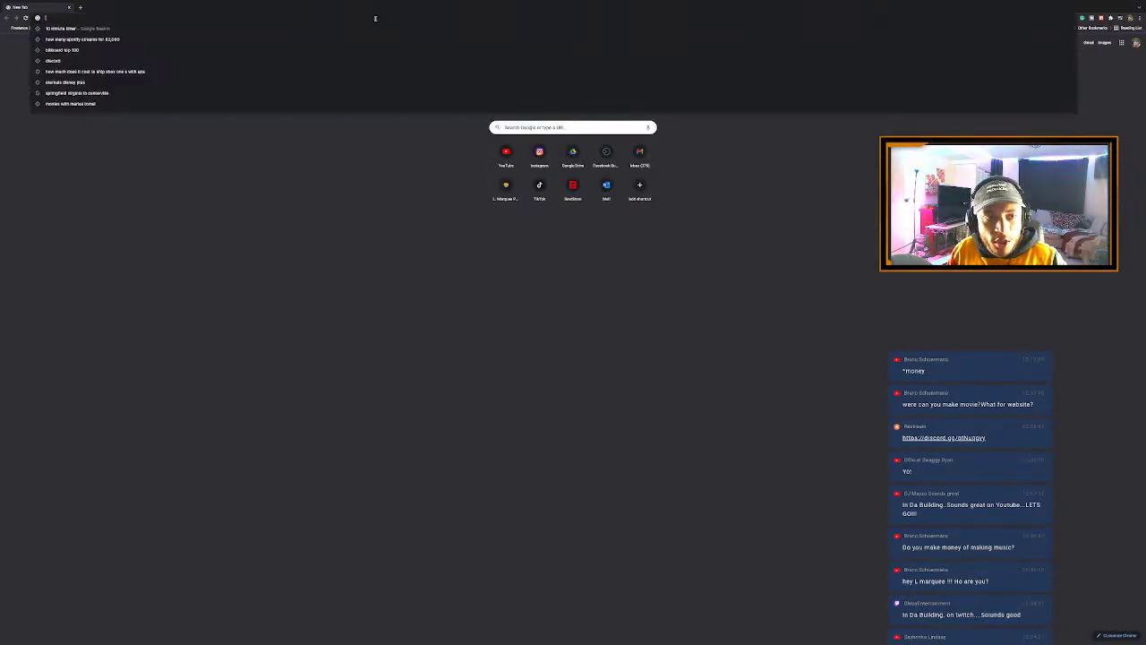
text(beatstars.com)
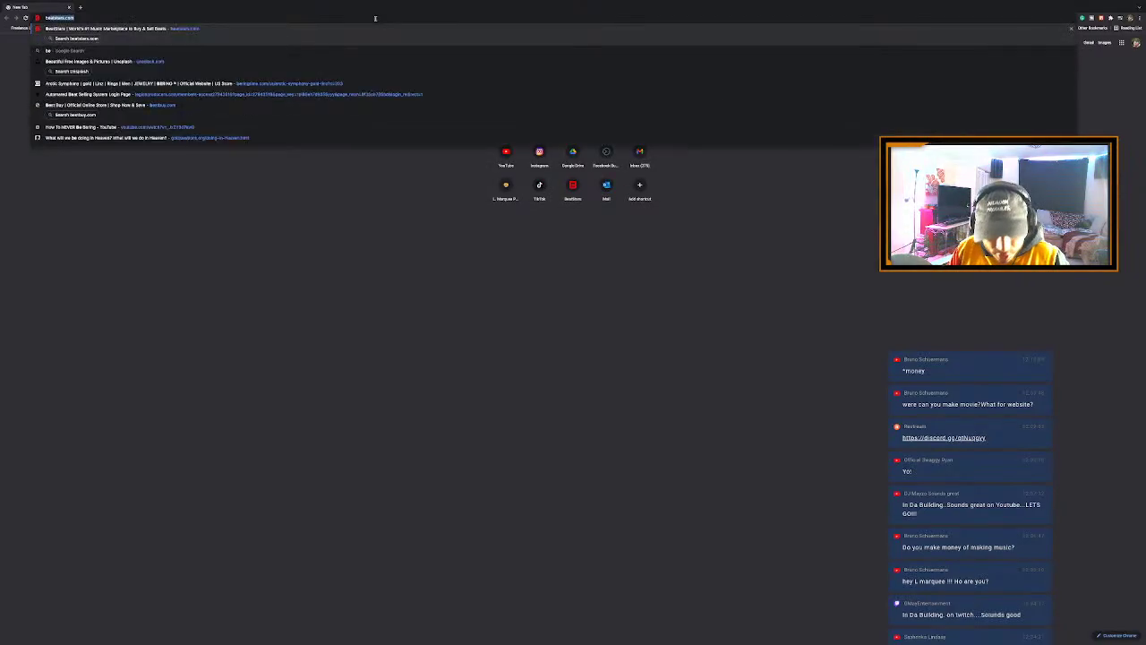
key(Return)
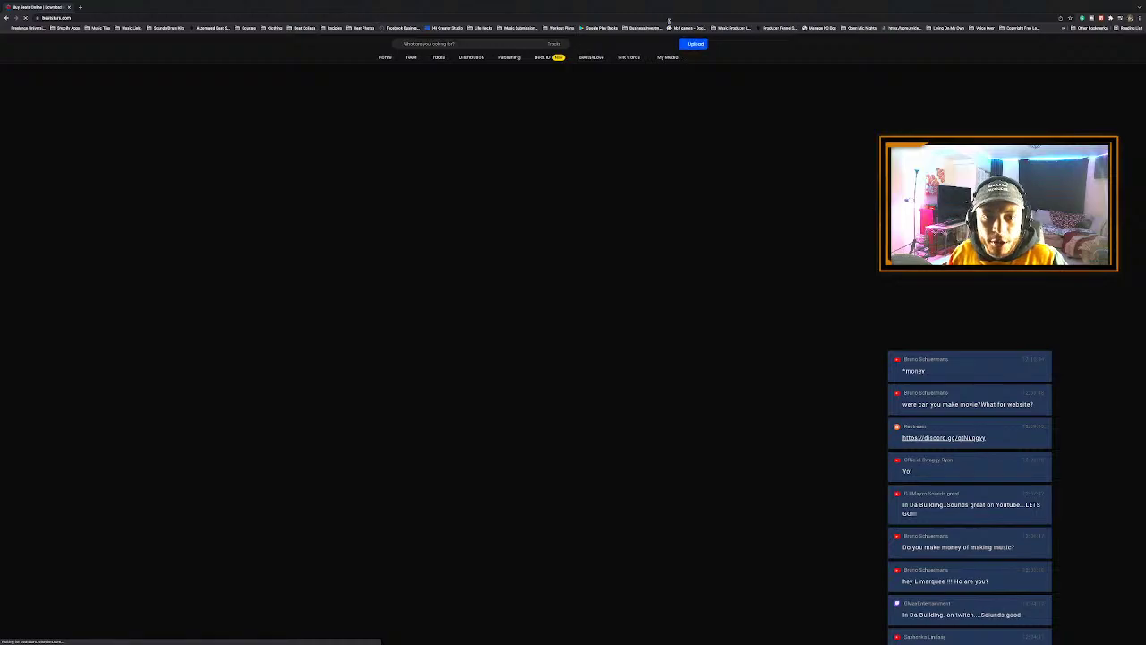
Step: Hide the browser's bookmarks bar
right_click(1049, 32)
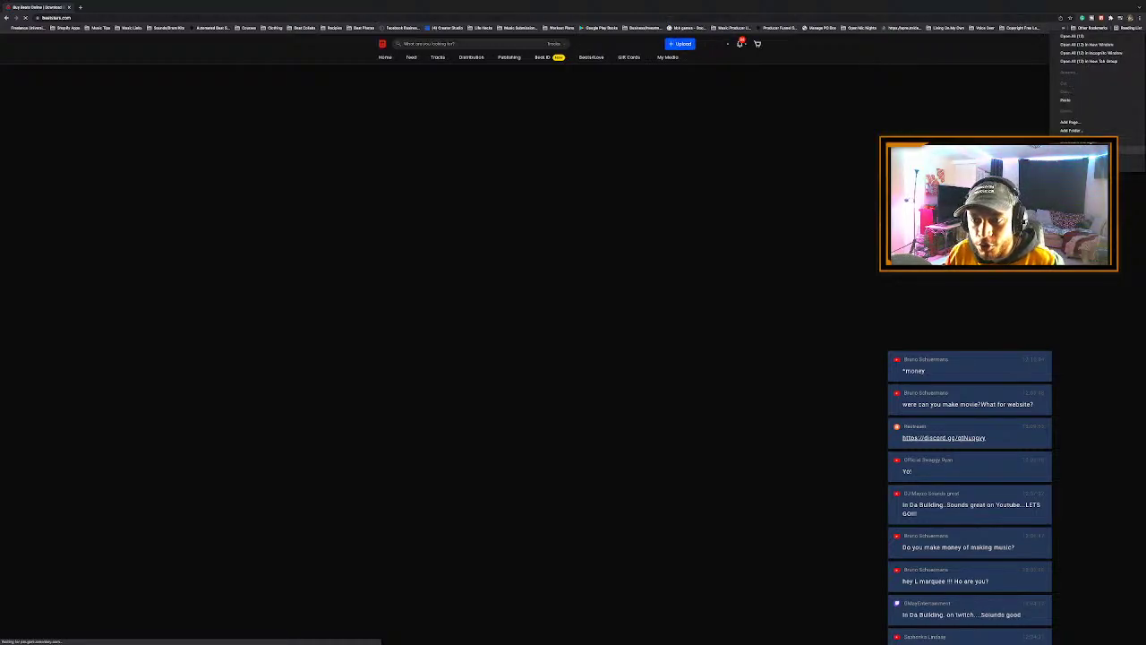
key(Escape)
key(ctrl+shift+b)
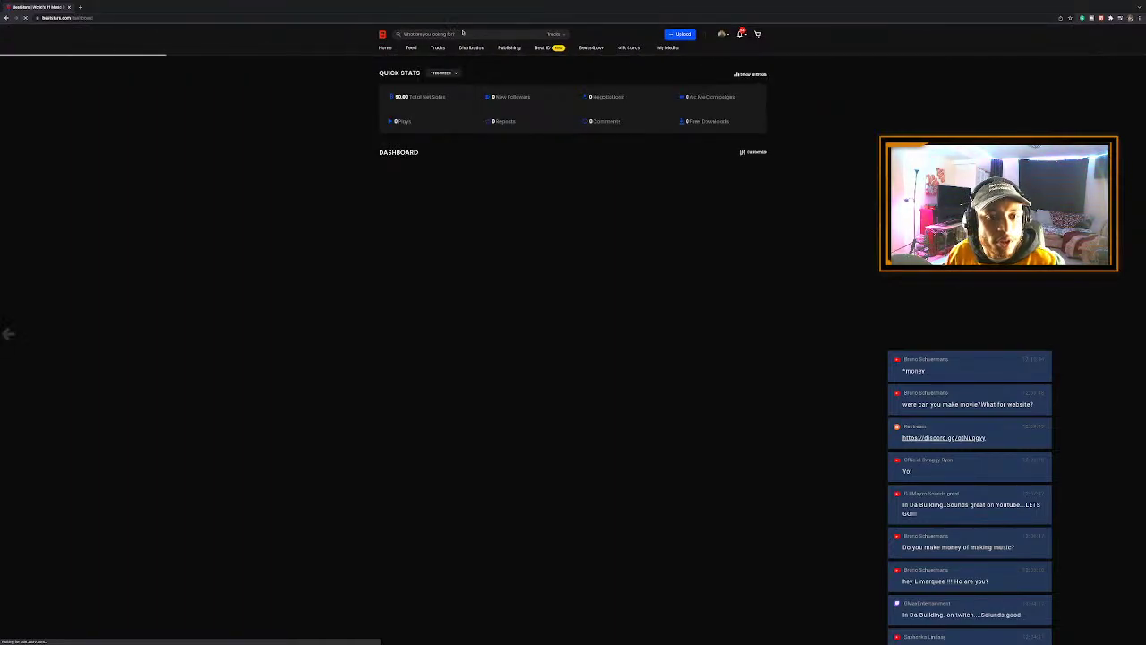
Step: Close the BeatStars window
key(ctrl+Left)
key(ctrl+Right)
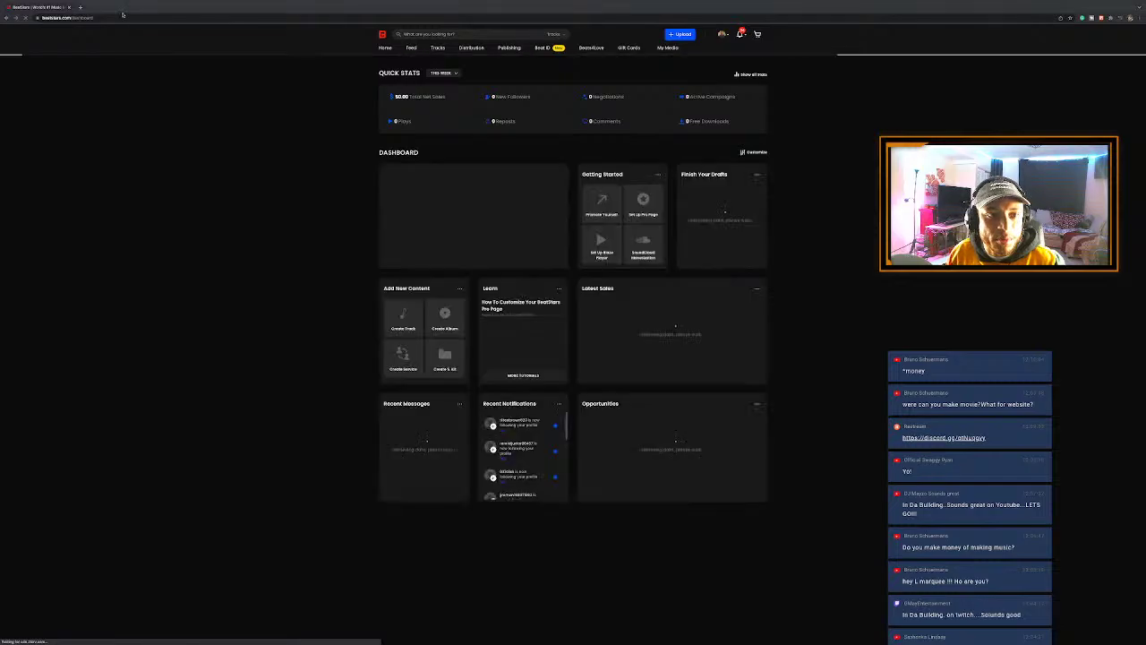
click(69, 7)
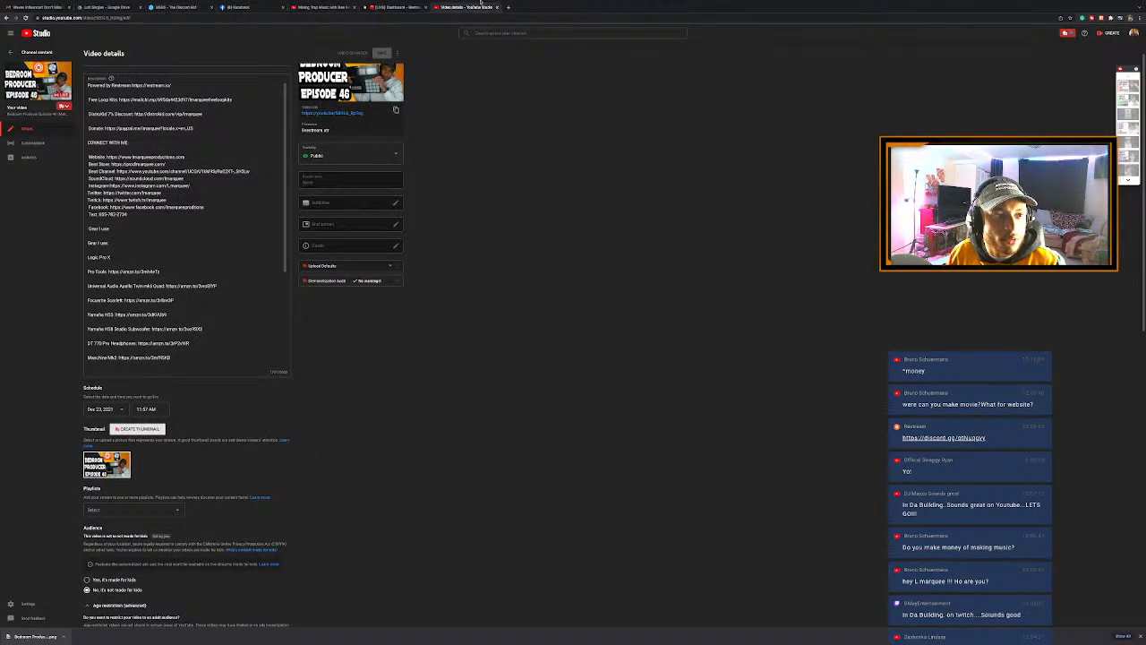
Step: Open lmarqueeproductions.com in a new tab and move that tab into its own full-size window
click(509, 7)
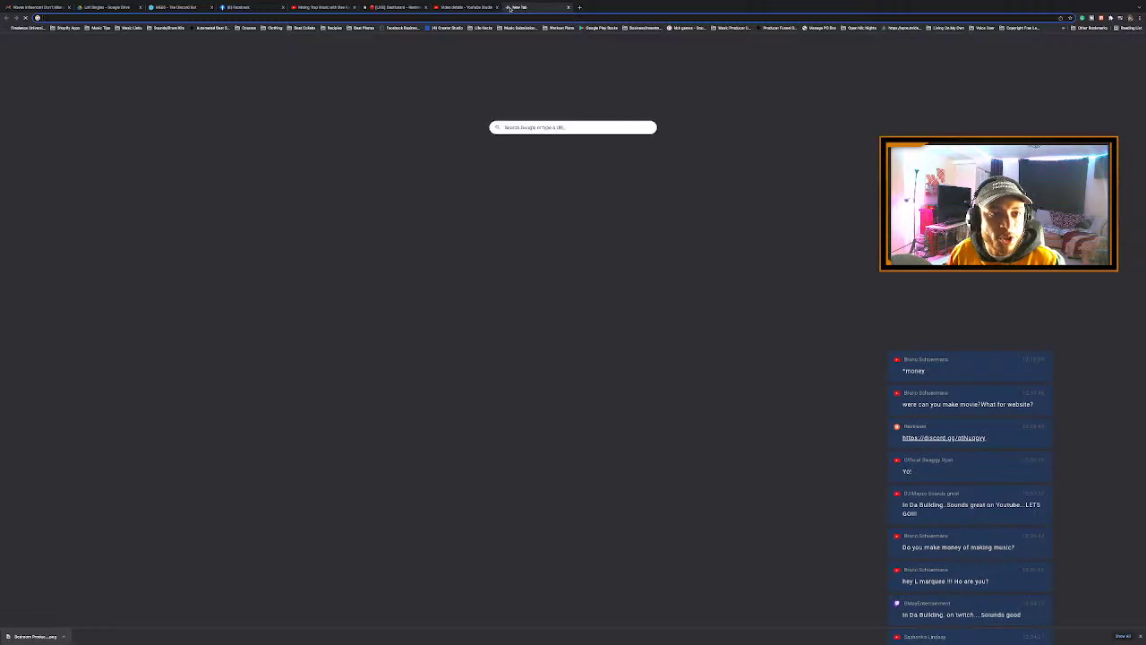
text(lmarqueeproductions.com)
key(Return)
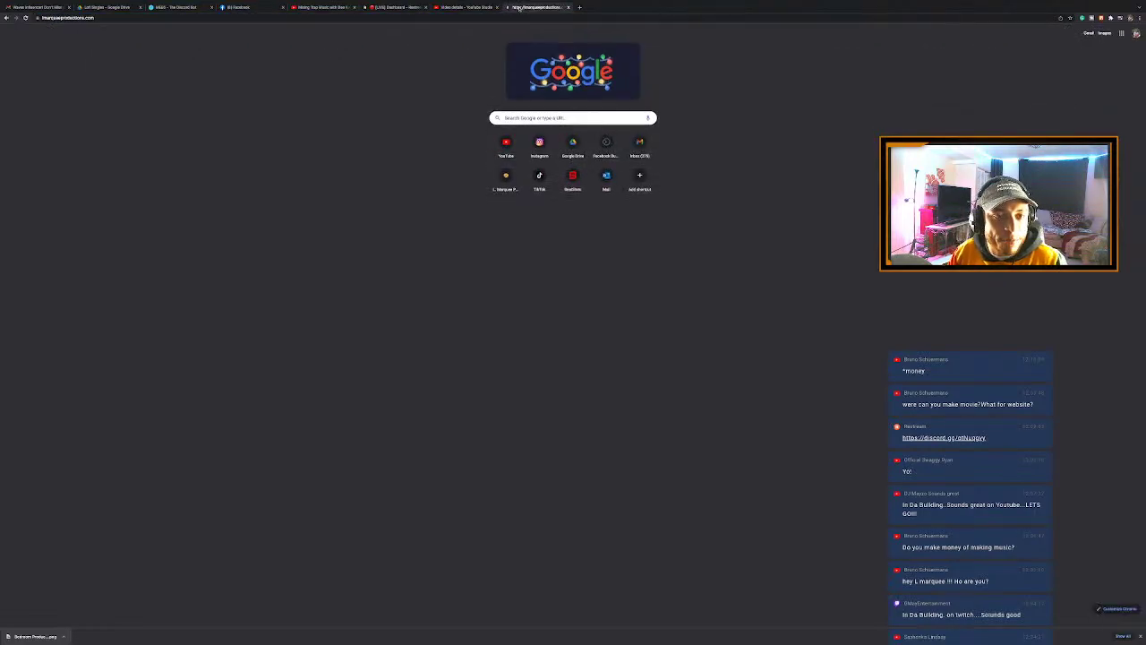
drag(509, 7, 473, 30)
double_click(472, 29)
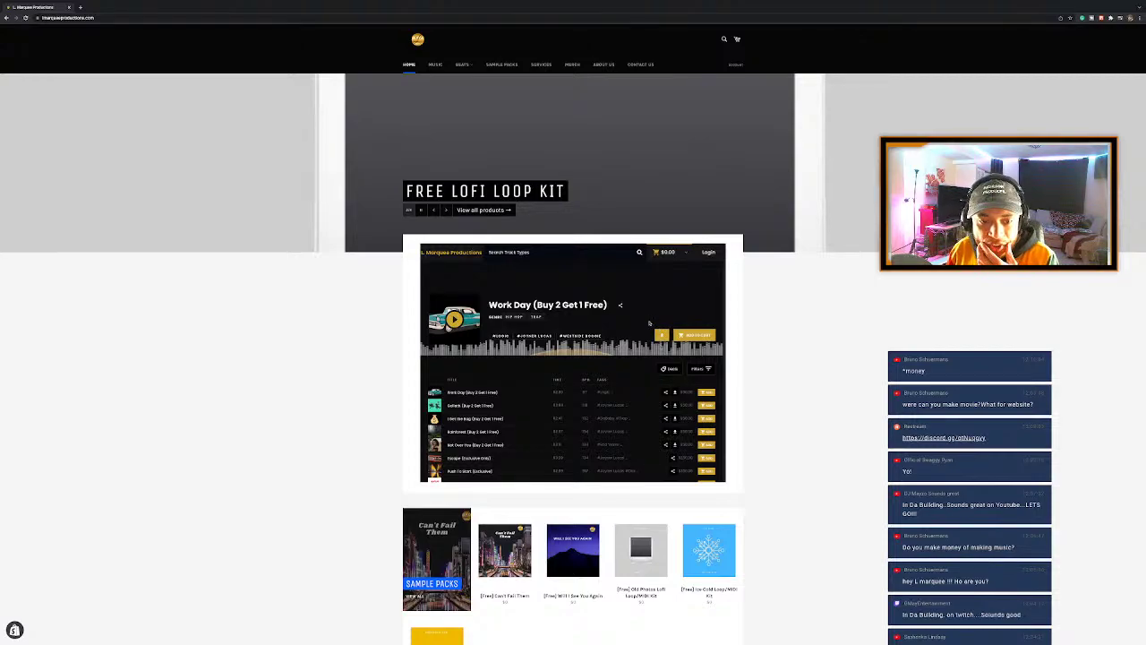
Step: Add the "Work Day (Buy 2 Get 1 Free)" beat with the $50.00 unlimited use license to the cart and proceed to checkout
scroll(626, 292, down, 3)
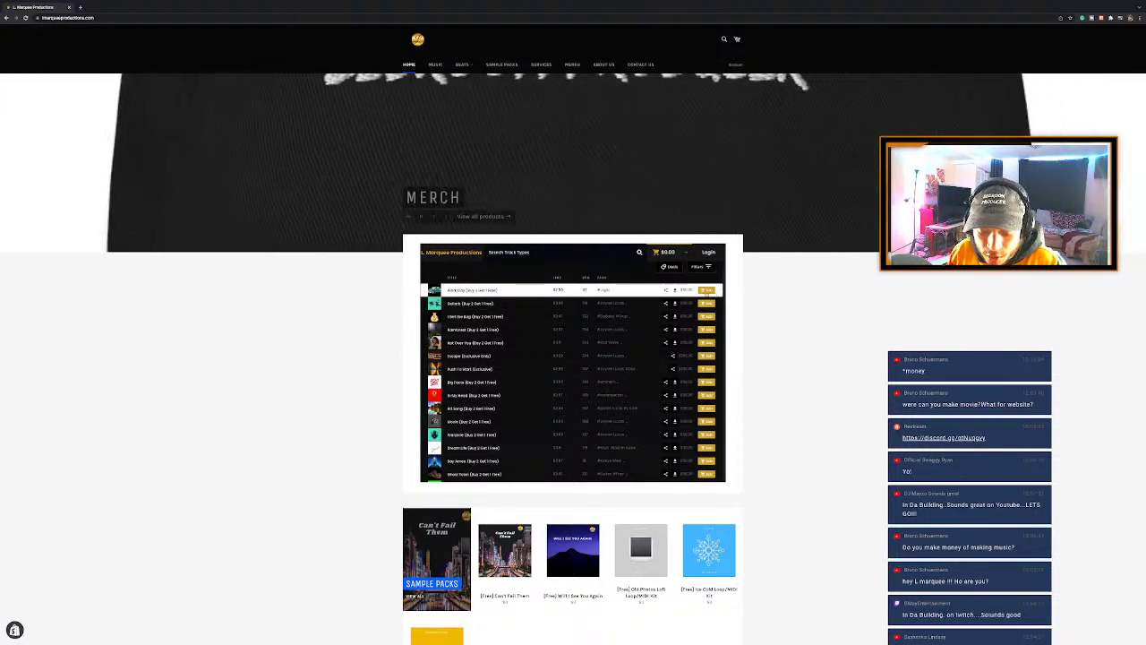
click(663, 290)
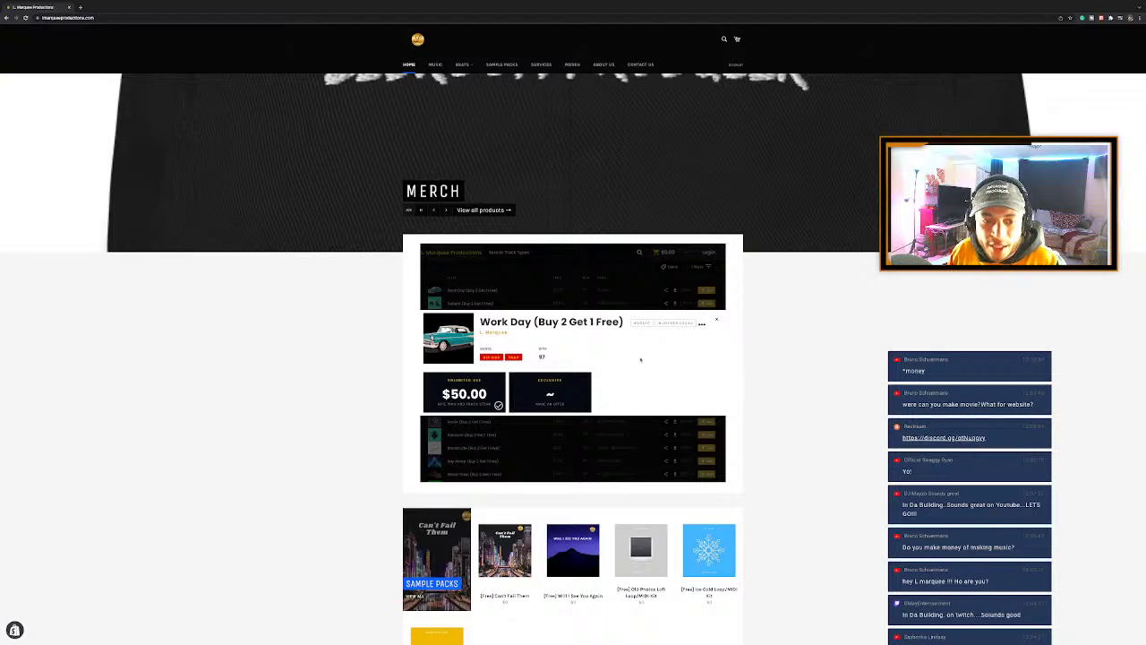
click(484, 399)
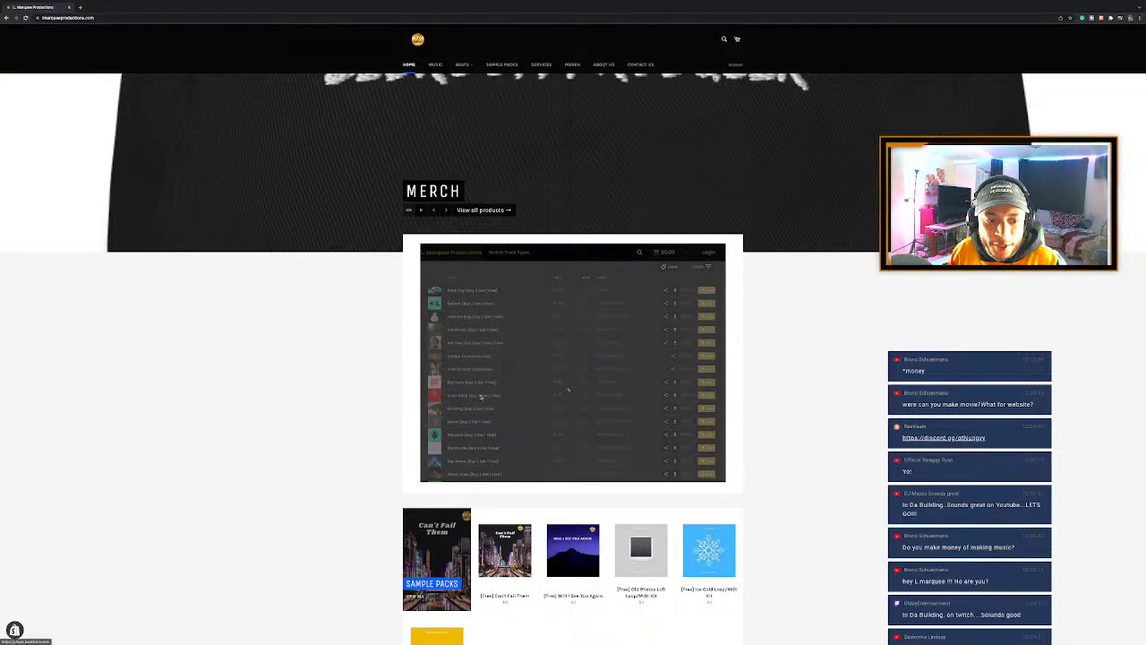
click(648, 307)
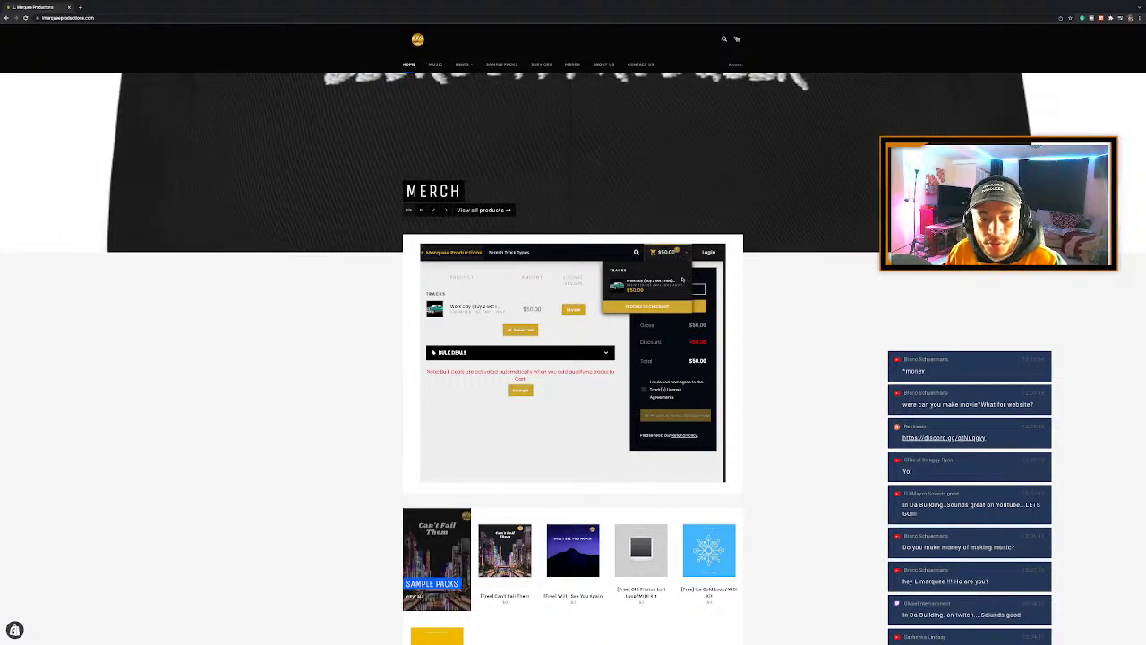
Step: Remove the beat from the cart and return to the store's track list to look through the beats
click(681, 281)
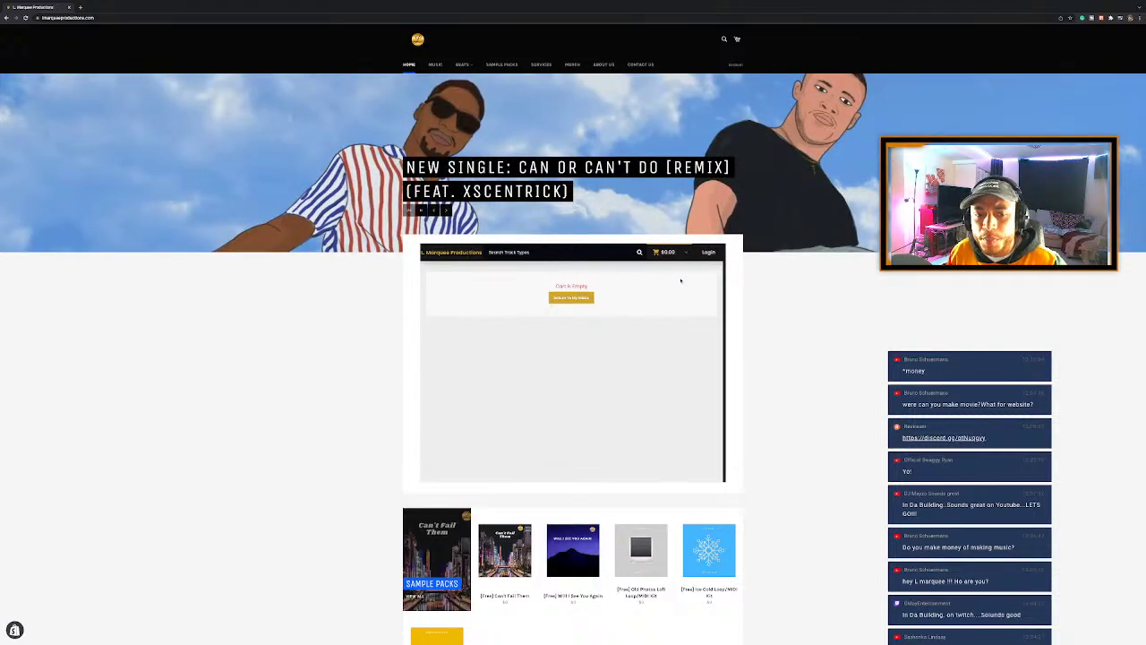
click(580, 298)
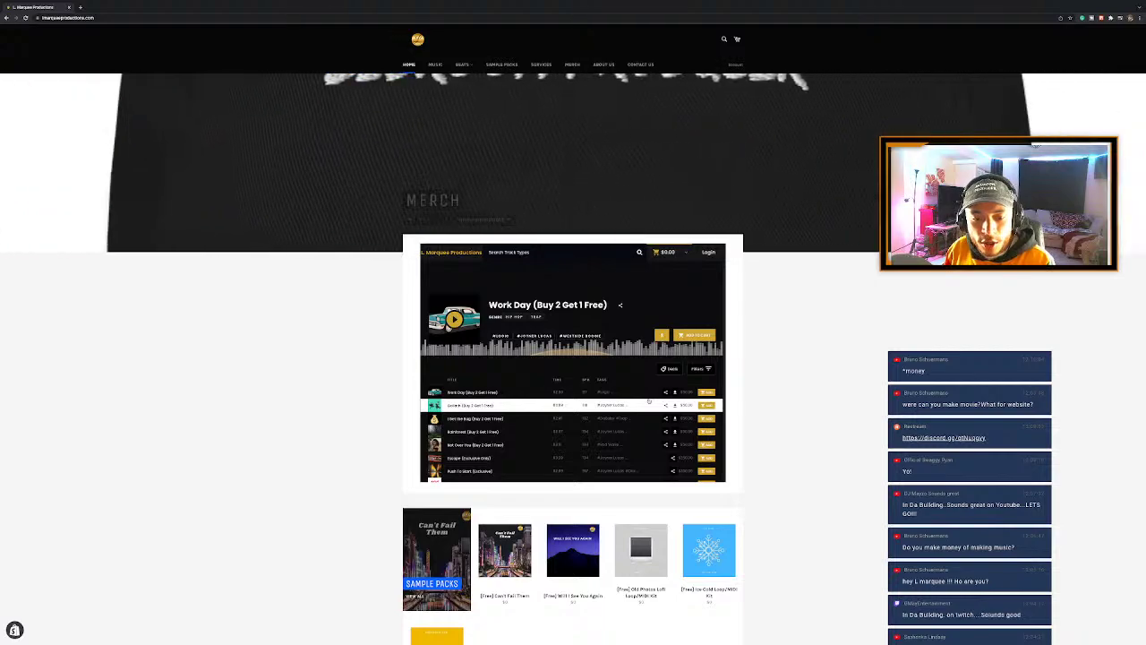
scroll(648, 400, down, 1)
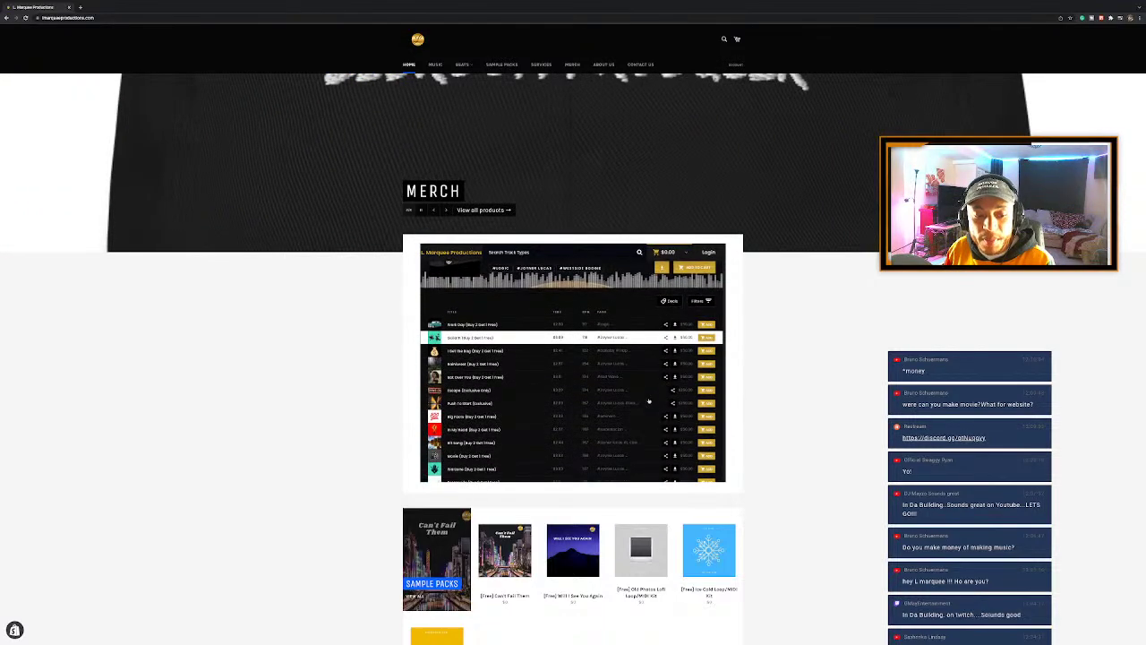
scroll(649, 400, down, 1)
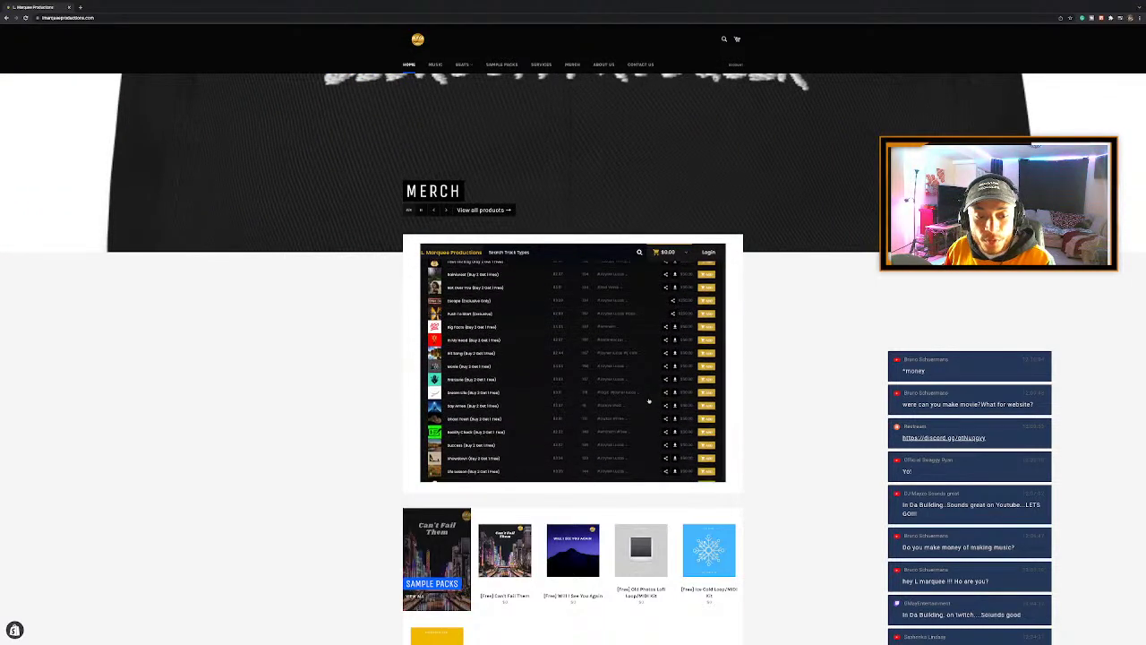
scroll(648, 400, down, 1)
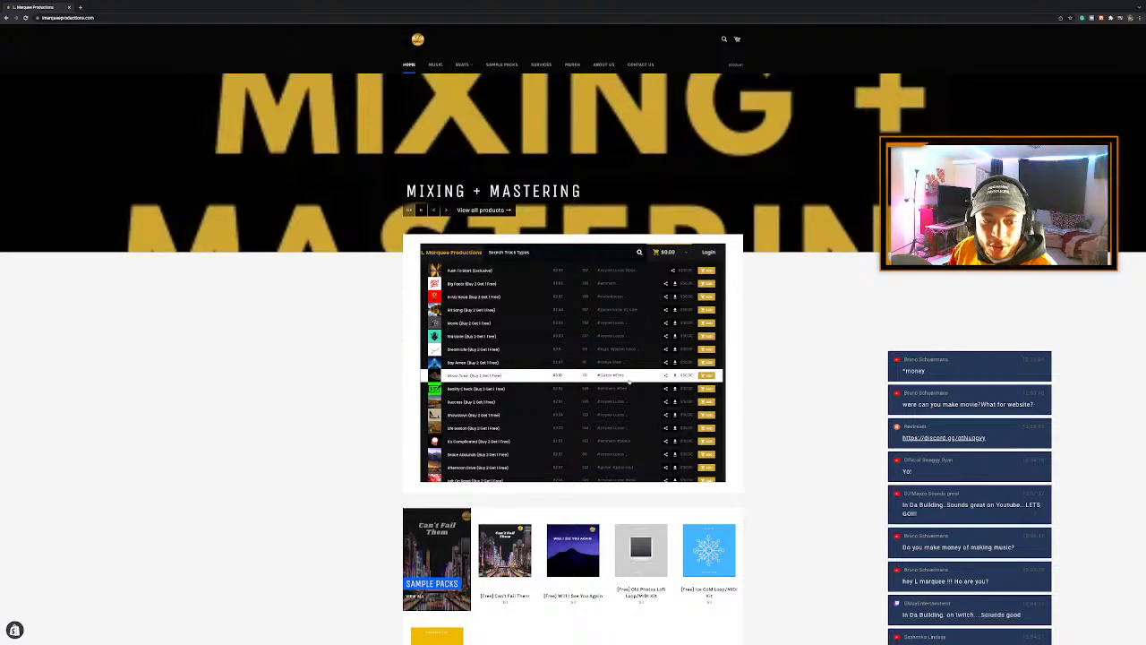
click(630, 381)
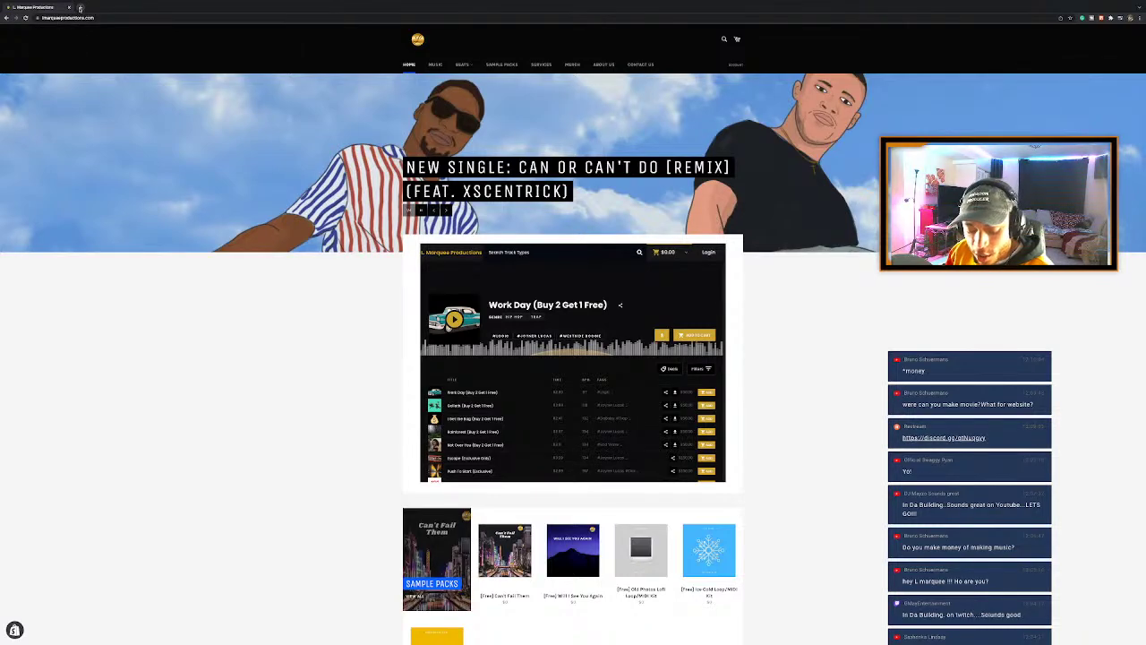
Step: Open distrokid.com in a new tab to show the DistroKid dashboard with its releases and splits
click(80, 8)
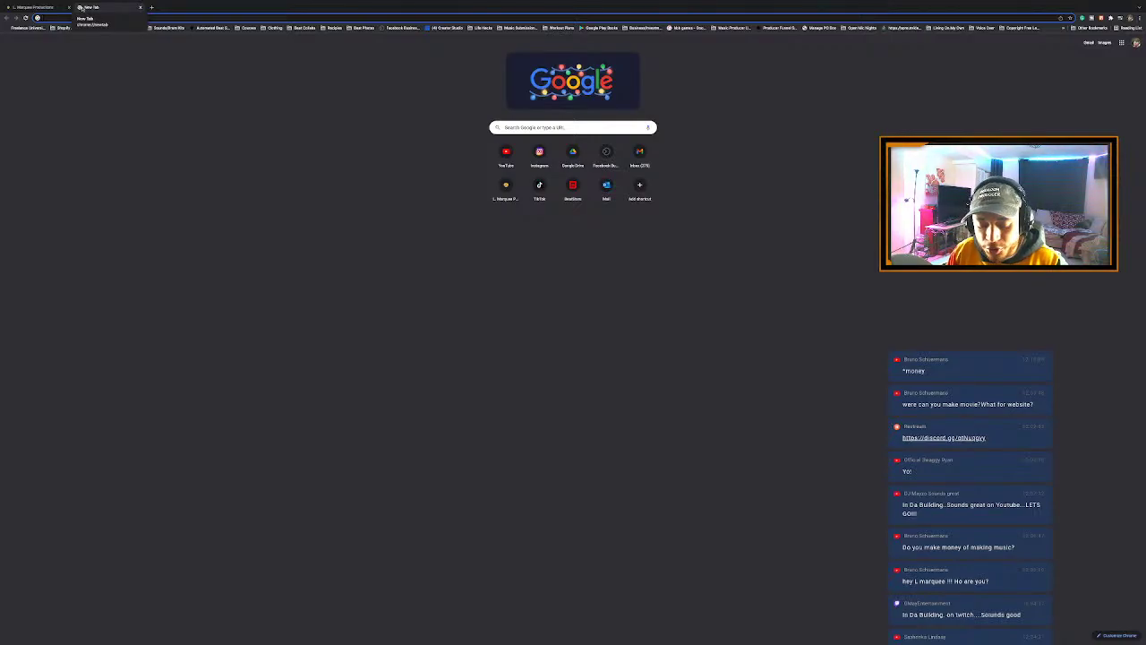
text(d)
key(BackSpace)
key(BackSpace)
text(dis)
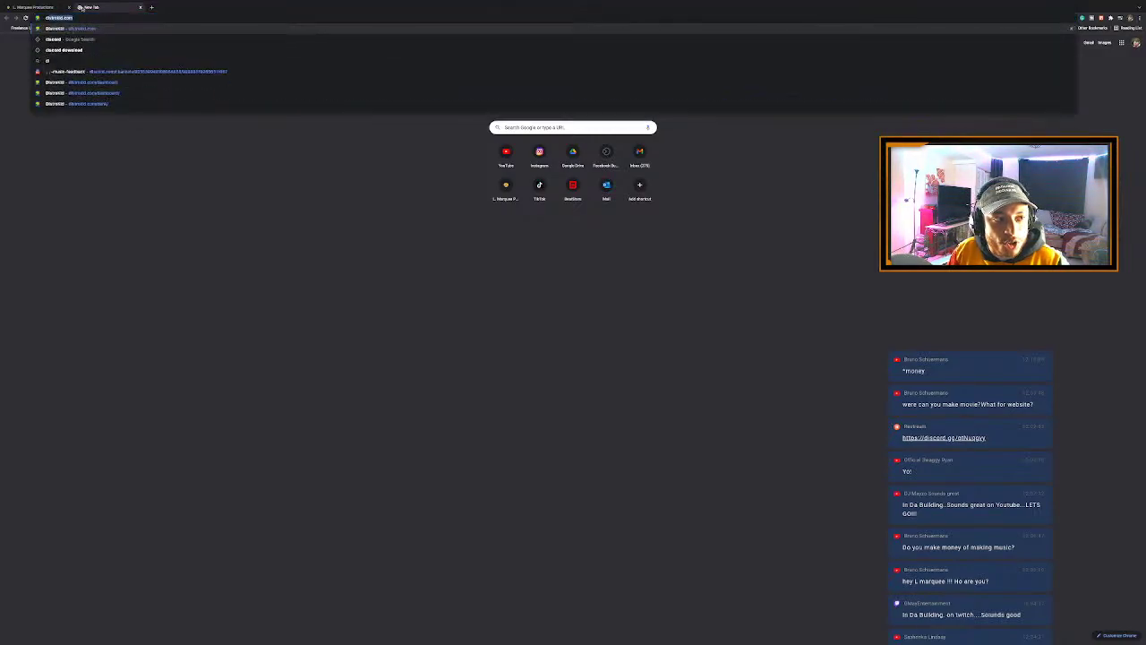
key(BackSpace)
key(BackSpace)
key(BackSpace)
key(BackSpace)
text(d)
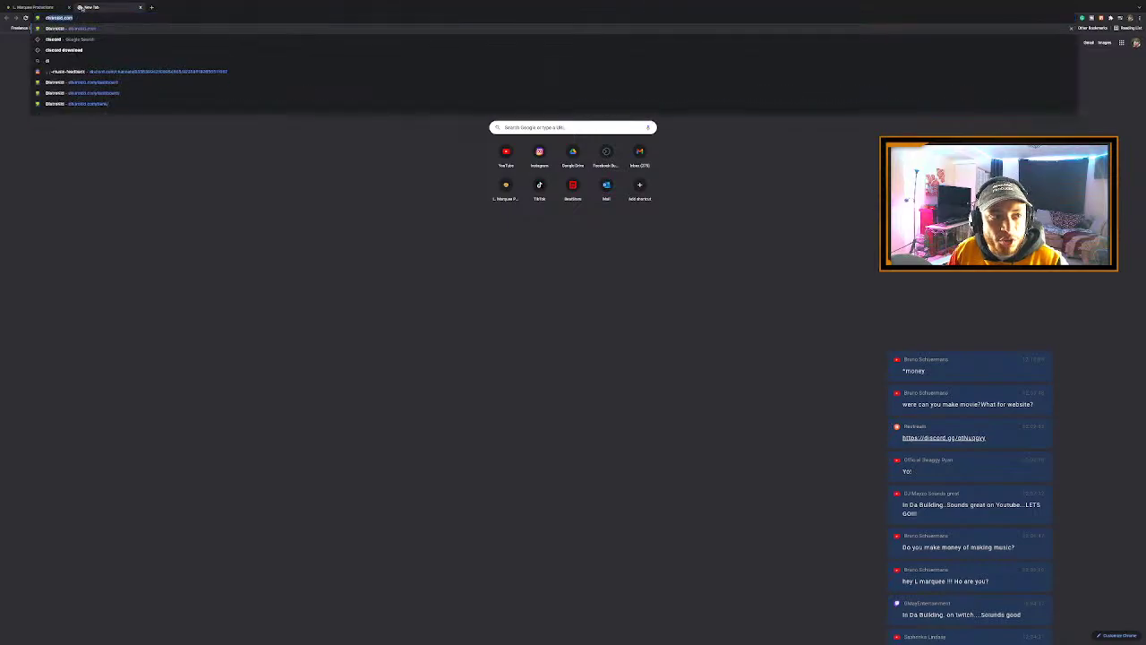
key(Return)
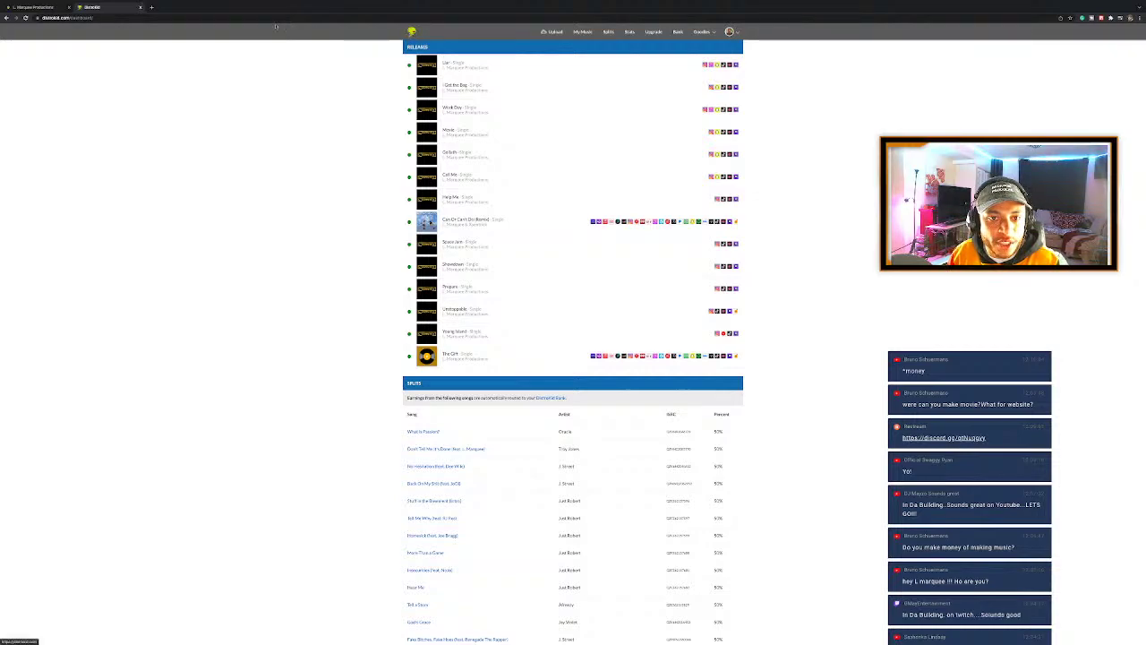
Step: Switch between the lmarqueeproductions.com store and the DistroKid dashboard, ending on the store's home page
click(53, 7)
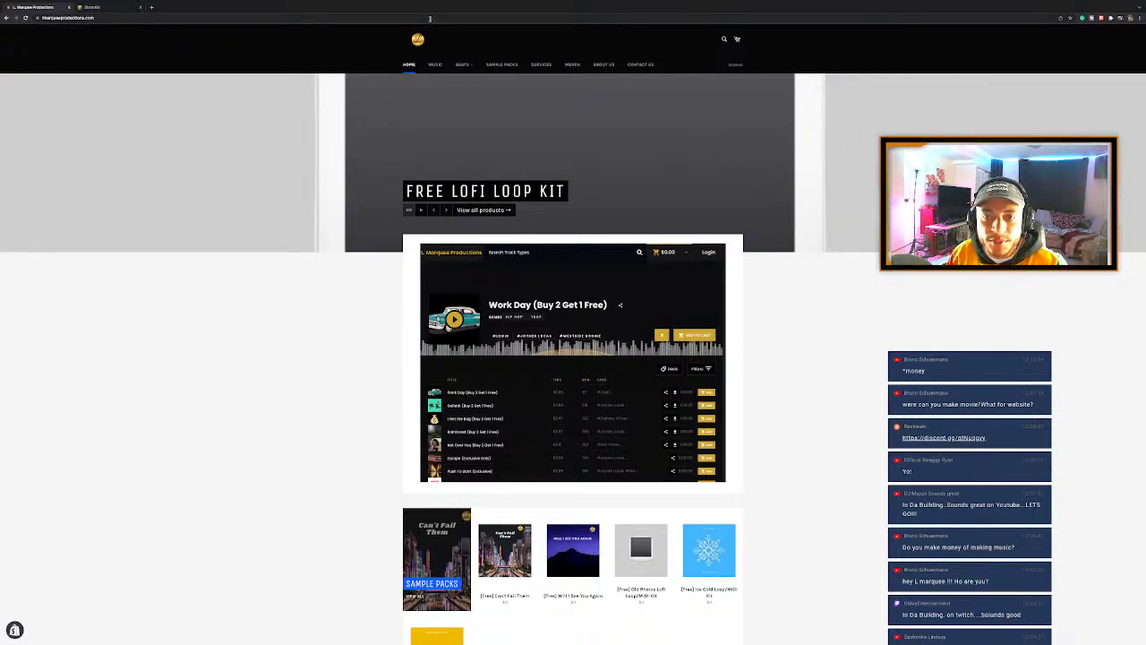
click(116, 10)
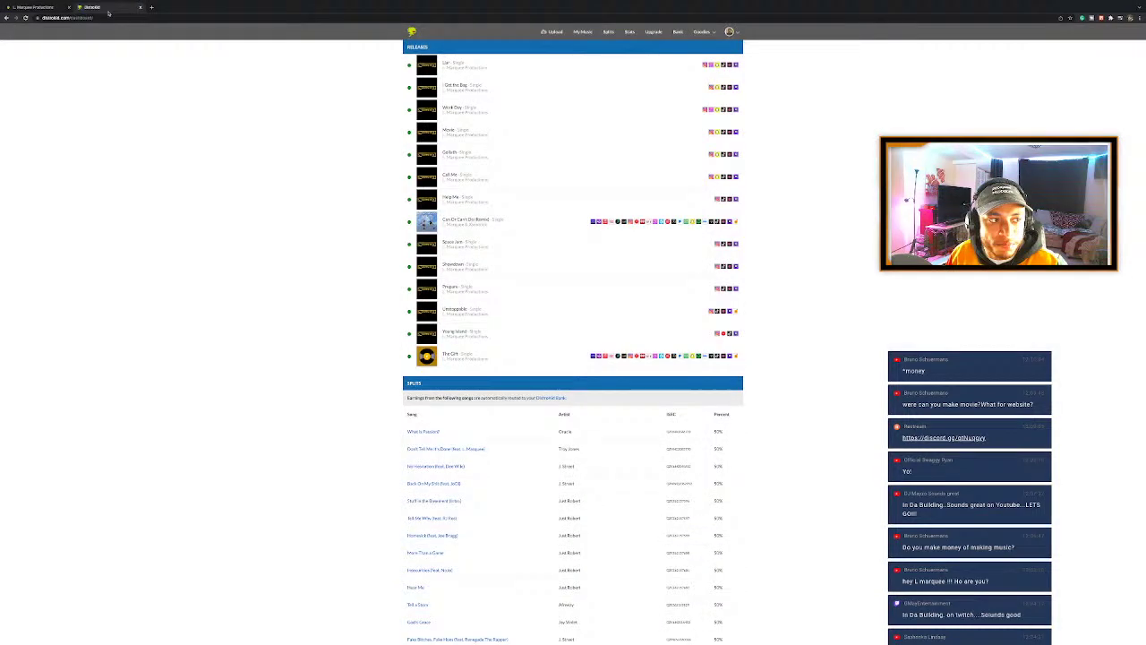
click(42, 8)
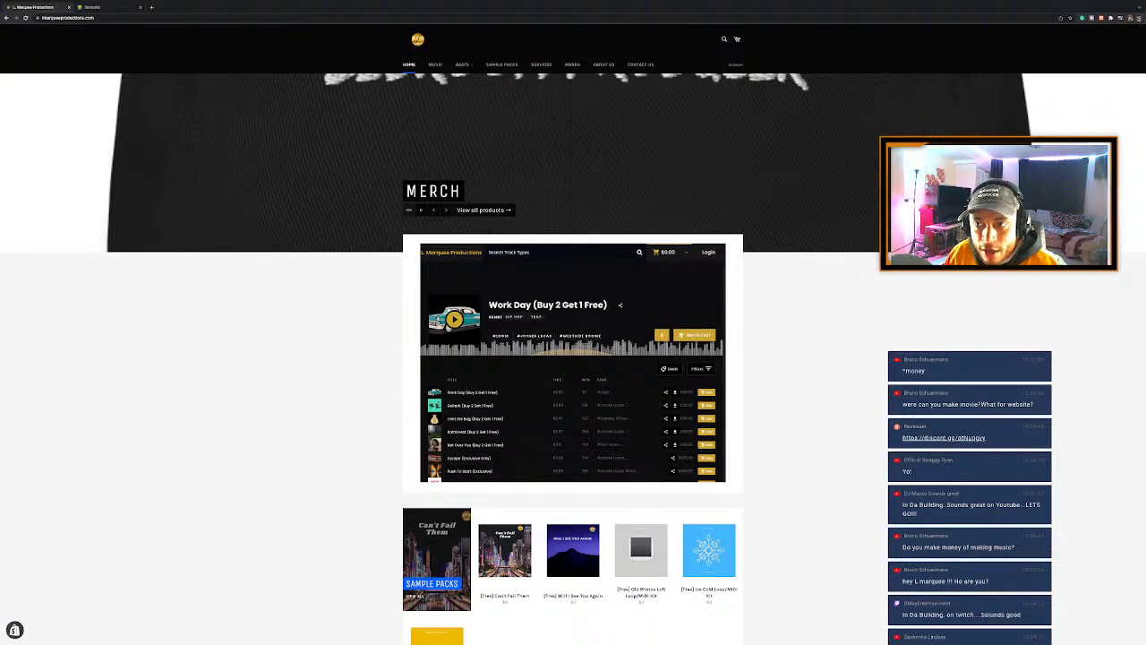
Step: Browse the bookmark folders and open the "Upload & sell your music on iTunes, Spotify" DistroKid bookmark
click(1138, 18)
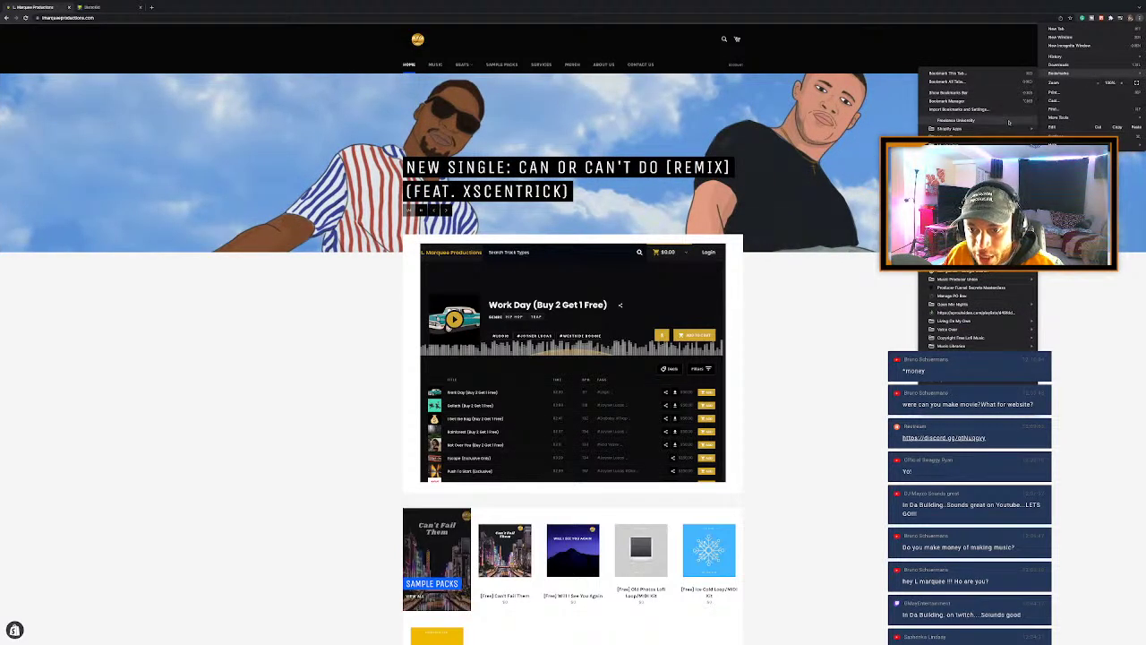
mouse_move(965, 333)
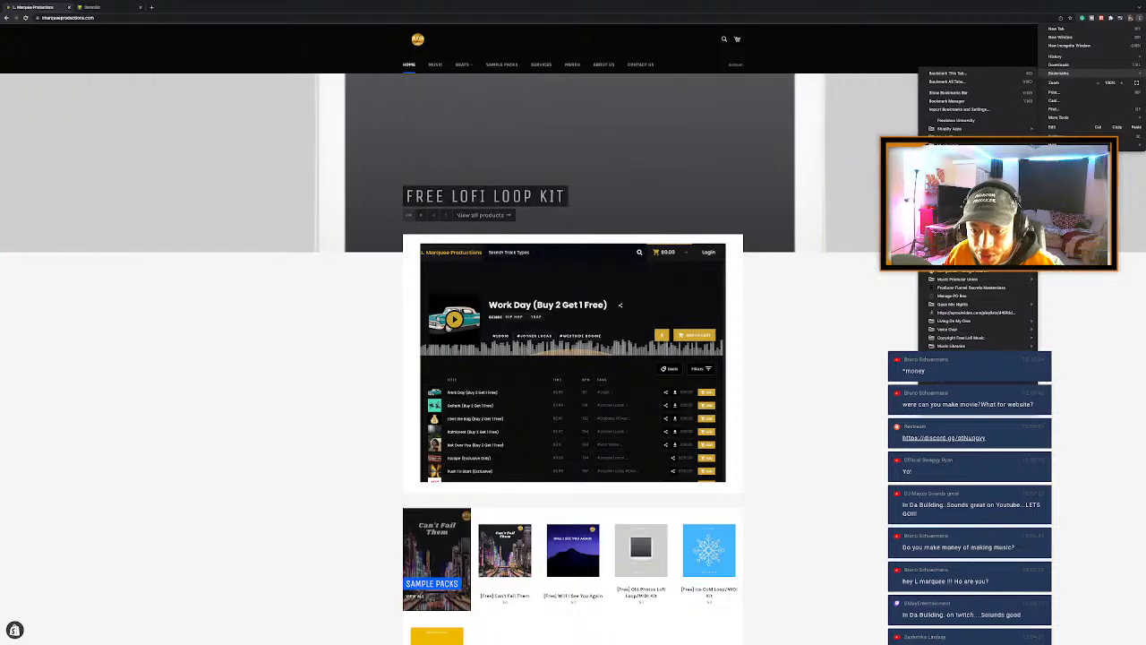
mouse_move(971, 238)
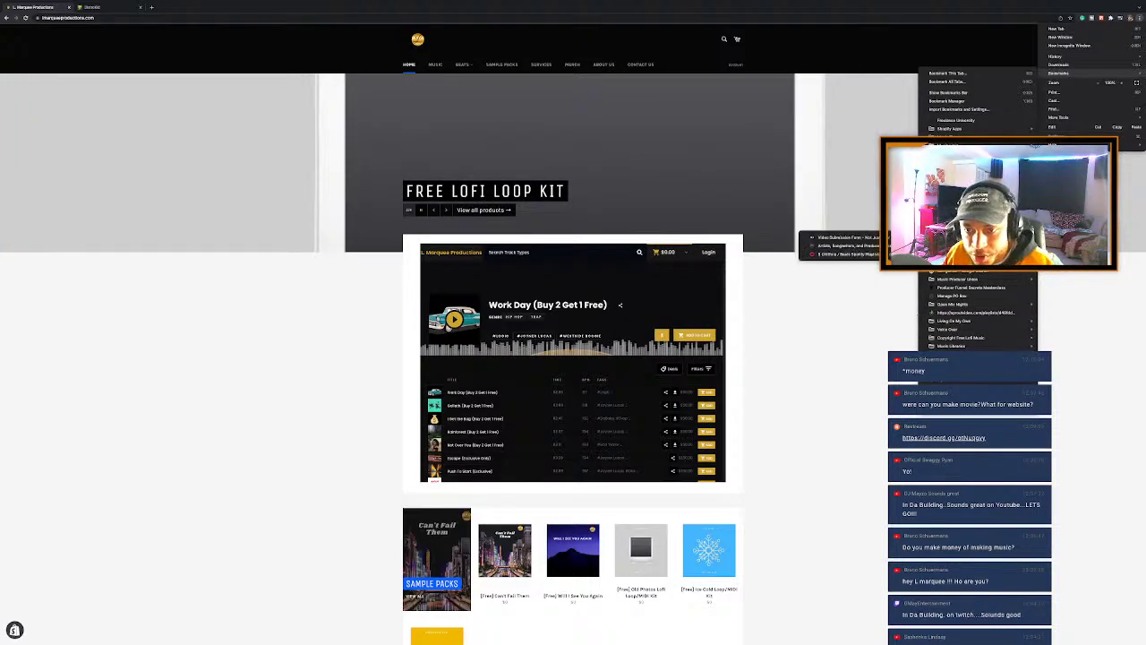
mouse_move(954, 304)
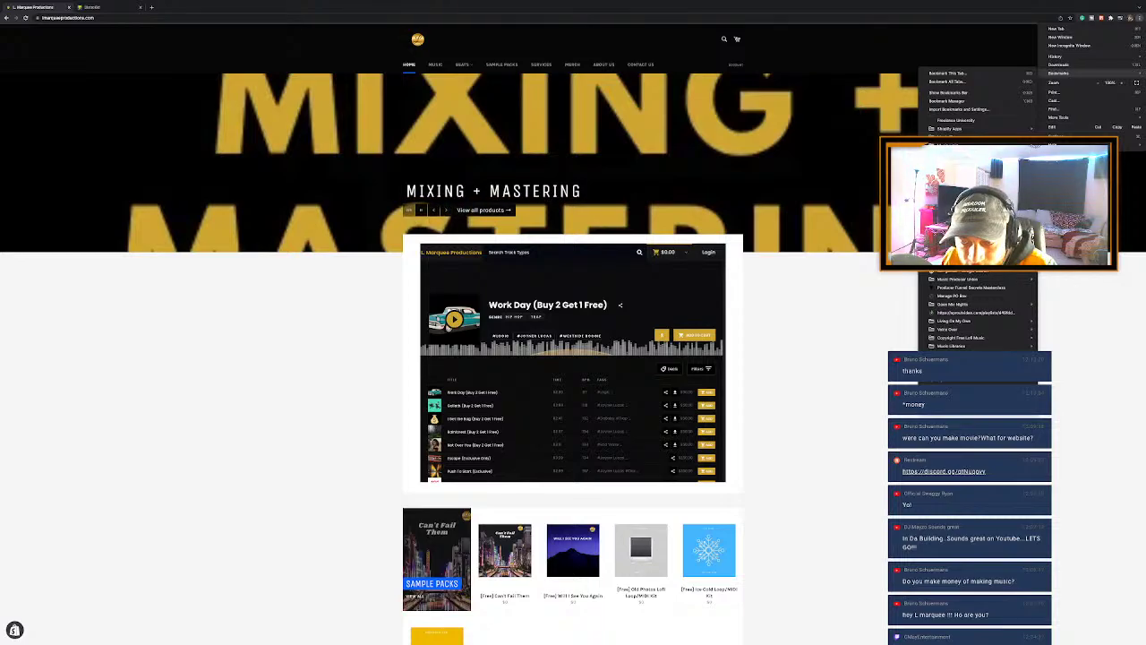
mouse_move(958, 170)
mouse_move(958, 146)
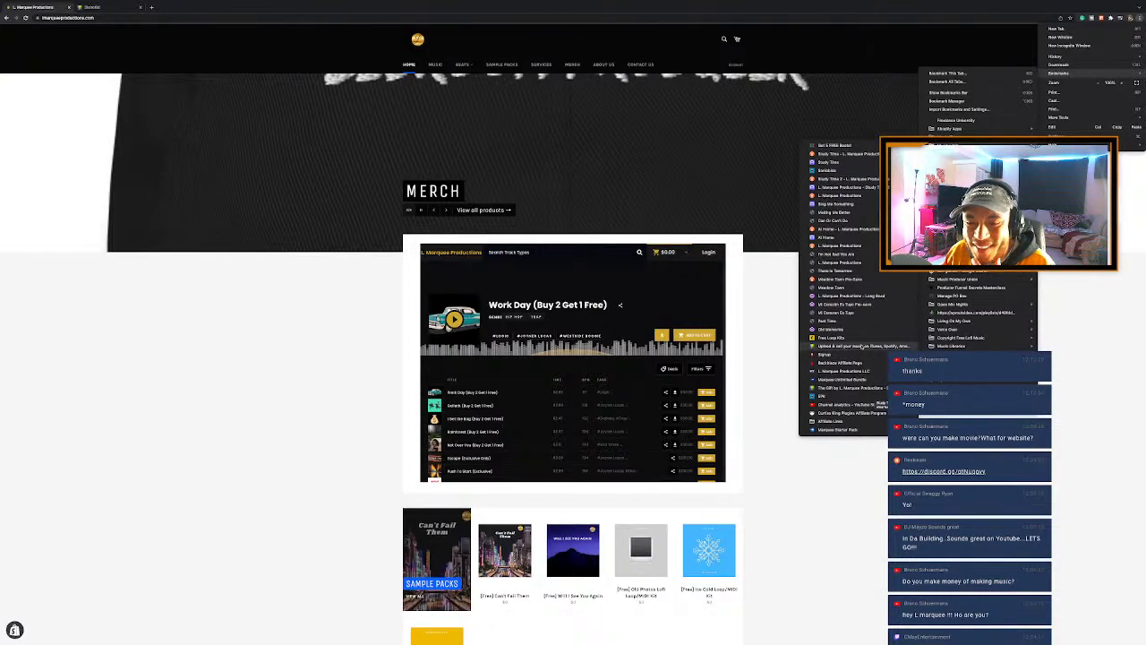
click(863, 346)
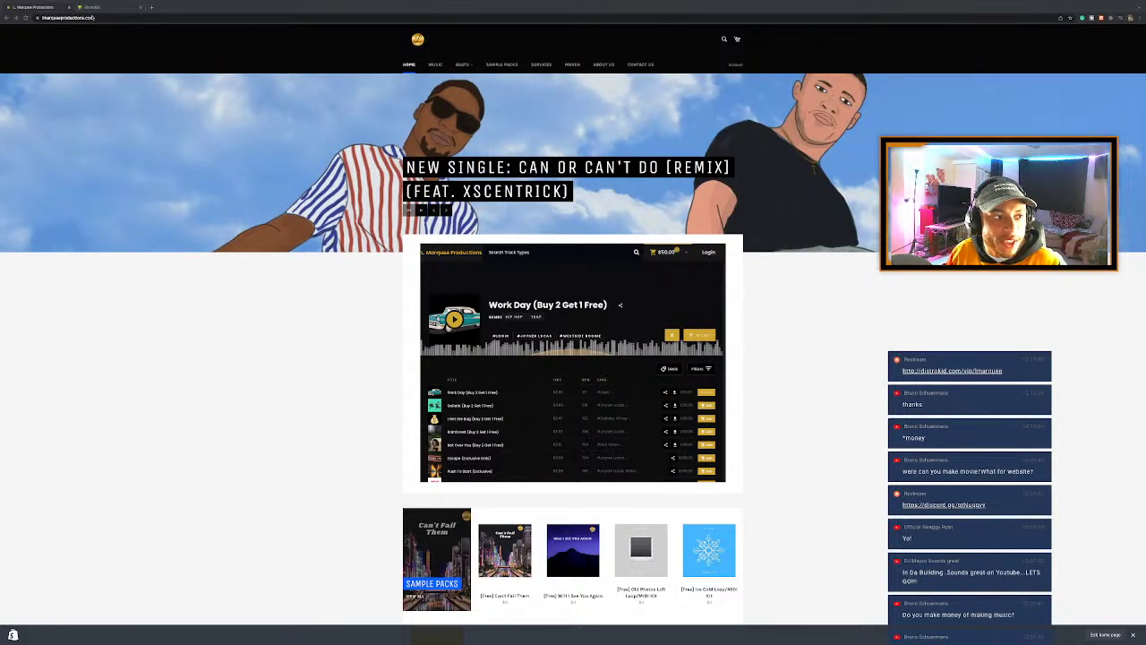
Step: Close the DistroKid and L. Marquee Productions tabs, then switch to the empty Logic Pro project
click(141, 8)
click(68, 7)
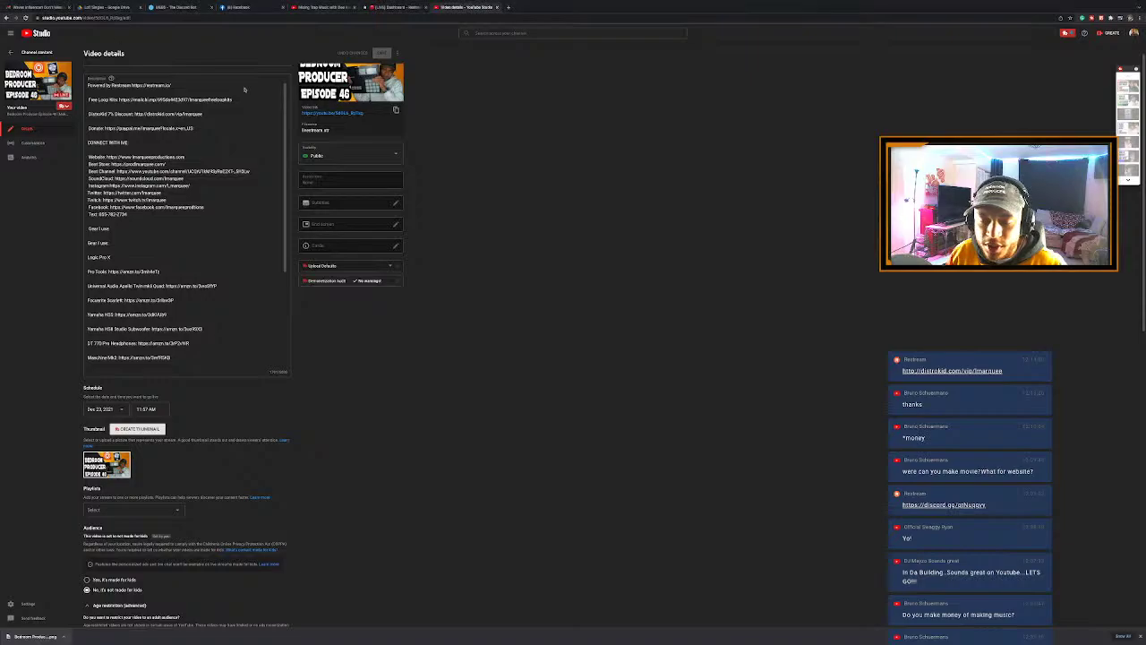
key(ctrl+Left)
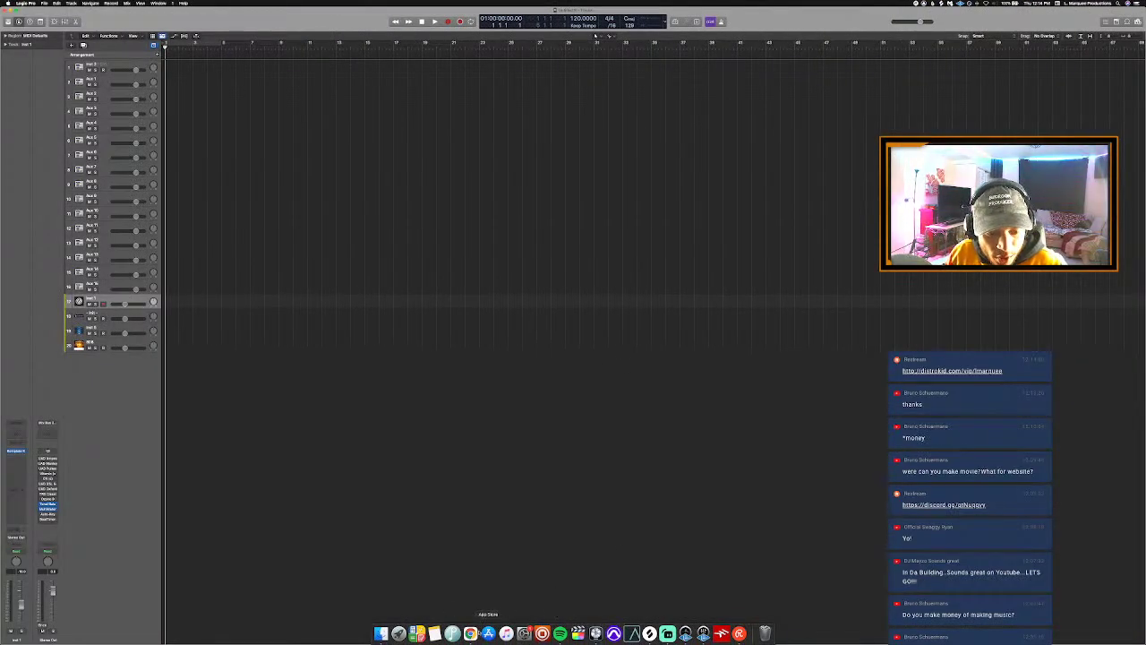
Step: Quit Google Chrome and Spotify
right_click(470, 633)
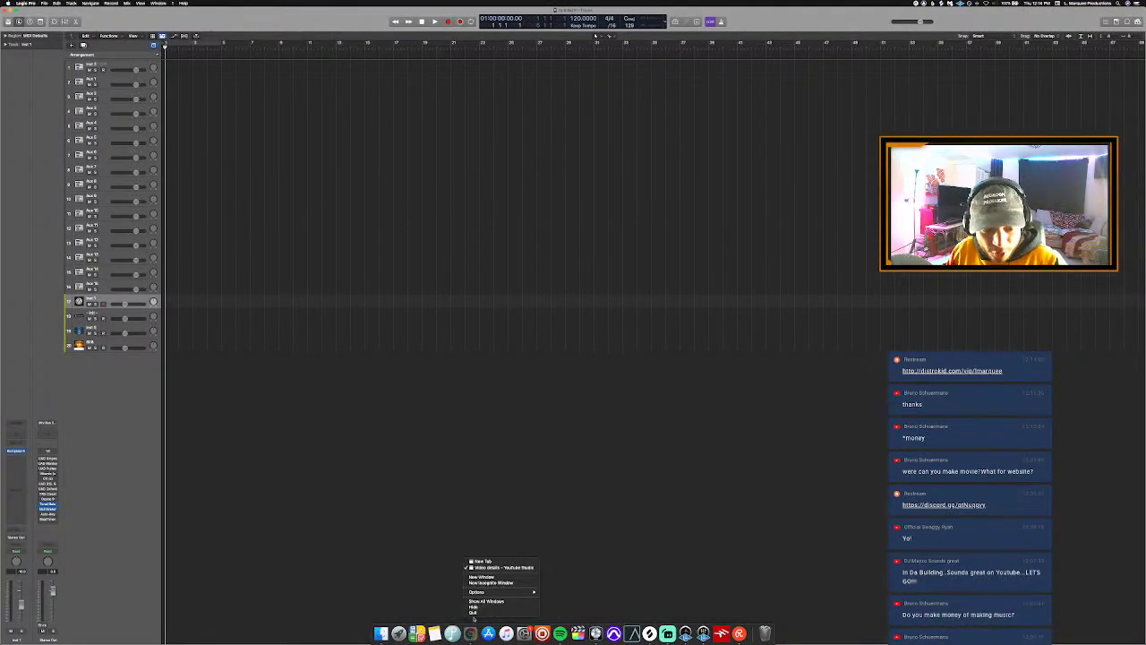
click(473, 613)
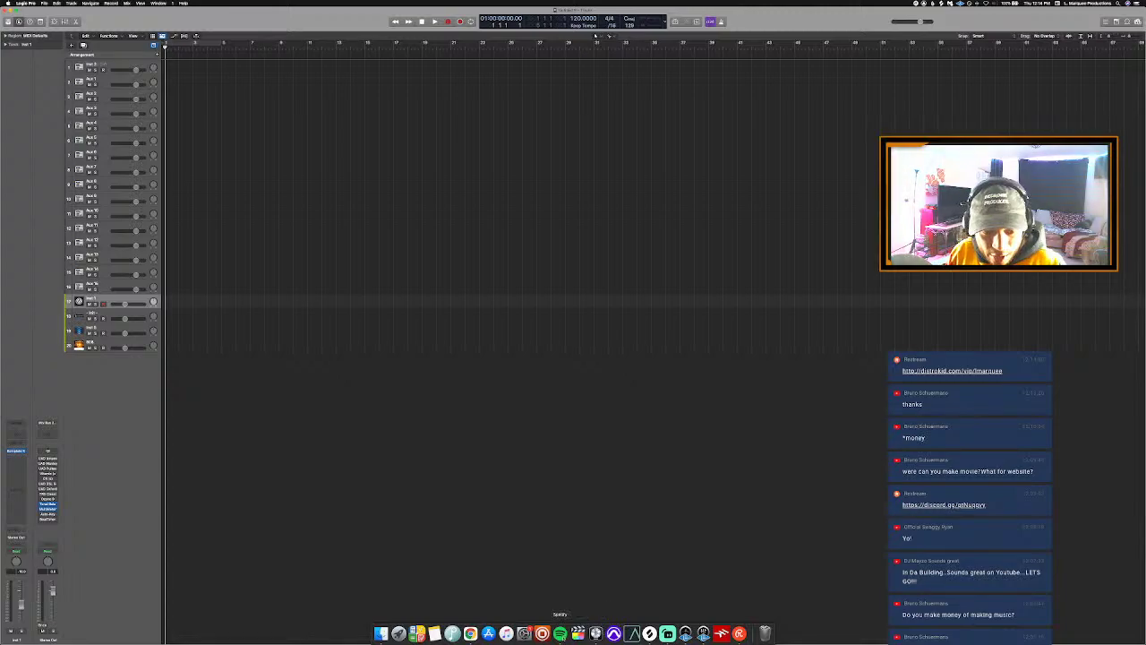
right_click(560, 631)
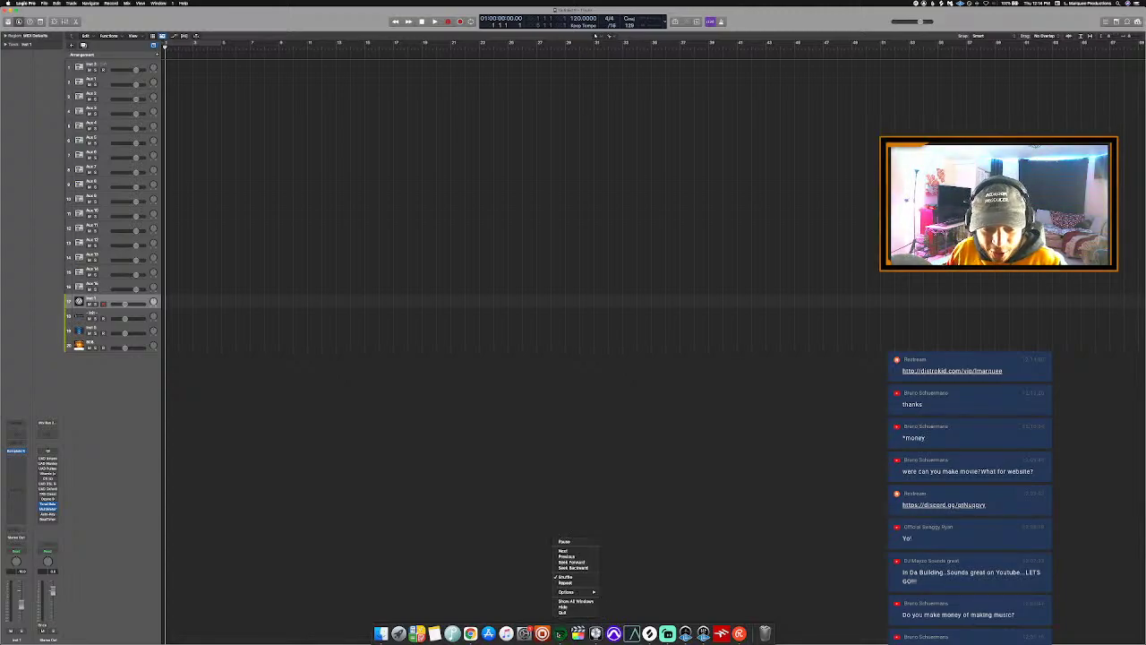
click(568, 614)
right_click(560, 631)
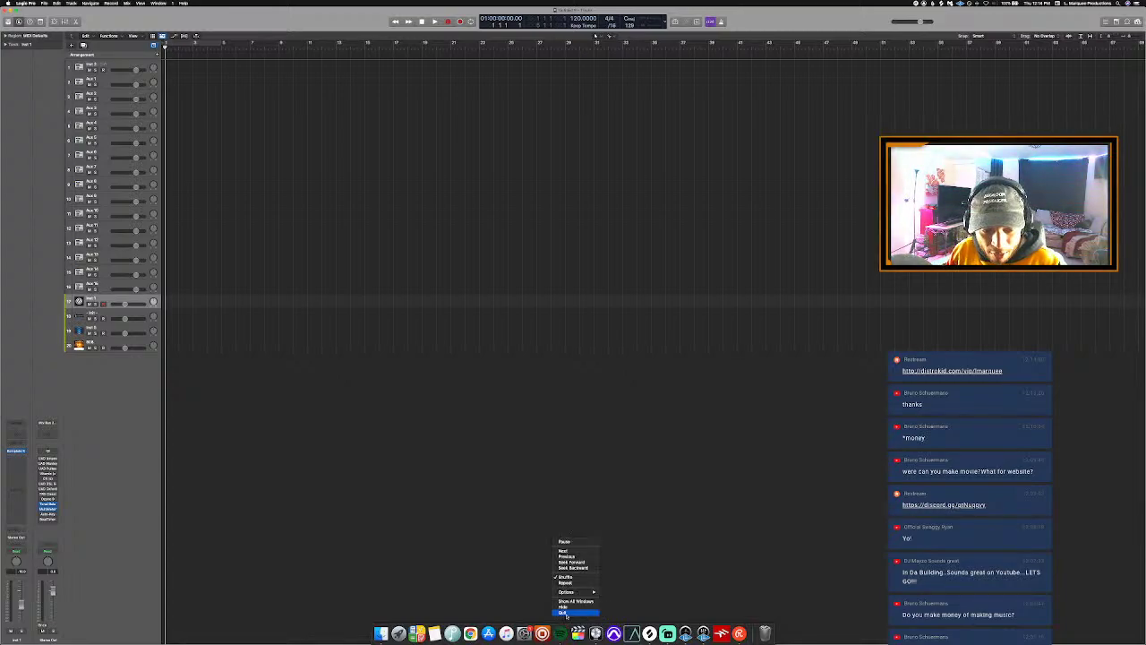
click(563, 613)
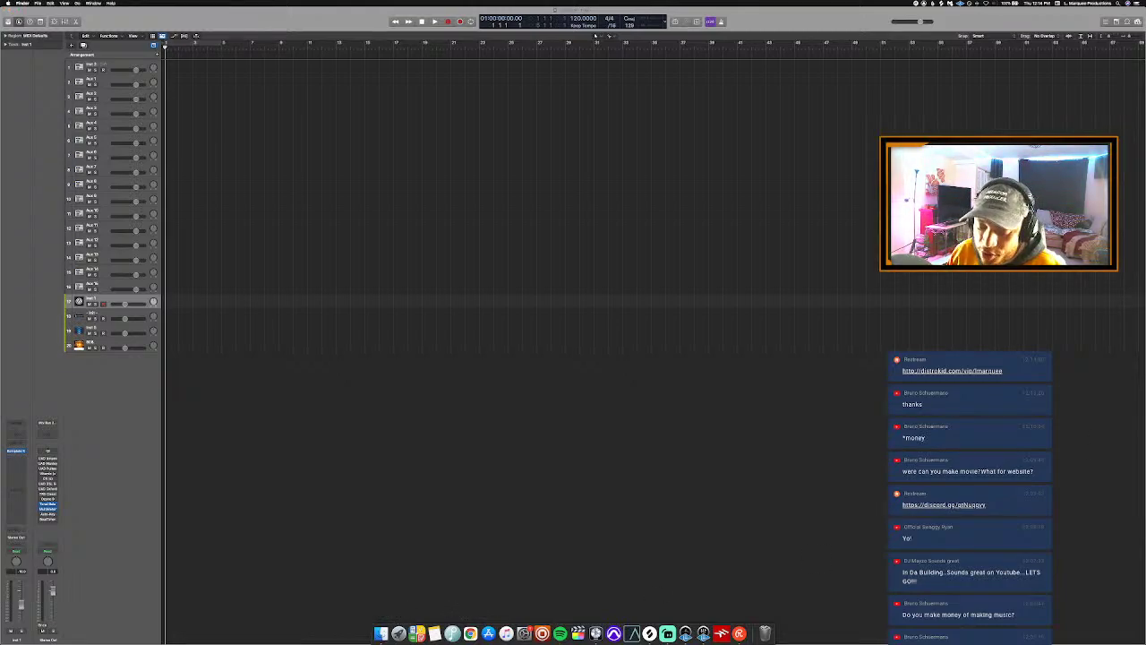
Step: Bring the Finder window with the free samples into view and preview Just Fun, Just Fine, Intro and Instant Hit
drag(1145, 145, 868, 150)
scroll(832, 215, up, 5)
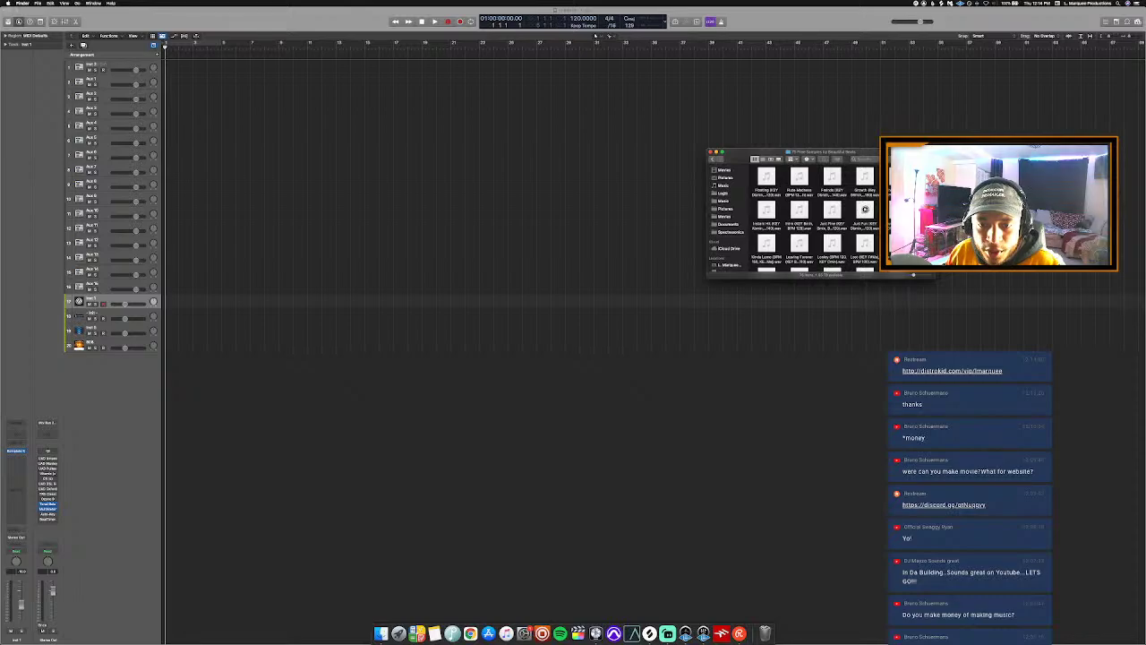
click(864, 209)
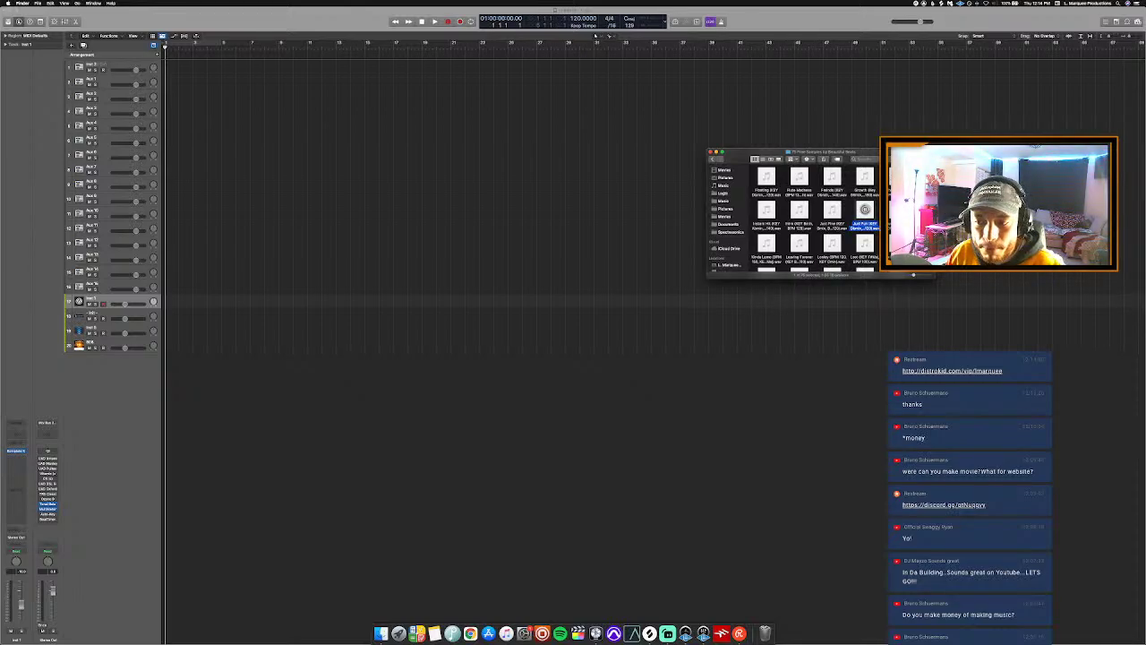
click(898, 209)
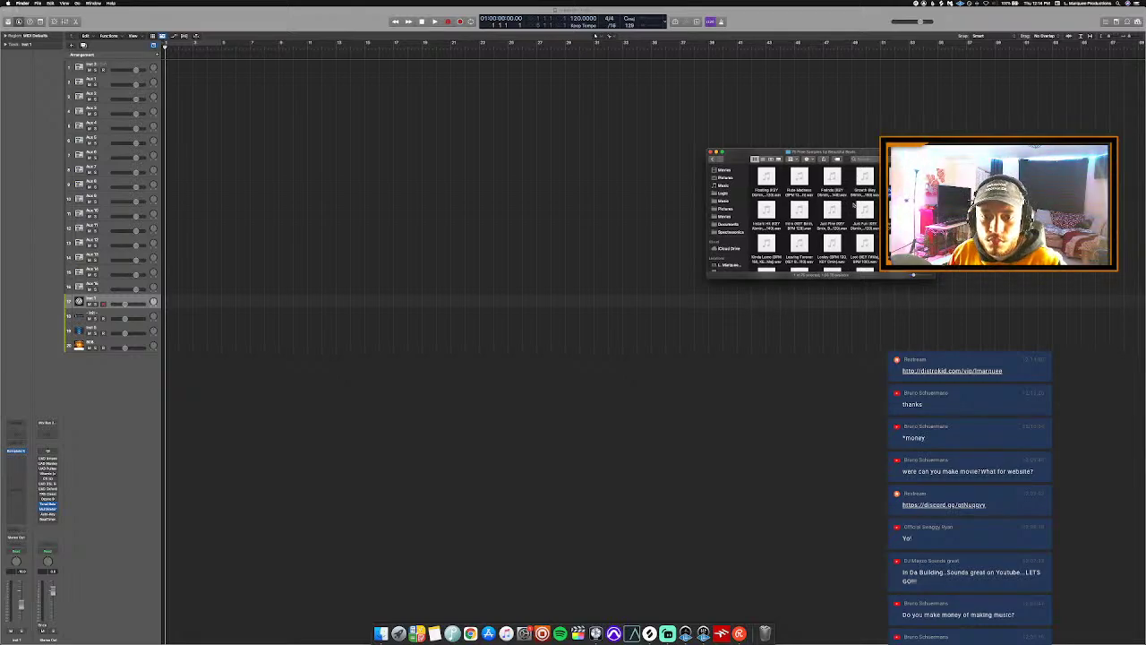
mouse_move(833, 209)
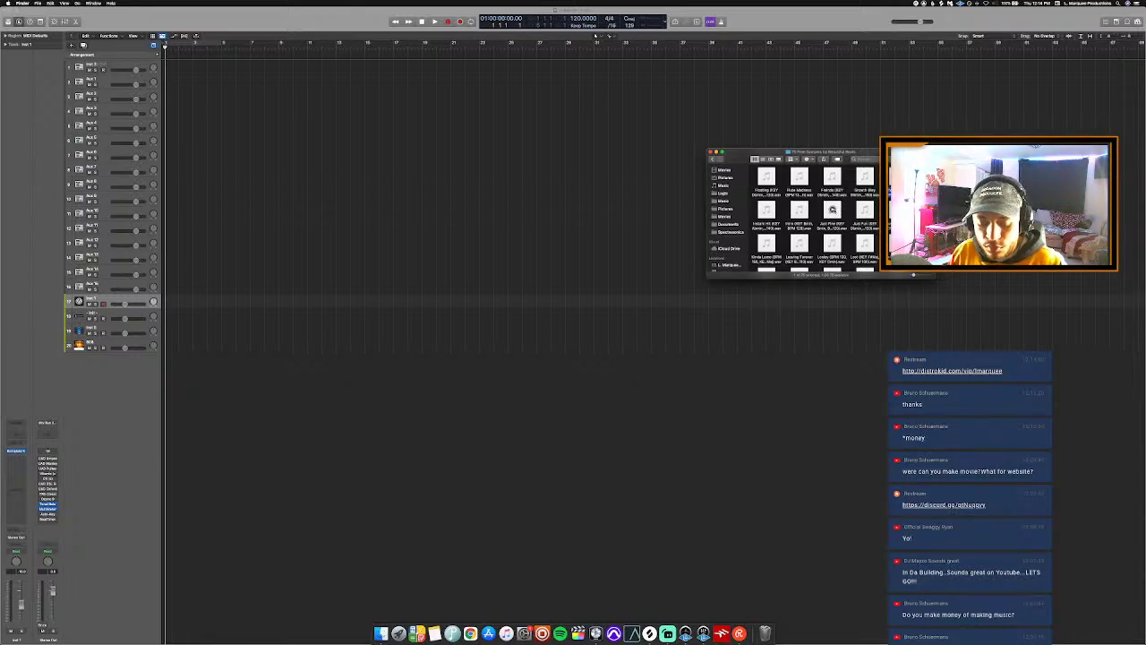
click(833, 210)
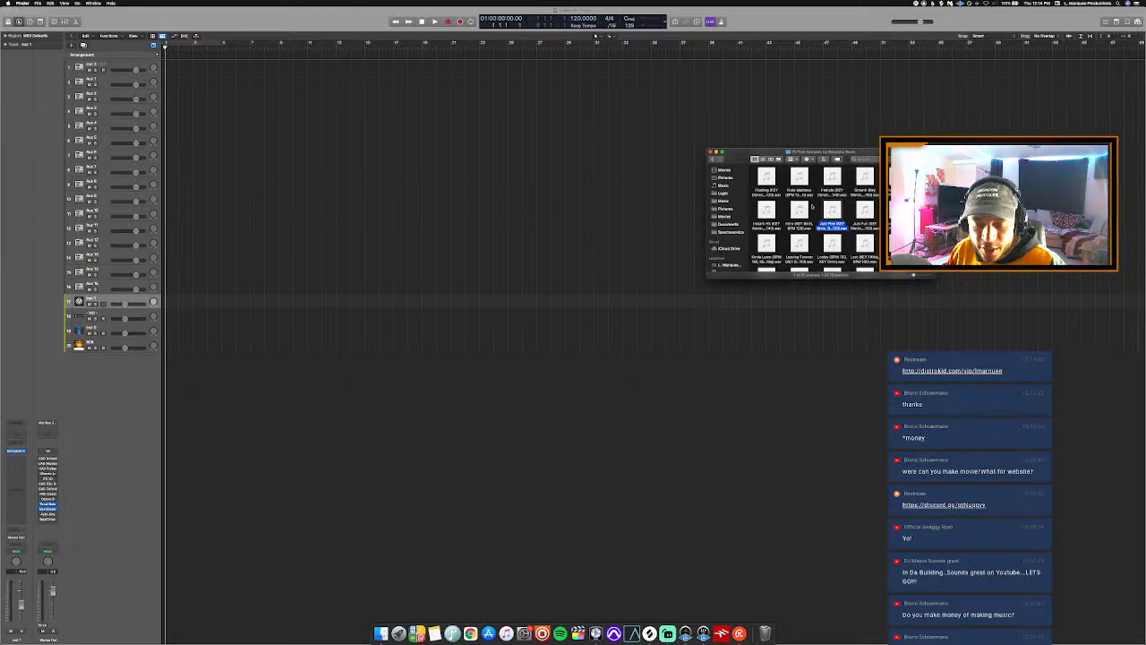
click(799, 211)
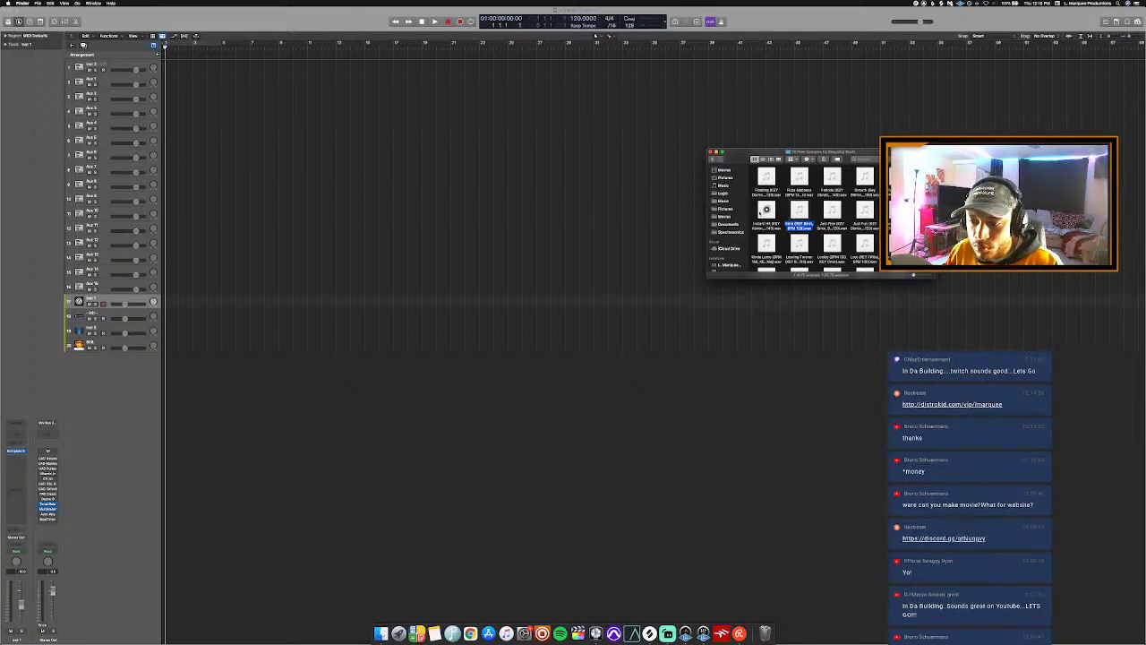
click(754, 212)
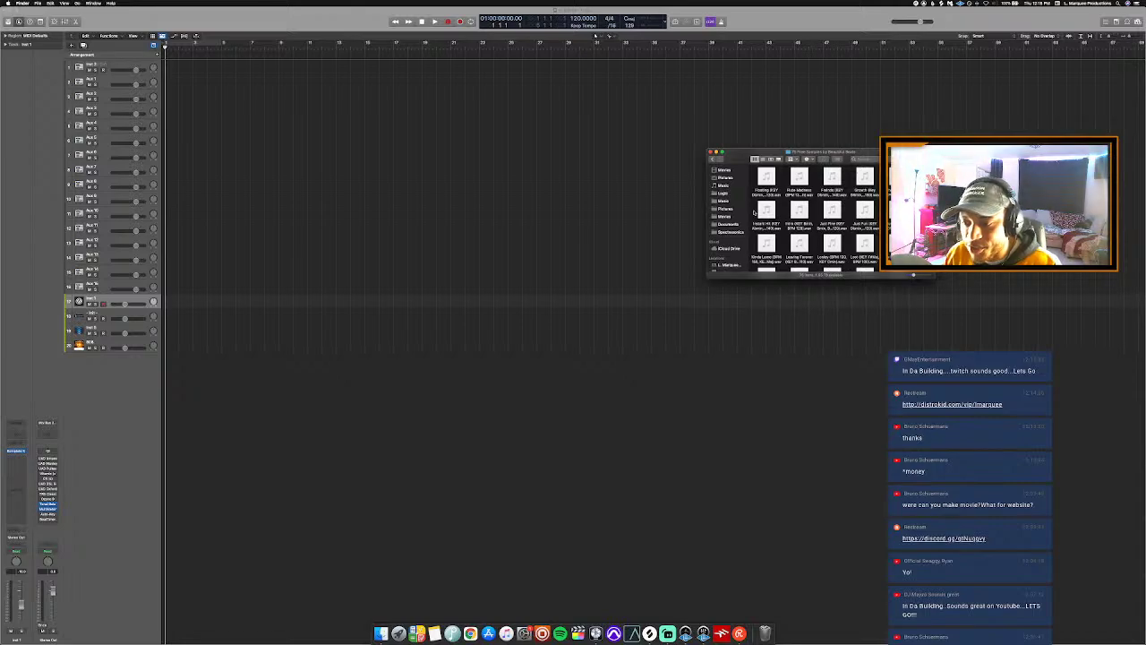
click(766, 210)
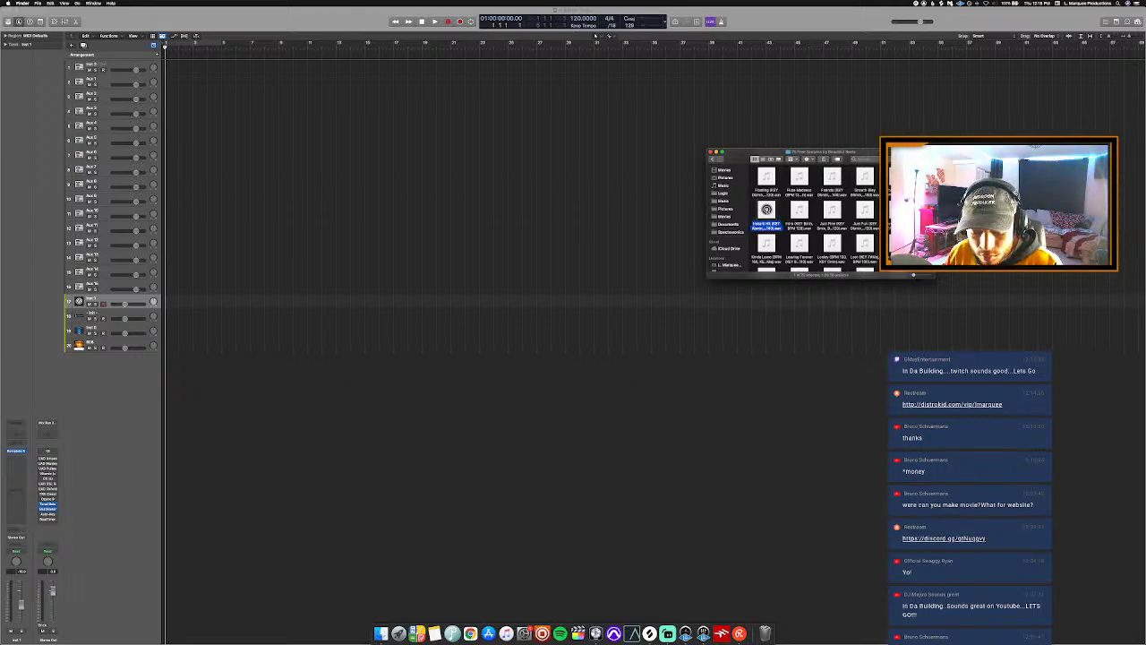
Step: Audition the next row of samples in the folder, including Leaving Forever
scroll(781, 211, down, 2)
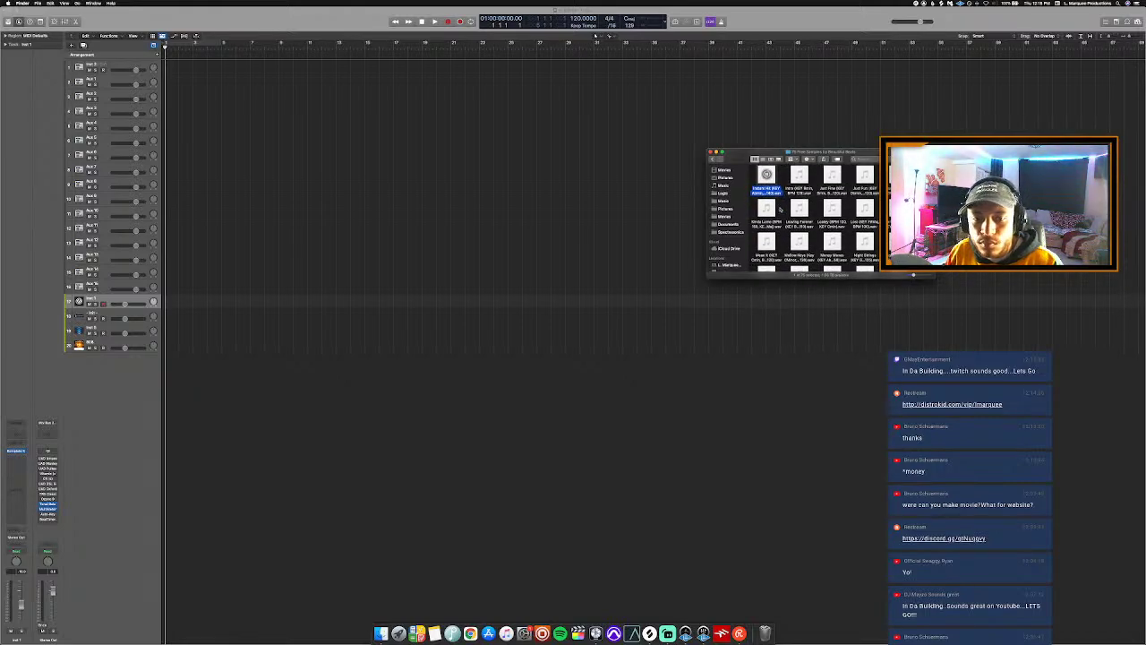
mouse_move(774, 208)
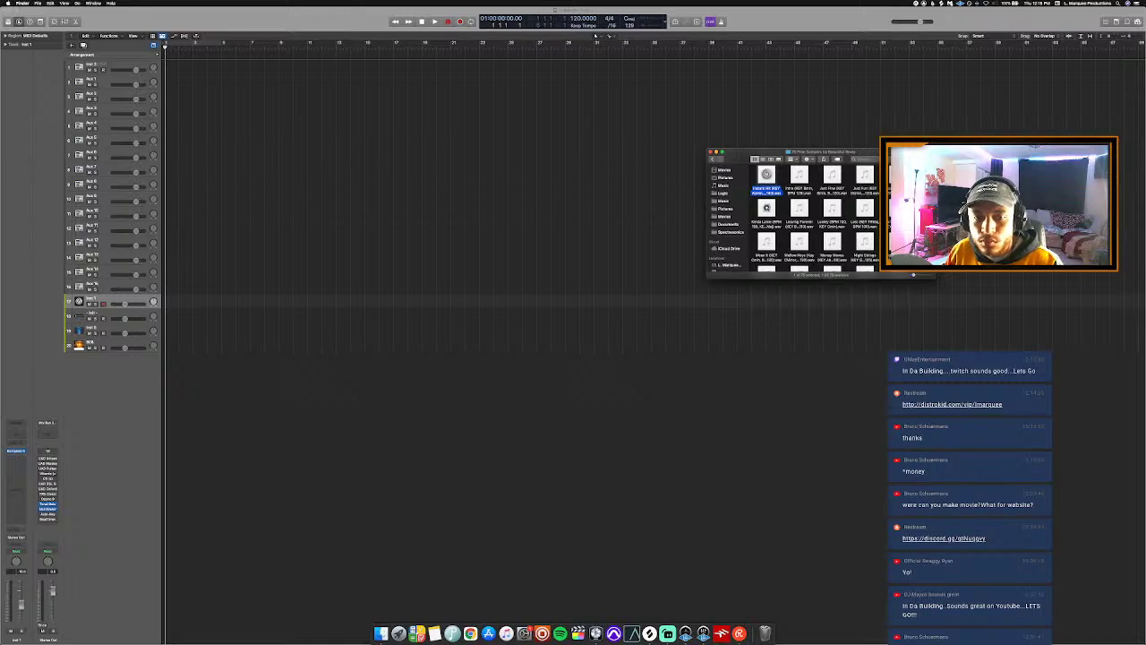
click(768, 210)
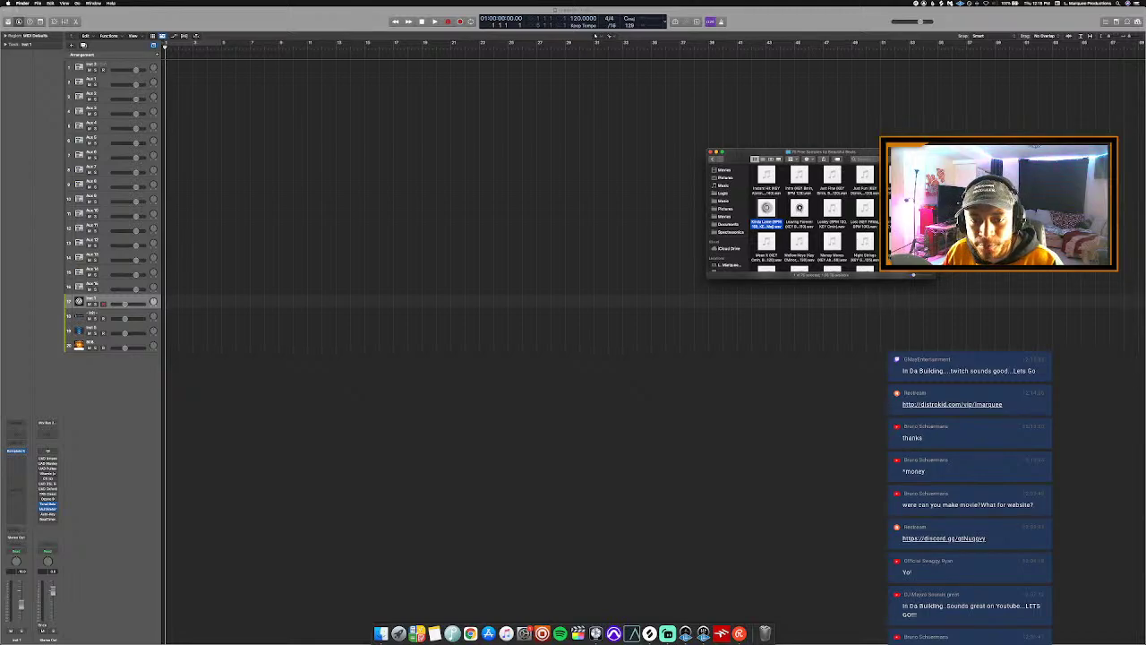
click(799, 207)
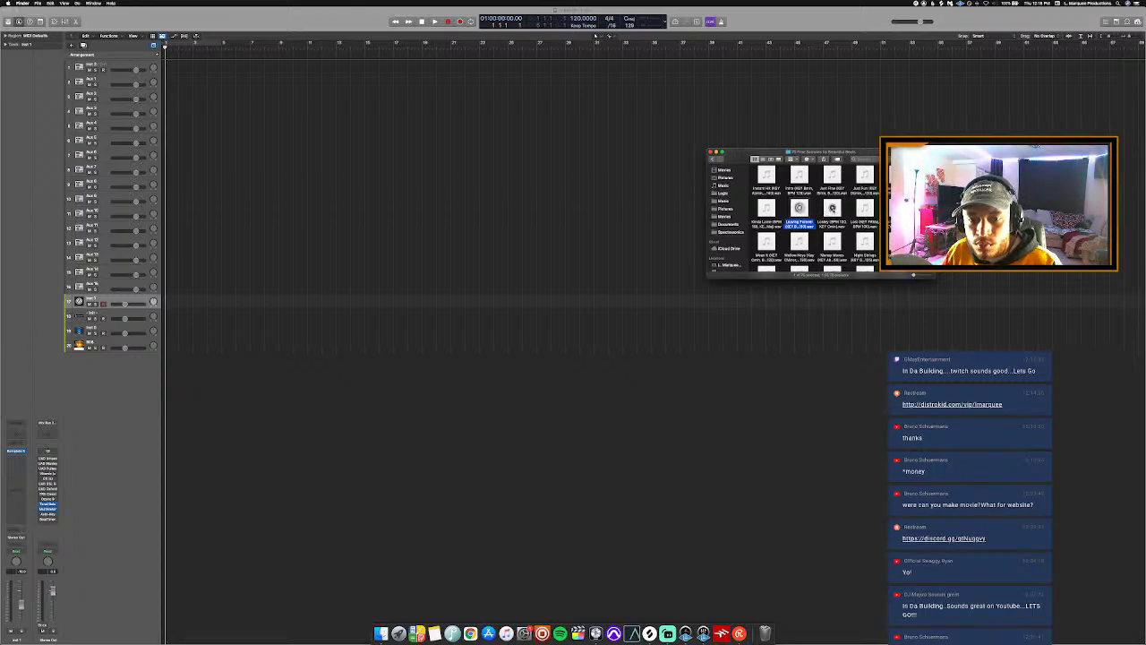
click(833, 209)
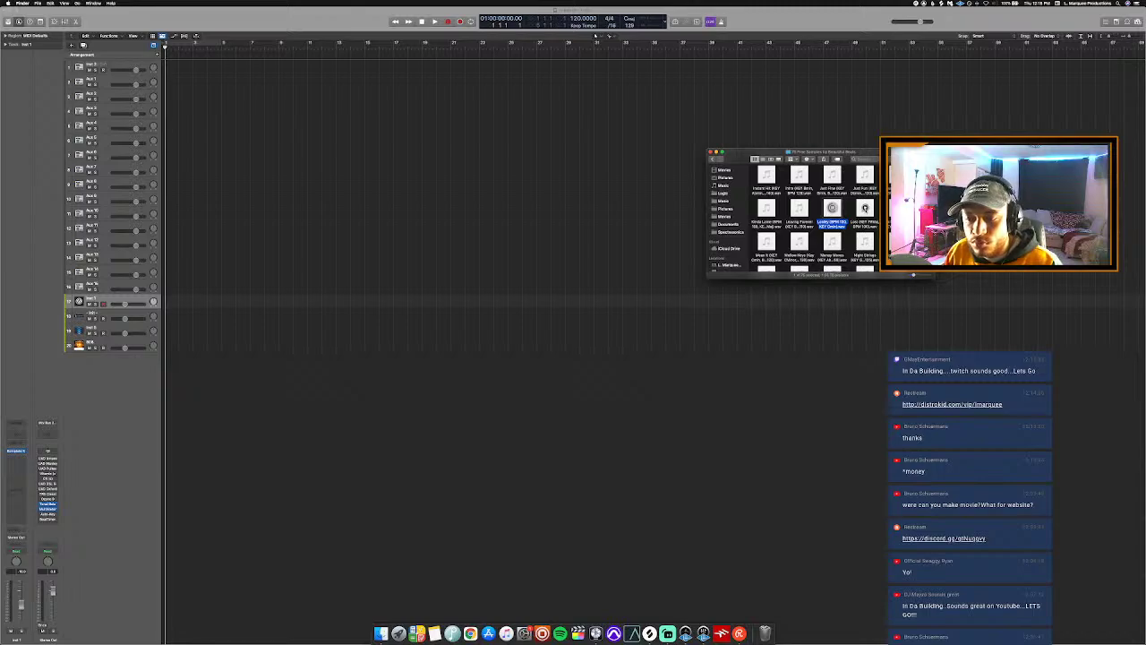
click(864, 209)
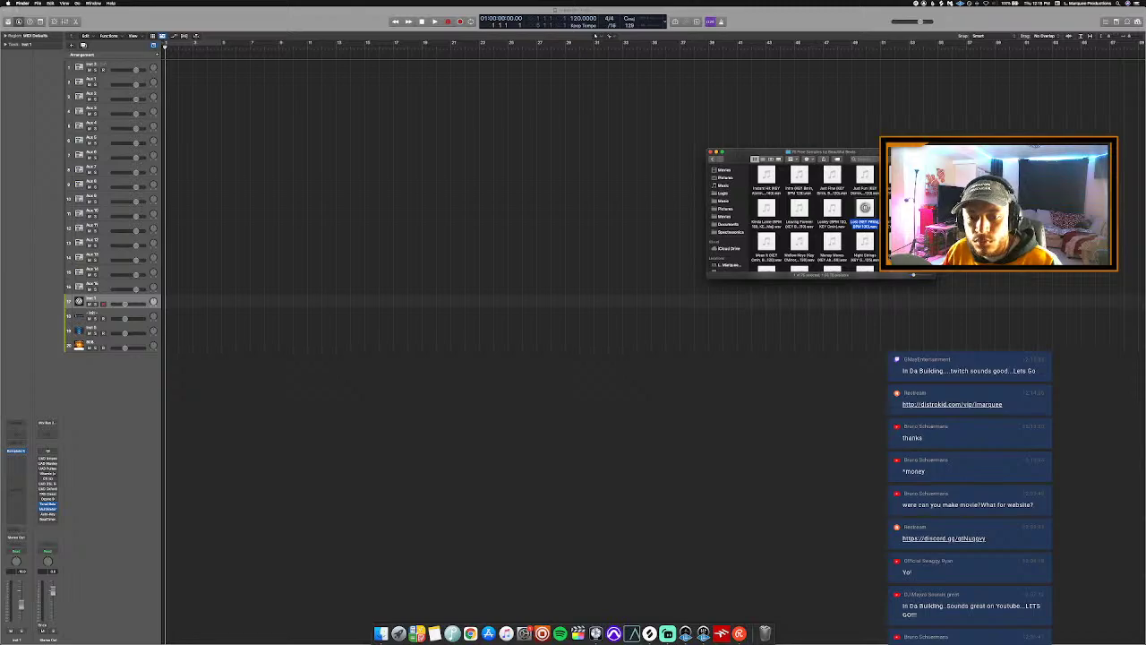
click(897, 208)
Step: Audition the Night Strings sample further down the folder
scroll(806, 215, down, 2)
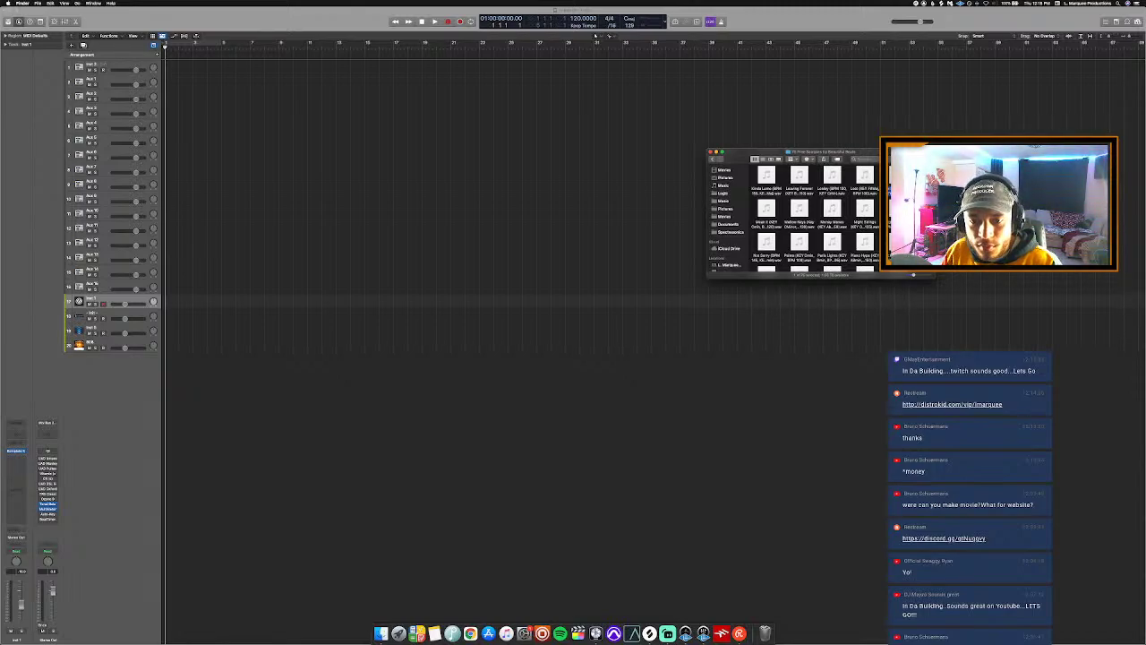
mouse_move(870, 209)
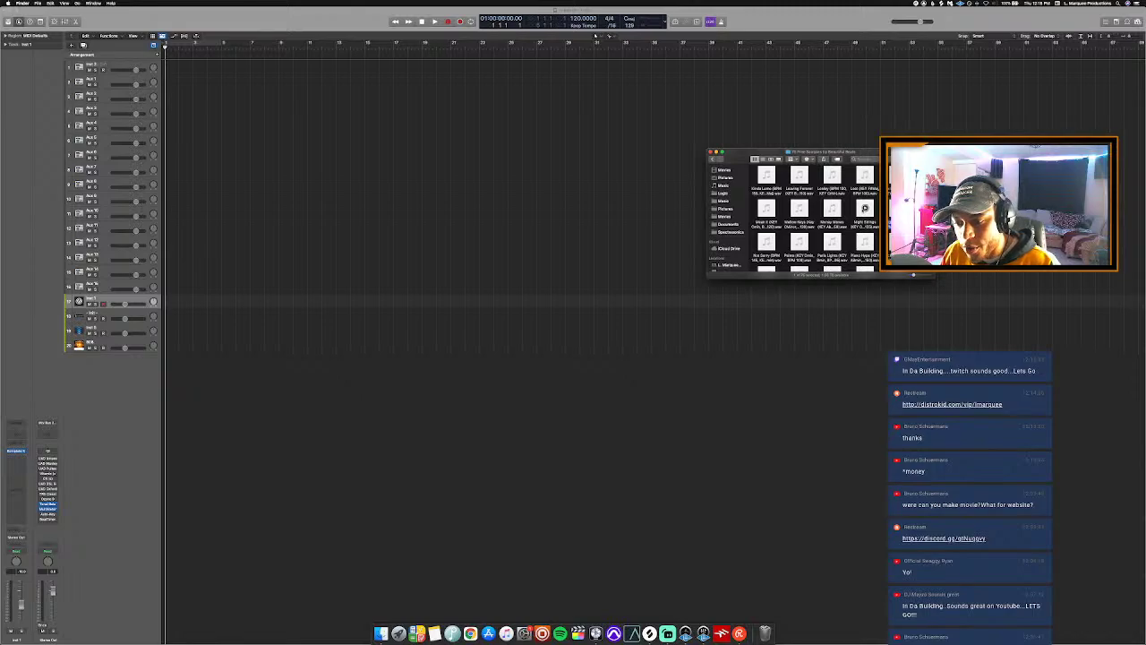
click(865, 208)
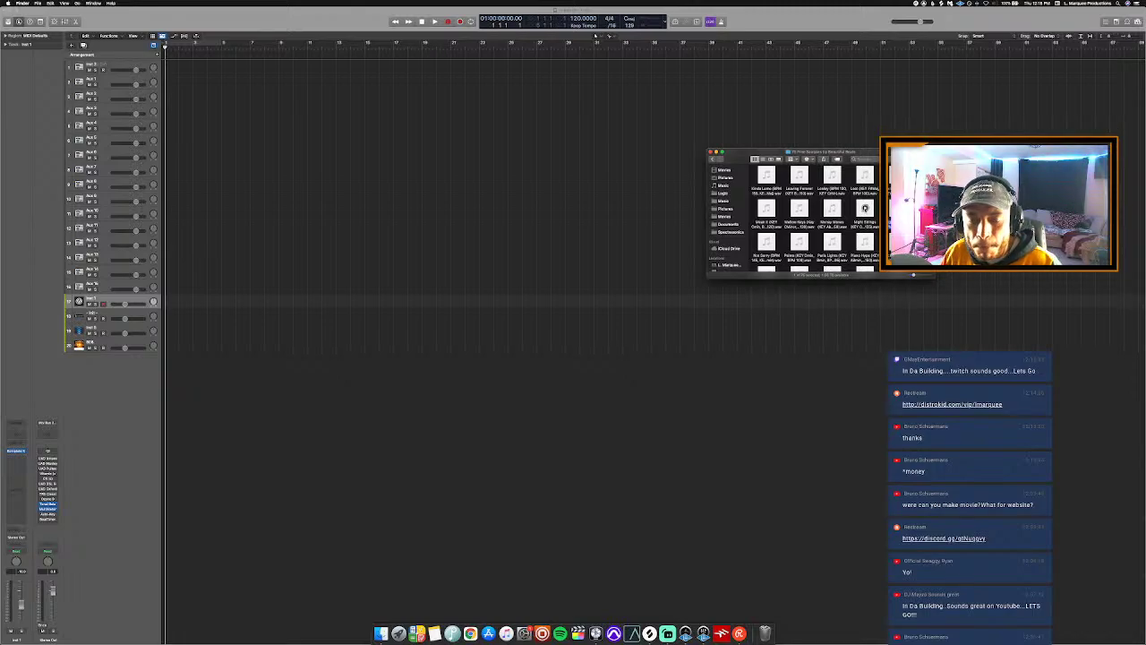
click(865, 212)
mouse_move(832, 210)
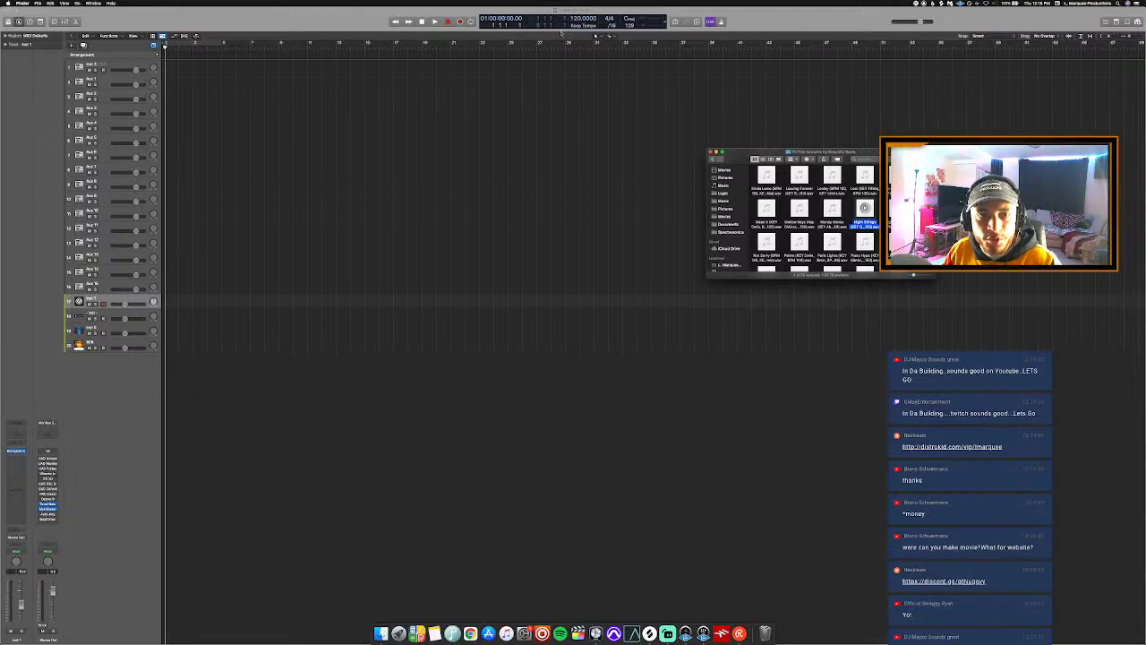
Step: Set the project tempo to 125 and place the Night Strings sample at bar 1 on a new track without importing its markers
click(580, 16)
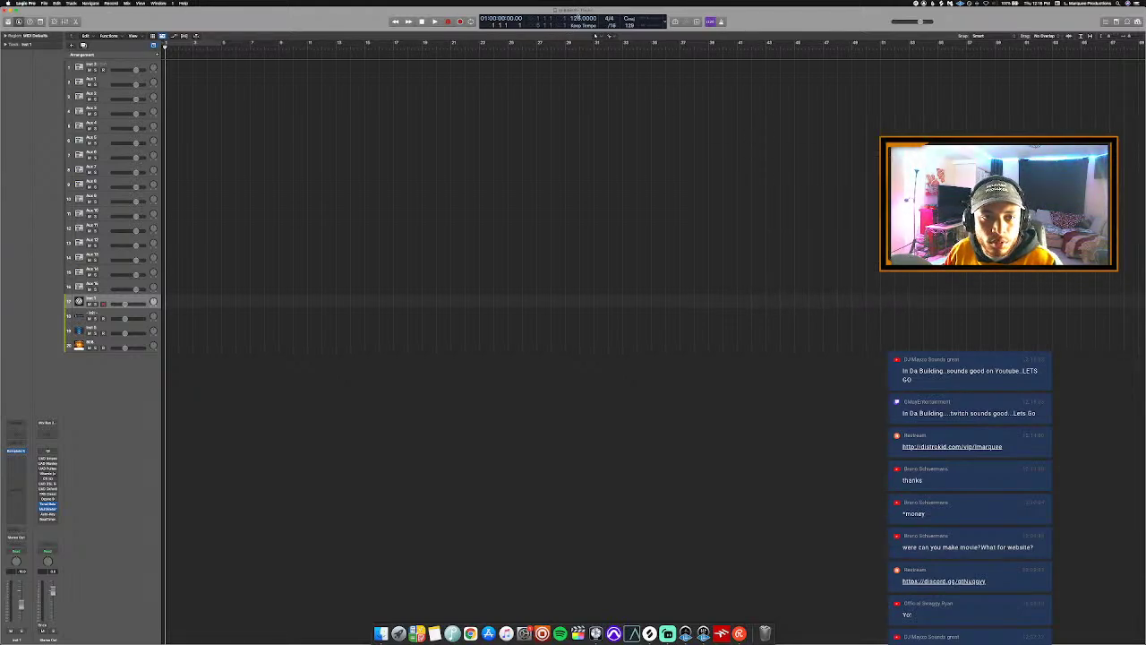
click(381, 633)
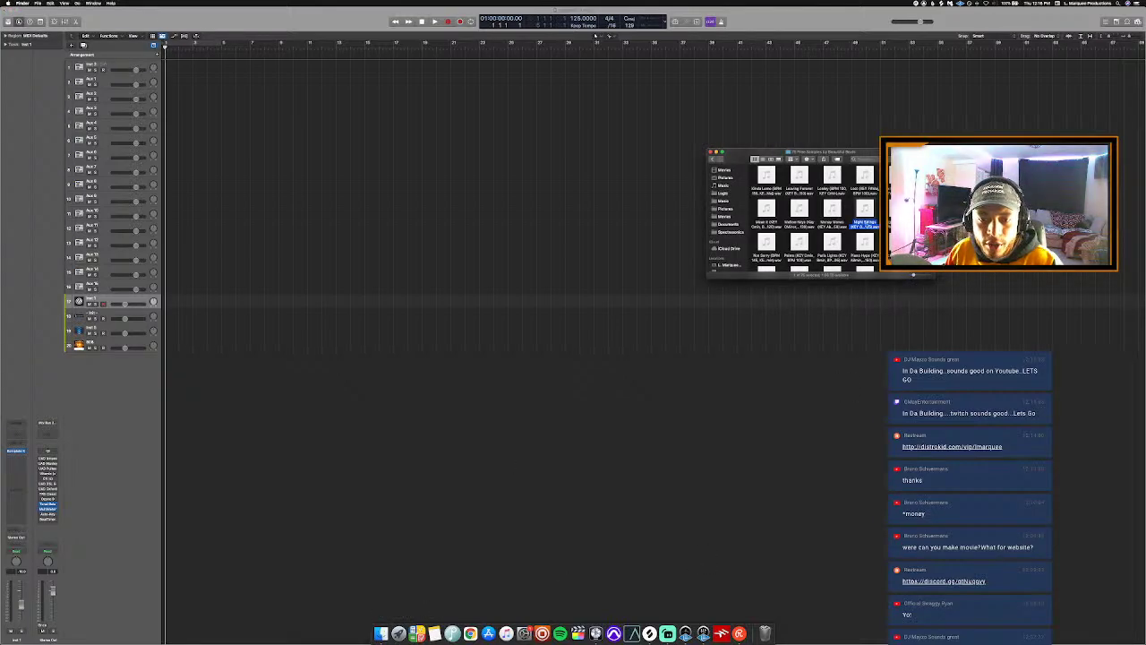
drag(864, 221, 407, 419)
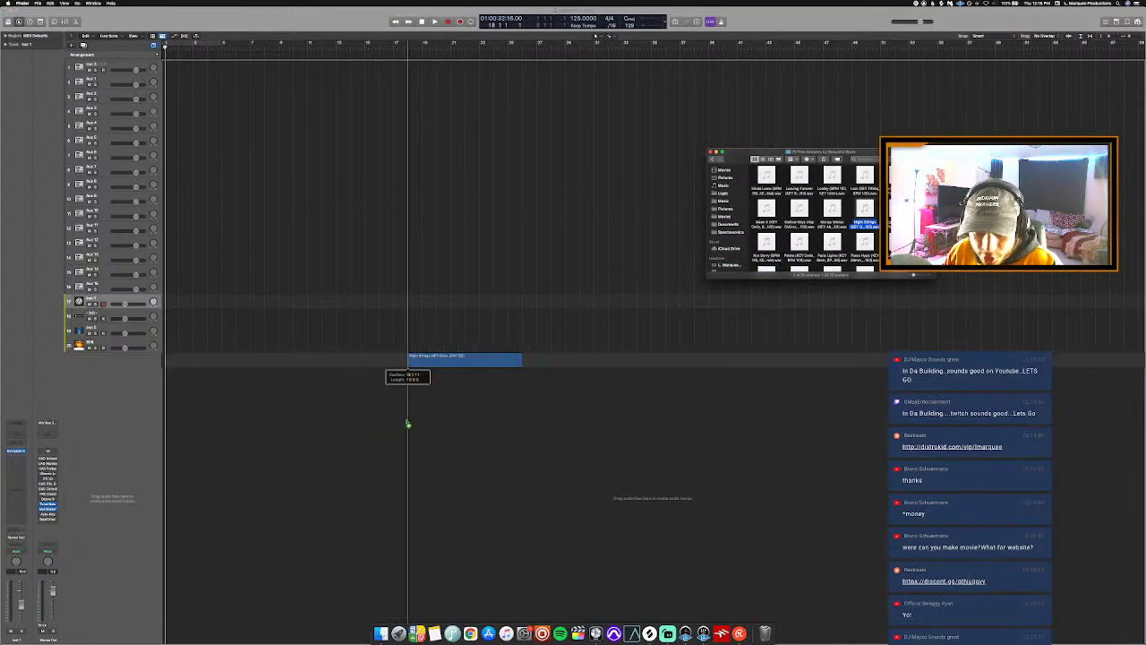
drag(408, 360, 165, 368)
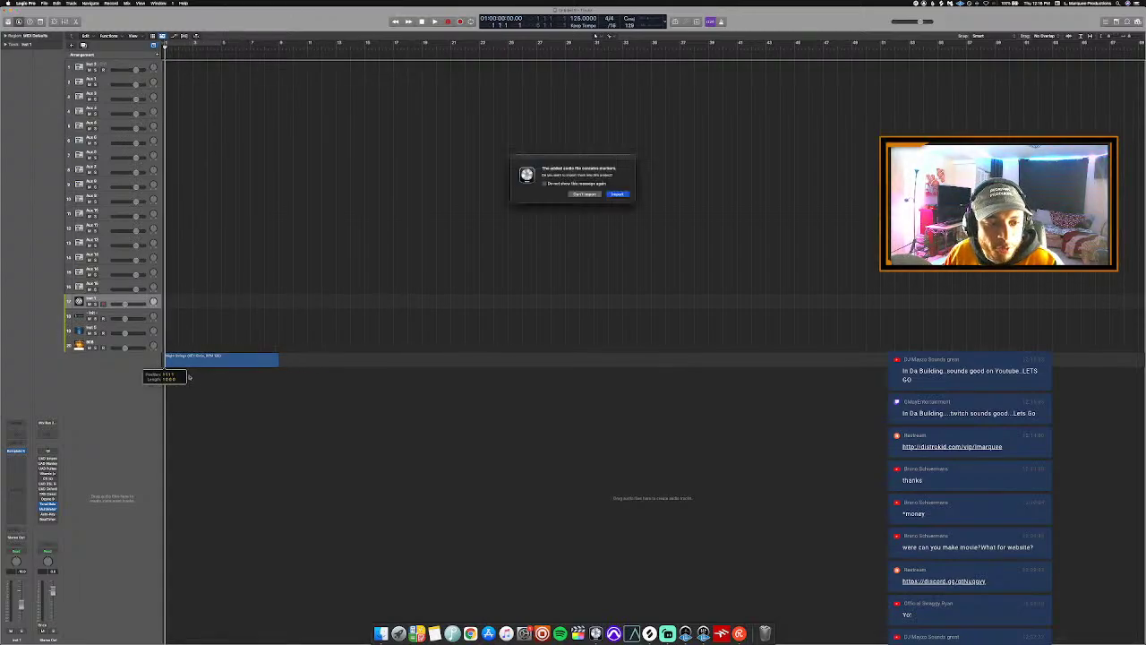
click(588, 195)
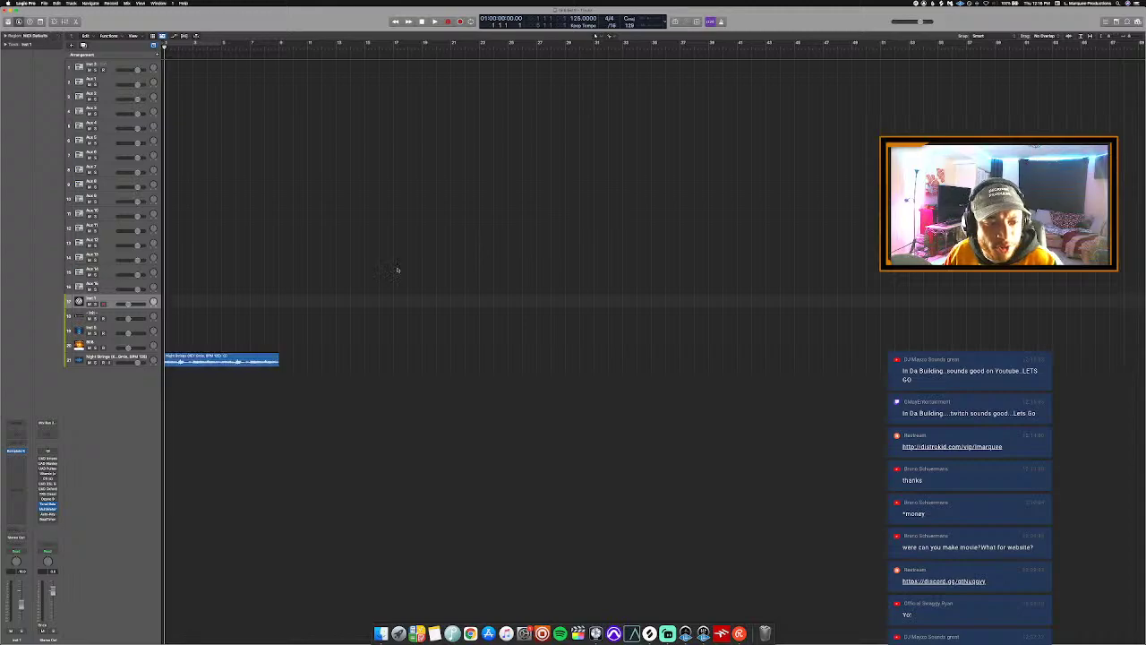
Step: Play the sample briefly, then turn on cycle mode and extend the cycle range to the end of the Night Strings region
key(b)
key(space)
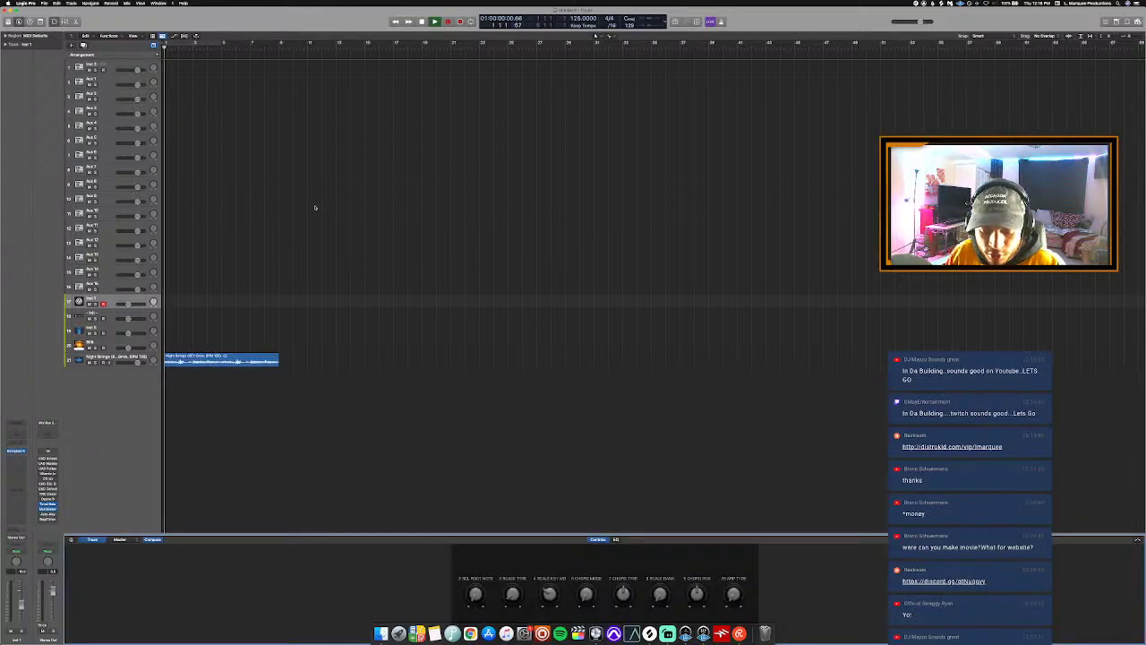
key(space)
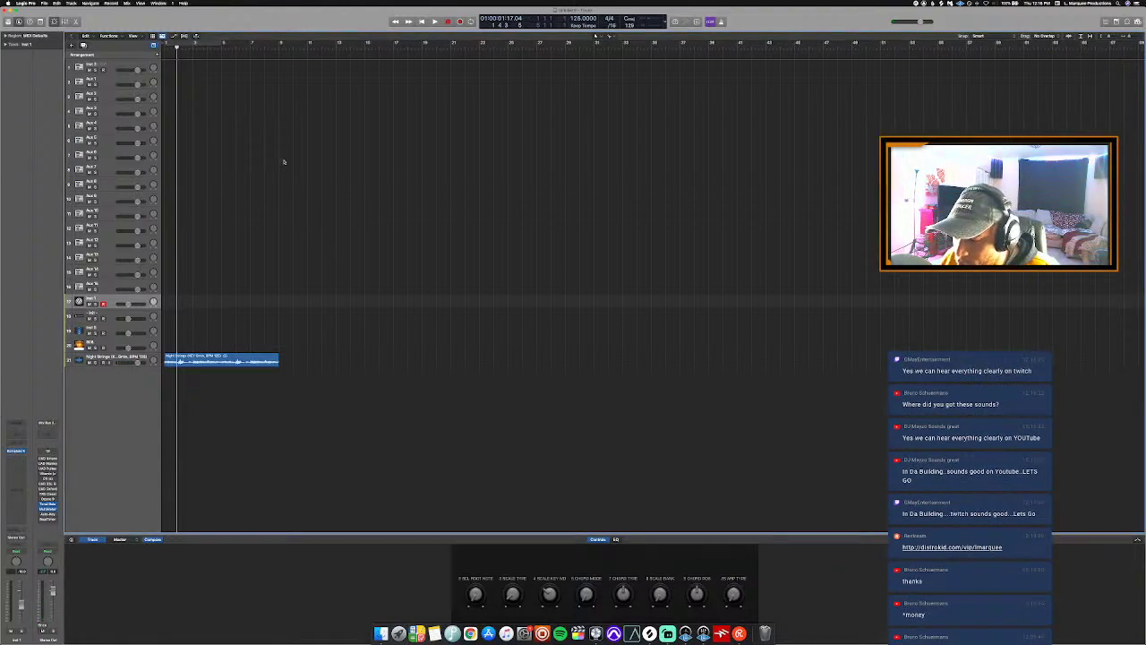
key(c)
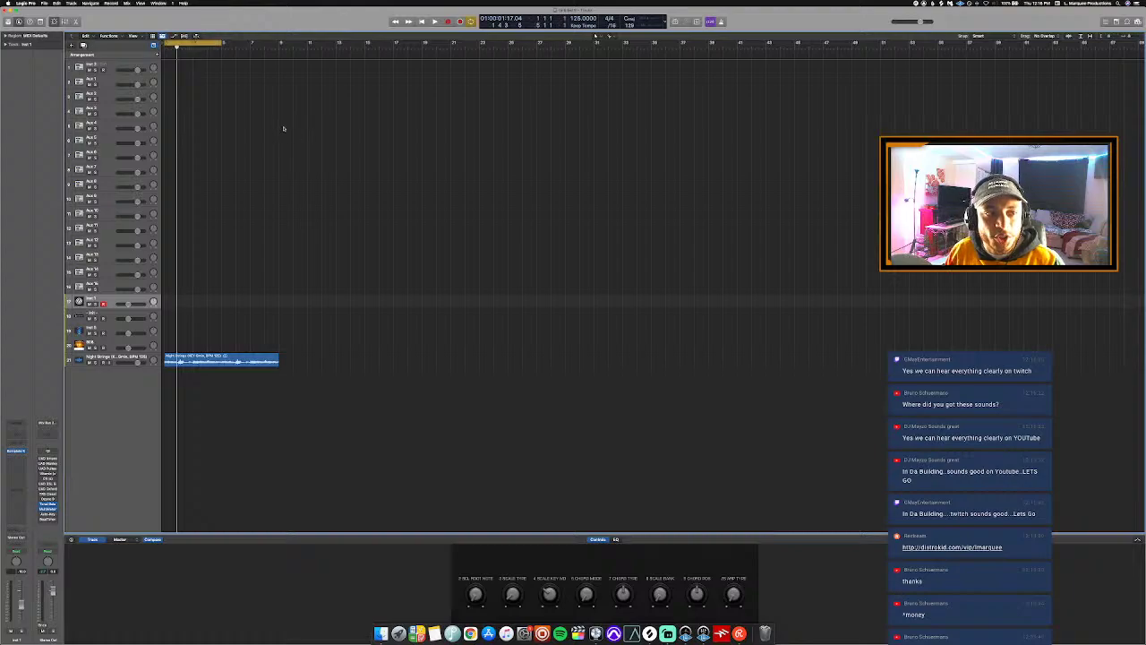
drag(224, 43, 280, 87)
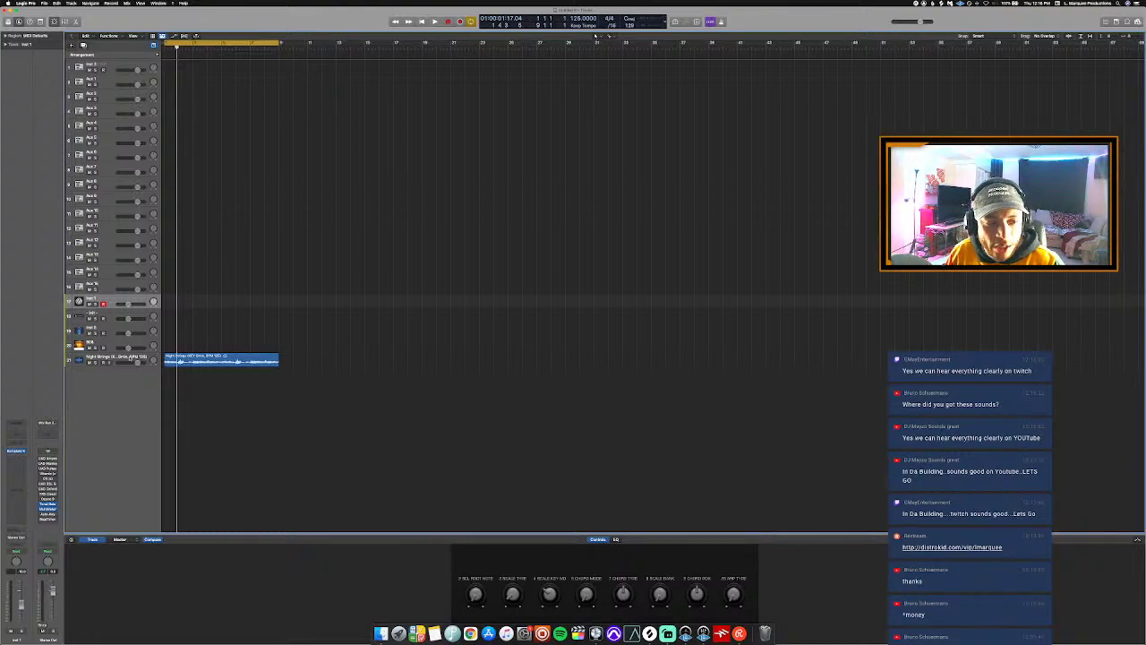
Step: Move the Night Strings track above the instrument tracks and loop its playback from the start with the lower pane hidden
drag(132, 357, 133, 309)
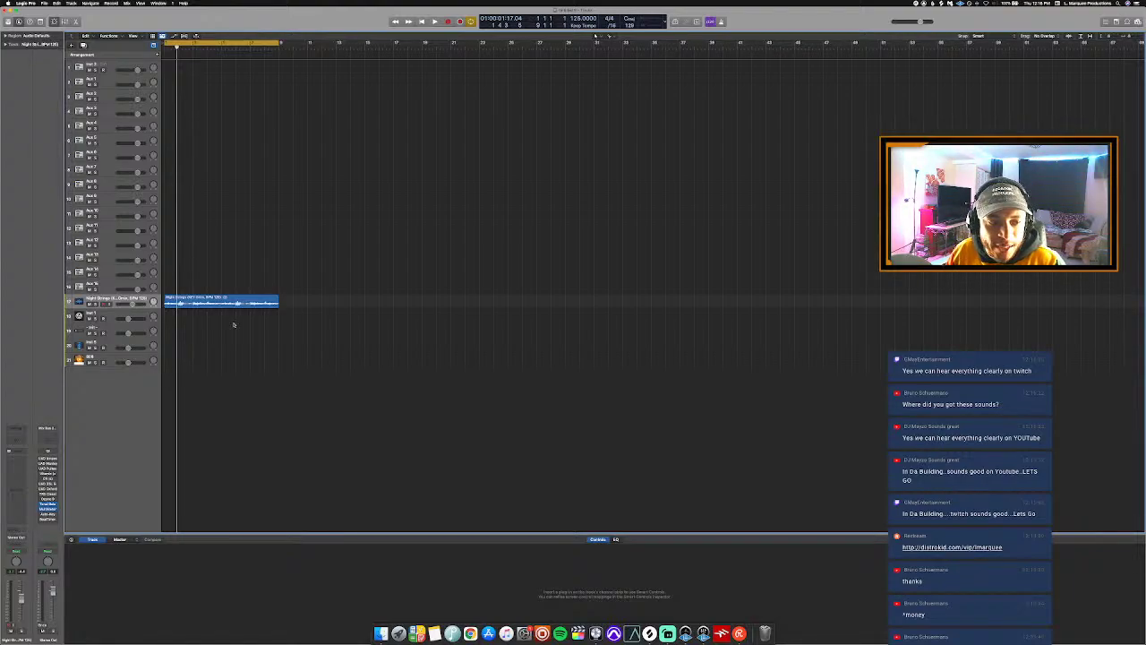
key(e)
key(e)
key(Return)
key(space)
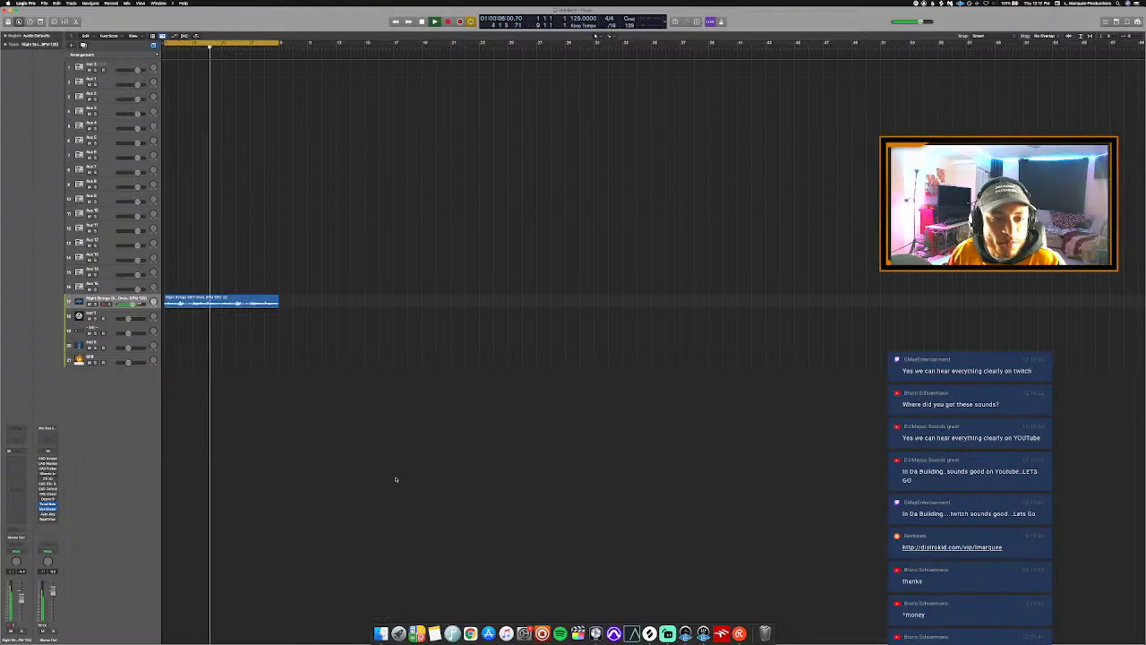
Step: Enable Flex on the Night Strings track in Polyphonic mode and restart playback from the beginning
key(super+Down)
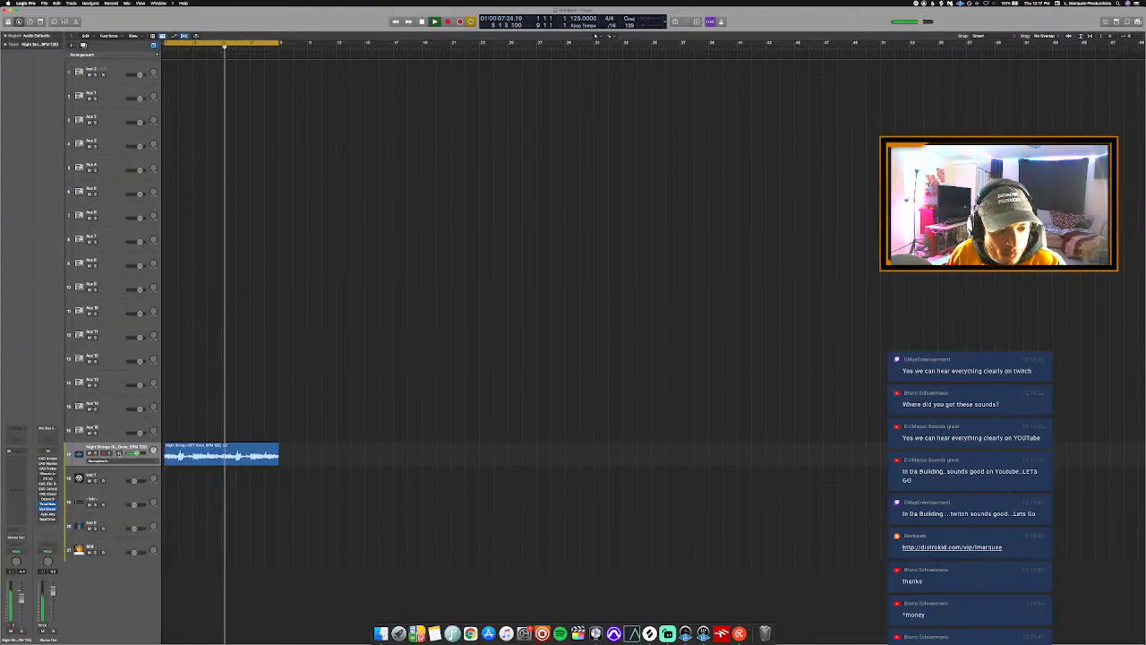
key(super+f)
click(115, 459)
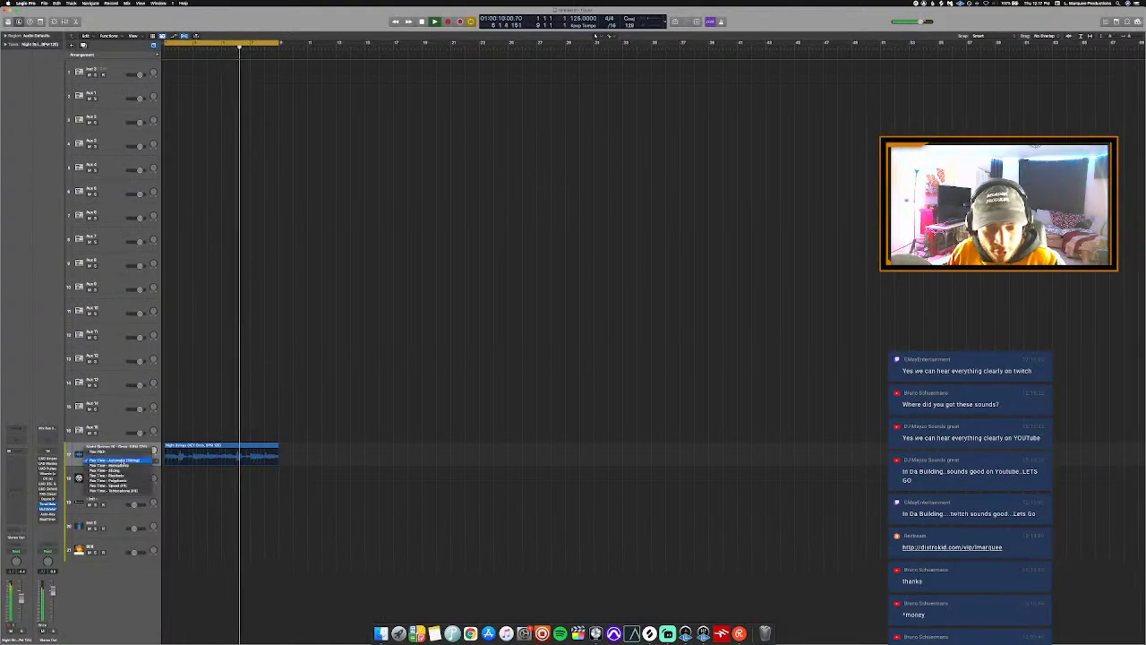
click(108, 481)
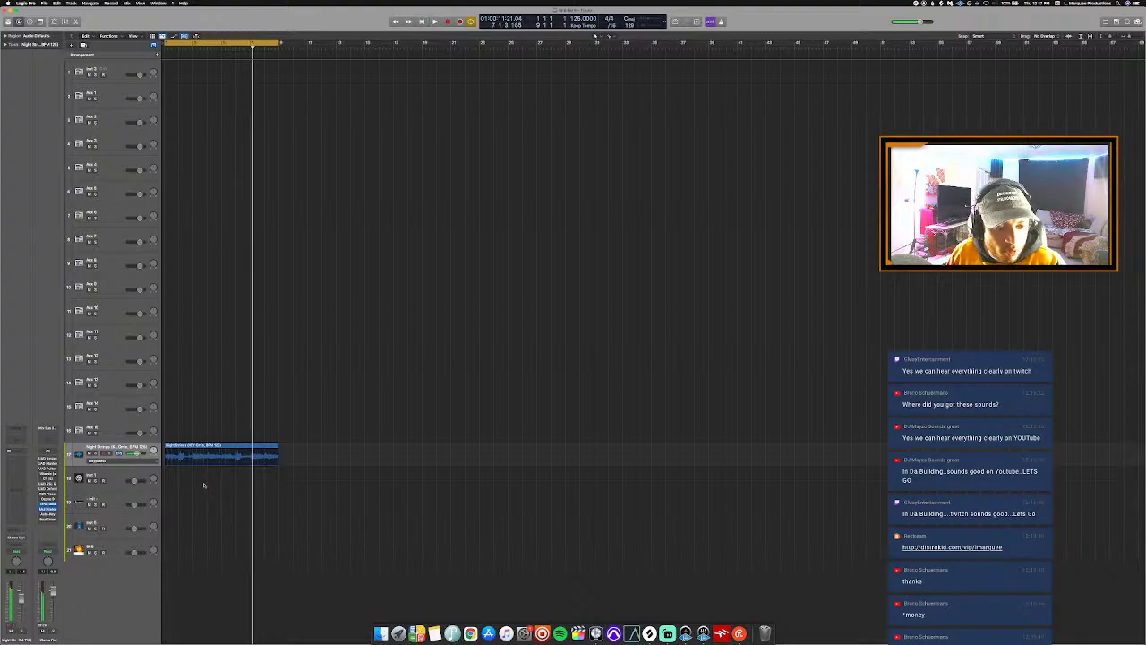
key(Return)
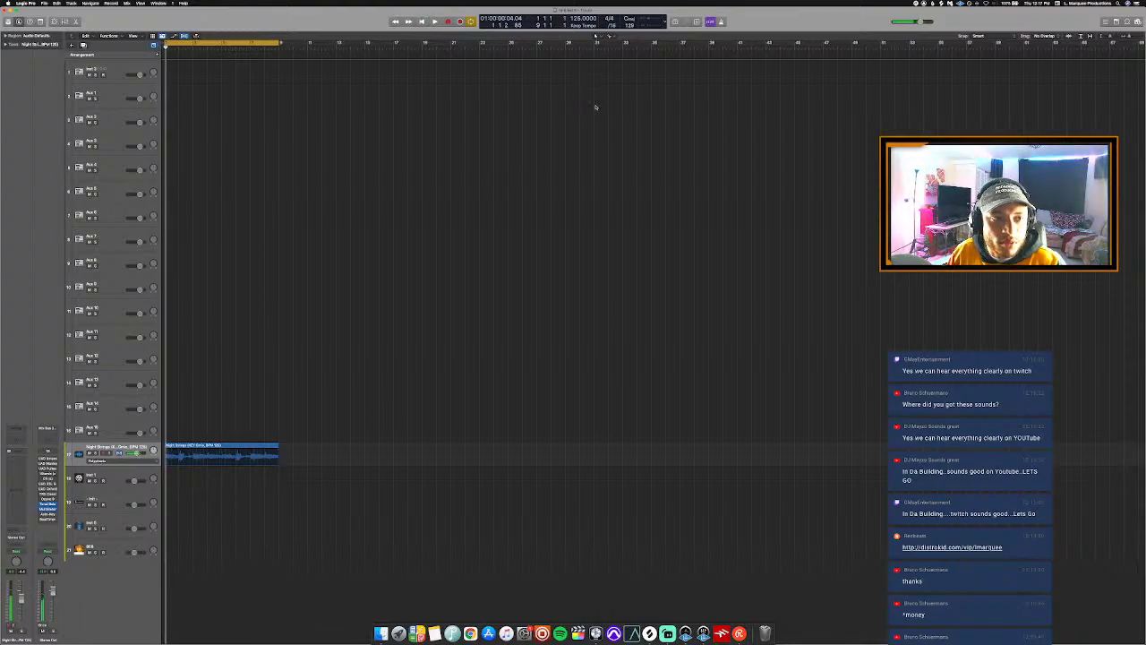
Step: Set the project tempo to 154 and transpose the Night Strings region
click(381, 633)
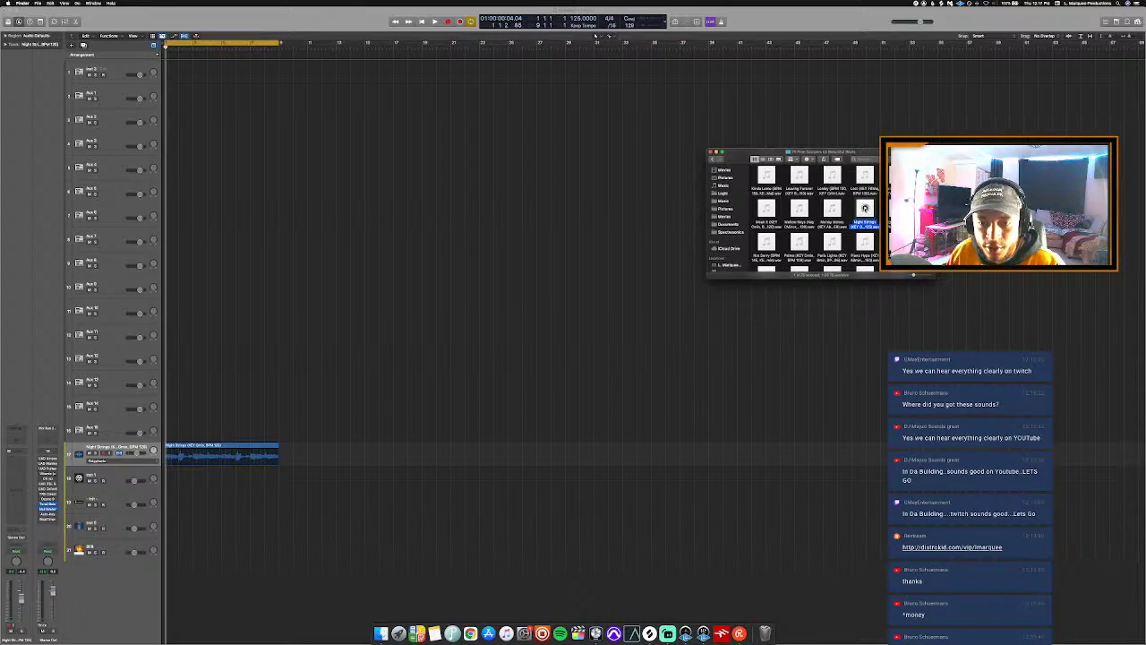
click(524, 131)
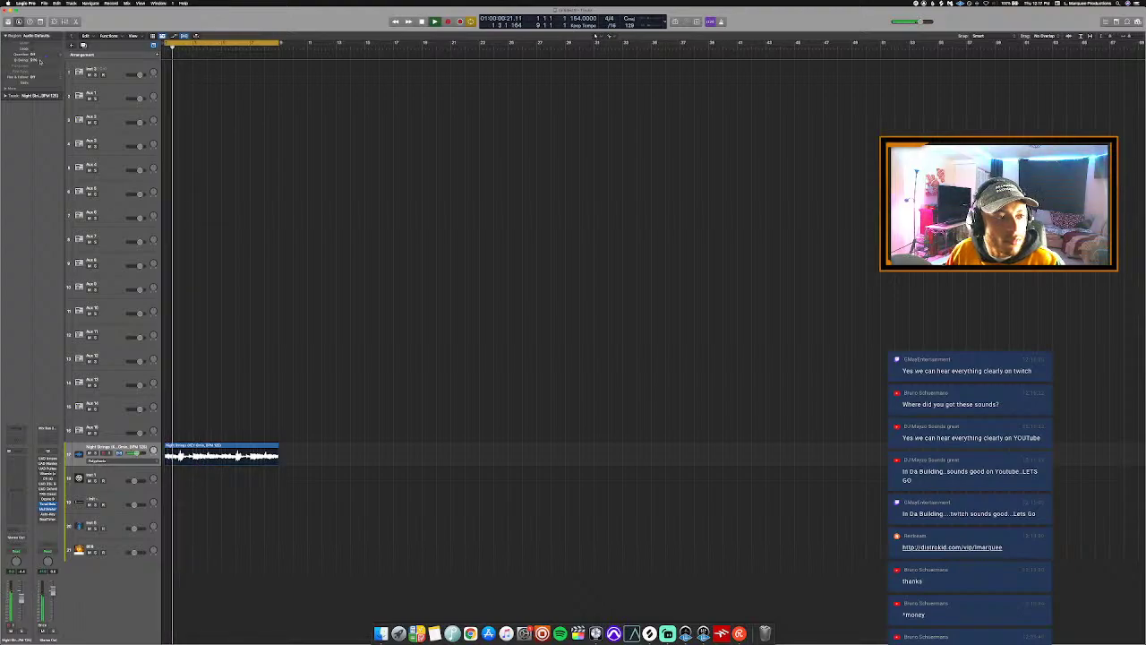
key(super+Up)
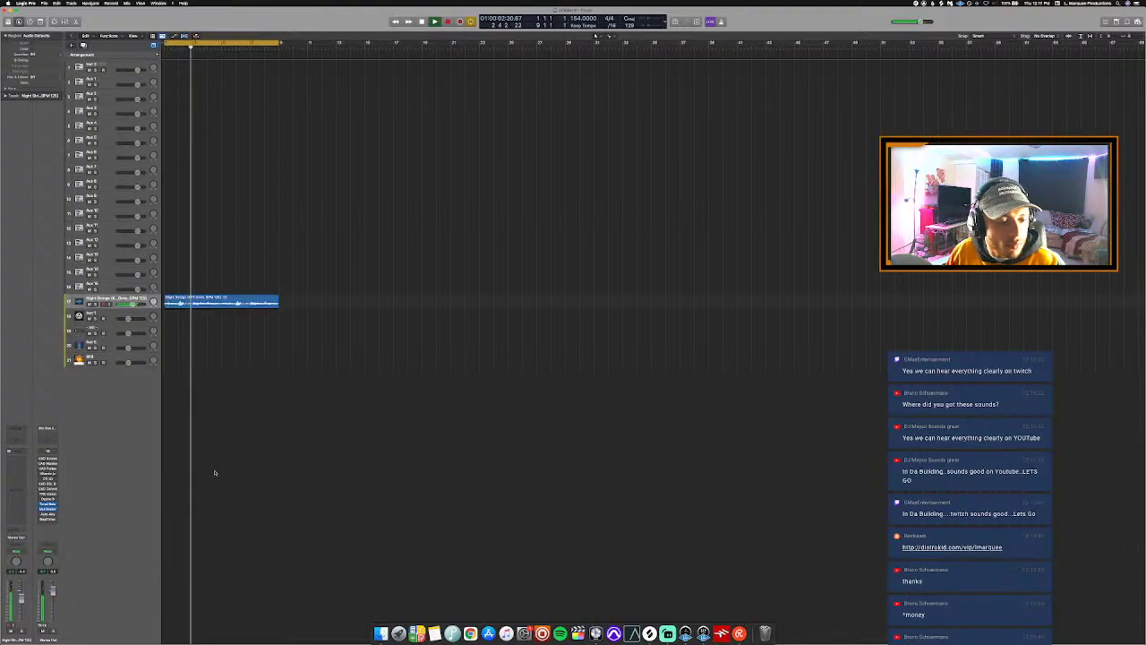
click(183, 304)
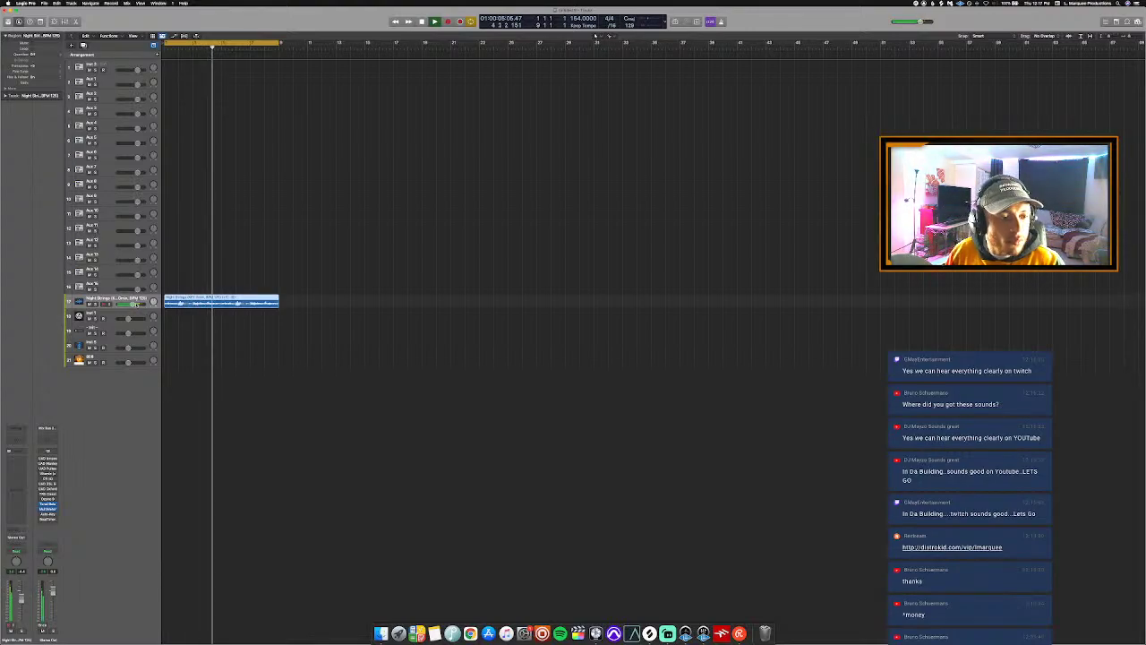
click(15, 459)
mouse_move(27, 603)
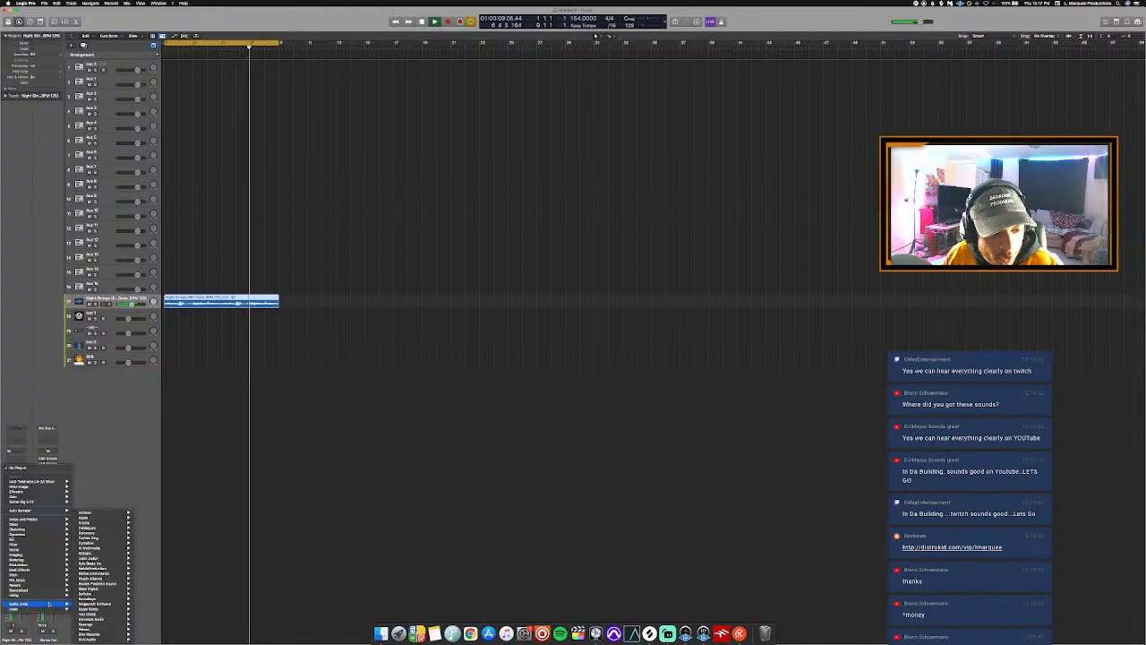
mouse_move(109, 584)
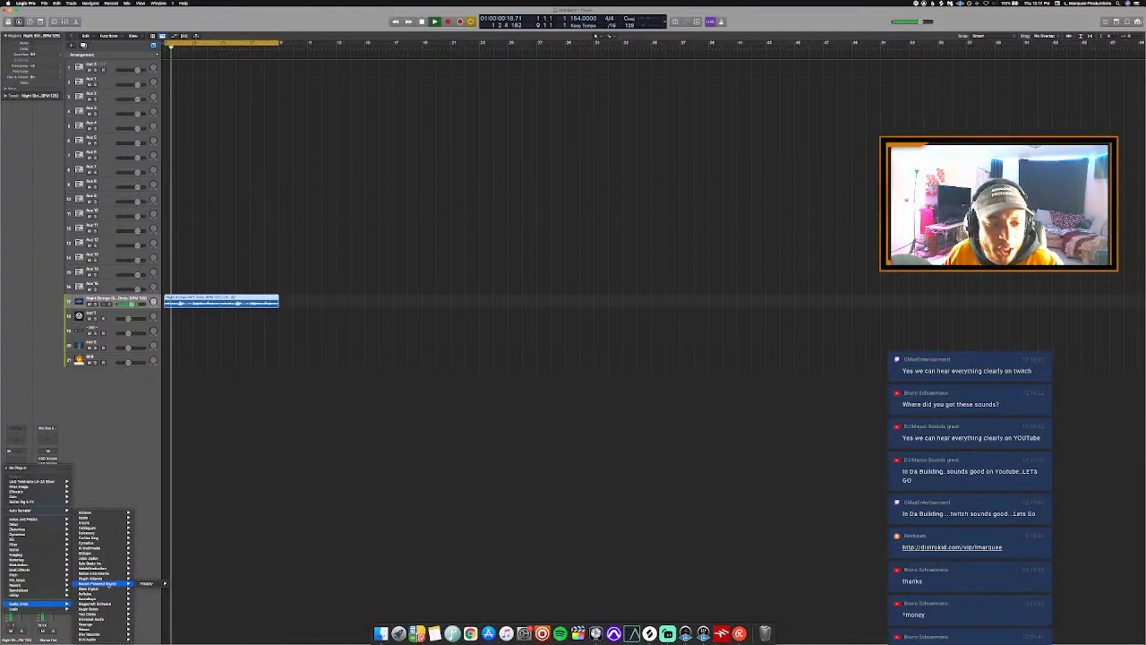
click(305, 511)
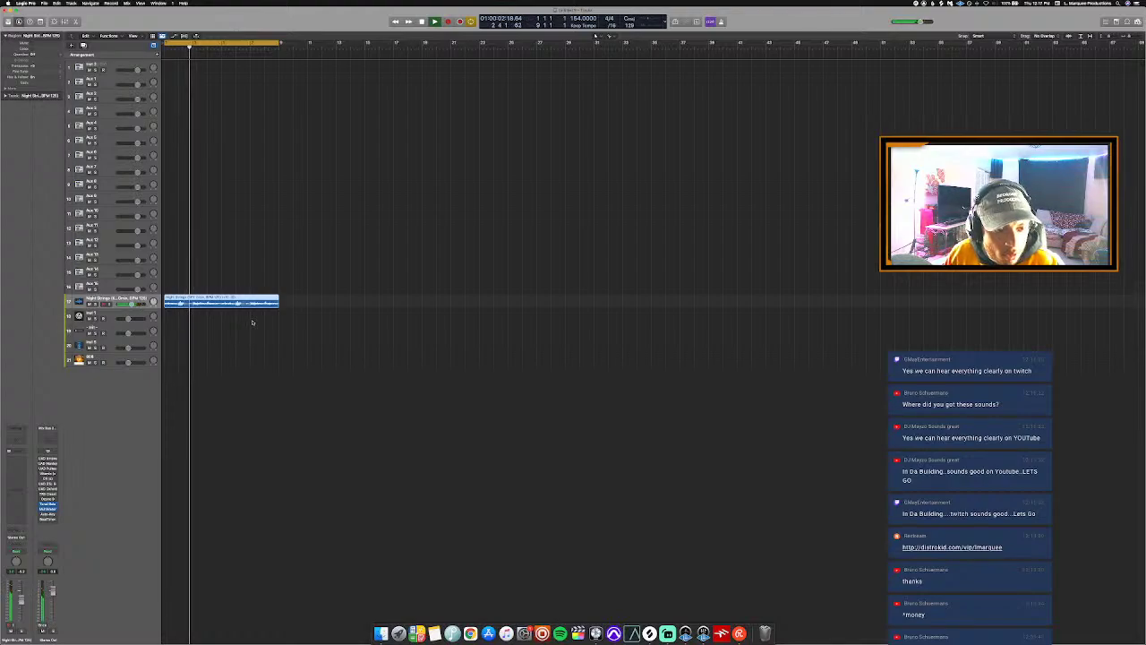
Step: Repeat the Night Strings region once and extend the active cycle range over both copies
key(super+r)
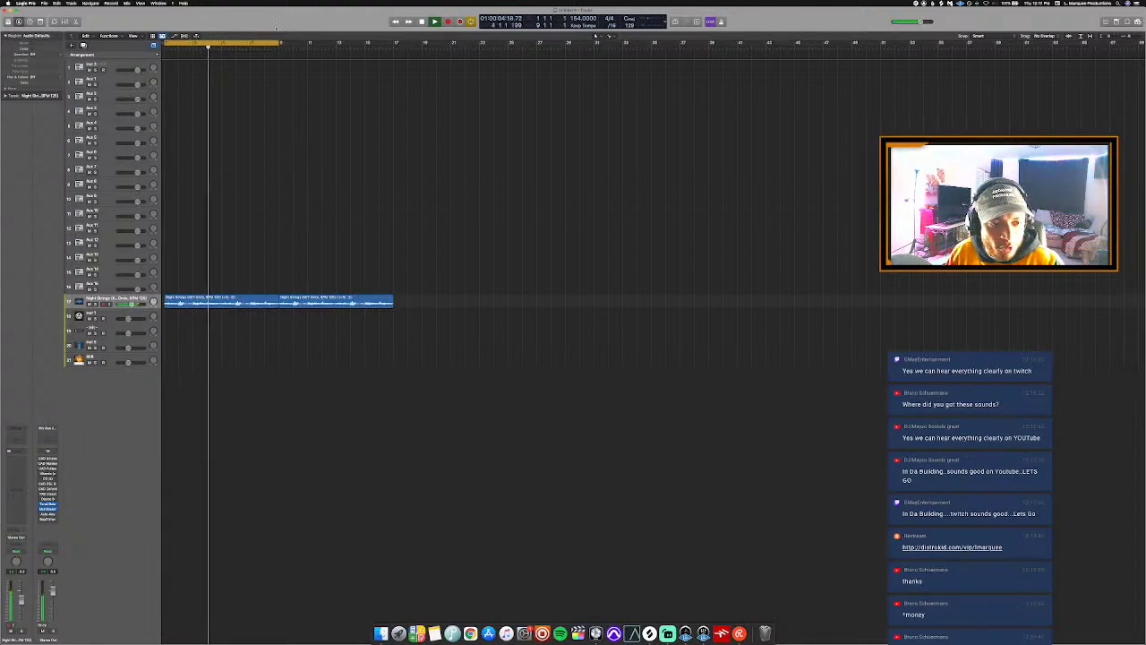
drag(282, 42, 394, 91)
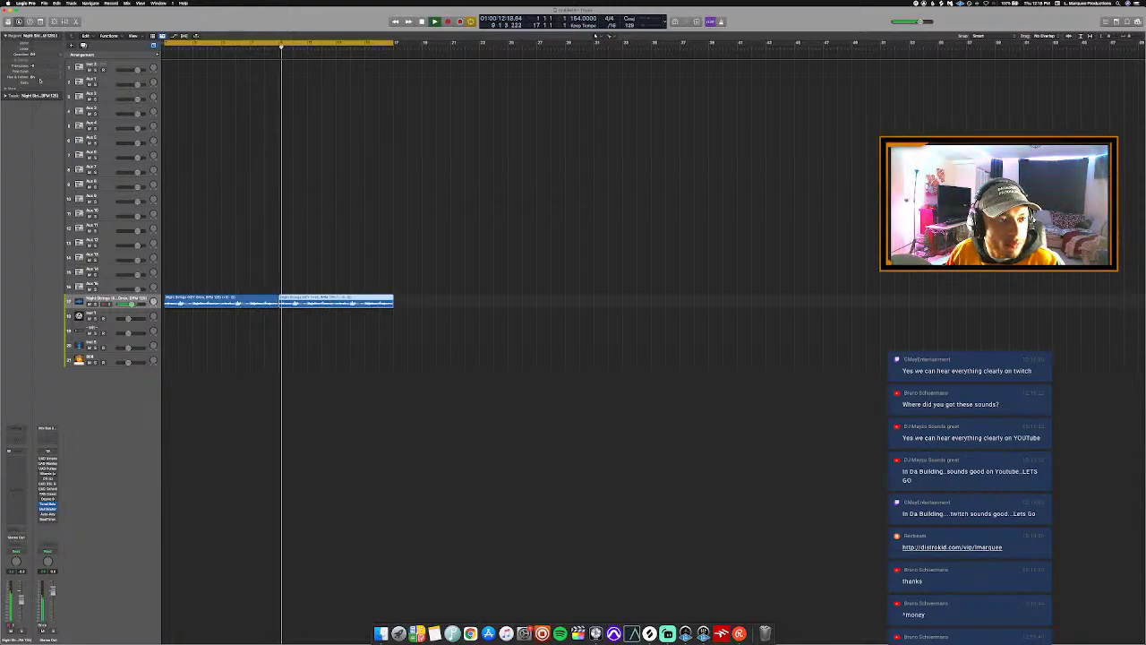
key(c)
key(space)
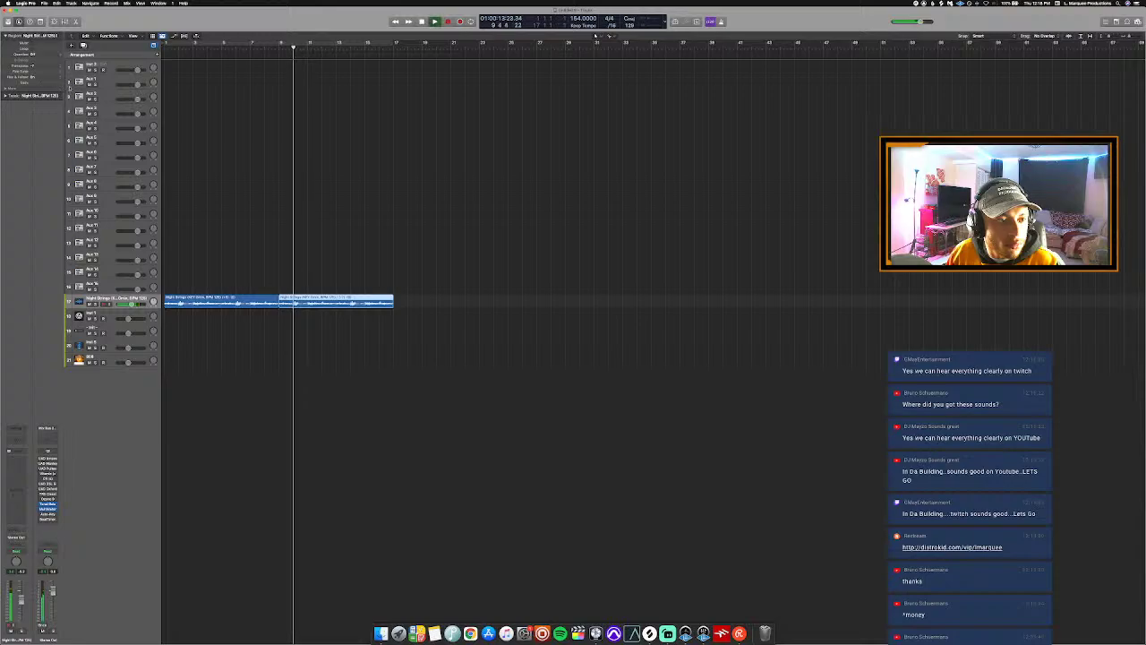
key(c)
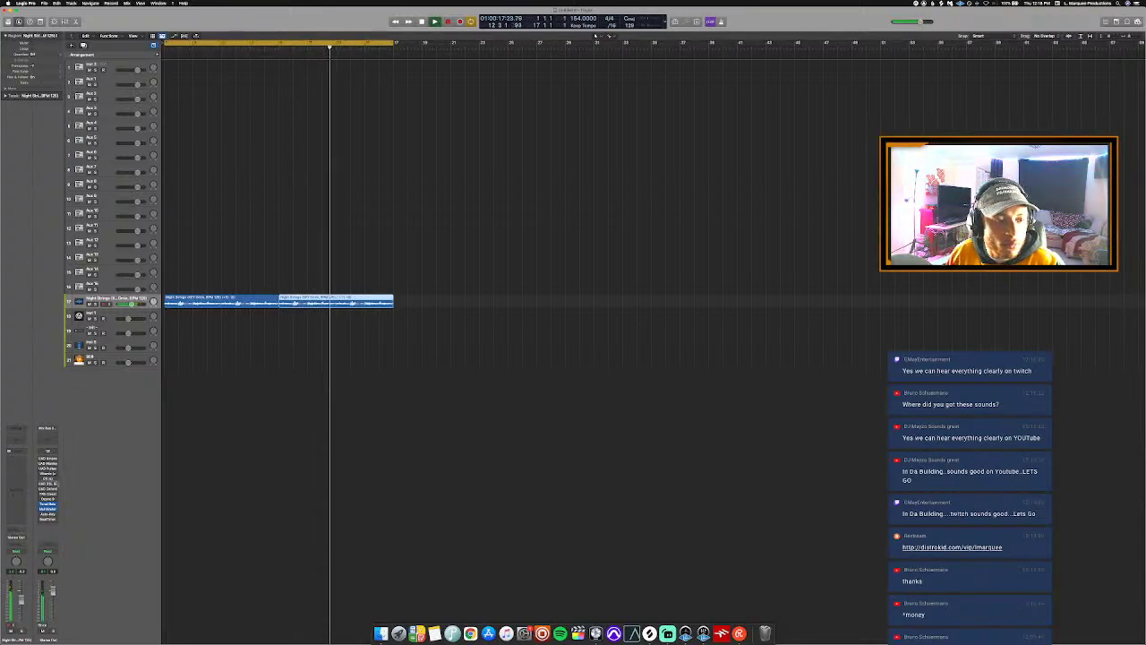
Step: Insert the Effectrix audio effect plug-in on the Night Strings track
click(24, 469)
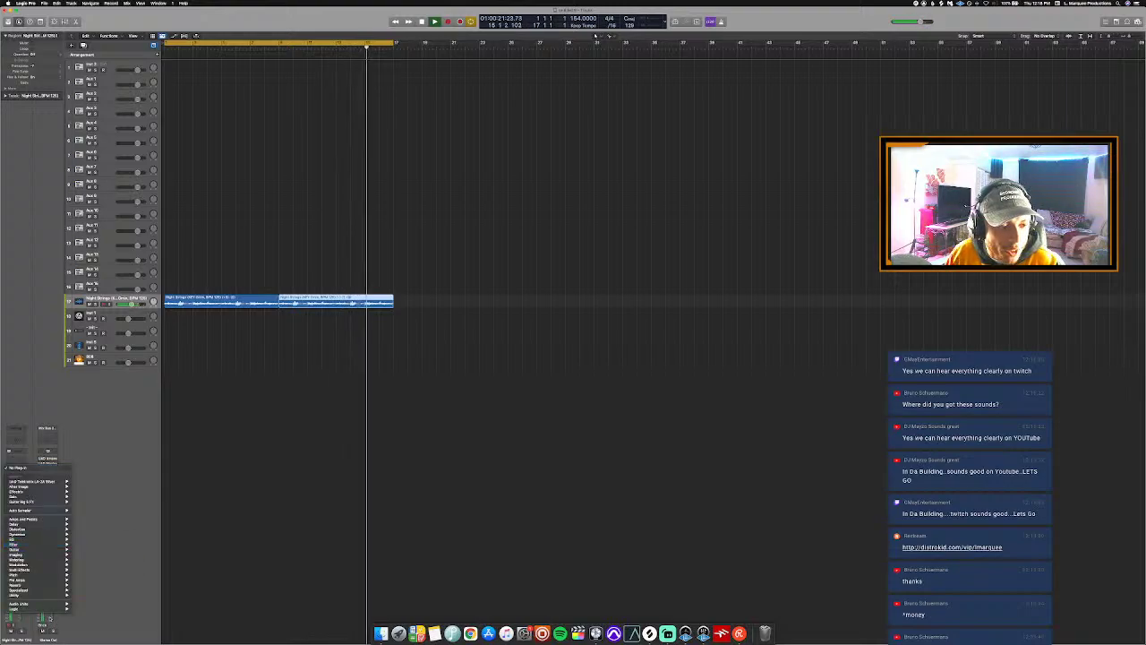
mouse_move(35, 605)
mouse_move(114, 609)
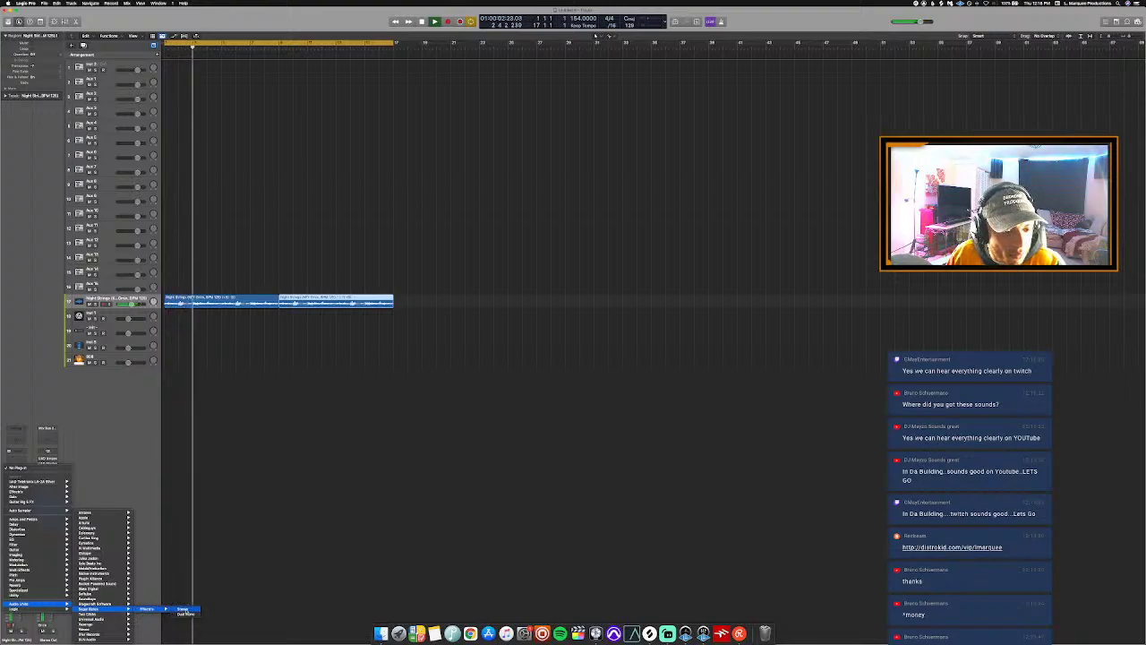
click(184, 610)
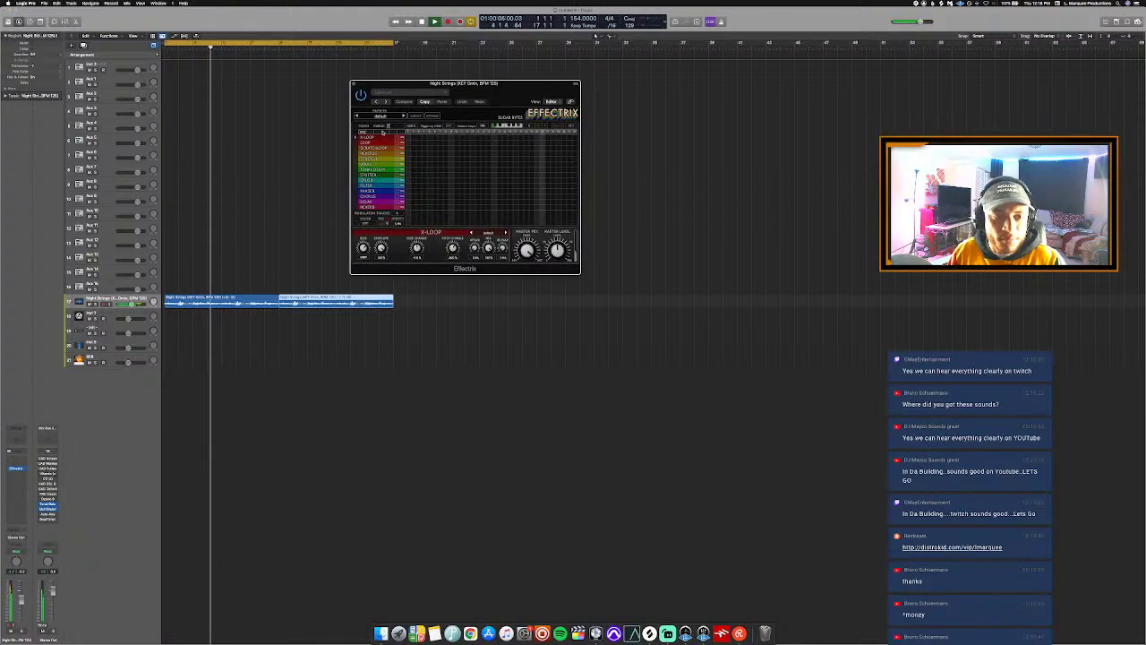
Step: Load a factory preset in Effectrix and step through the following presets while the Night Strings loop plays
click(382, 116)
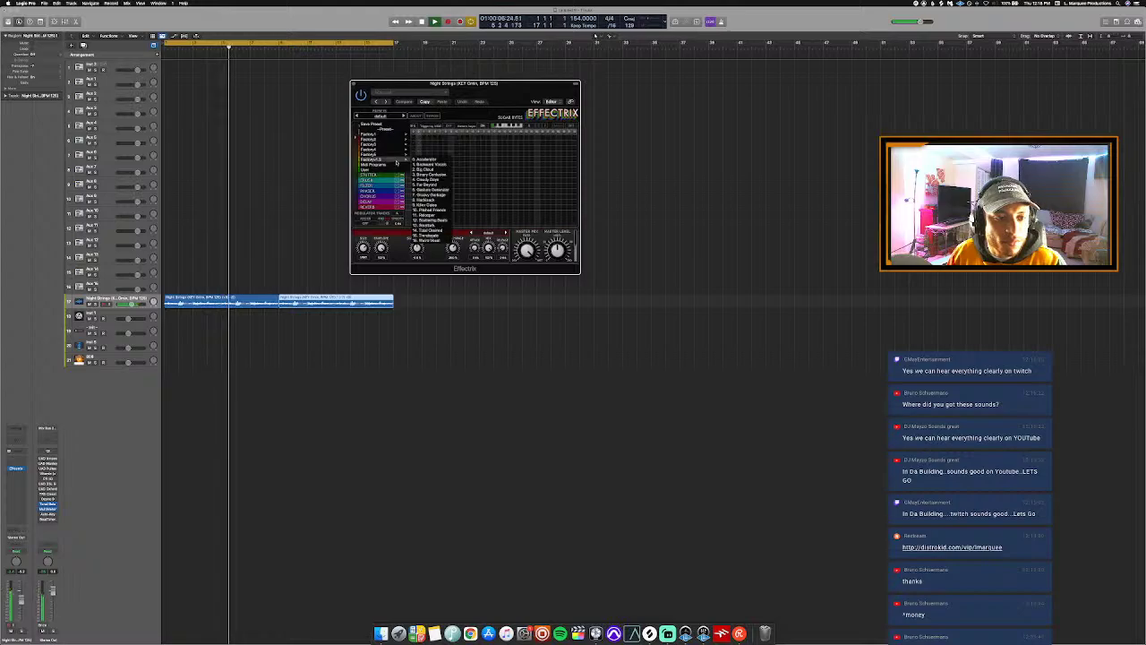
click(428, 164)
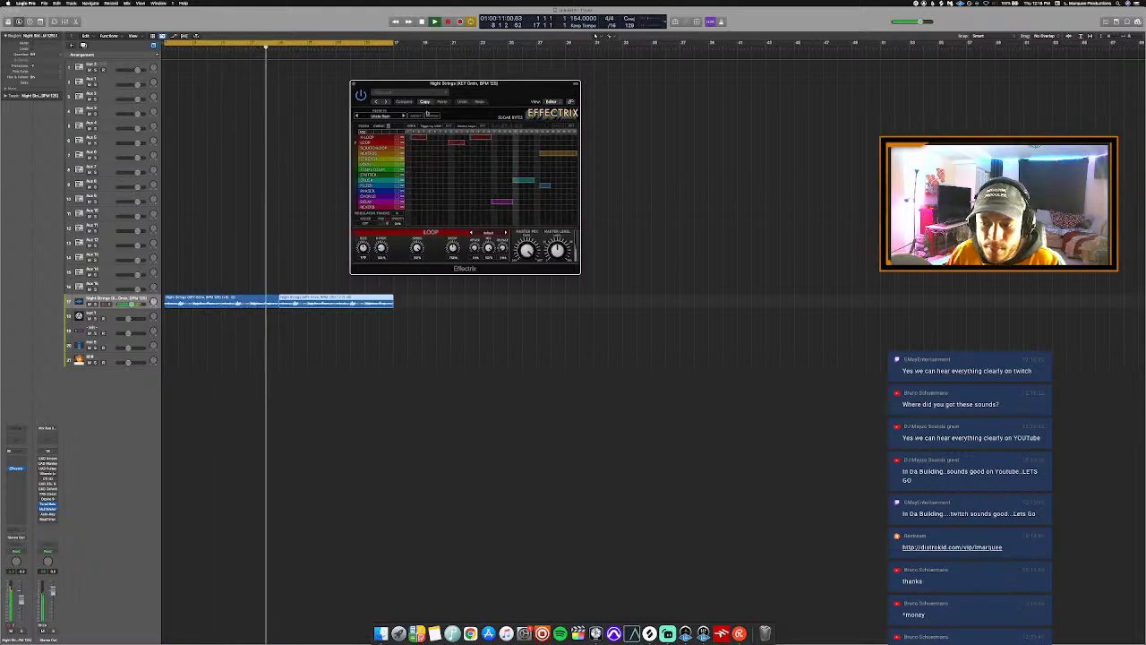
click(404, 116)
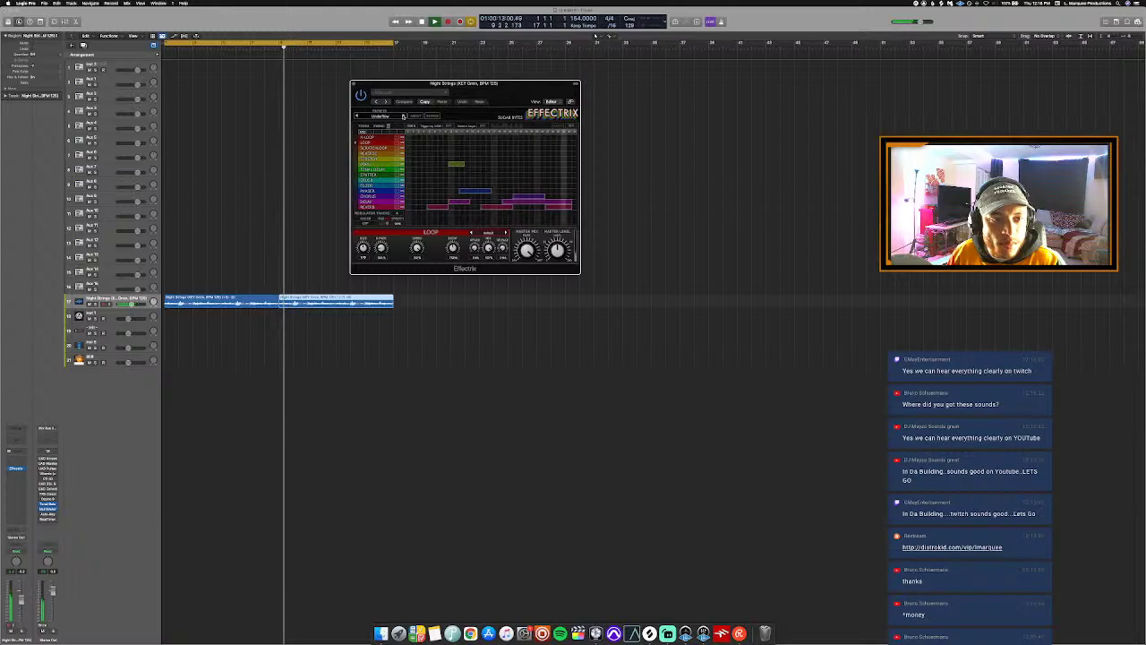
click(403, 115)
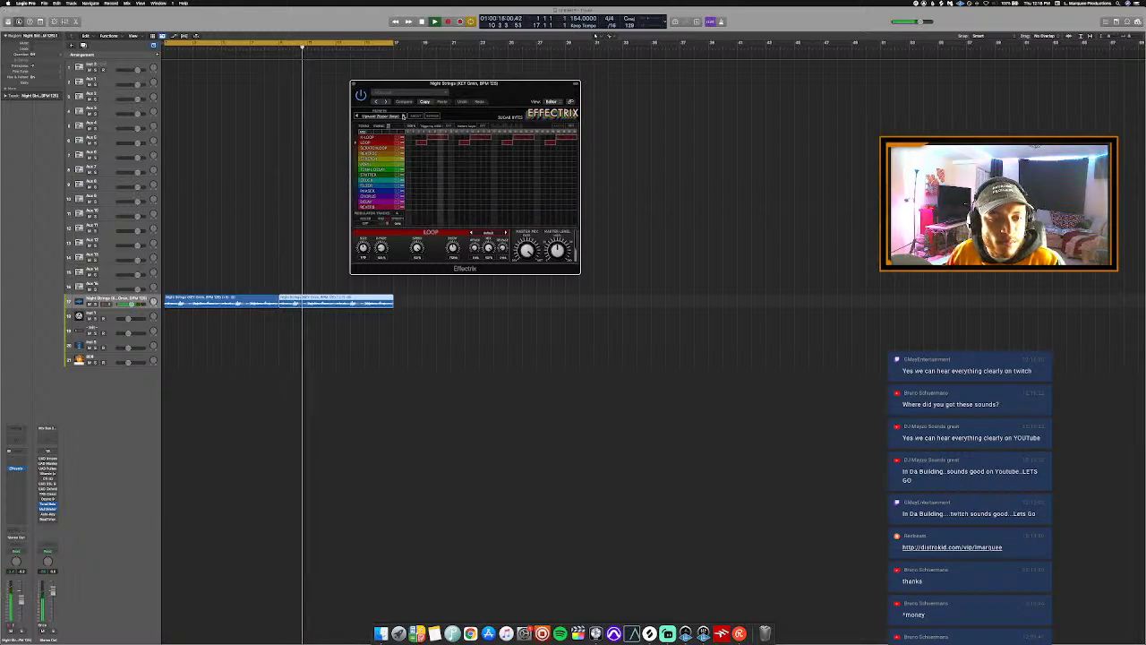
click(404, 115)
click(404, 116)
click(403, 115)
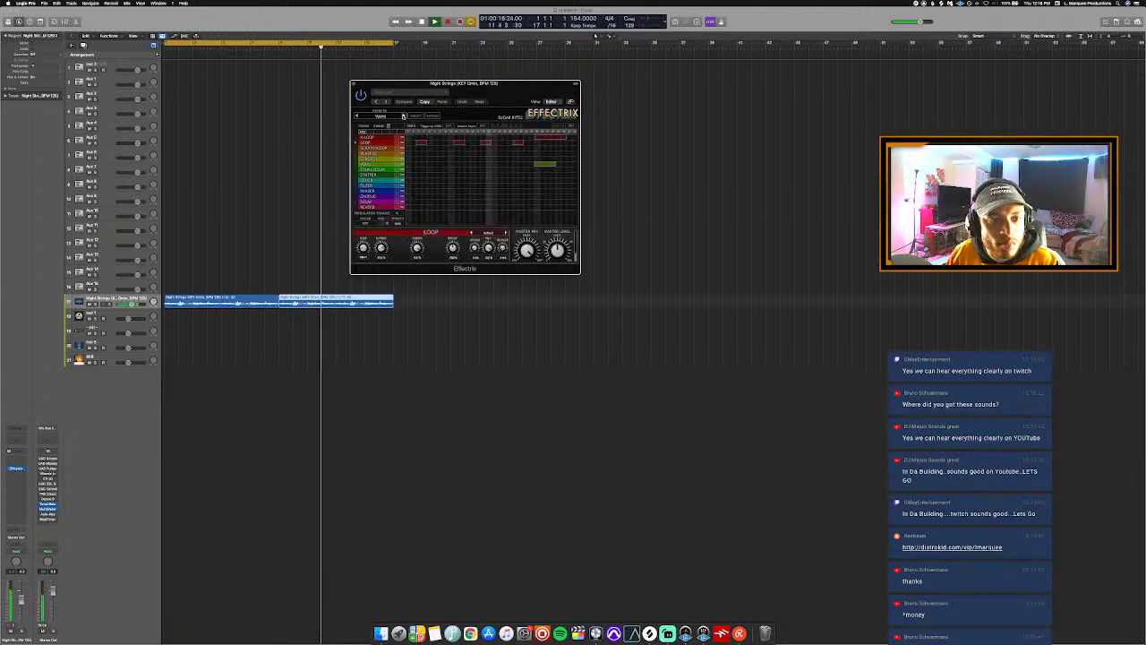
click(404, 115)
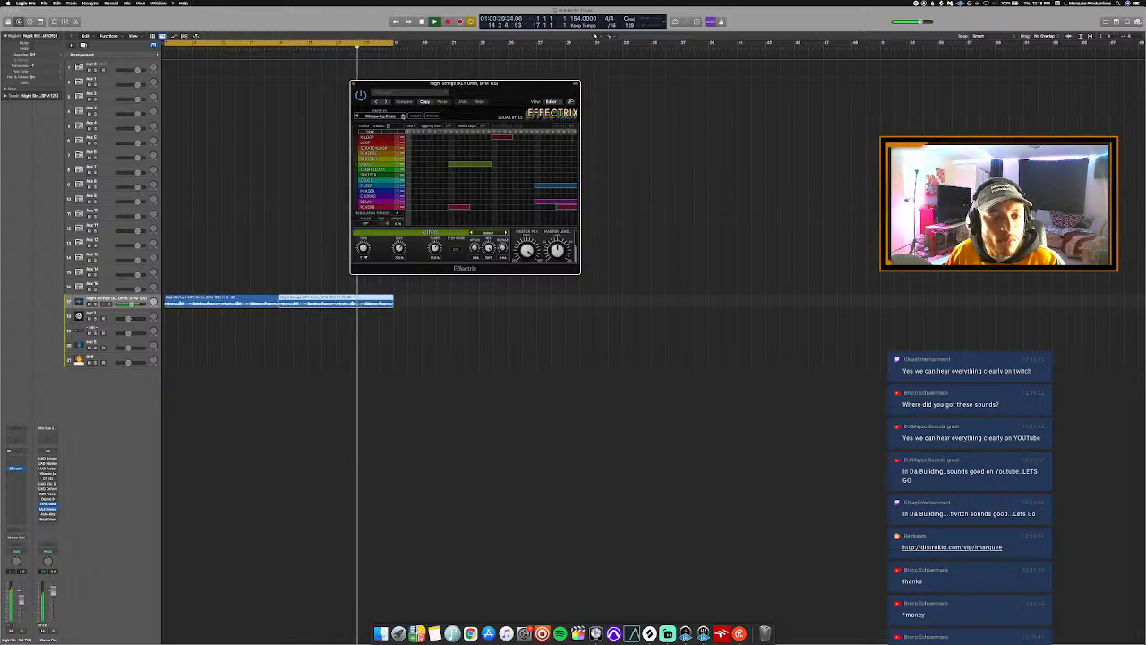
Step: Audition further Effectrix presets one after another against the playing Night Strings loop
click(404, 115)
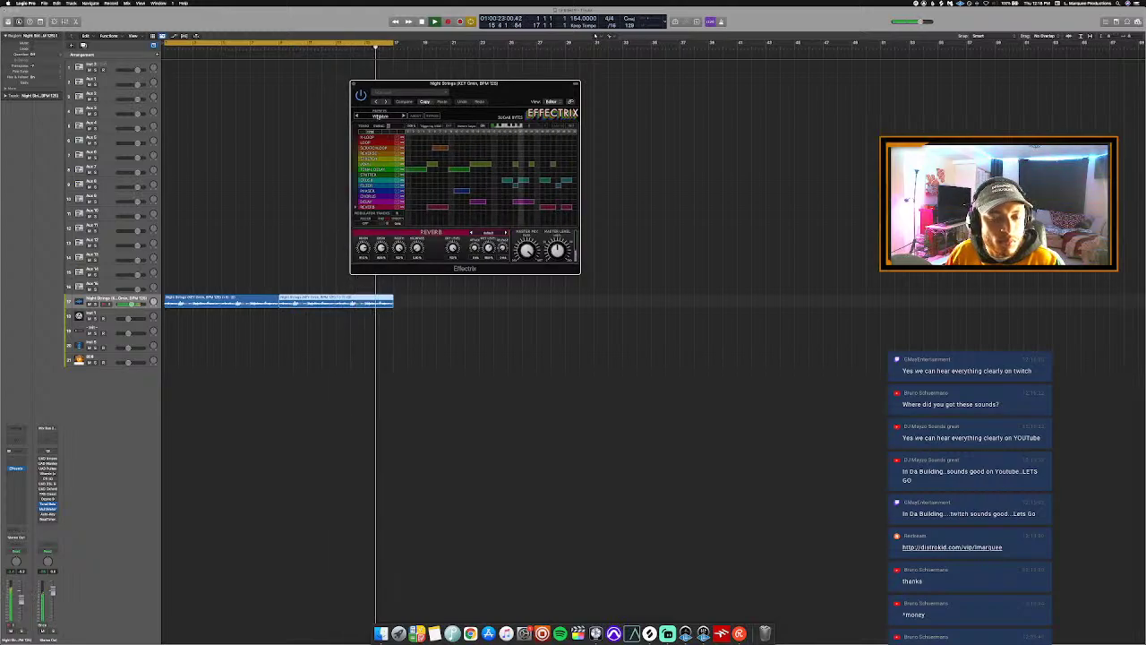
click(404, 115)
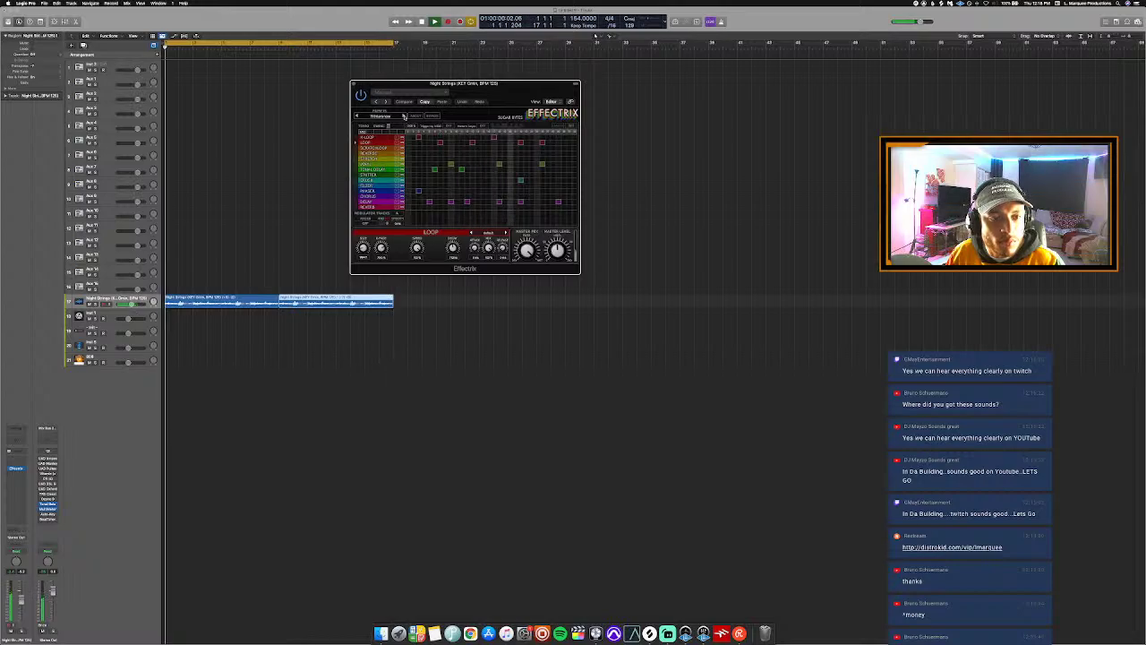
click(404, 116)
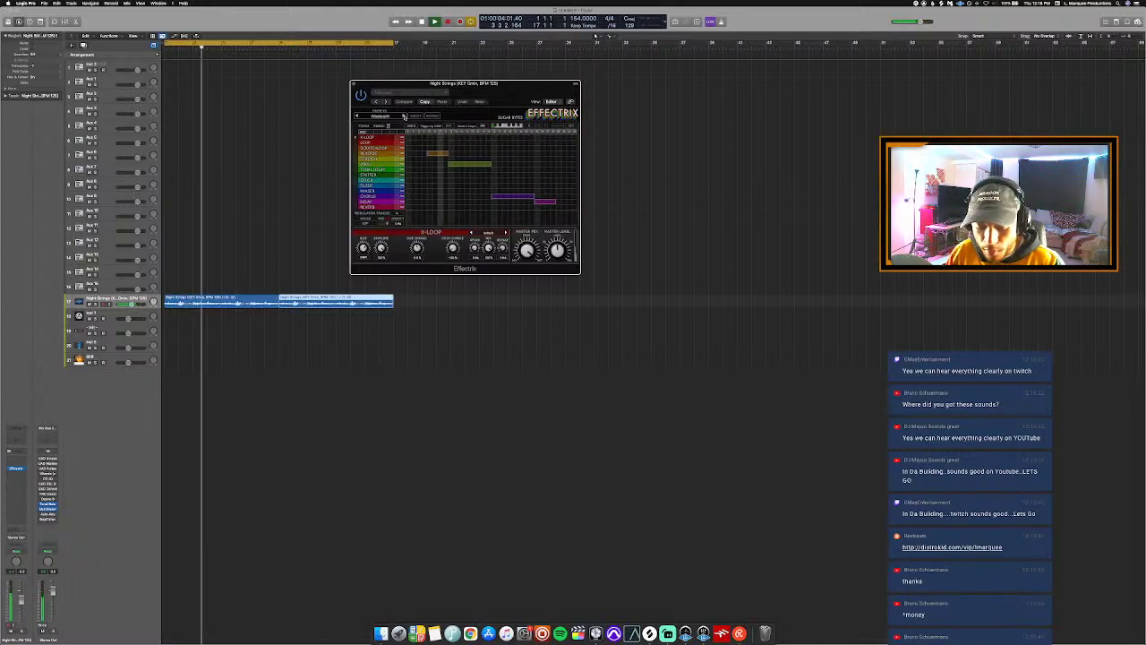
click(404, 116)
click(404, 116)
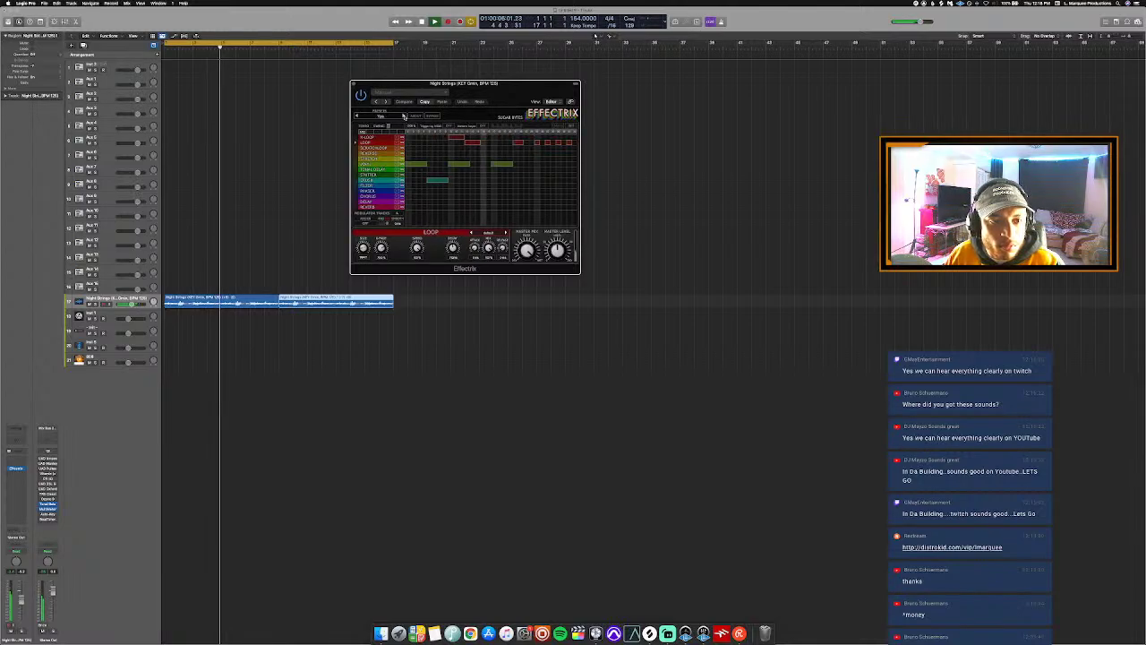
click(404, 115)
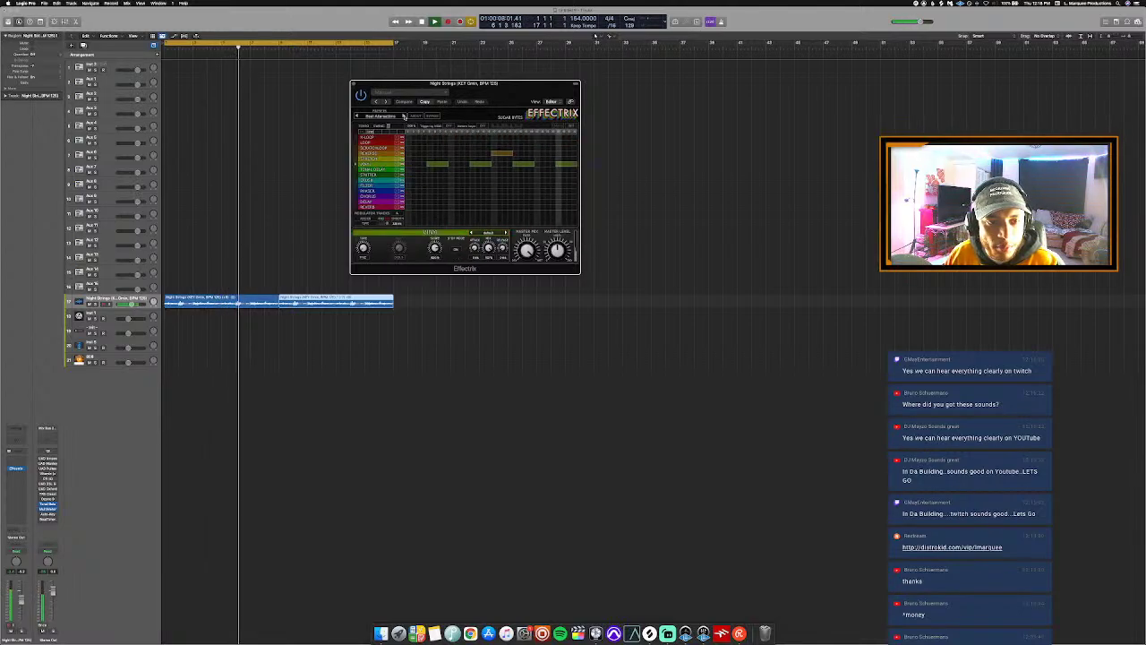
Step: Load a preset from Effectrix's Factory3 bank and advance through the presets that follow it
click(391, 116)
mouse_move(389, 149)
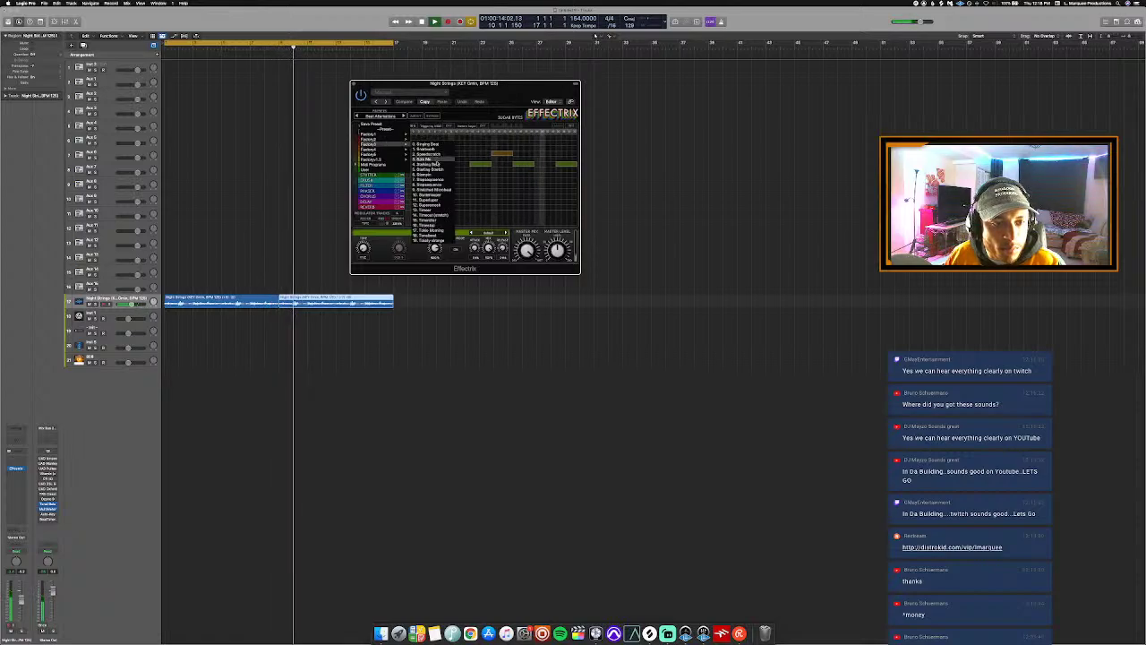
click(439, 166)
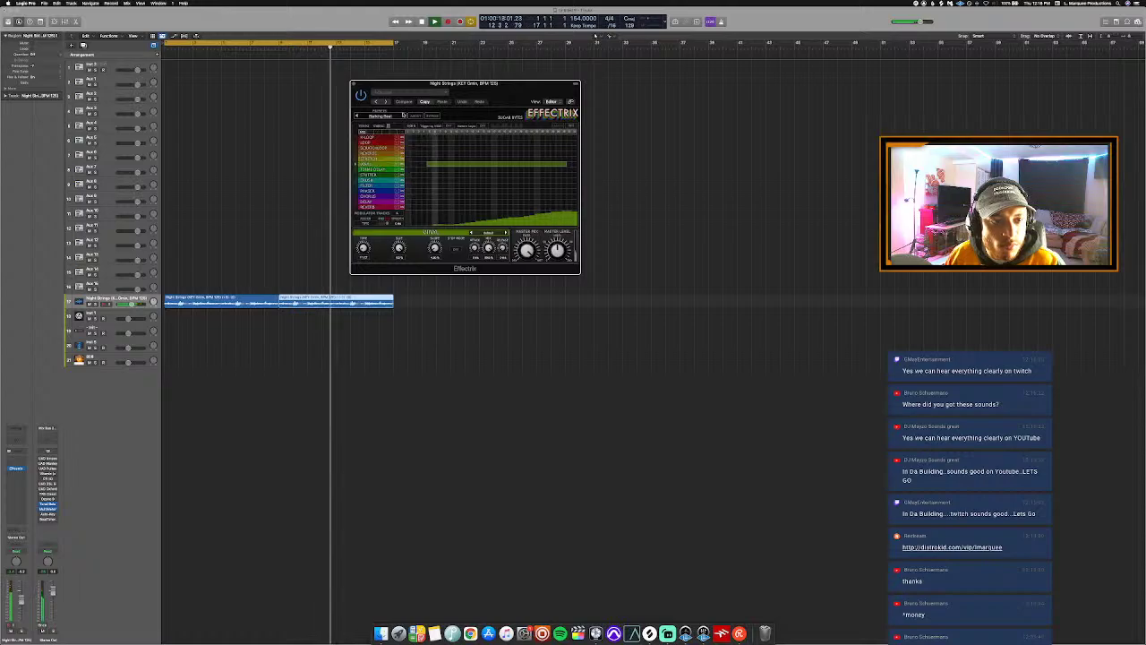
click(404, 117)
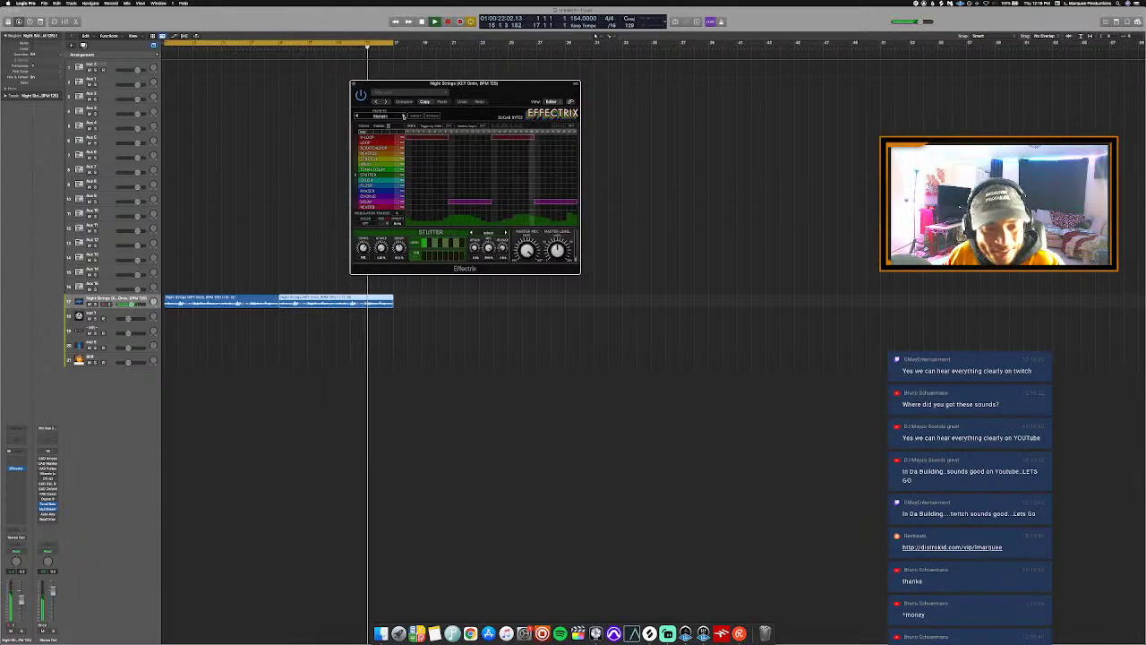
click(404, 117)
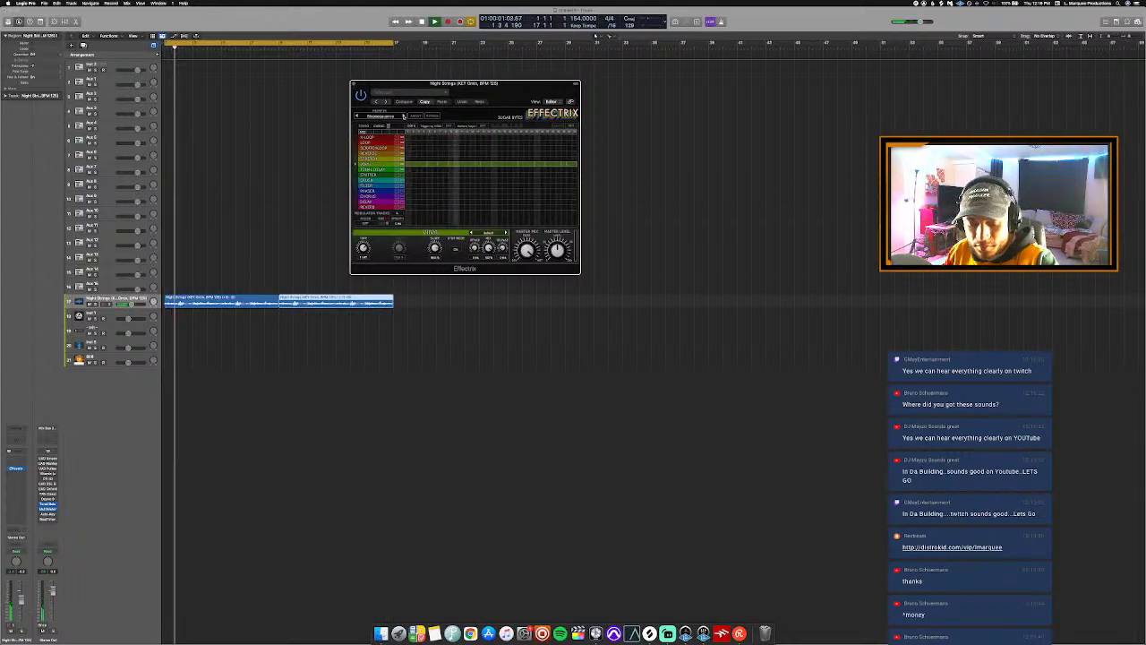
click(404, 116)
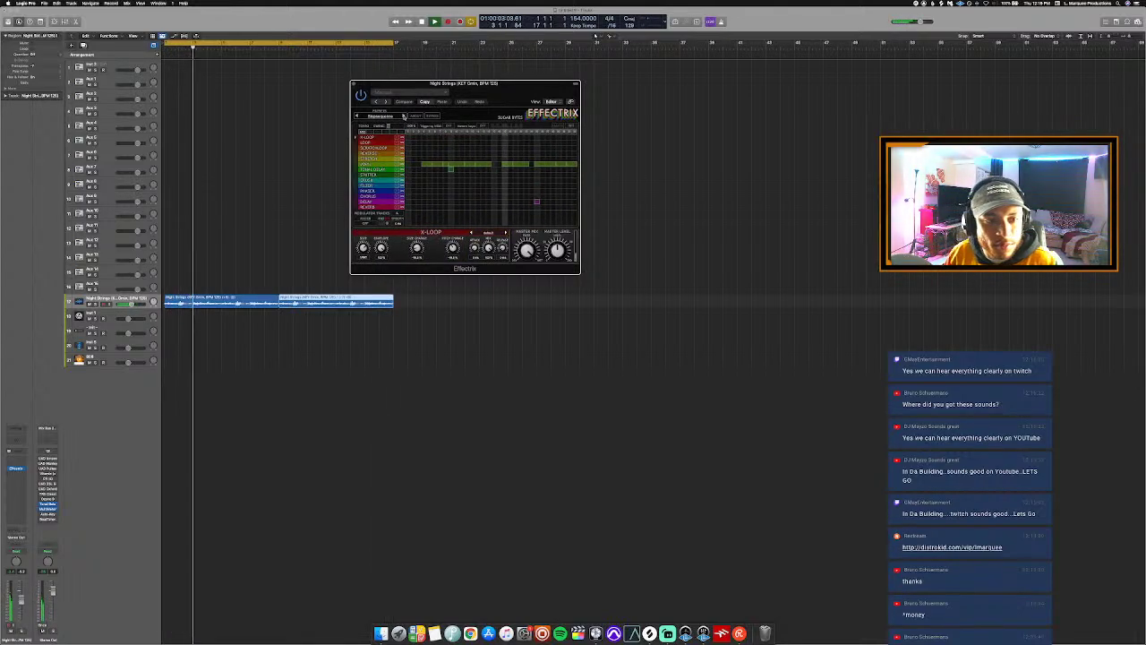
click(404, 116)
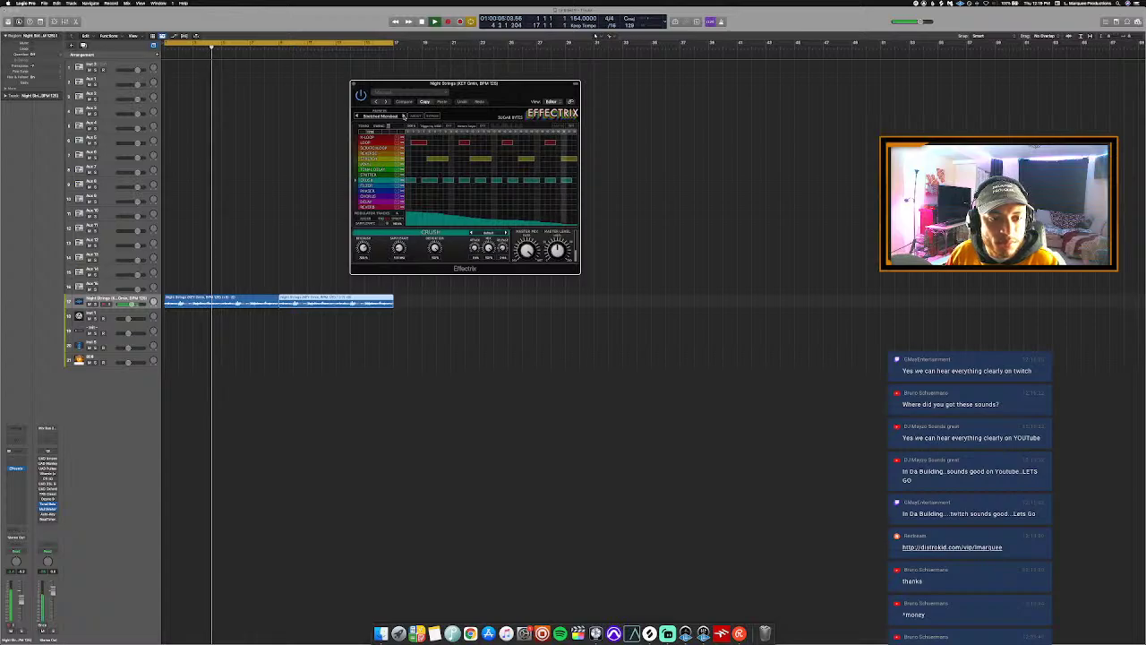
click(404, 116)
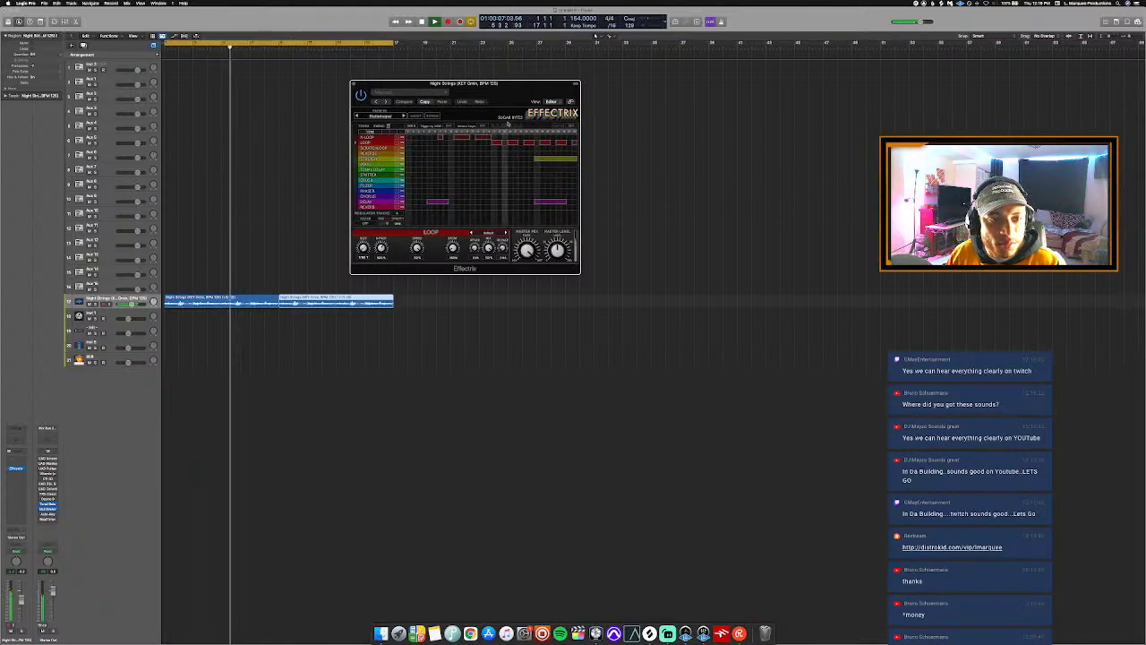
Step: Switch Effectrix to an empty pattern, paint a Reverse block across the middle steps, trim its last step, and close the plug-in window
click(571, 126)
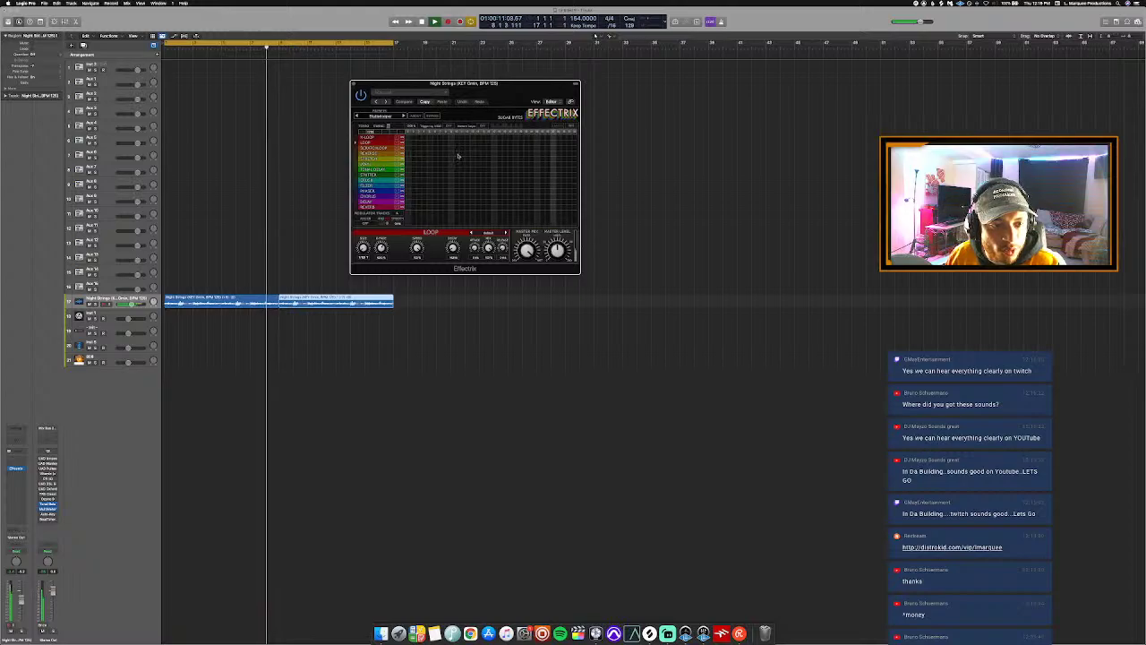
drag(453, 154, 489, 156)
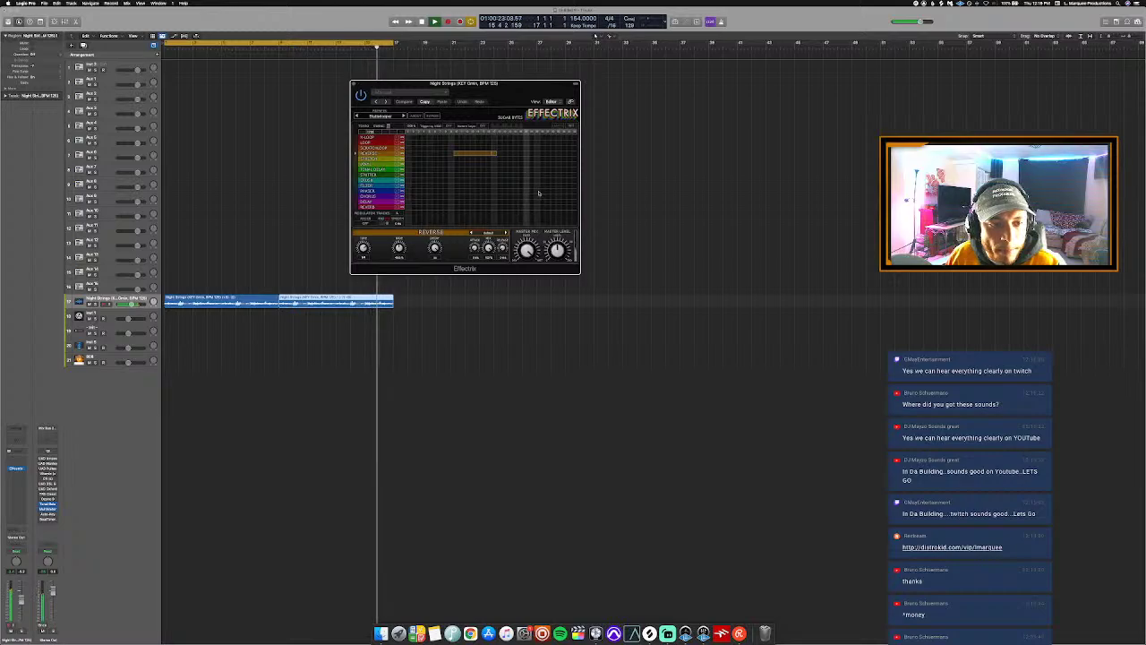
drag(540, 190, 573, 193)
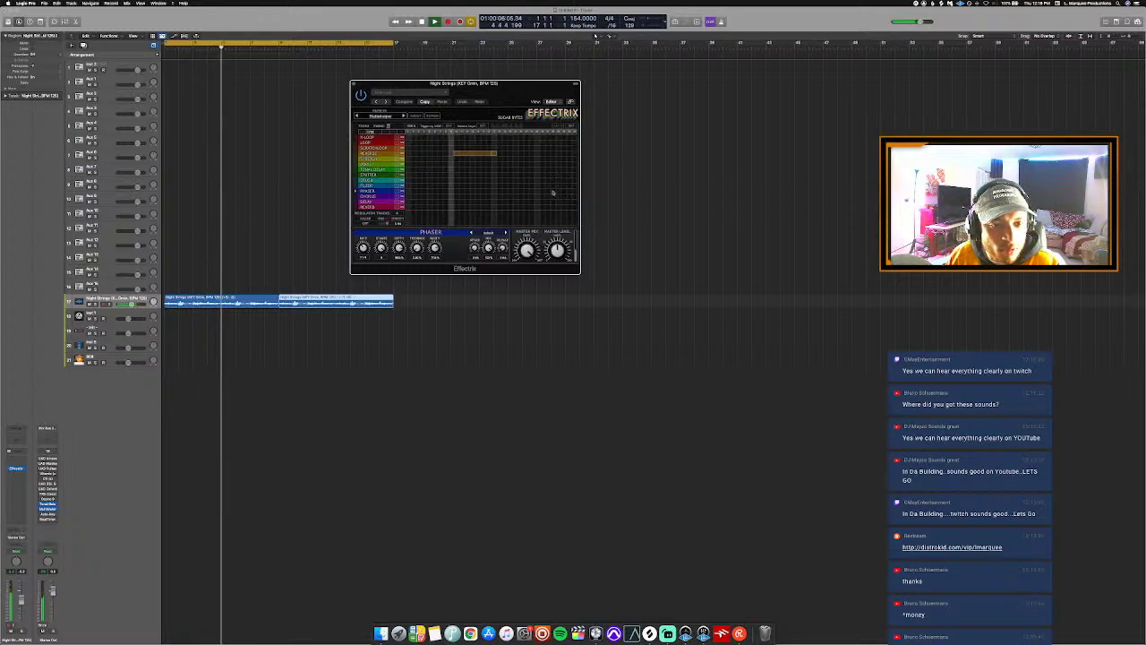
click(488, 154)
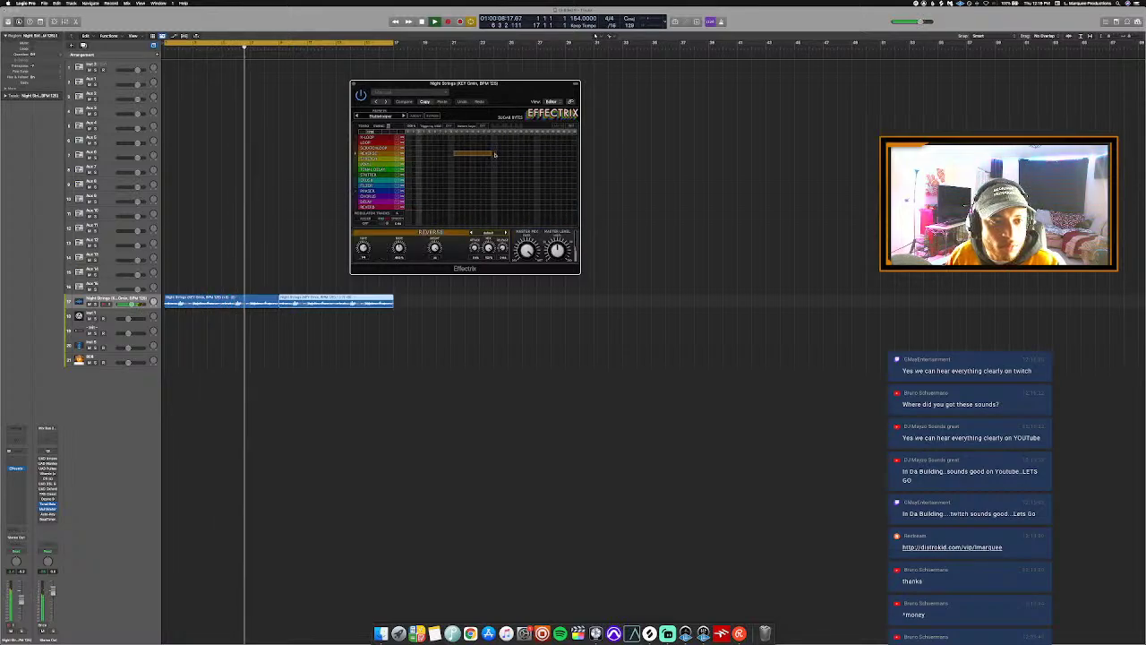
key(Return)
click(355, 84)
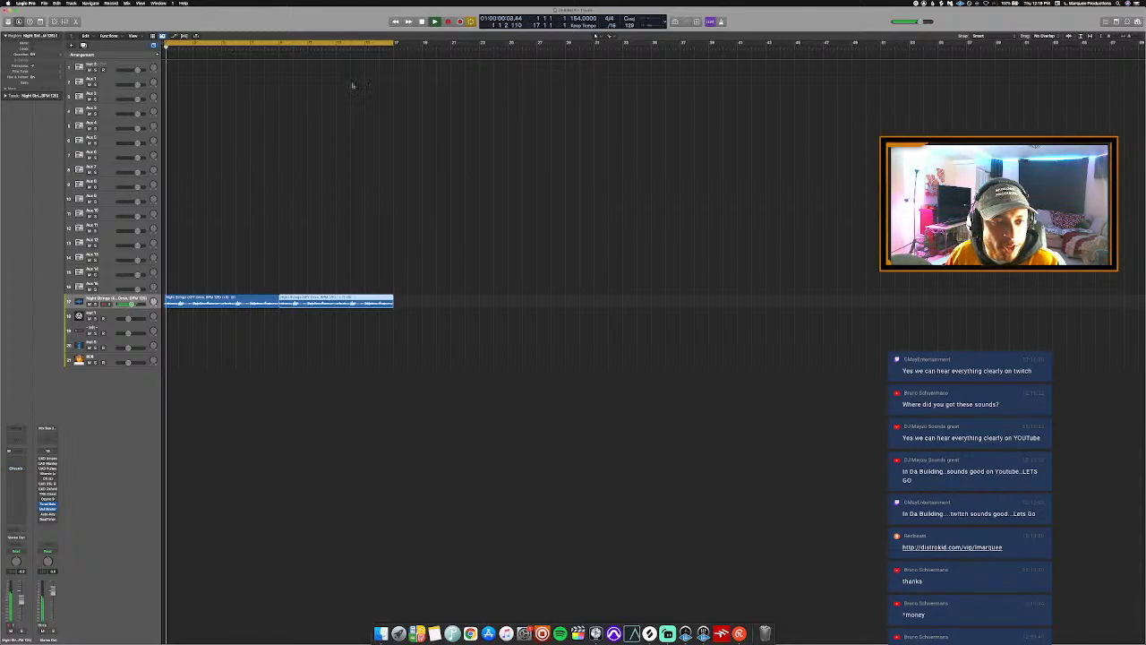
click(15, 467)
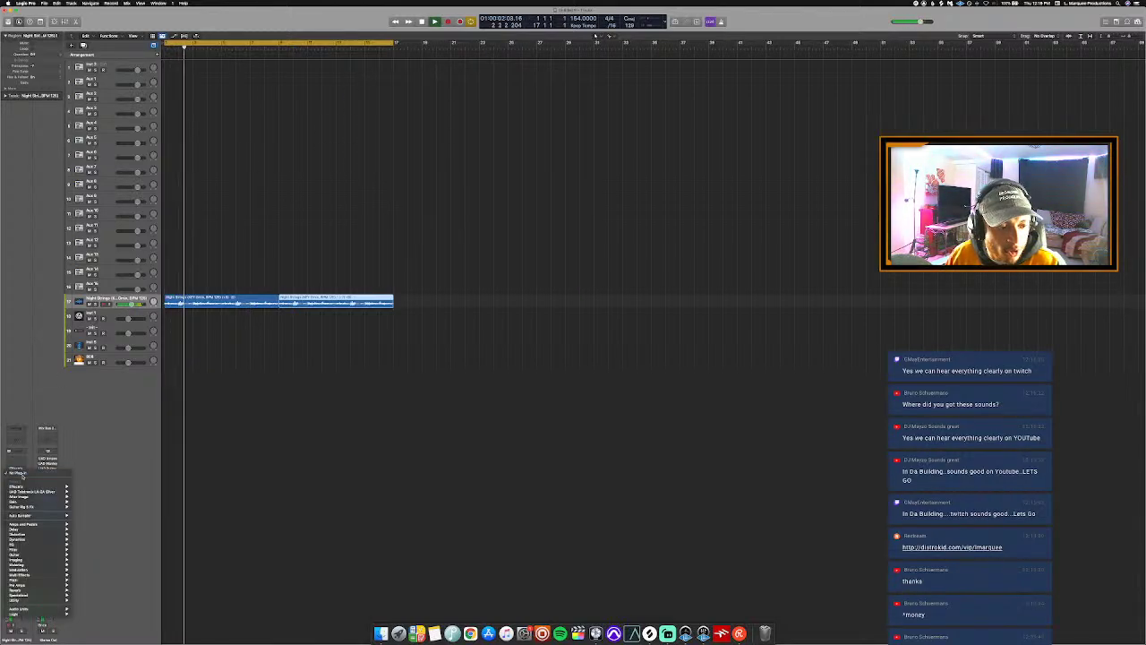
mouse_move(36, 565)
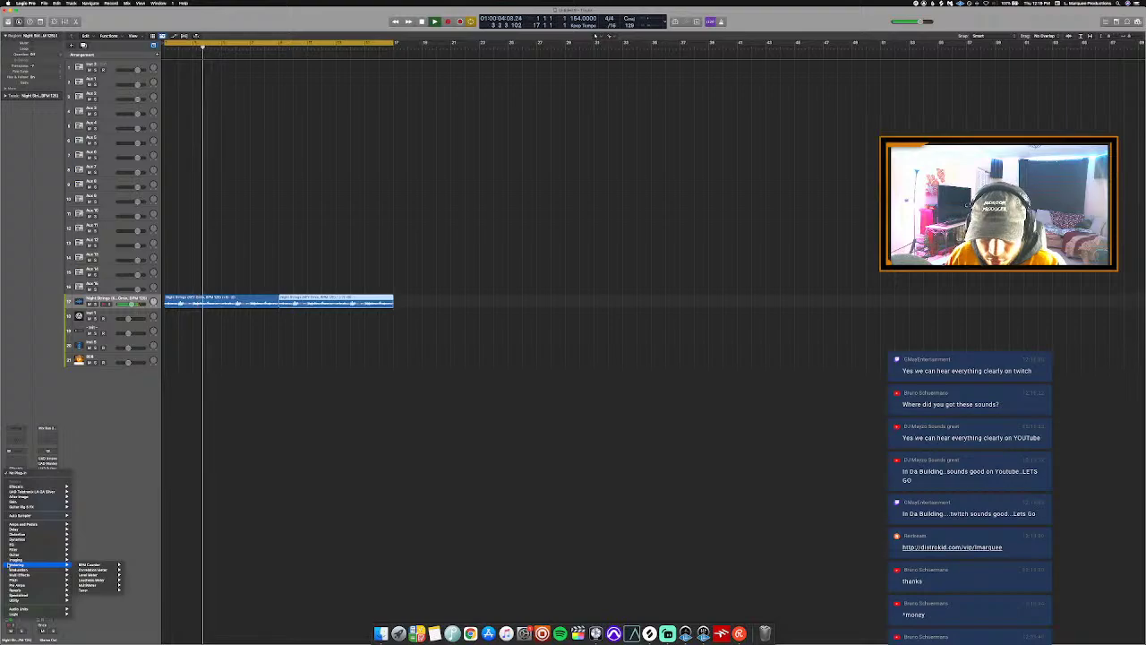
click(253, 512)
key(space)
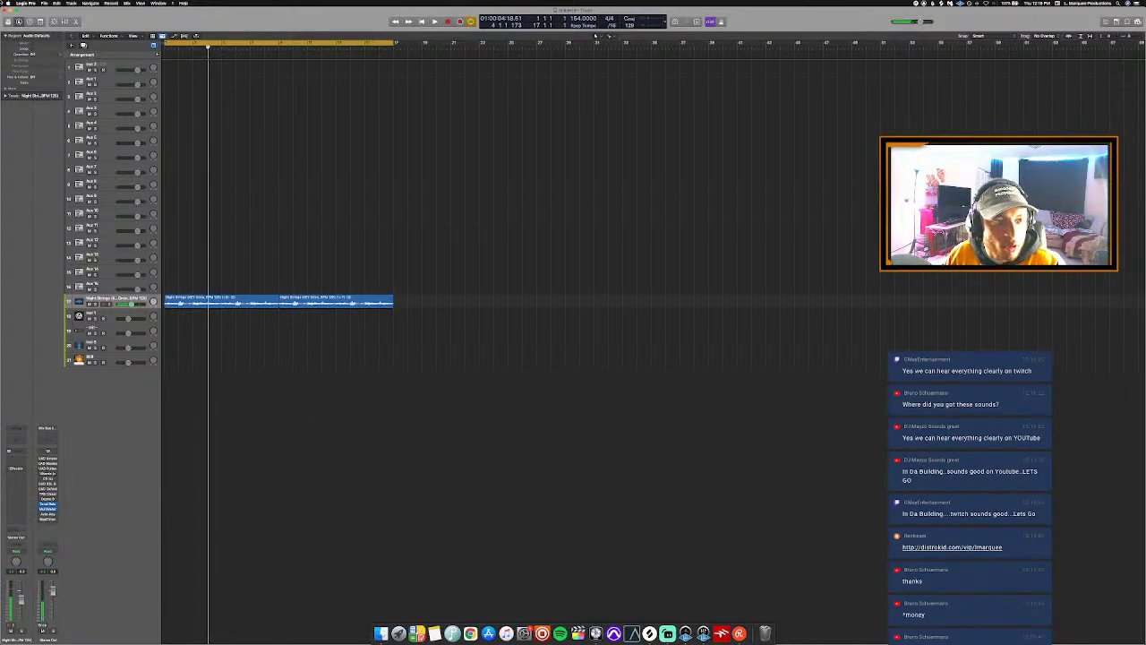
Step: Set the audio output device to iShowU Multi-Output Device and the I/O buffer size to 256 samples, and apply the preferences
click(25, 2)
mouse_move(36, 19)
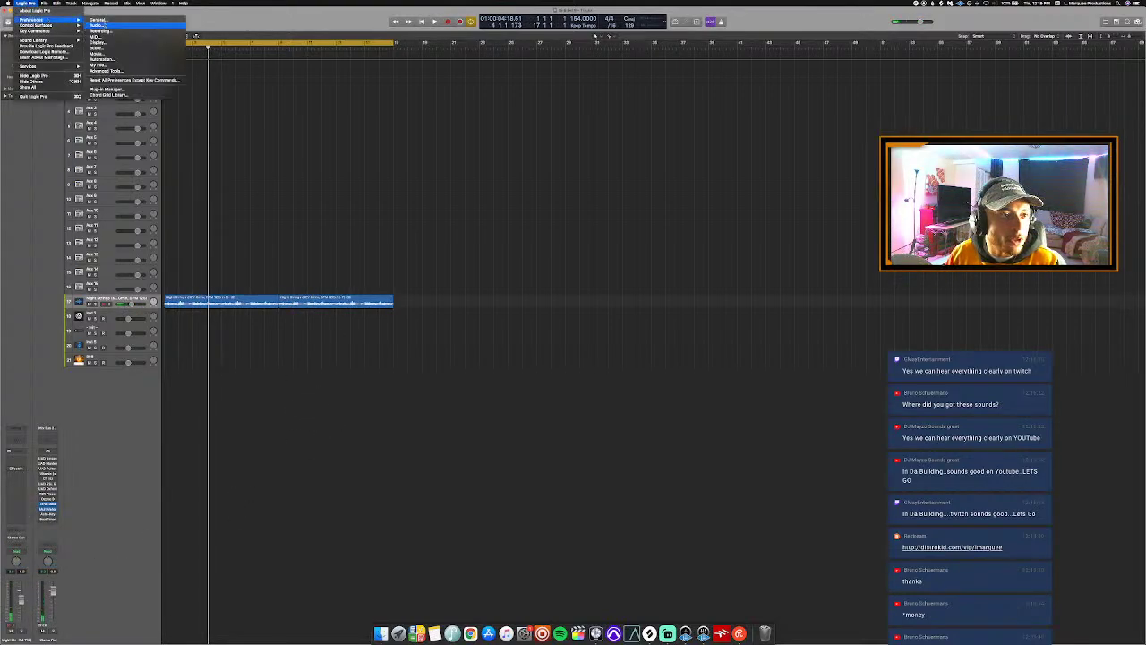
click(100, 26)
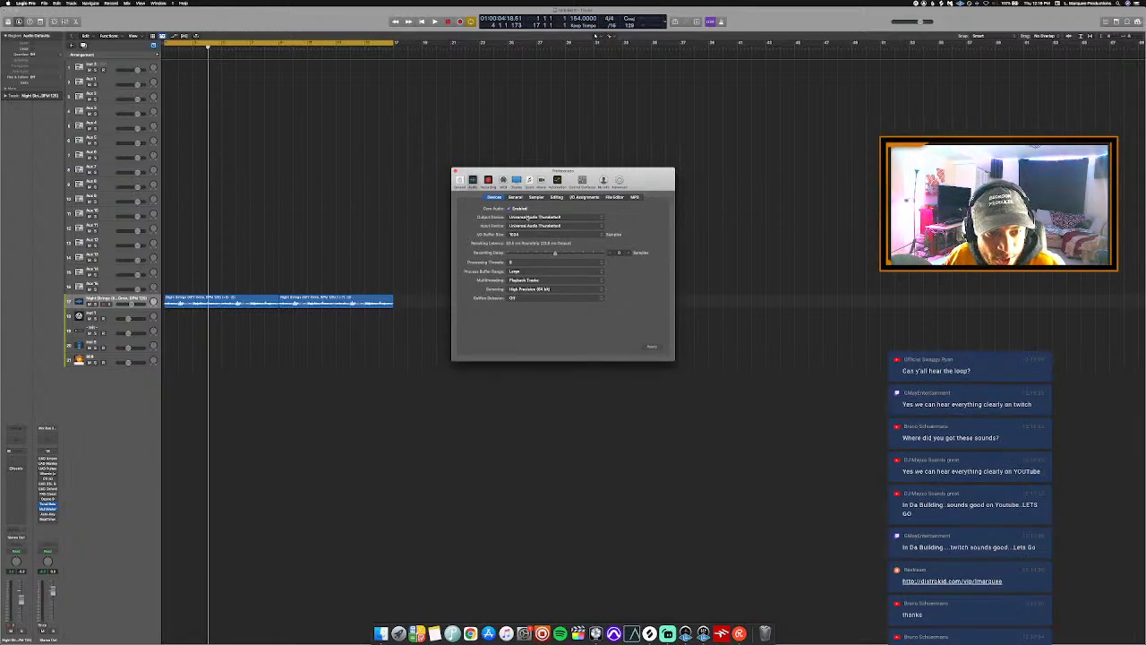
click(530, 217)
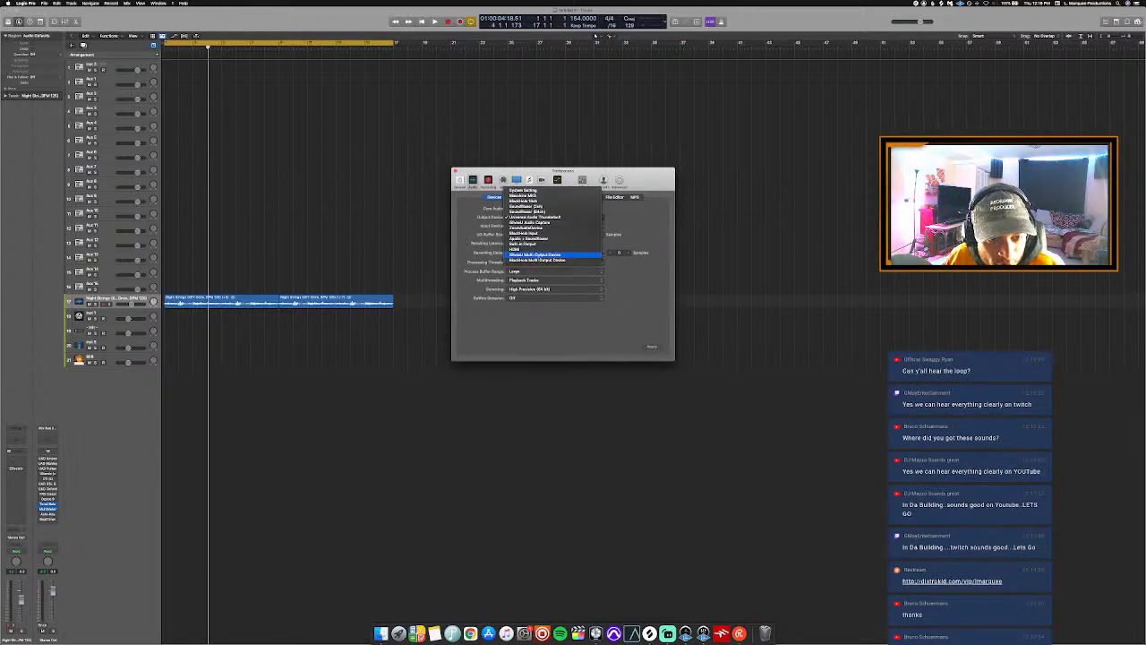
click(547, 254)
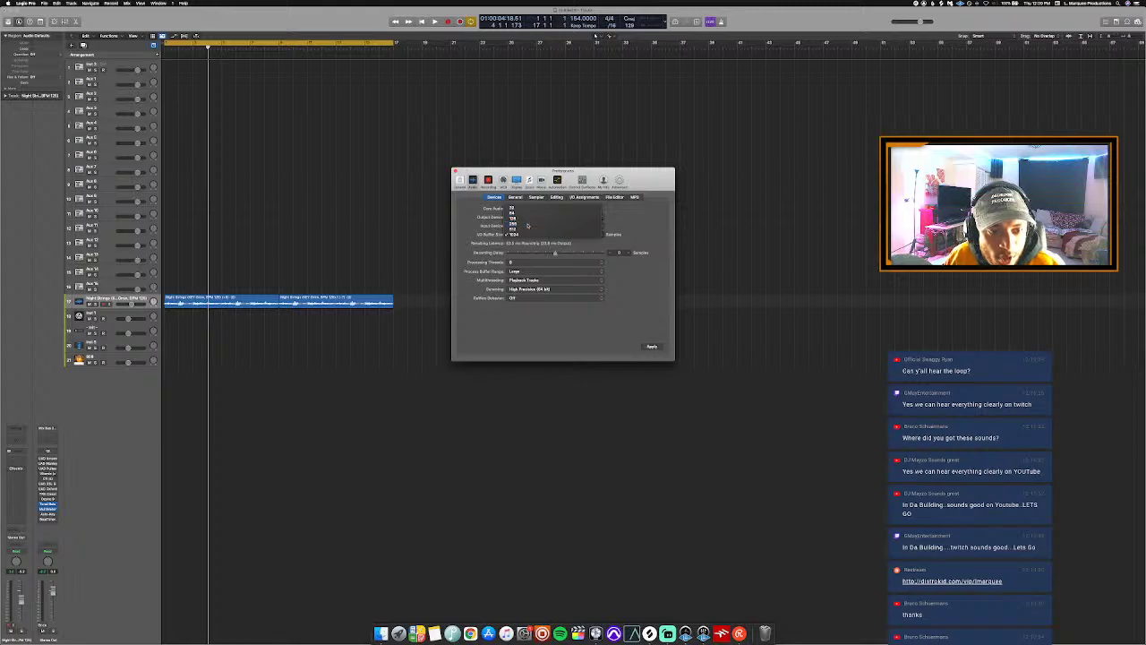
click(653, 346)
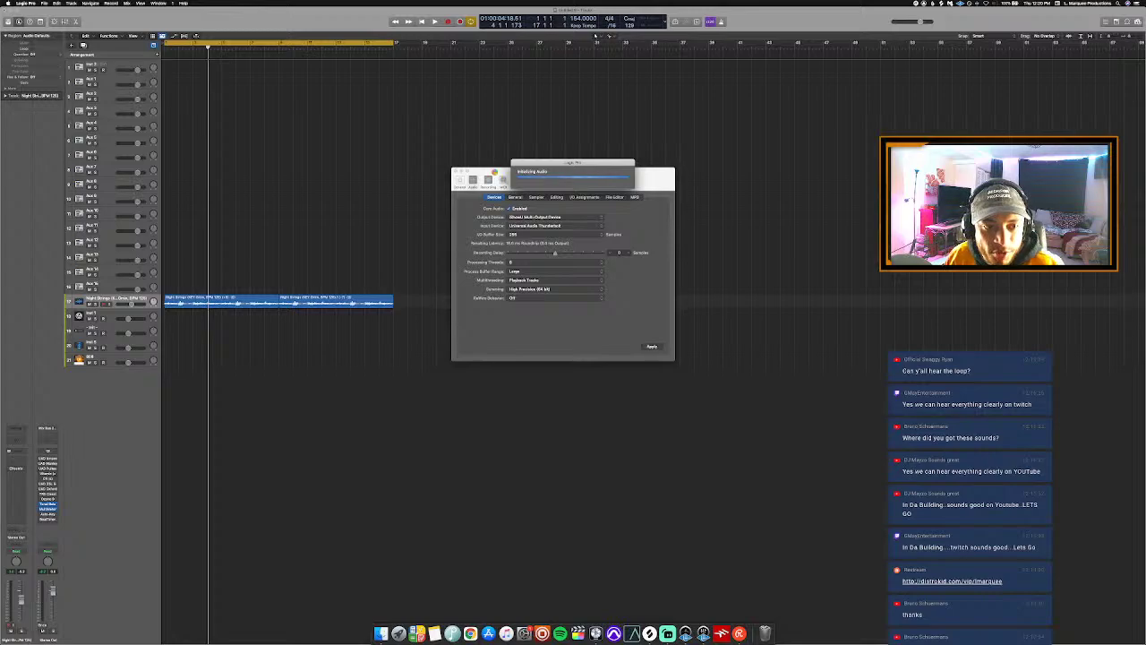
drag(514, 171, 499, 186)
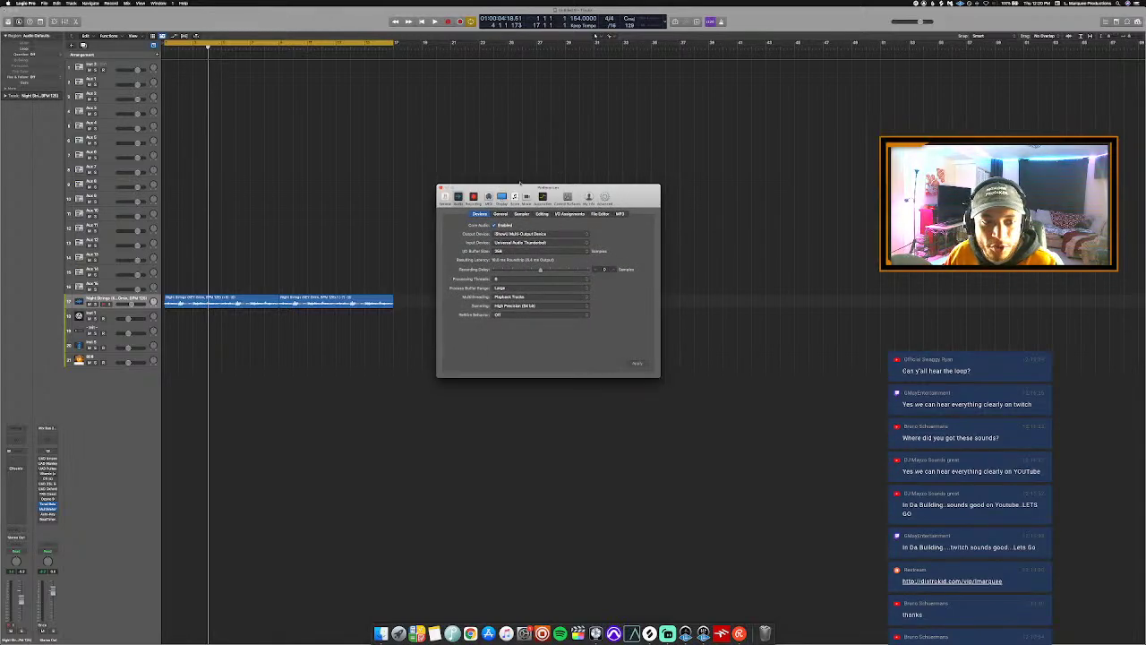
click(440, 187)
Step: Resume playback and insert the stereo Drip plug-in after Effectrix on the Night Strings track
key(space)
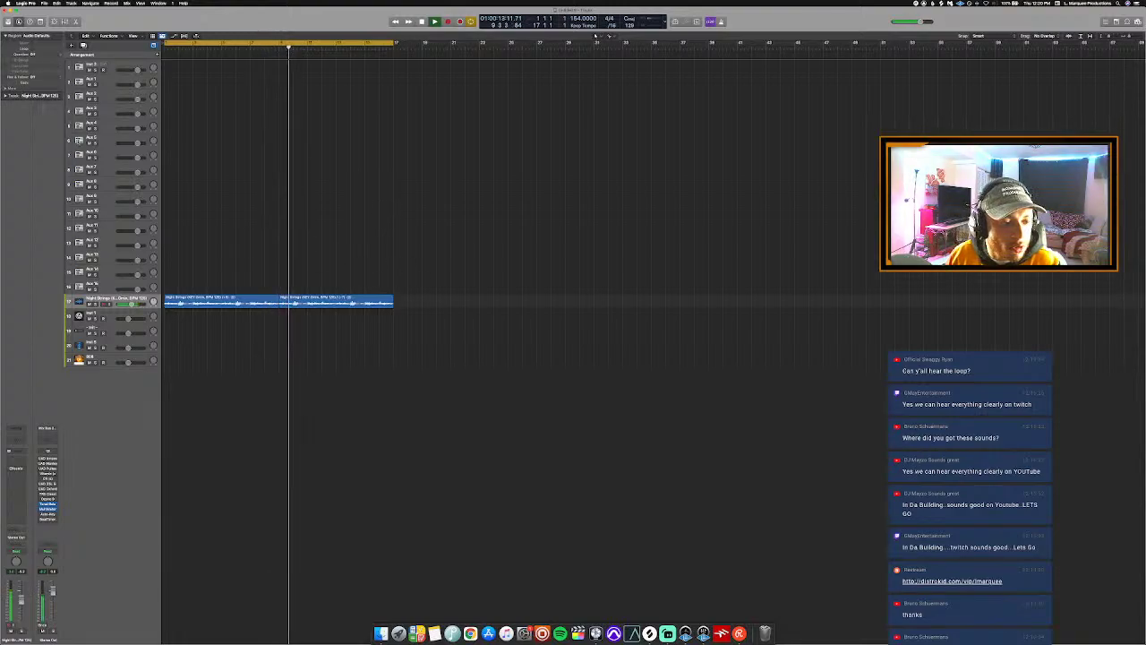
click(19, 477)
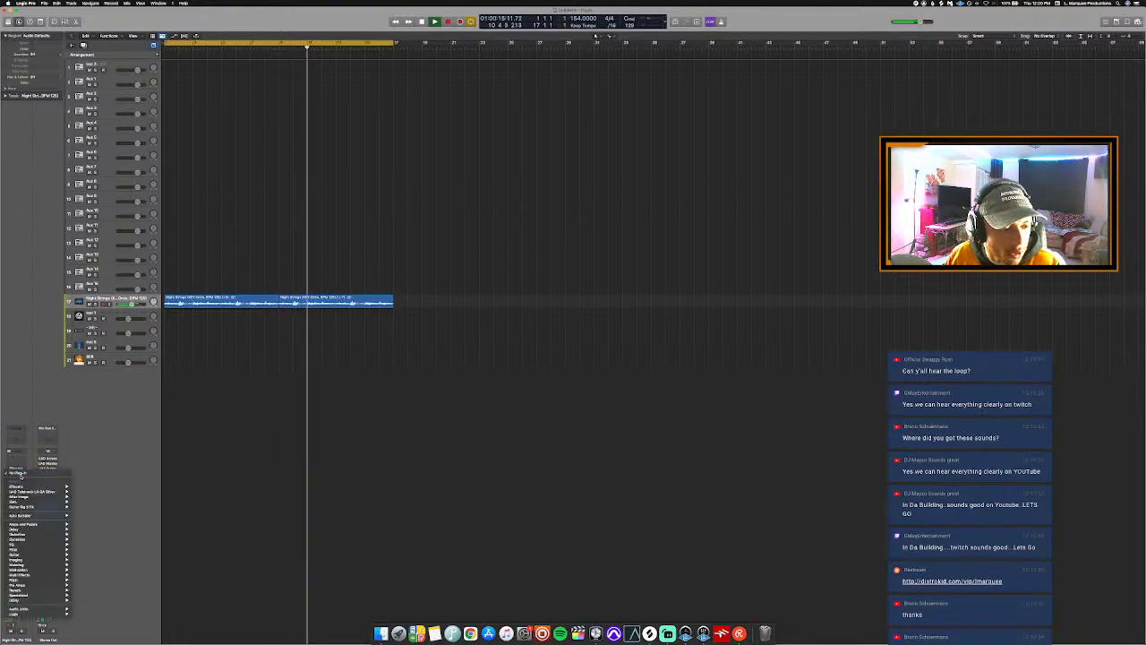
mouse_move(42, 610)
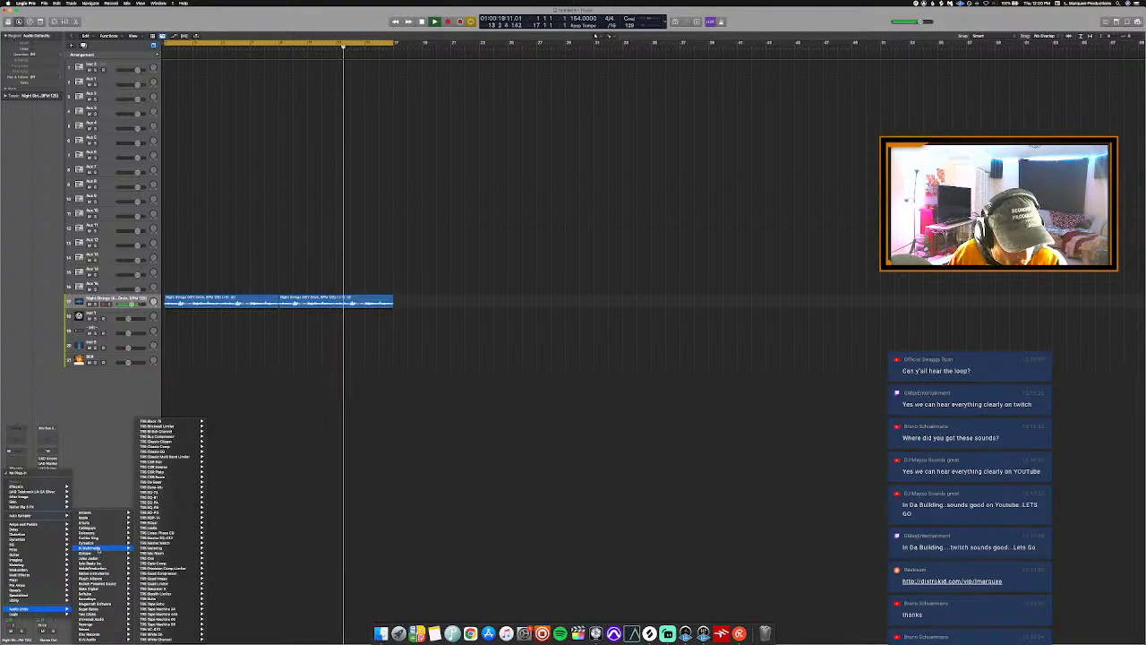
mouse_move(112, 563)
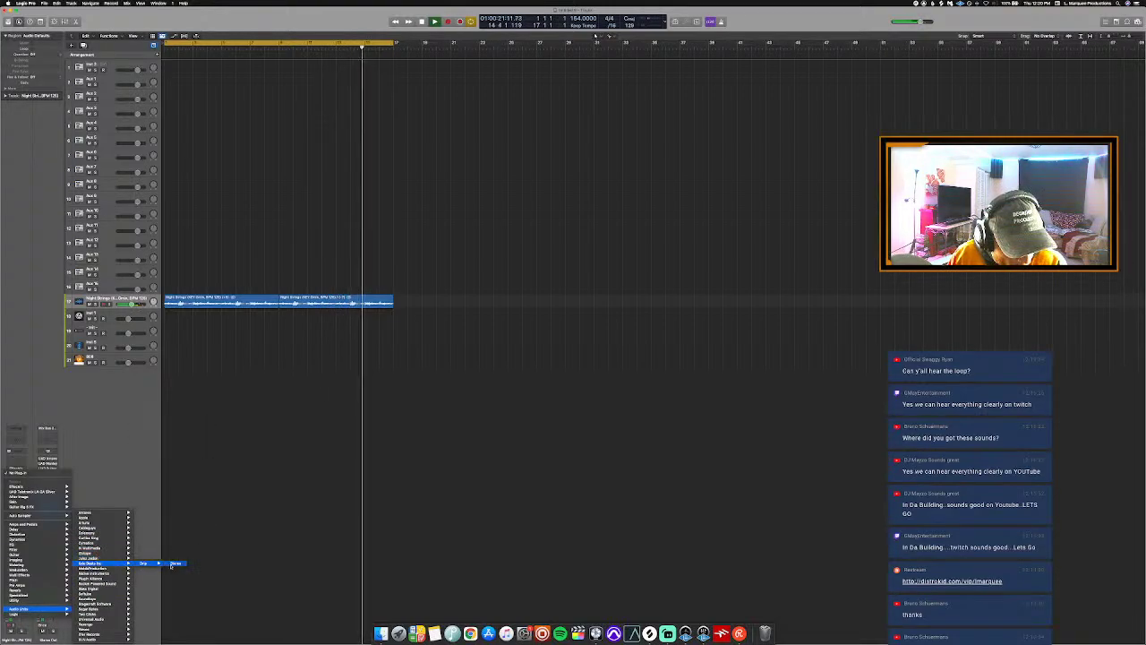
click(173, 563)
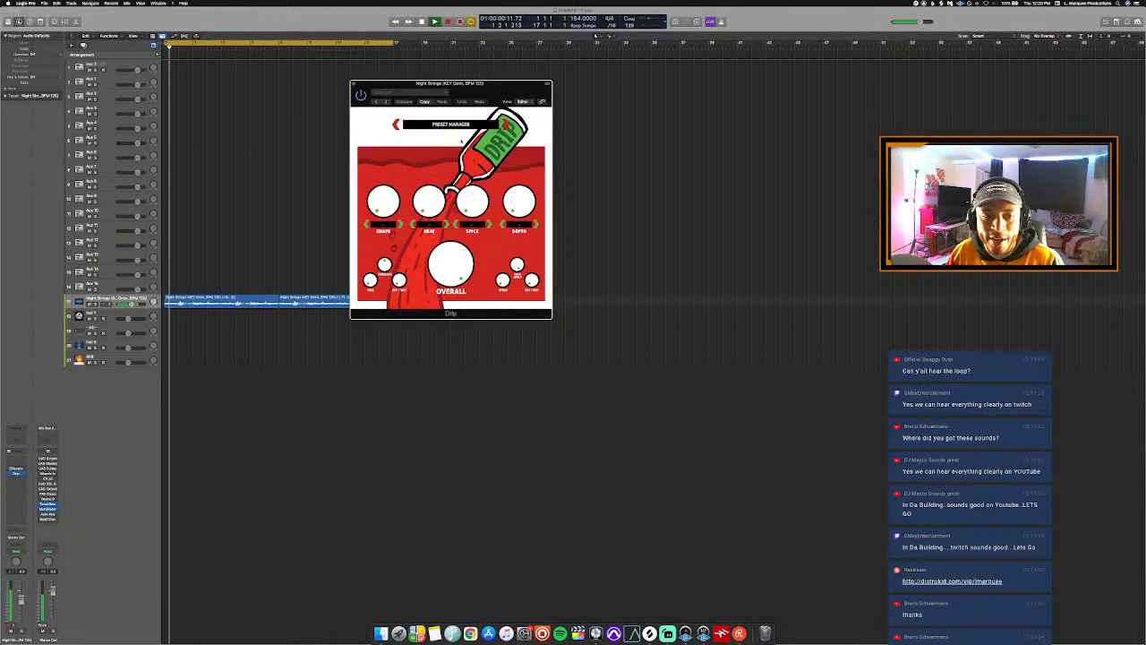
Step: Load the Lo-Fi preset in Drip and adjust the Overall knob to about its midpoint
click(457, 126)
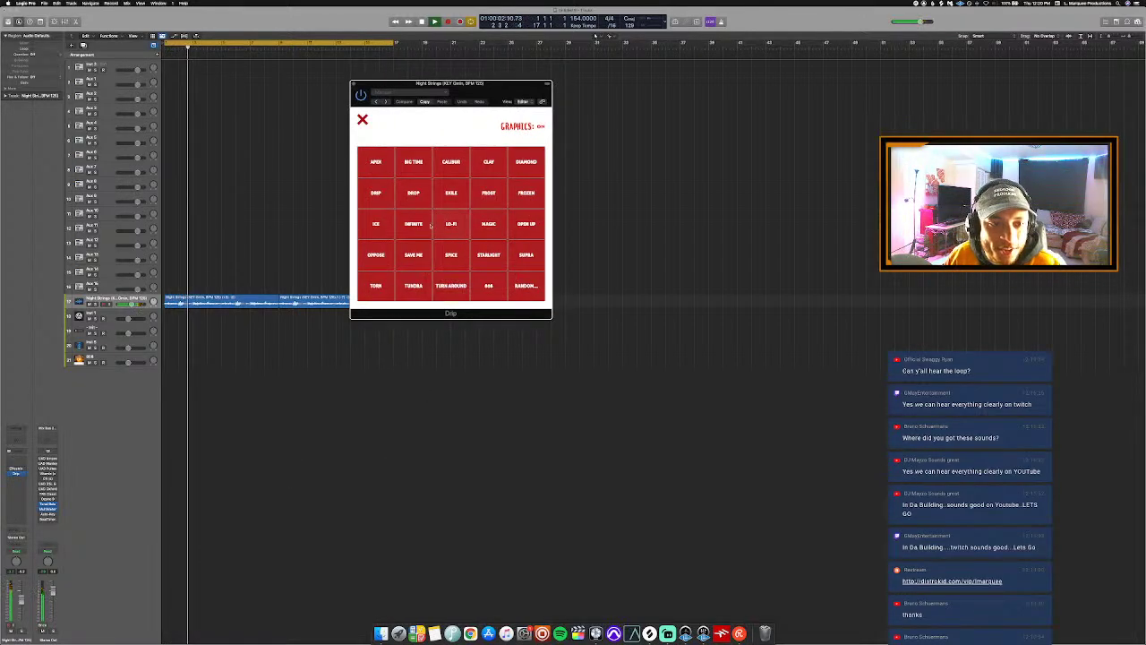
click(451, 224)
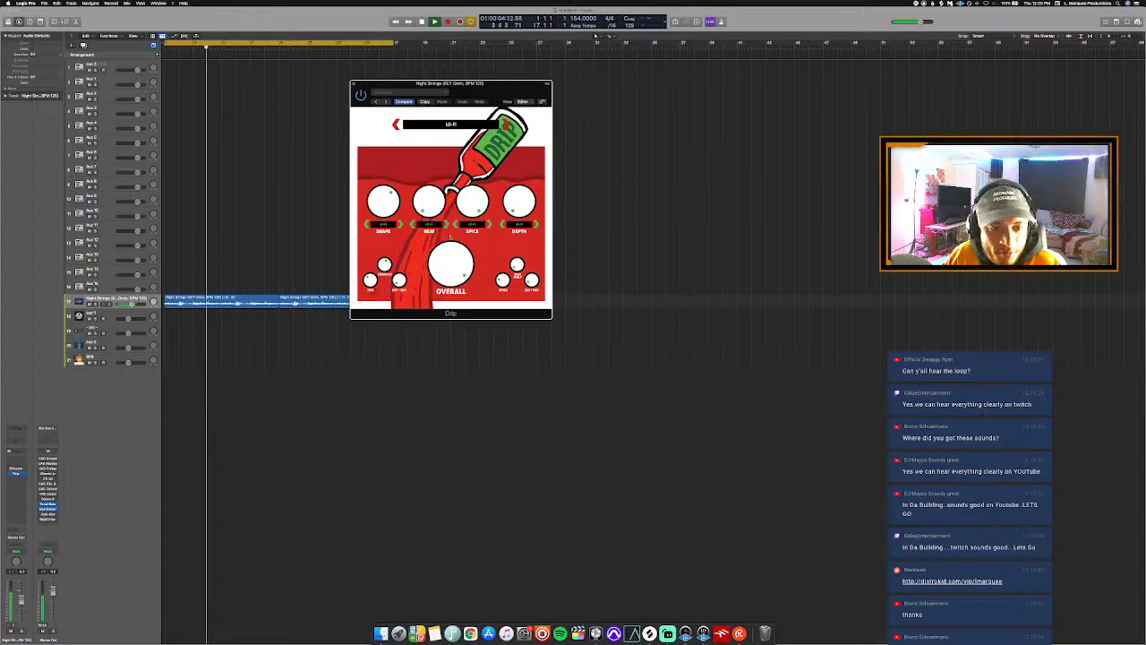
drag(453, 265, 453, 290)
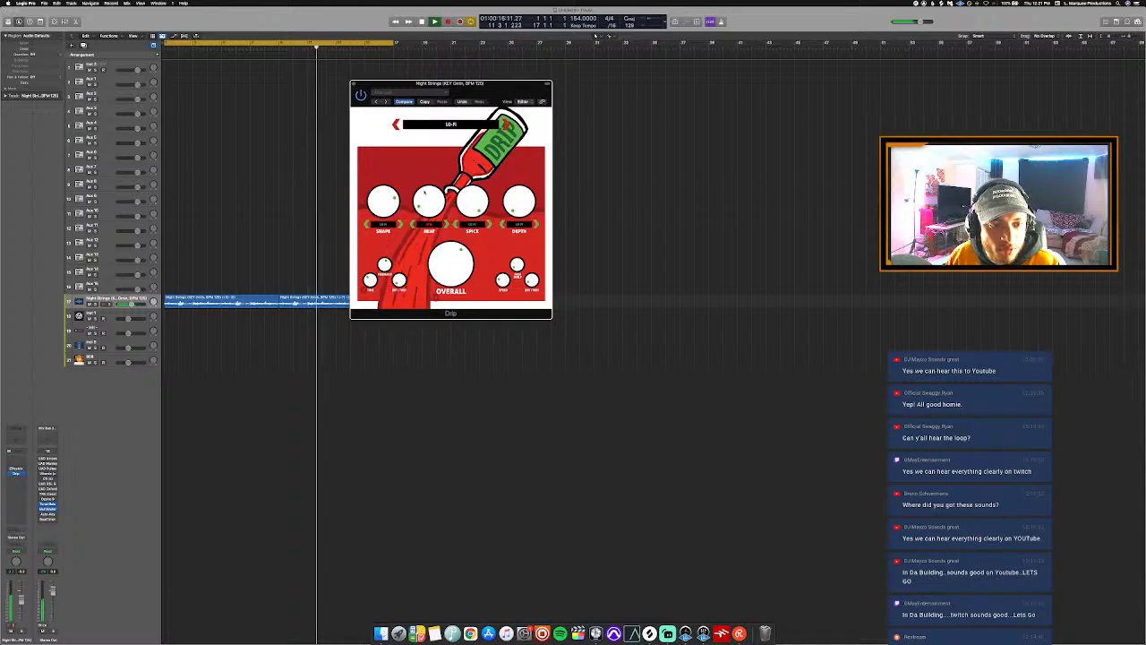
drag(453, 257, 454, 265)
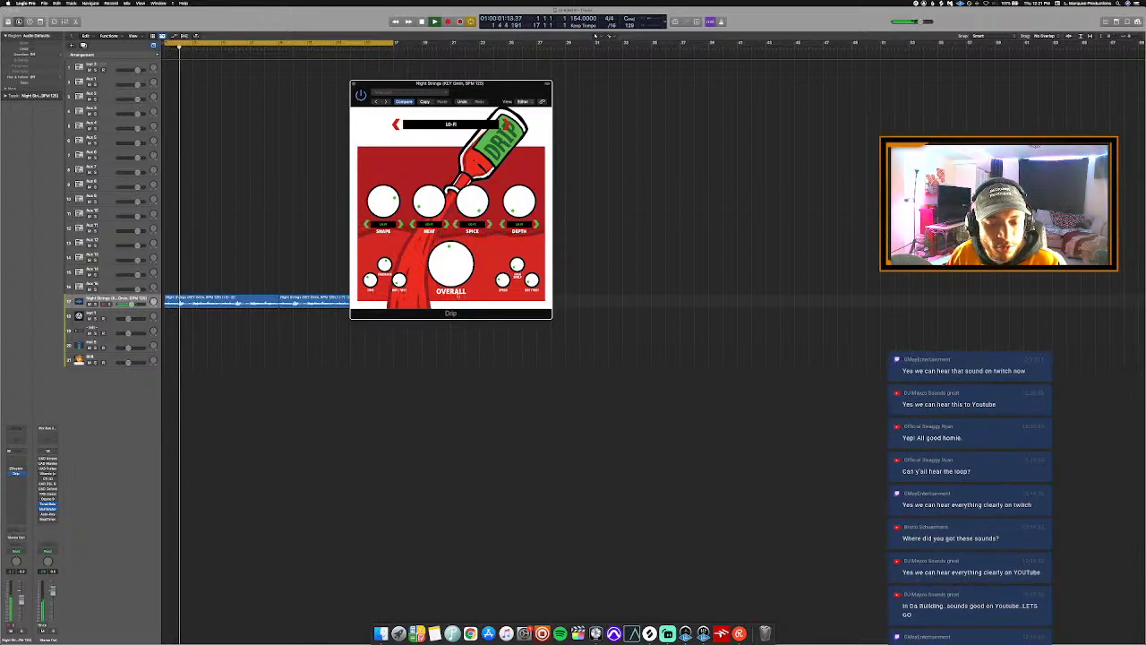
Step: Insert the stereo RC-20 Retro Color plug-in after Drip on the Night Strings track and switch off its Noise module
mouse_move(458, 284)
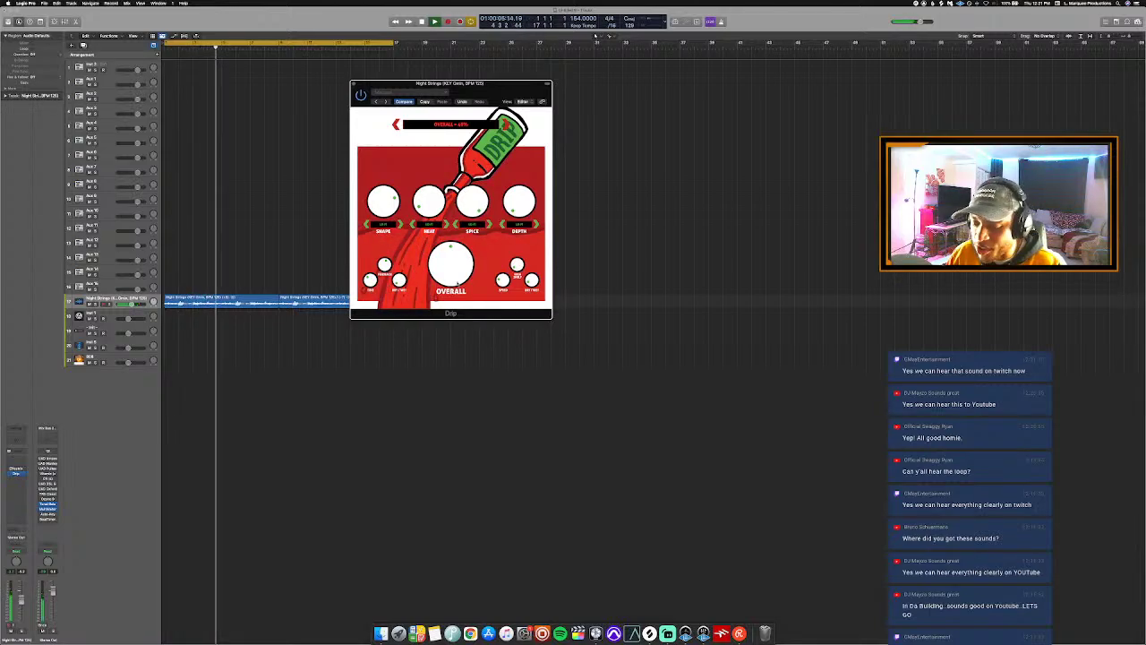
click(355, 84)
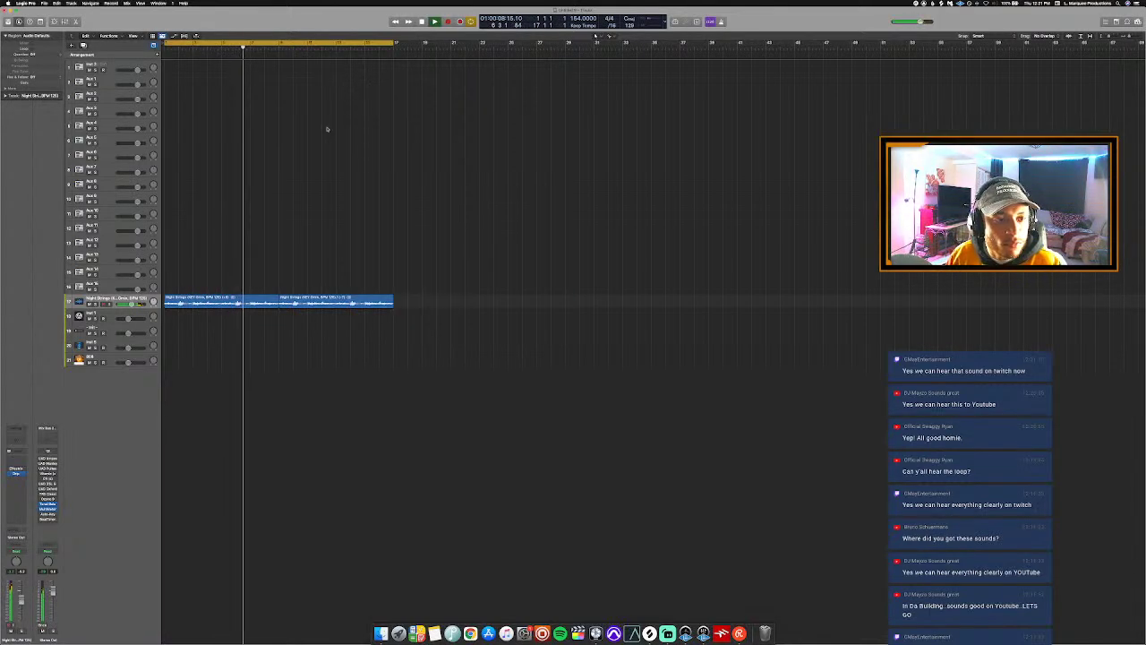
click(16, 482)
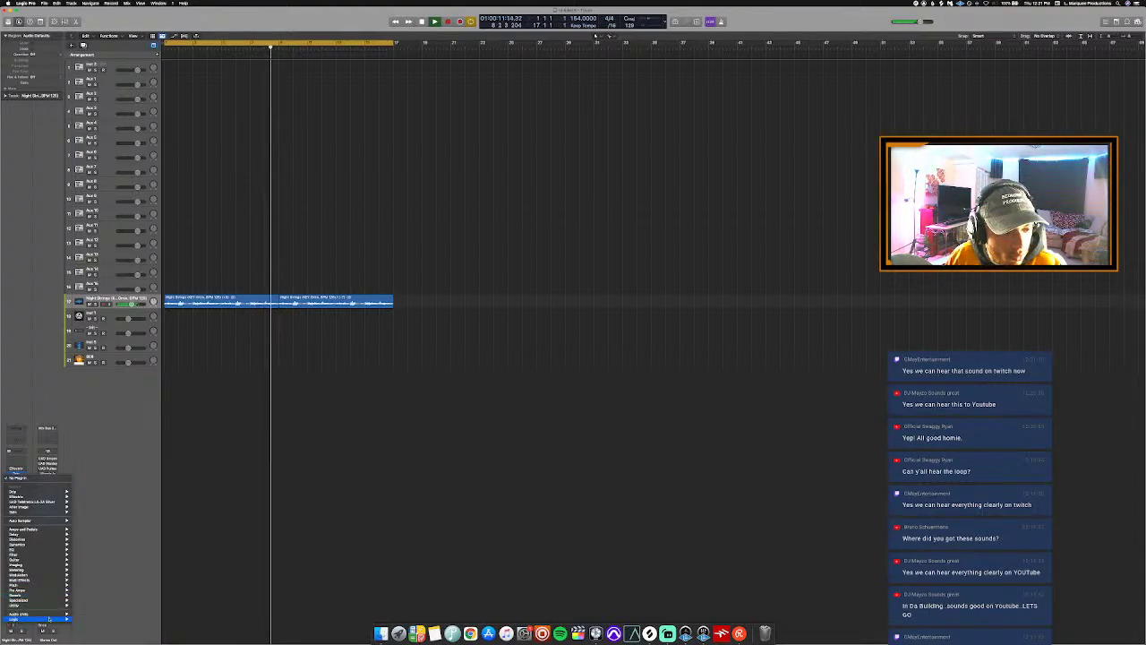
mouse_move(18, 613)
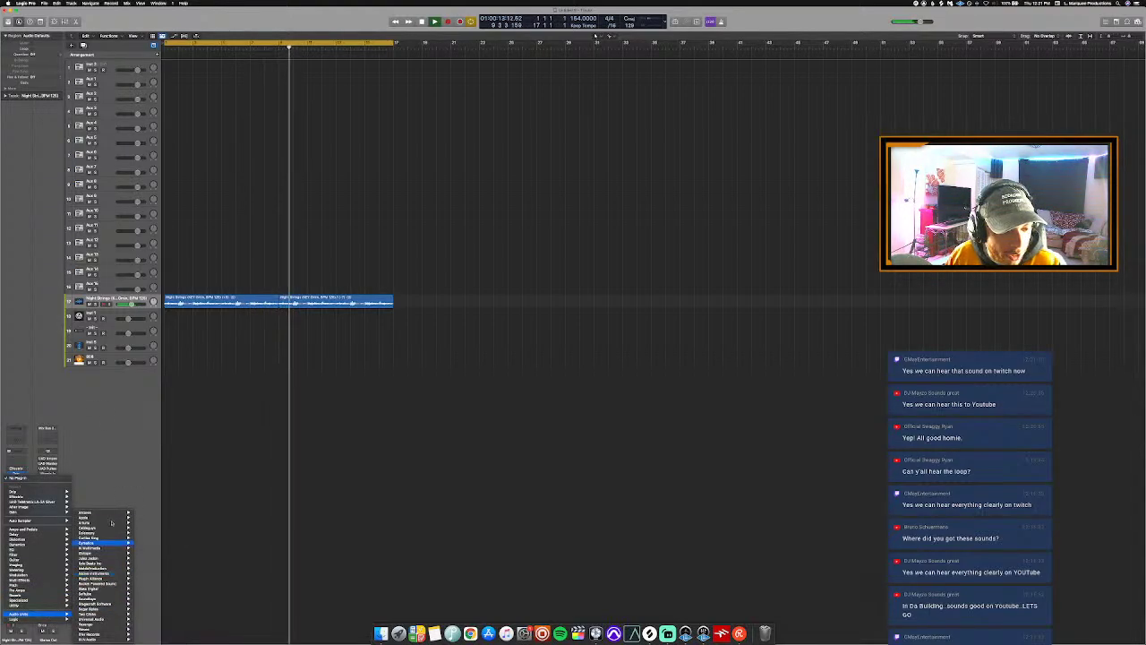
mouse_move(109, 522)
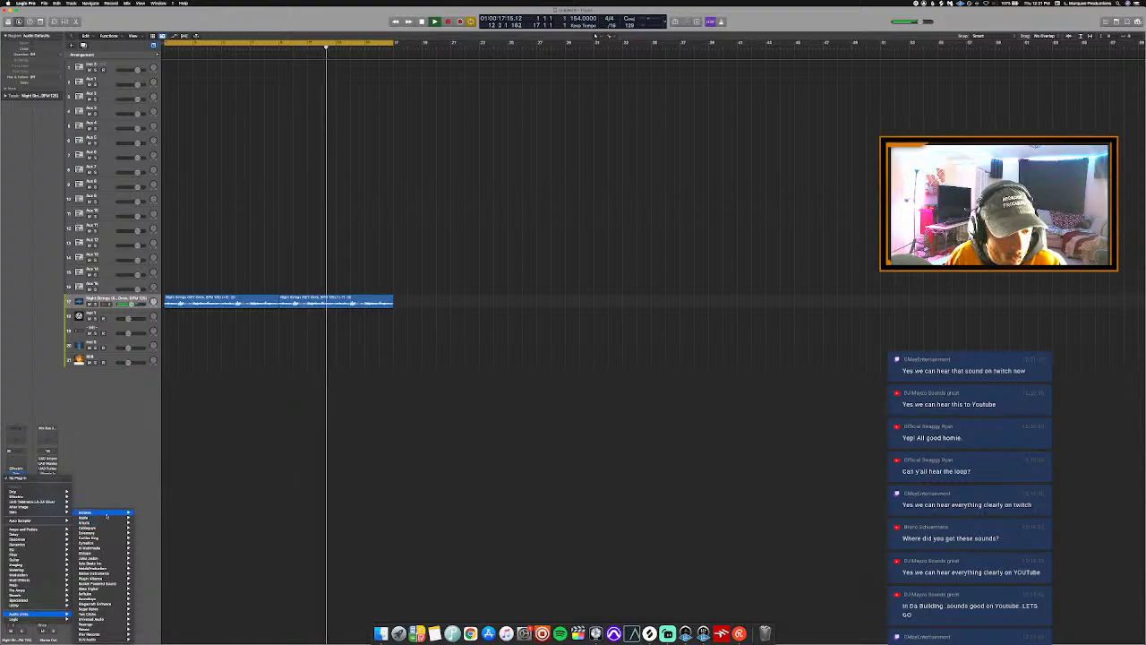
mouse_move(107, 544)
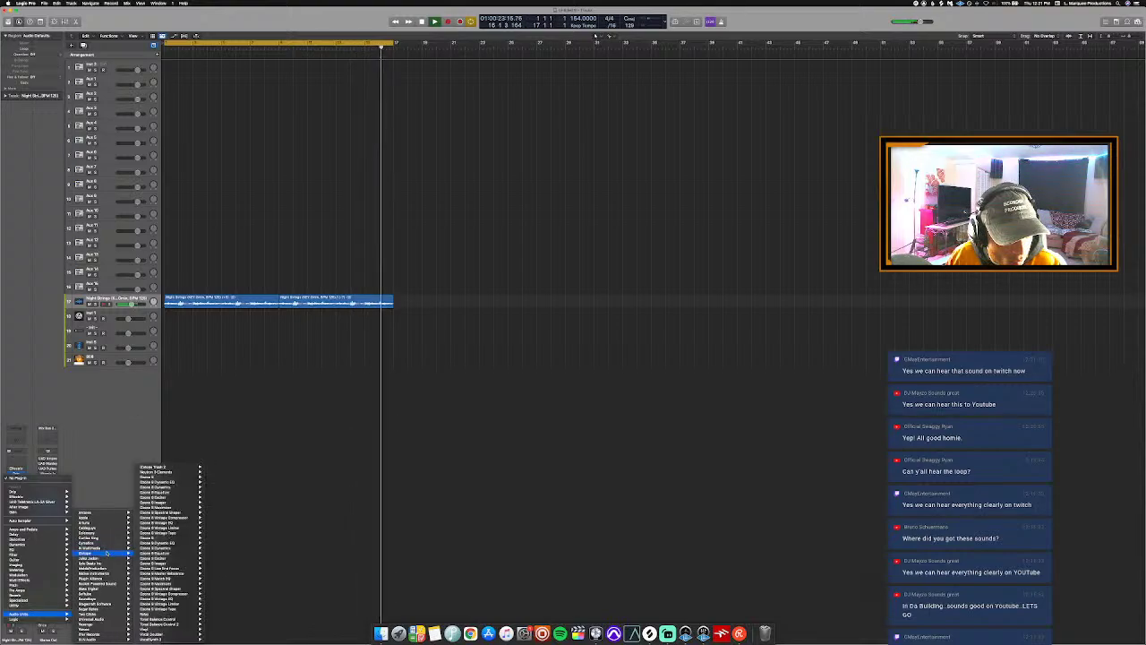
mouse_move(109, 640)
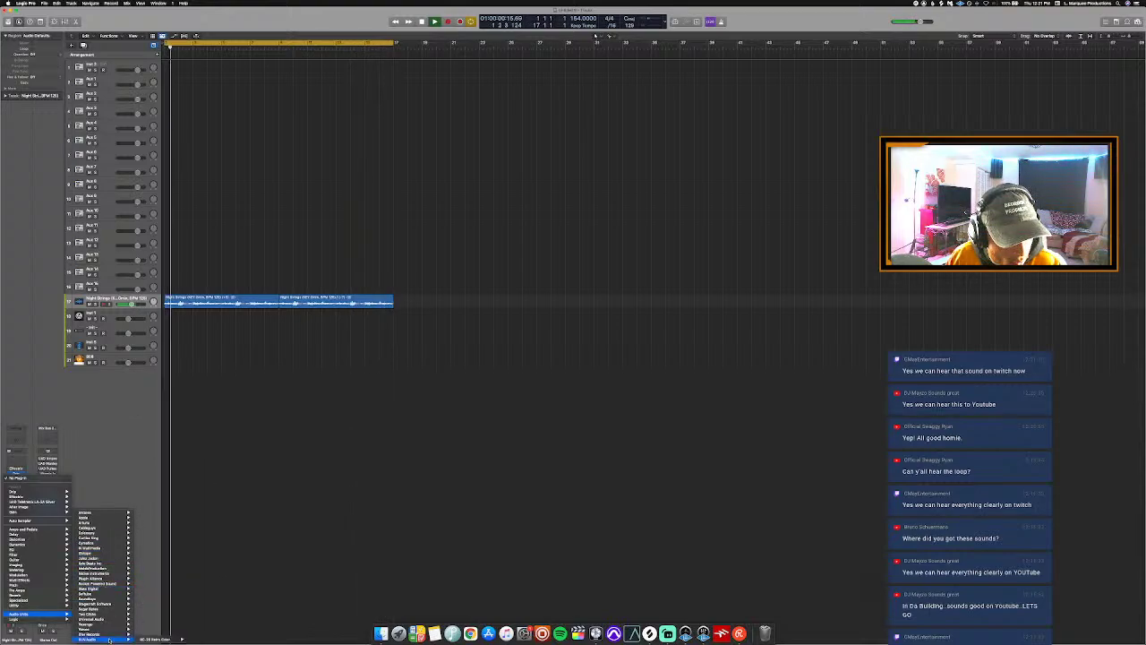
mouse_move(158, 640)
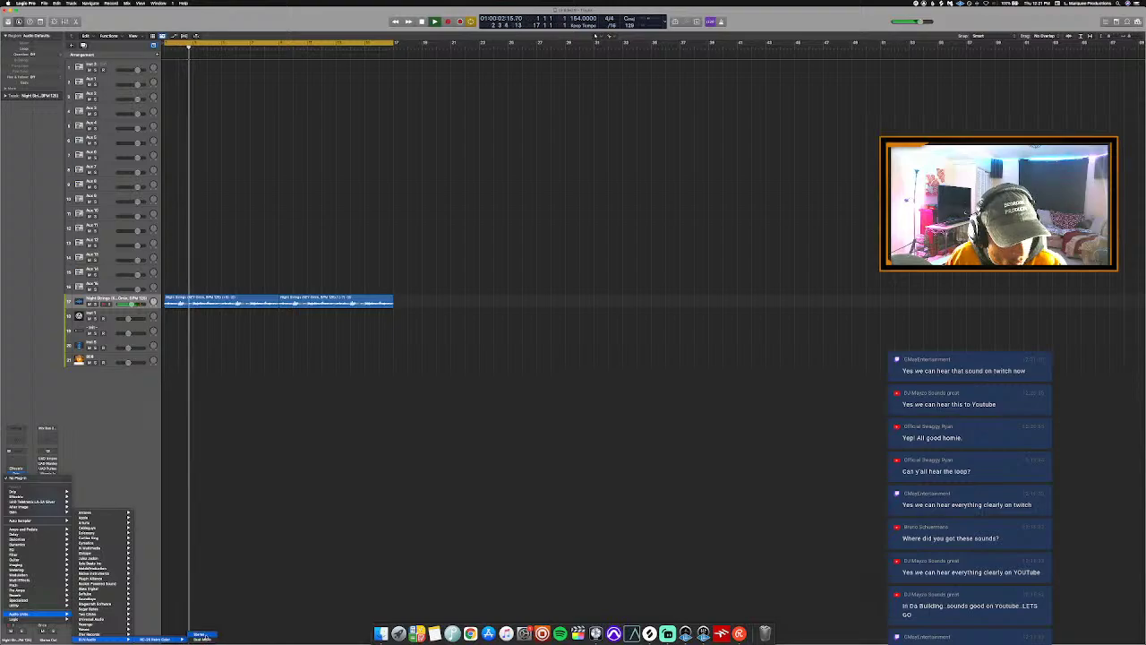
click(202, 635)
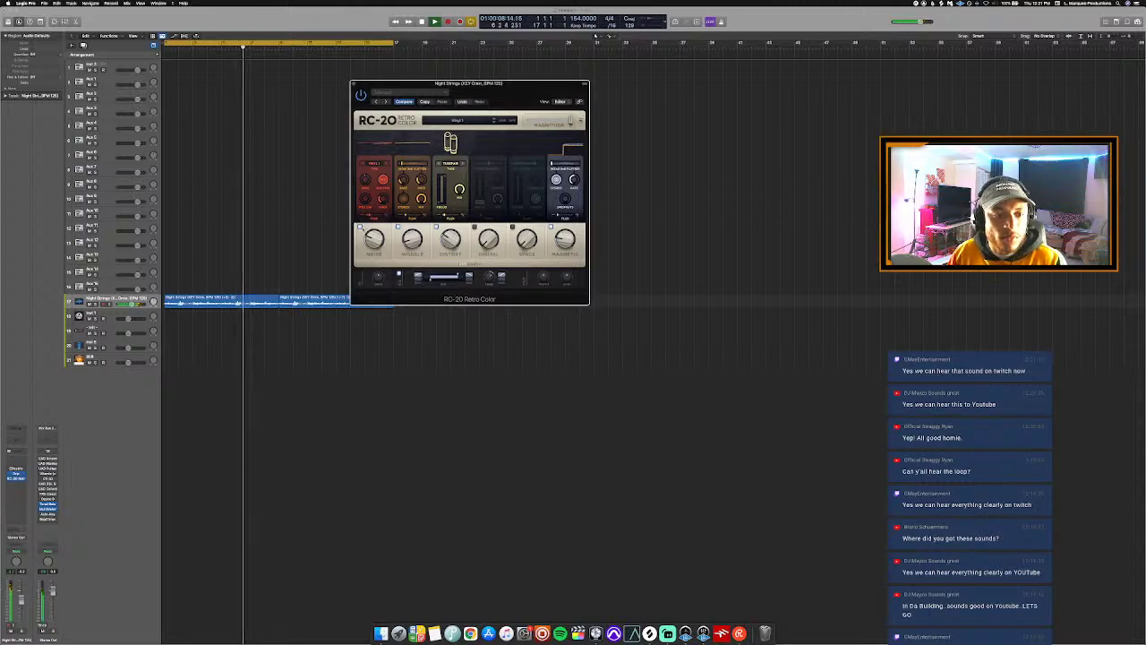
click(375, 163)
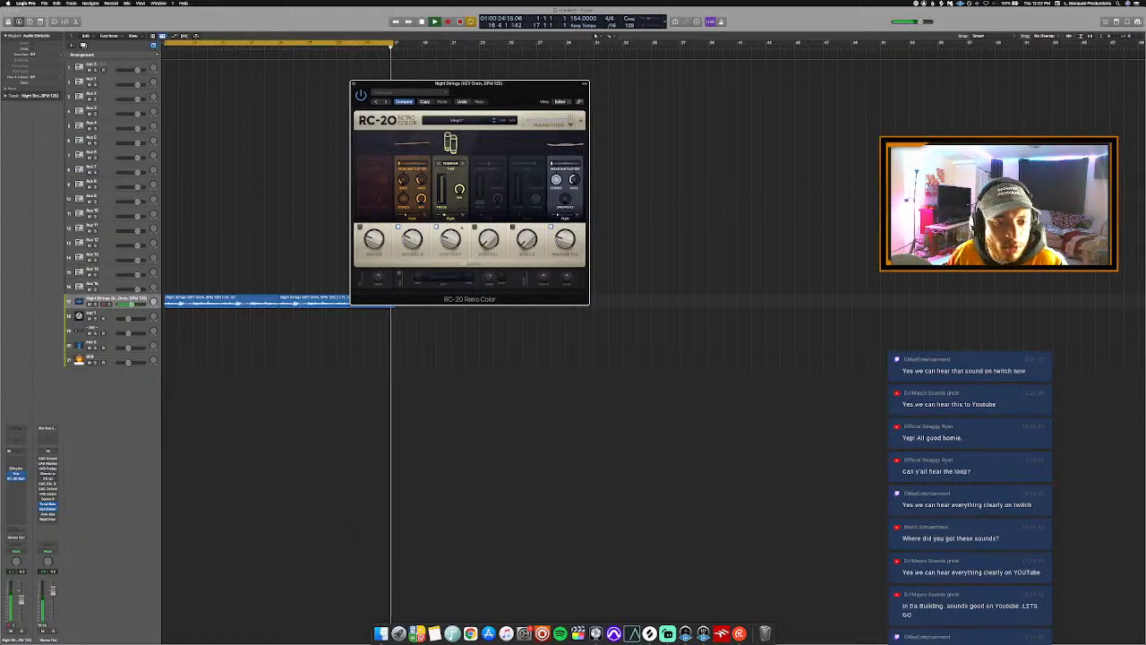
click(354, 84)
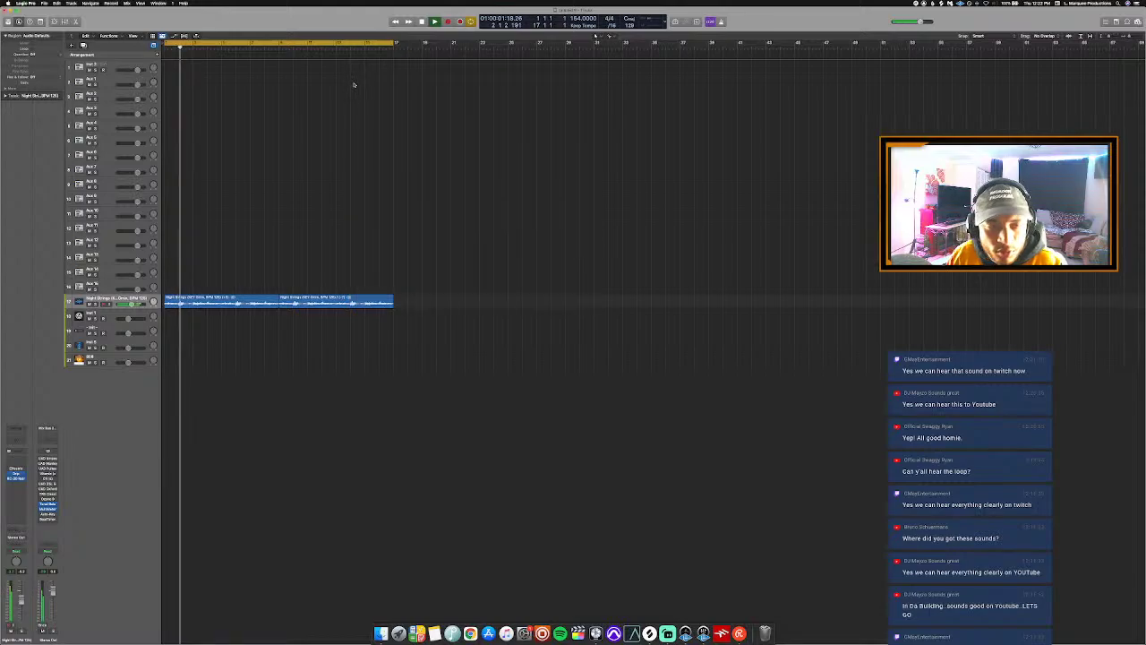
Step: Open the Maschine 2 plug-in on the first instrument track, reposition its window, and stop playback
click(104, 65)
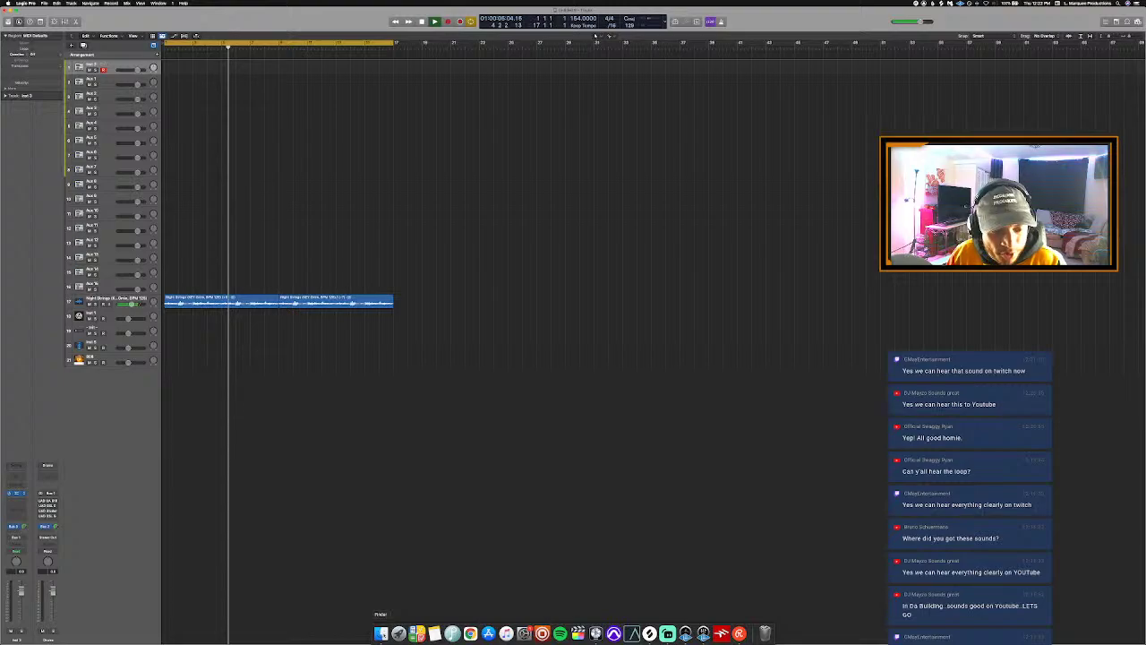
click(16, 493)
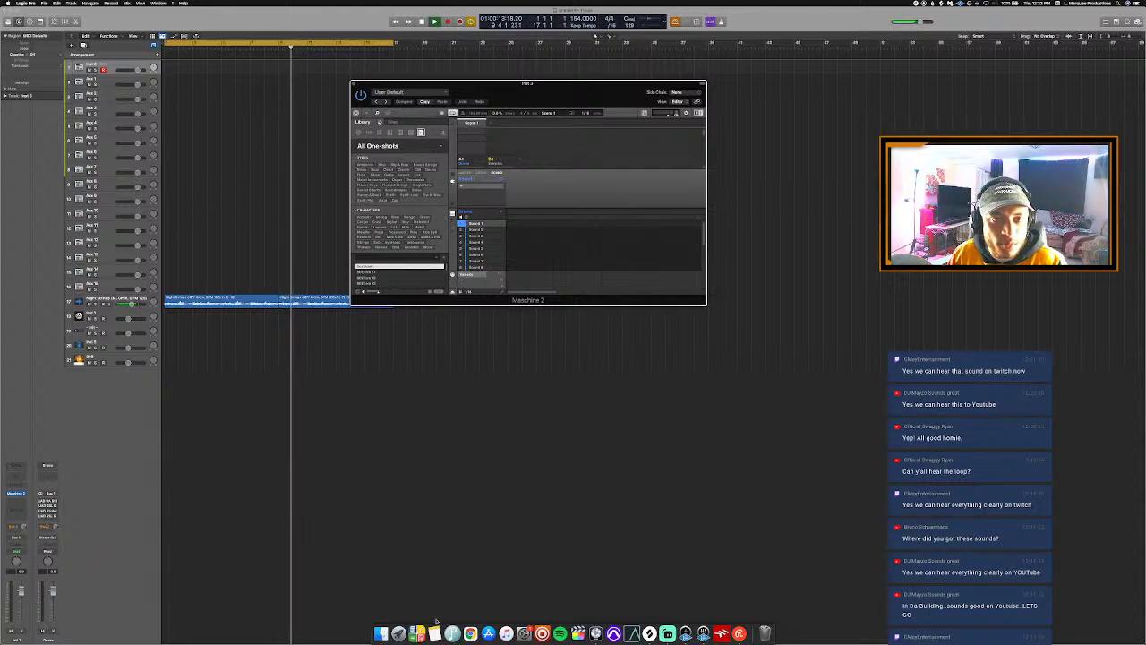
click(381, 634)
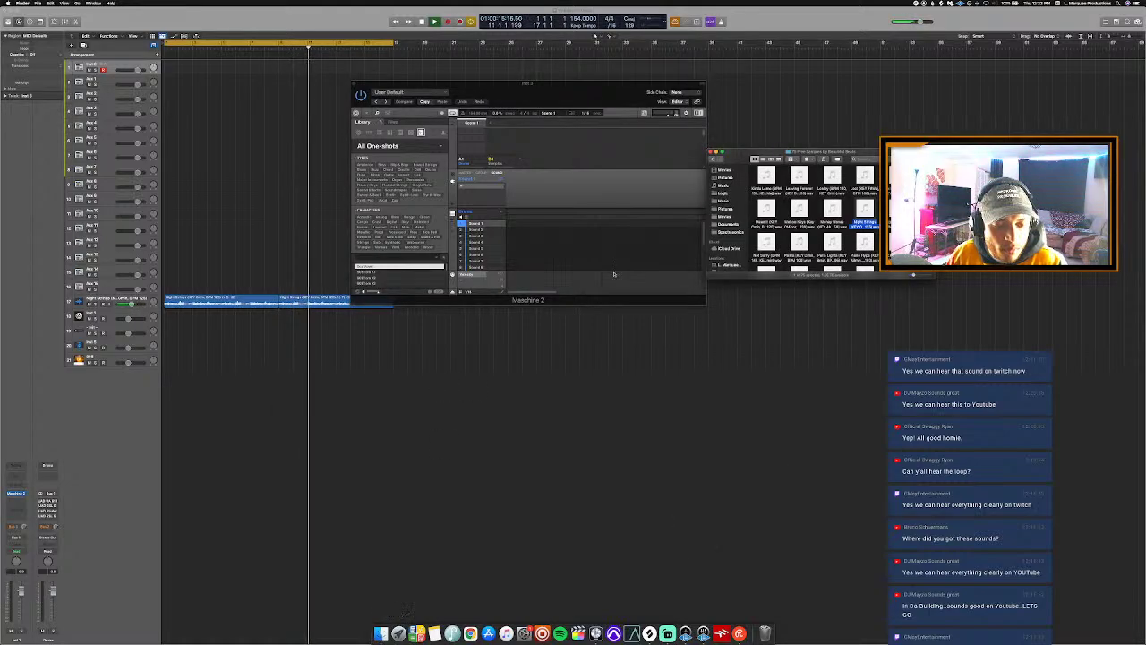
click(544, 72)
drag(537, 84, 746, 132)
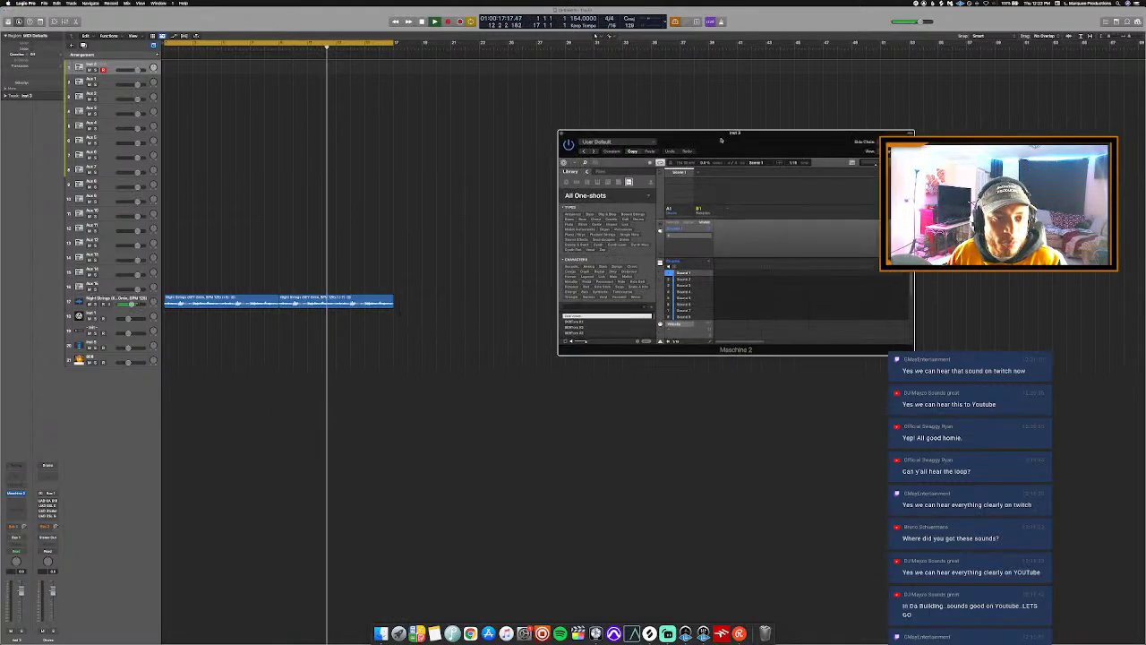
key(space)
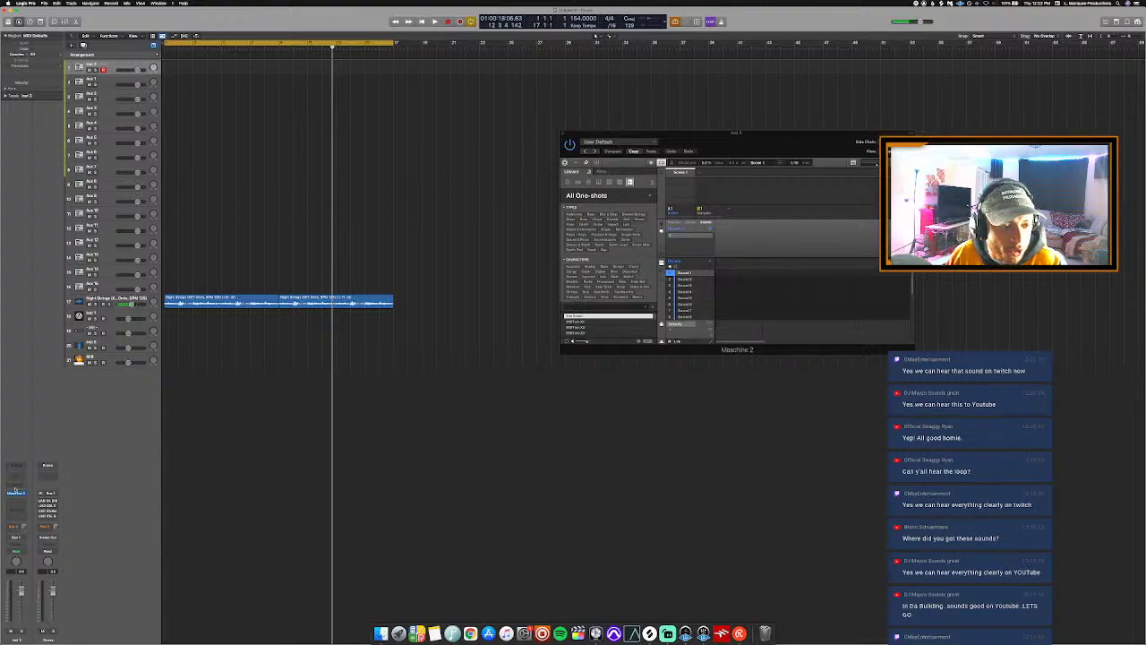
Step: Load the Night Strings audio region into Quick Sampler on a new track at the end of the track list
click(119, 299)
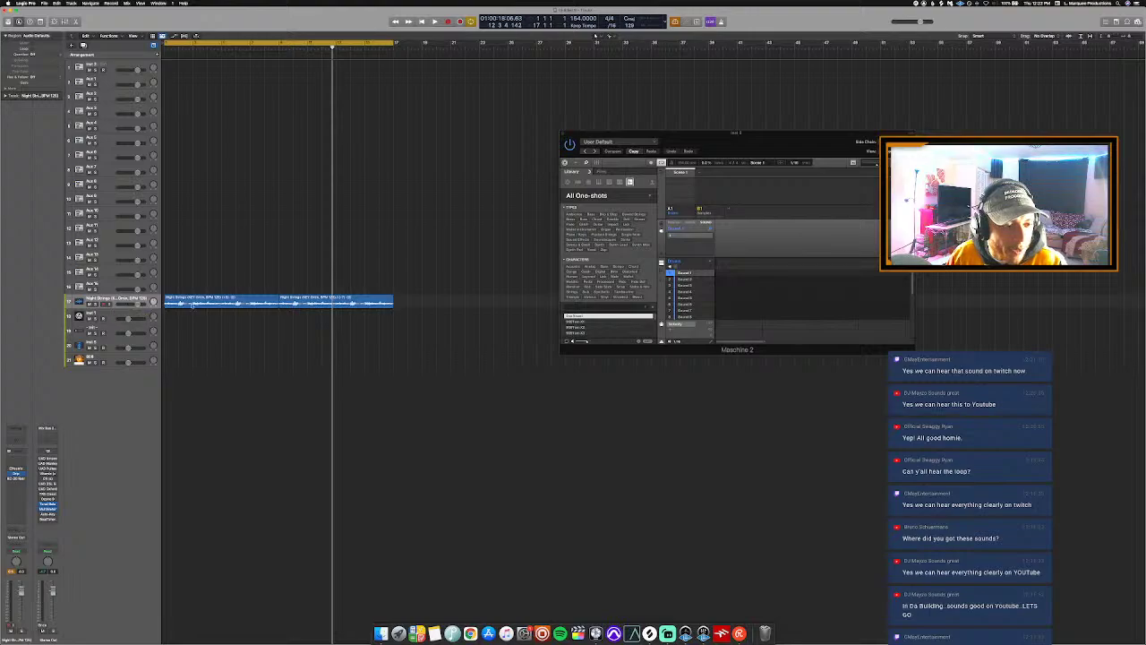
drag(191, 305, 131, 390)
key(space)
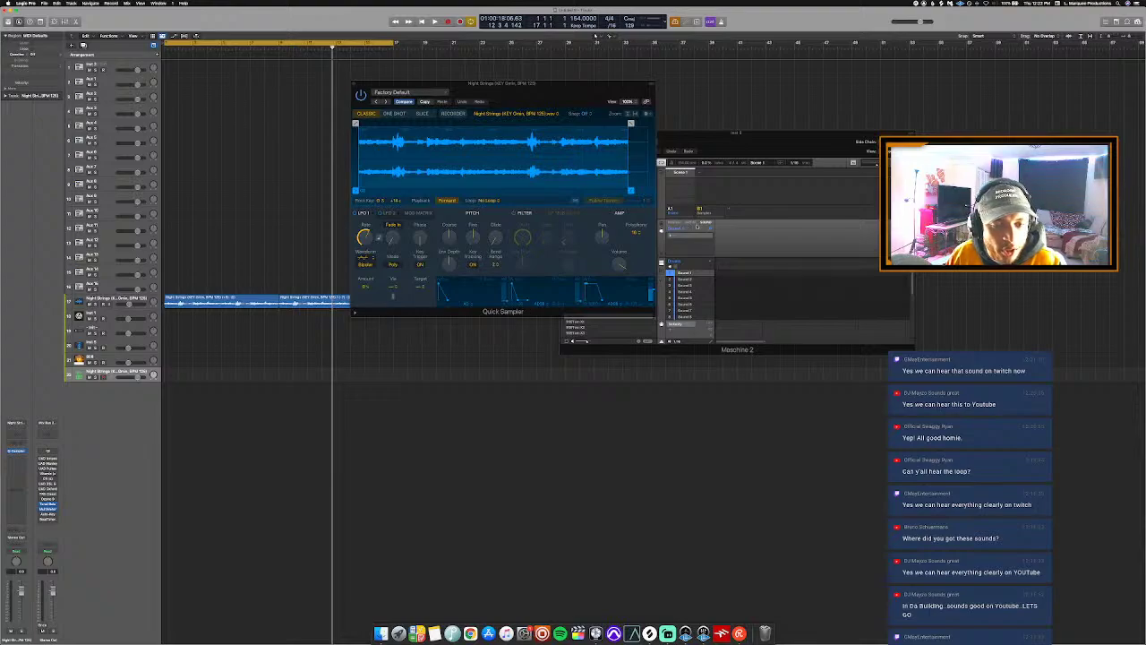
Step: Set Quick Sampler to mono polyphony and slice the Night Strings sample by Beat Divisions with a division of 4
click(634, 233)
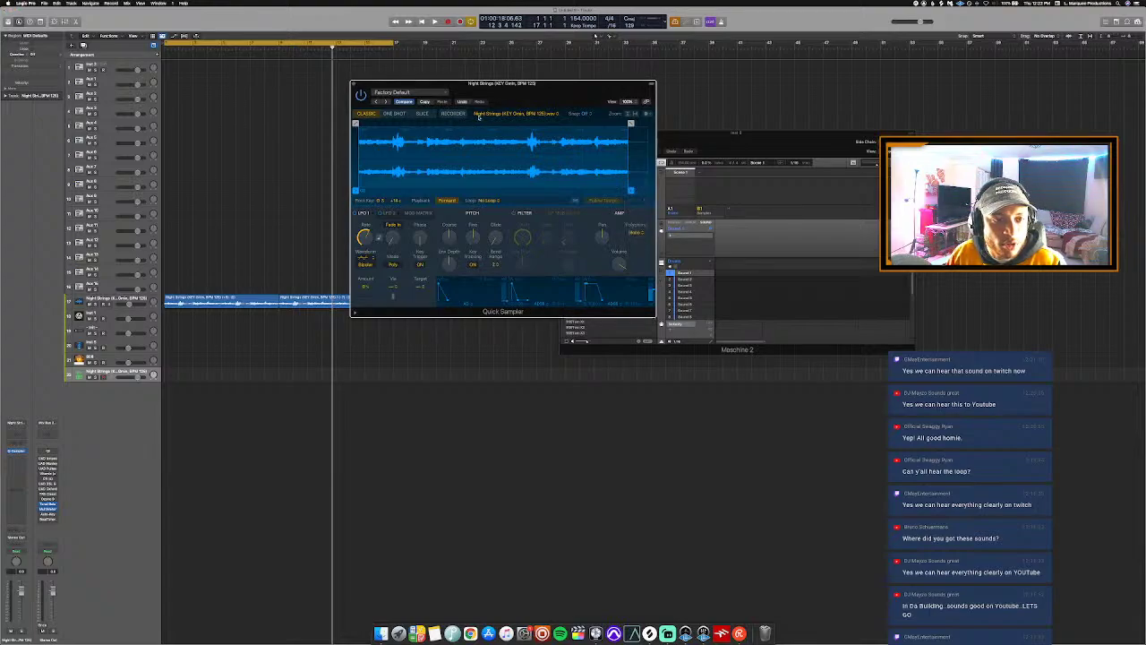
click(422, 114)
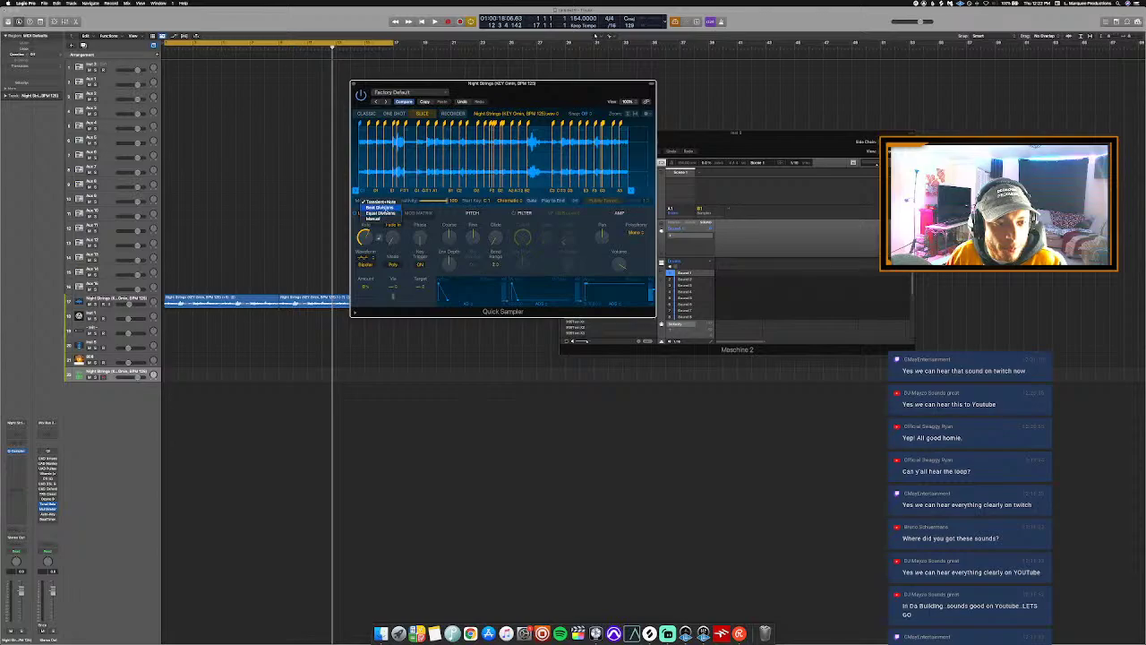
click(386, 211)
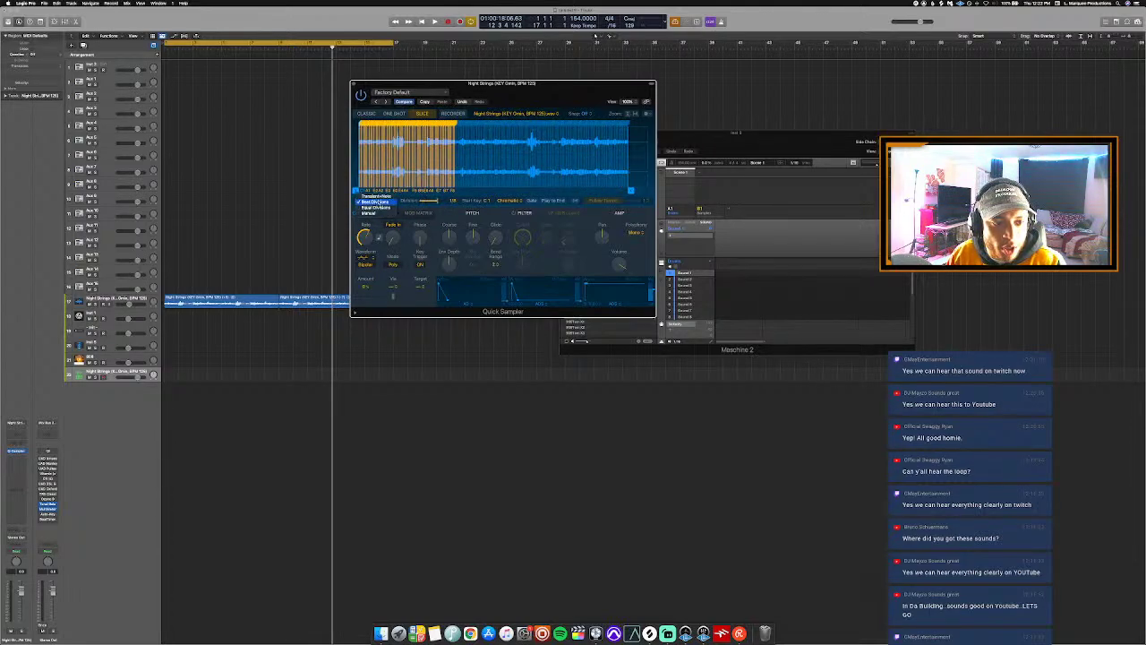
drag(434, 201, 419, 205)
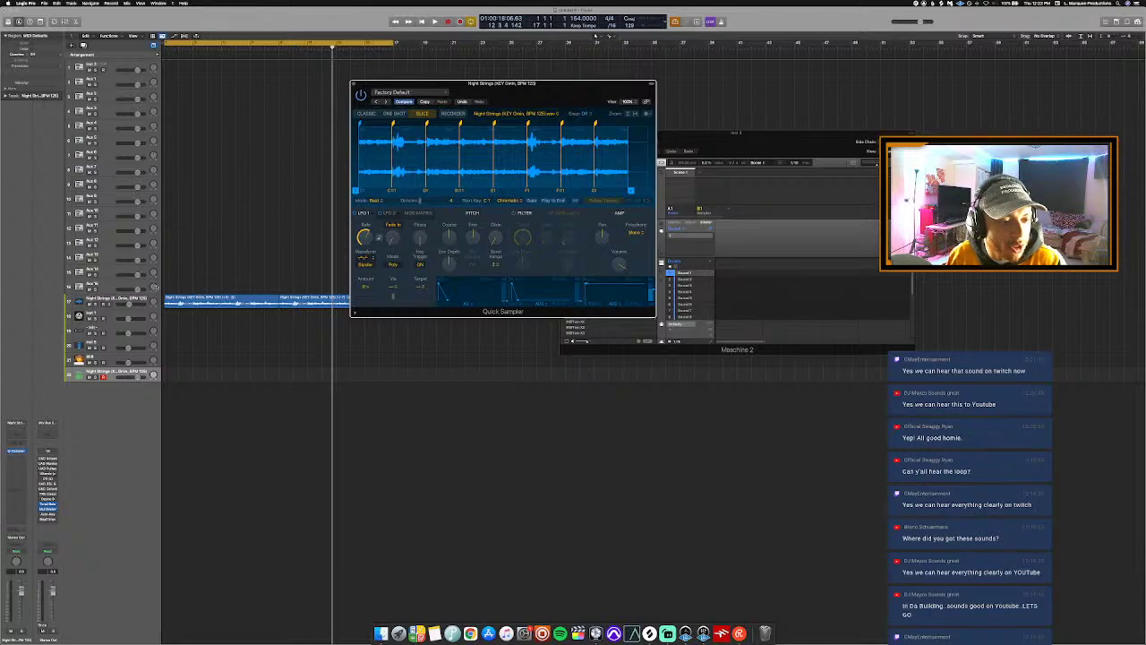
Step: Audition the Quick Sampler slices with the original Night Strings audio track muted, and unmute that track to resume playback
click(90, 305)
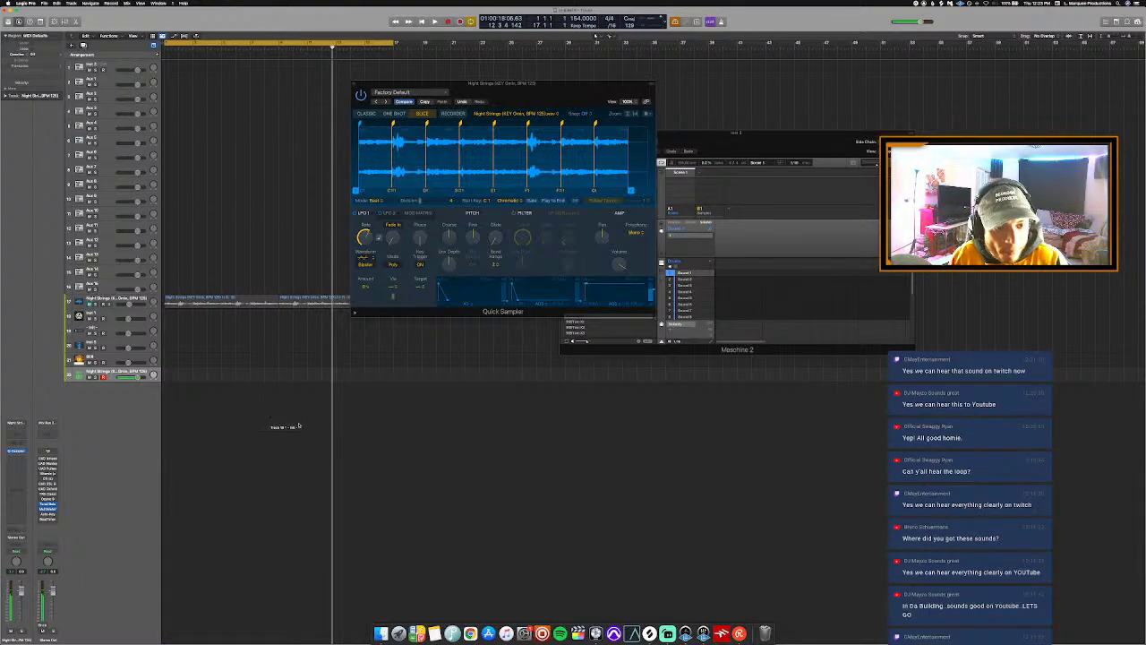
key(b)
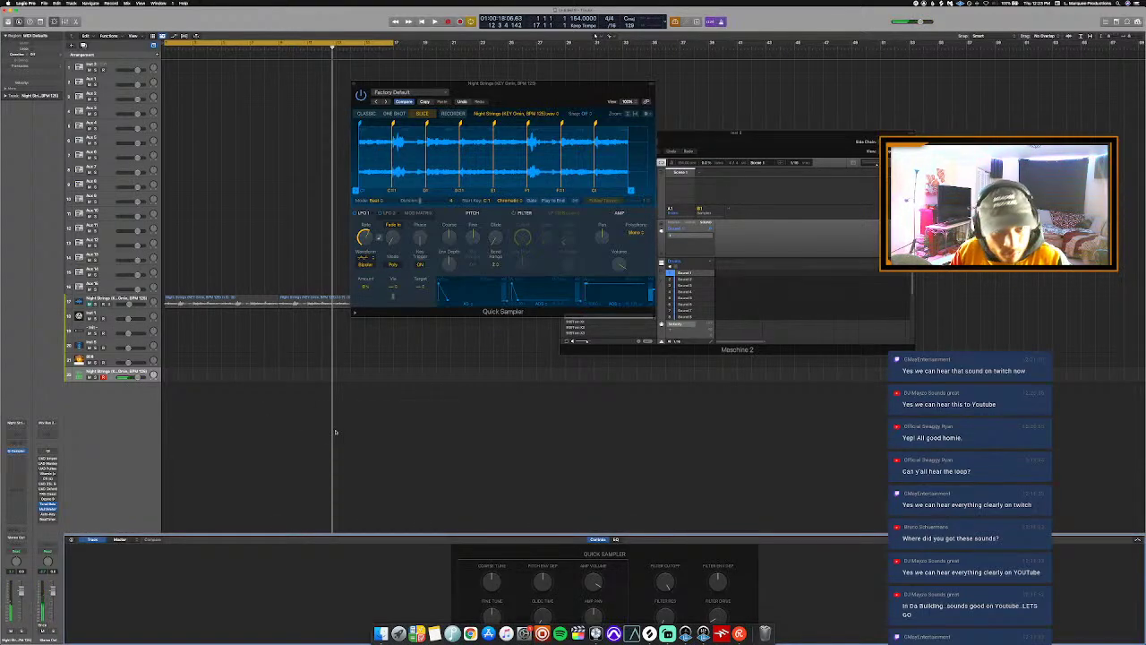
key(Return)
key(space)
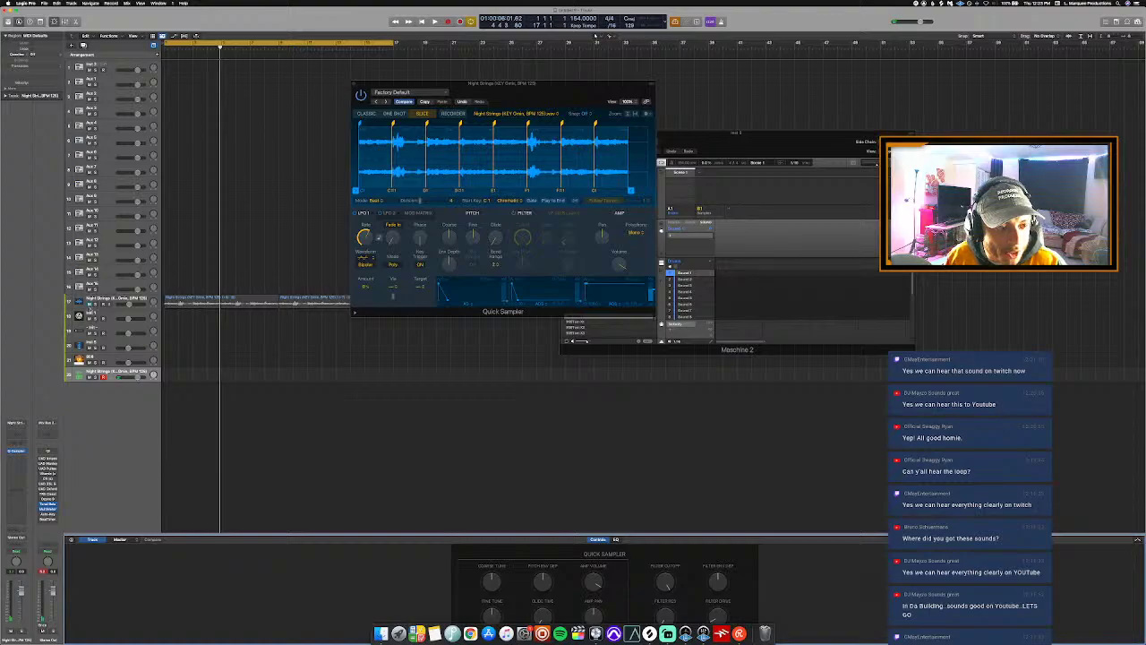
click(89, 305)
key(space)
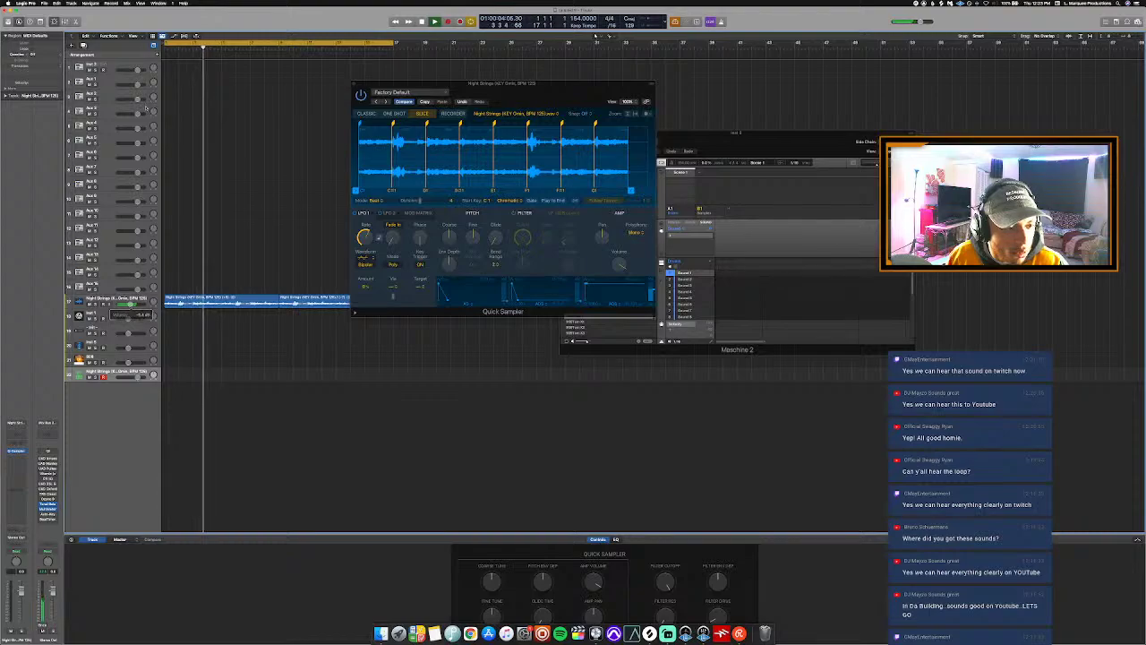
Step: Reopen Maschine 2 on the first instrument track and switch to Finder to find drum sounds
click(114, 67)
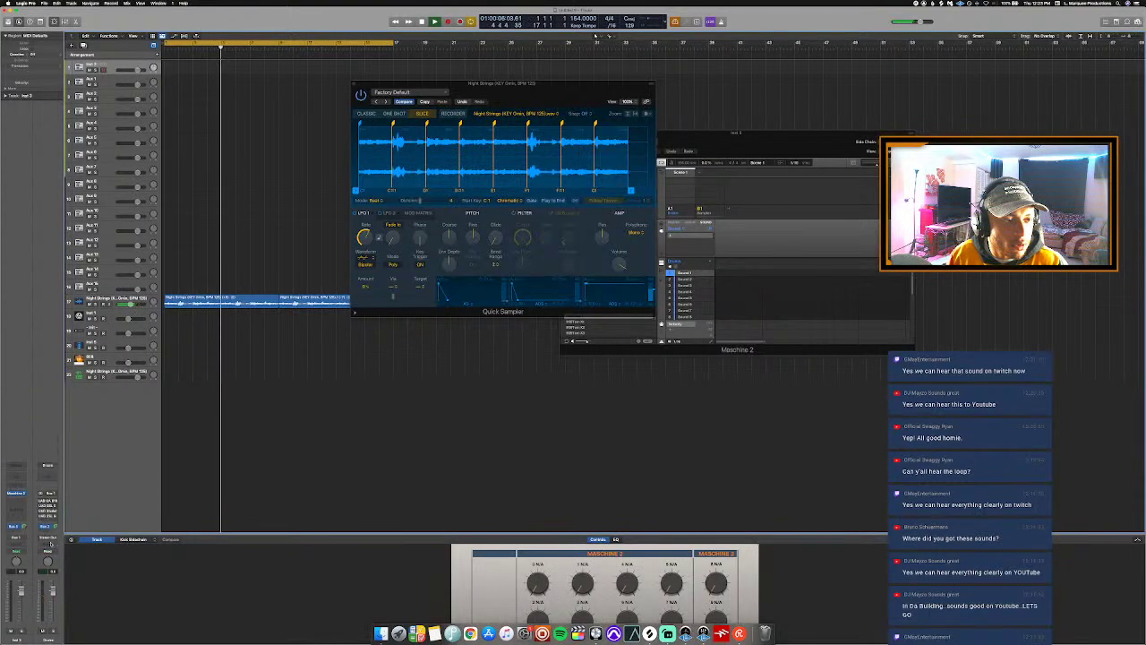
click(16, 494)
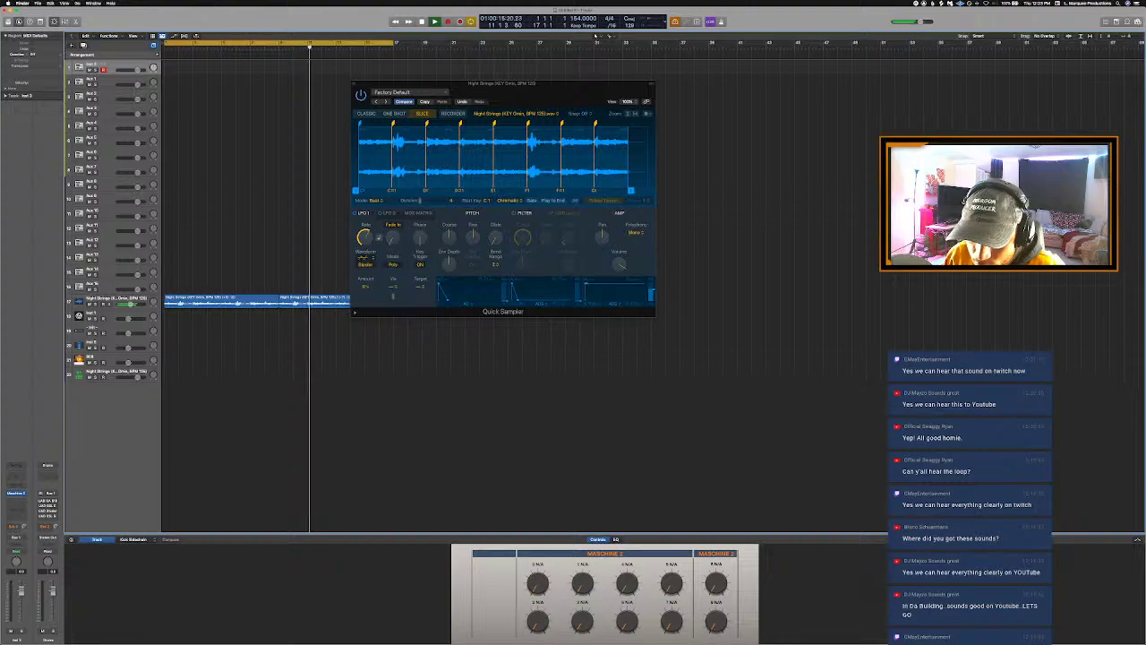
key(super+Tab)
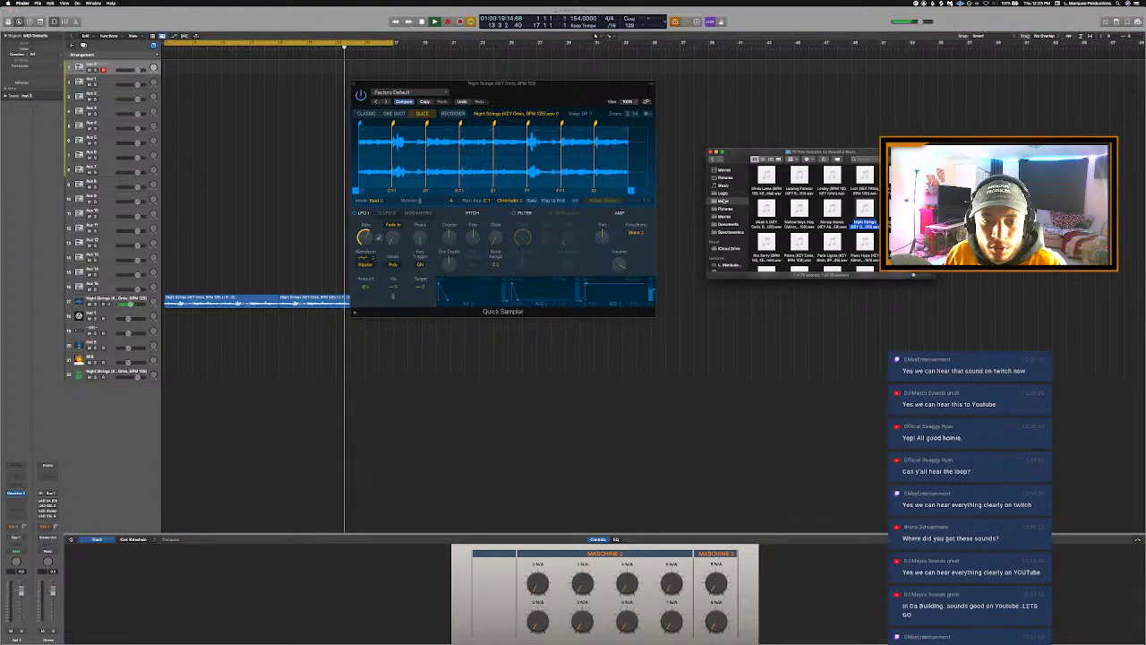
Step: Select the first clap in the Cymatics drum kit's Claps folder under Music and Drum Samples, and close the Quick Sampler window
click(721, 201)
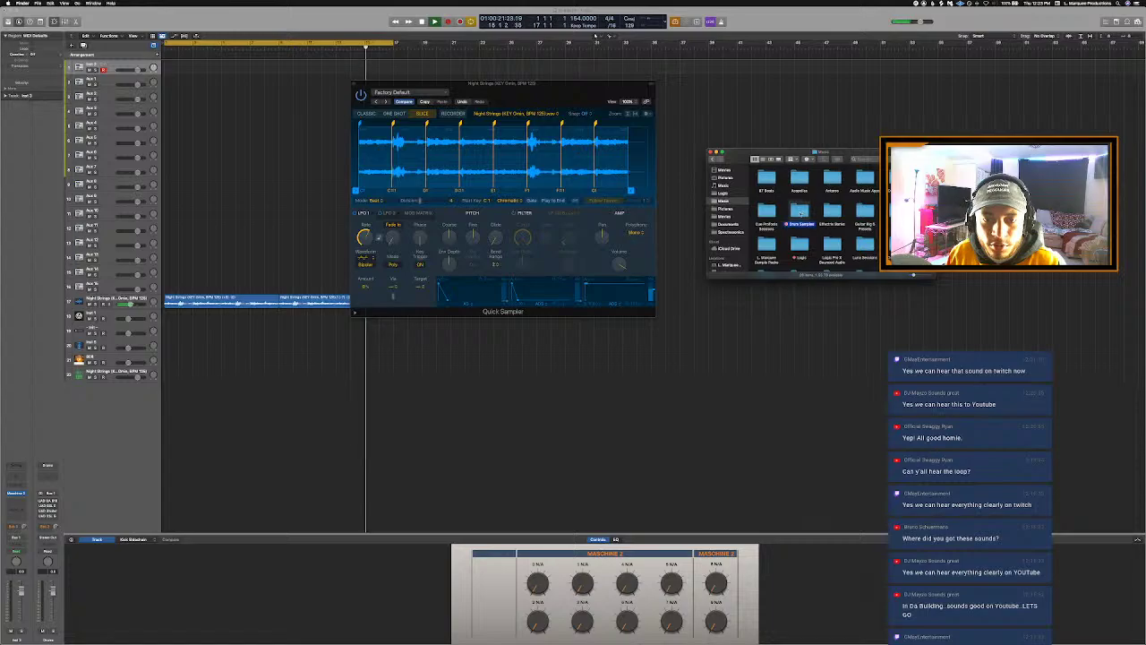
double_click(800, 212)
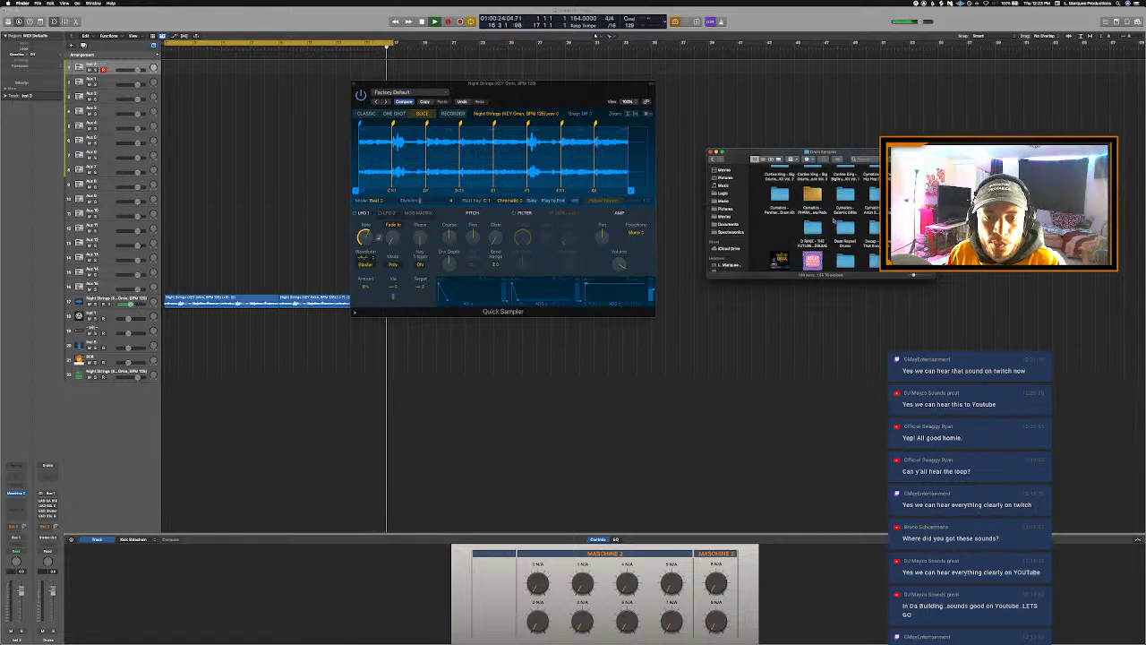
click(779, 192)
double_click(779, 191)
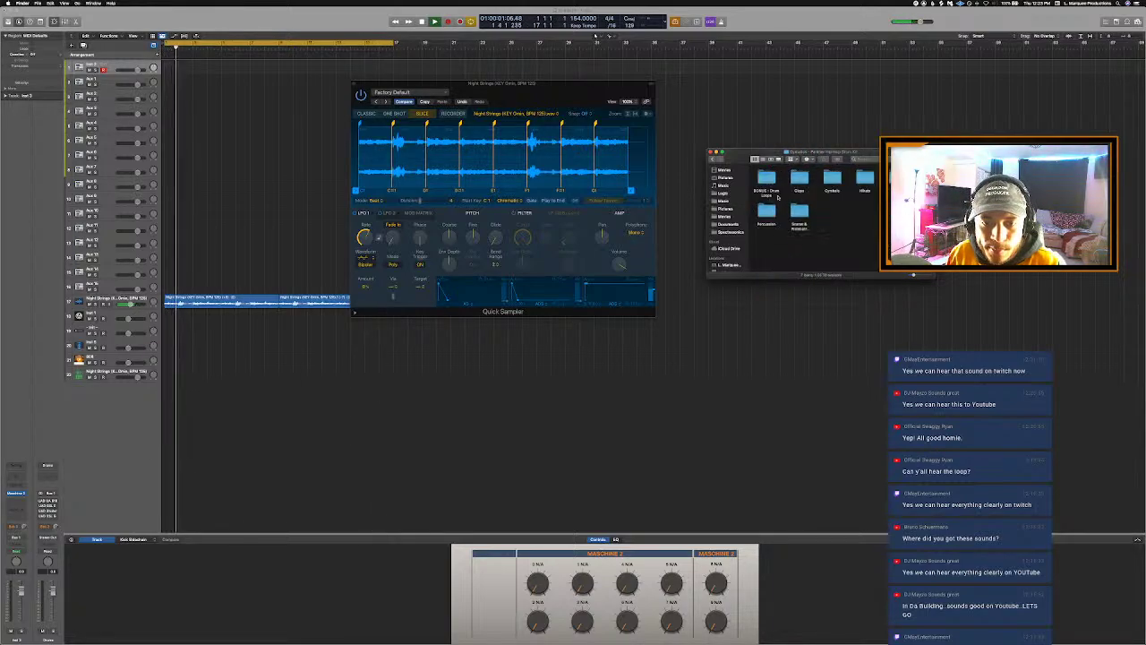
double_click(799, 179)
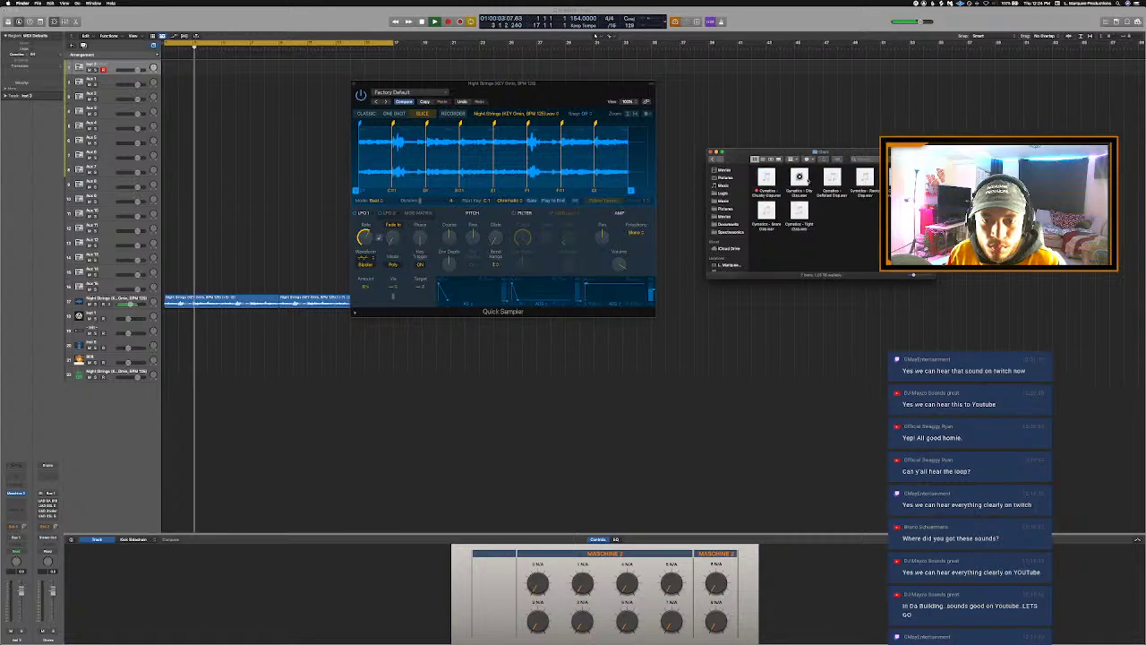
click(766, 178)
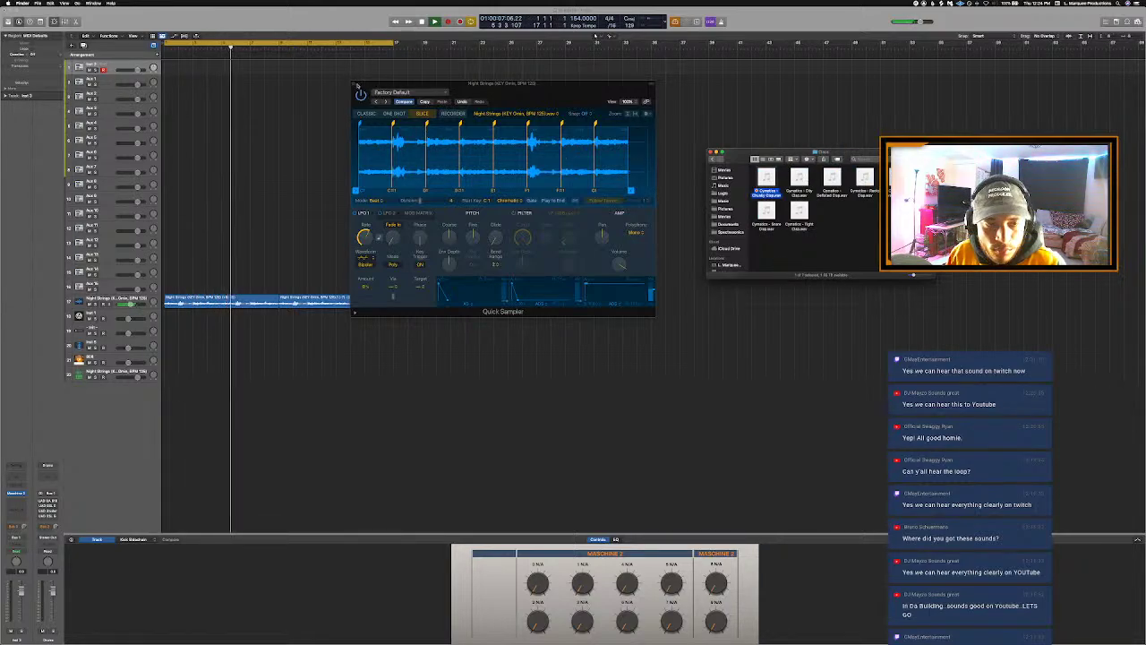
click(359, 88)
click(352, 85)
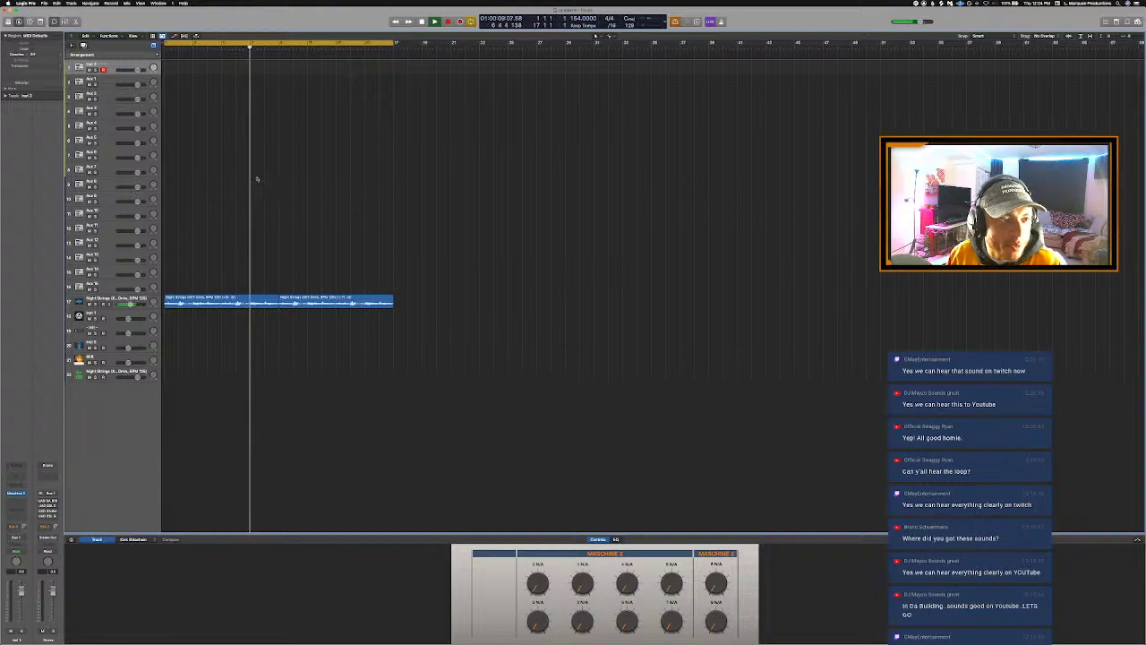
Step: Load the selected Cymatics clap from Finder onto the second sound in Maschine 2 and record a clap pattern with it
click(15, 492)
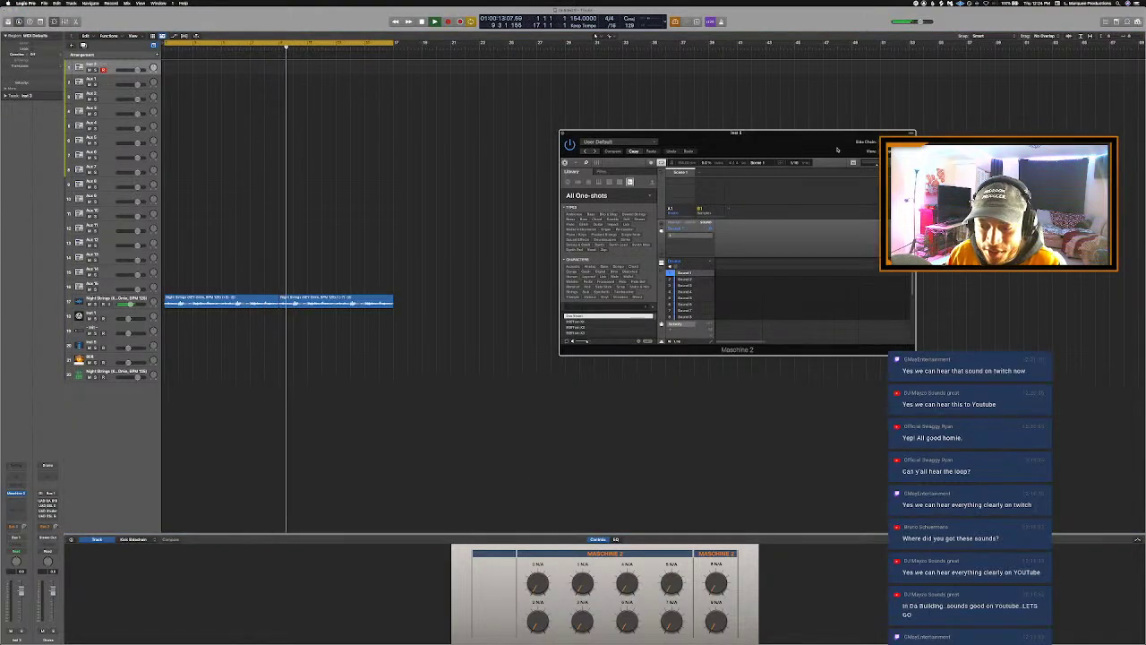
drag(803, 142, 642, 101)
key(ctrl+Up)
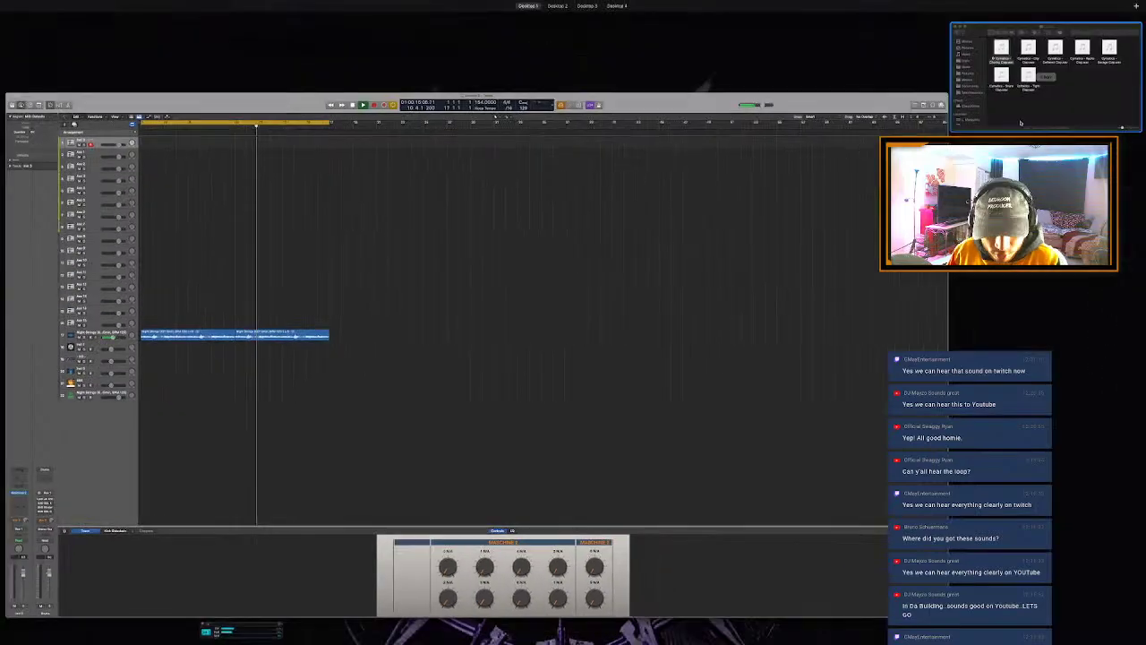
click(985, 81)
drag(766, 179, 544, 239)
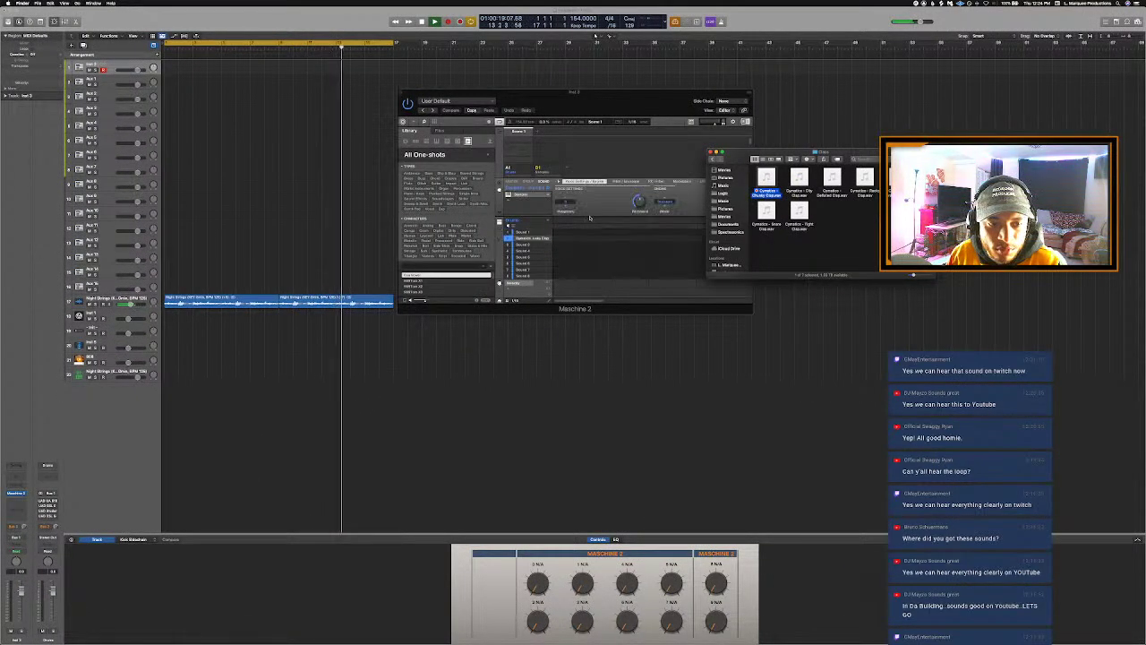
click(591, 208)
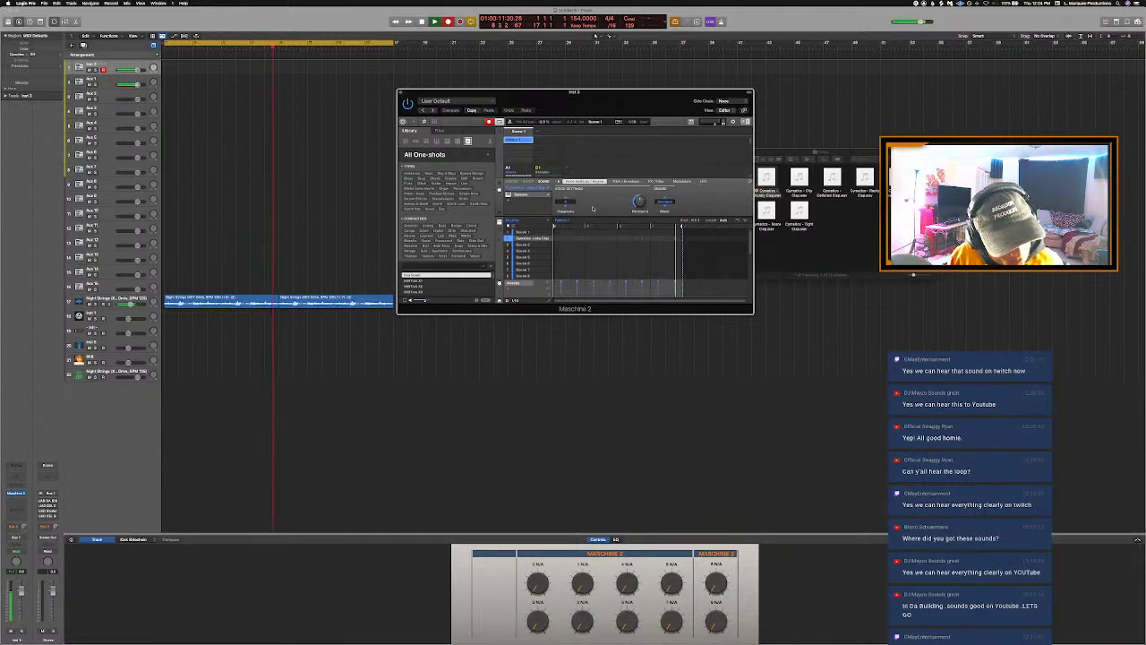
key(Return)
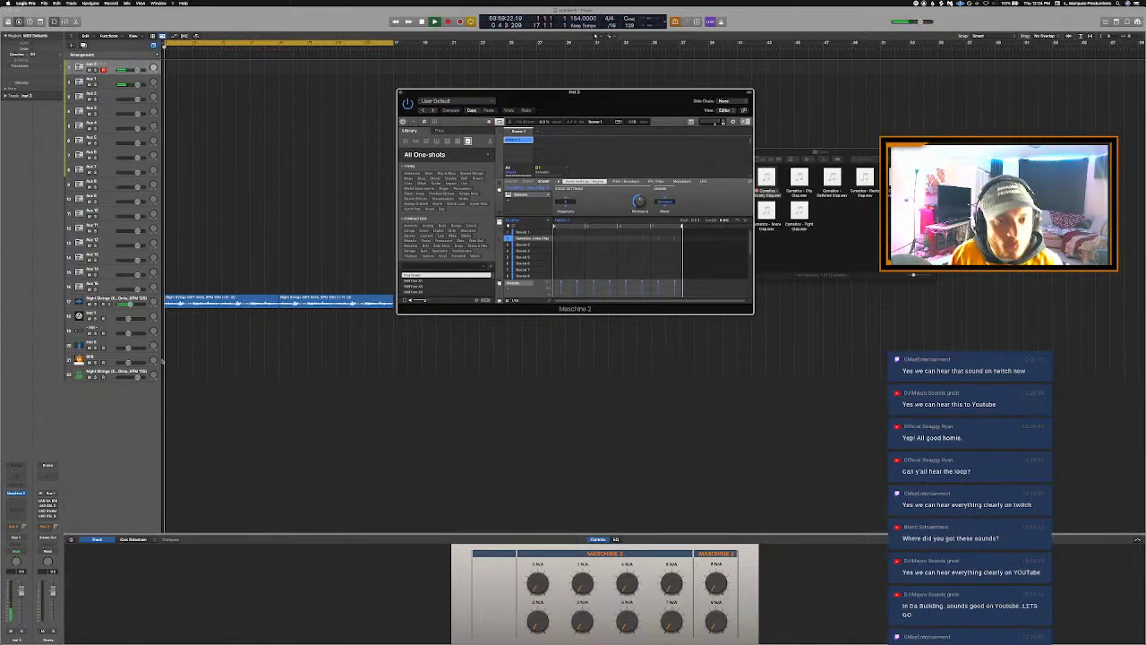
Step: Delete the Night Strings Quick Sampler track and play the beat at a tempo of 157 with the first track's Maschine 2 open
right_click(134, 370)
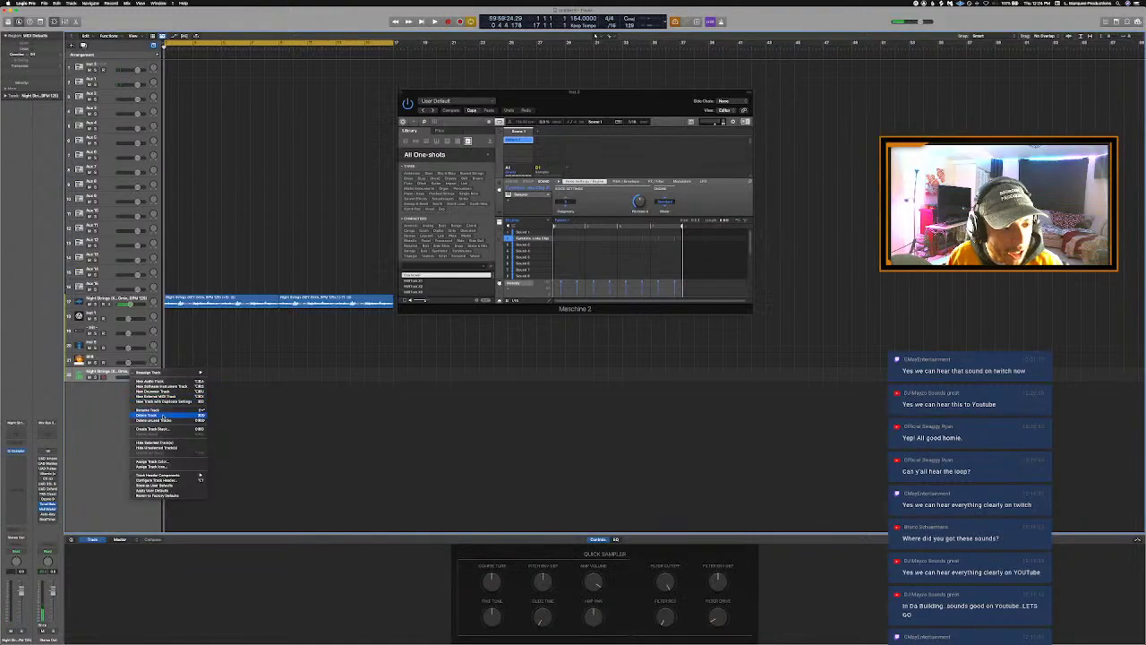
click(148, 415)
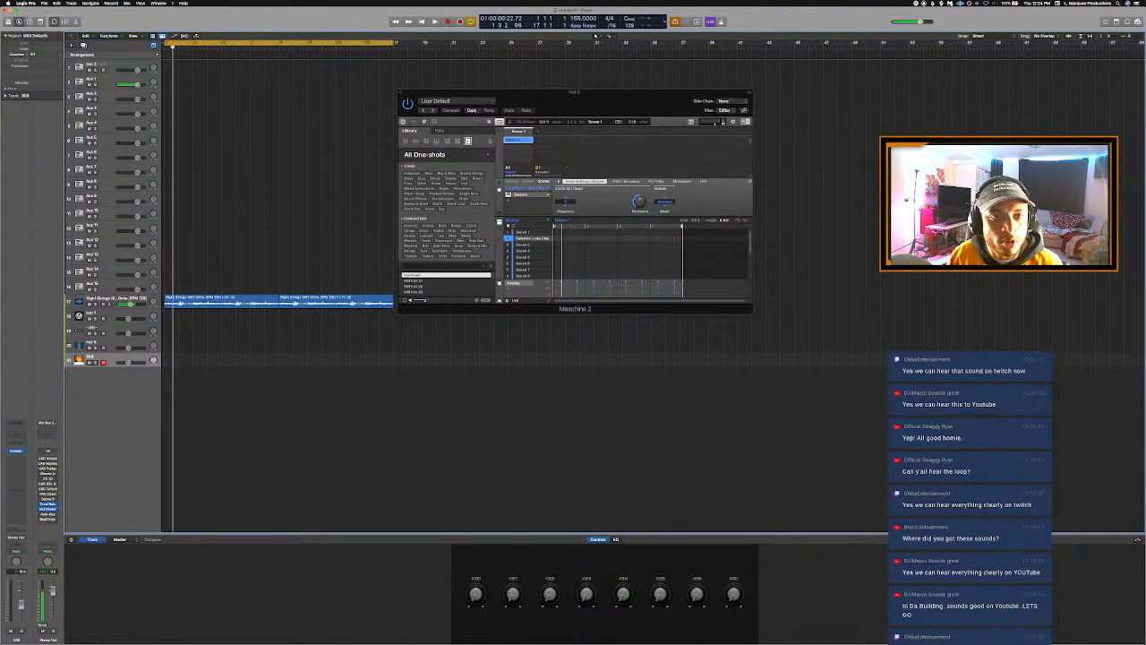
click(112, 65)
key(space)
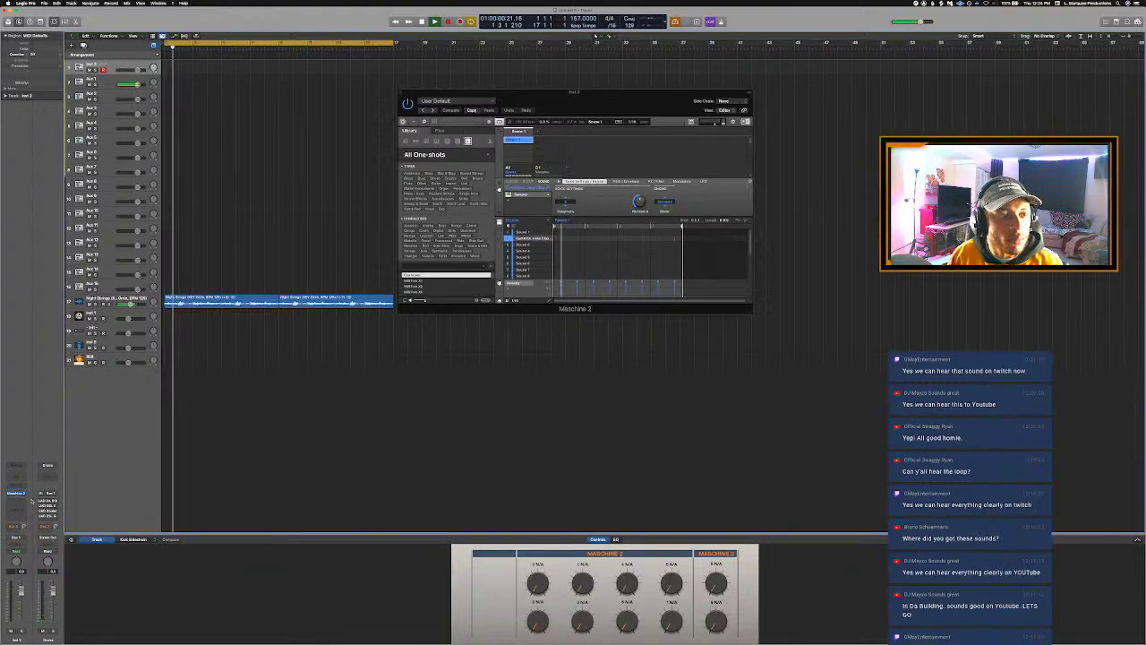
click(18, 494)
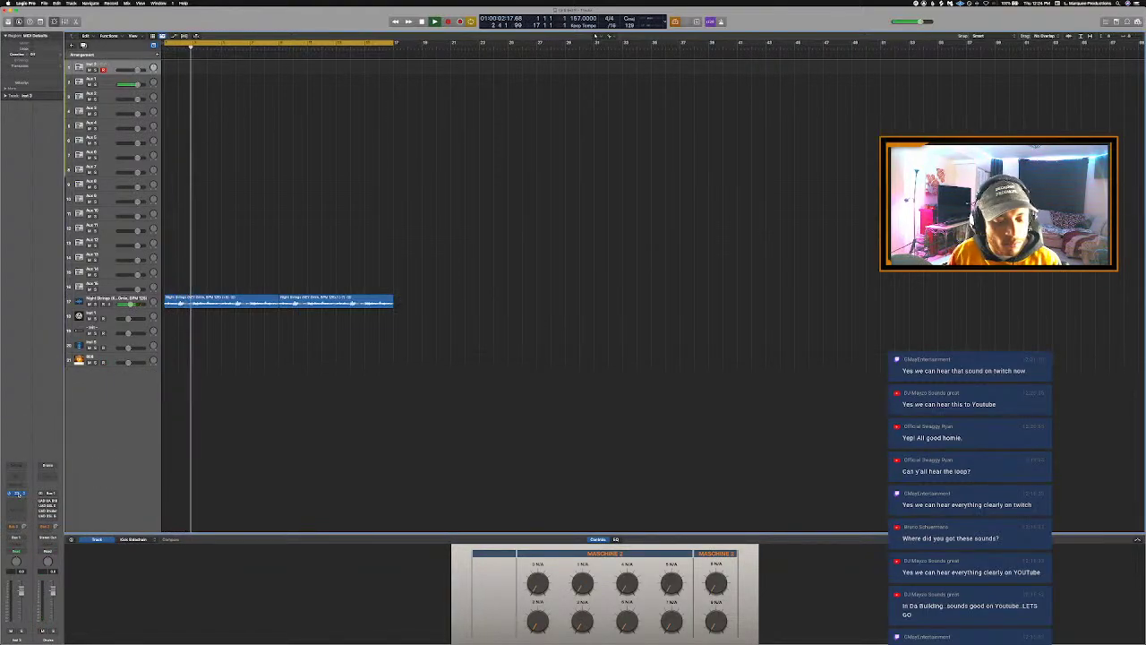
click(18, 495)
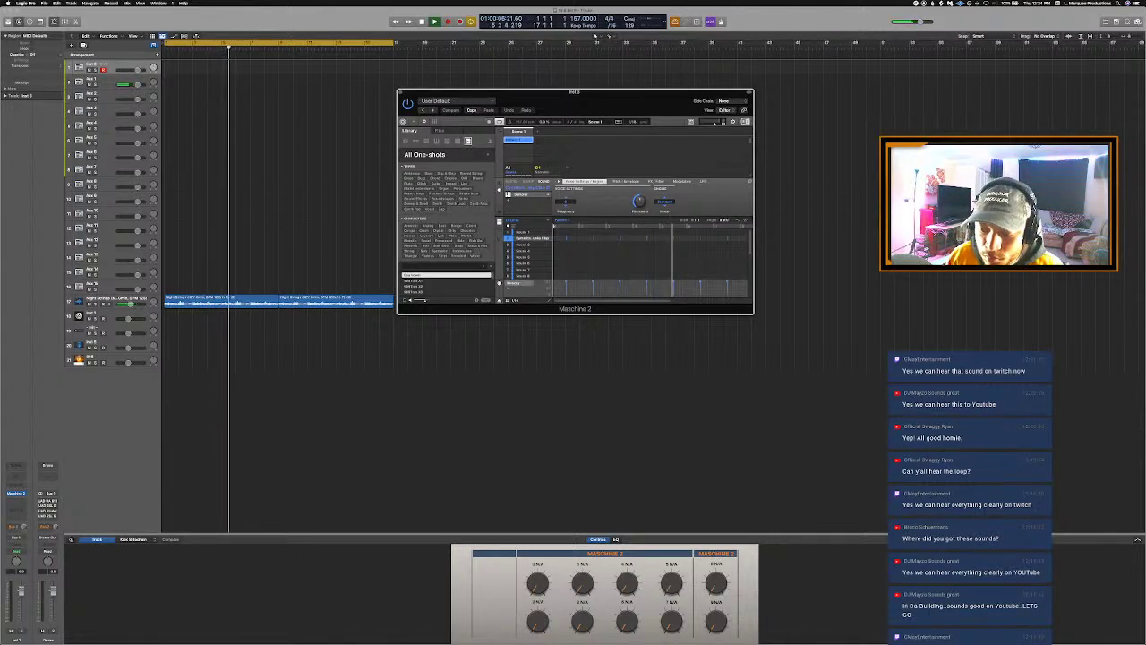
Step: Switch to Finder and browse from the Cymatics claps to the hi-hats folder of a BLAP-KIT volume in Drum Samples
key(super+Tab)
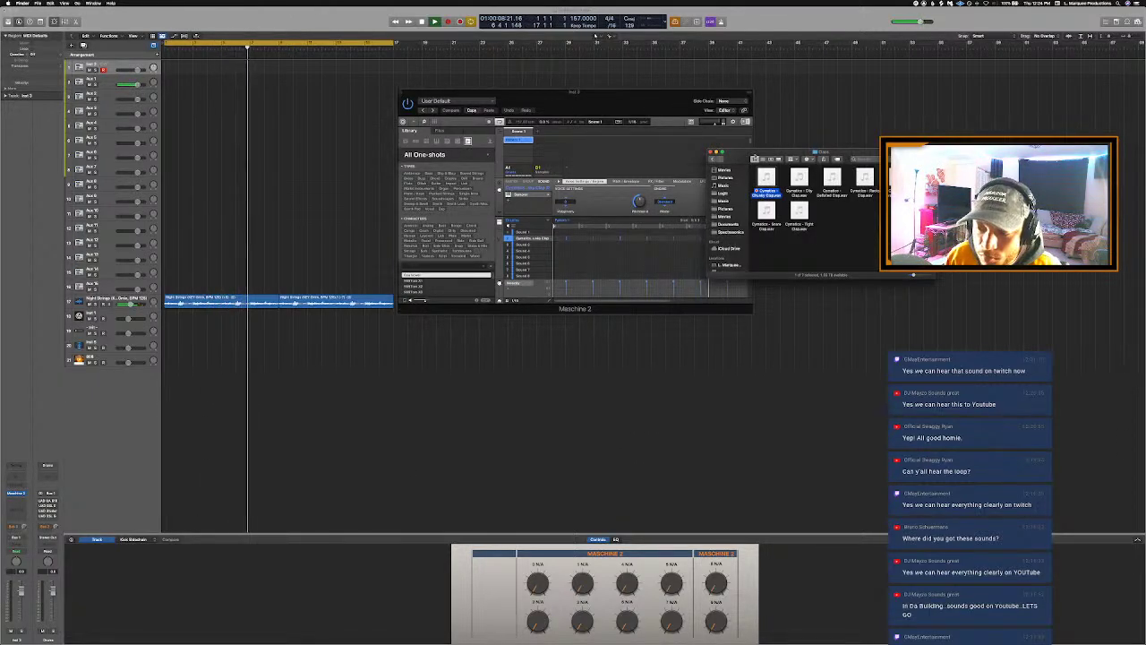
click(713, 158)
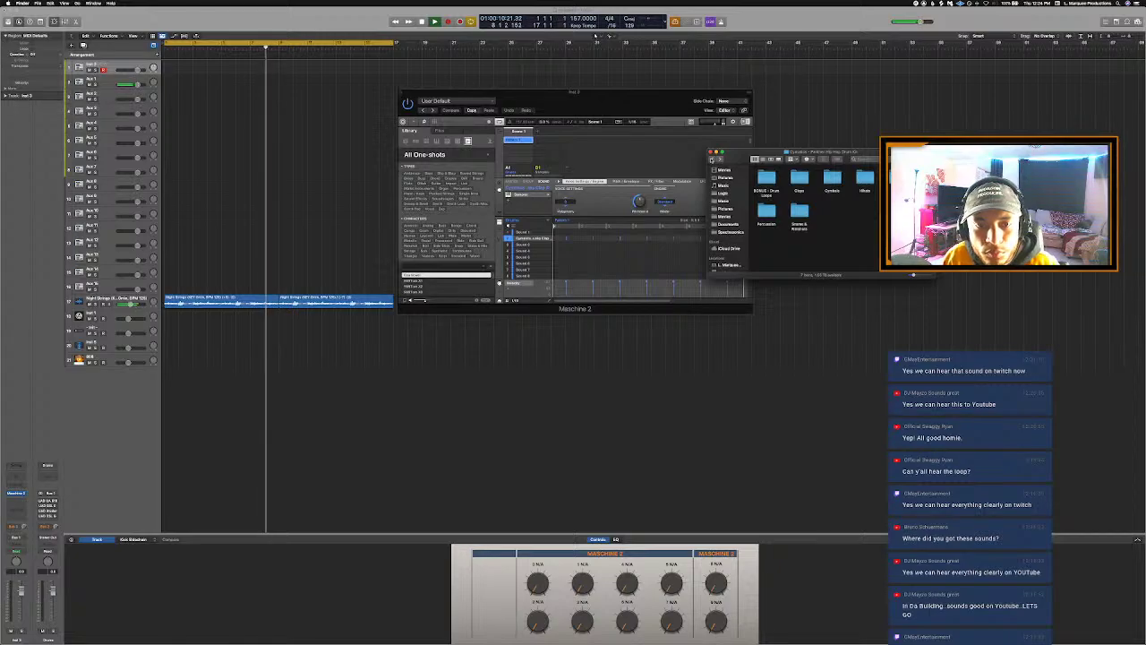
click(714, 159)
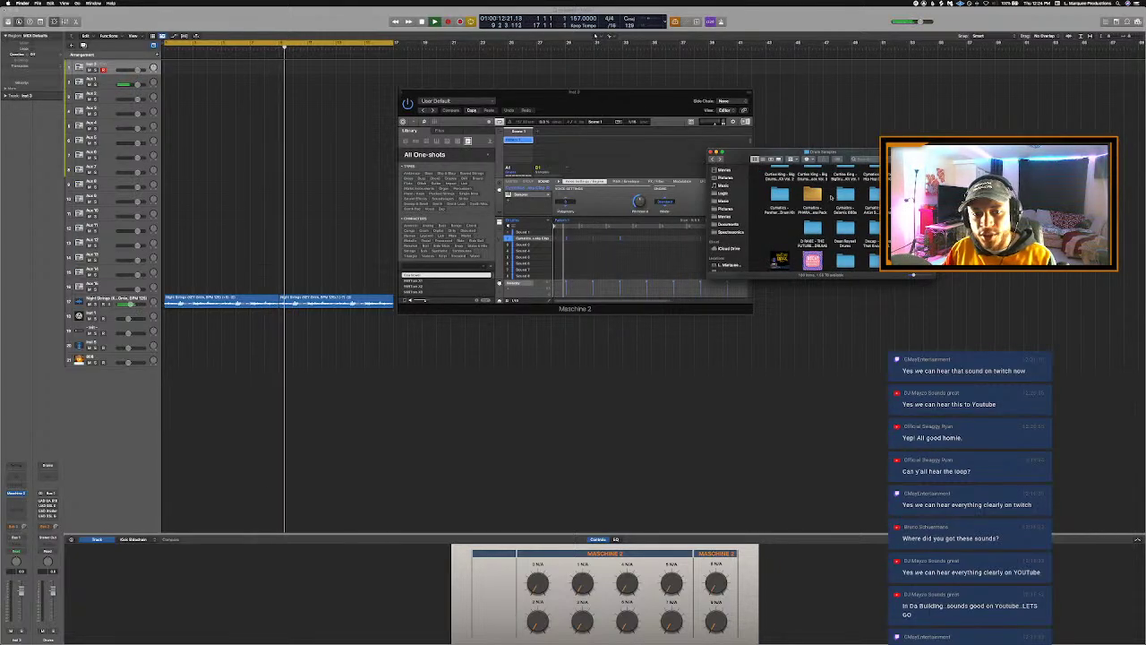
scroll(834, 197, up, 10)
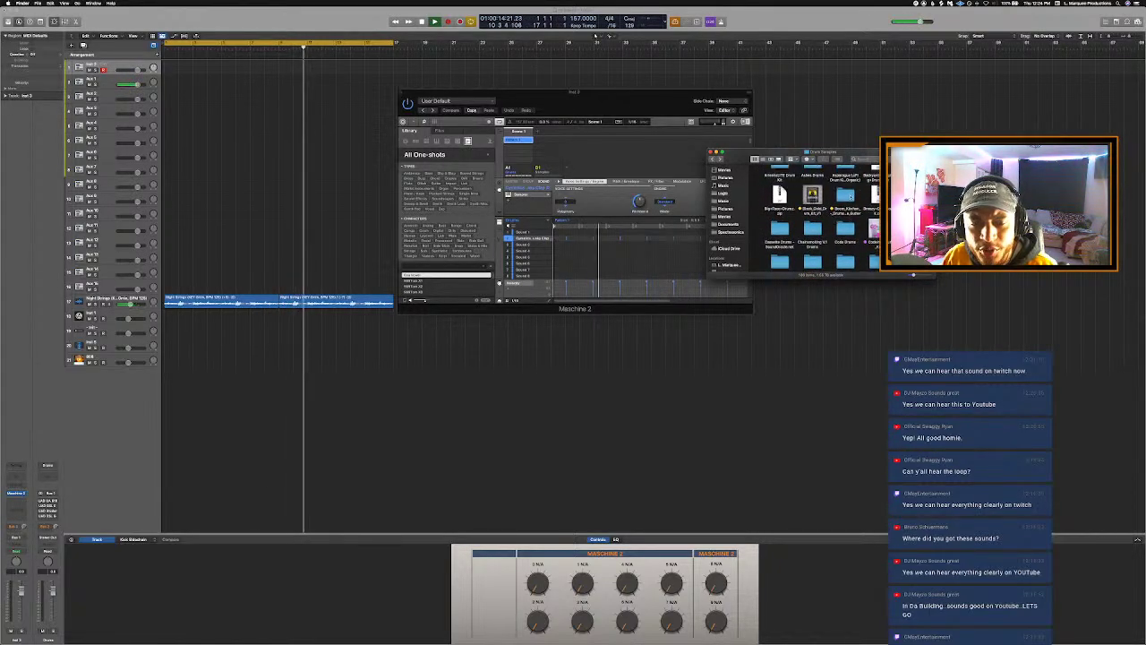
scroll(788, 197, up, 5)
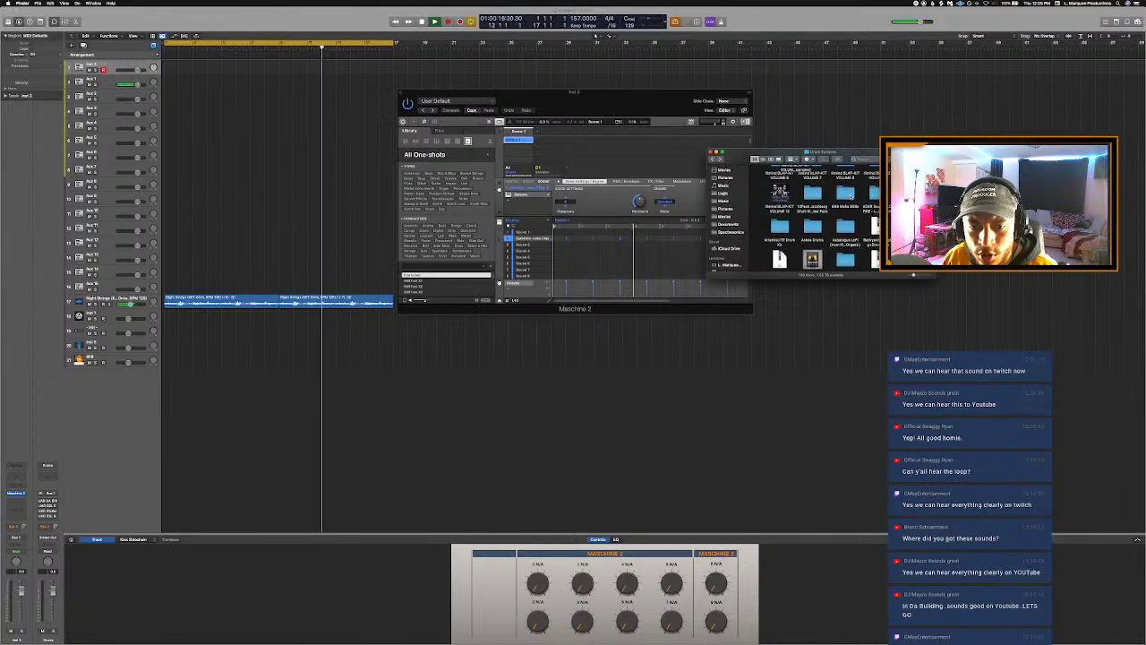
double_click(795, 201)
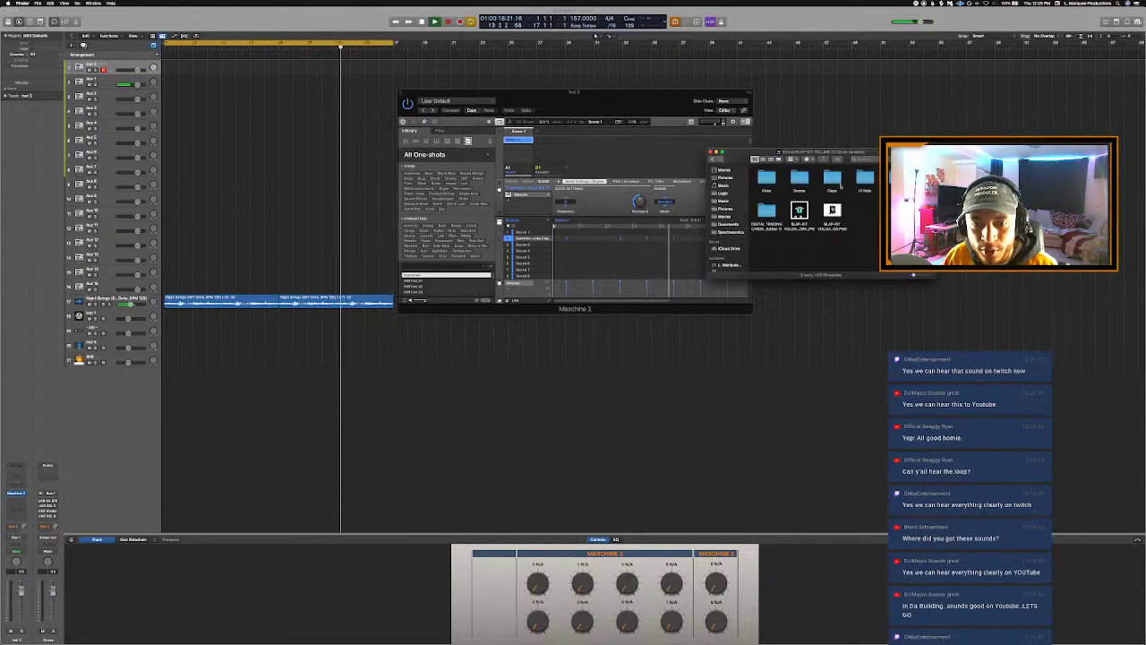
double_click(865, 179)
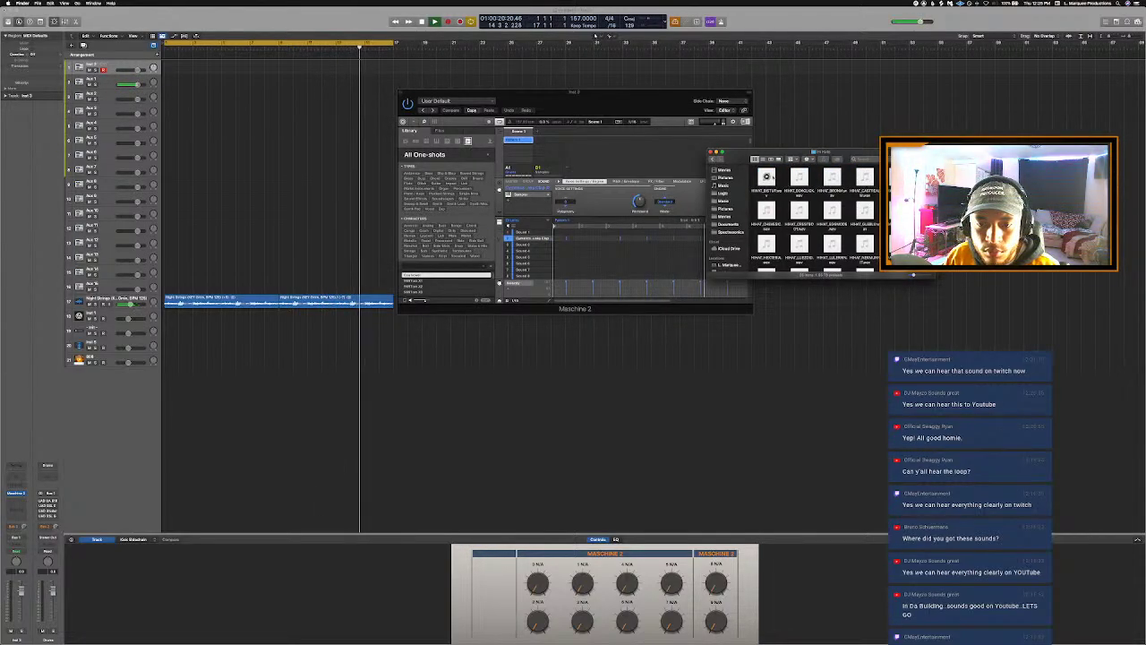
Step: Audition hi-hats in the second row of the folder and load the third one onto Maschine 2's third sound
click(800, 209)
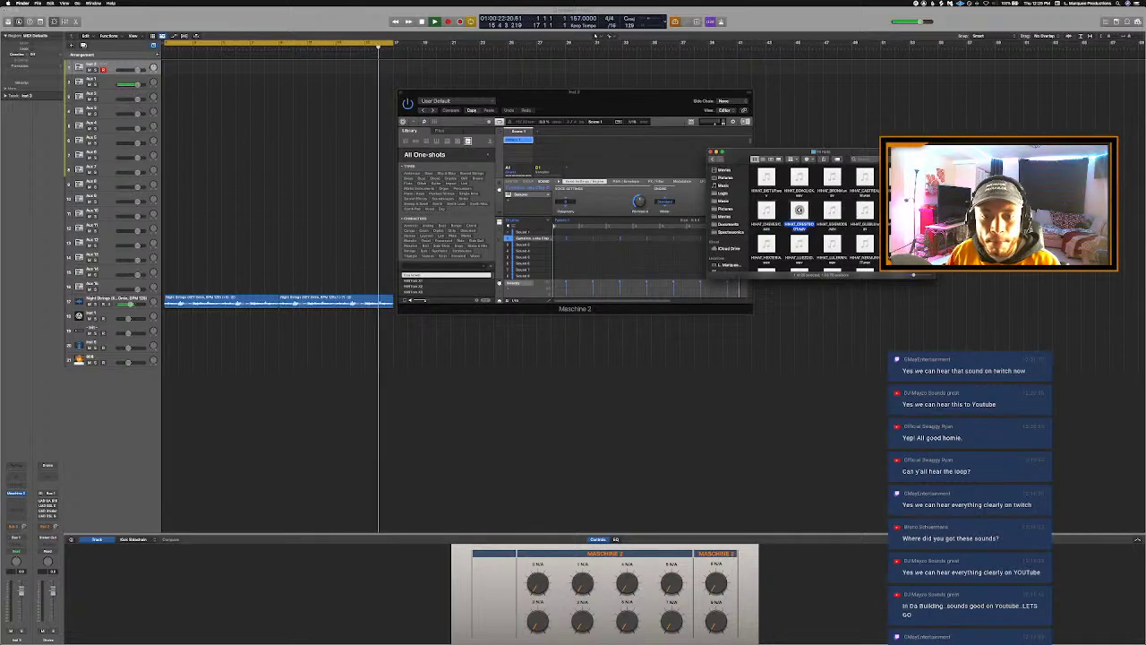
click(832, 210)
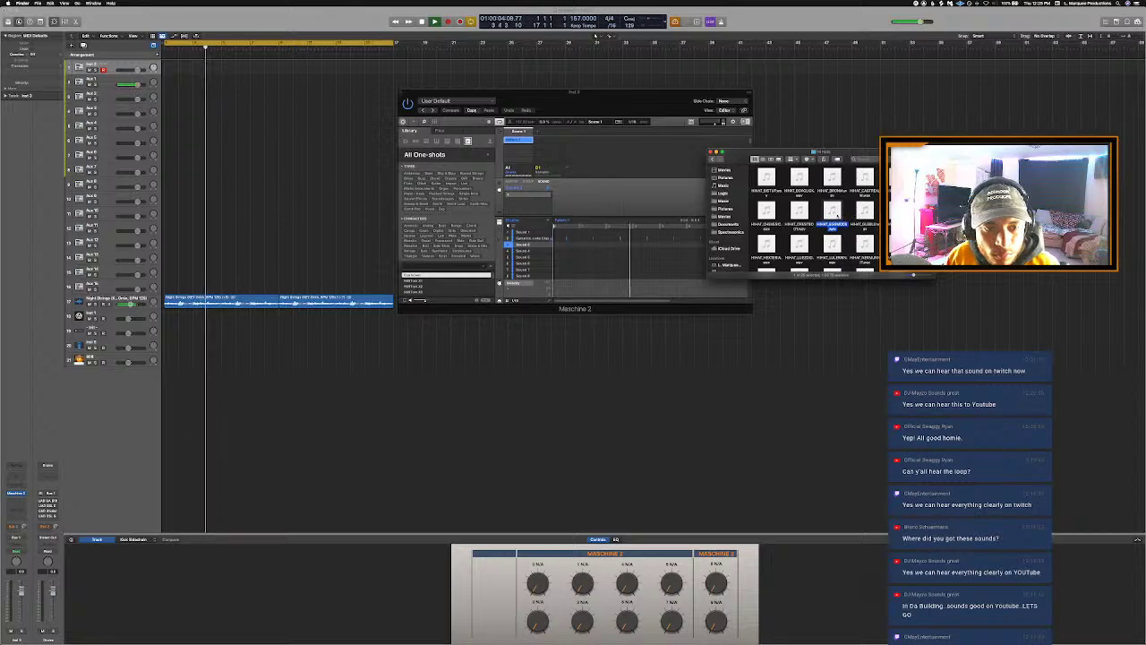
drag(832, 210, 537, 244)
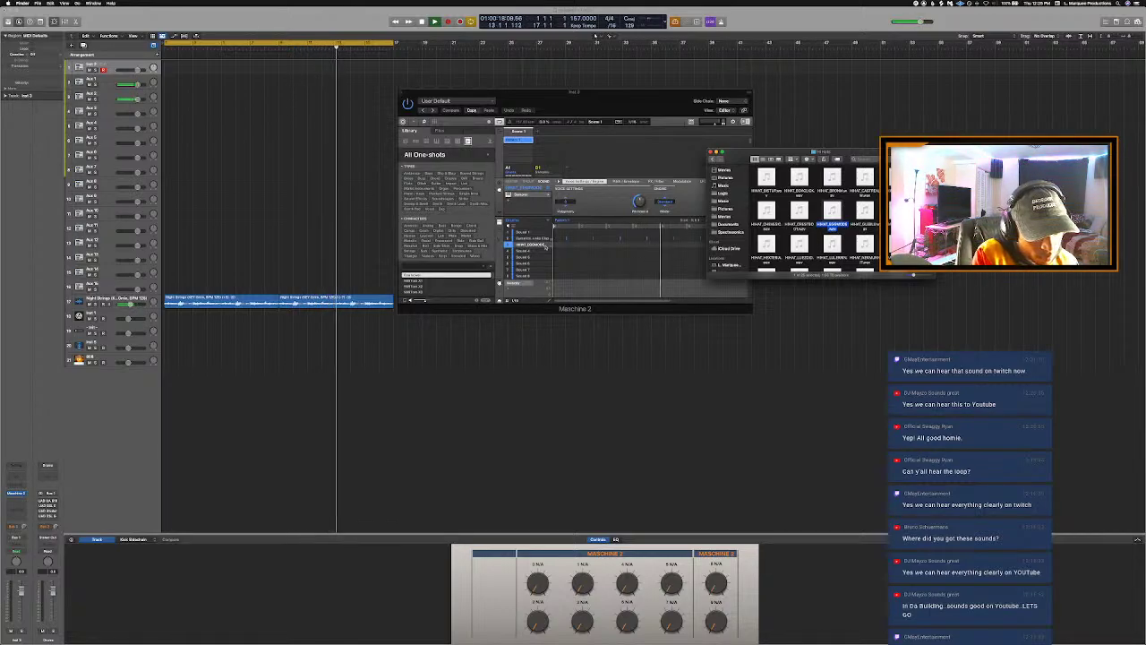
Step: Record a steady hi-hat pattern on the third sound over the sample and claps, and restart playback from the beginning
click(596, 203)
key(r)
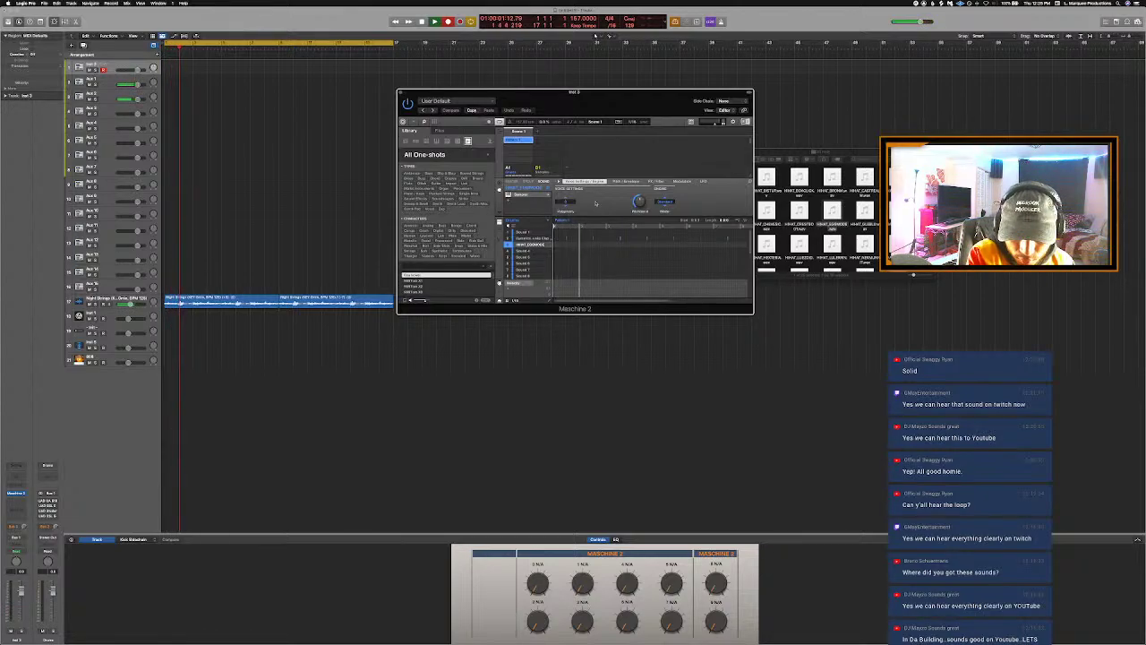
key(space)
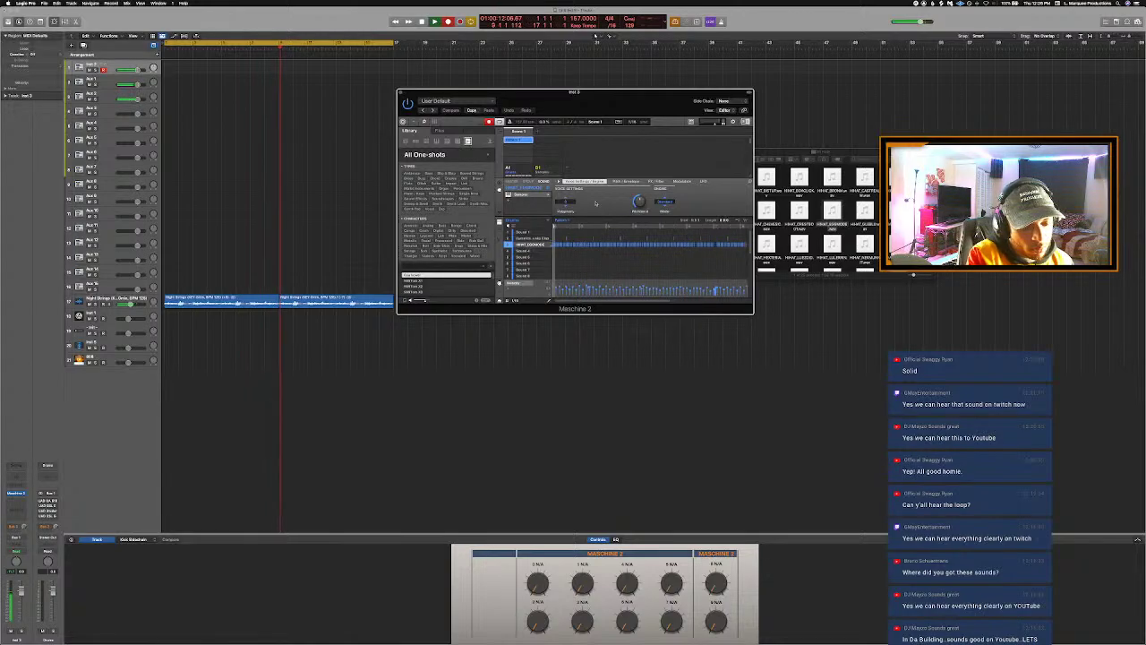
key(space)
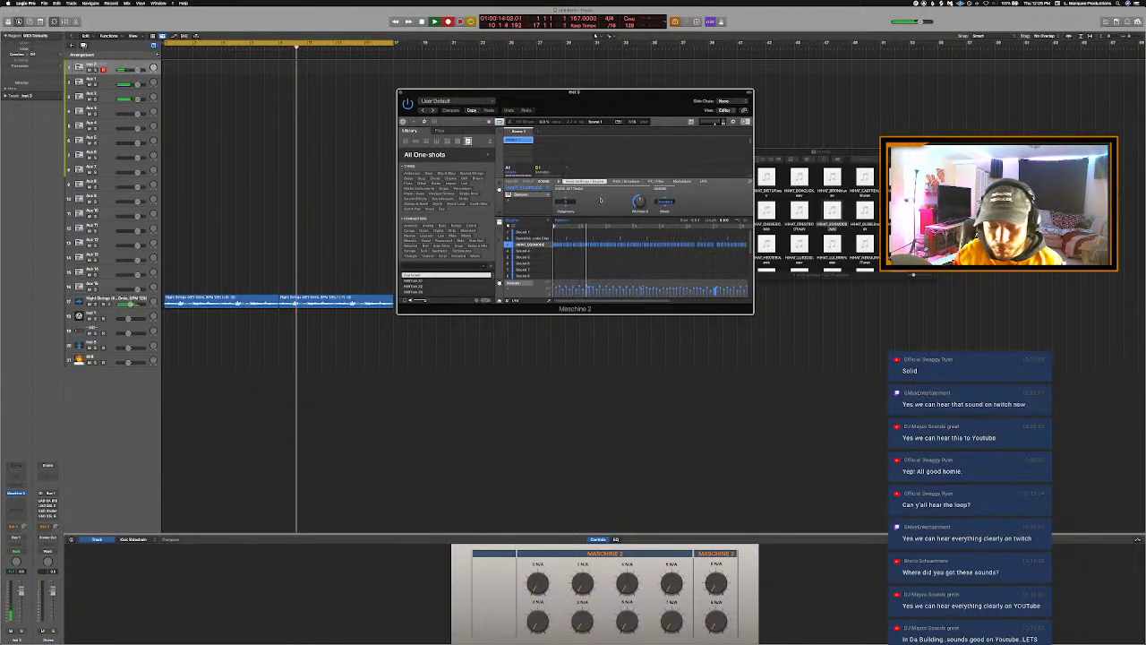
key(space)
Step: Show the recorded hi-hats in Maschine 2's keyboard view and lower the pitch of an early note while checking playback
click(499, 229)
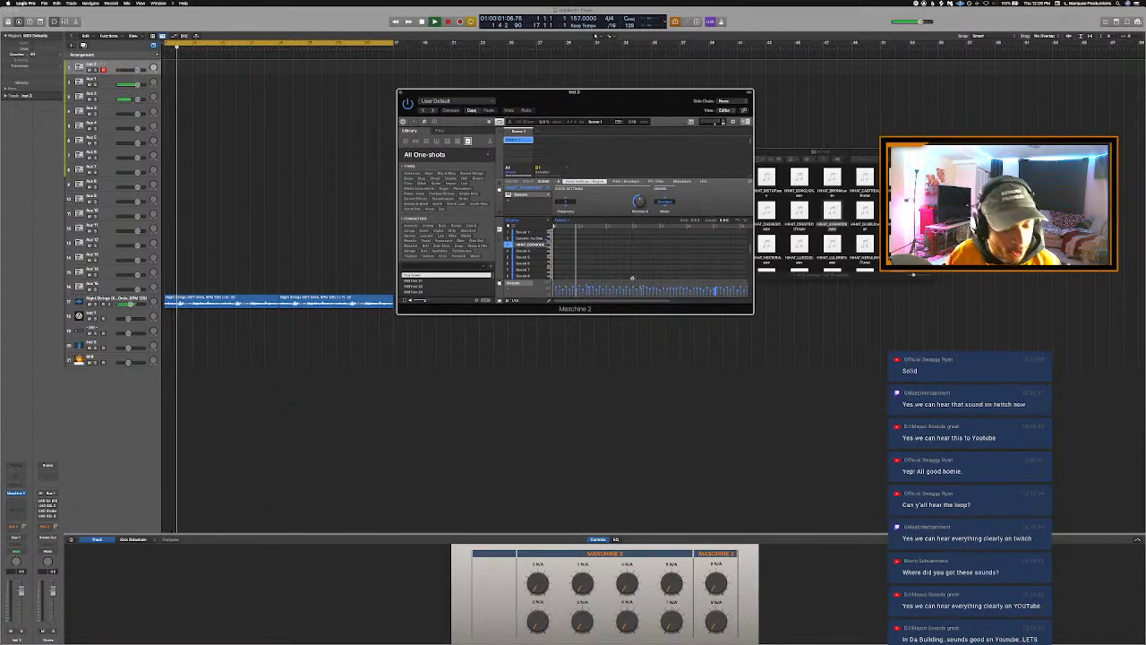
key(r)
key(space)
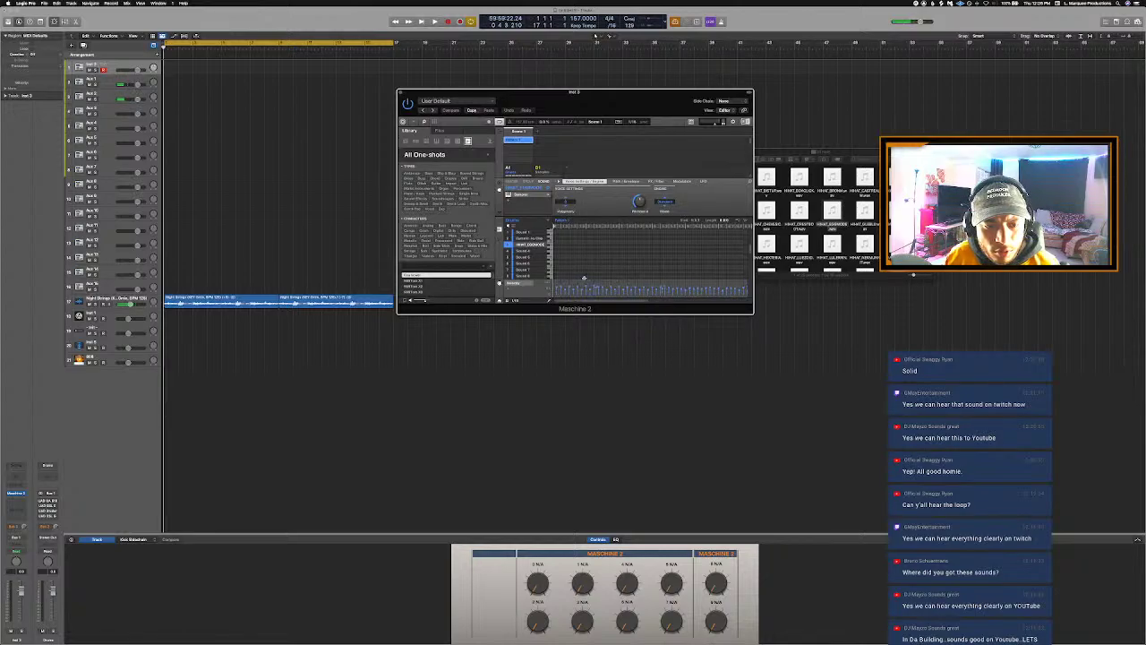
key(space)
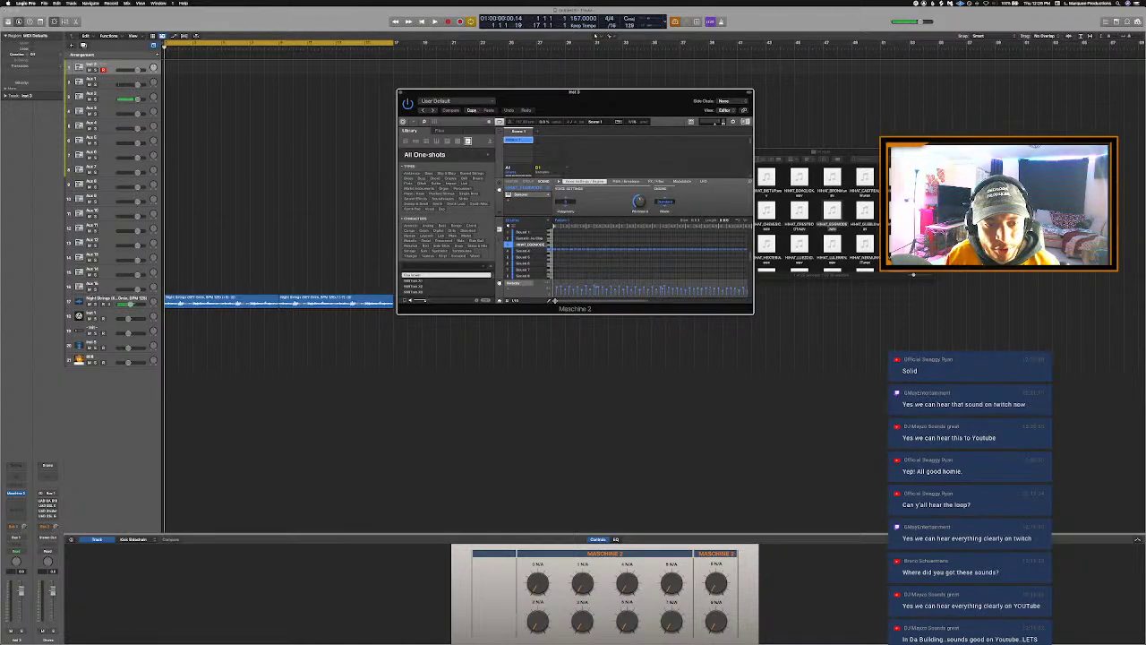
click(578, 246)
key(space)
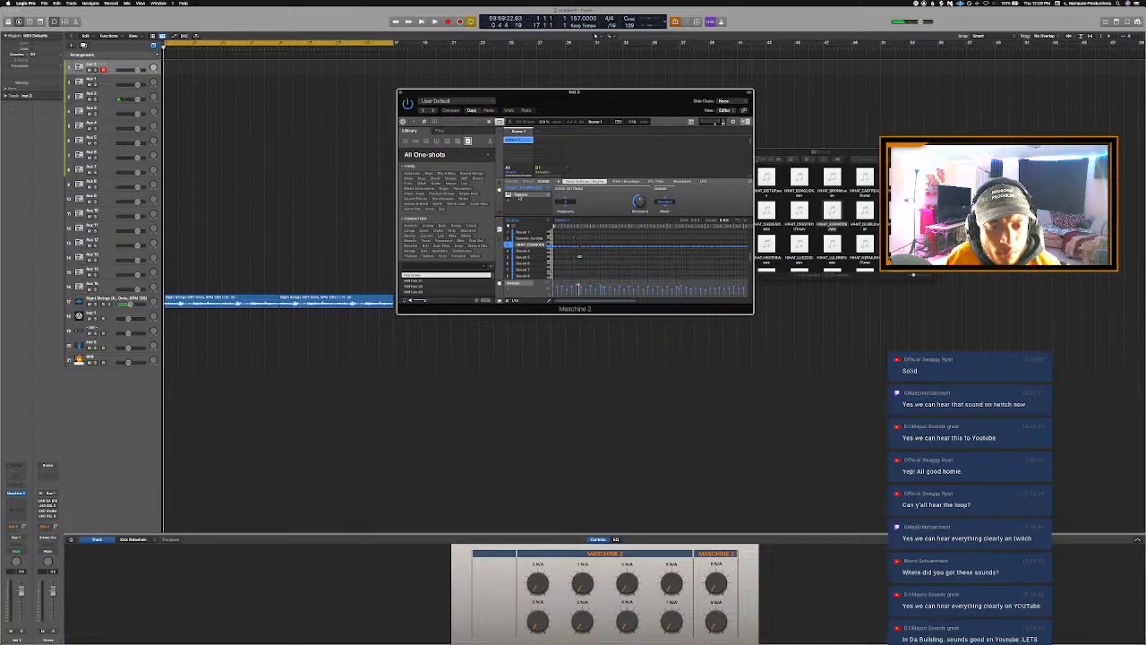
Step: Enlarge the Maschine 2 plug-in window to give the pattern editor more room
click(403, 121)
mouse_move(437, 155)
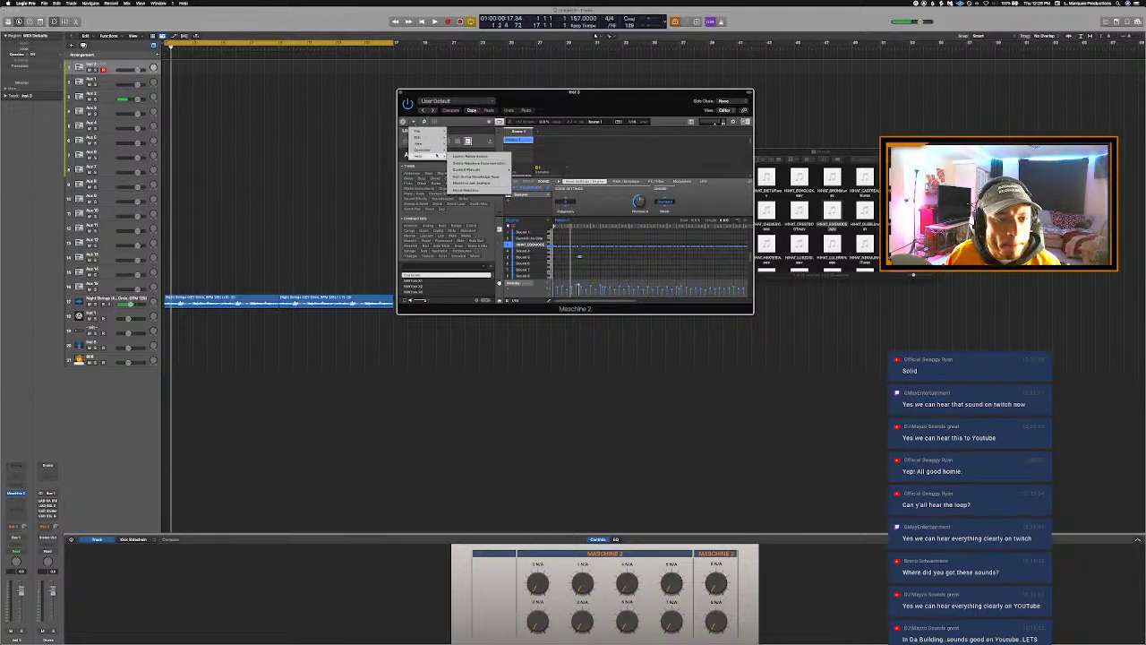
click(457, 183)
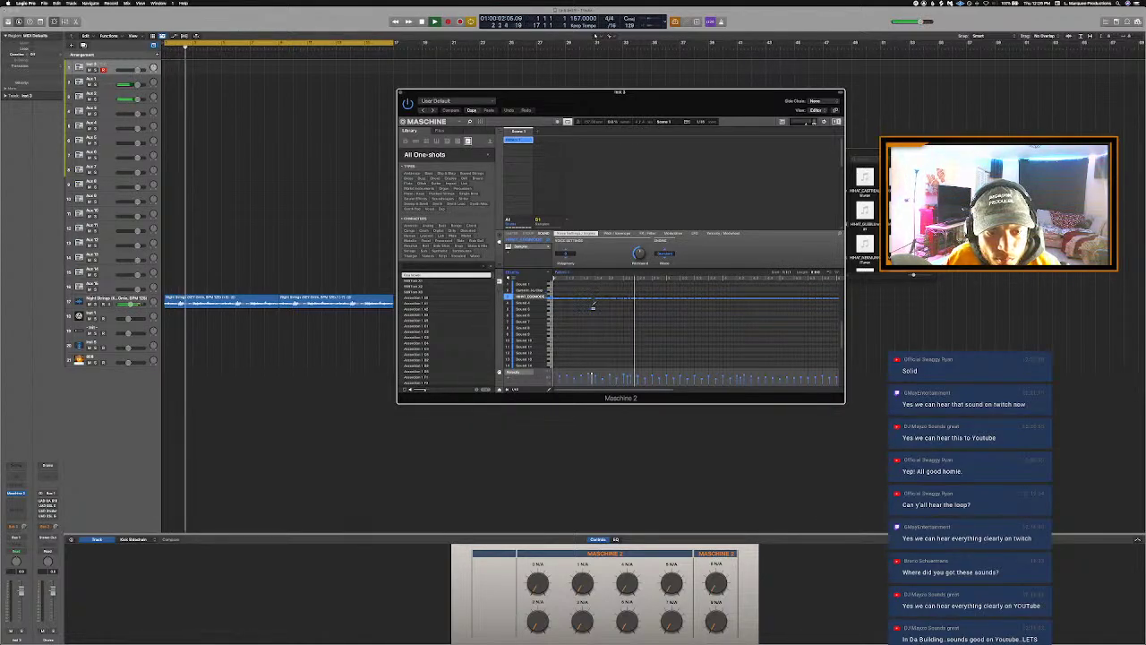
Step: Shift one short run of hi-hat notes down in pitch and the next run up, replaying the pattern's opening between edits
key(Return)
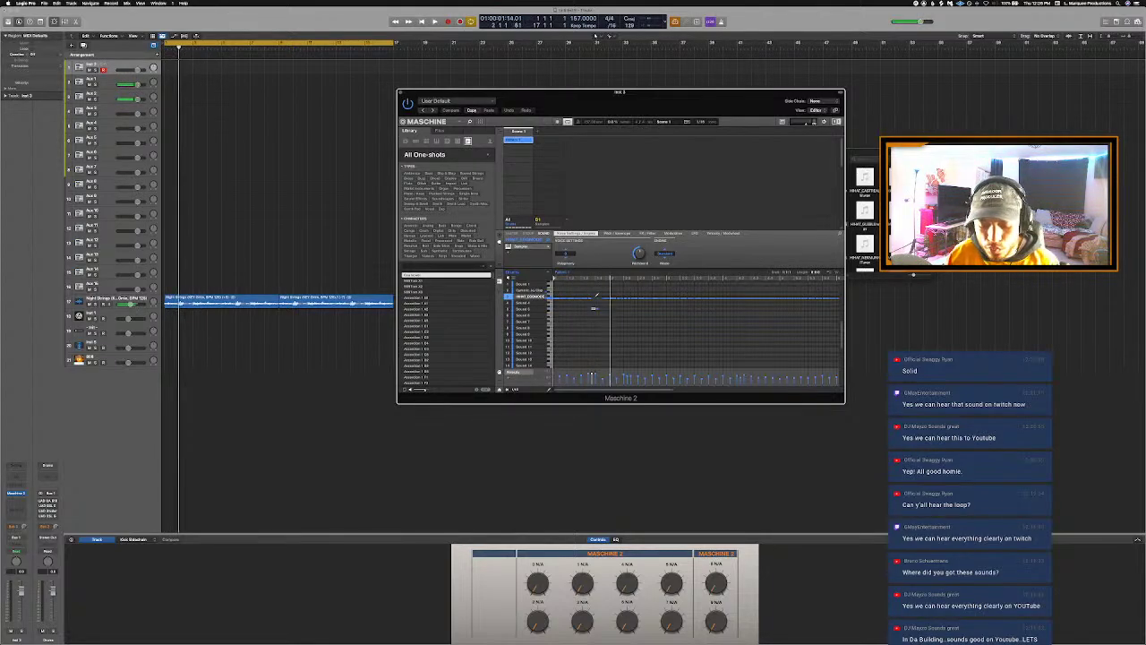
key(space)
key(Return)
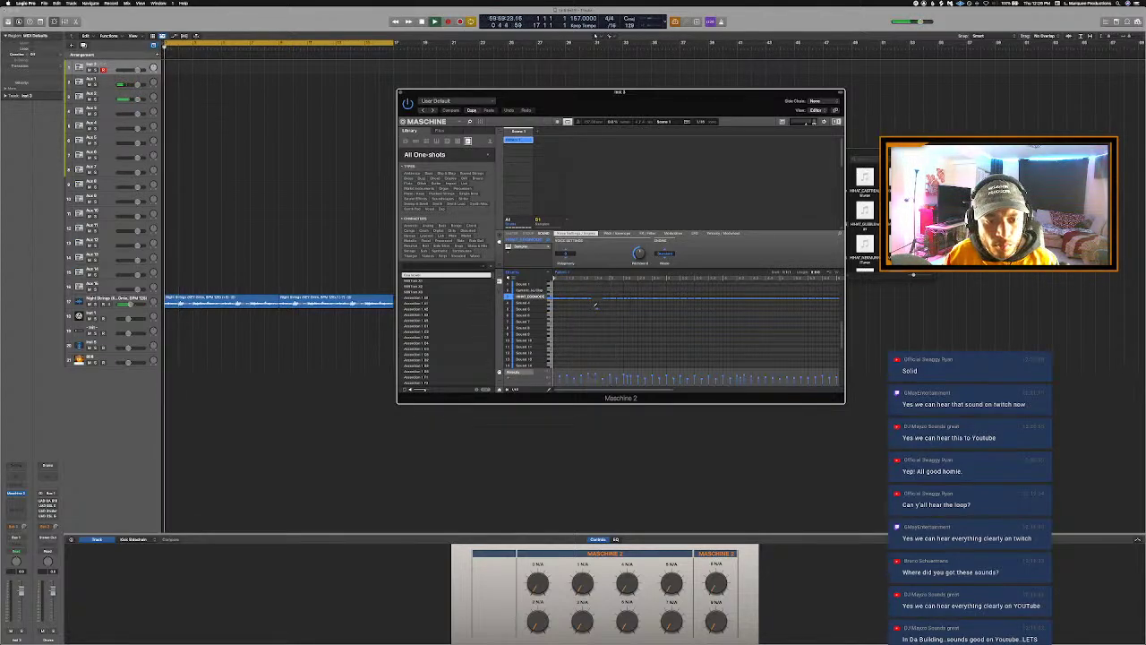
key(space)
key(space)
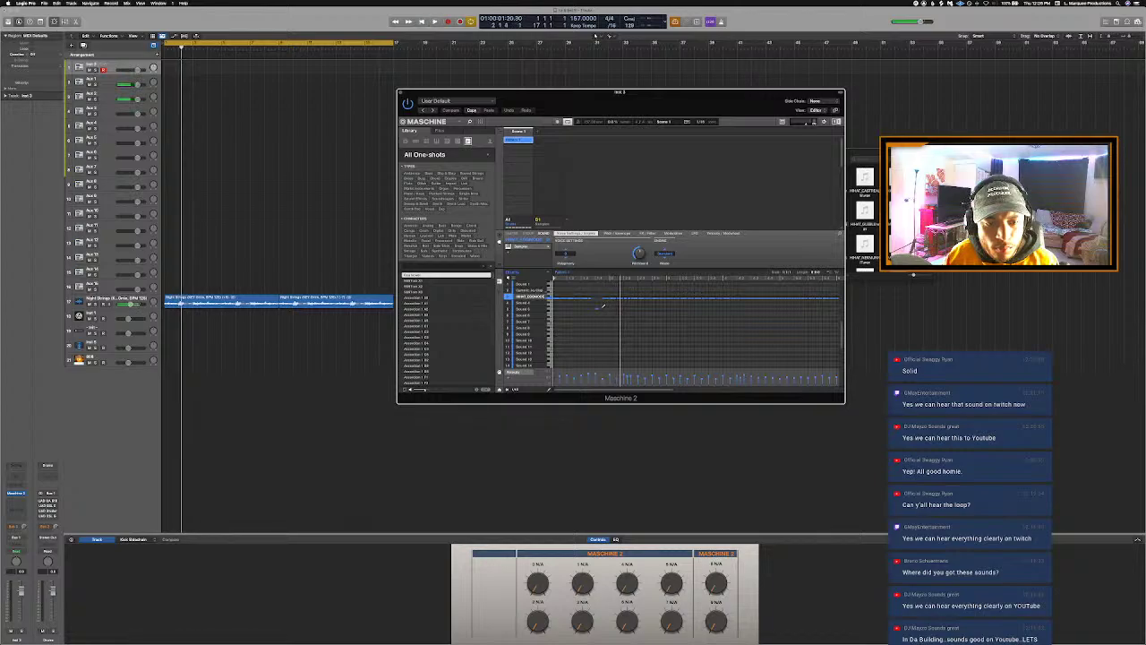
key(space)
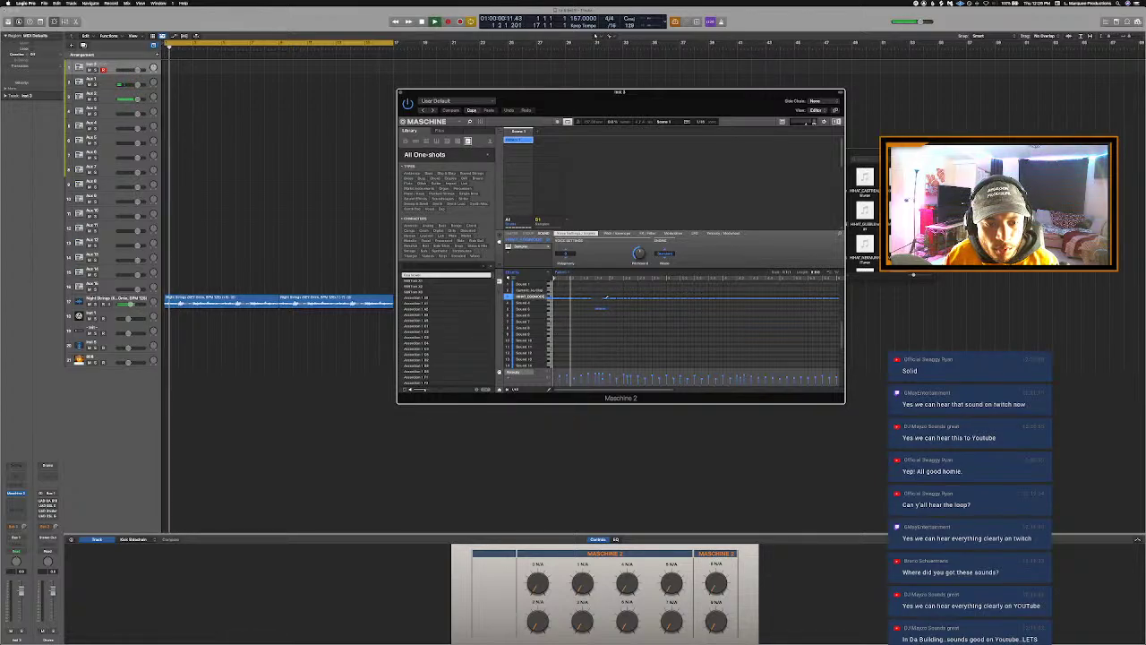
key(space)
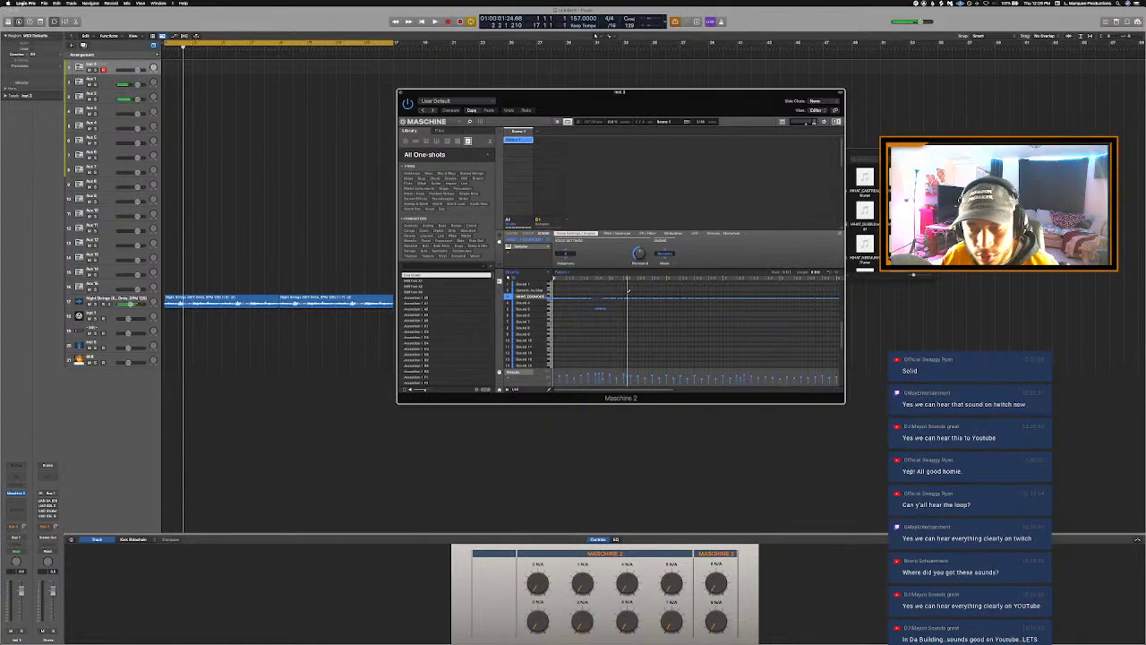
key(space)
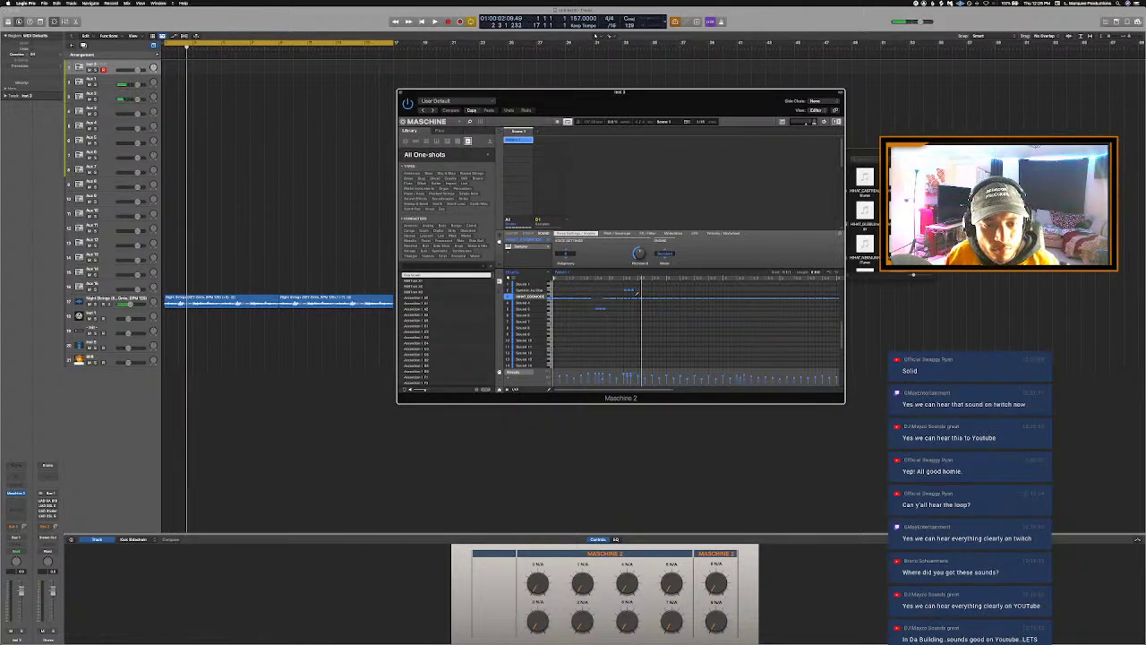
Step: Lower the pitch of the next short group of hi-hat notes while checking playback
key(space)
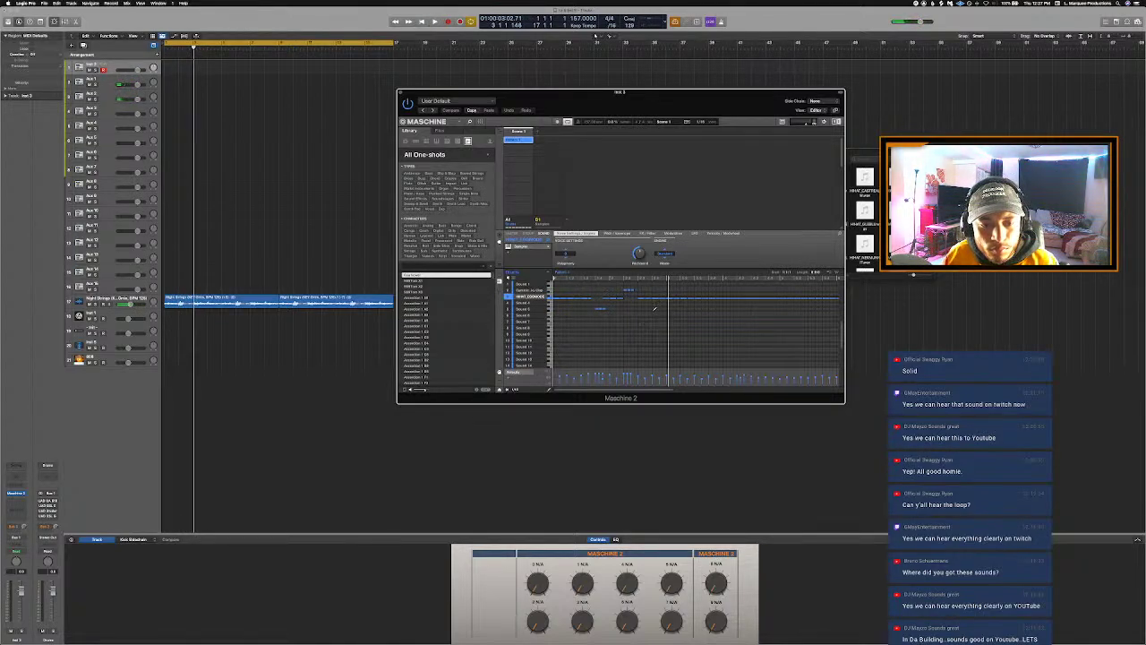
key(space)
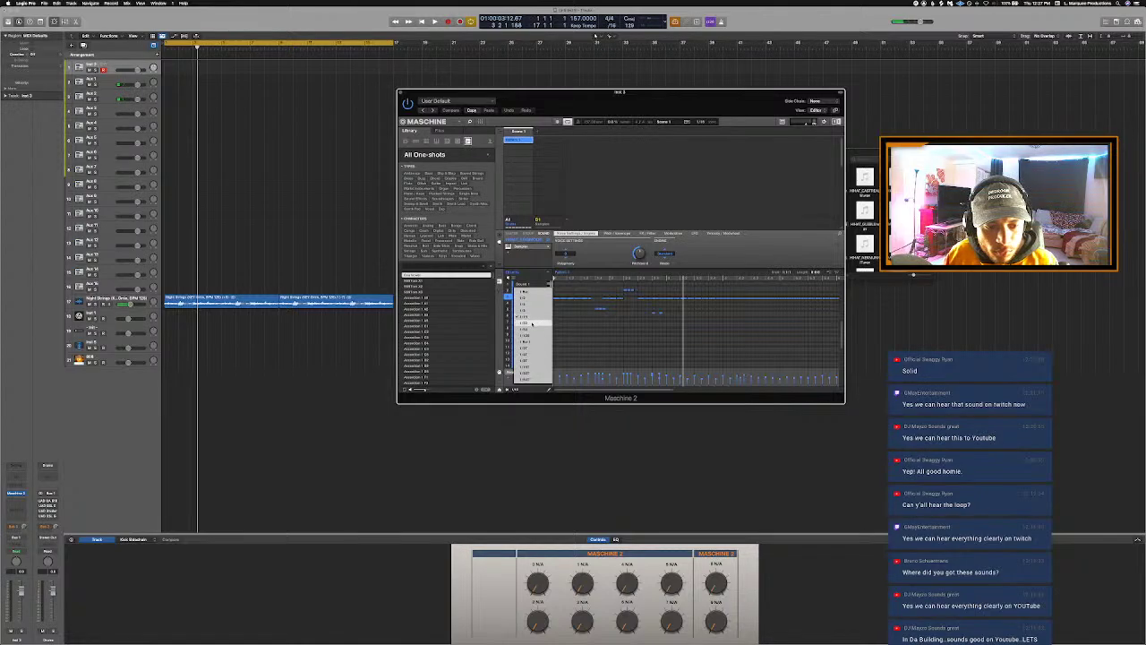
Step: Set the note grid to 1/32 and add a fast hi-hat roll at a raised pitch, checking it against playback
click(532, 323)
key(space)
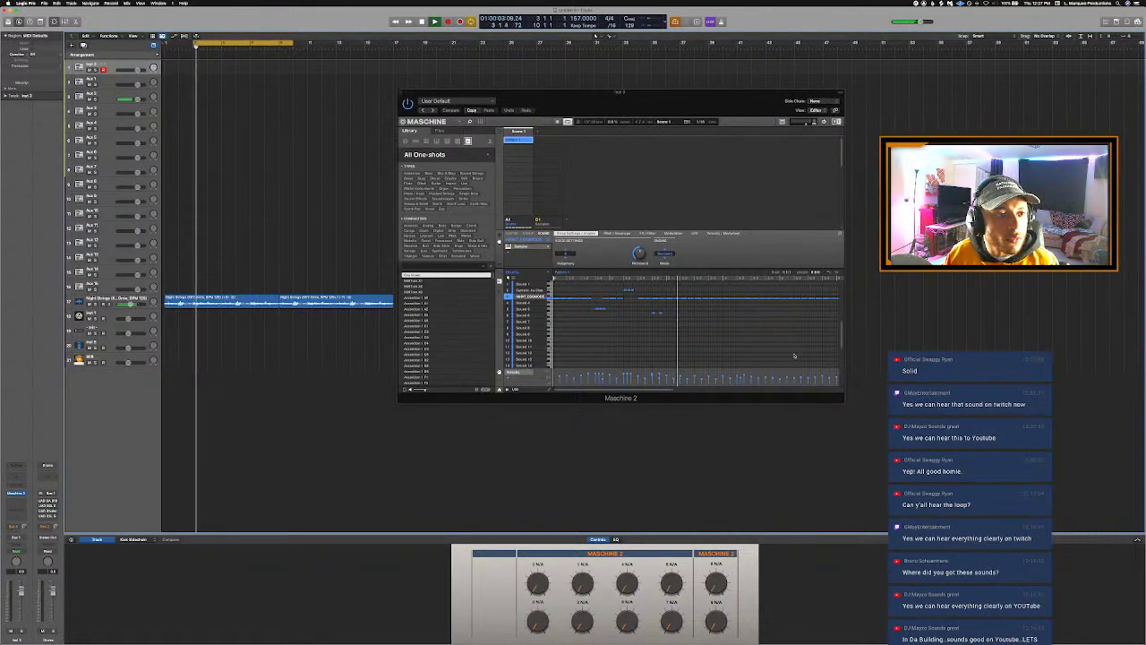
click(547, 395)
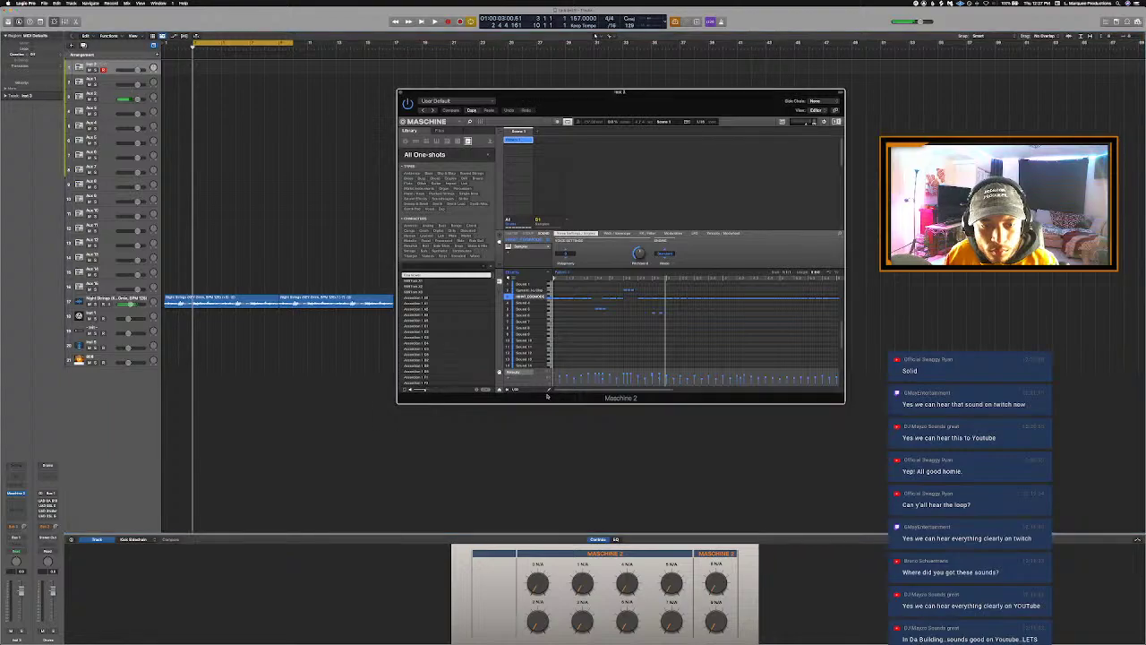
key(space)
key(space)
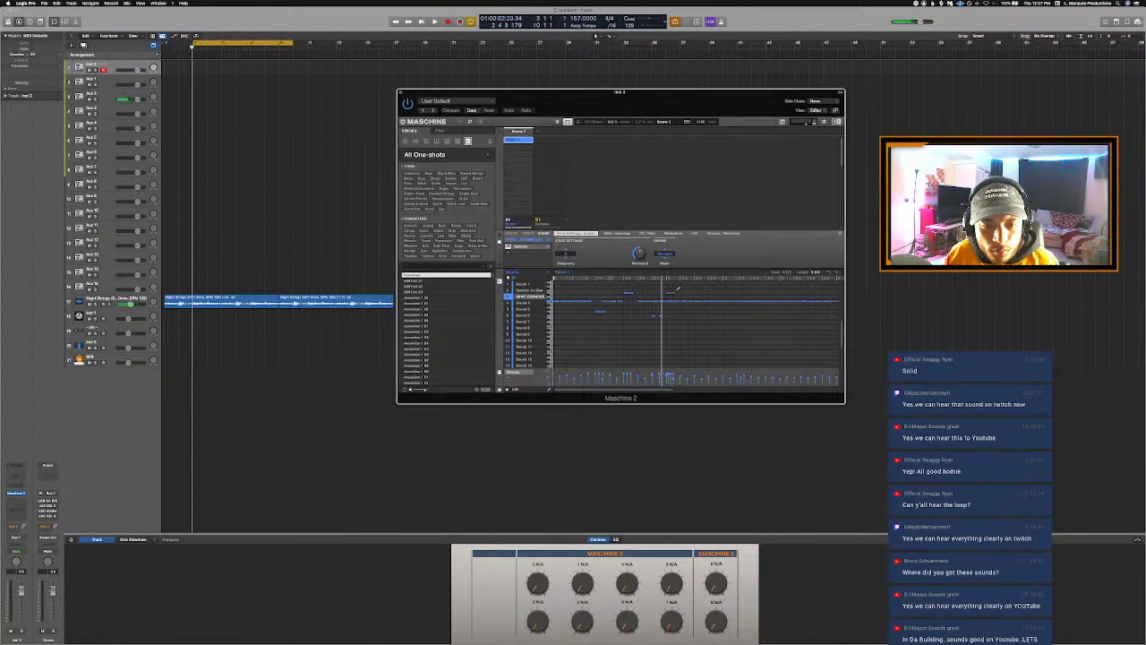
key(space)
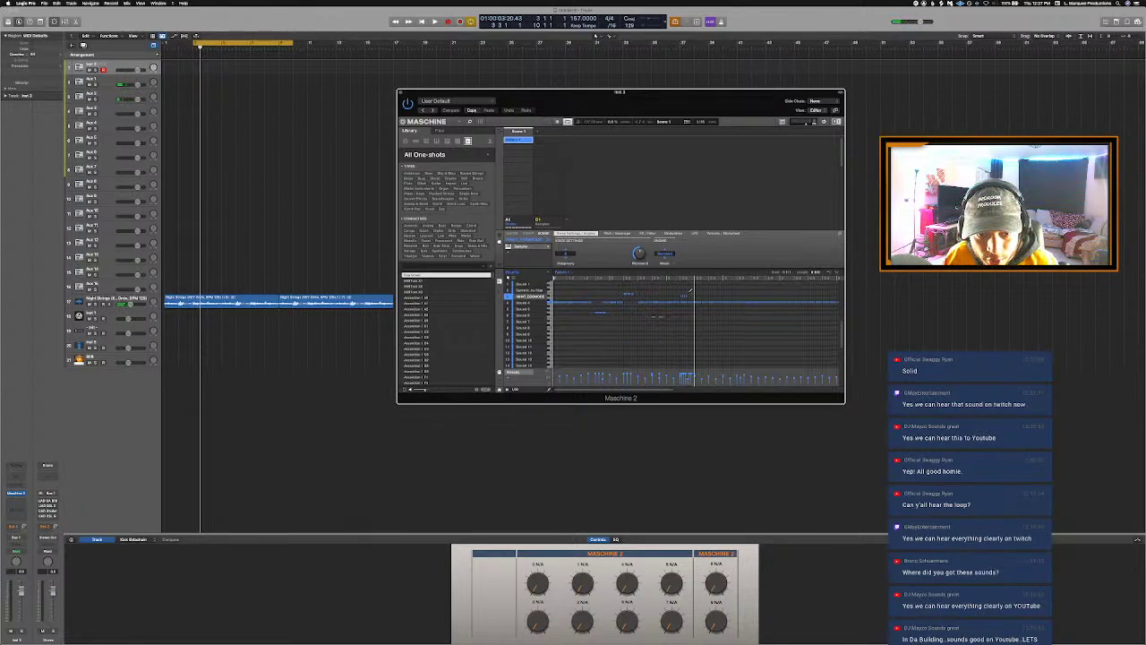
key(space)
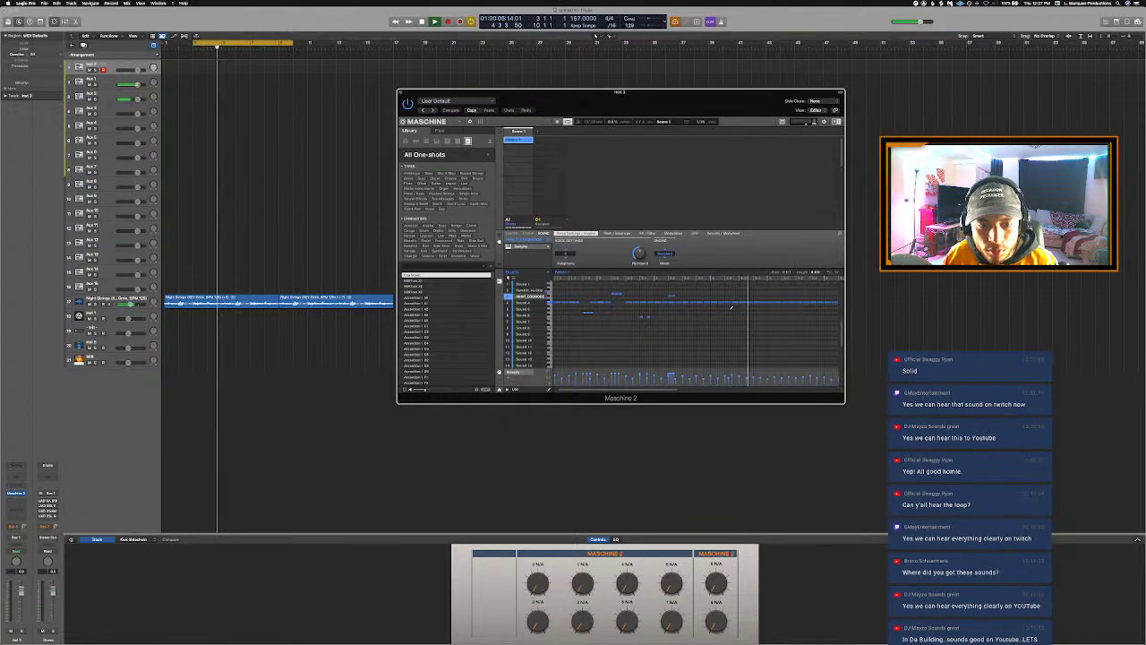
Step: Return the note grid to 1/16, raise one hi-hat run after the roll and lower the following run, replaying between edits
click(515, 390)
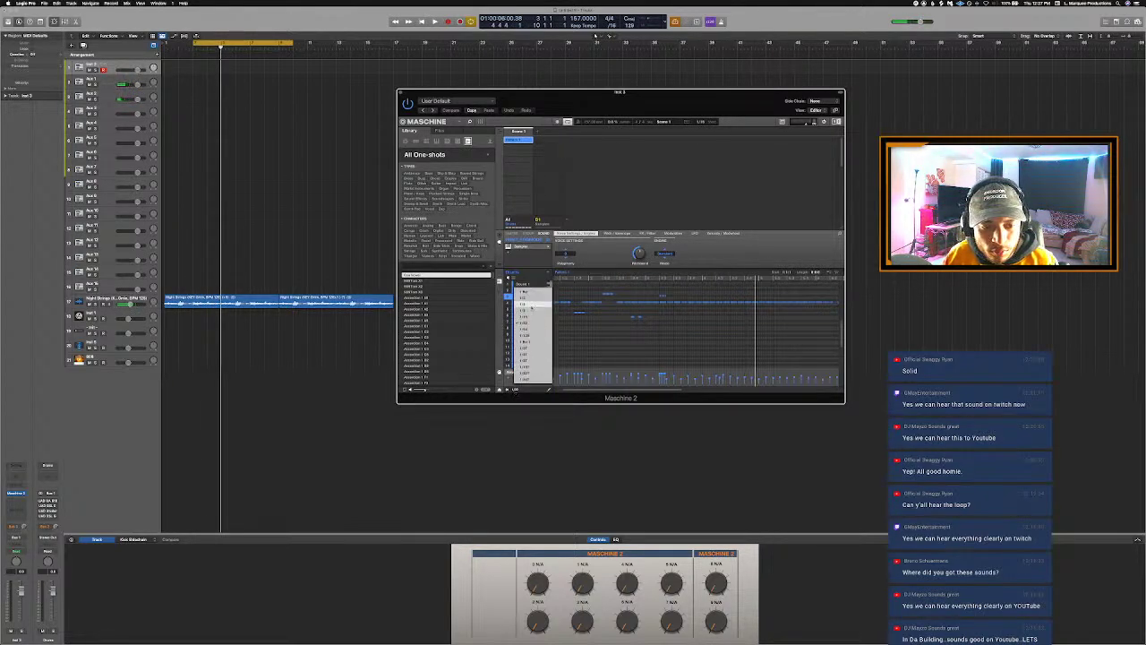
click(530, 316)
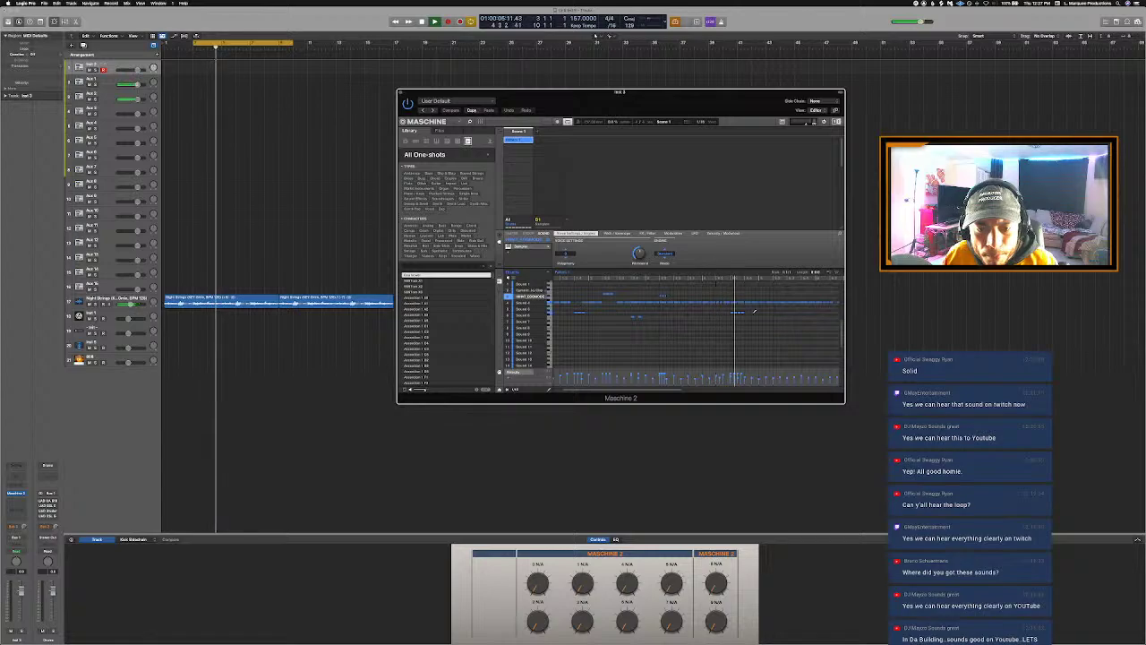
key(space)
key(space)
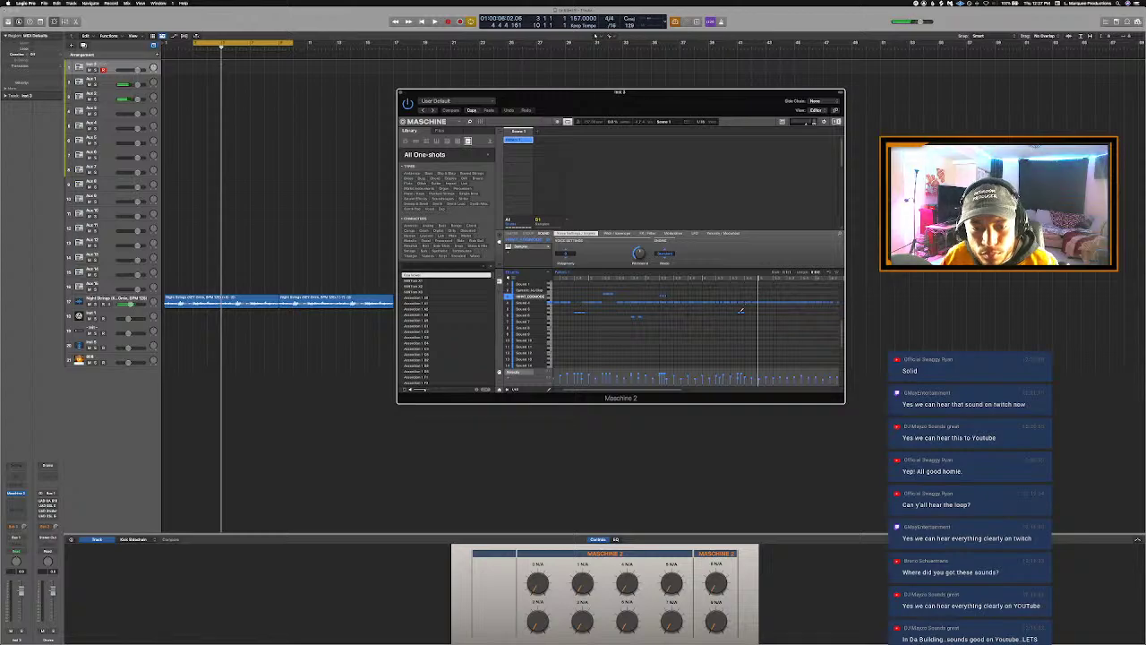
key(space)
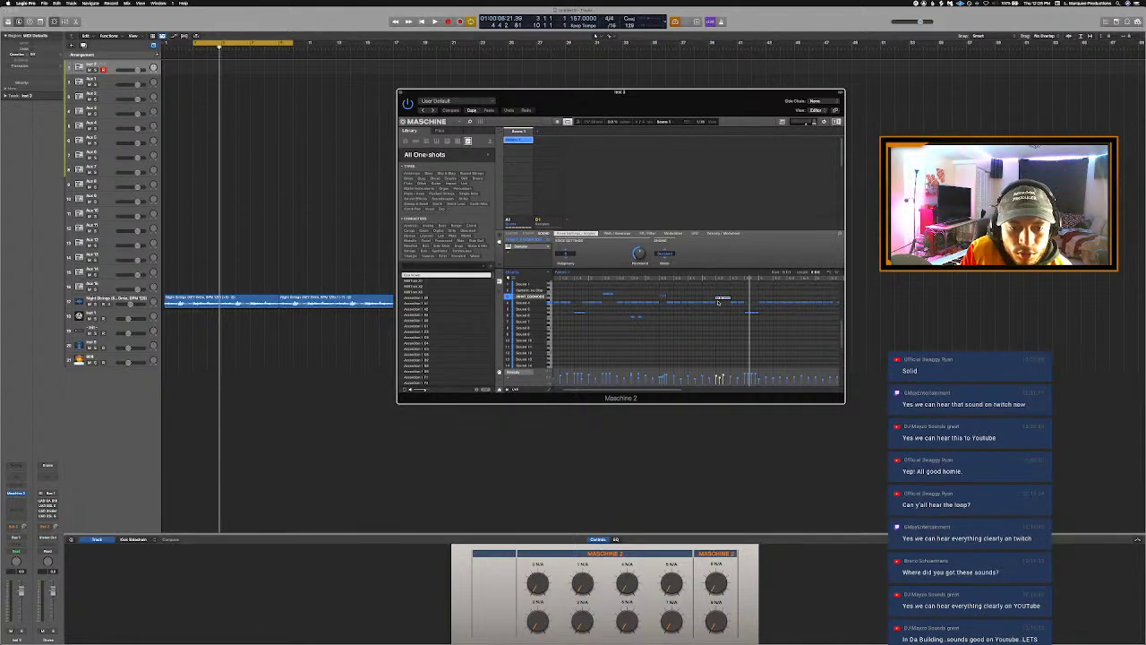
key(space)
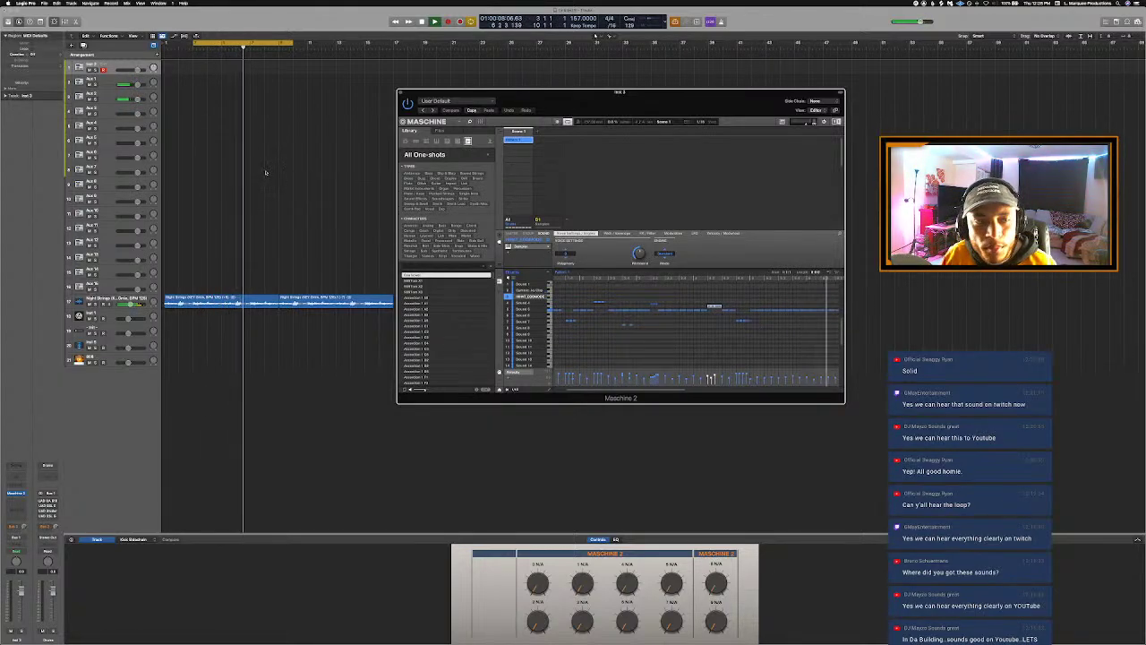
Step: Set Logic's cycle range from bar 5 to bar 9 and play that section to hear the edited hi-hats
key(space)
click(230, 41)
drag(226, 43, 275, 44)
key(space)
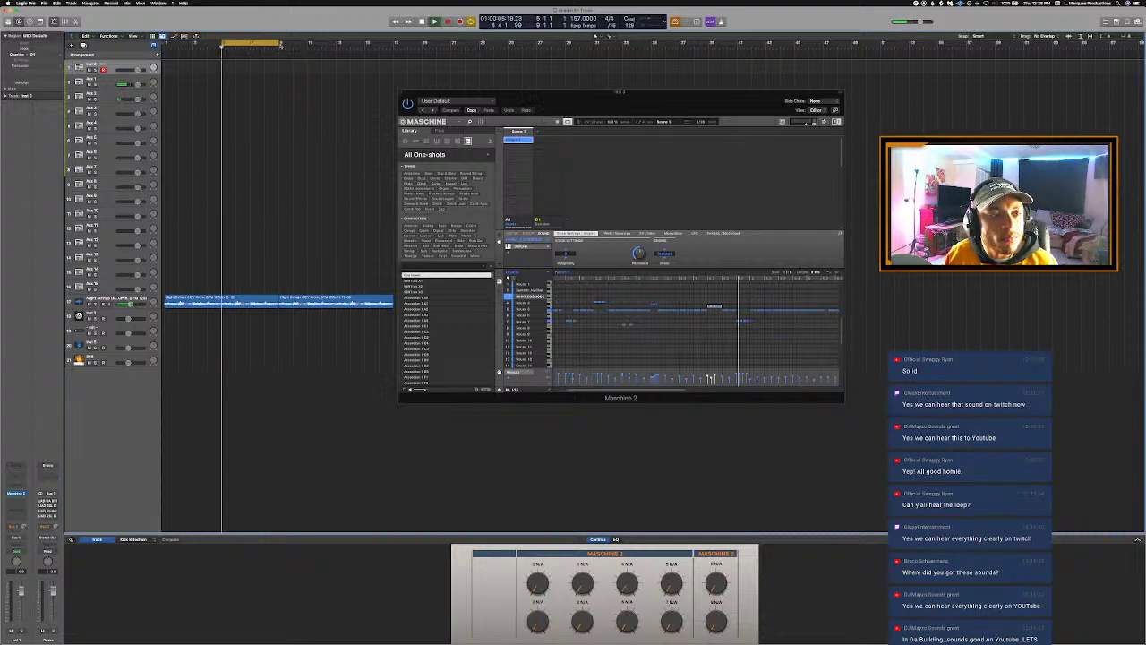
key(space)
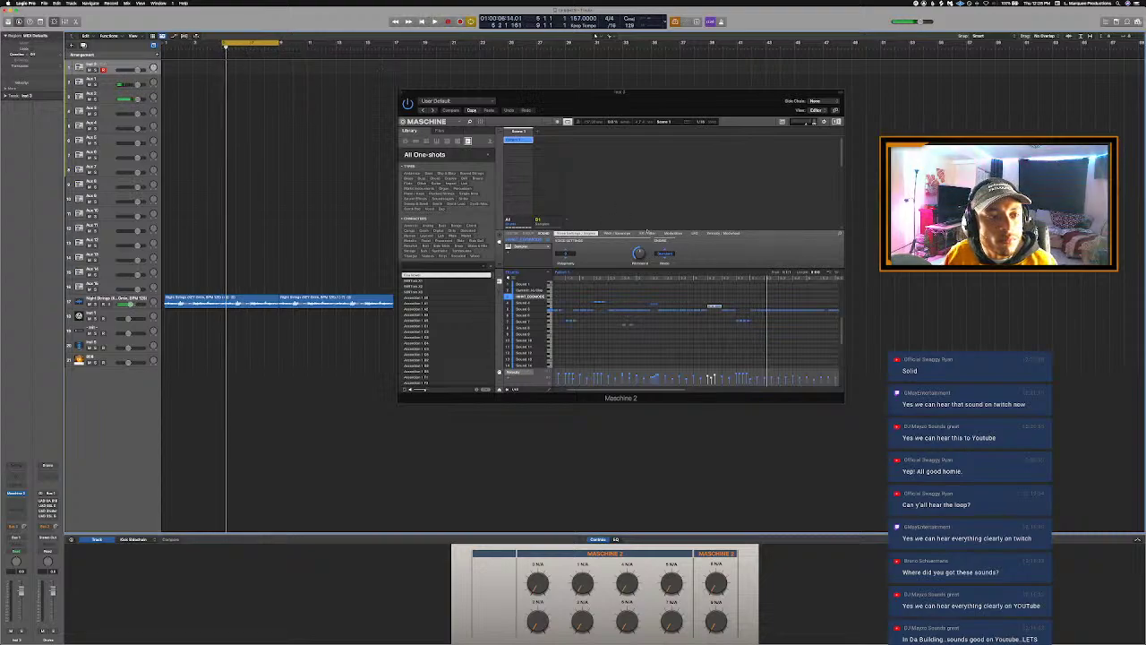
Step: Alternately raise and lower the next four short hi-hat runs in the pattern's second half, replaying between edits
click(773, 311)
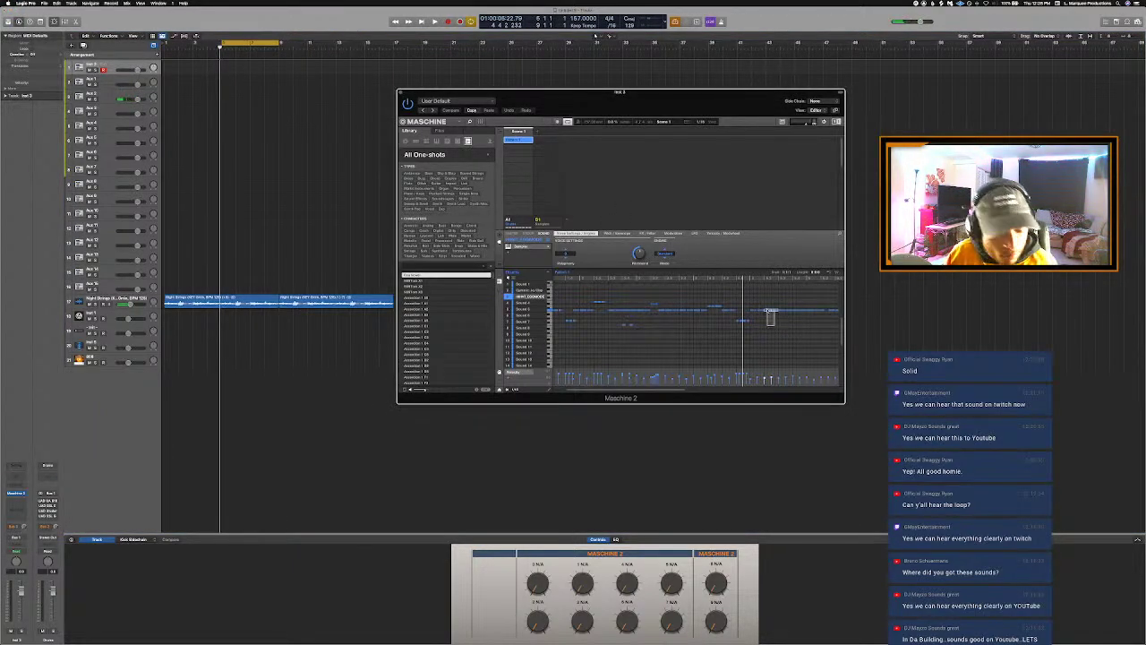
key(space)
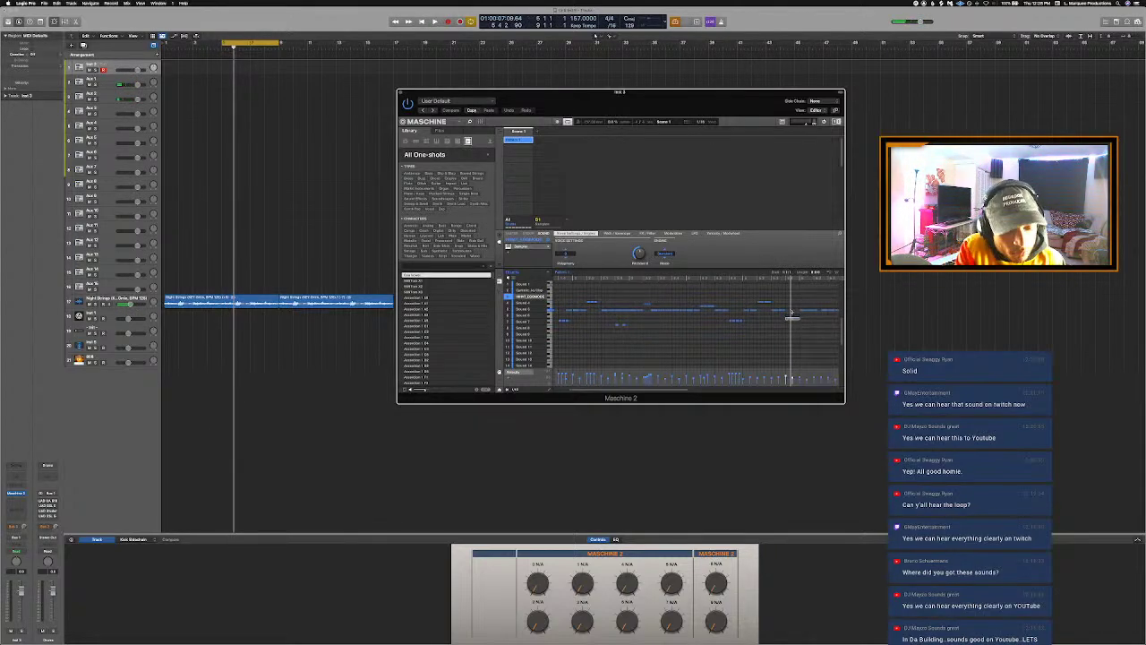
key(space)
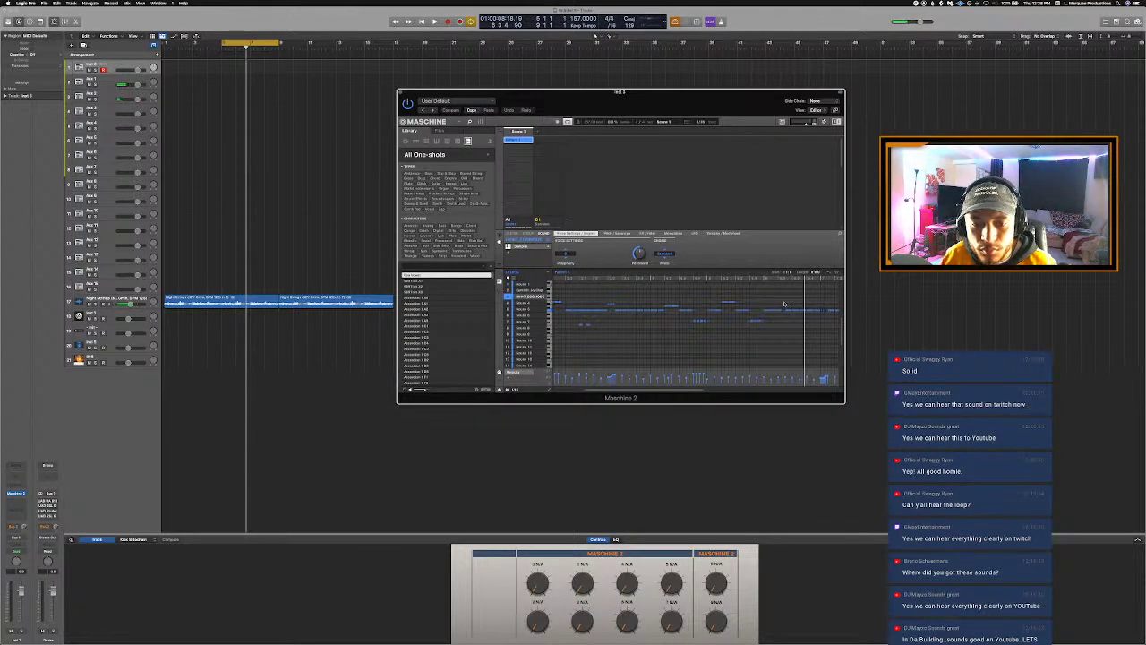
key(space)
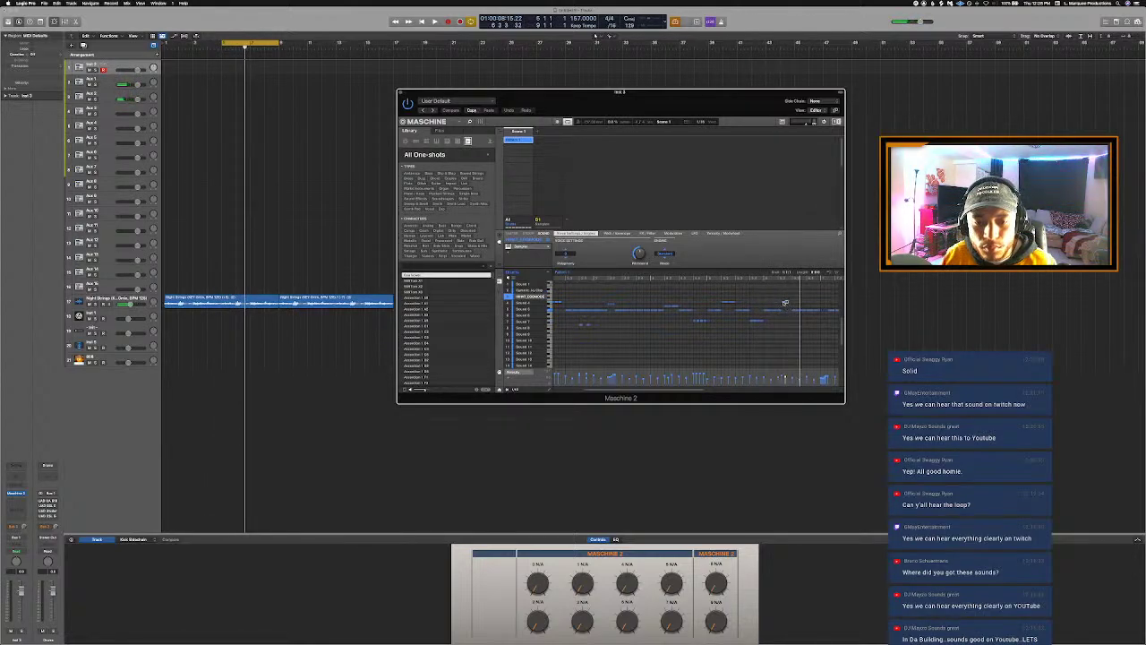
key(space)
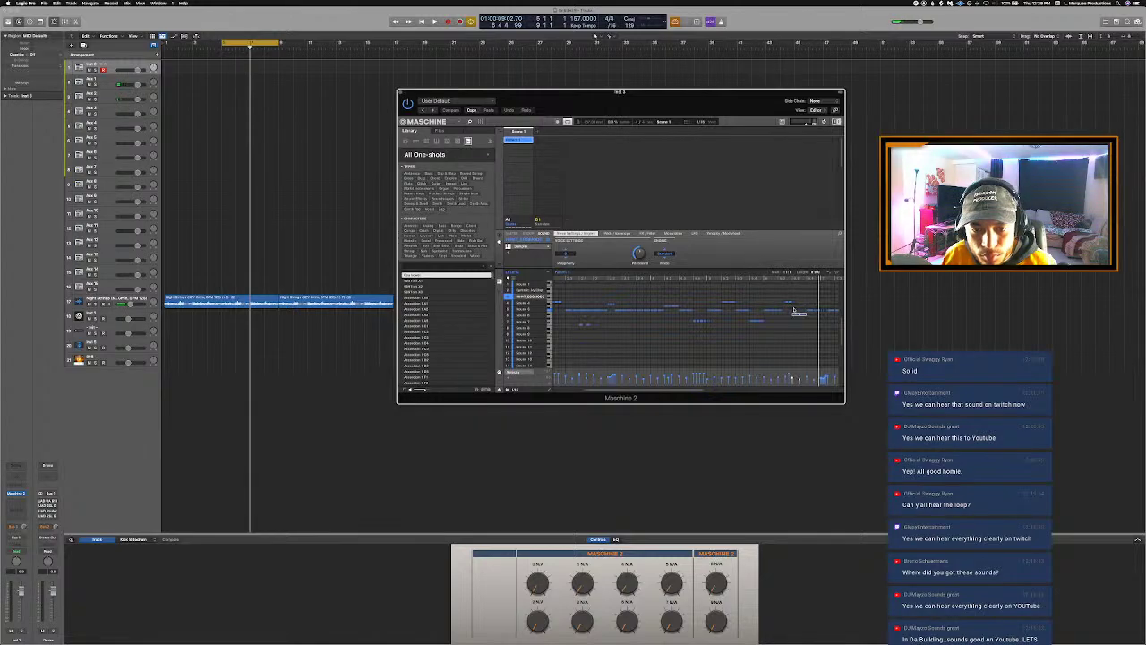
key(space)
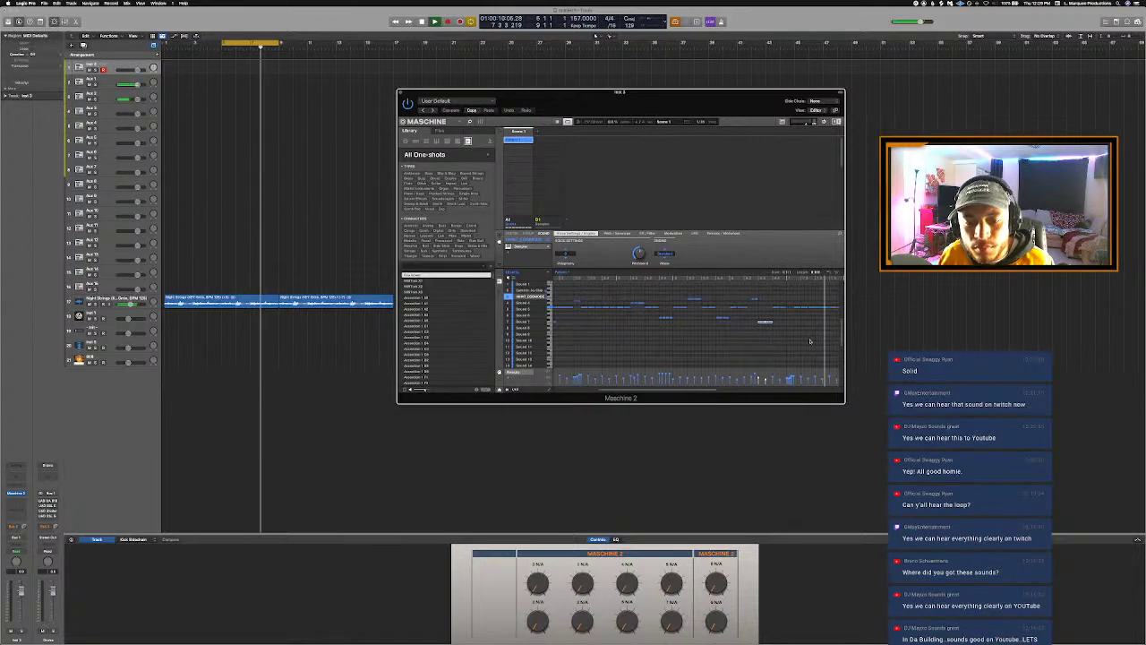
Step: Raise a hi-hat run near the pattern's end and lower the last notes, checking playback of the final bars
key(space)
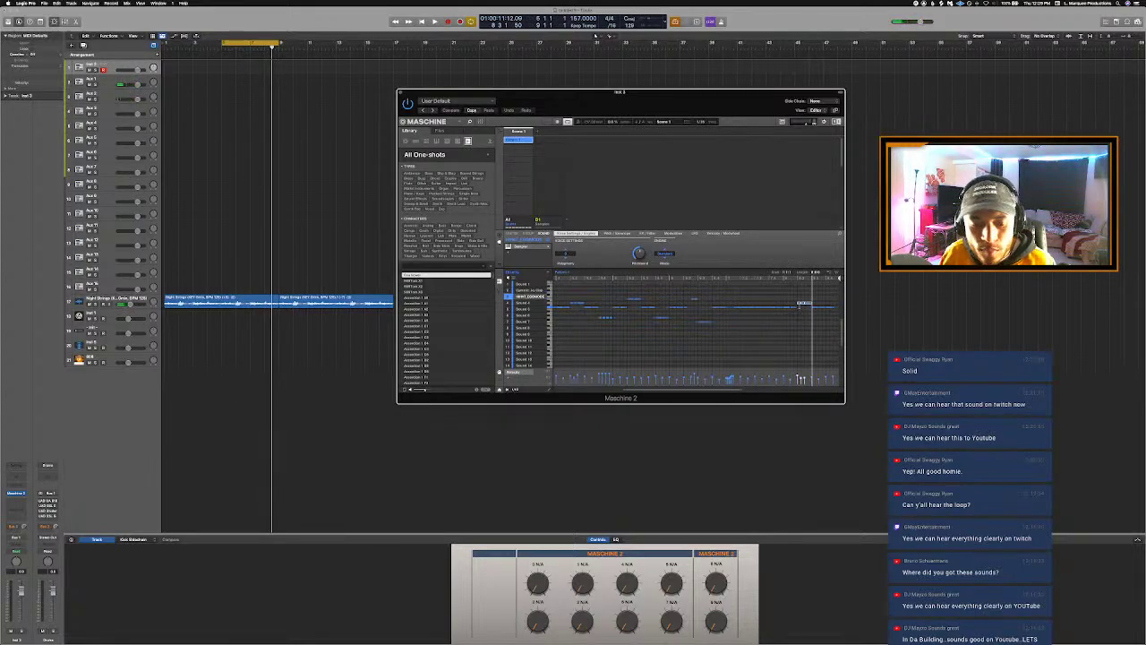
key(space)
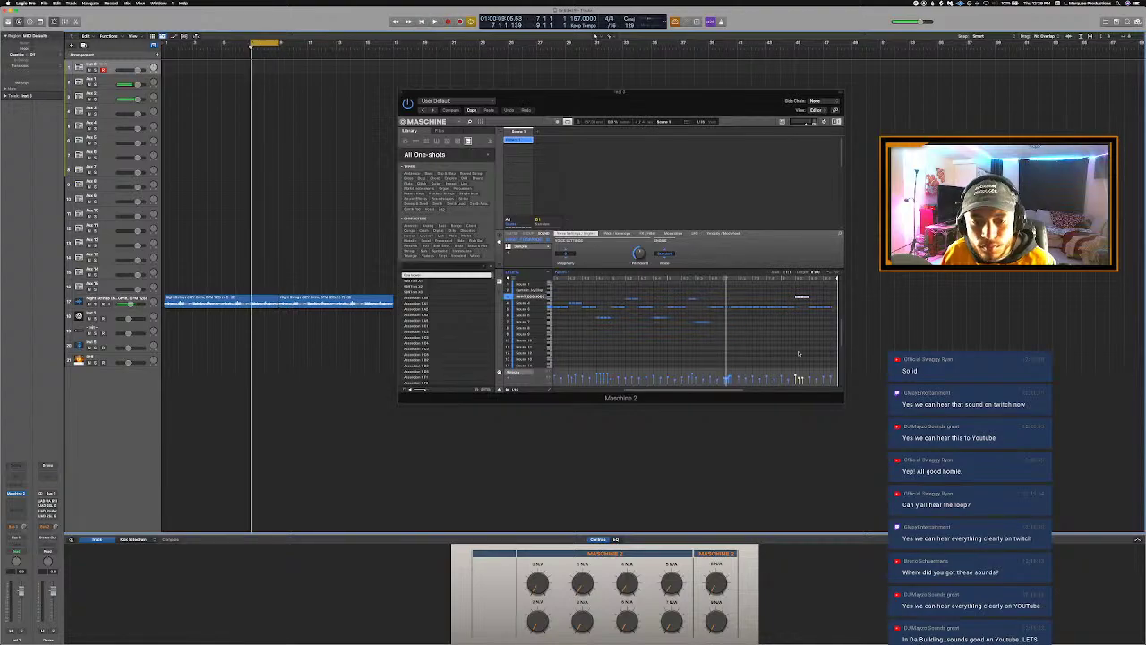
click(809, 308)
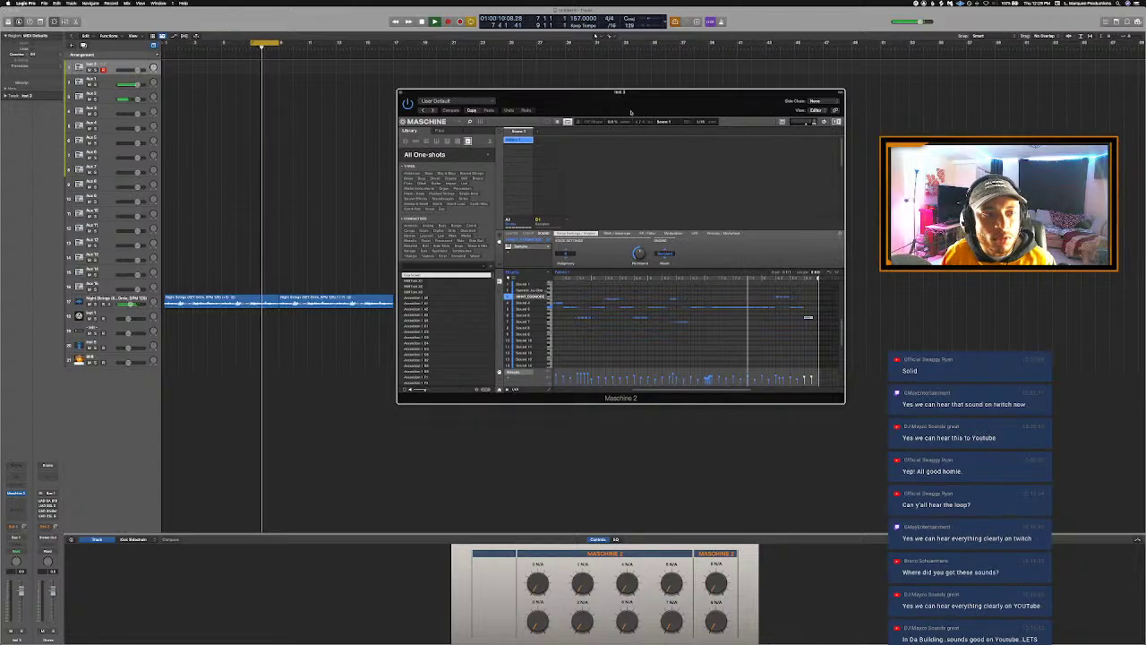
Step: Move the Maschine window aside, extend the cycle range from bar 1 to bar 17, and bring the window back up
drag(630, 112, 704, 239)
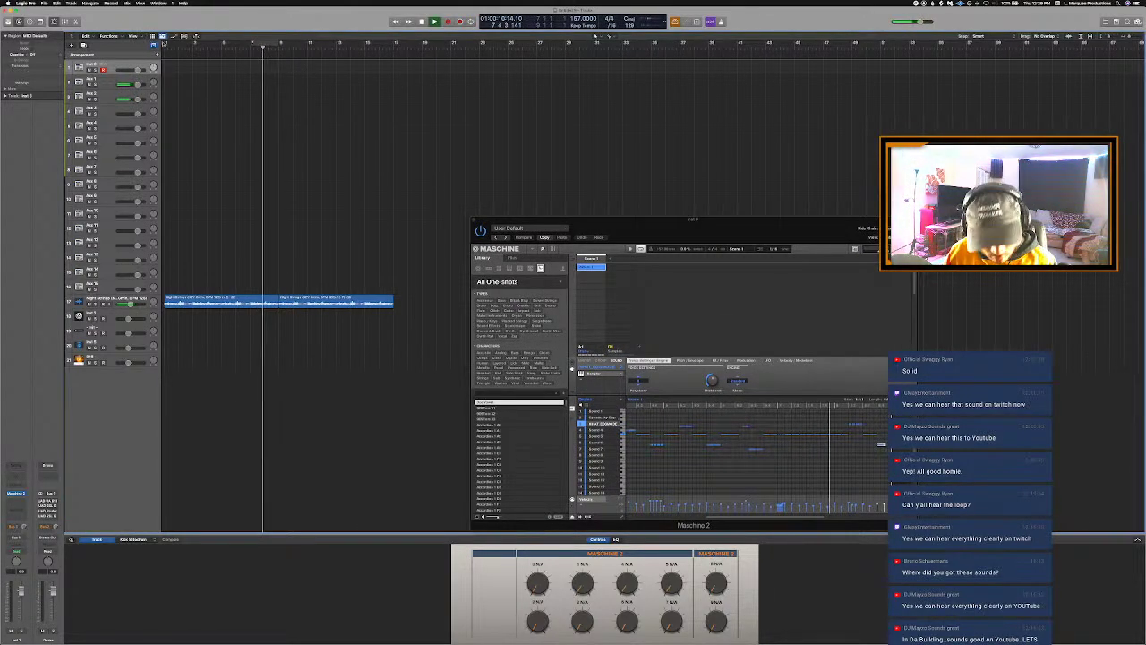
drag(164, 43, 395, 105)
drag(726, 230, 640, 111)
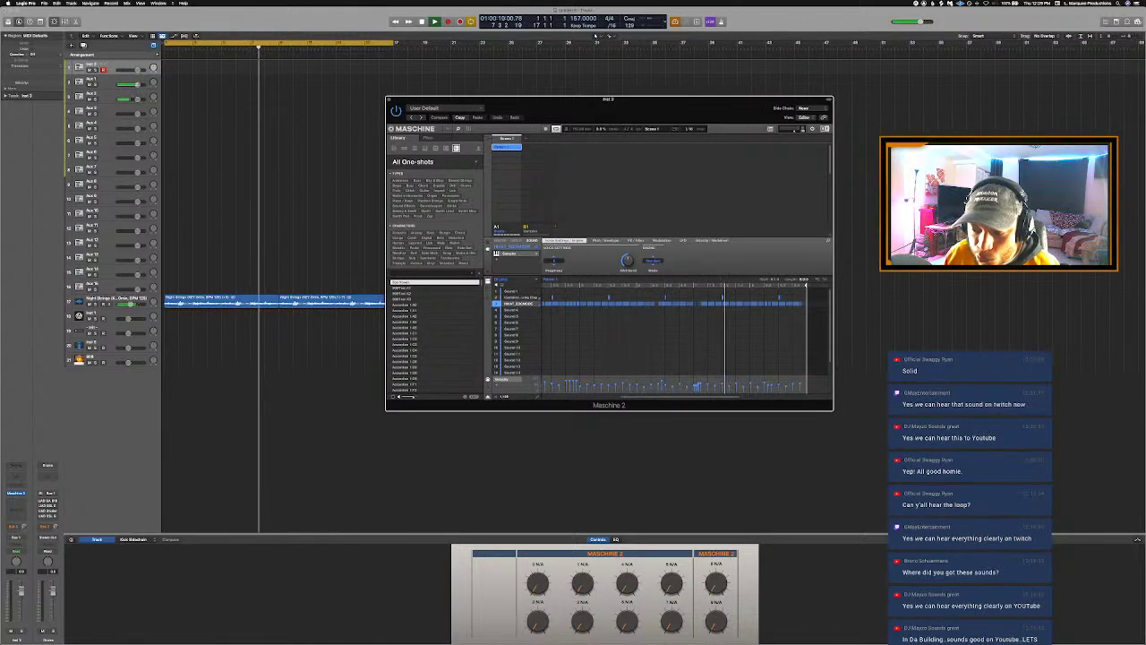
Step: Switch to Finder, leave the hi-hat samples and open the drum kit's Snares folder
key(super+Tab)
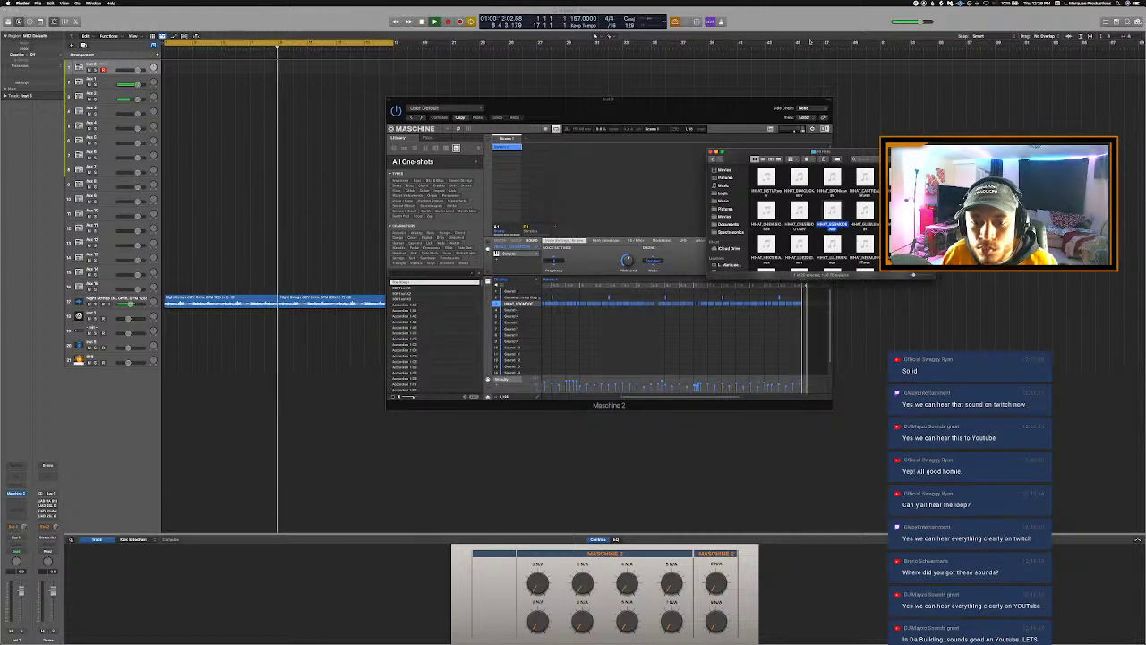
key(super+Up)
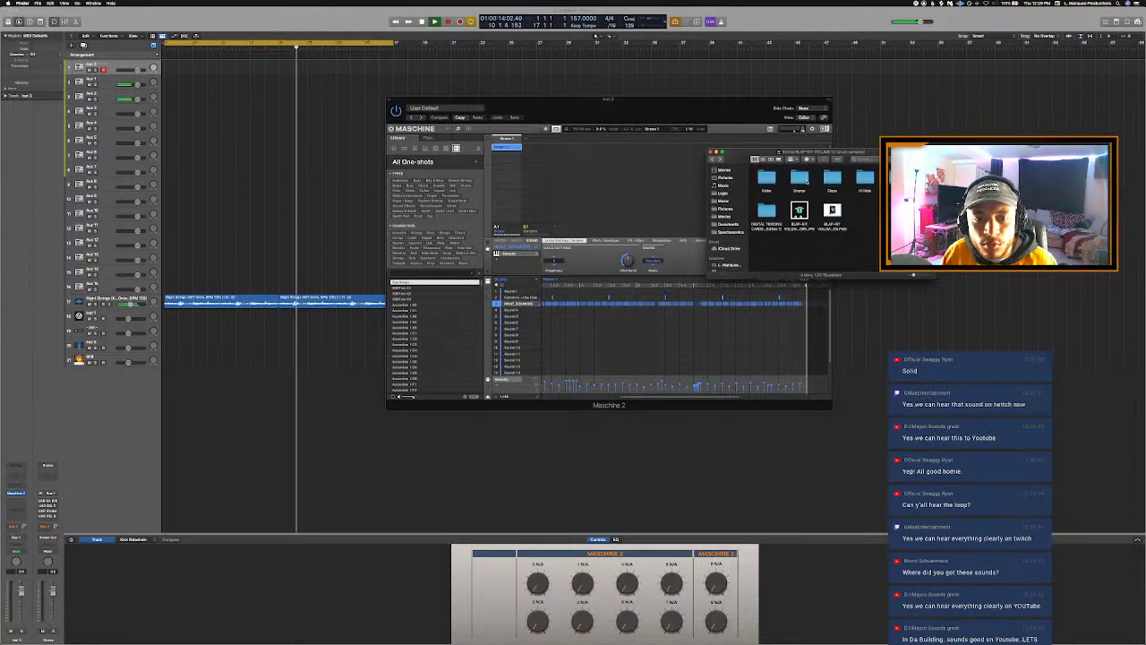
key(Left)
key(Left)
key(super+Down)
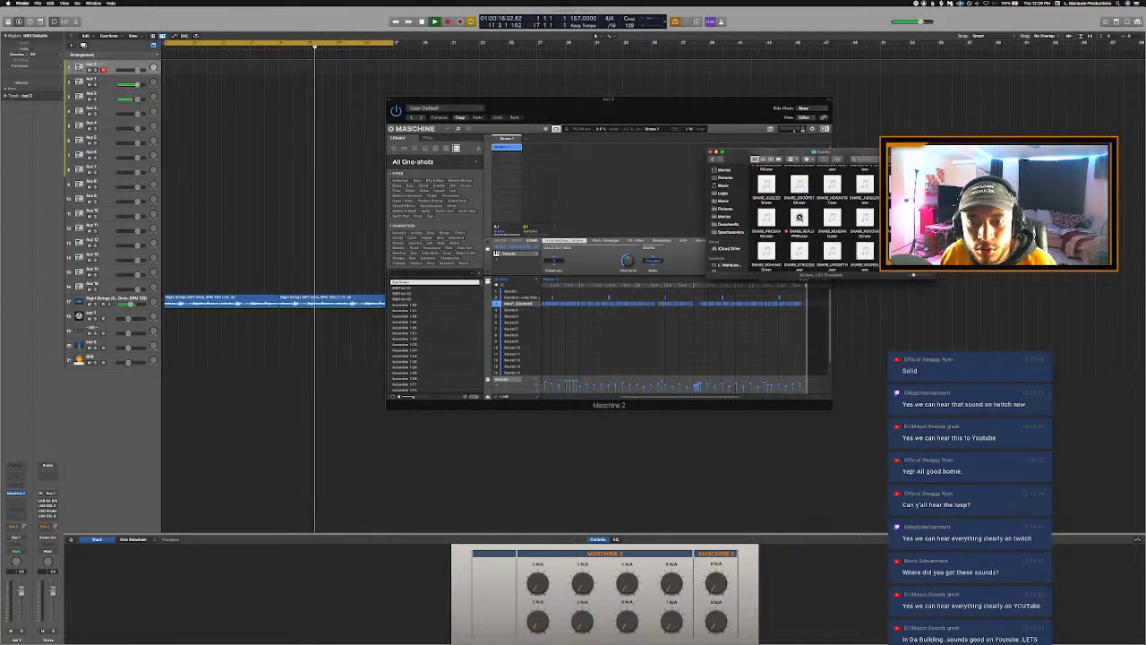
Step: Audition several snare samples from the folder against the playing beat
click(799, 217)
click(832, 218)
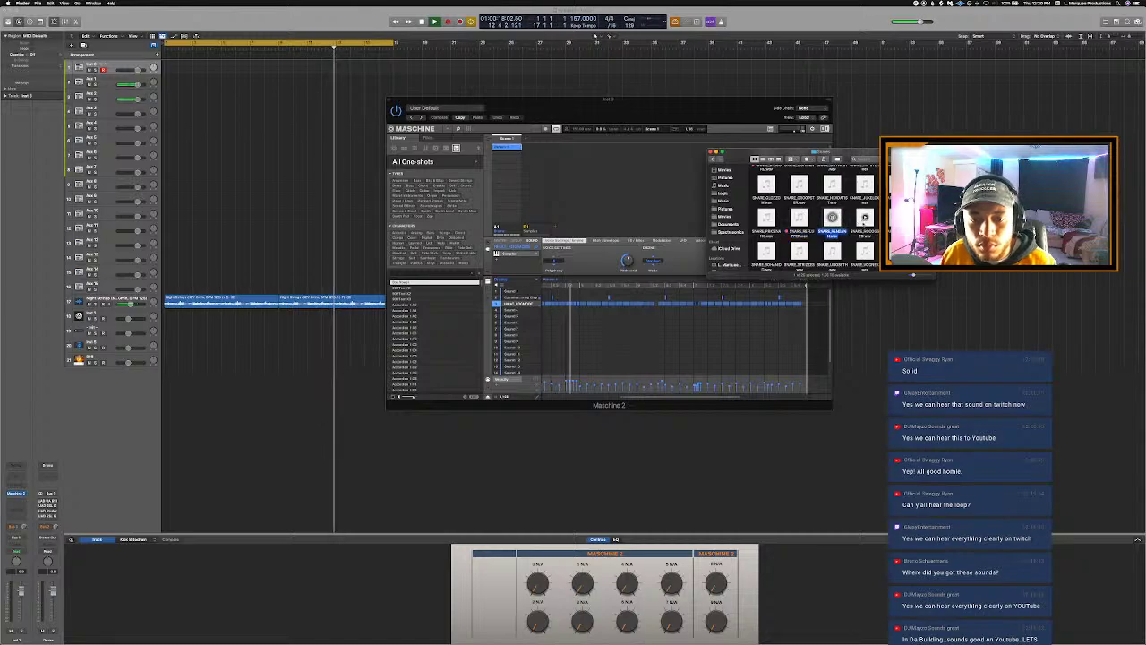
click(865, 217)
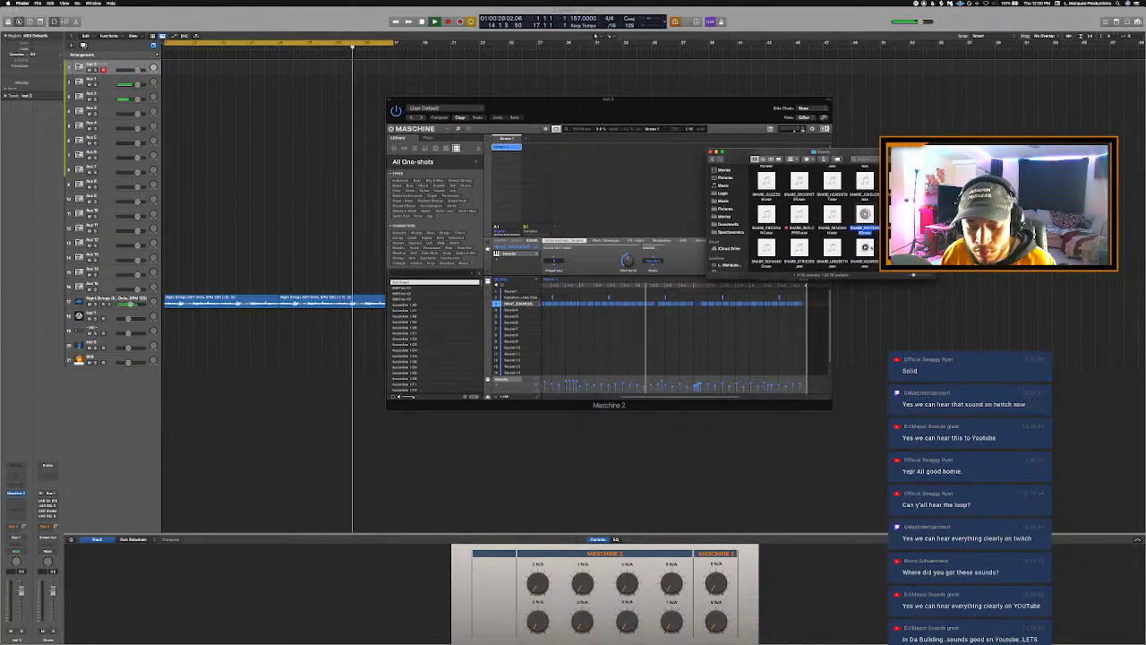
click(866, 248)
click(898, 248)
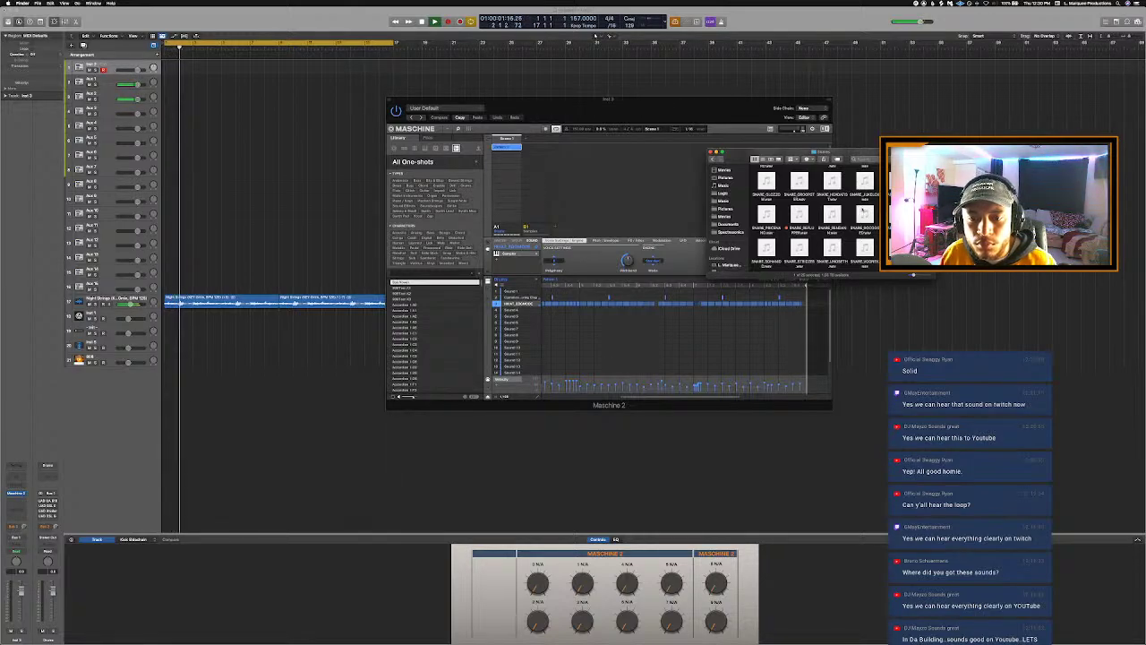
click(865, 215)
click(865, 182)
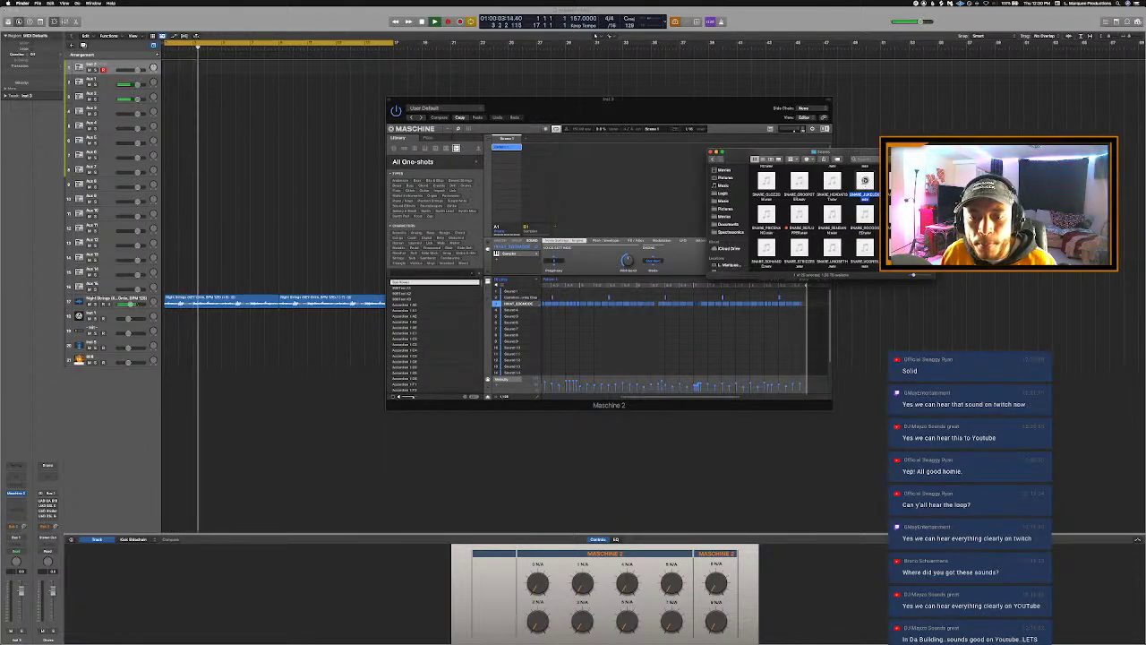
Step: Return to the drum samples library and open the snares, claps and rimshots folder in DECAP Drums That Knock Vol. 4
click(714, 159)
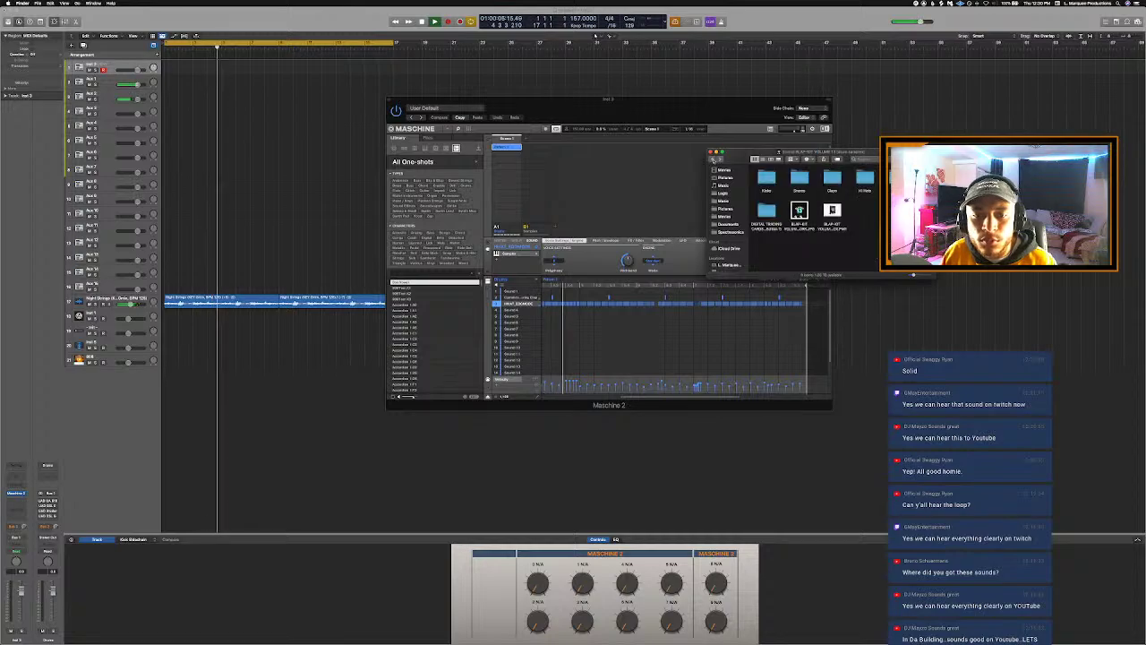
scroll(828, 201, down, 10)
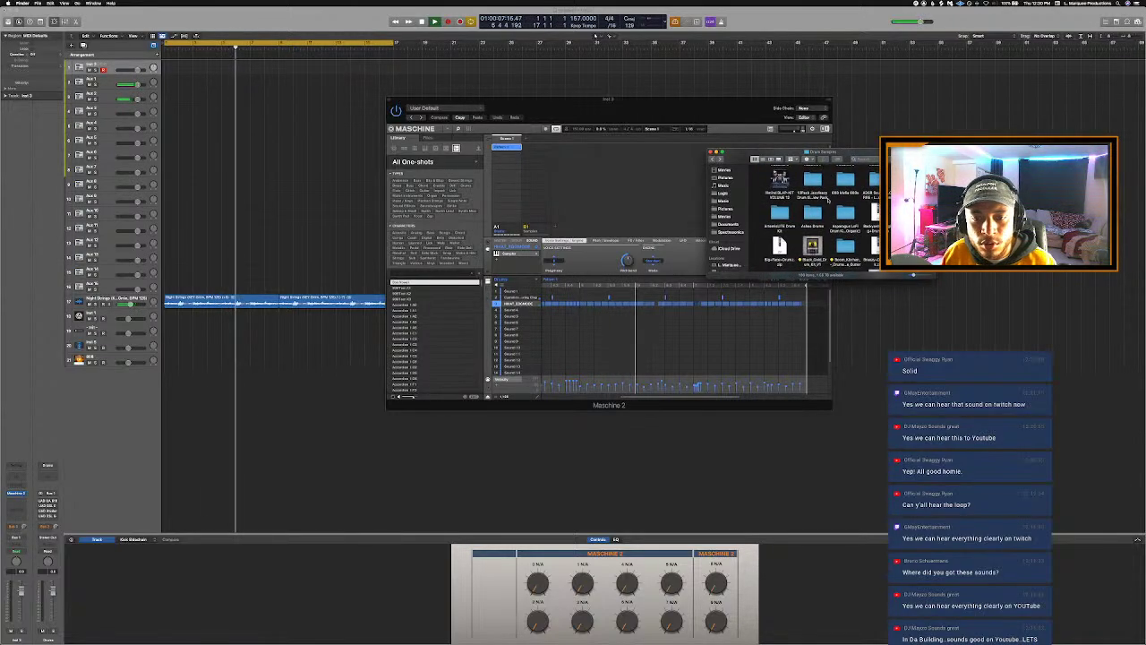
scroll(870, 202, down, 5)
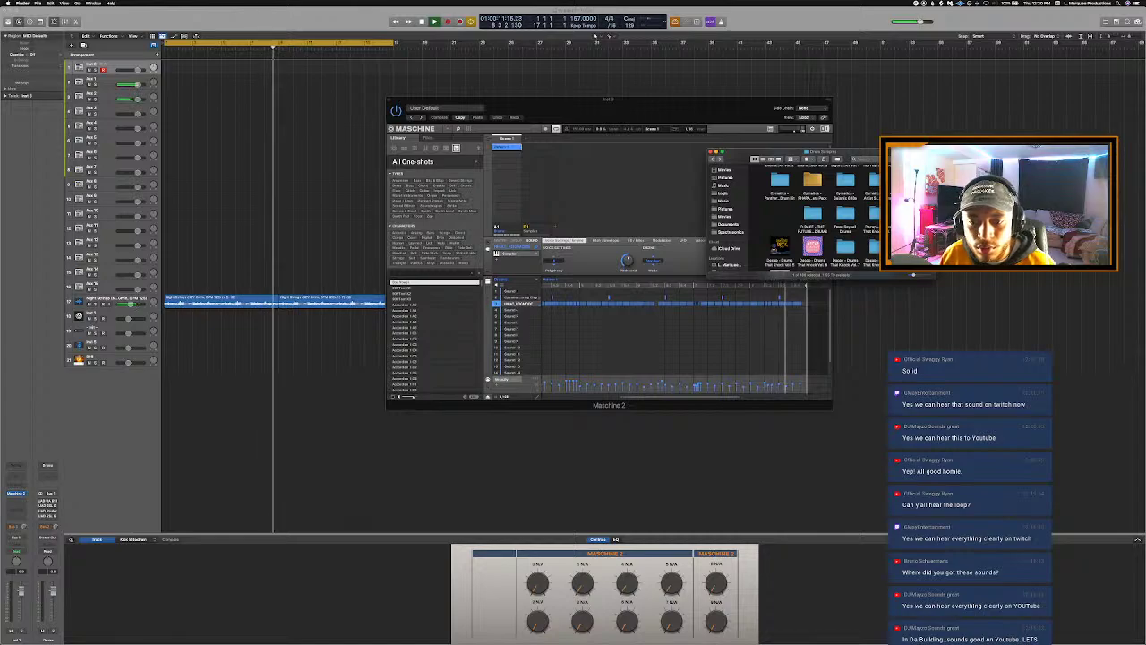
double_click(873, 243)
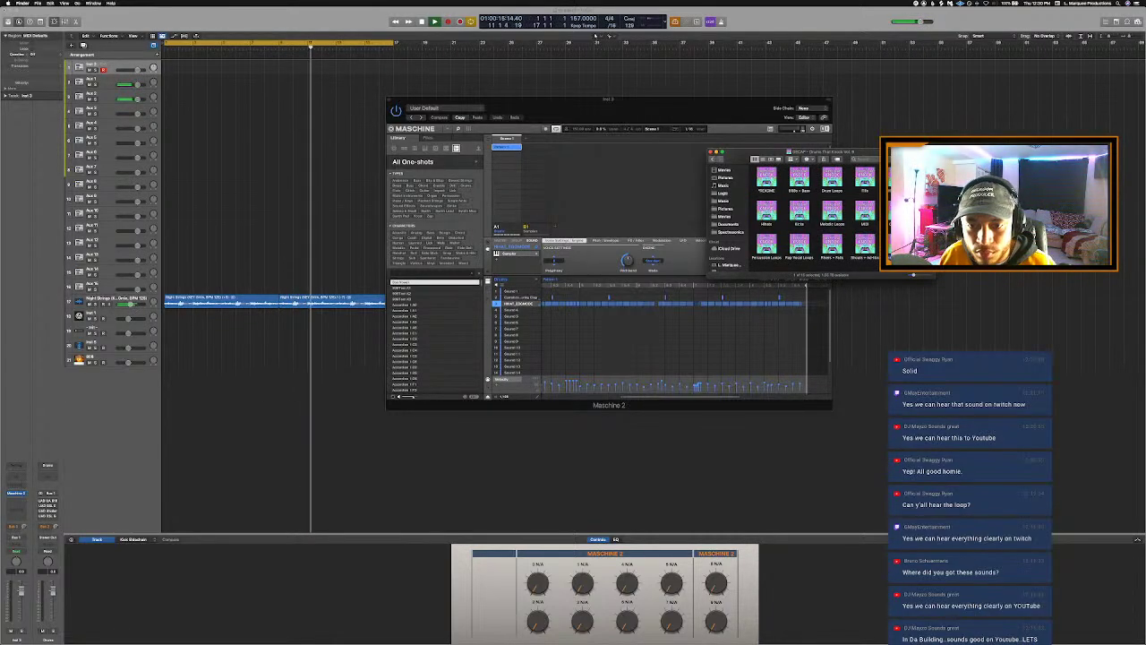
double_click(898, 244)
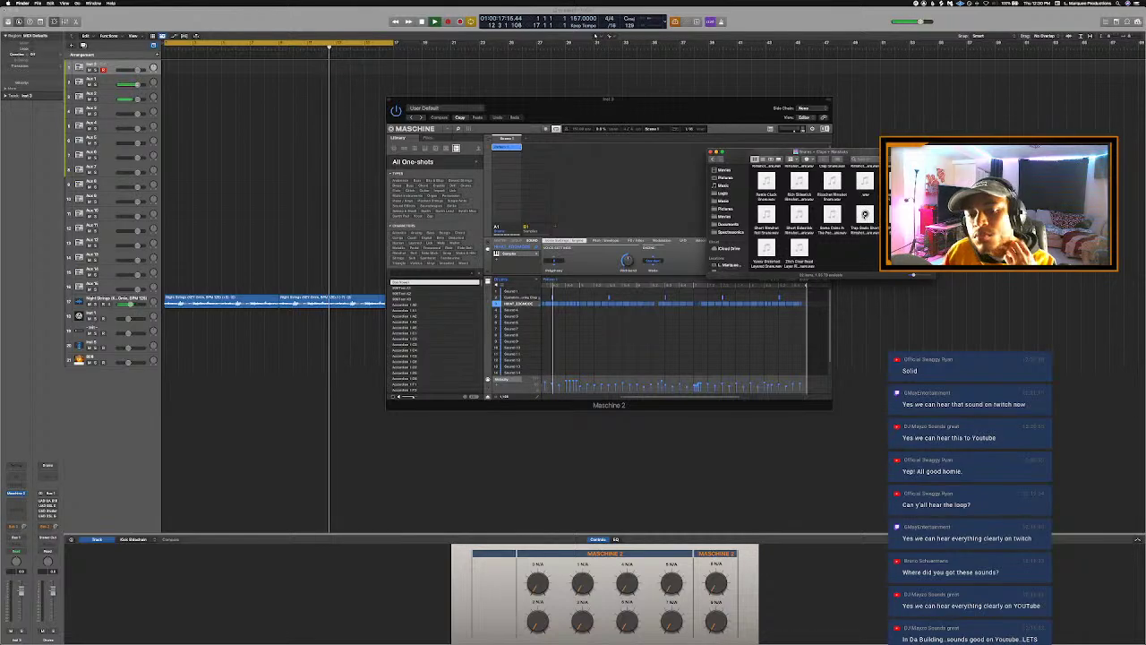
Step: Audition samples in the folder and load the short sidestick rimshot onto an empty Maschine sound slot
click(864, 215)
click(832, 215)
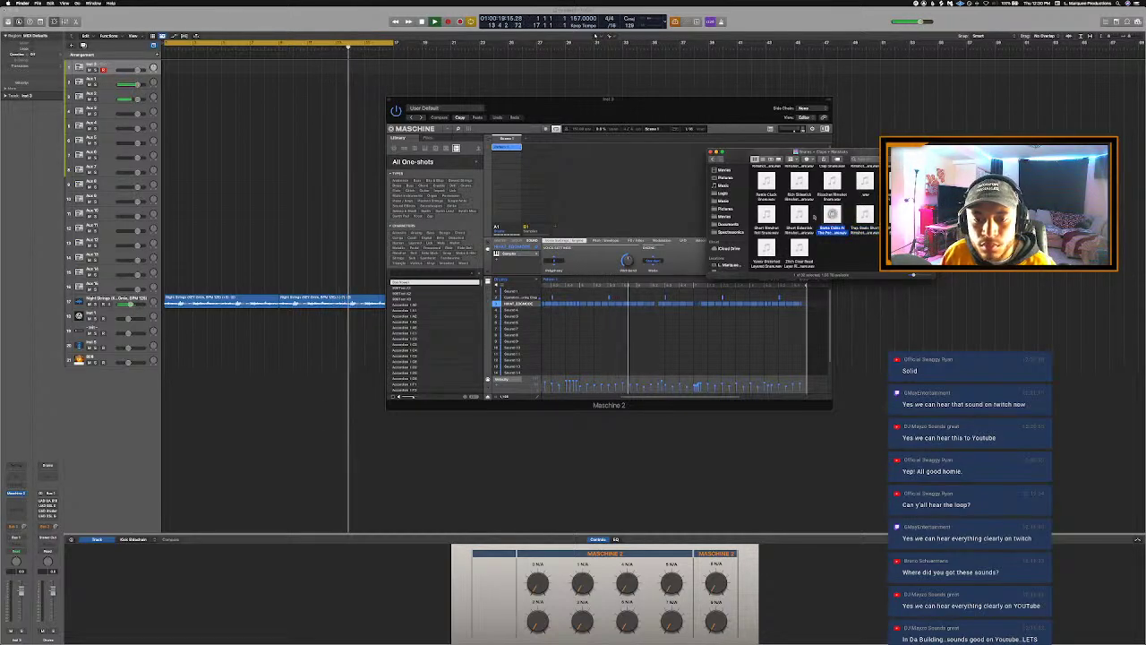
click(800, 215)
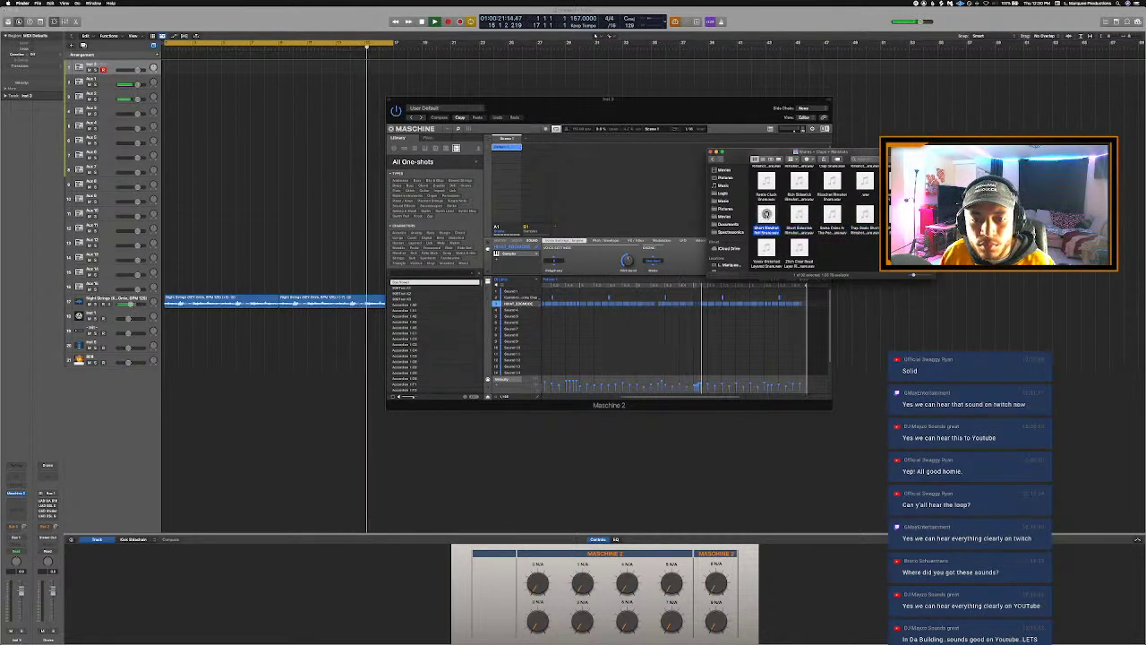
click(800, 215)
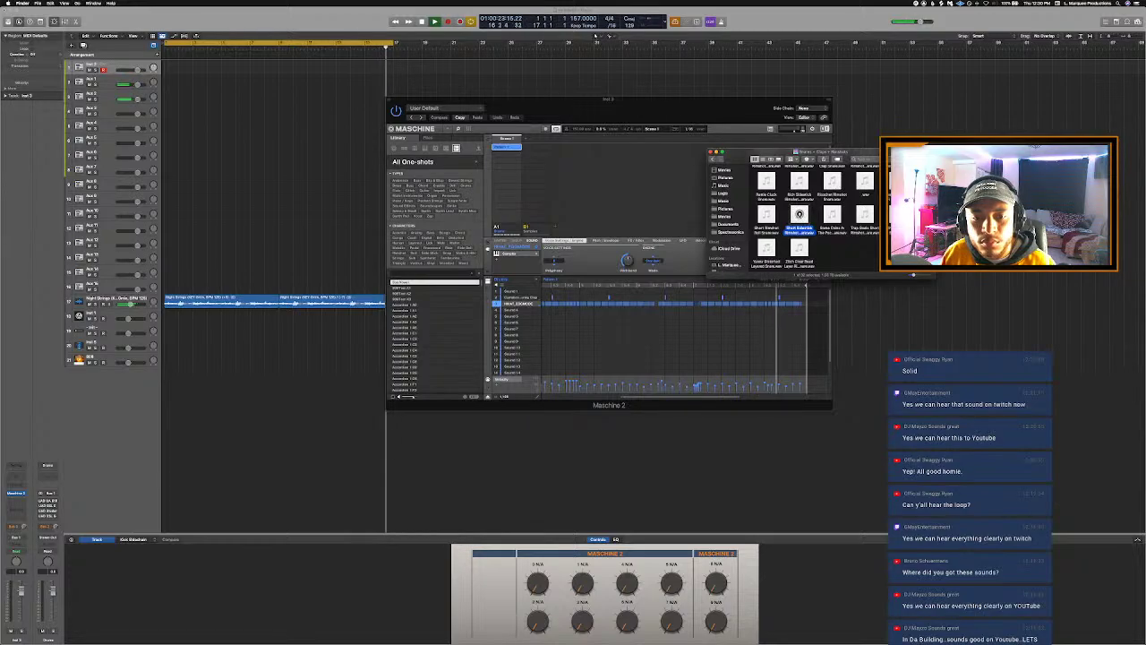
drag(800, 220, 534, 329)
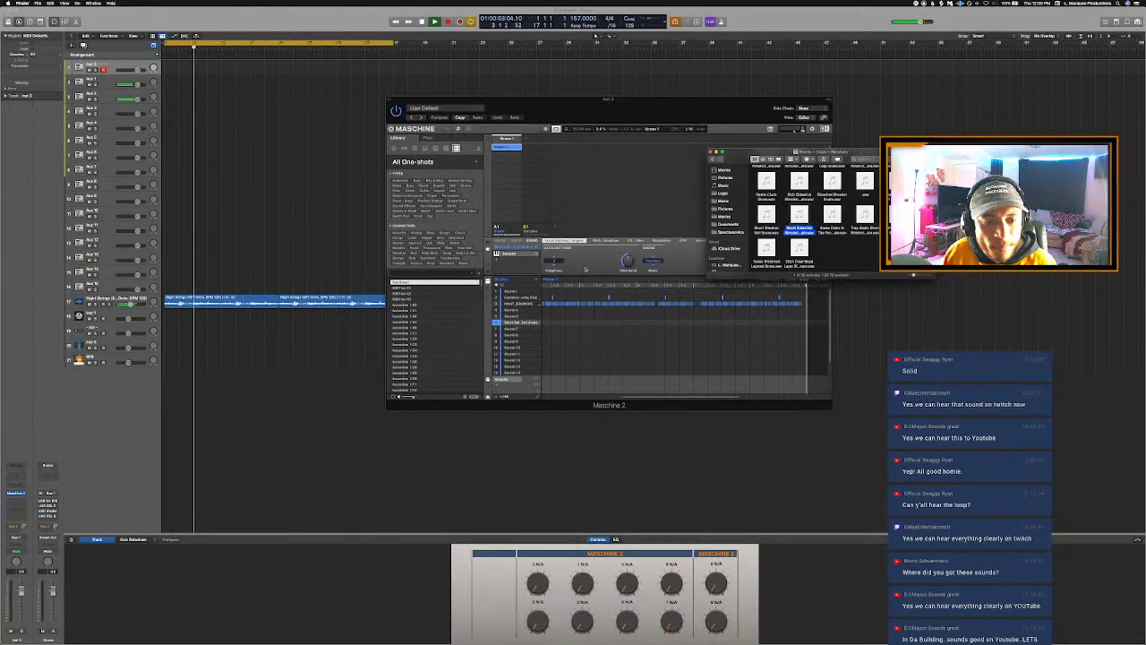
Step: Record hits of the new sidestick sound into the Maschine pattern and check the hits near the second one in playback
click(590, 260)
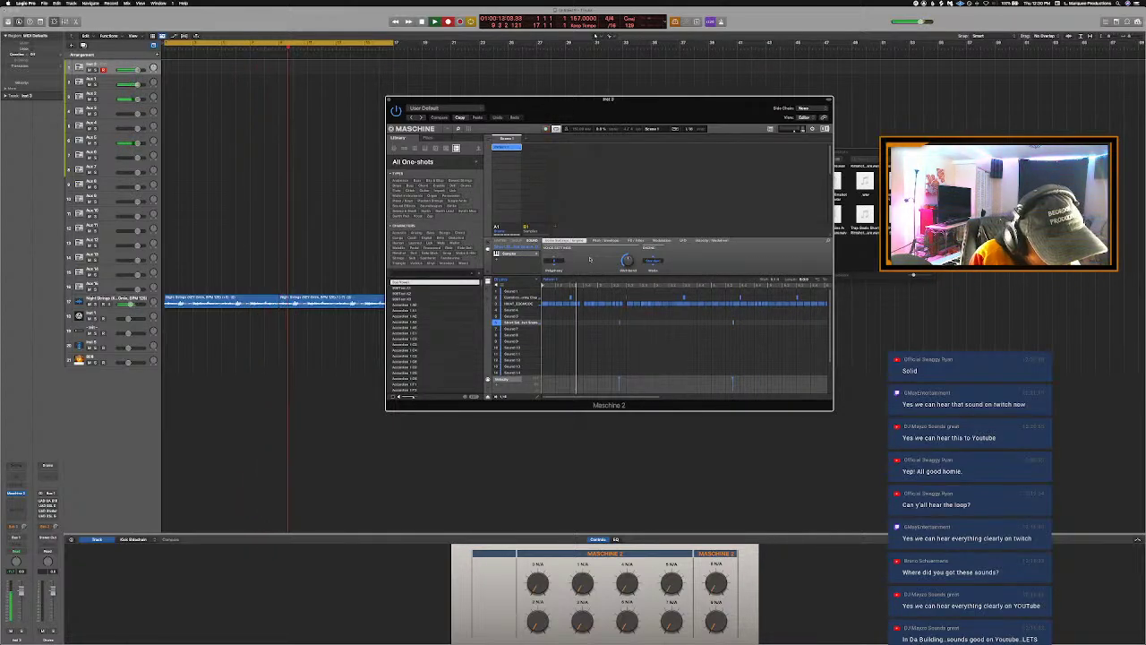
click(737, 322)
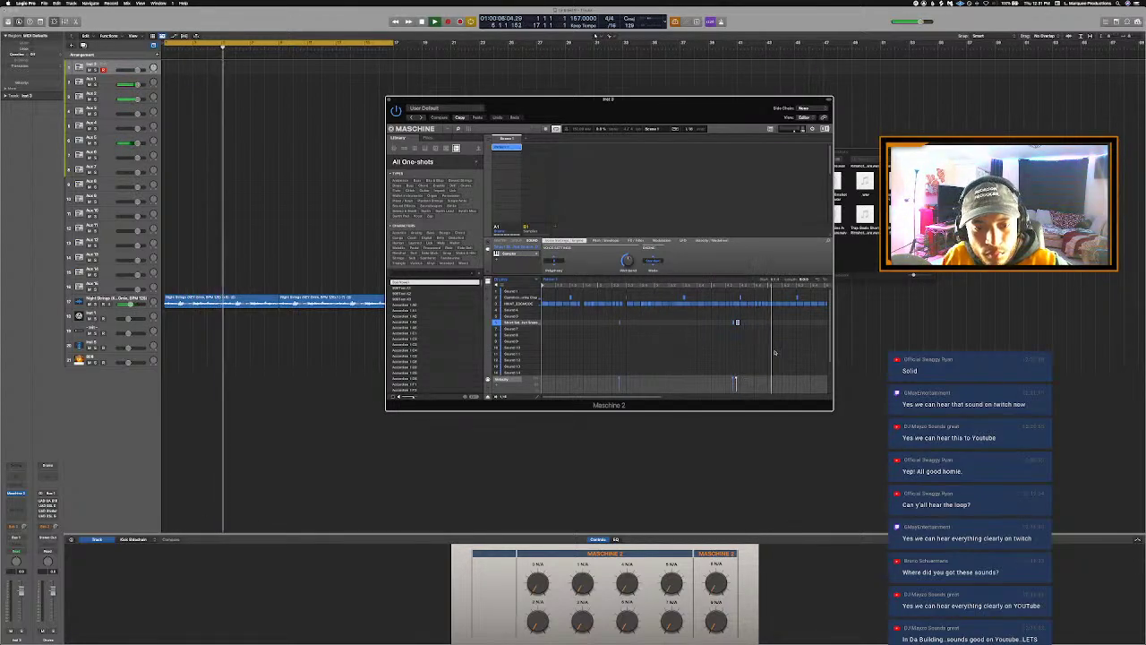
key(space)
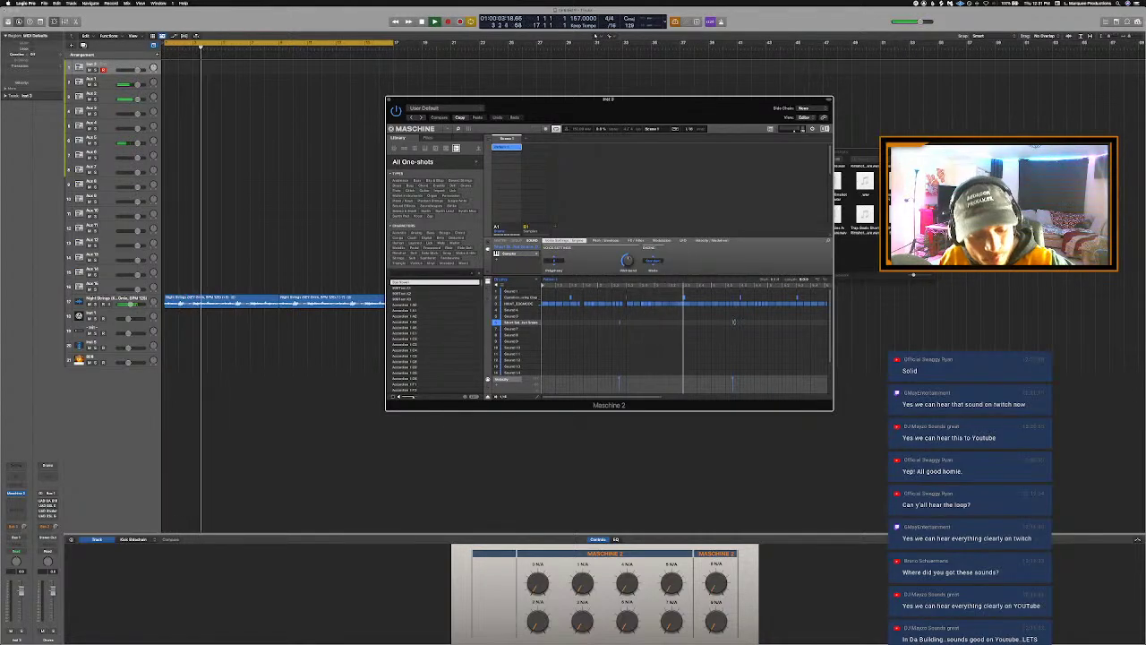
key(space)
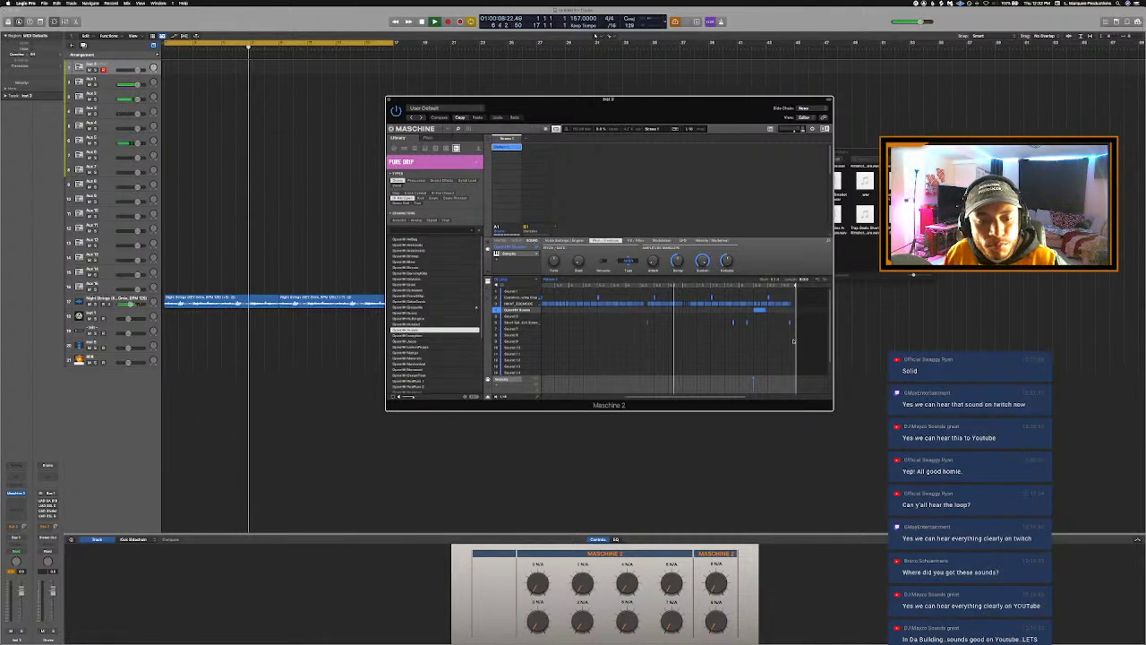
Step: Bring Finder forward, go back to the drum kit's main folder, and return to the Maschine window
click(852, 258)
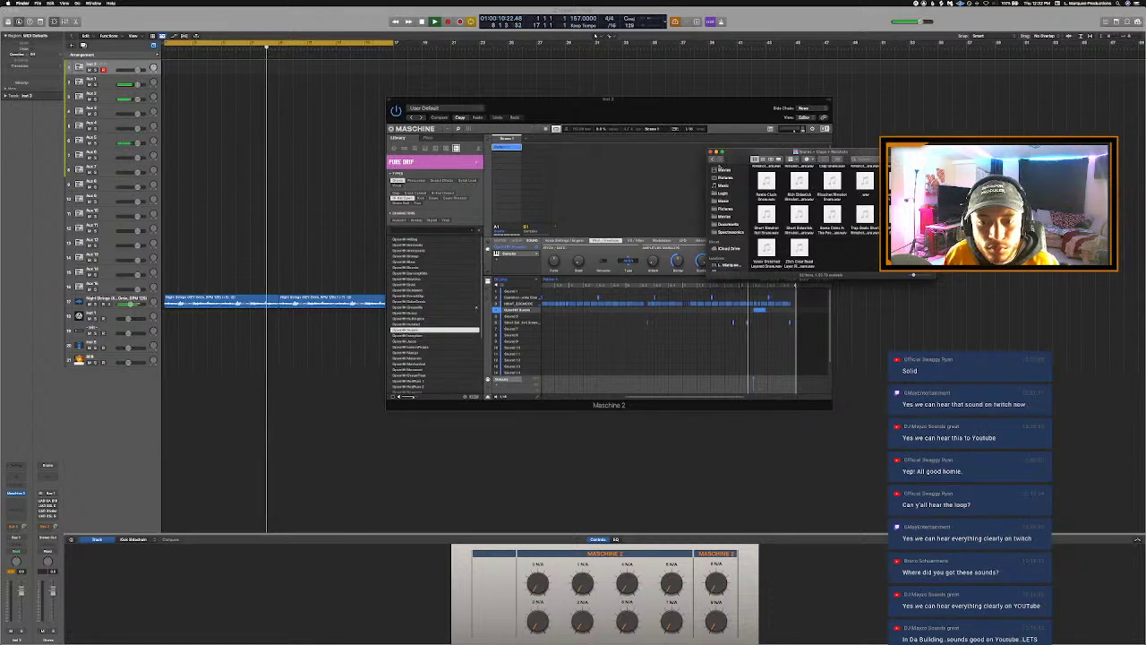
key(super+Up)
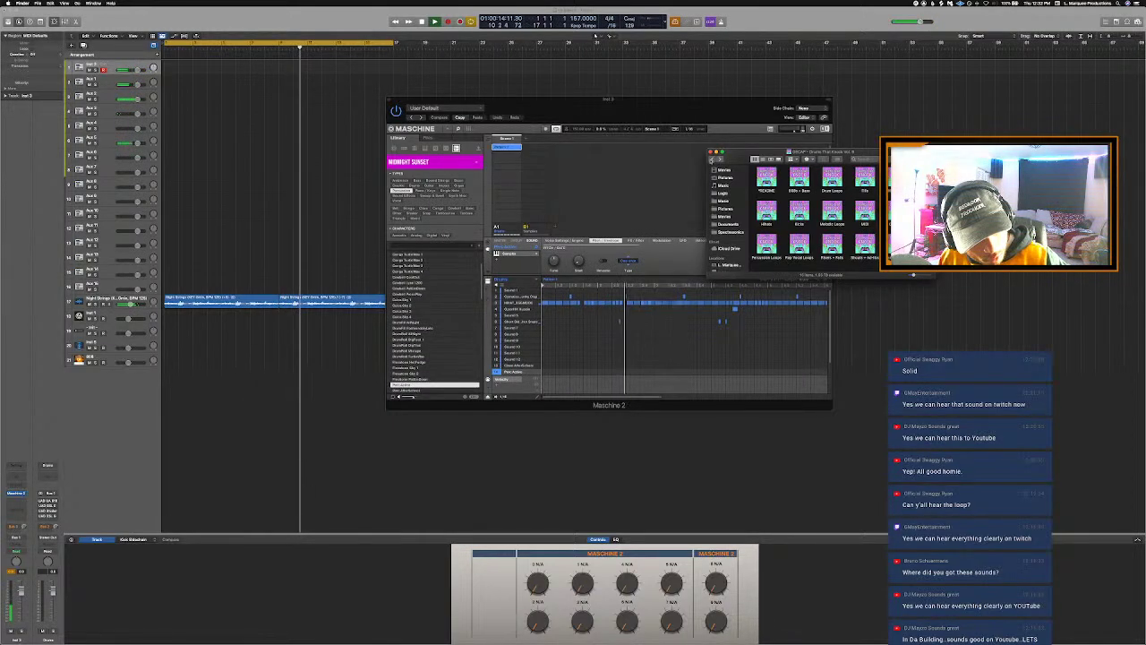
click(409, 400)
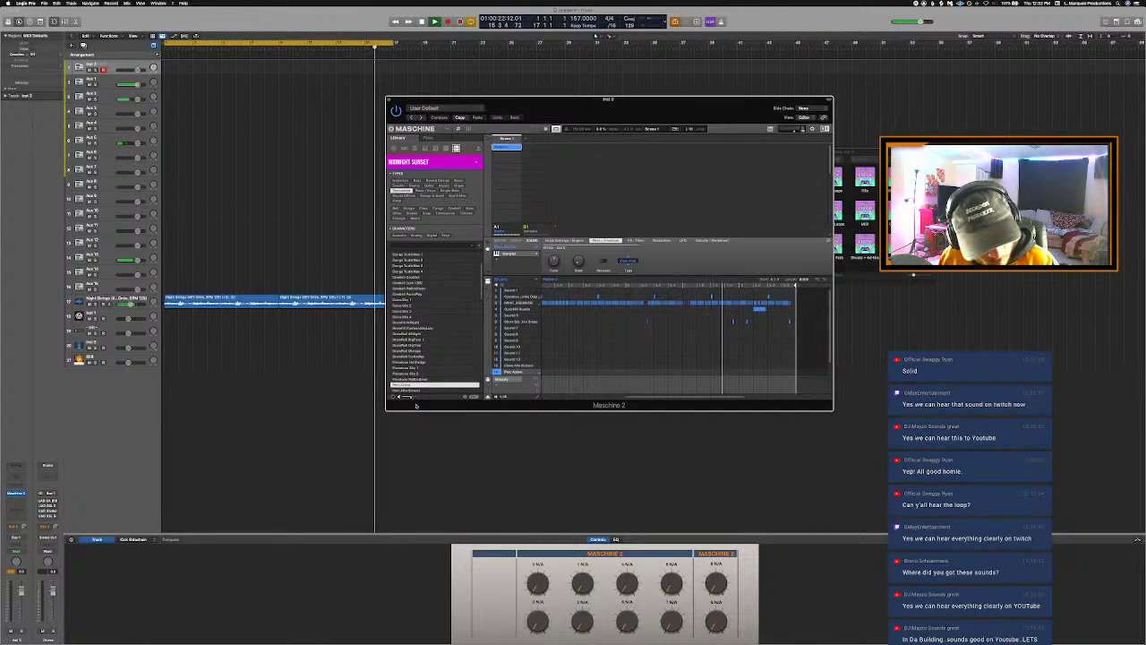
Step: Move the Maschine window clear of the Night Strings regions and stop playback
click(337, 49)
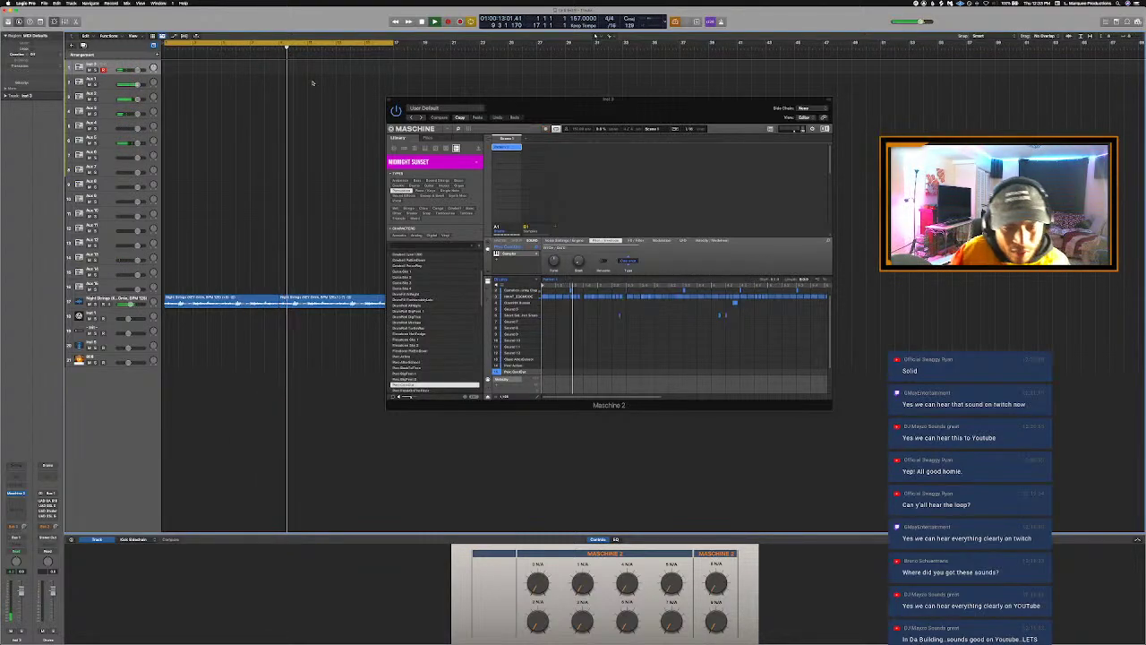
drag(582, 100, 639, 101)
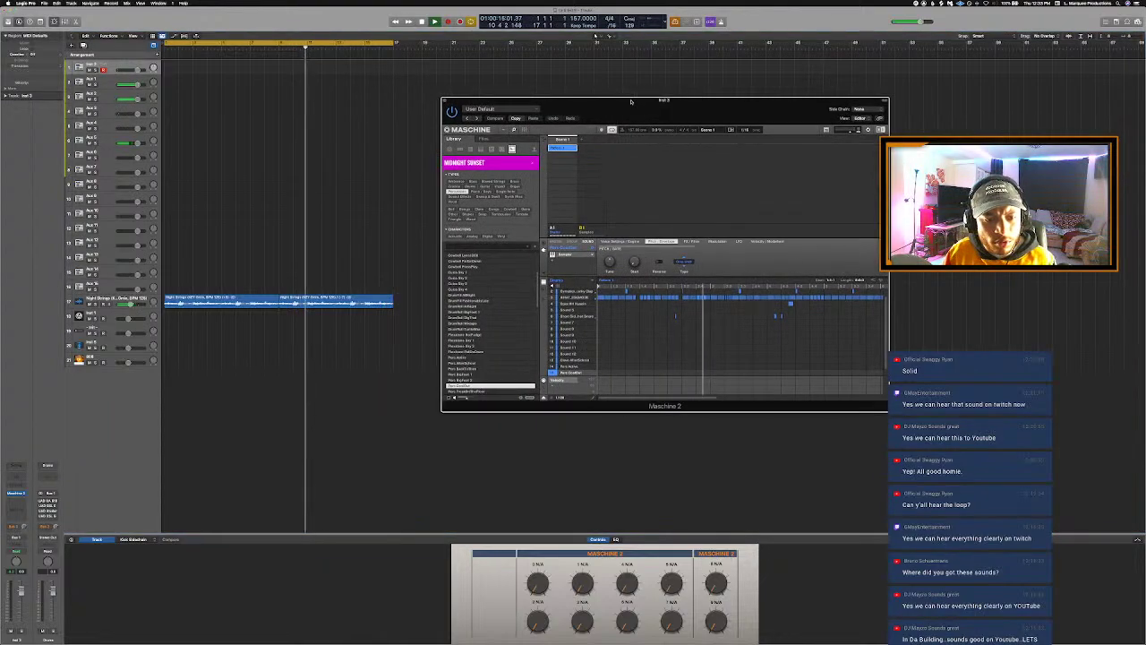
click(251, 320)
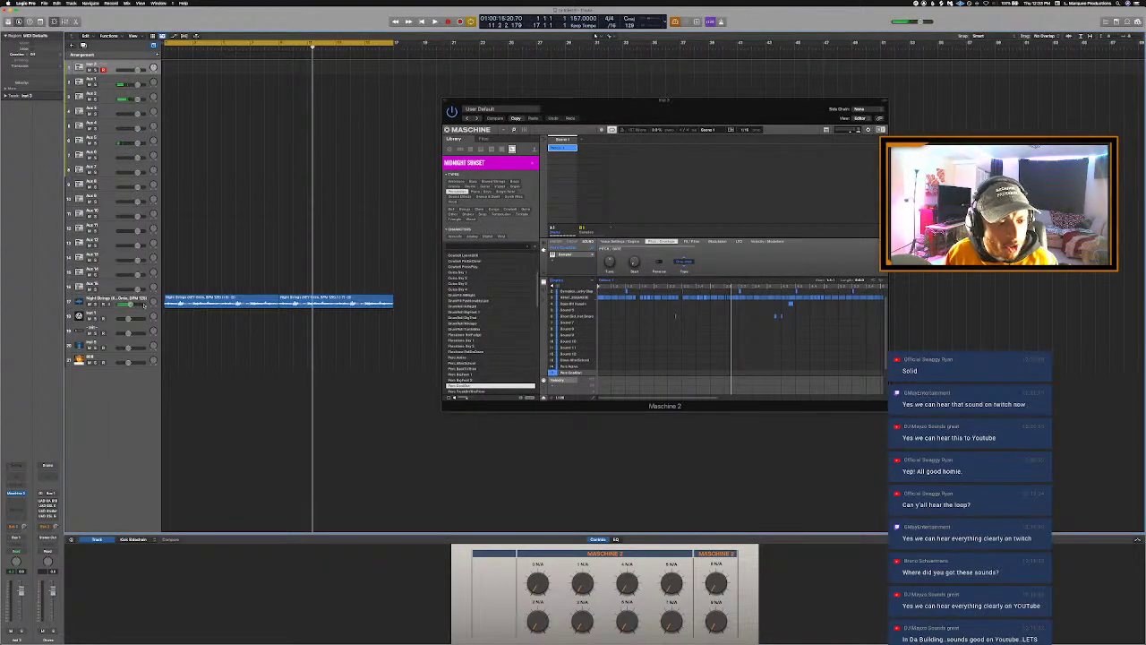
Step: Load the Night Strings loop into Quick Sampler on a new track below the existing tracks
click(113, 300)
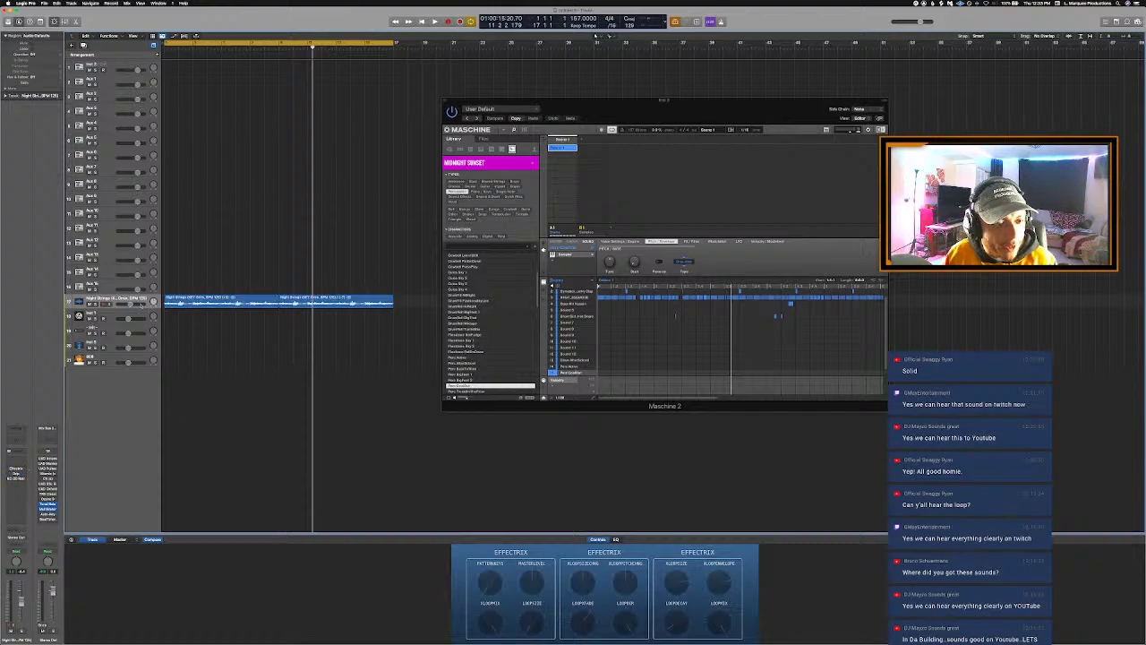
drag(179, 303, 130, 391)
key(space)
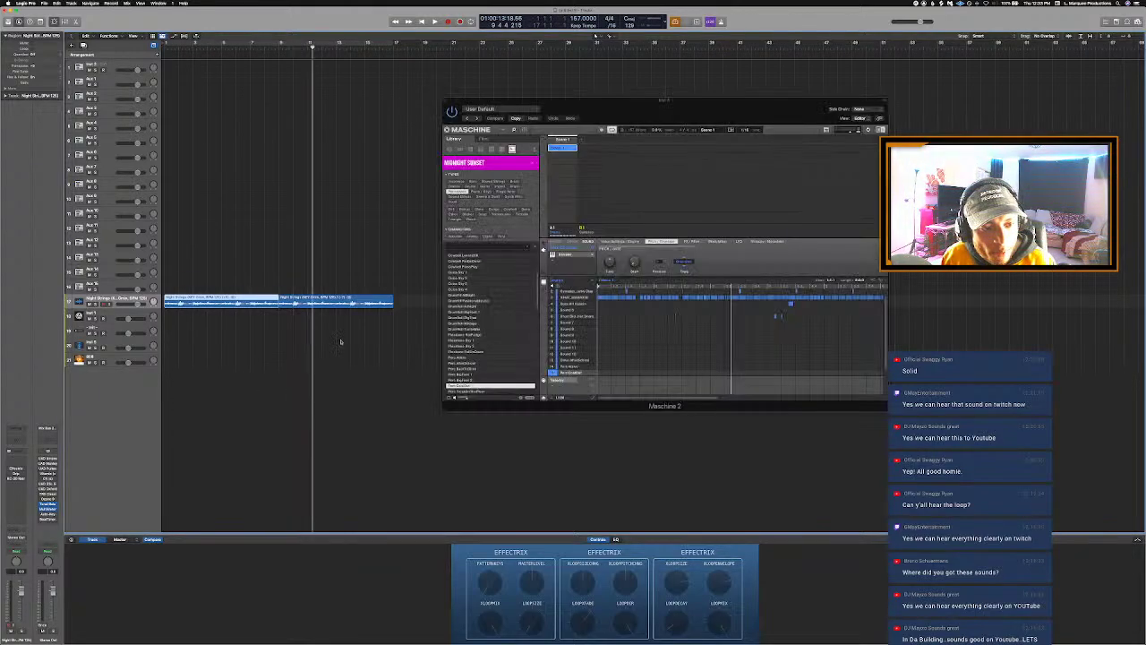
key(c)
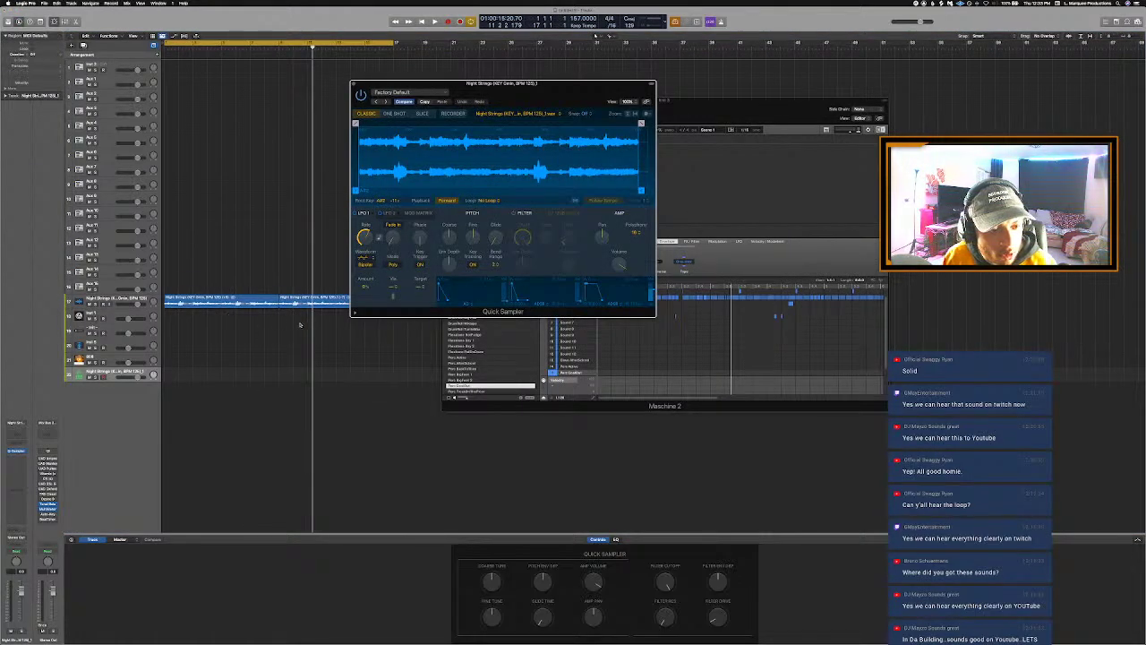
Step: Mute both original Night Strings regions, move the Quick Sampler track directly beneath their track, and play from the start
drag(300, 324, 225, 295)
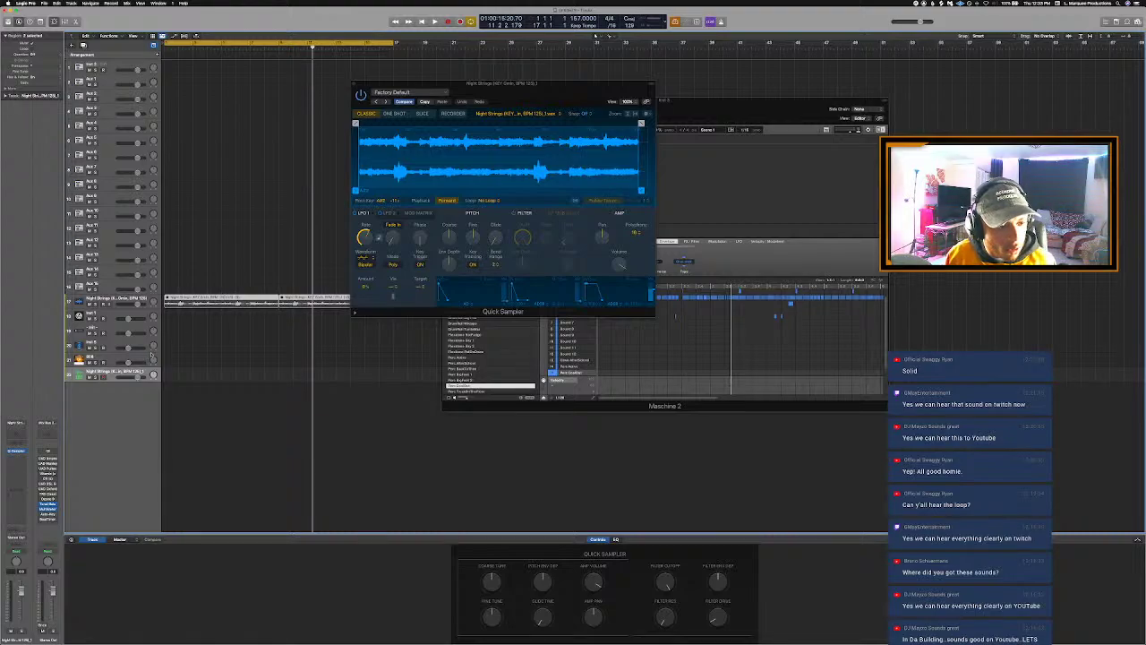
drag(107, 372, 116, 315)
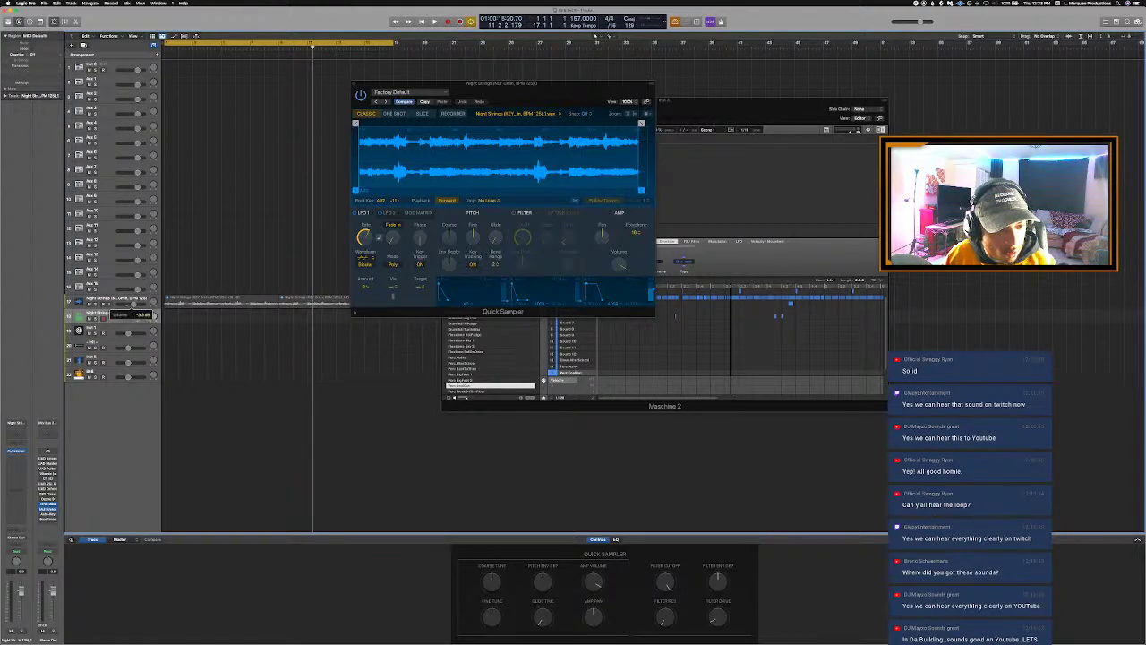
drag(122, 312, 123, 316)
key(Return)
key(space)
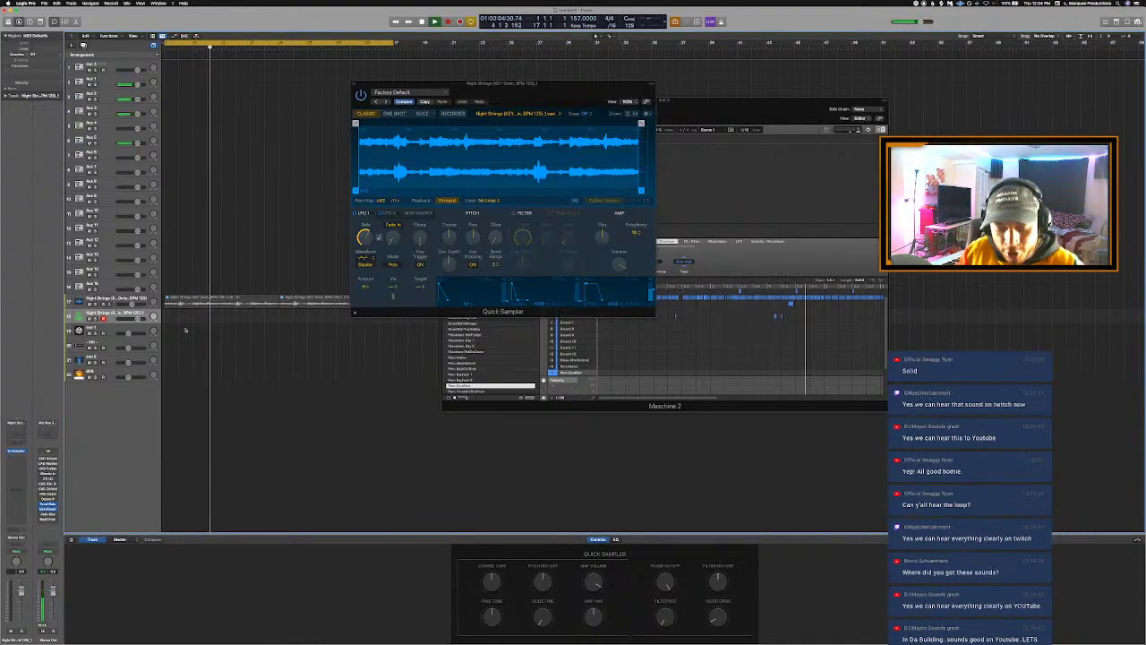
Step: Set Quick Sampler's polyphony to Mono
click(634, 231)
click(634, 189)
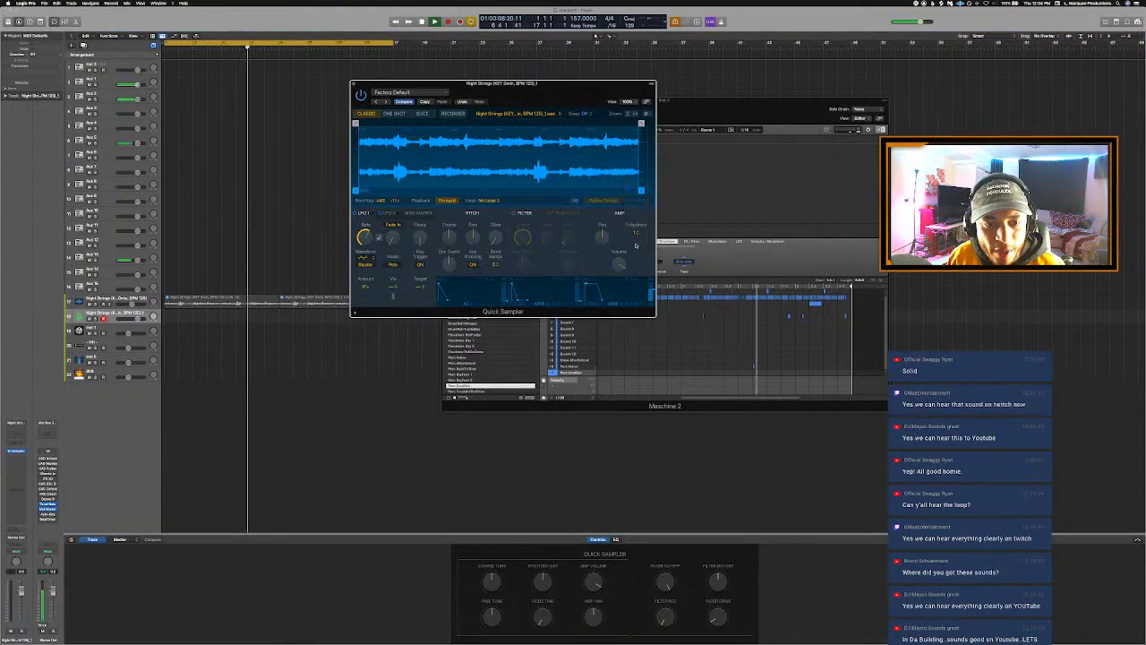
click(636, 233)
click(635, 228)
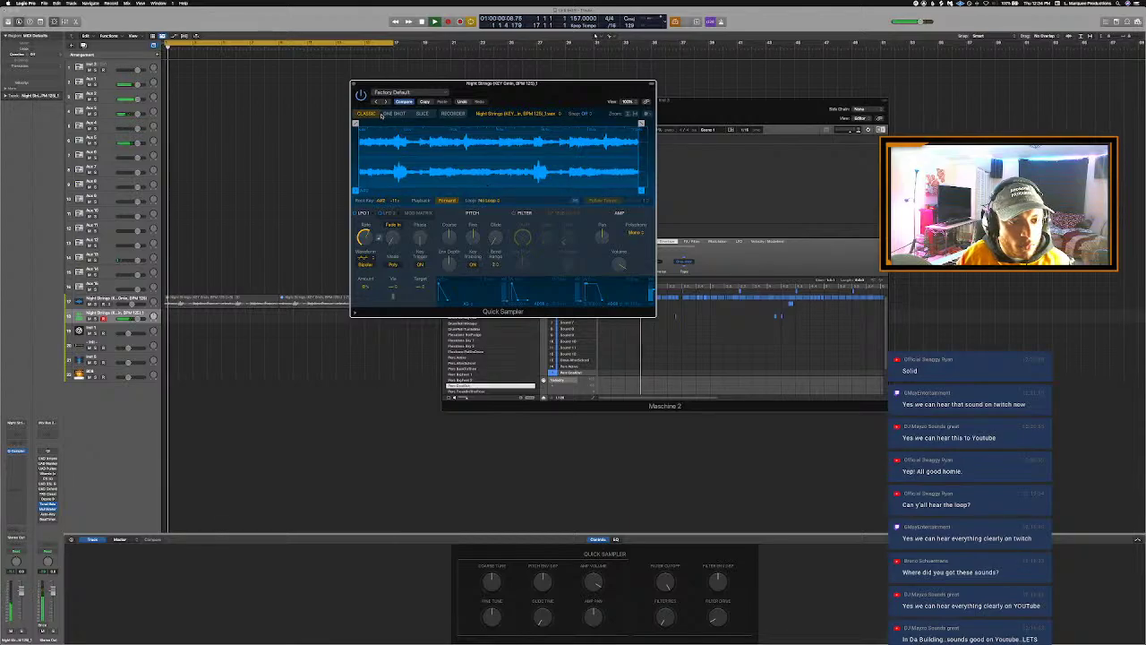
Step: Switch Quick Sampler to Slice mode and slice the Night Strings sample by beat divisions with a division of 4
click(422, 114)
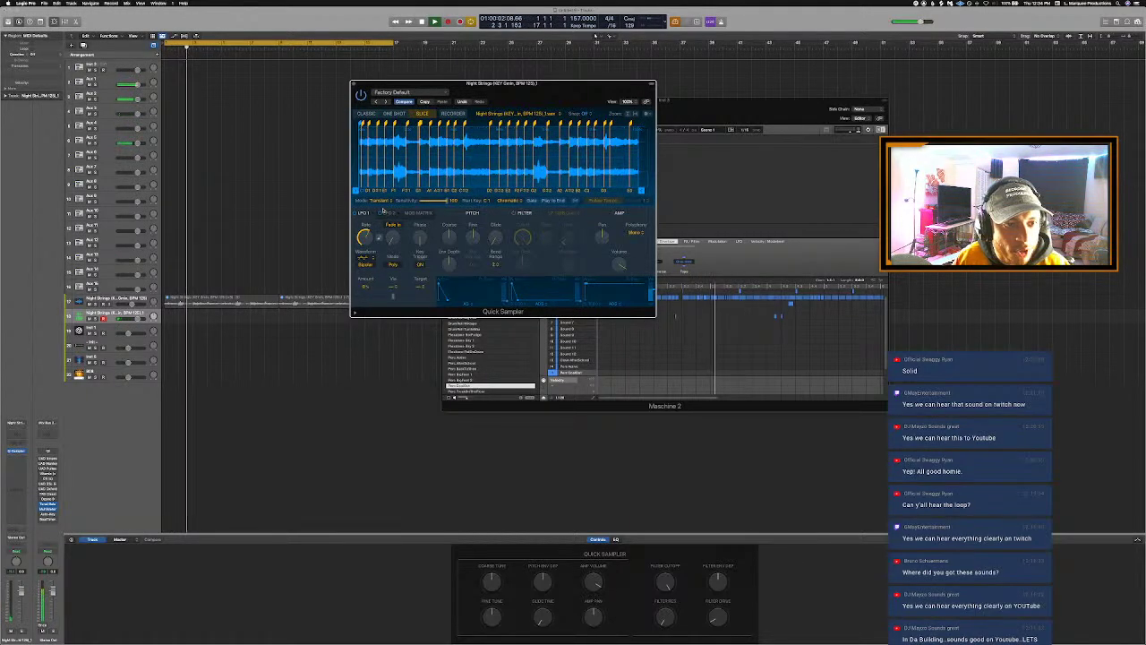
click(369, 200)
click(378, 207)
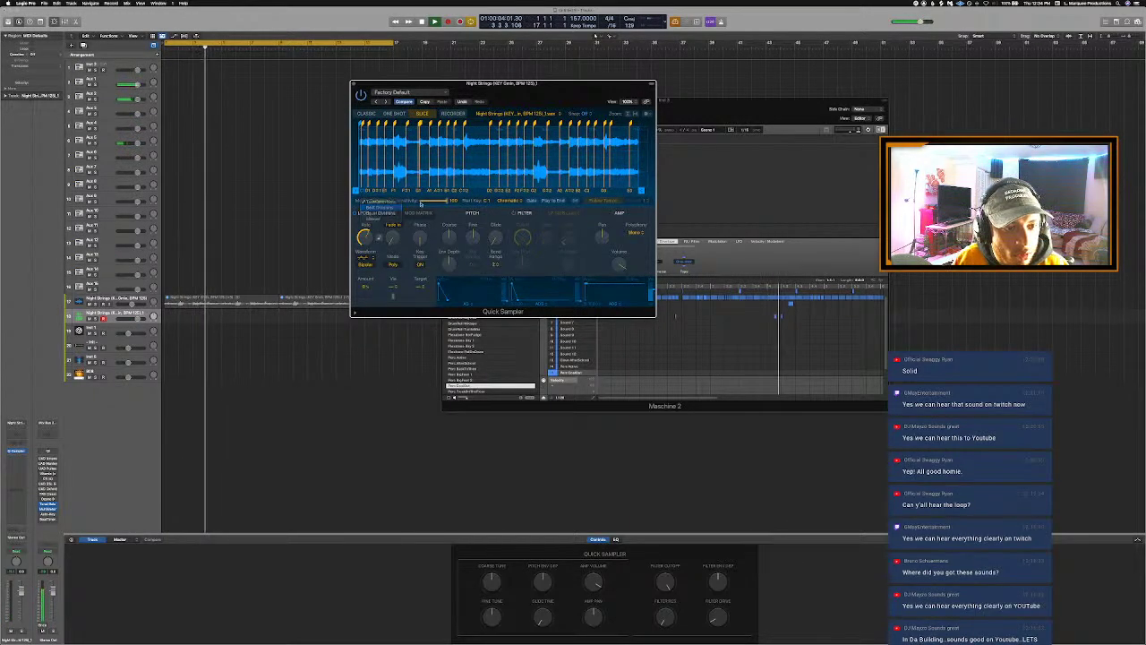
drag(416, 205, 414, 205)
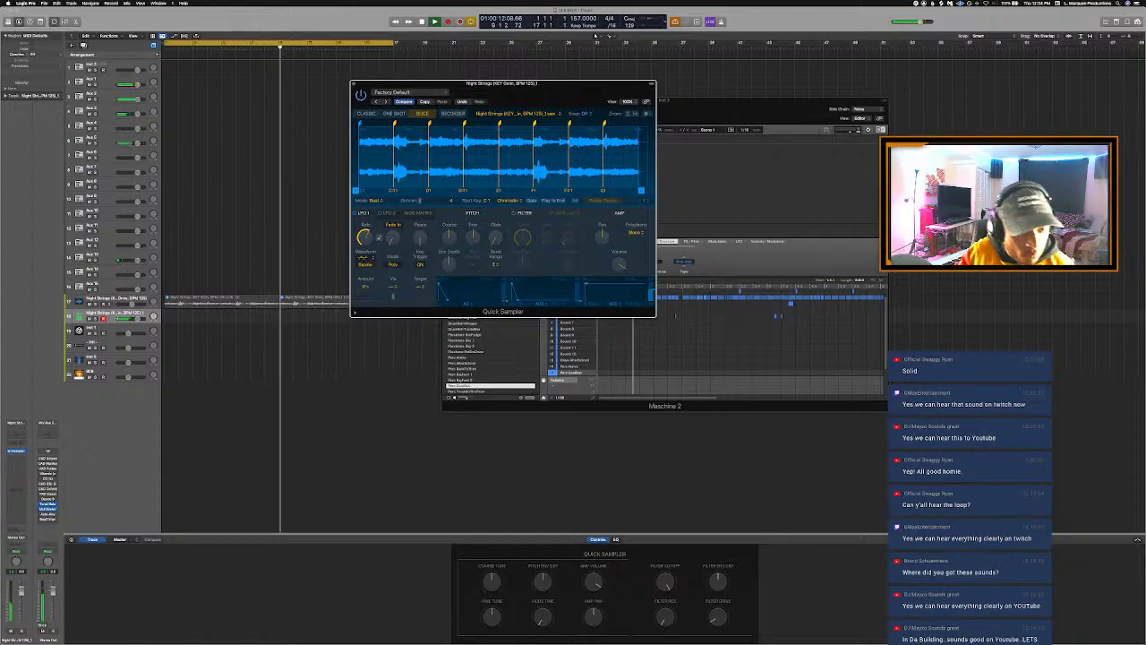
Step: Lower the Quick Sampler track's volume and set the slice division to 2
drag(138, 319, 135, 319)
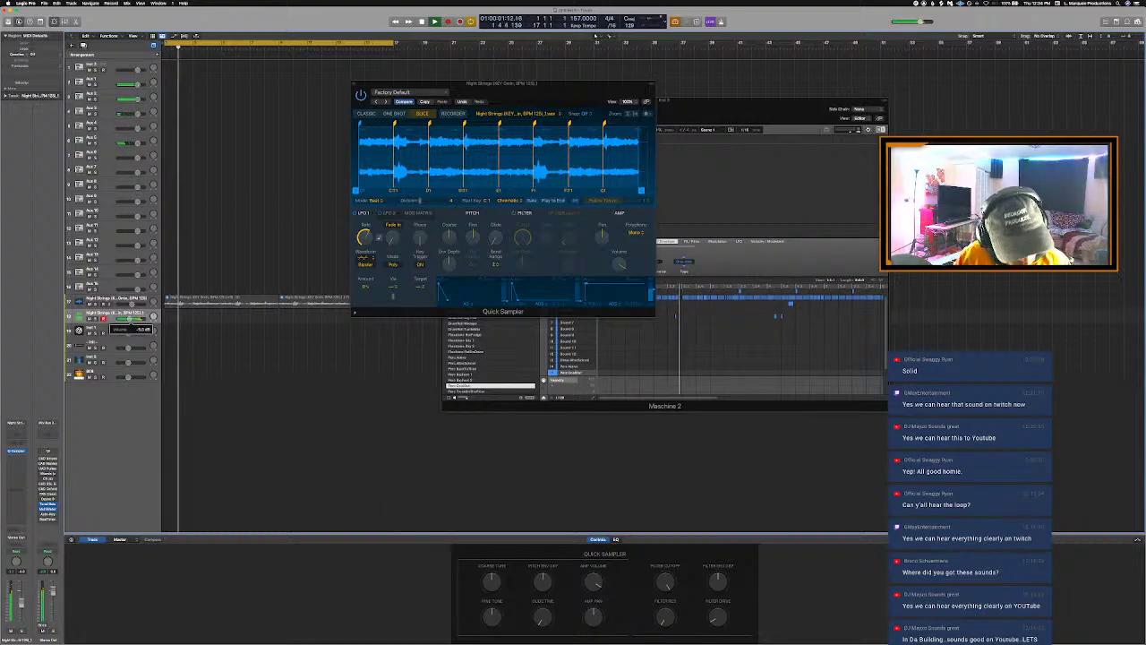
drag(128, 318, 127, 318)
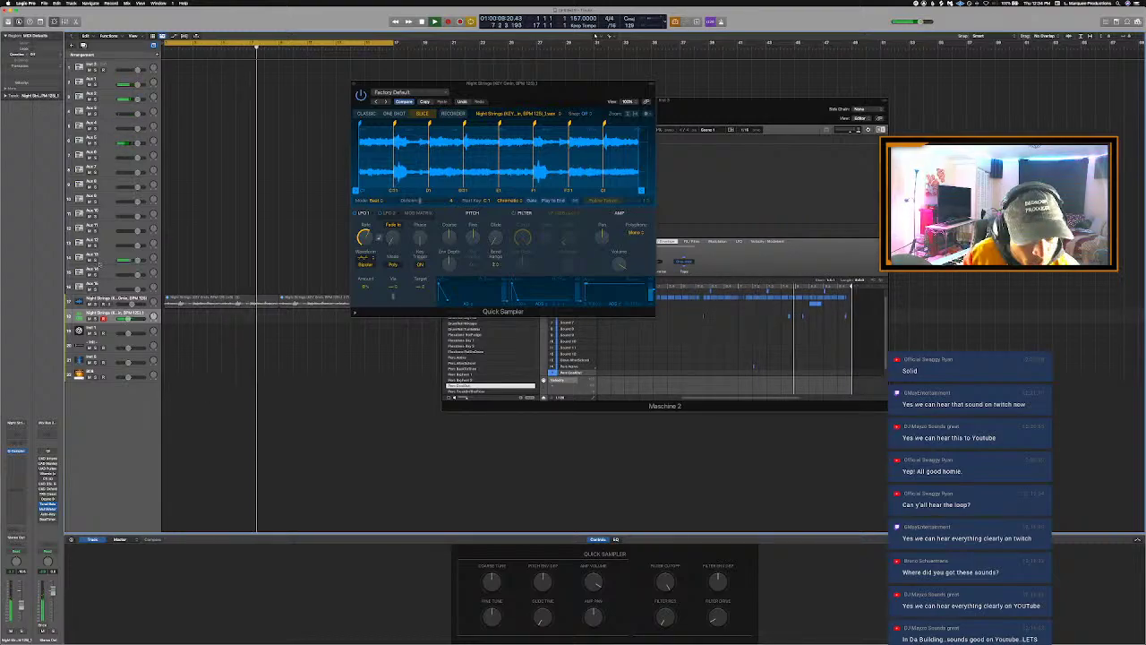
drag(419, 201, 423, 201)
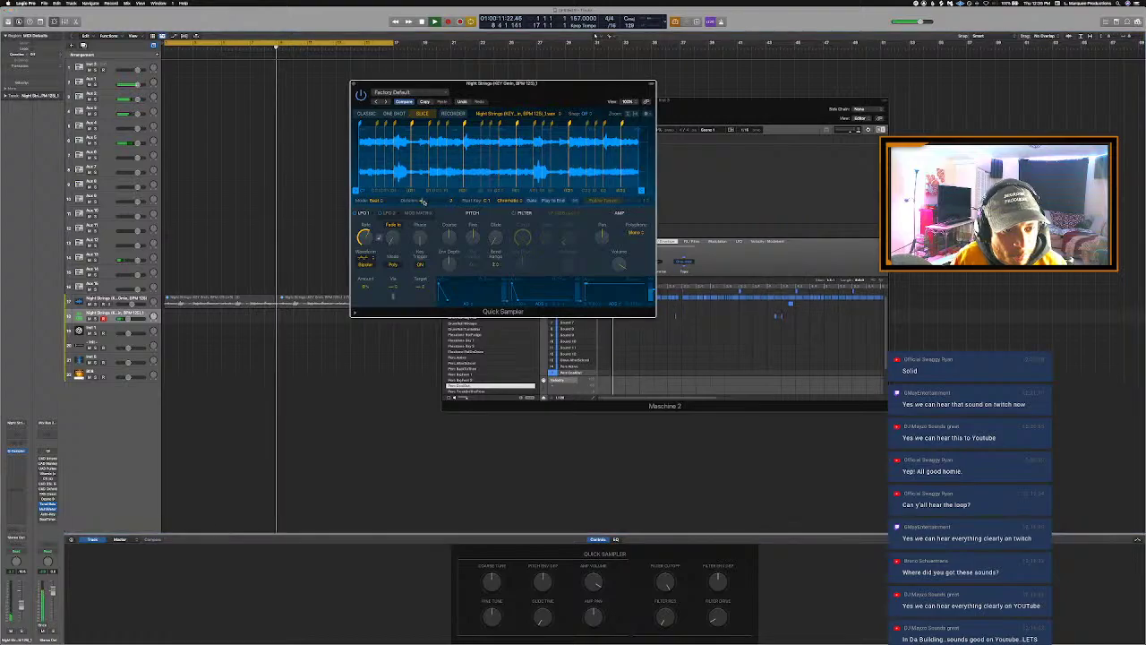
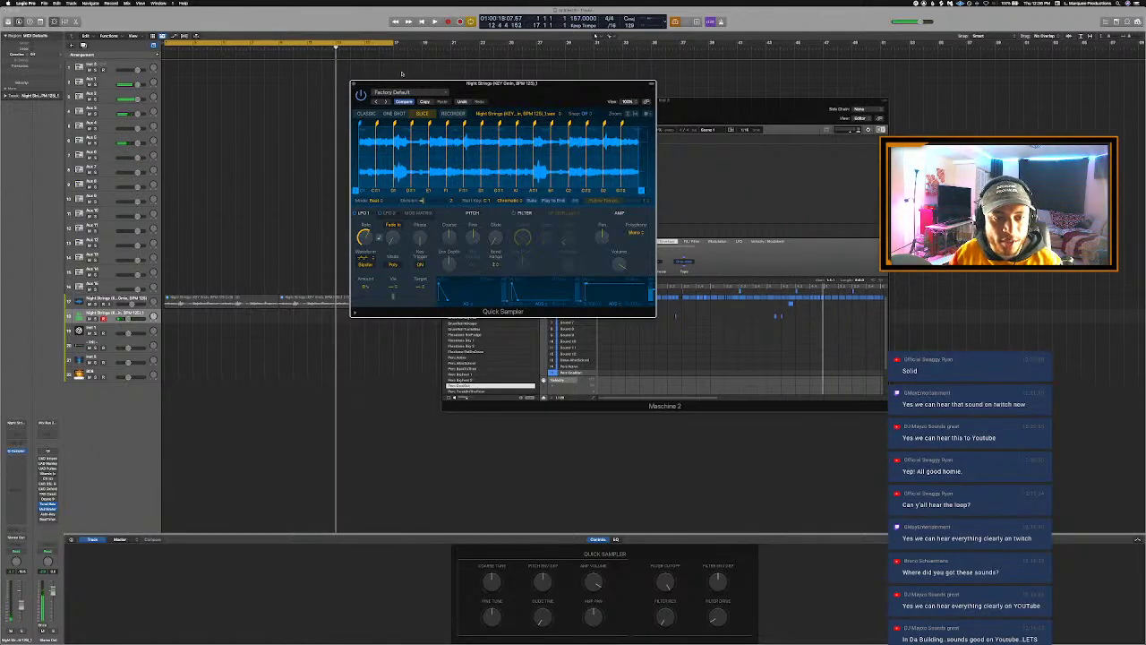
Step: Unmute the two original Night Strings regions and start playback
click(212, 295)
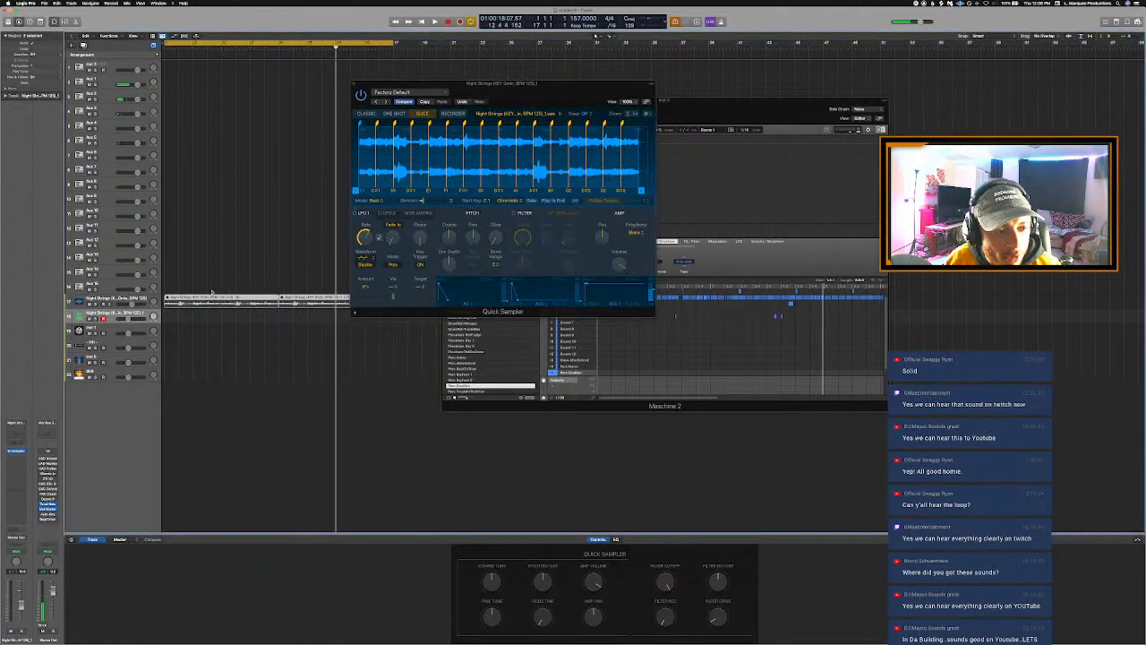
key(space)
click(219, 261)
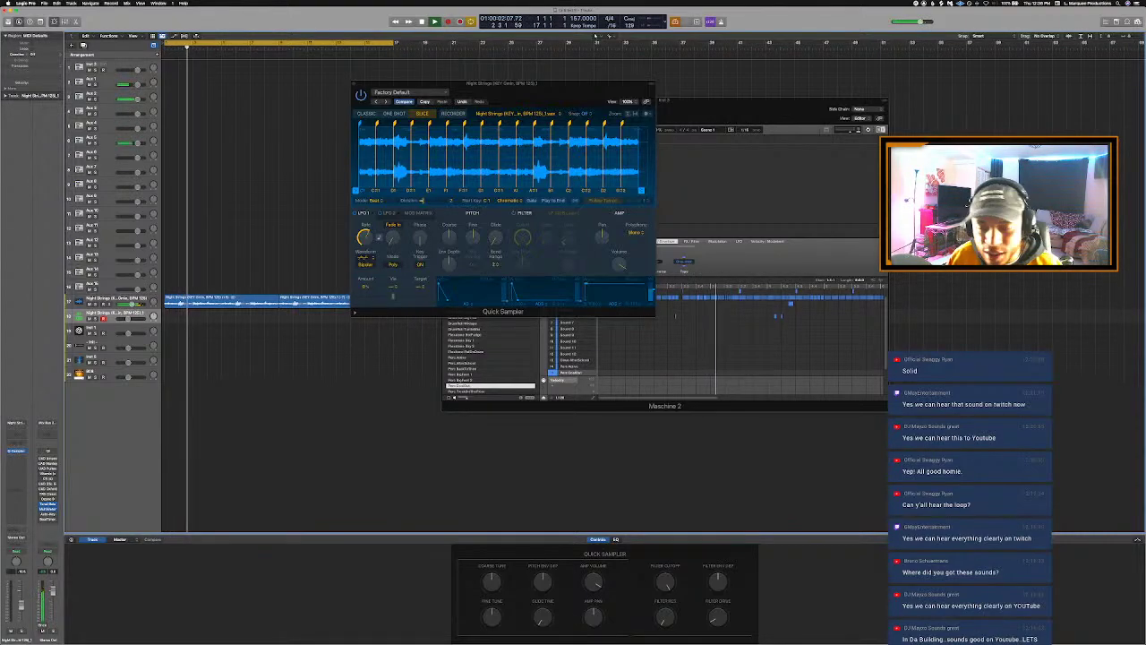
Step: Select the Night Strings audio track and open Auto-Key on Stereo Out to detect the loop's key
click(110, 299)
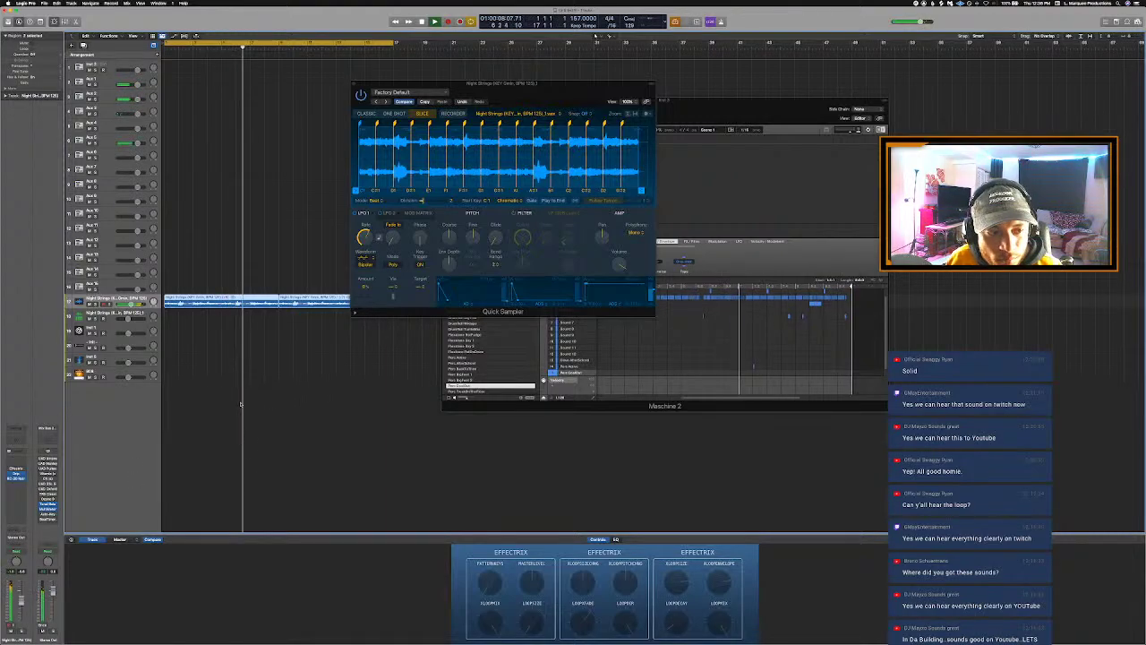
click(219, 351)
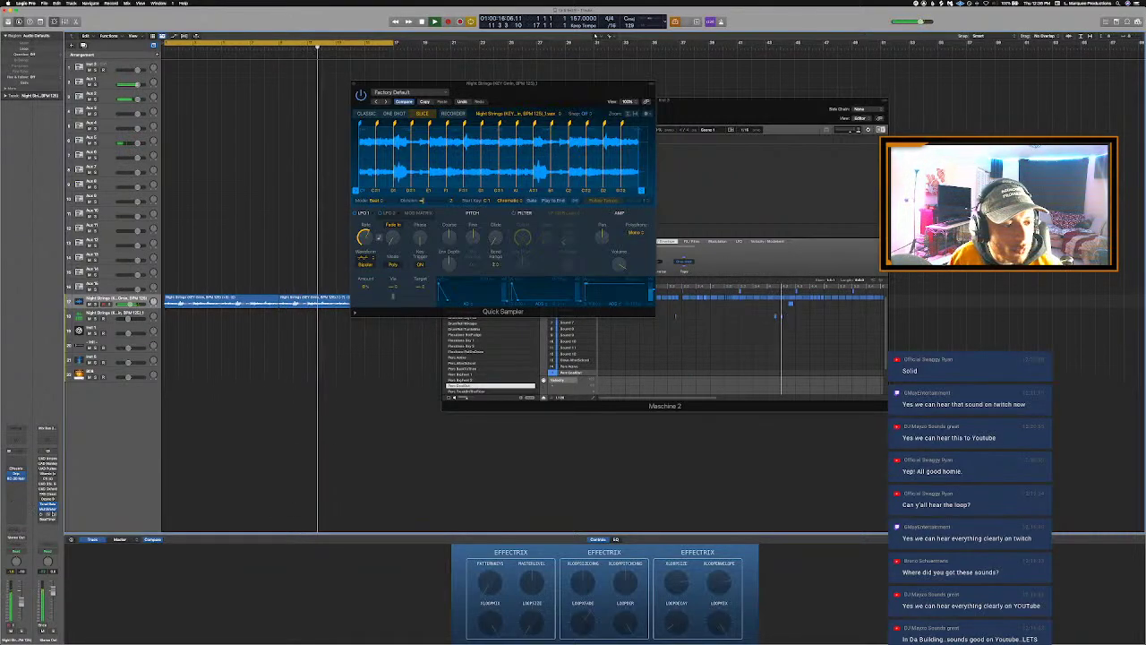
click(46, 515)
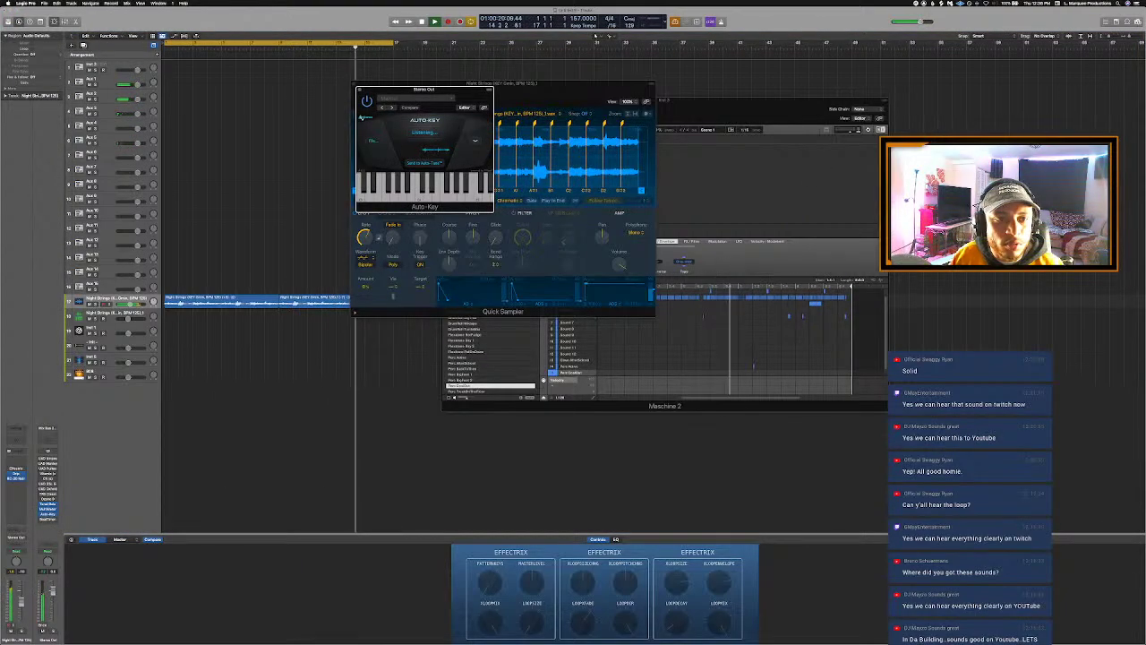
Step: Switch to Finder and browse the drum sample library to open the Cymatics 808s folder
key(super+Tab)
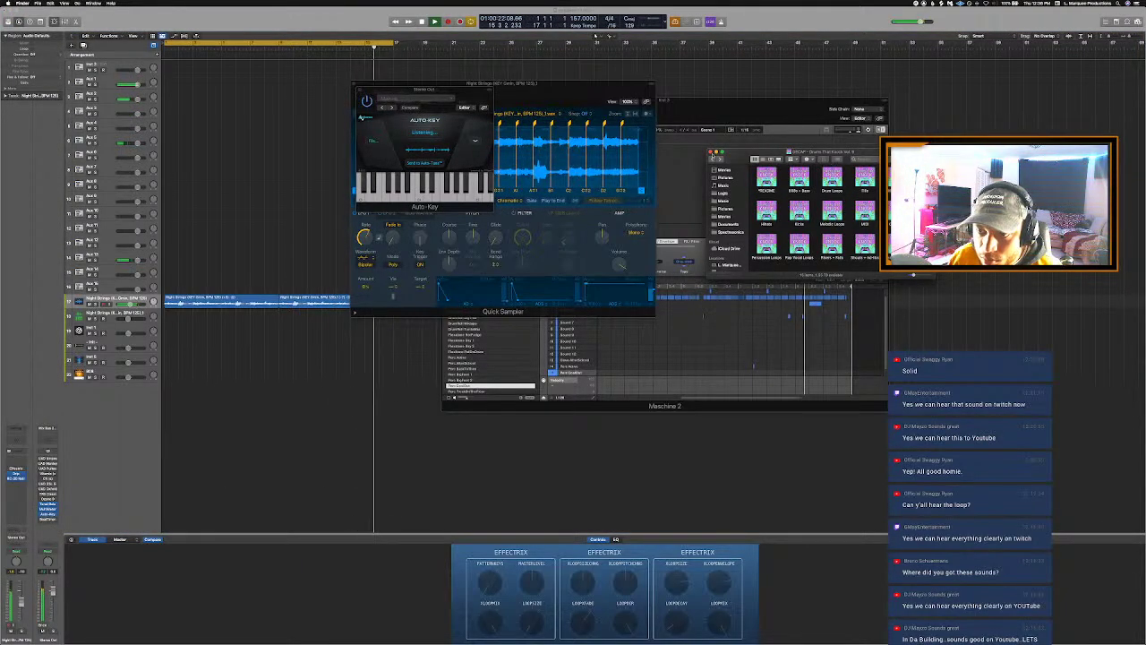
click(712, 159)
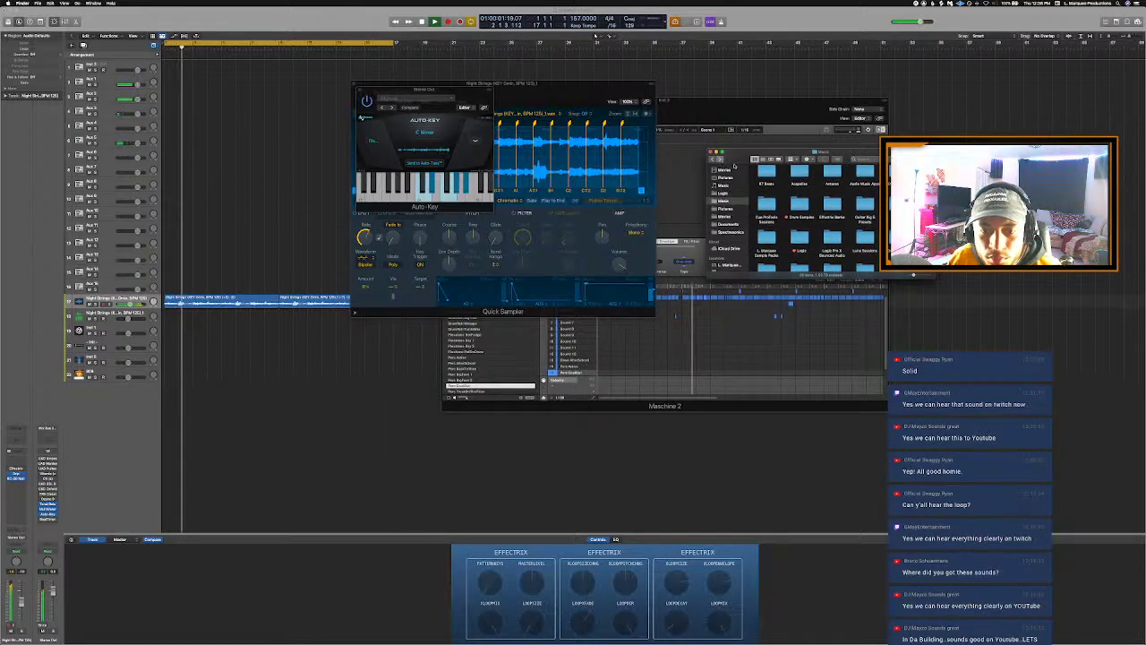
double_click(802, 210)
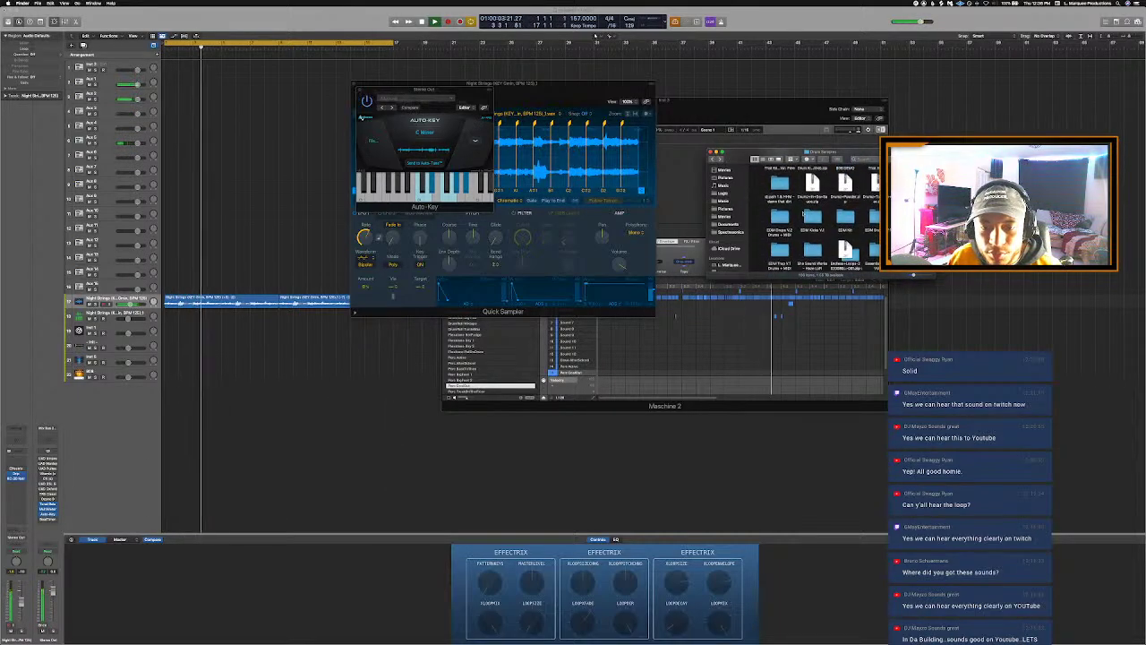
scroll(802, 213, down, 2)
scroll(803, 213, down, 2)
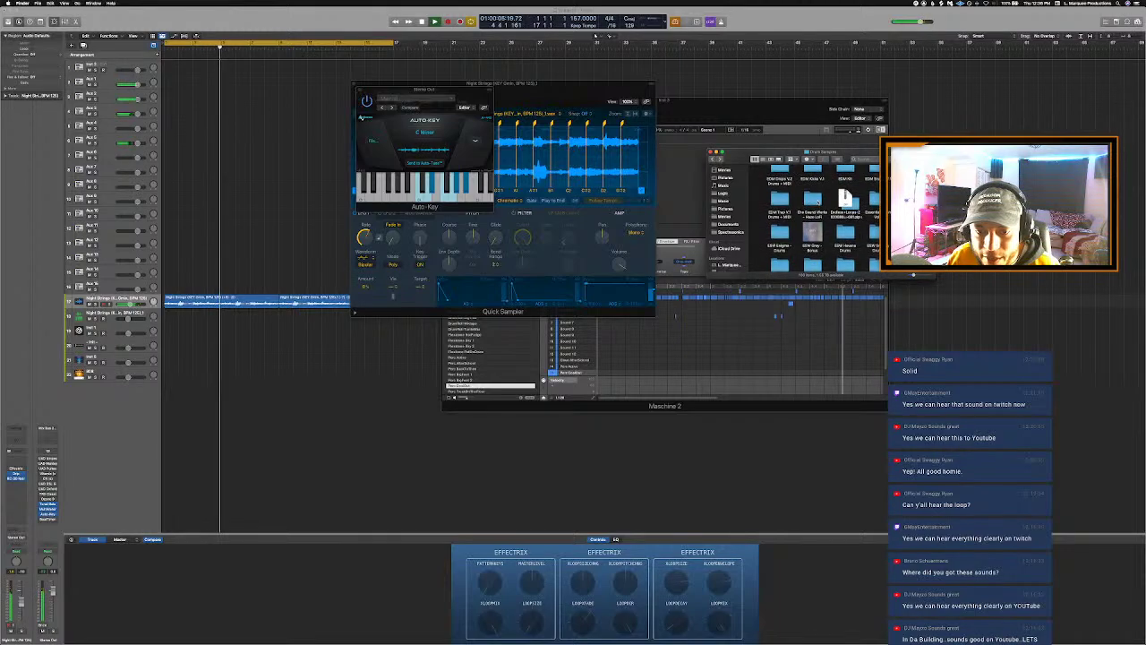
scroll(802, 213, down, 2)
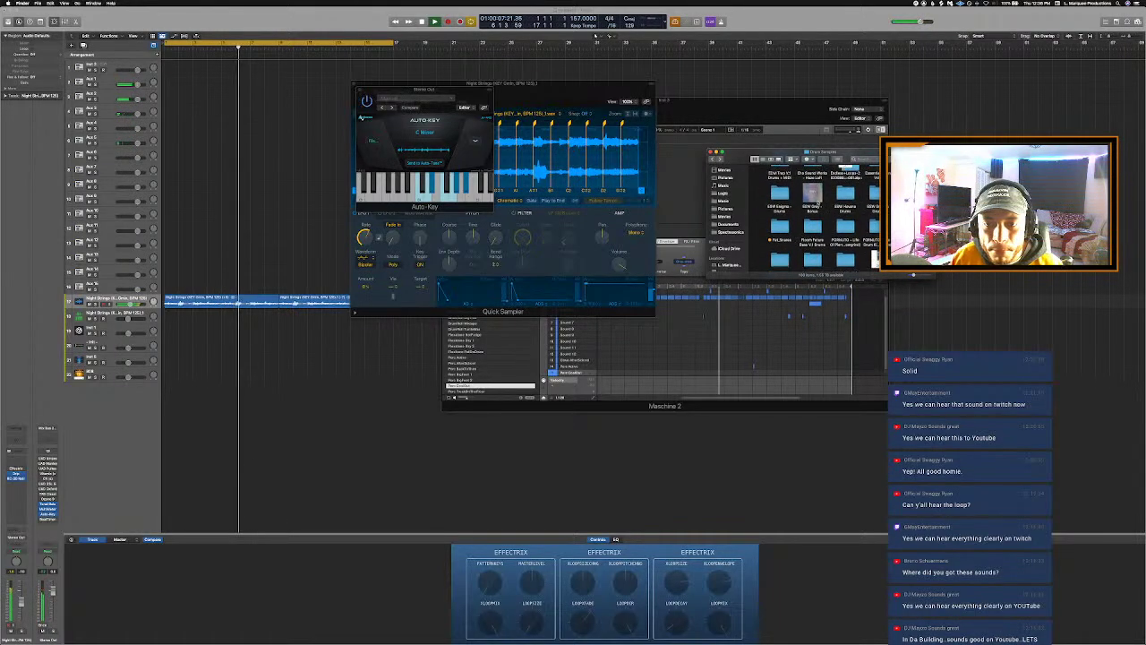
scroll(817, 204, up, 2)
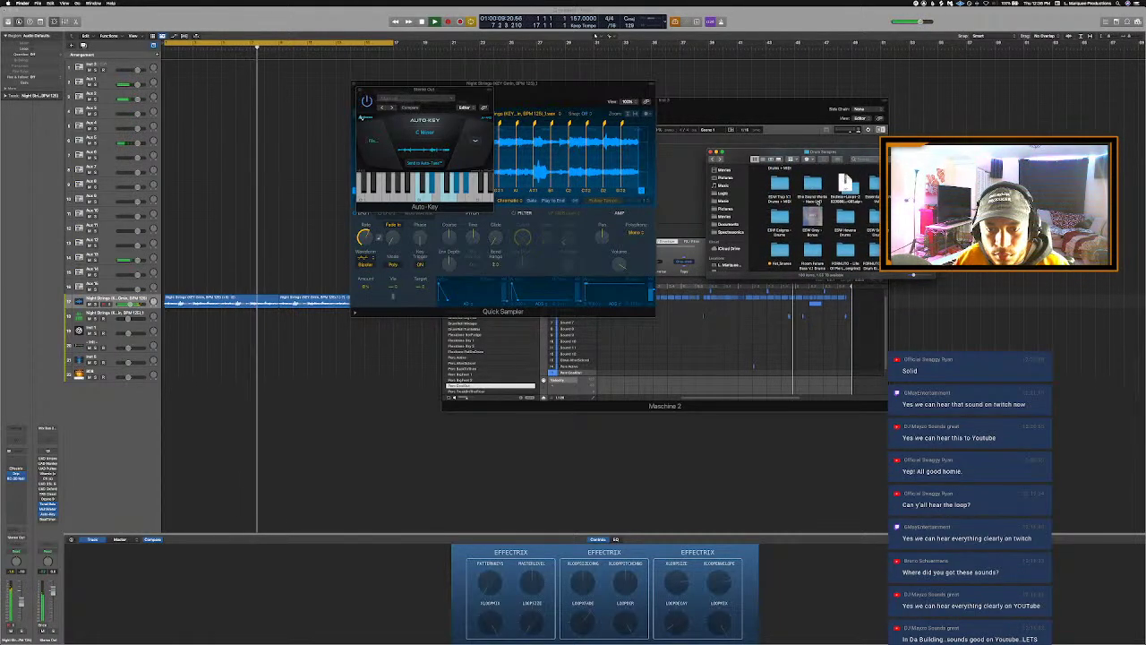
scroll(817, 205, up, 3)
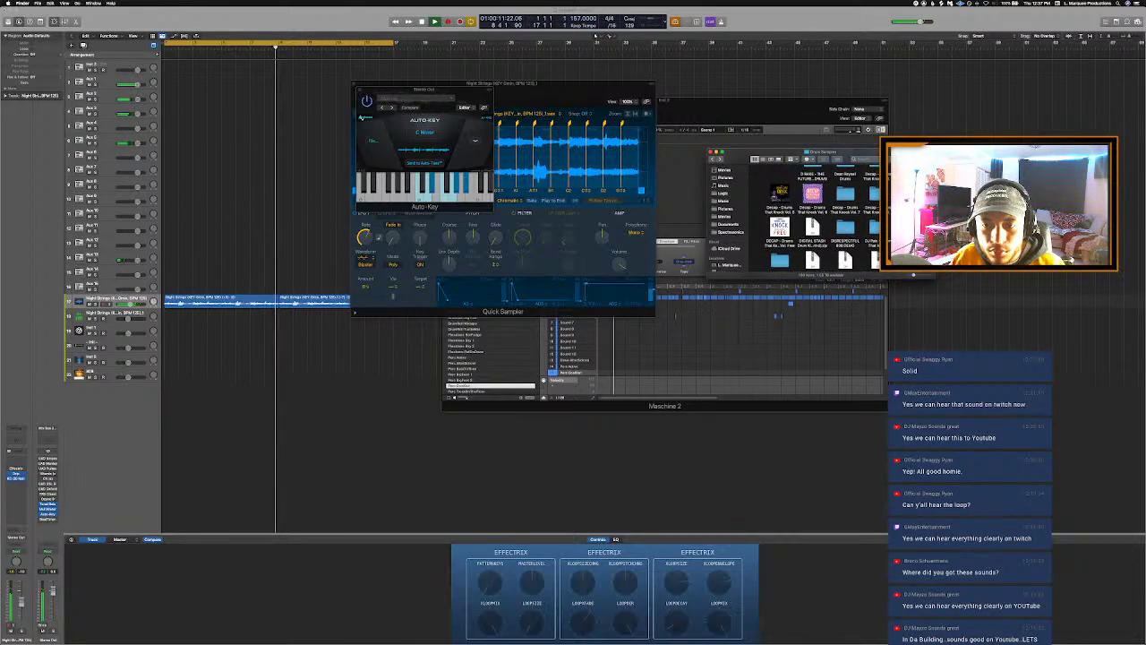
scroll(817, 204, down, 3)
scroll(817, 204, up, 3)
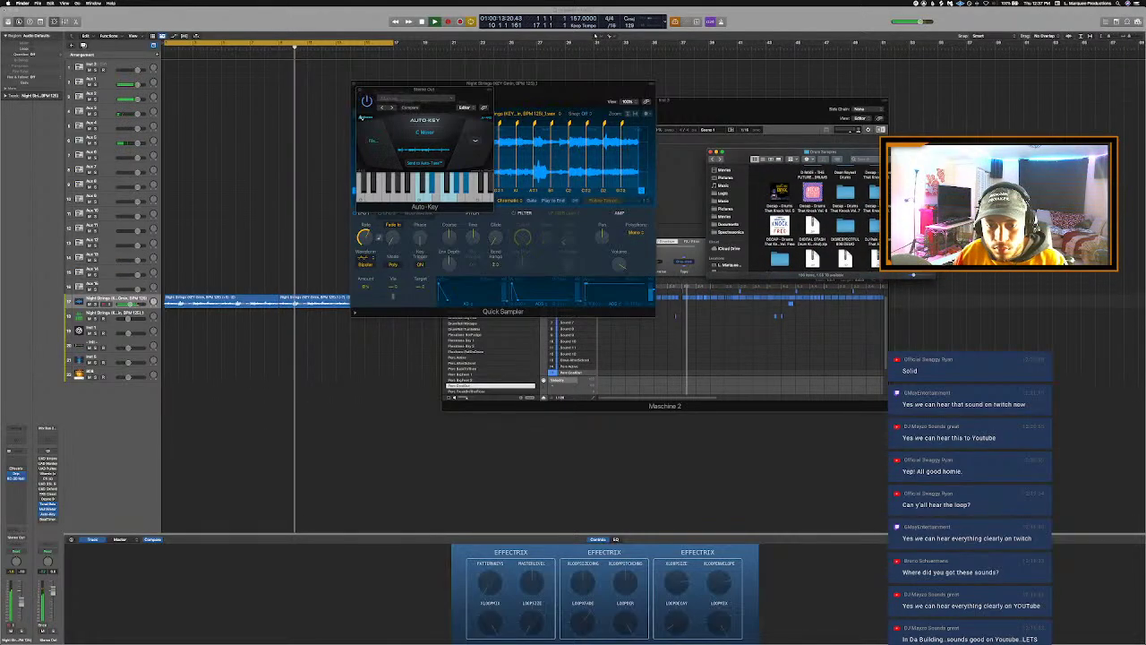
scroll(816, 204, down, 5)
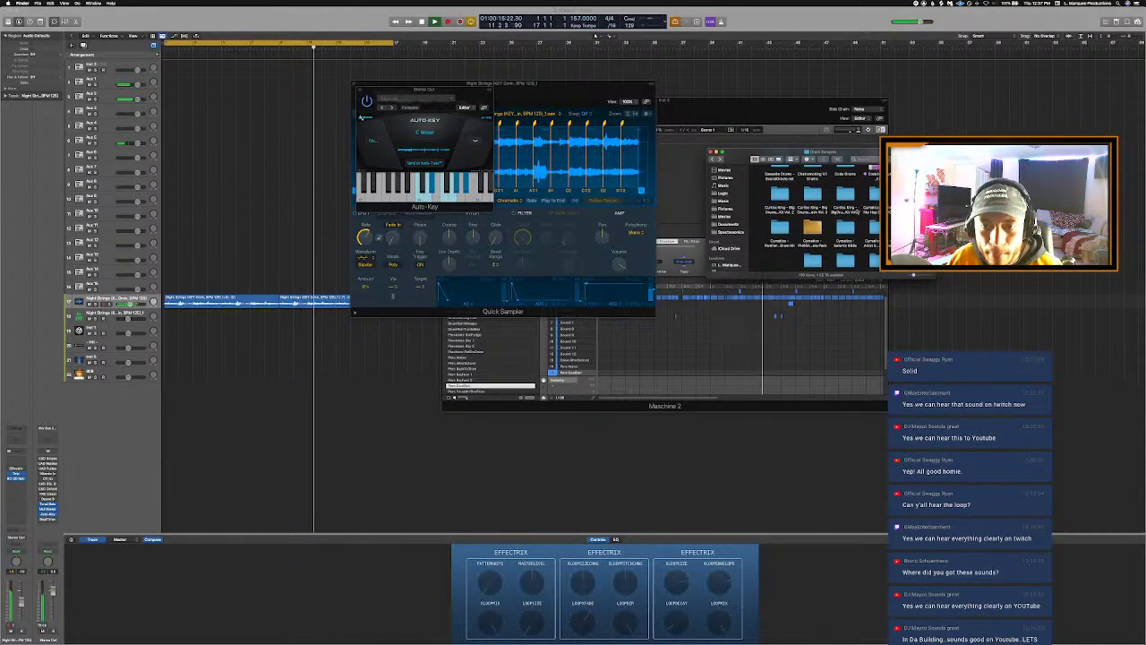
double_click(844, 218)
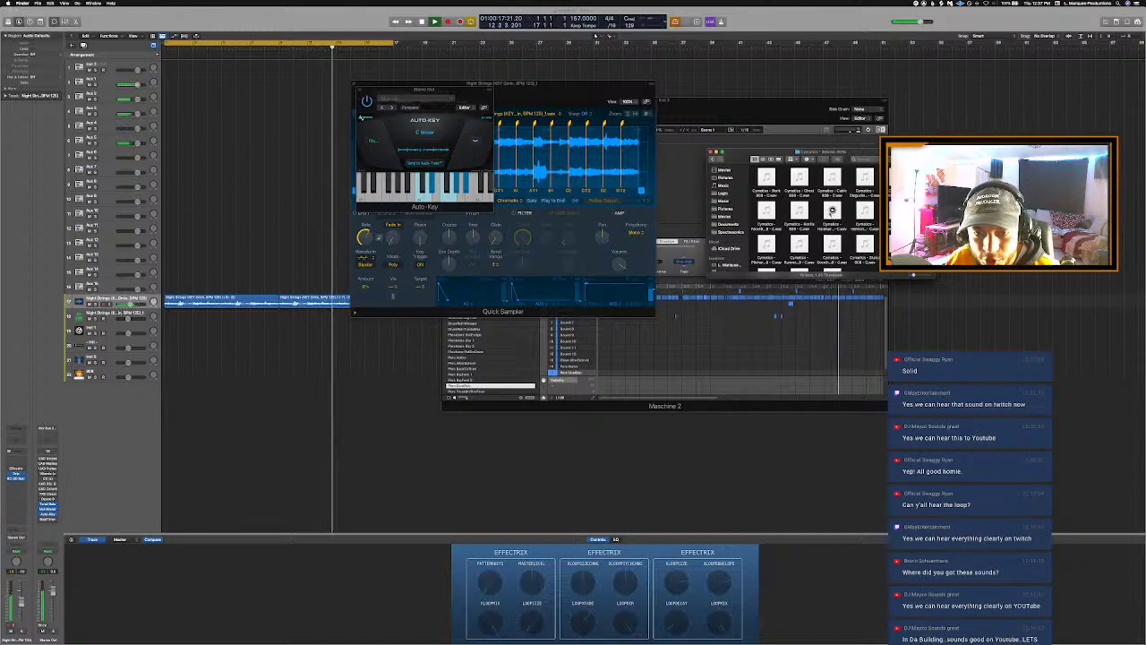
Step: Audition the 808s, add the Cymatics Earthquake 808 - C sample as a new Quick Sampler (Optimized) track, and stop playback
click(831, 211)
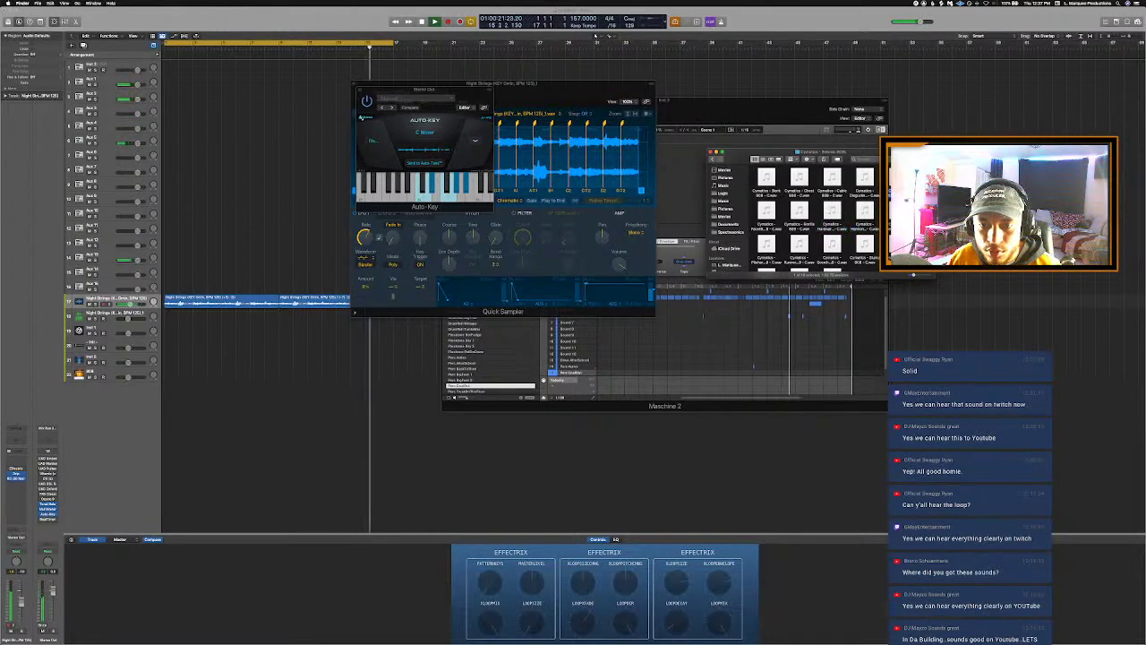
drag(898, 179, 128, 394)
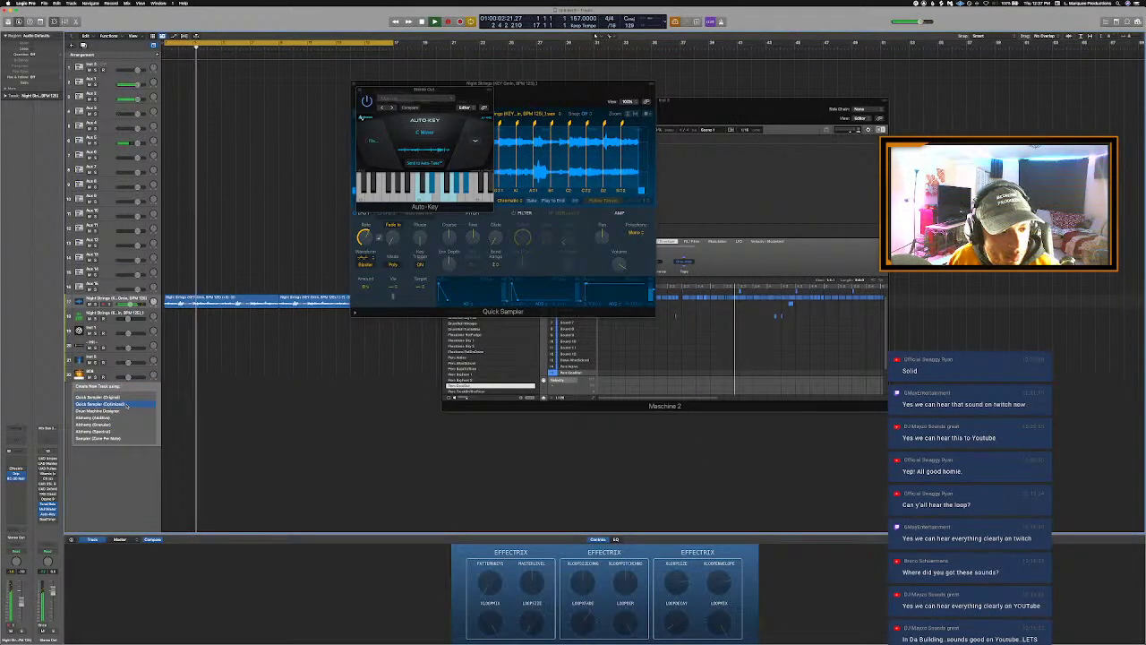
click(126, 405)
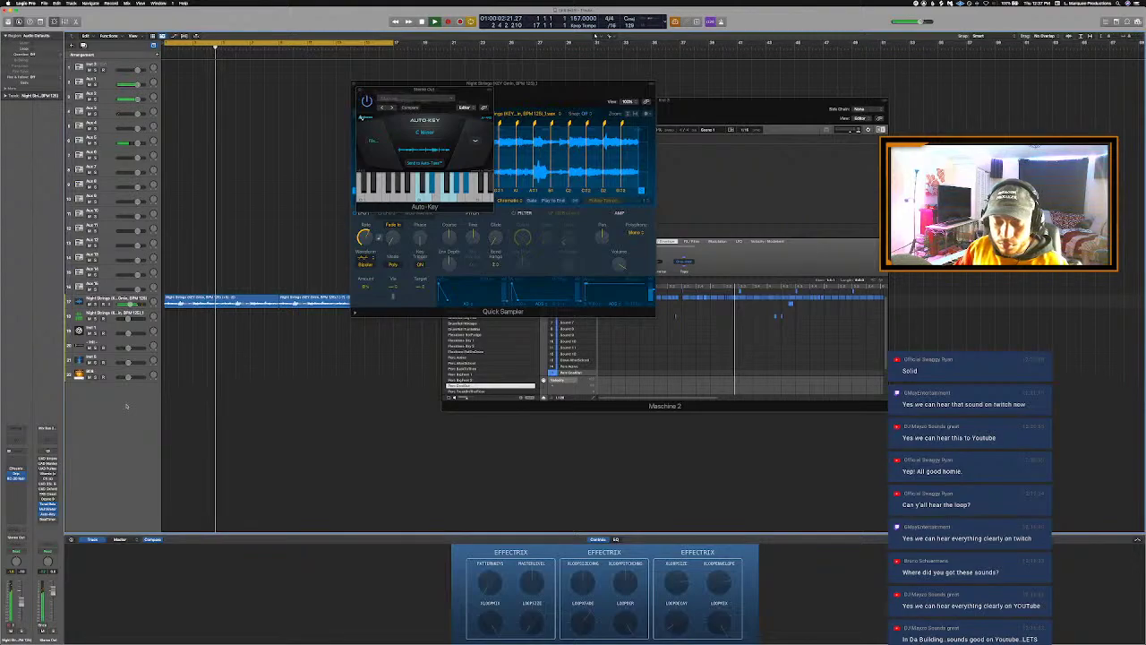
click(264, 383)
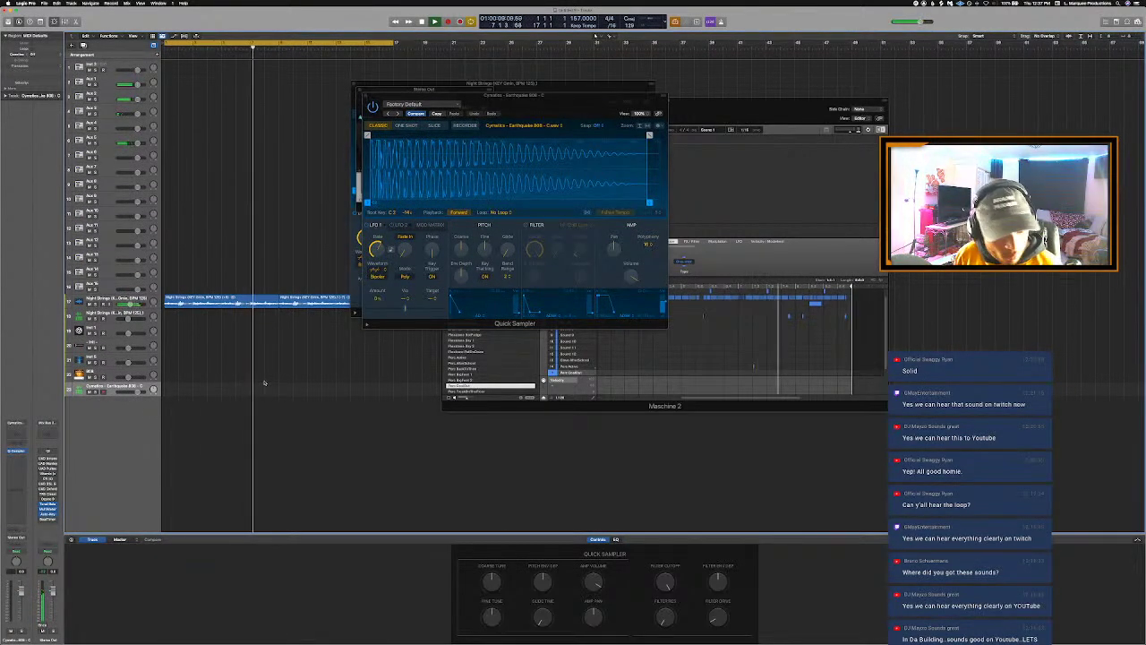
key(space)
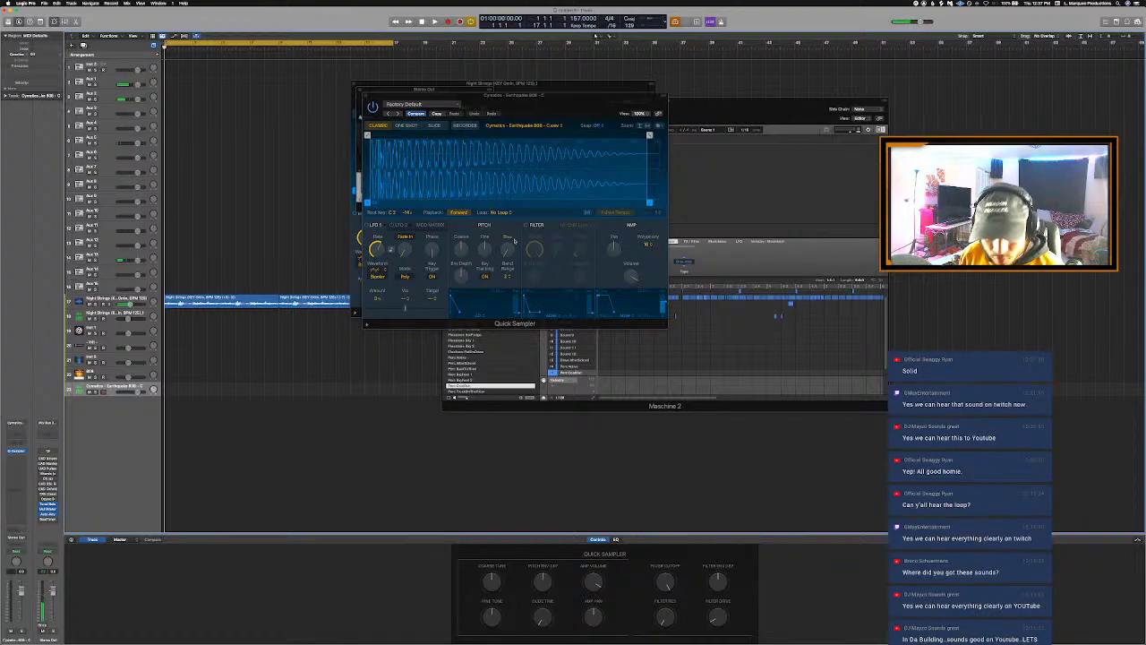
Step: Set the project key to C minor and the Earthquake 808 Quick Sampler's polyphony to Mono
click(628, 22)
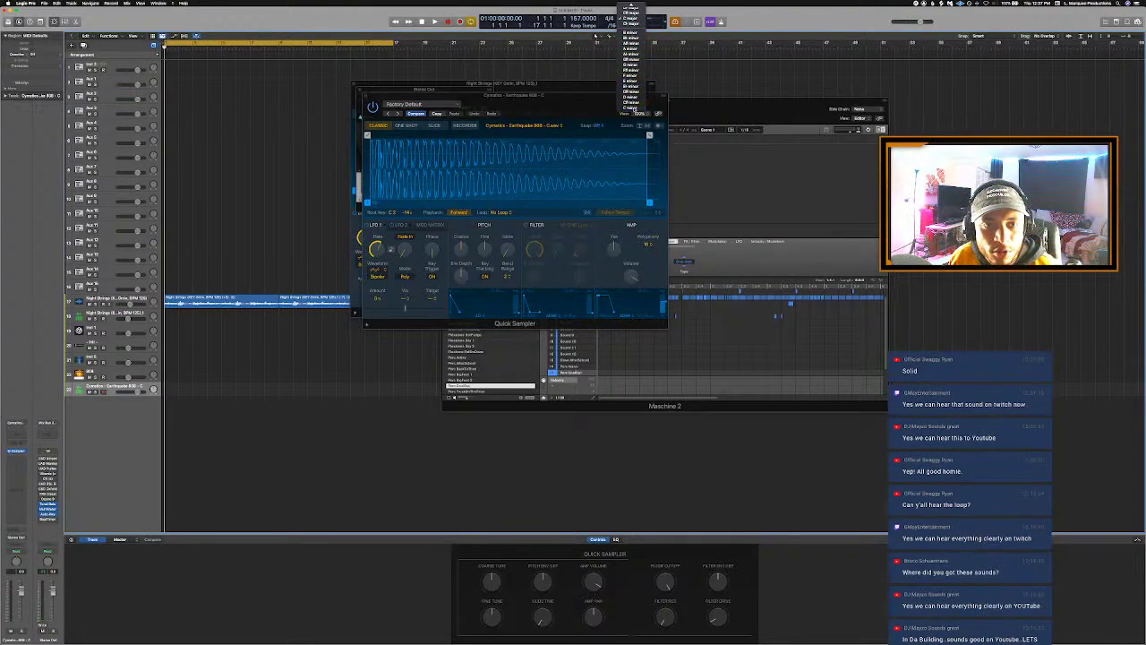
click(632, 103)
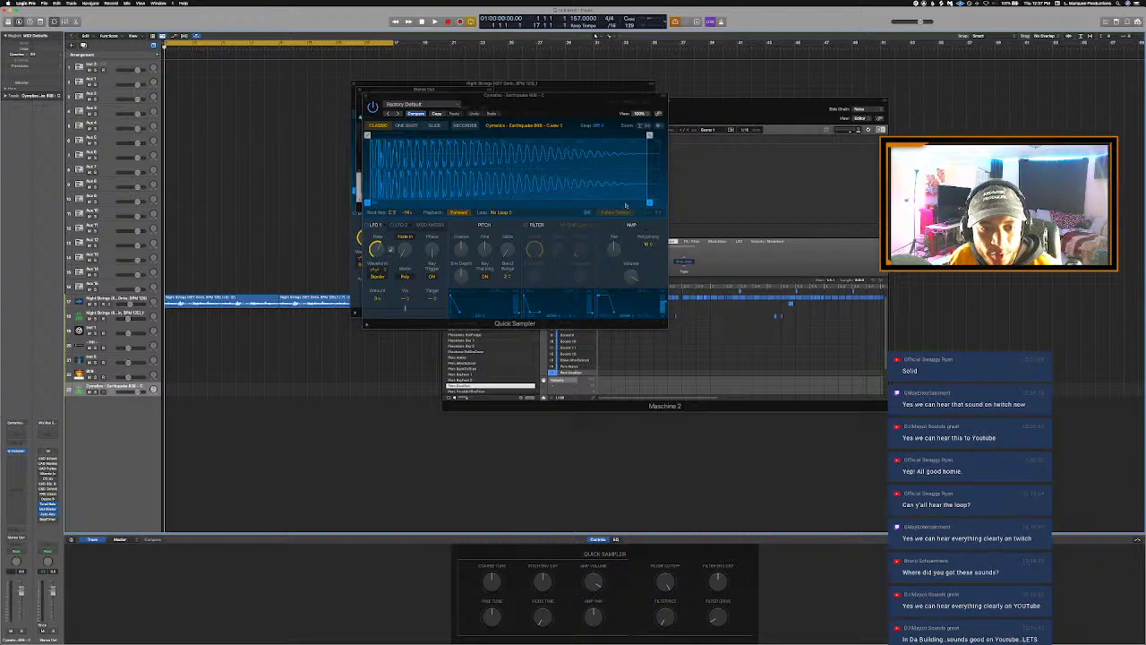
click(645, 244)
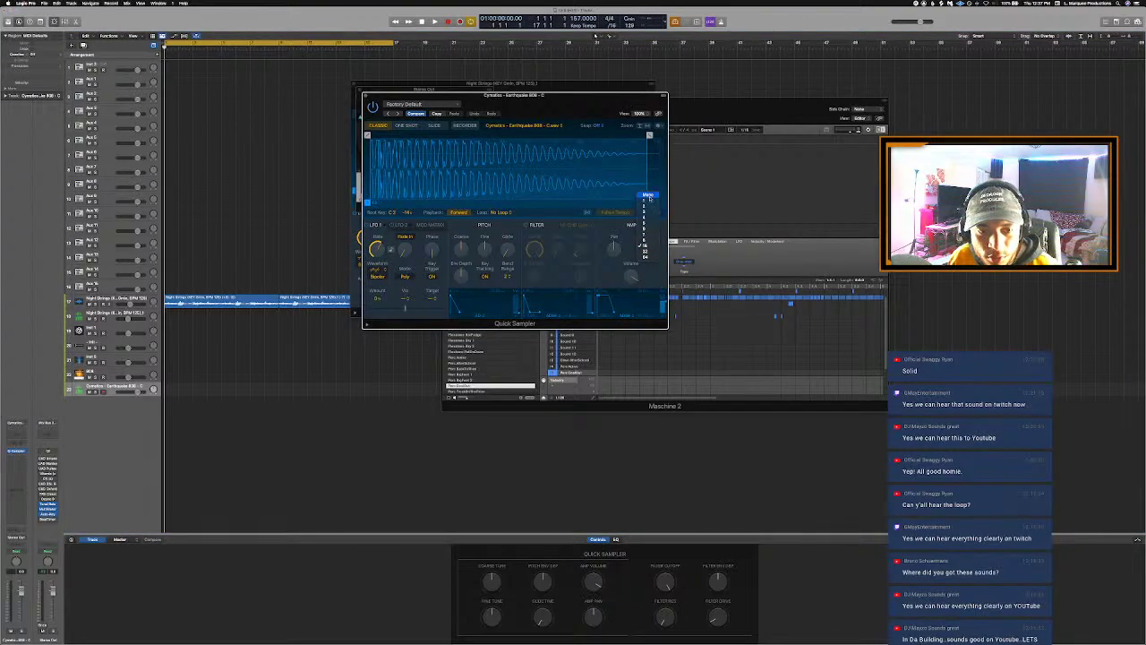
click(646, 195)
Step: Close the Maschine 2, Auto-Key and Night Strings Quick Sampler windows, keeping the Earthquake 808 Quick Sampler open during playback
drag(677, 118, 742, 164)
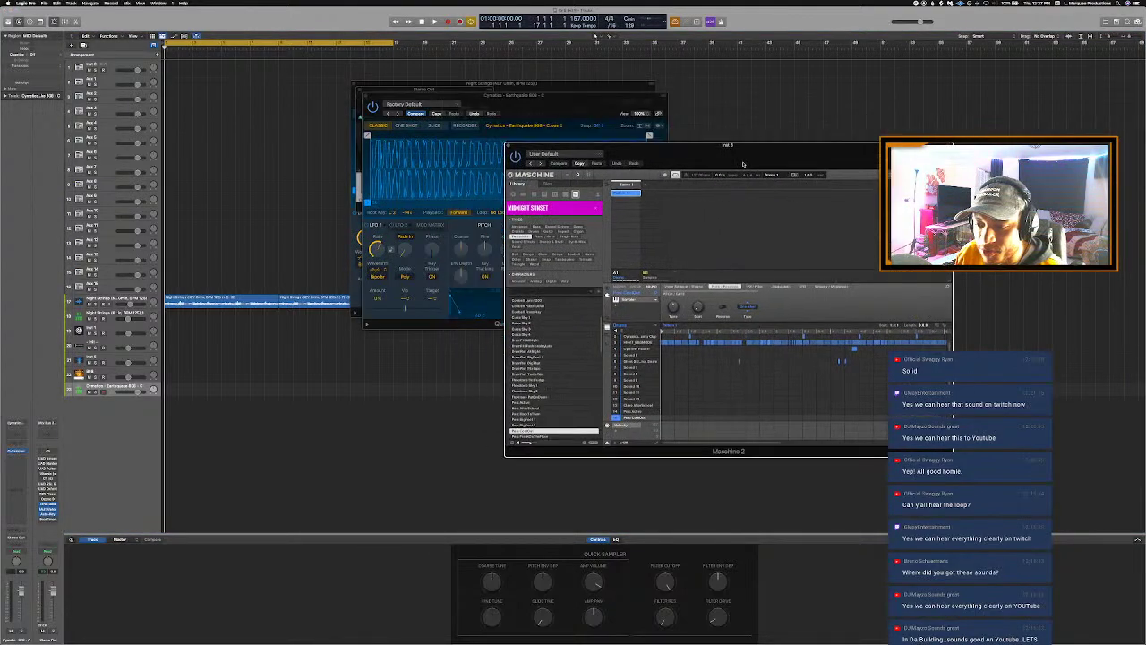
click(512, 149)
key(r)
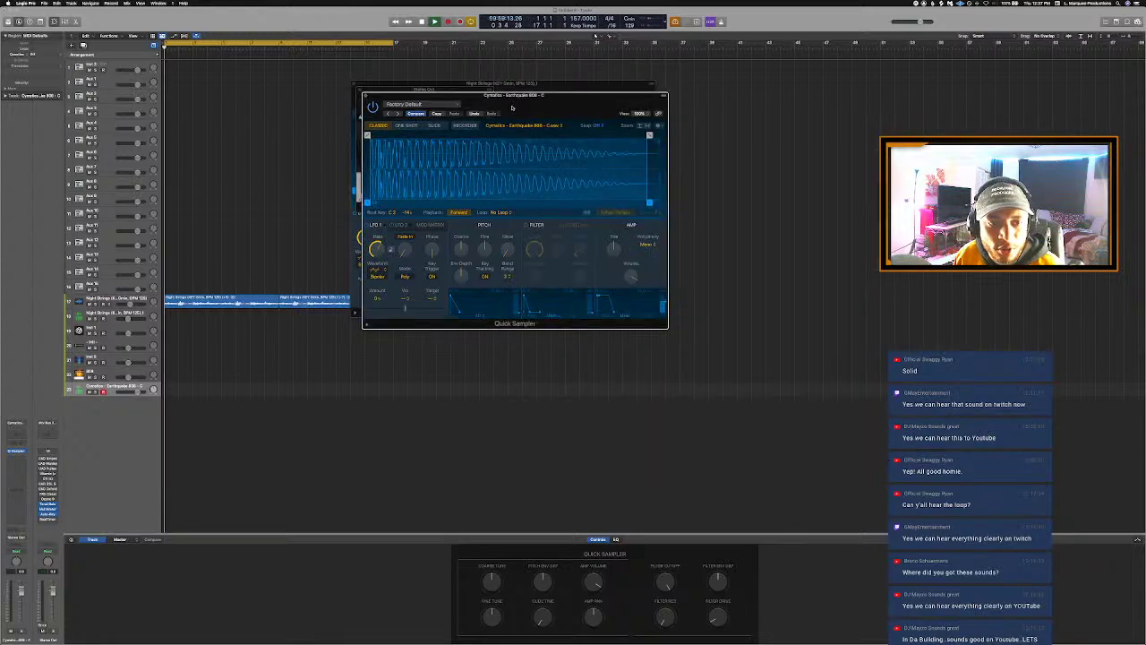
drag(511, 107, 515, 163)
click(355, 83)
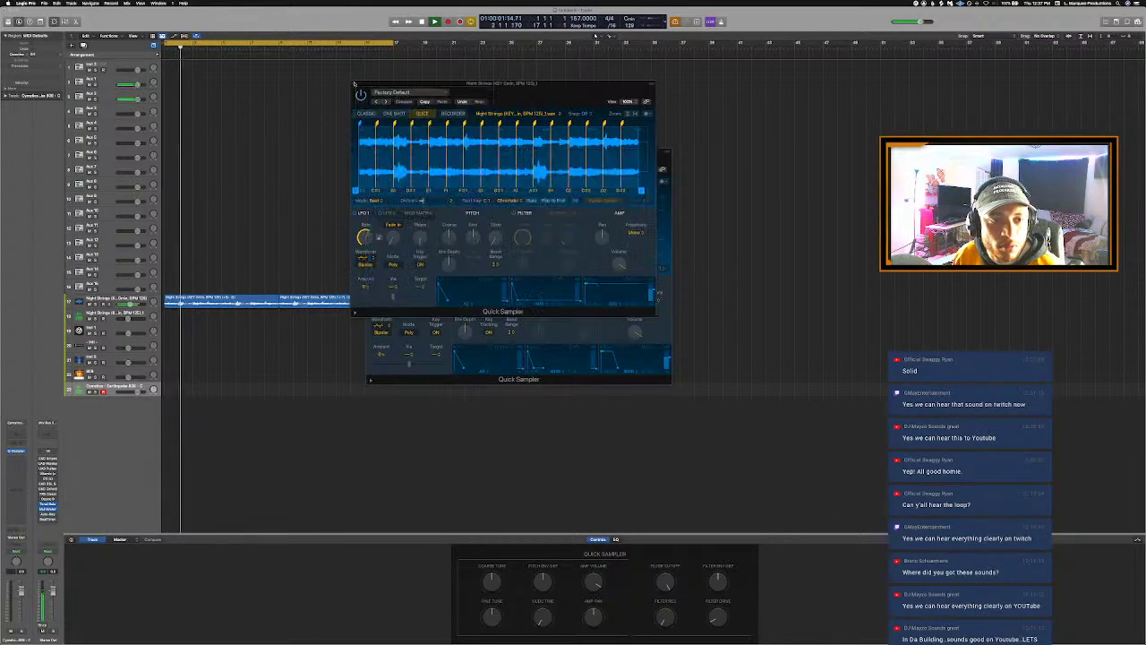
click(355, 83)
click(361, 89)
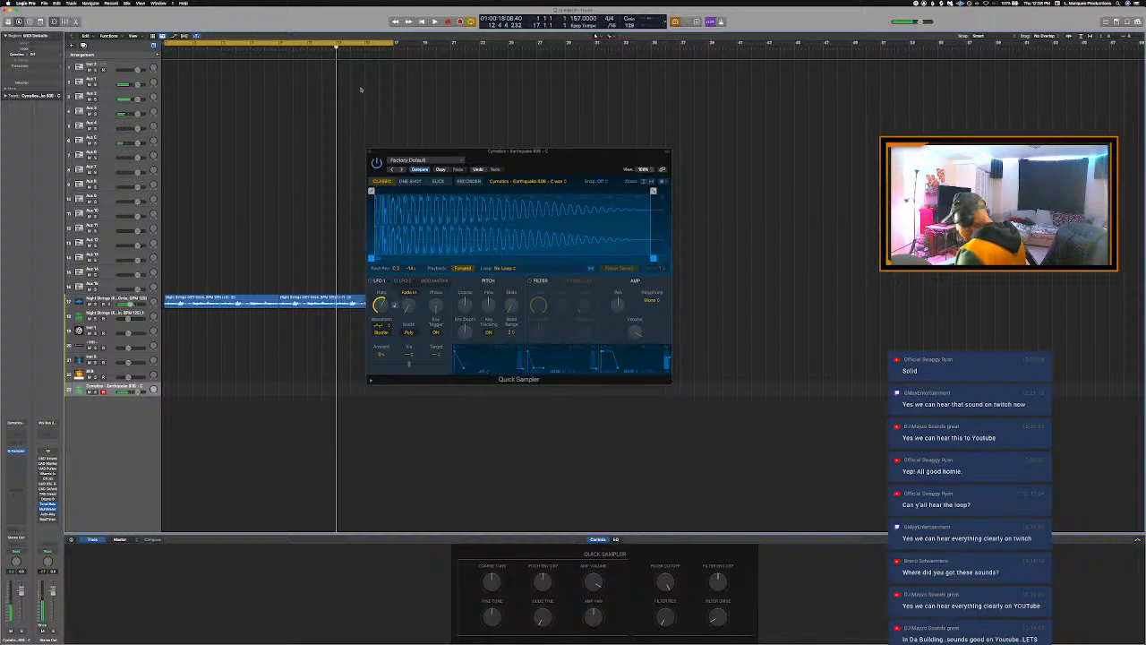
Step: Record an eight-bar bass line on the Earthquake 808 track and open the looped region in the Piano Roll
key(r)
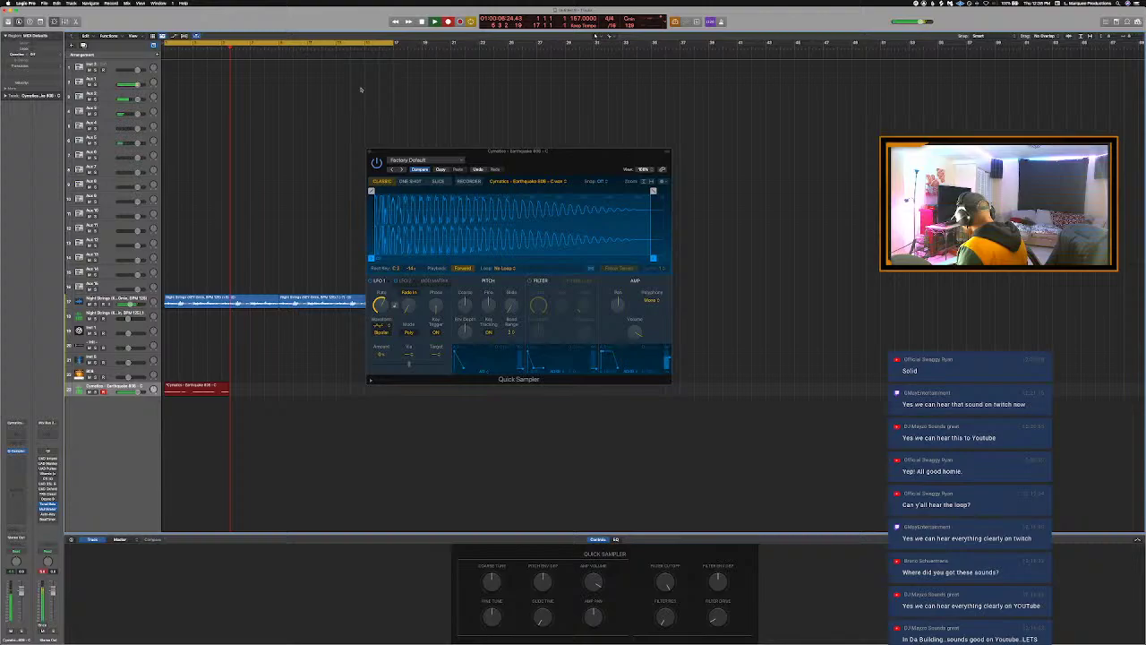
key(space)
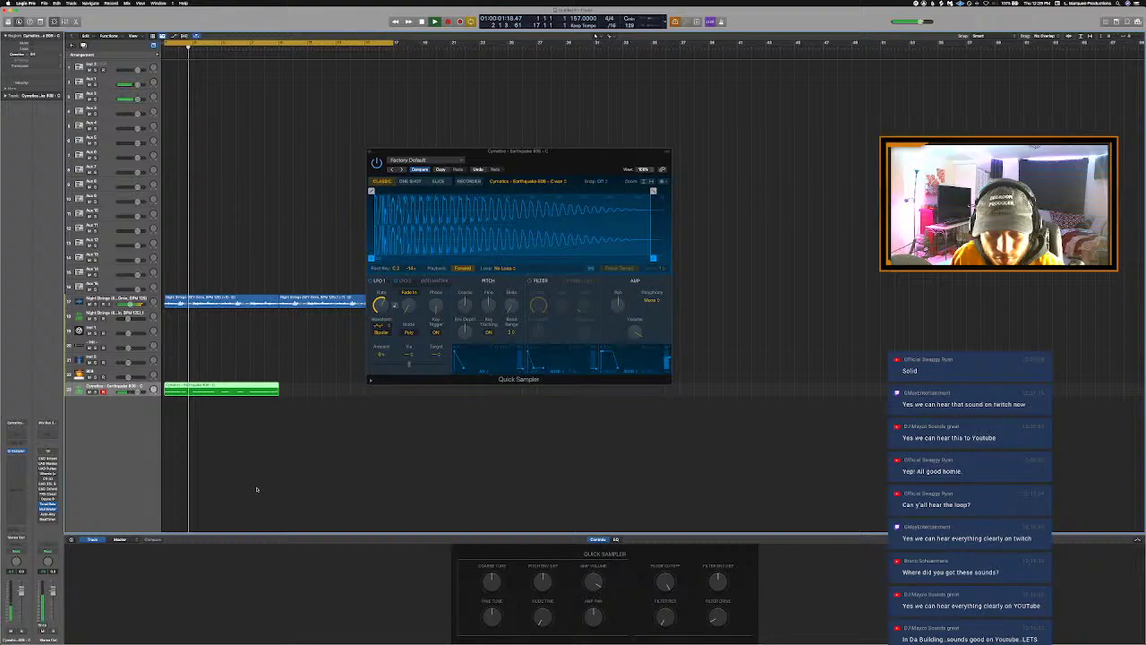
key(p)
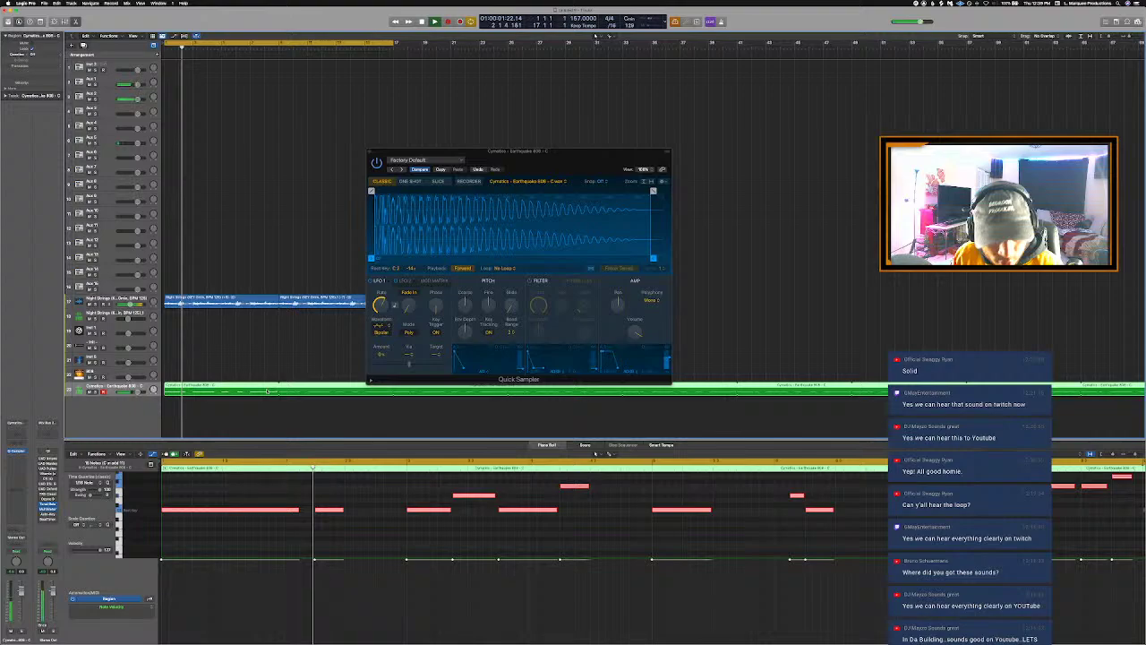
Step: Replace Quick Sampler on the 808 track with Sampler (Multi Sample) and select a bass note in the Piano Roll
click(22, 452)
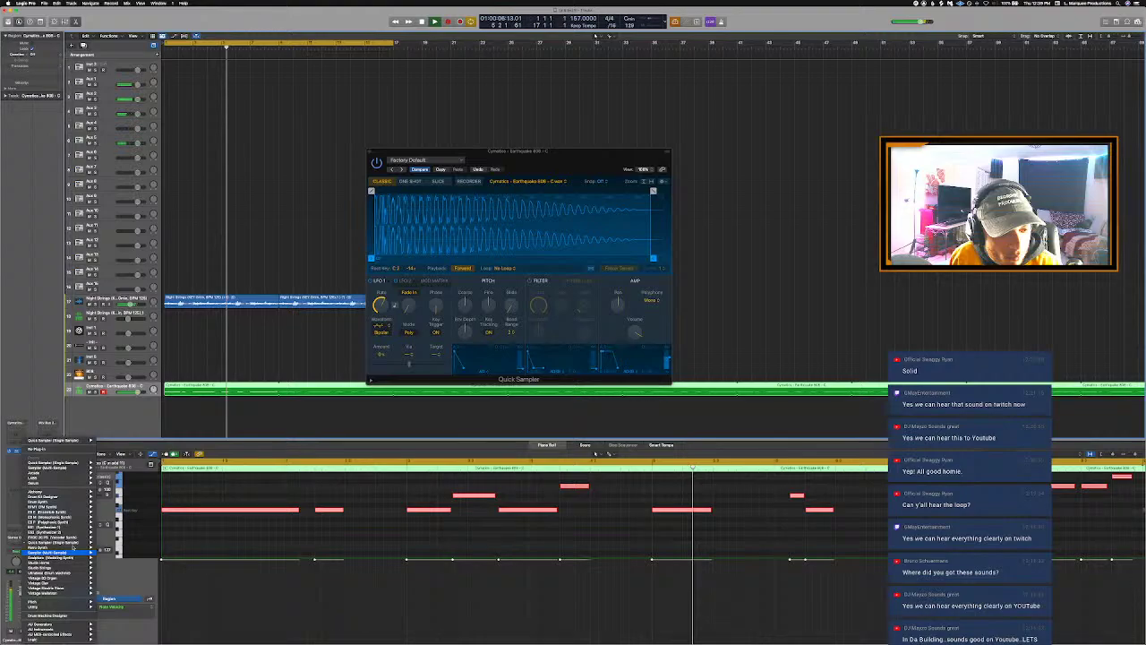
click(106, 551)
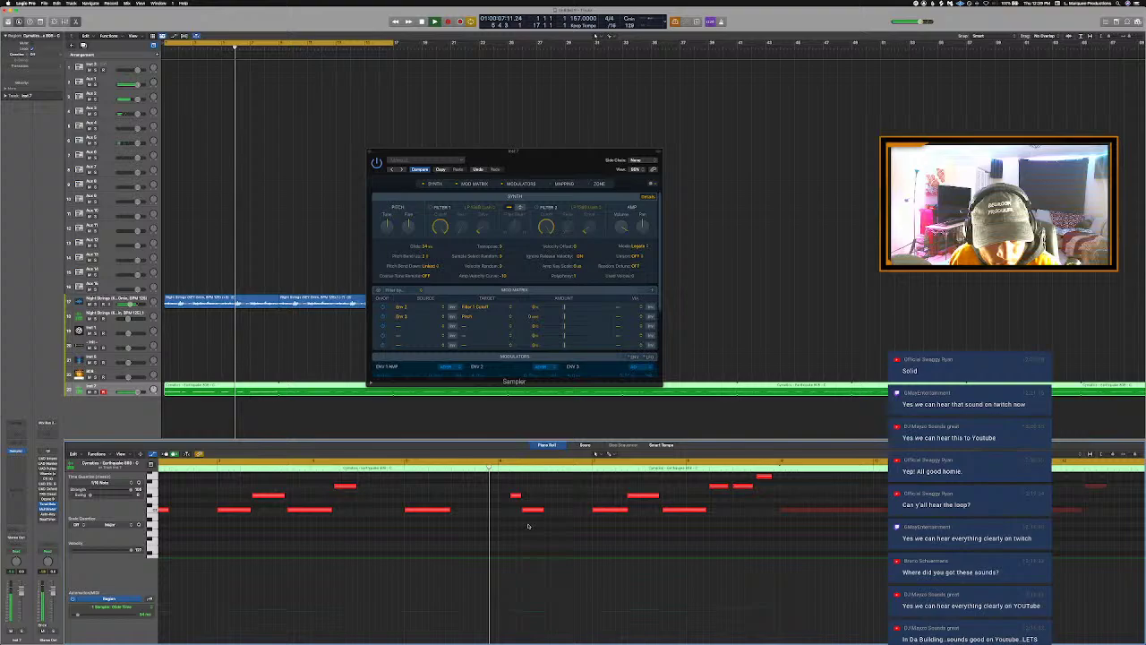
click(626, 510)
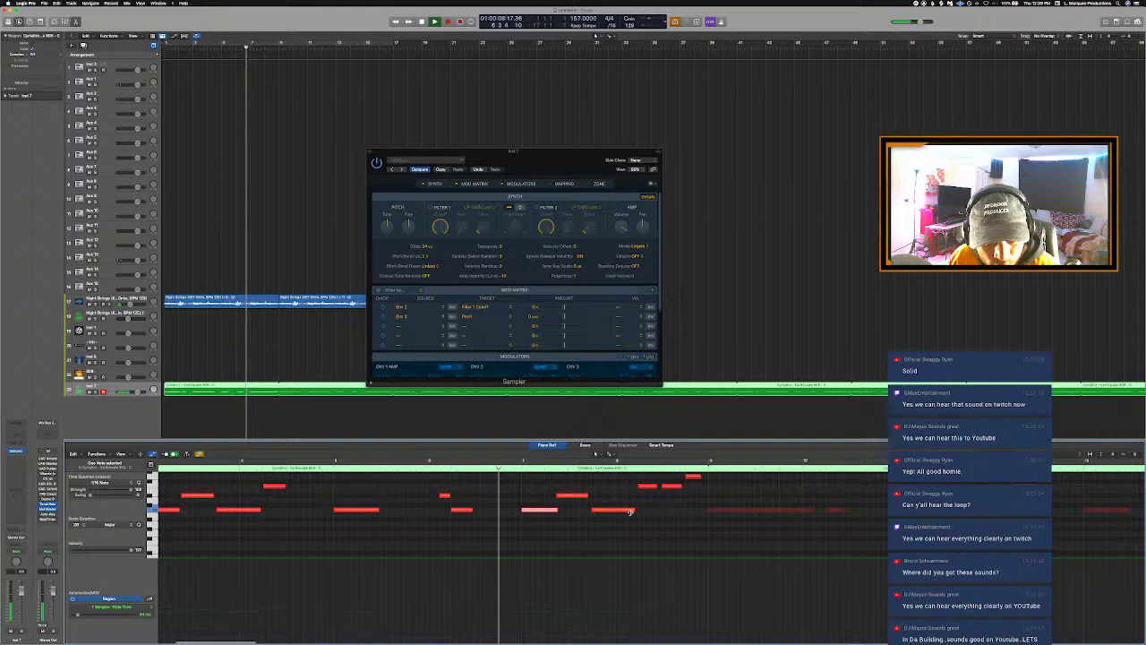
Step: Try replacing the Sampler on the 808 track with Quick Sampler, and restore the Sampler
click(25, 452)
mouse_move(73, 573)
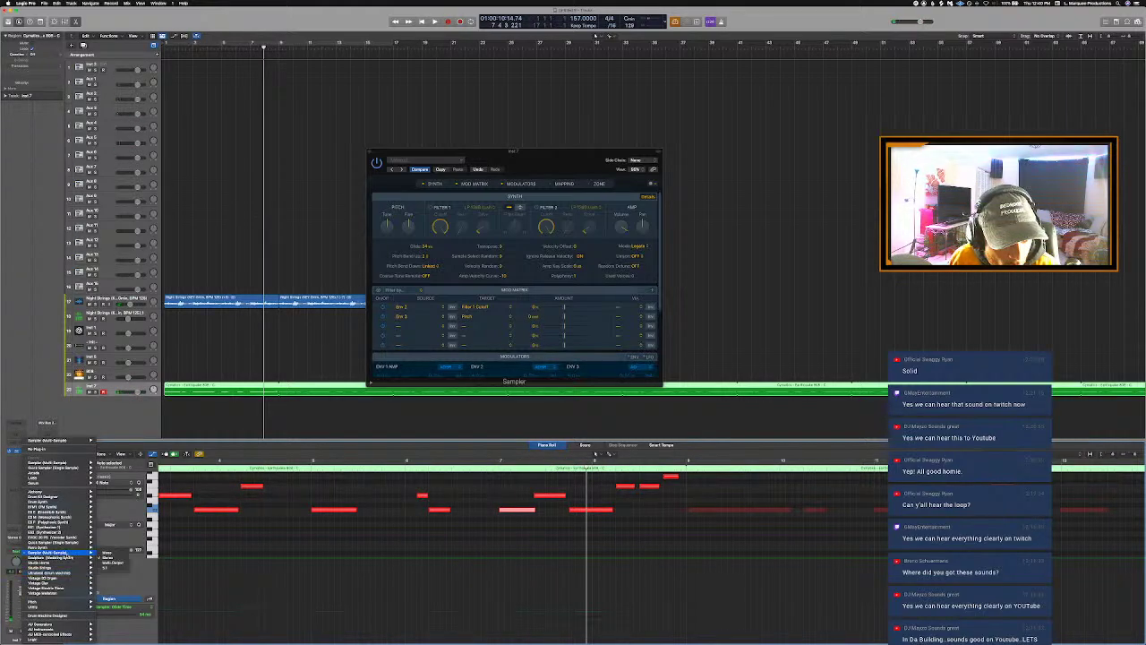
mouse_move(49, 553)
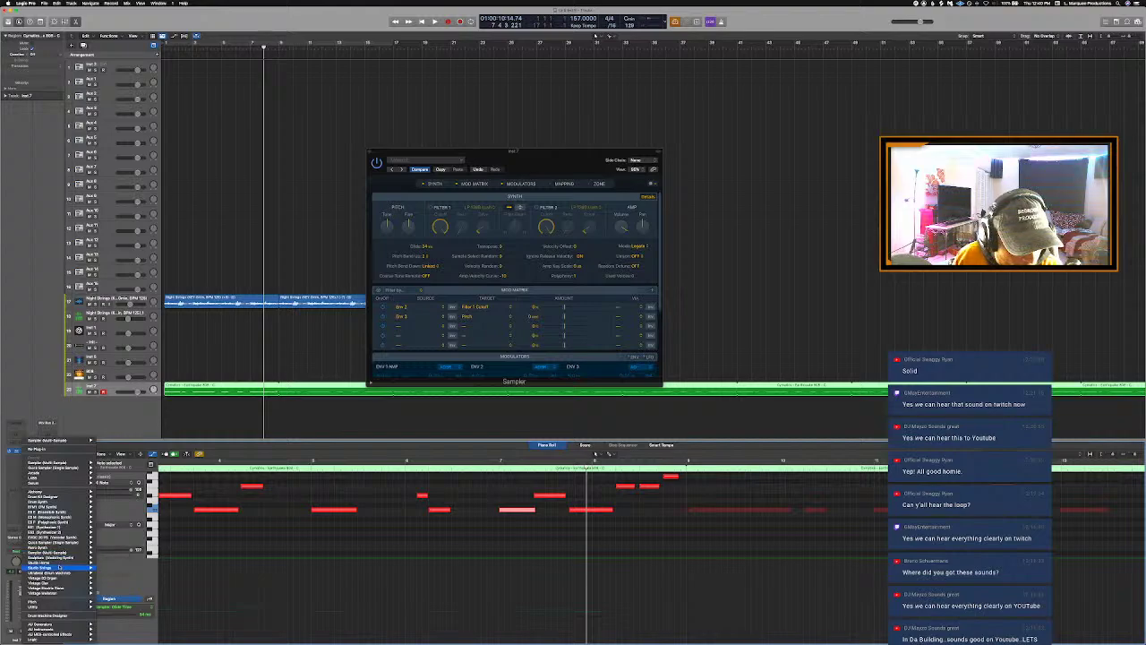
click(105, 543)
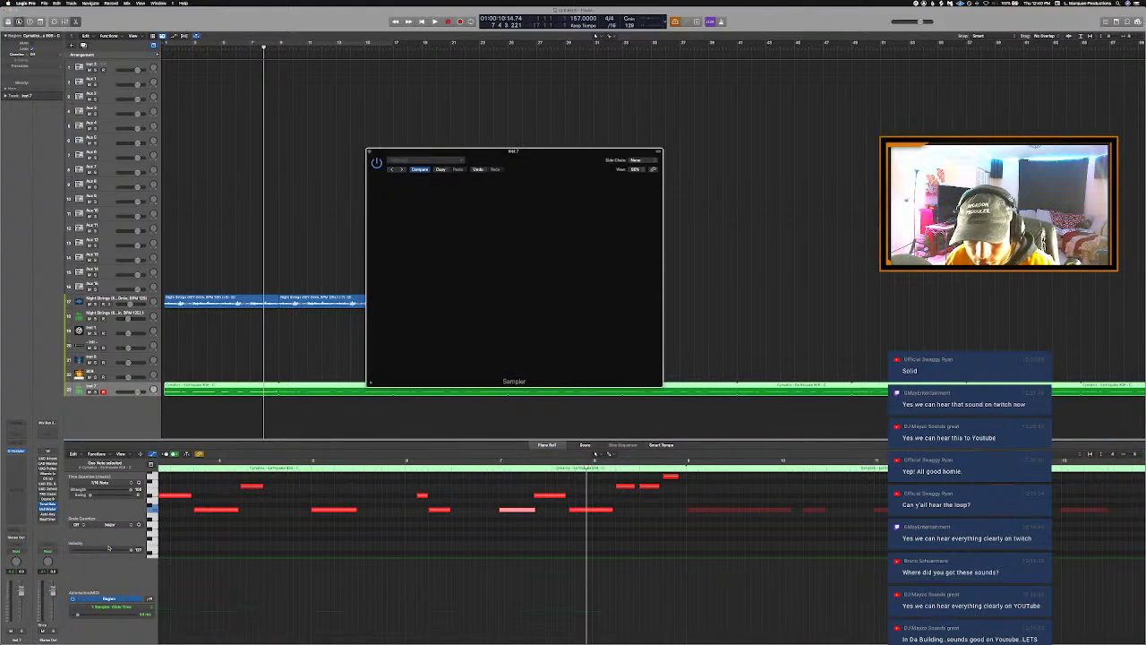
key(space)
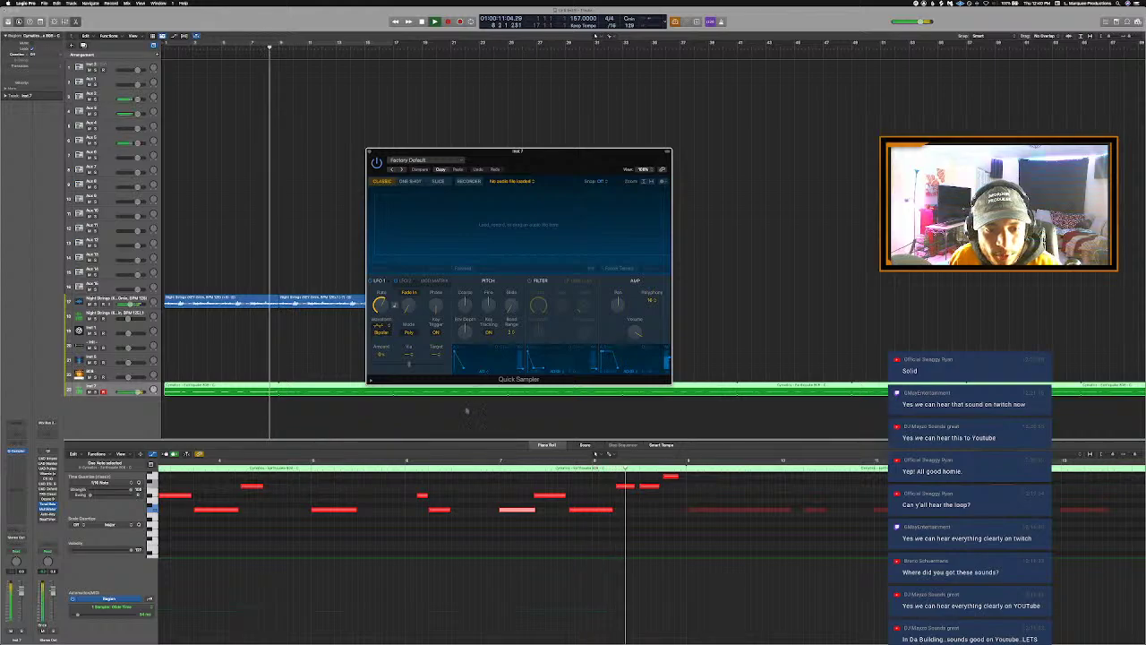
key(space)
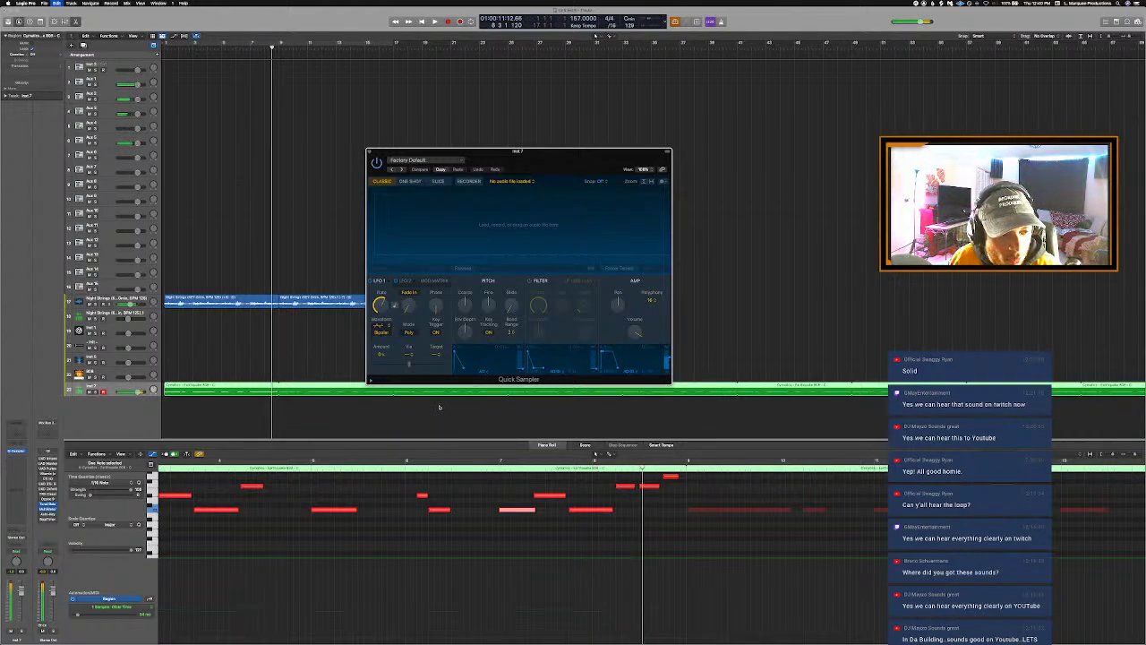
key(super+z)
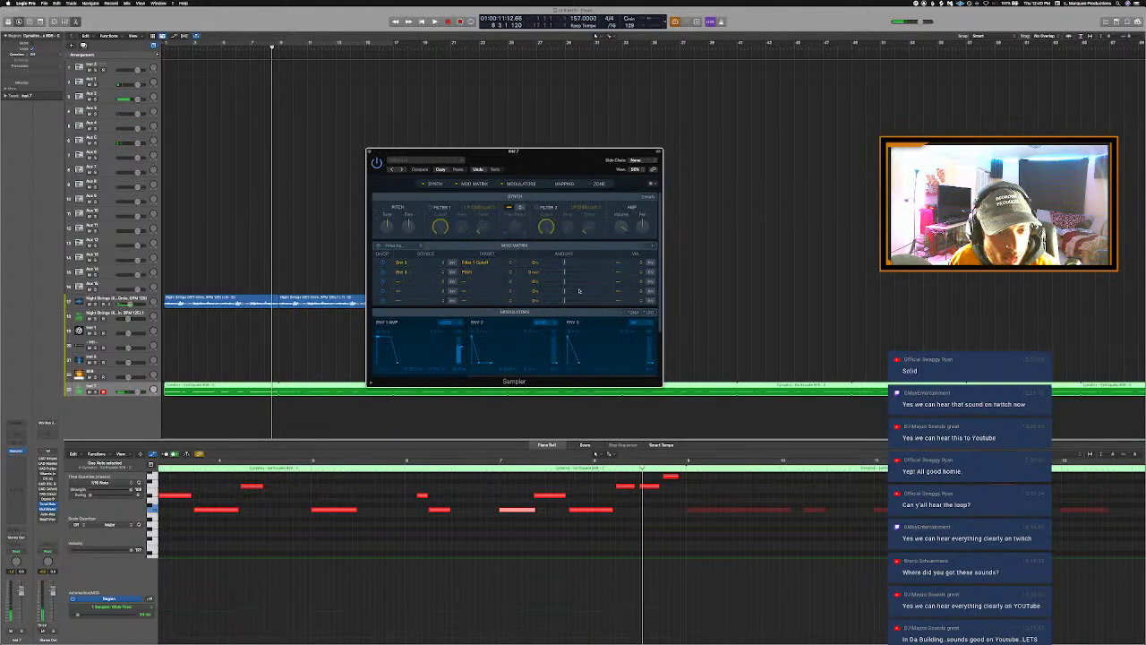
Step: Show the Sampler's synth details, set its Mode to Mono, and audition the bass line
click(646, 196)
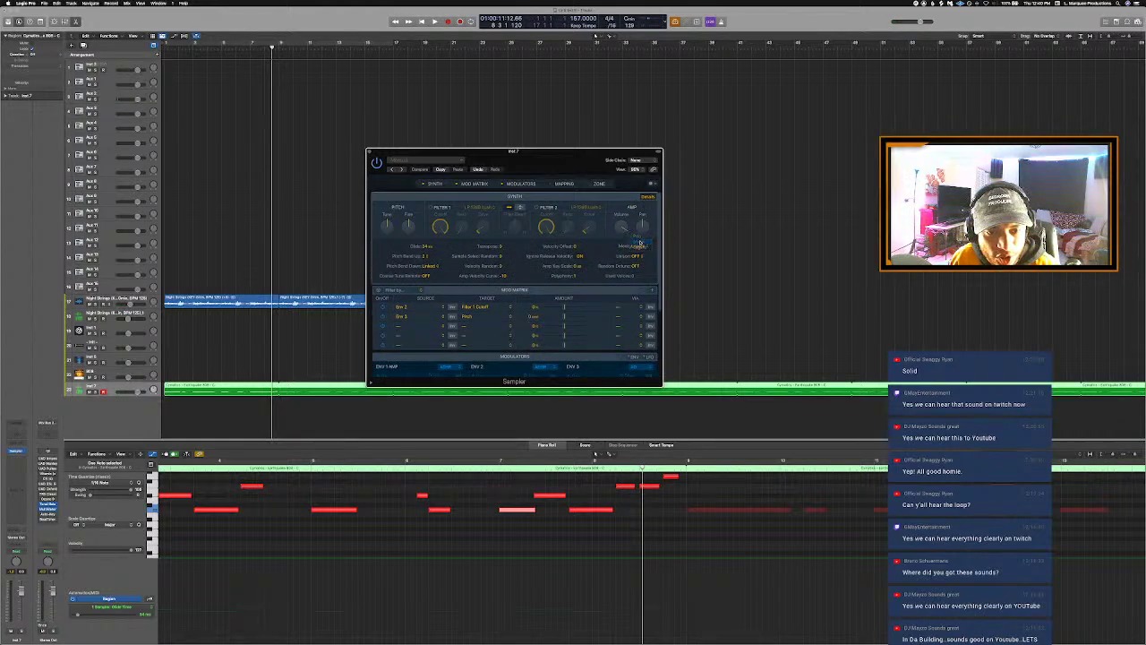
key(space)
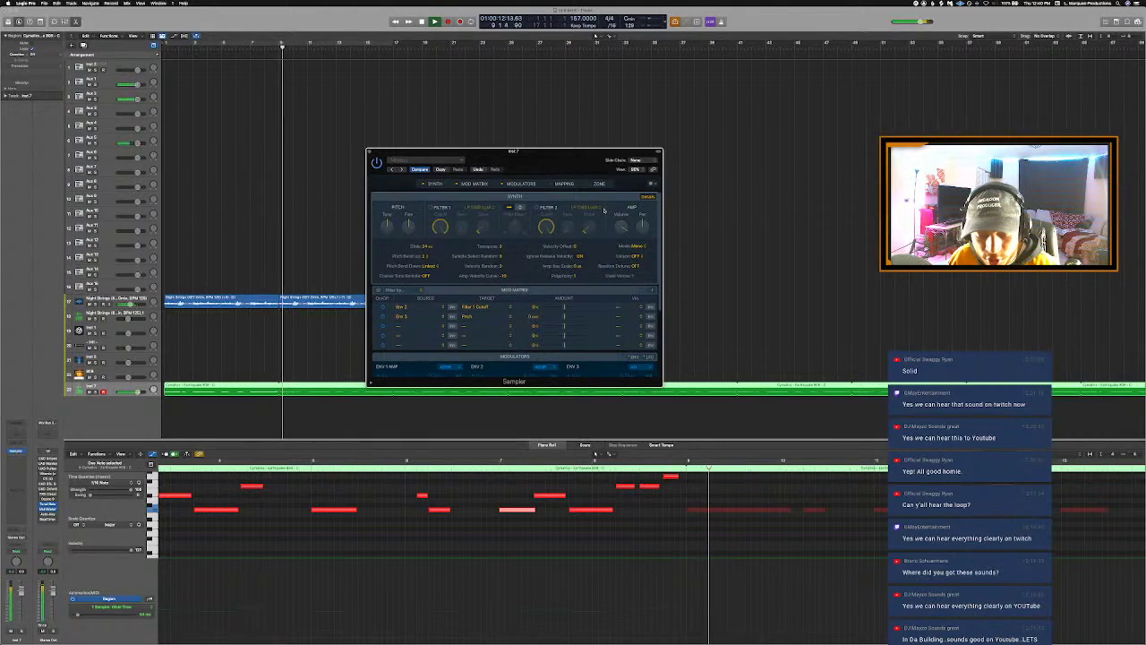
key(c)
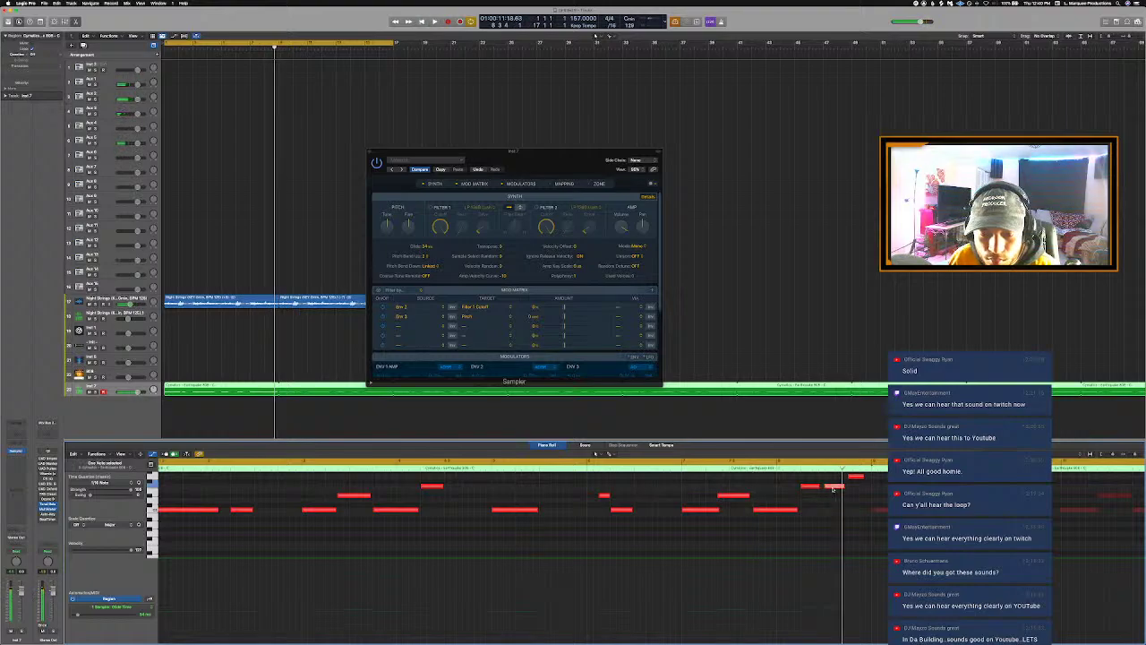
Step: Apply Trim Note End to Following to the three highest notes ending the 808 phrase, and play the cycled result
scroll(833, 490, up, 2)
drag(807, 489, 892, 513)
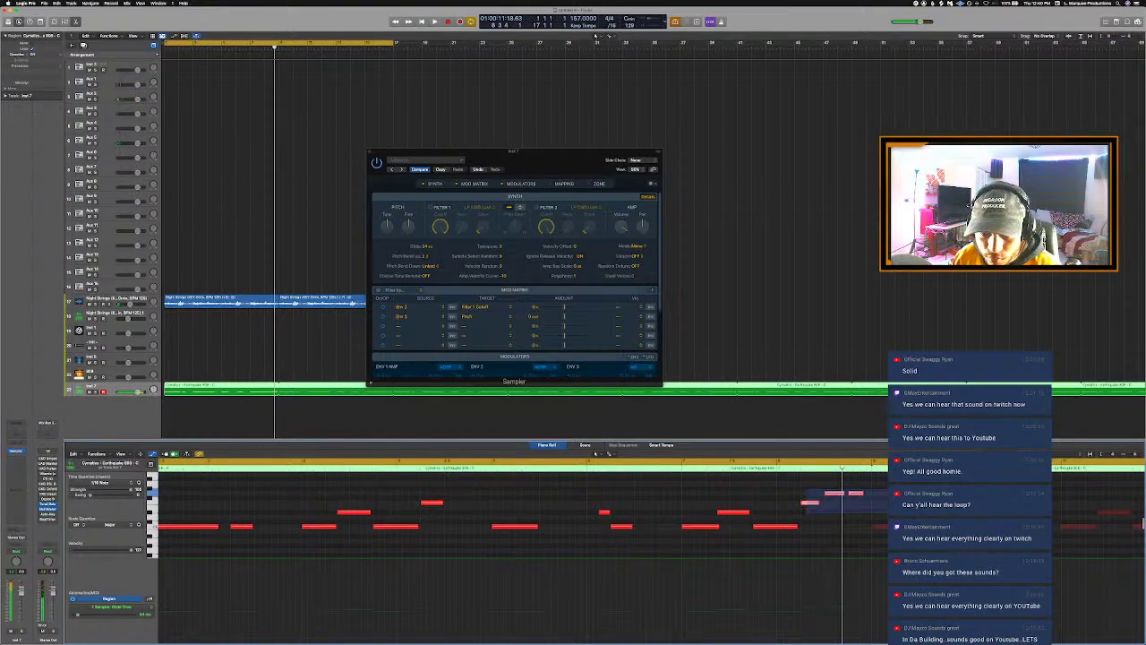
right_click(833, 496)
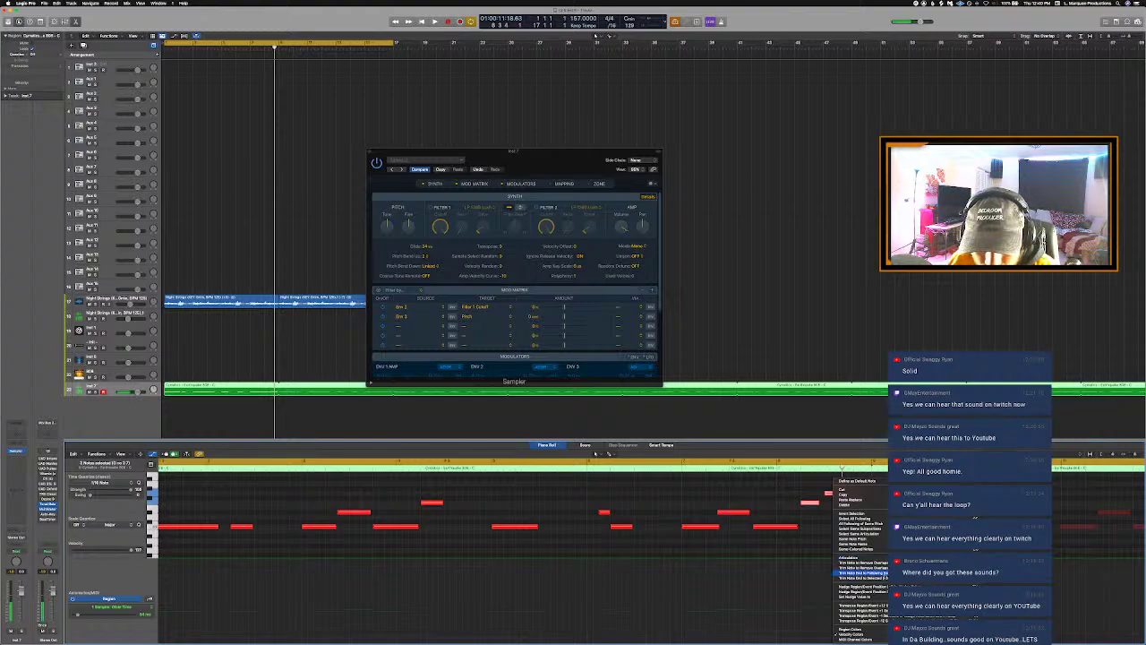
click(859, 570)
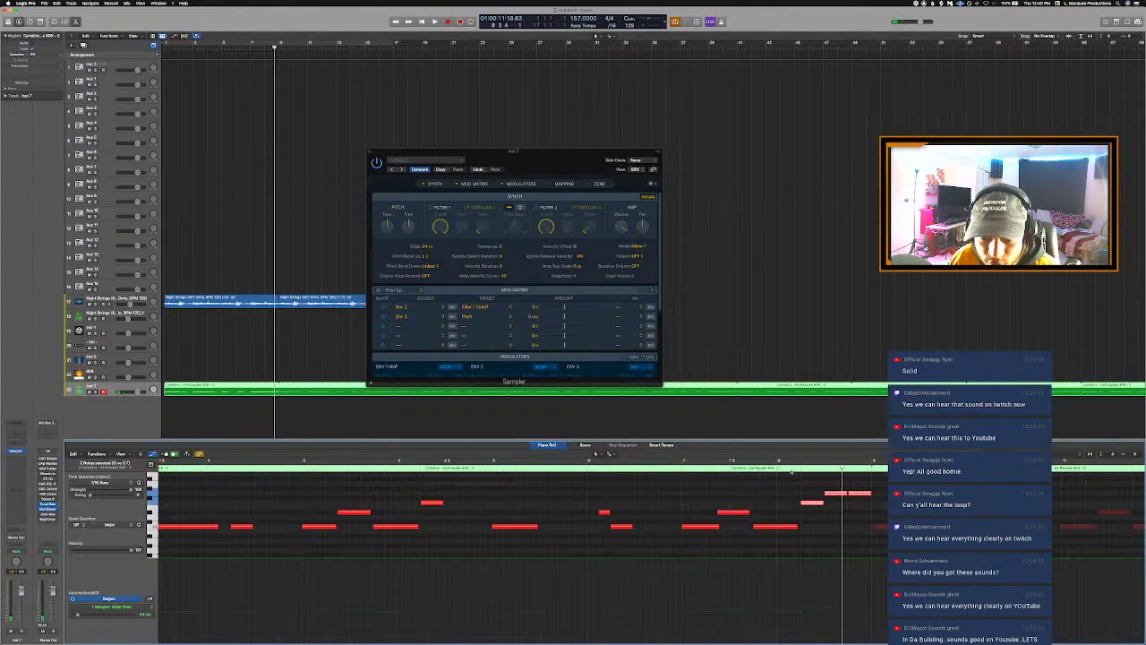
key(space)
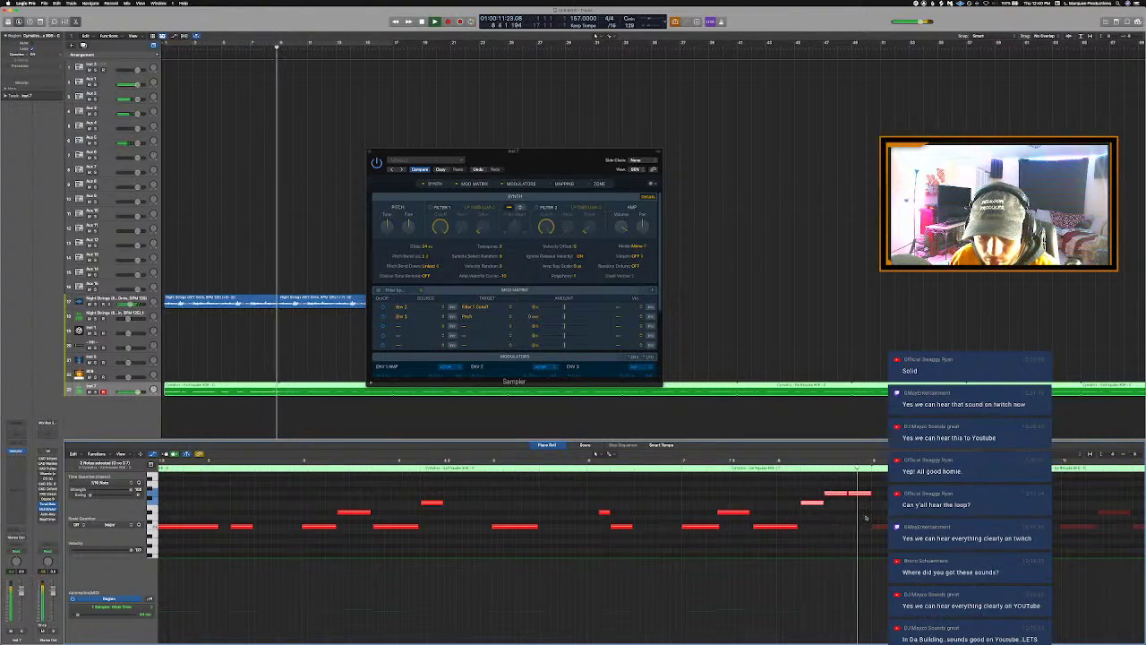
key(c)
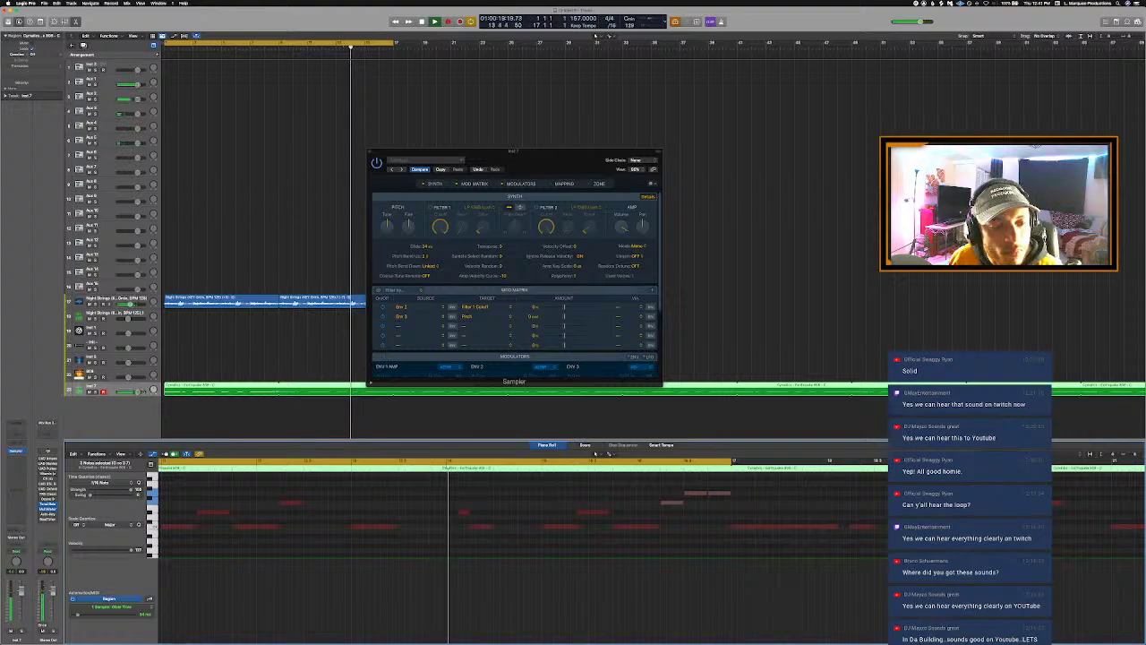
Step: Move the Earthquake 808 track to the top of the track list and close its Sampler window
drag(117, 387, 120, 67)
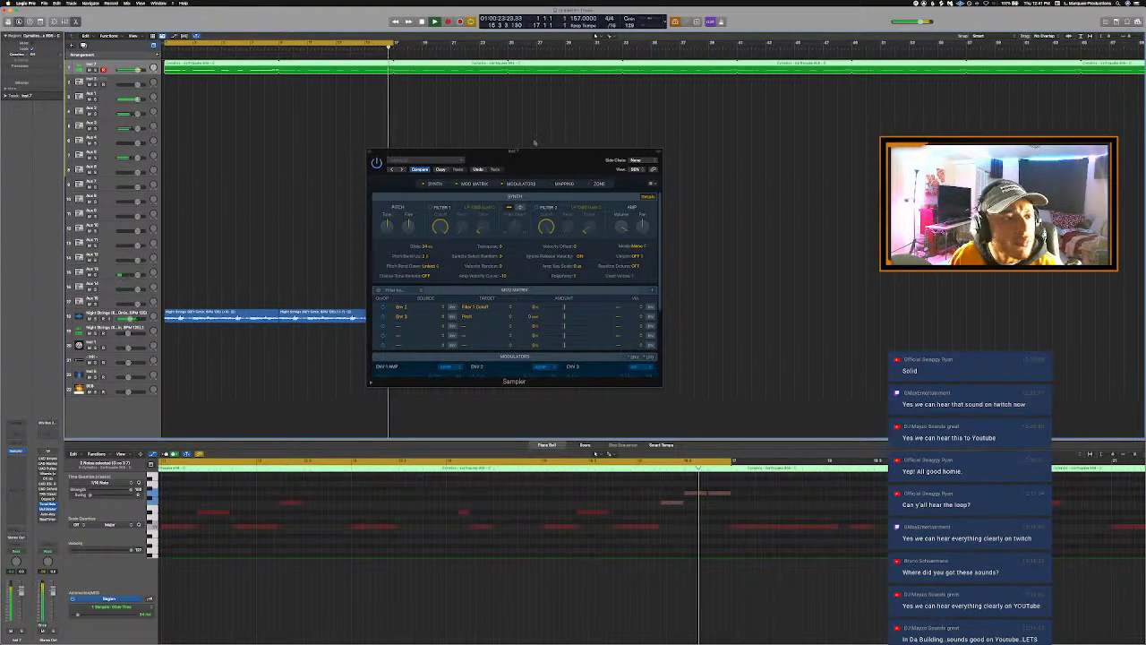
click(371, 153)
click(365, 154)
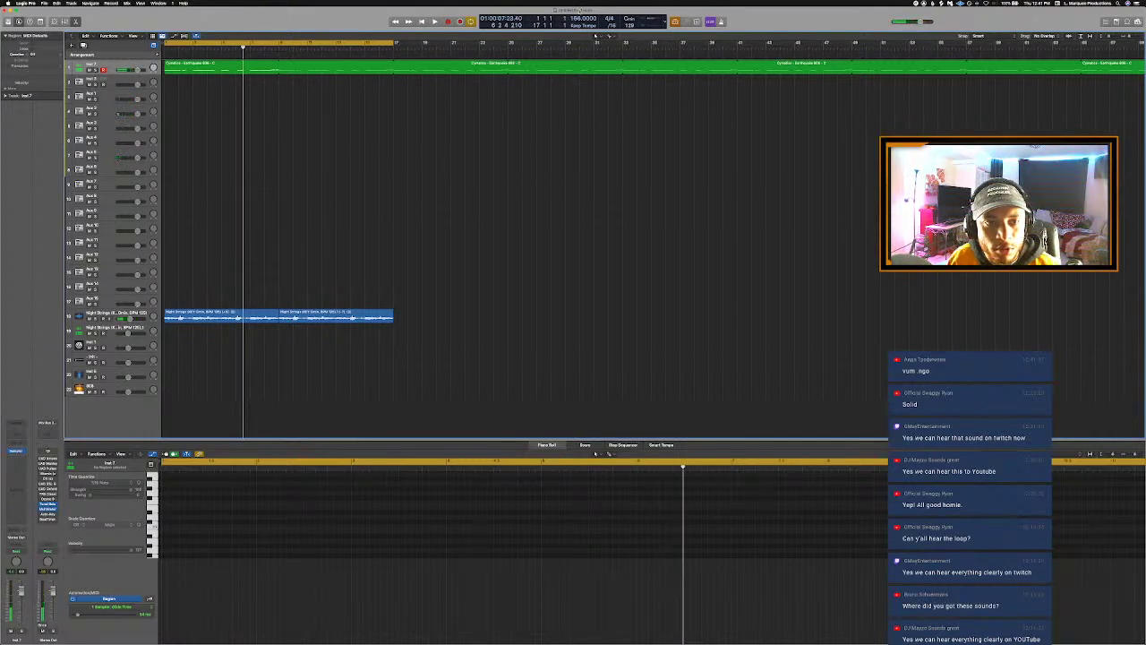
Step: Try a 166 BPM tempo during playback, and set the project tempo to 160 BPM
key(Return)
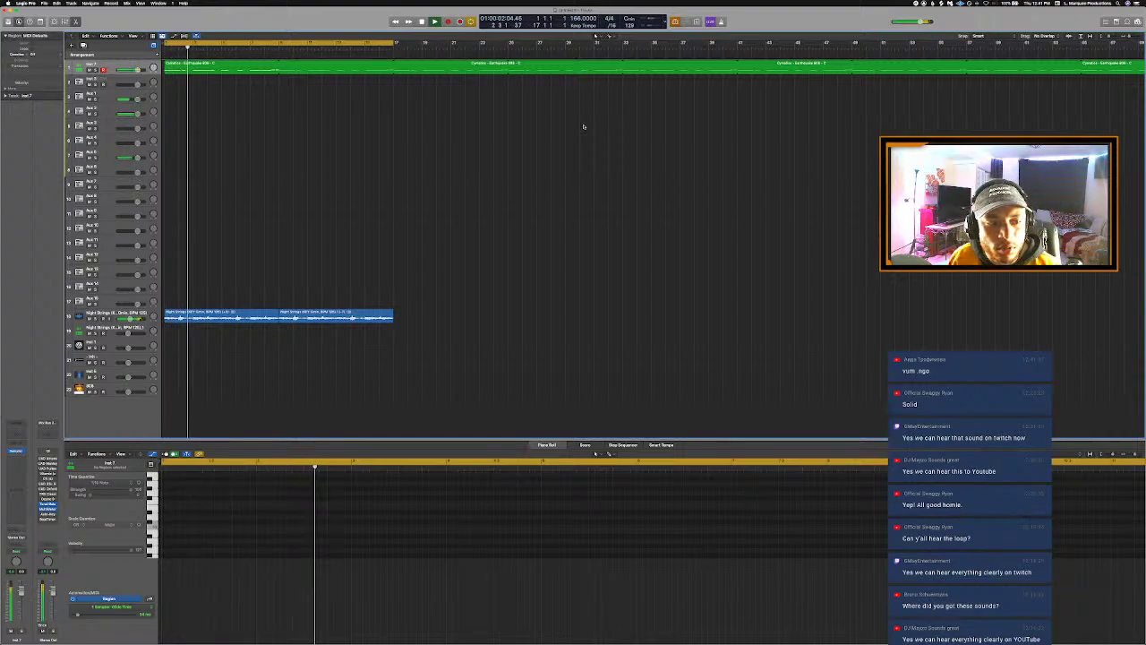
key(Return)
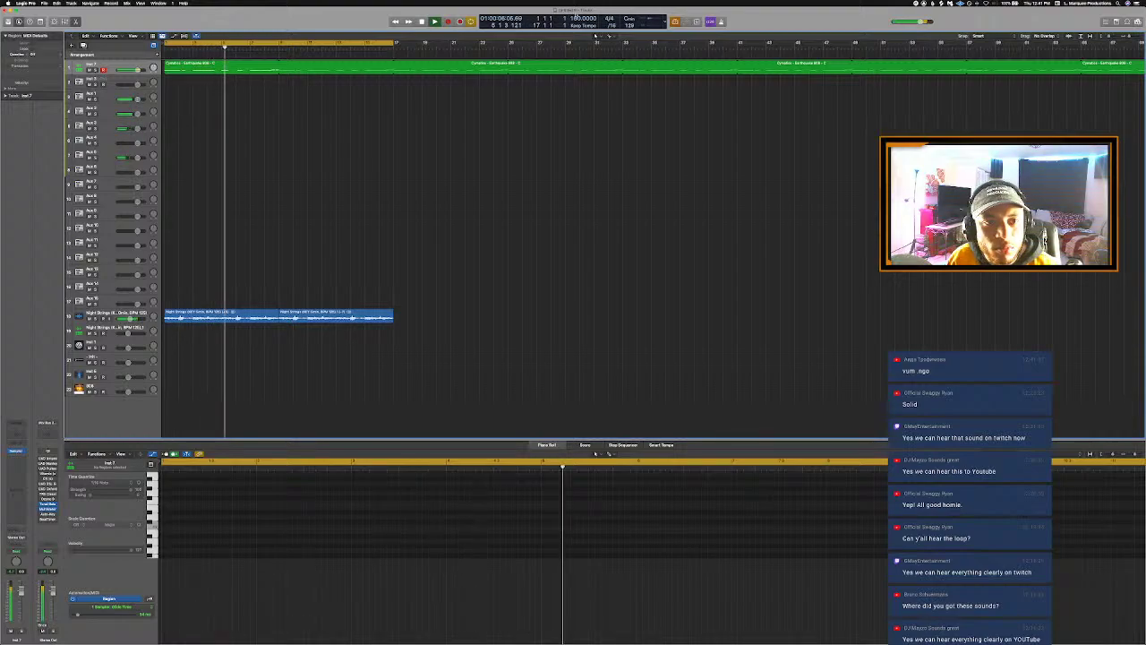
key(Return)
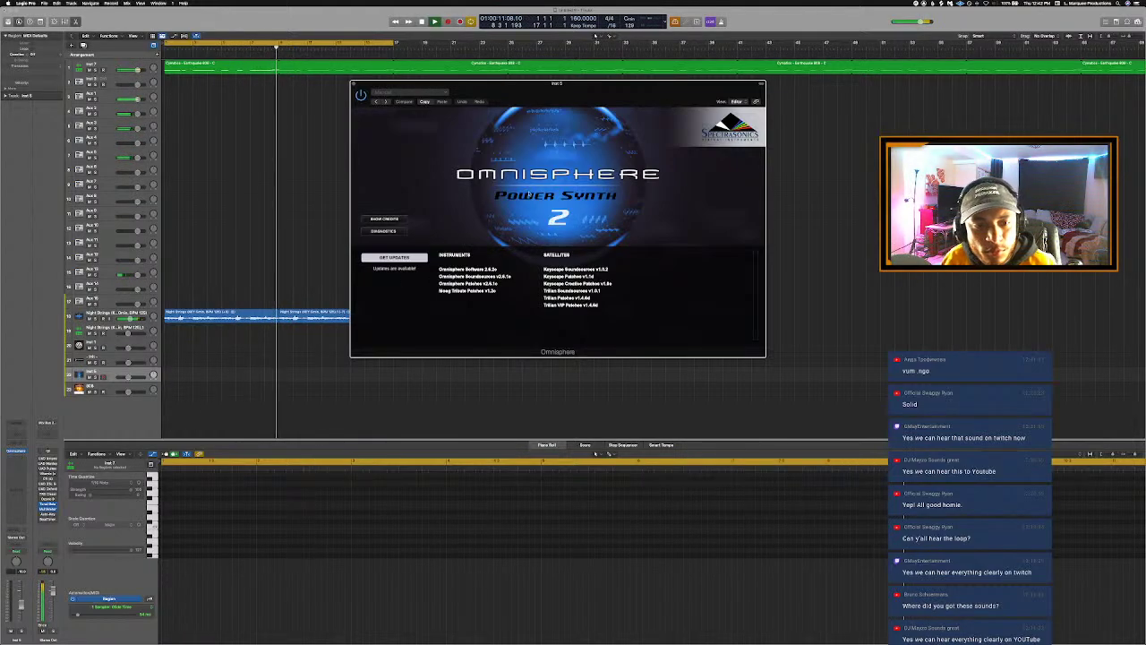
Step: Browse the categories in Omnisphere's full patch browser, and close the Omnisphere window
click(528, 193)
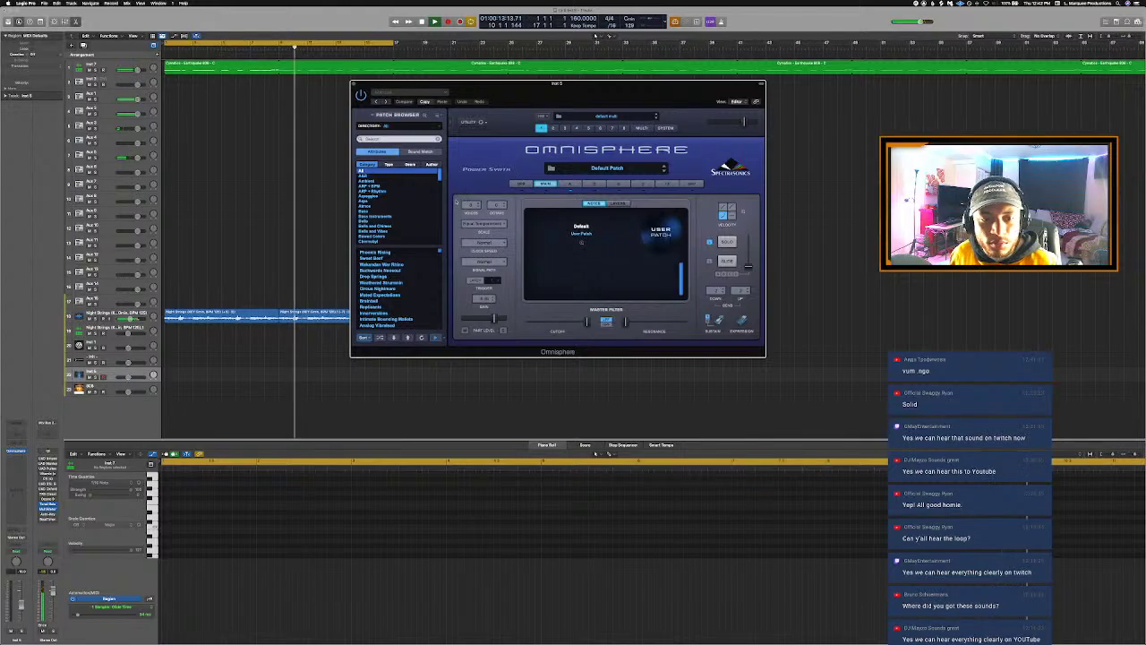
click(361, 114)
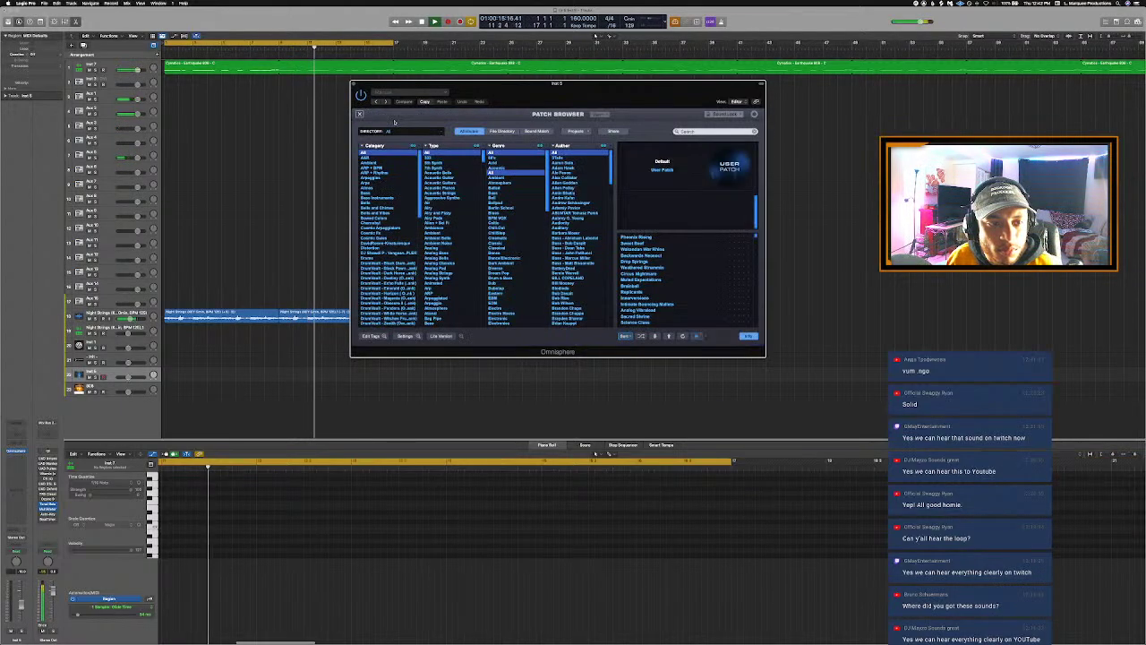
scroll(400, 232, down, 1)
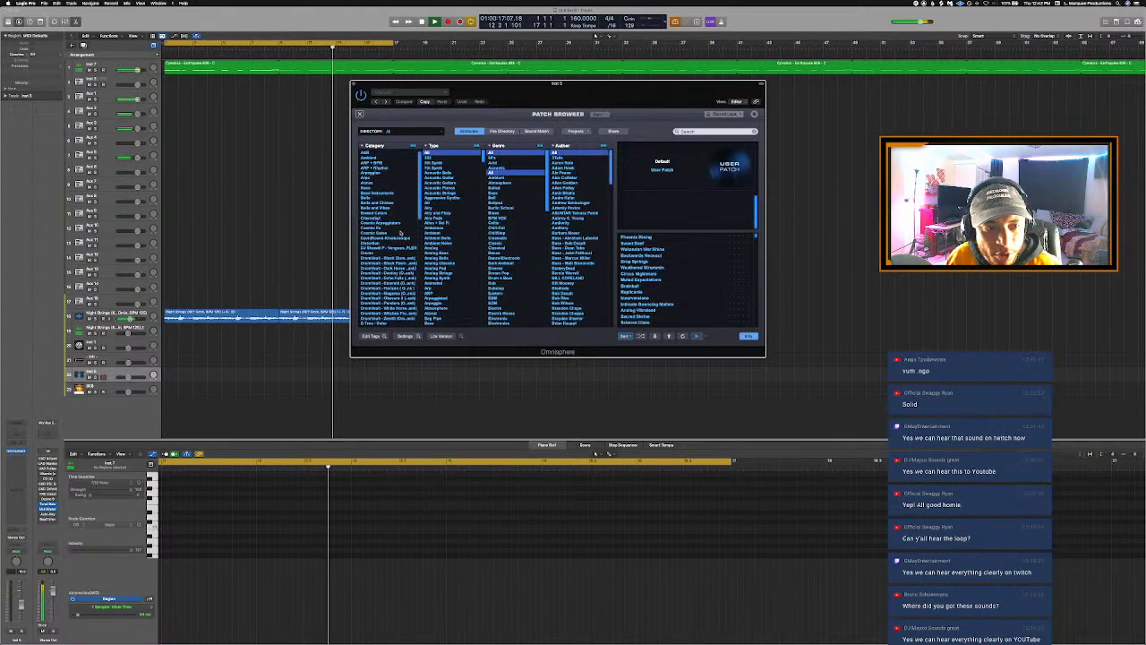
scroll(400, 233, down, 10)
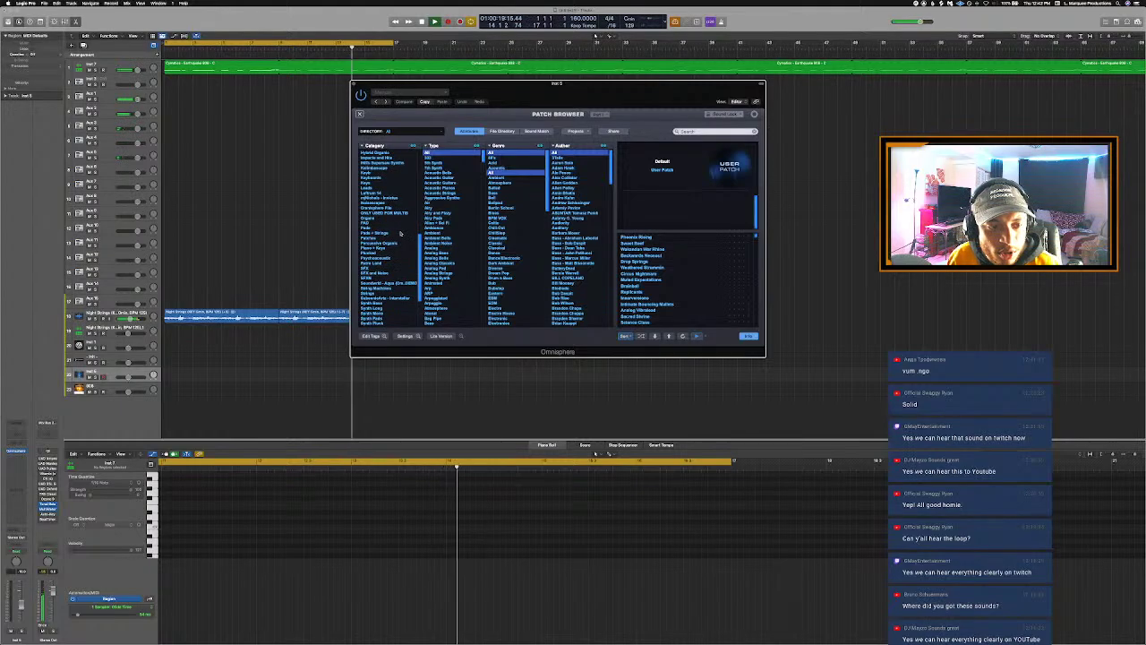
click(354, 84)
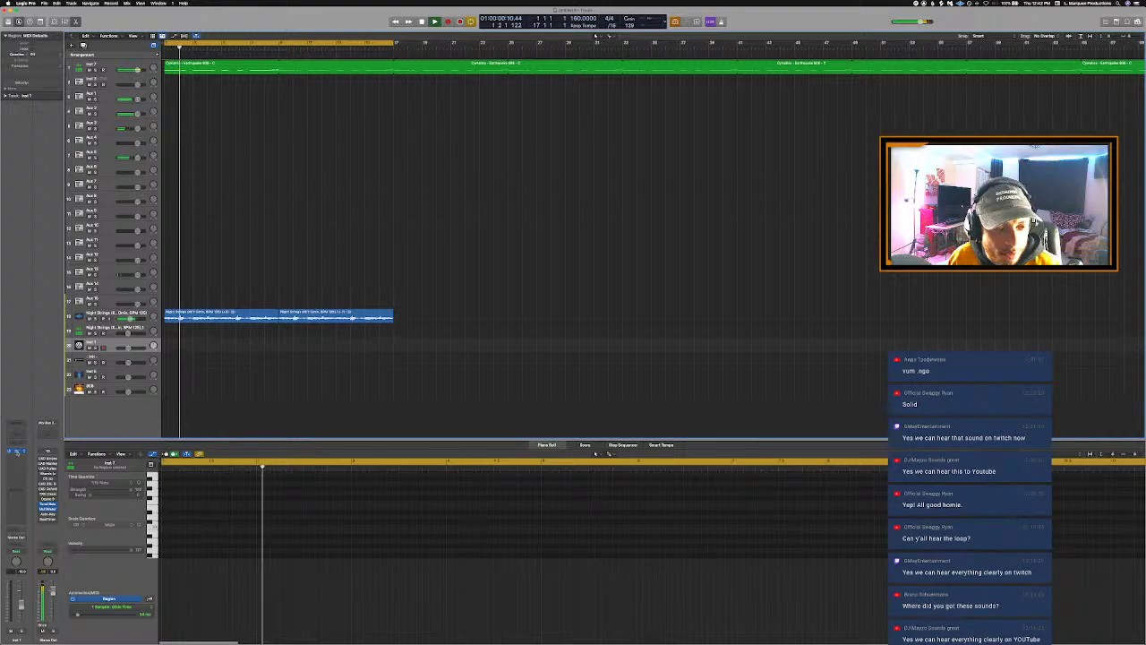
Step: Open Komplete Kontrol on the Inst 1 track and browse the All Instruments library during loop playback
click(17, 452)
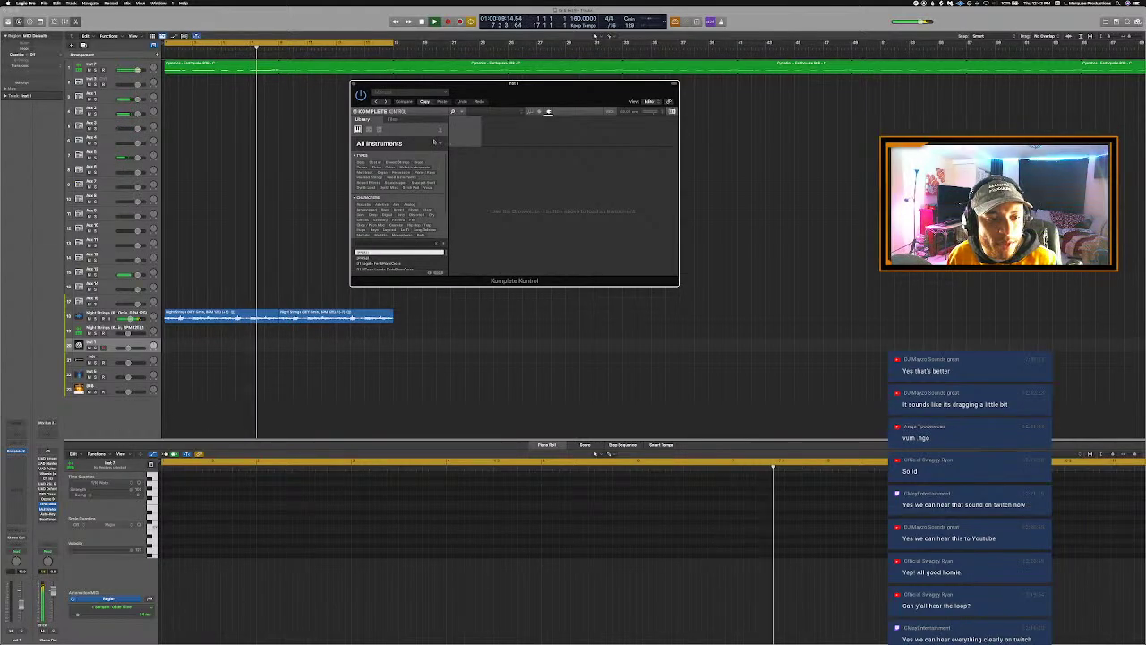
click(436, 143)
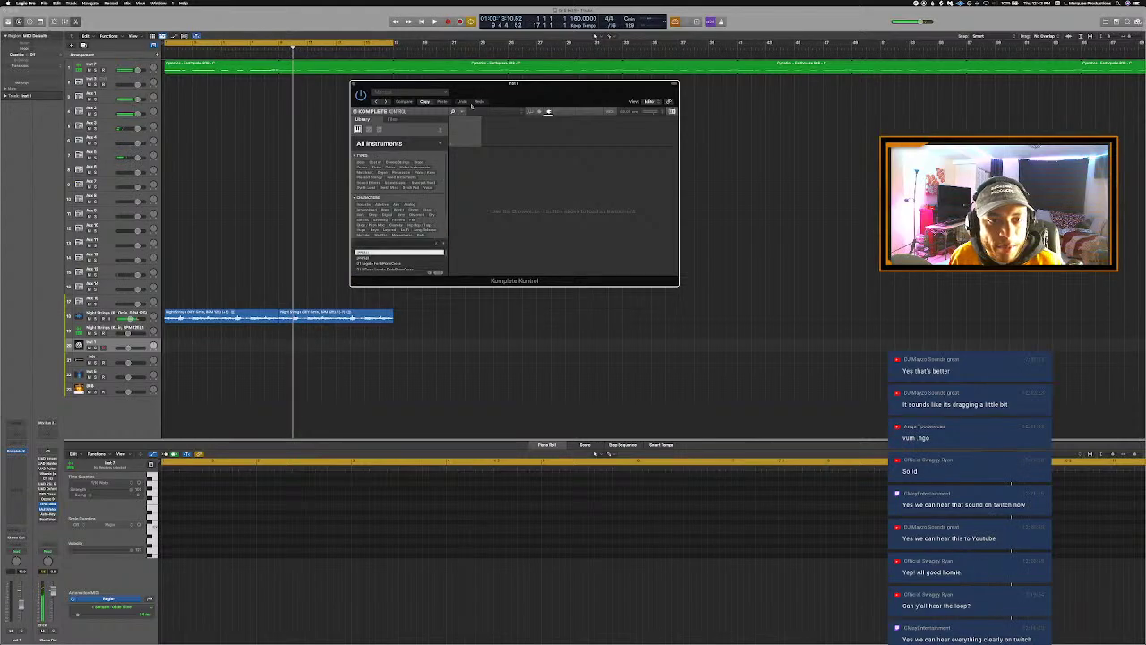
click(427, 145)
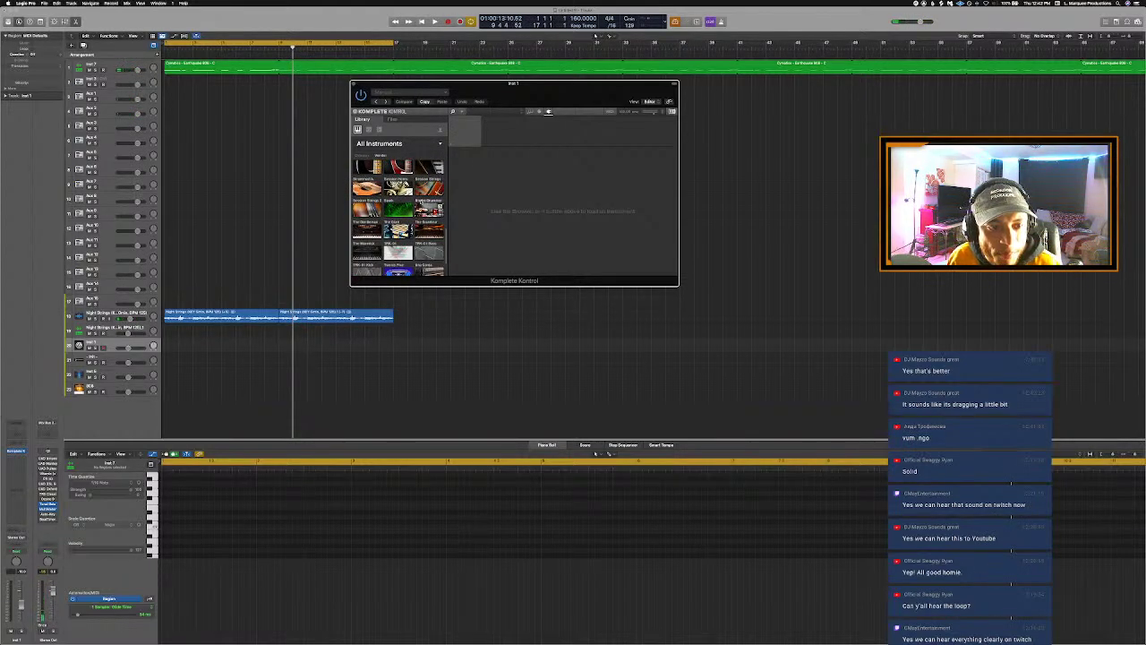
scroll(399, 215, down, 3)
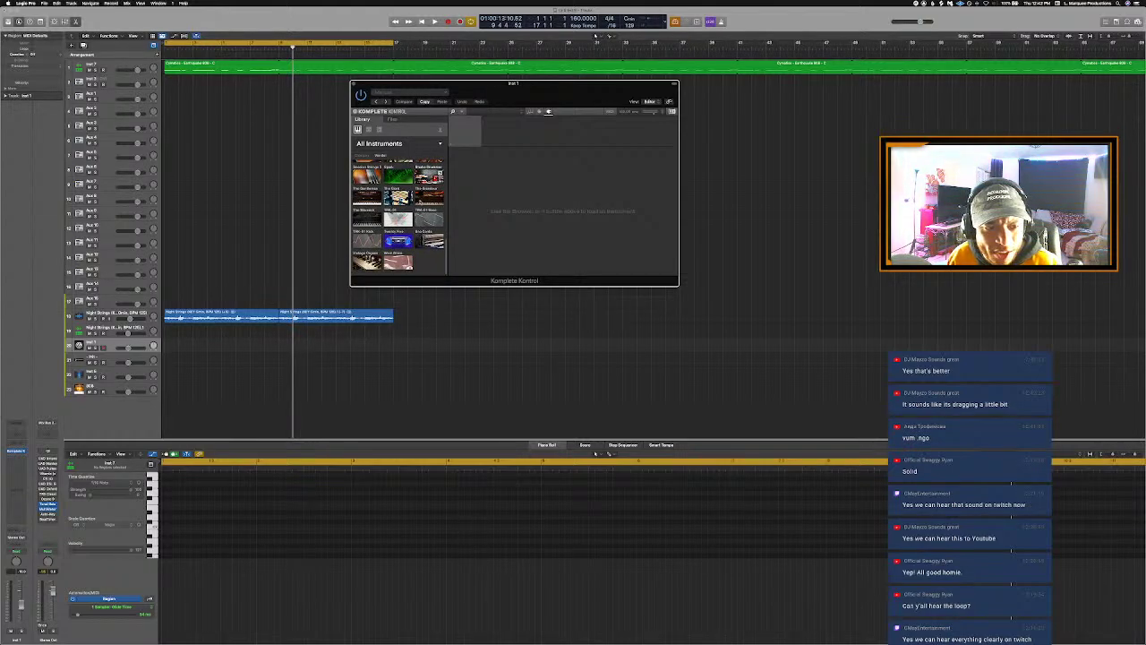
scroll(399, 215, up, 2)
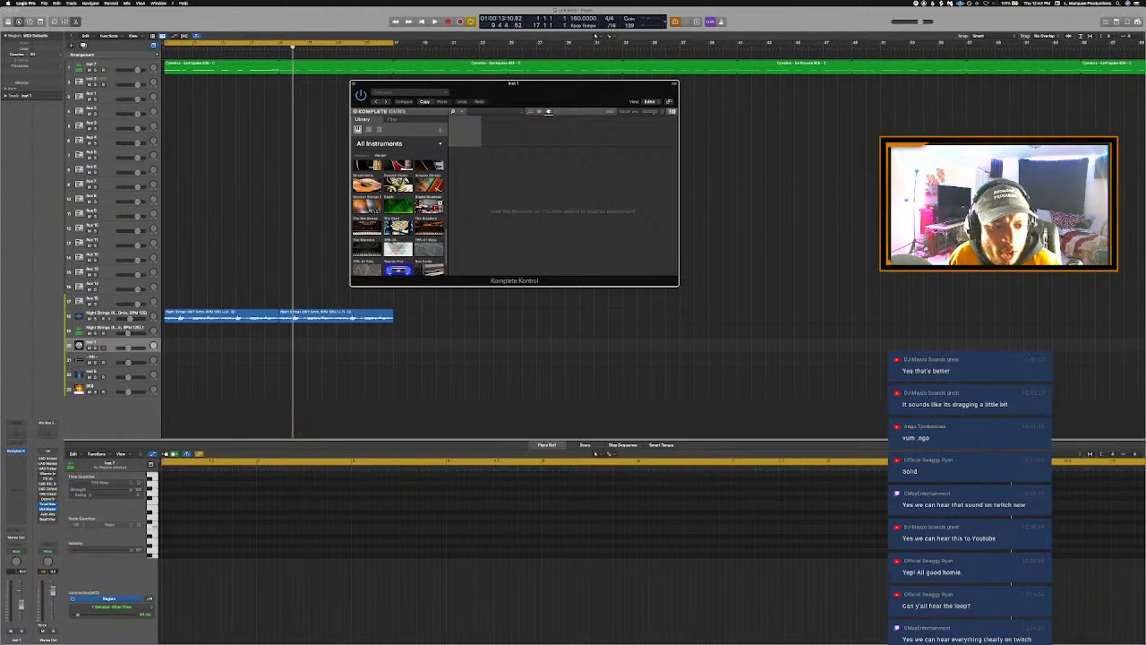
scroll(405, 208, down, 3)
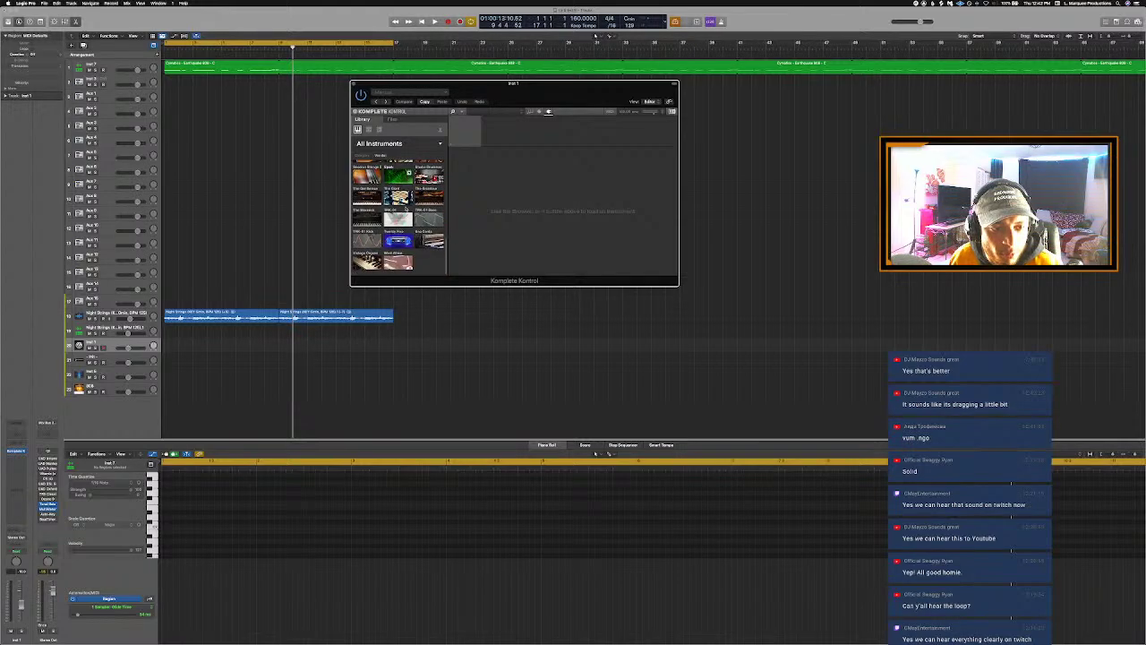
click(522, 250)
key(space)
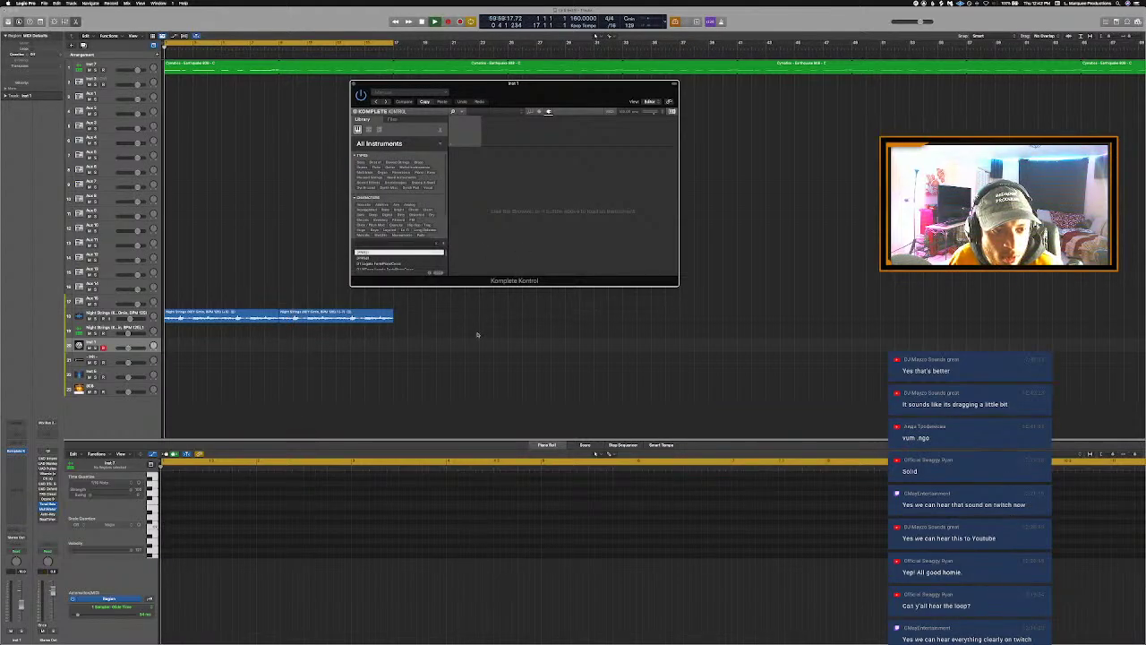
click(476, 330)
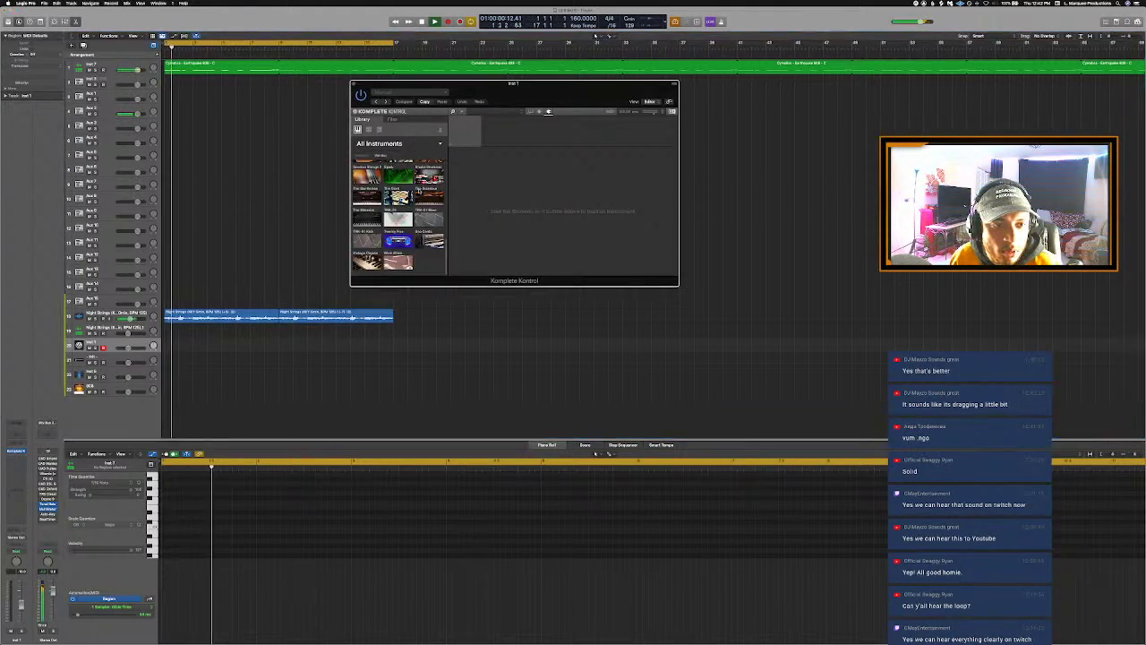
Step: Browse the Komplete Kontrol instrument library and look through the Hybrid Keys presets
click(468, 263)
scroll(394, 218, down, 8)
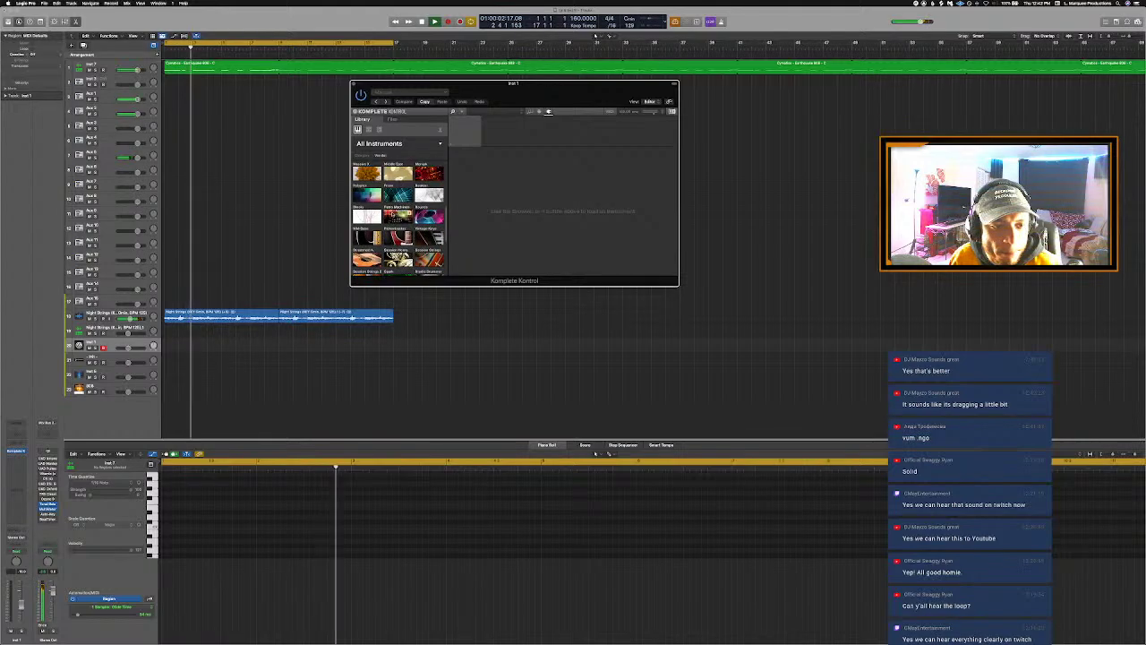
scroll(394, 217, down, 5)
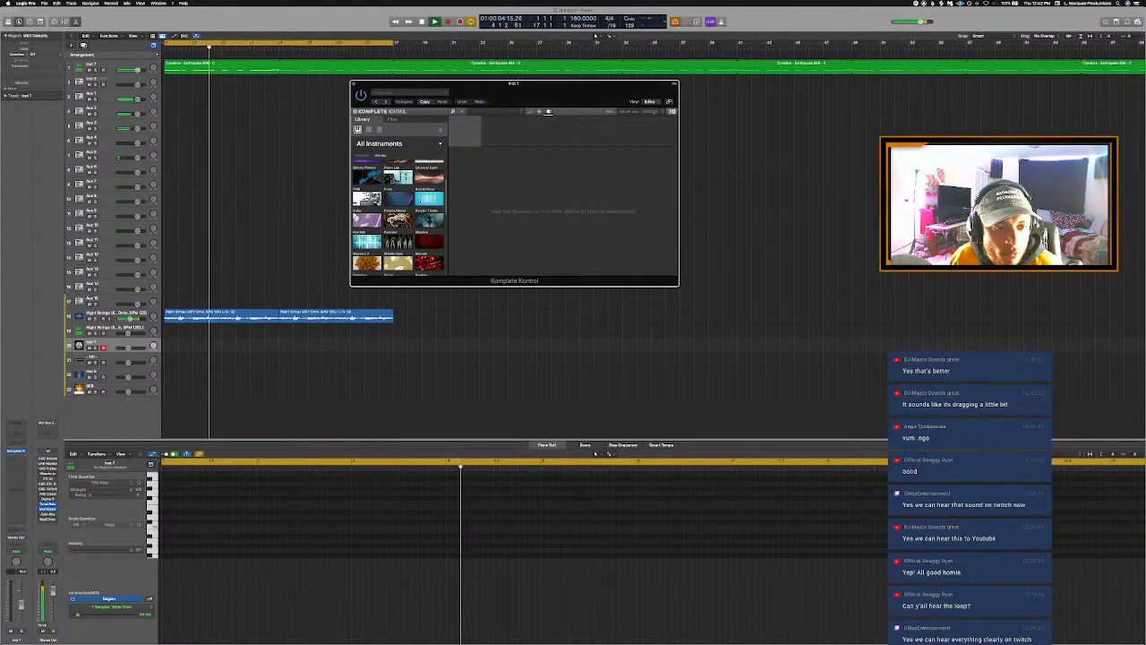
click(421, 195)
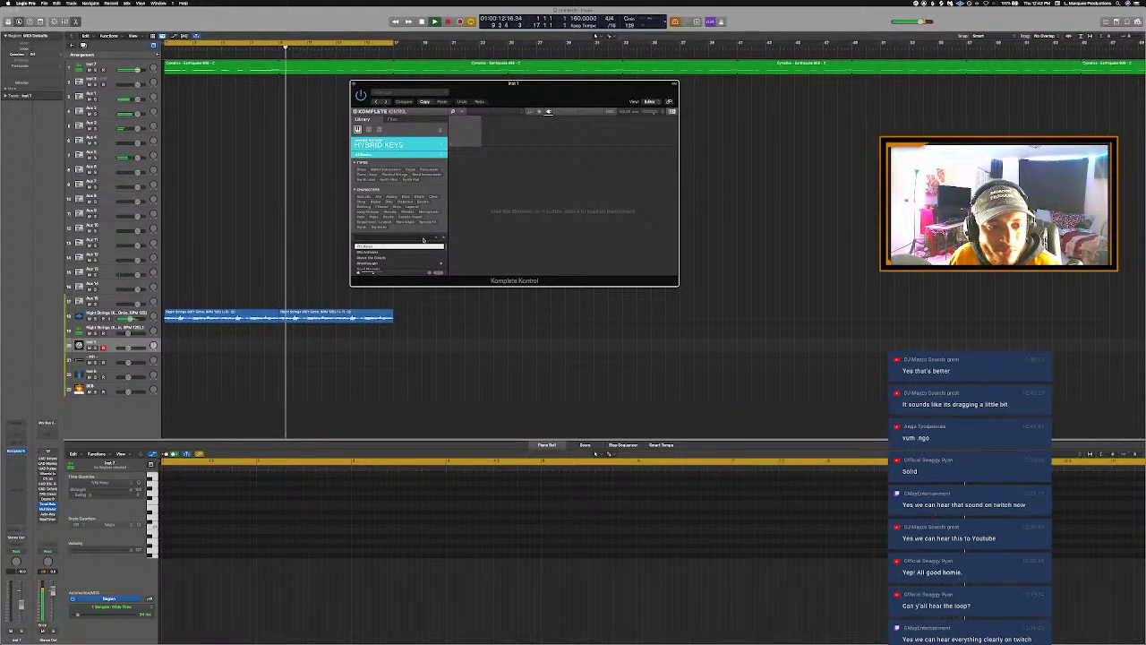
scroll(415, 258, down, 4)
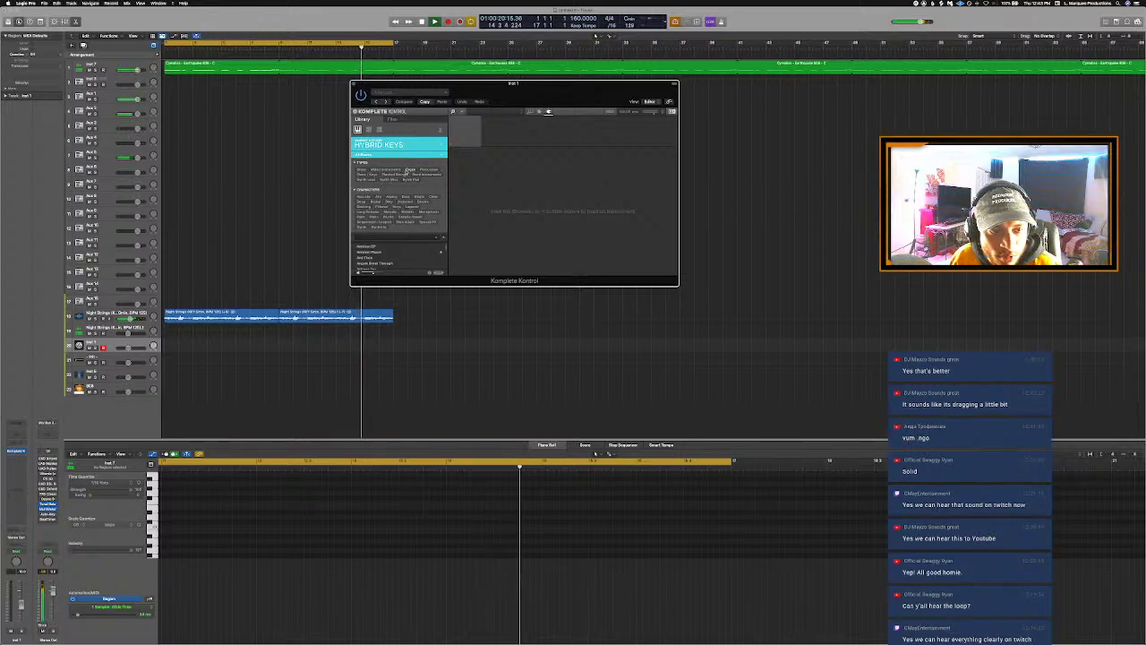
Step: Choose the 25 instrument in the library instead and load its Billionaire Space Club preset
click(400, 144)
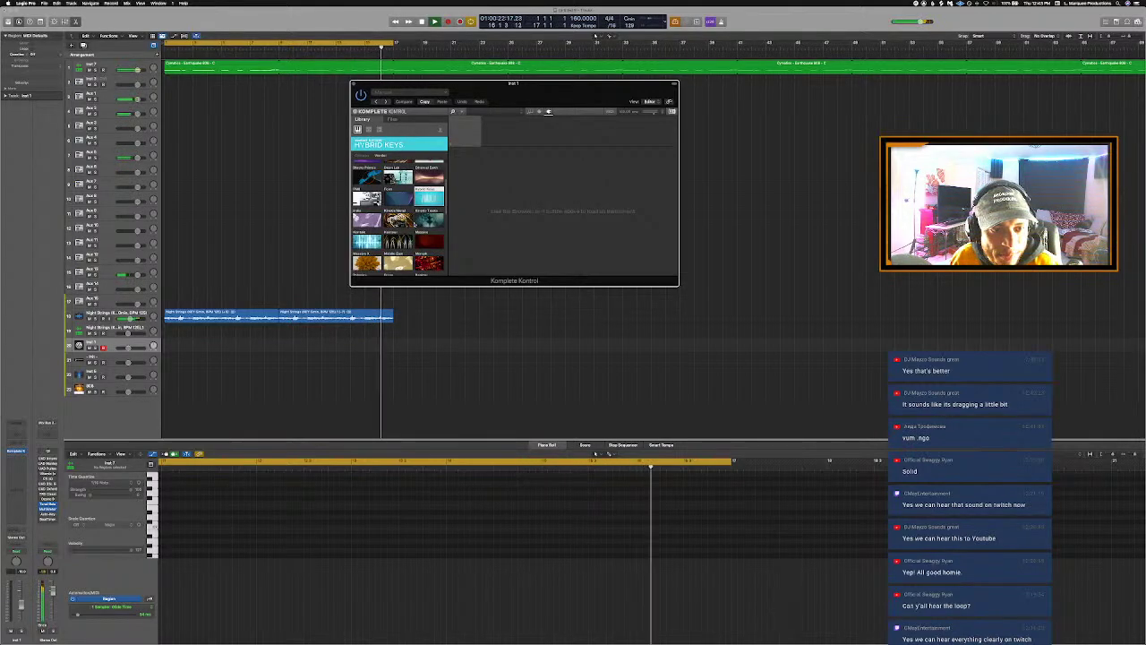
scroll(399, 215, down, 3)
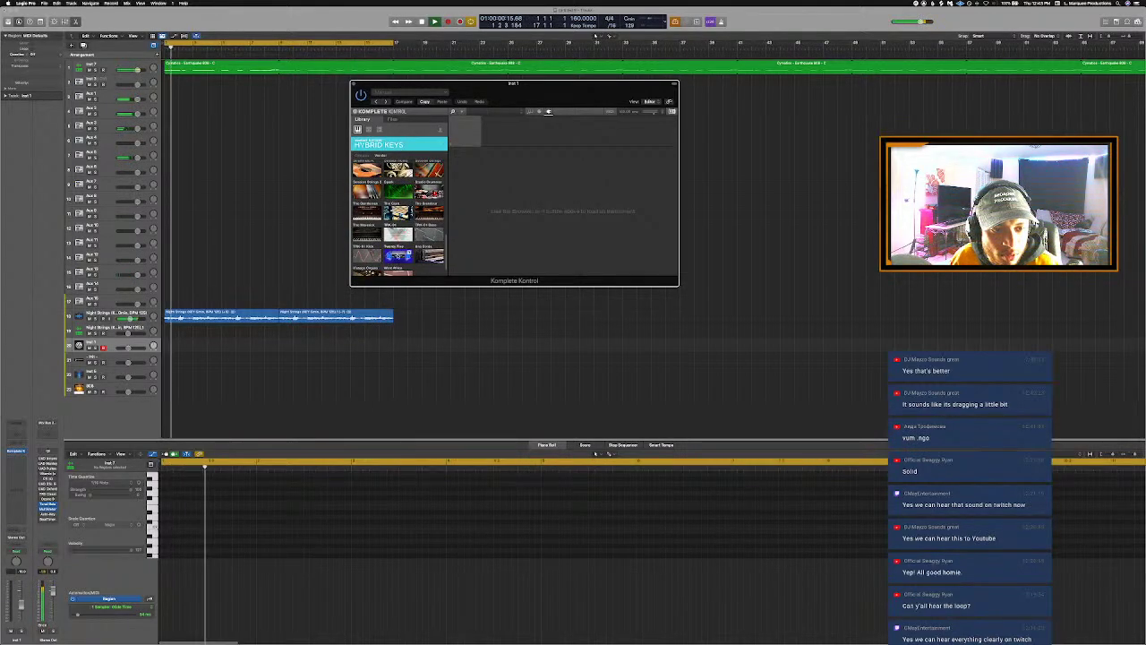
click(398, 256)
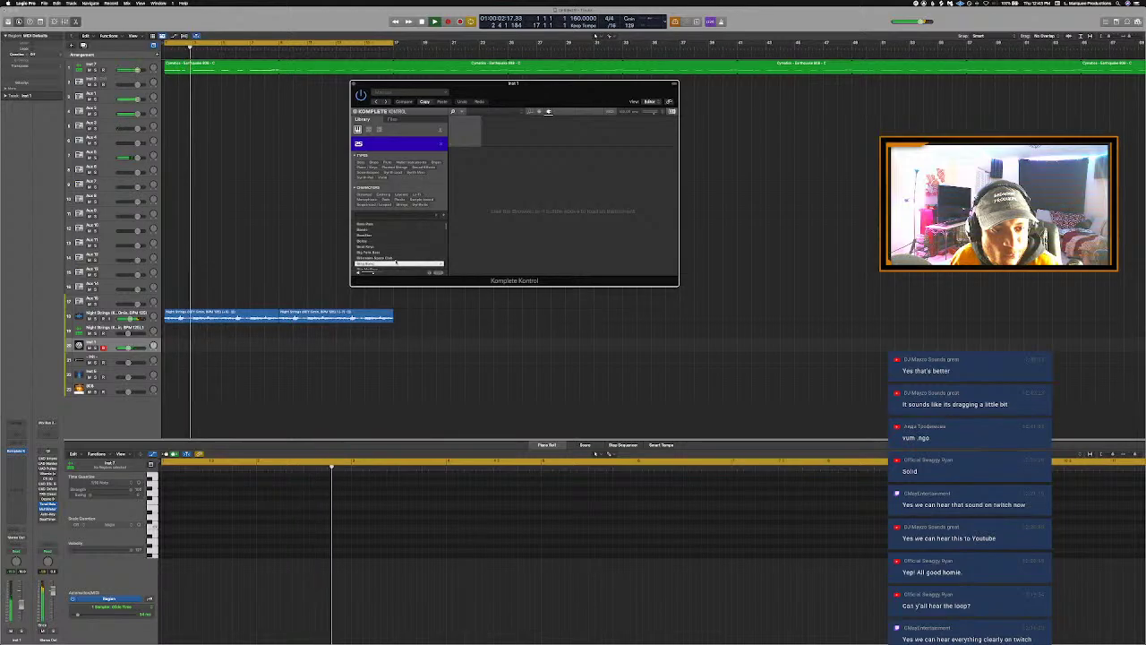
scroll(395, 258, down, 2)
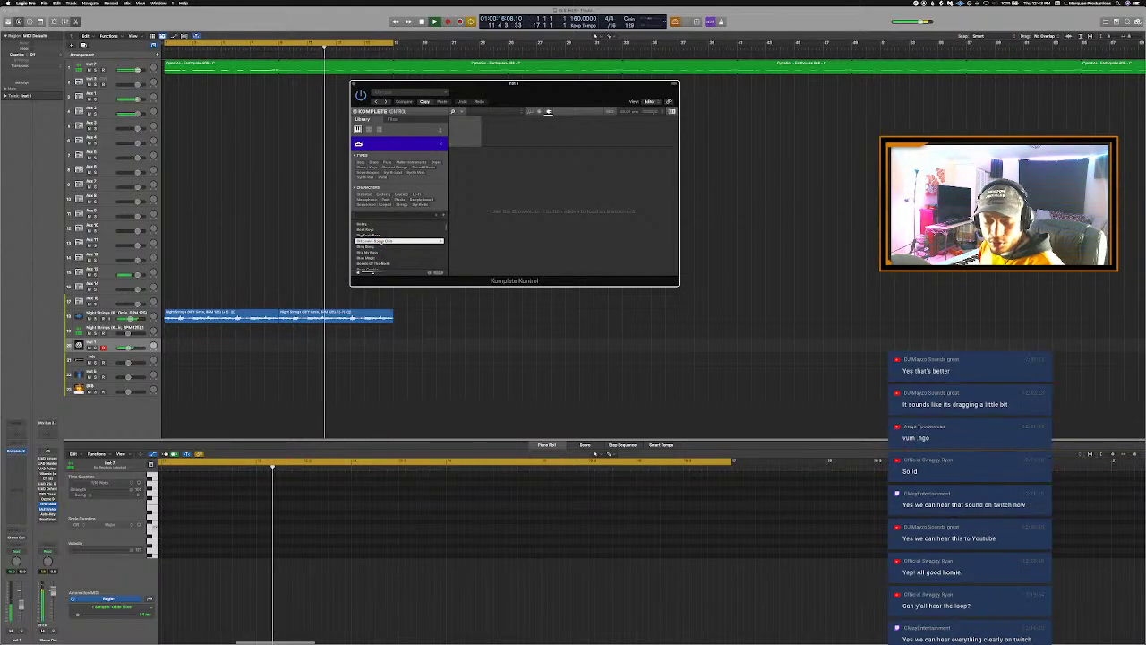
double_click(380, 242)
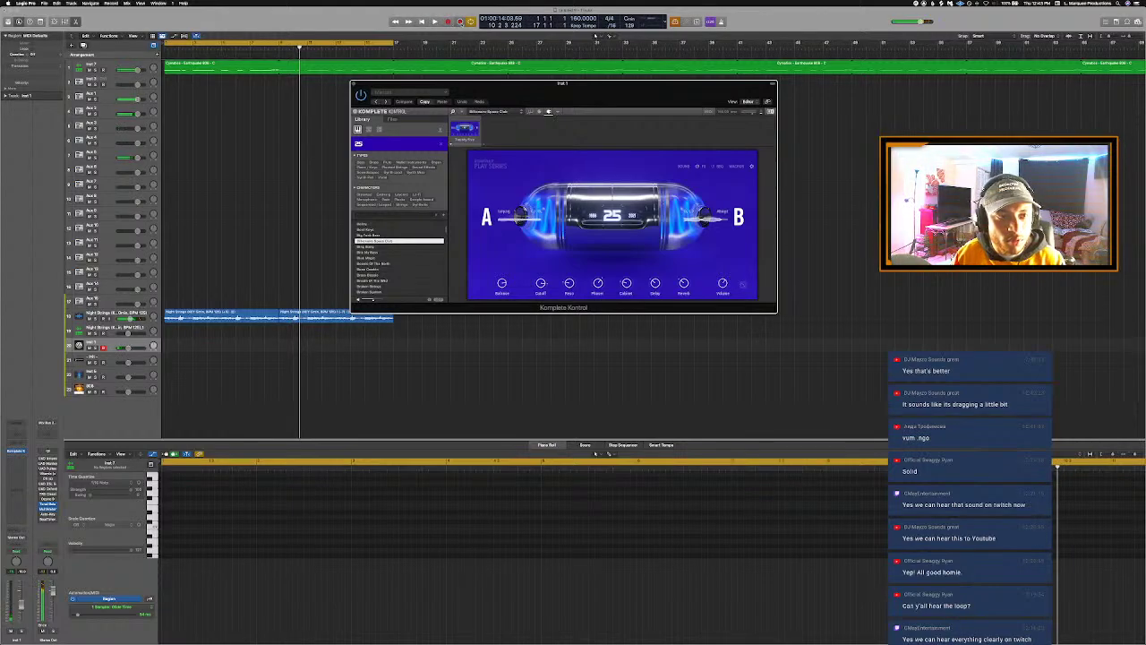
Step: Capture the melody just played as a region on the Komplete Kontrol track and quantize its notes
key(shift+r)
click(199, 360)
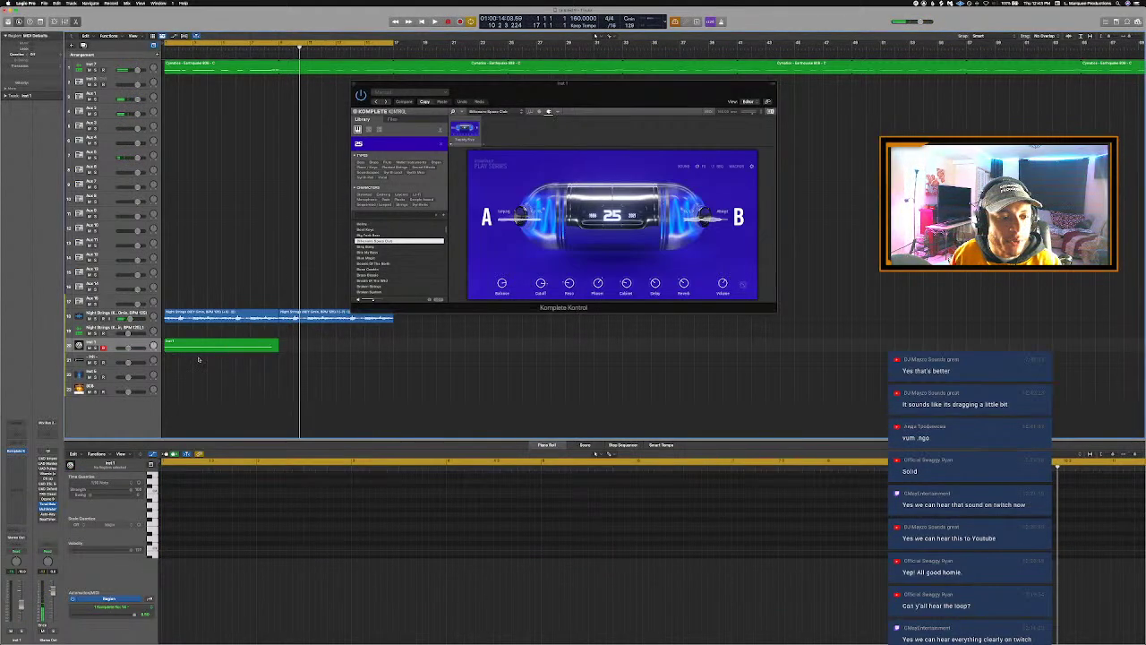
click(195, 347)
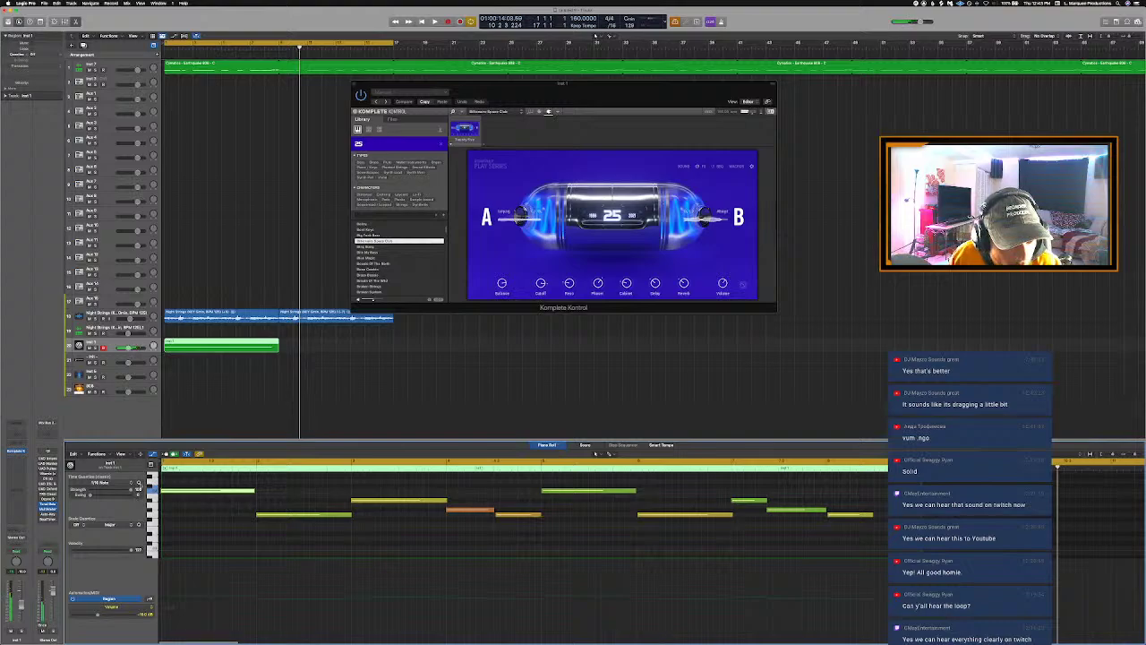
click(138, 483)
click(174, 493)
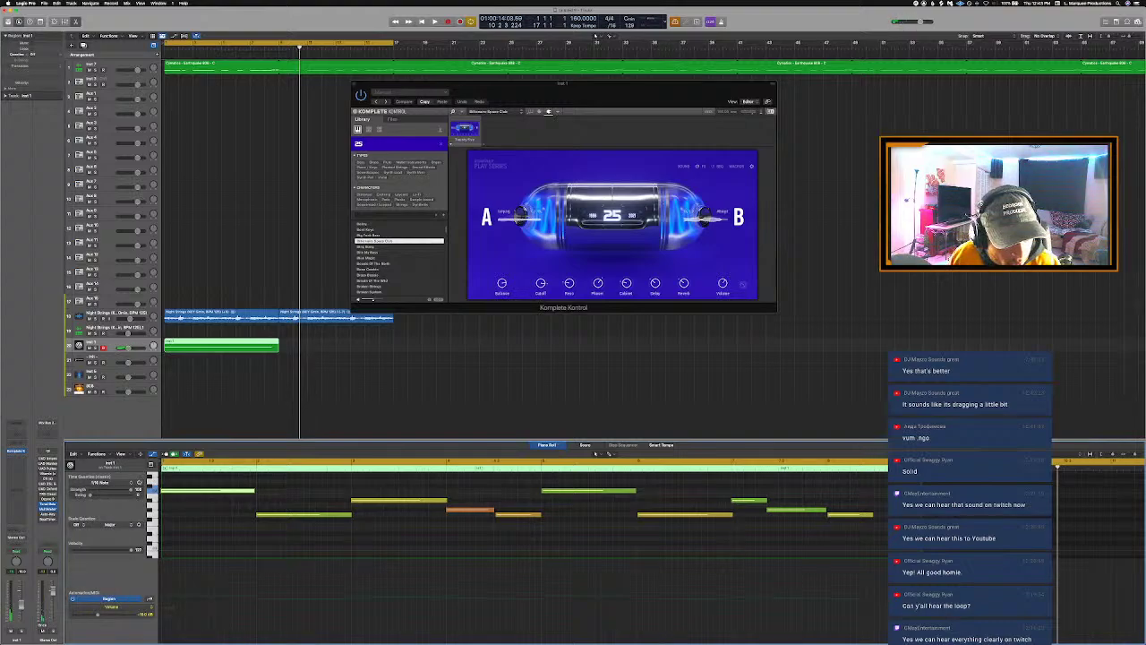
Step: Solo the new melody together with the Night Strings audio track and play both from the start
key(Return)
click(142, 422)
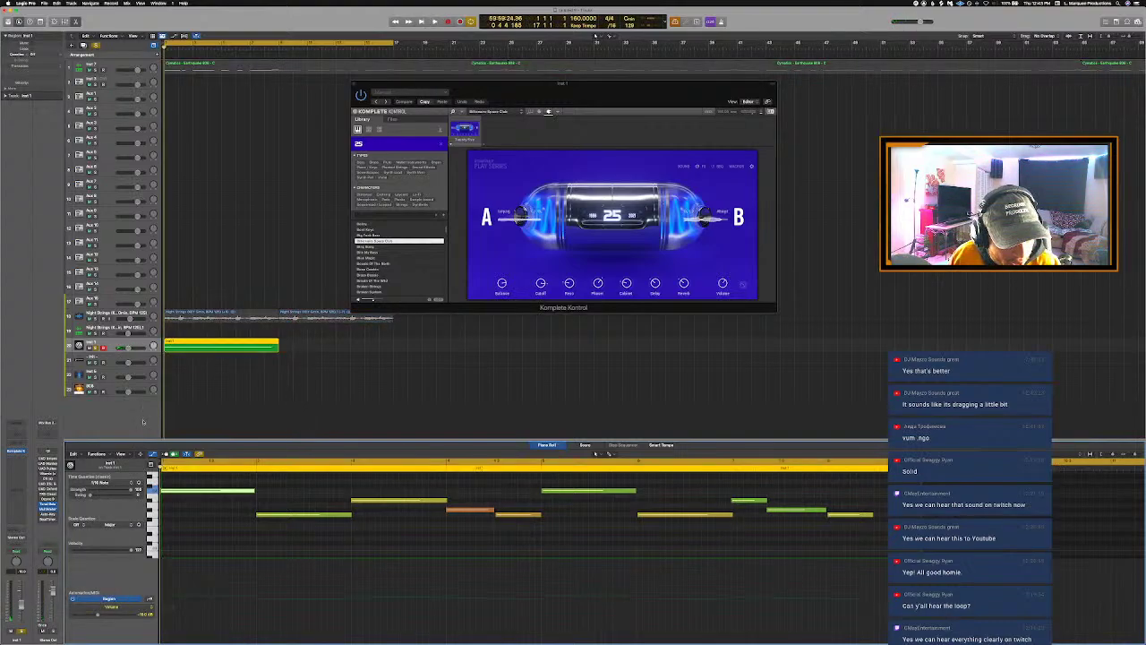
key(space)
click(96, 318)
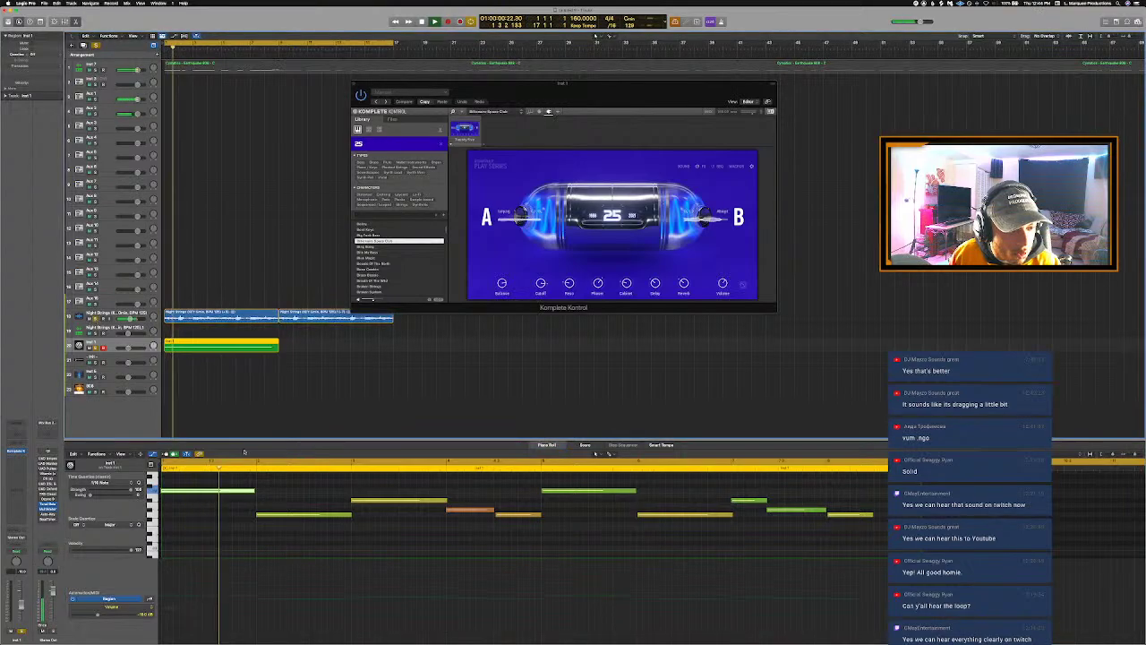
click(184, 492)
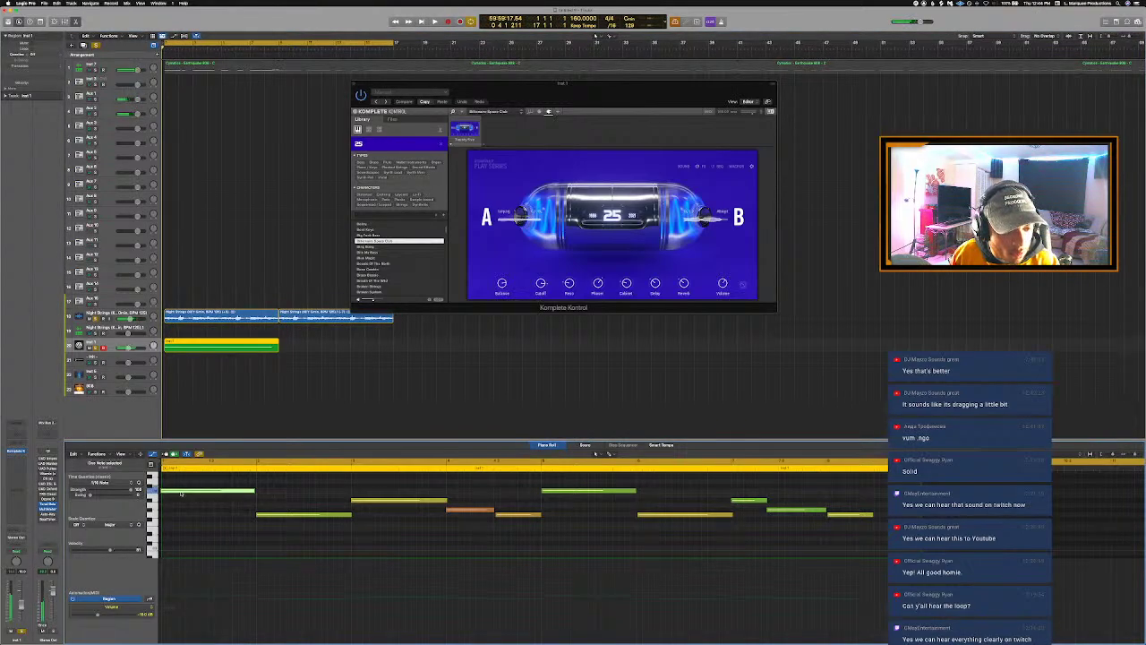
key(space)
key(space)
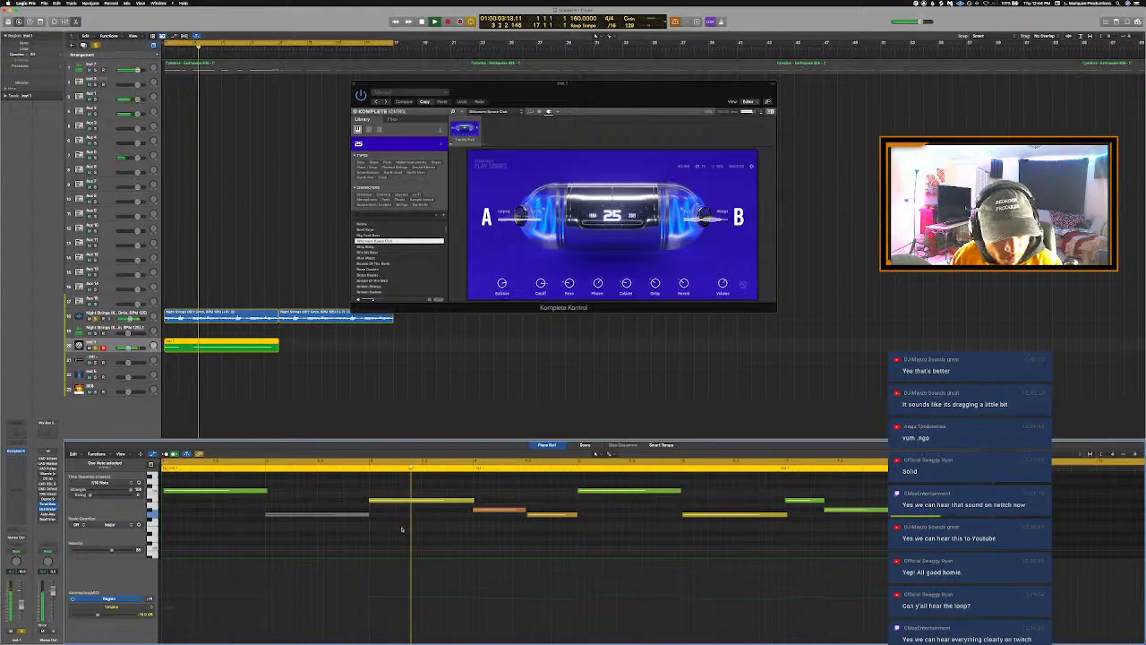
Step: Mute the low melody notes in the second half of bar 4 and in bar 6
drag(553, 540, 557, 494)
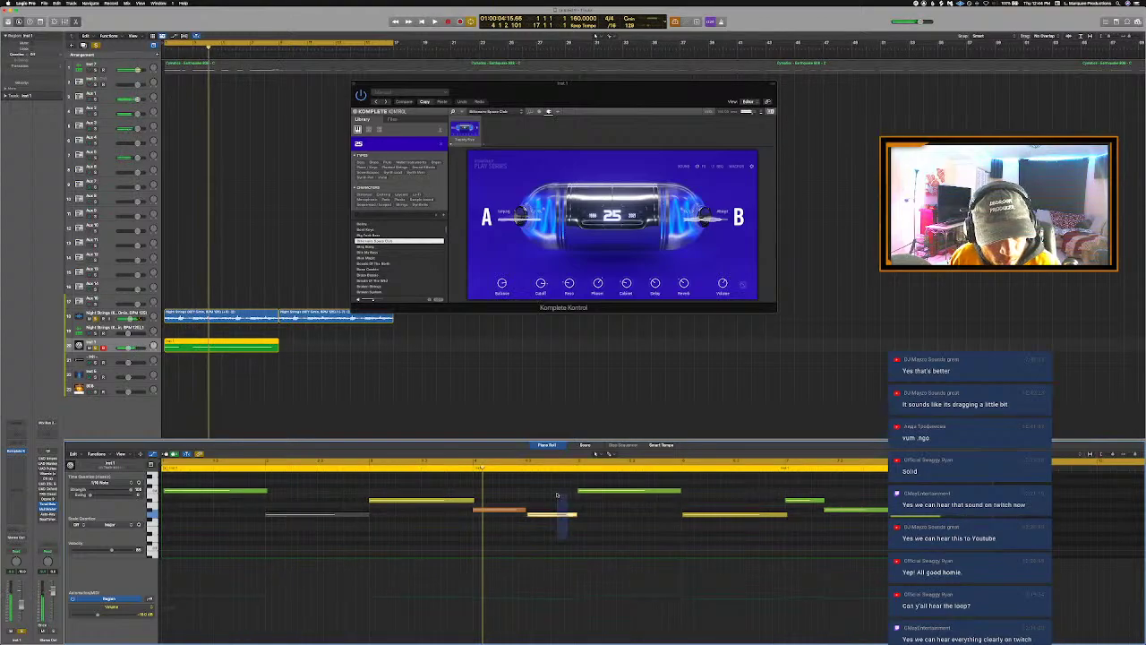
key(m)
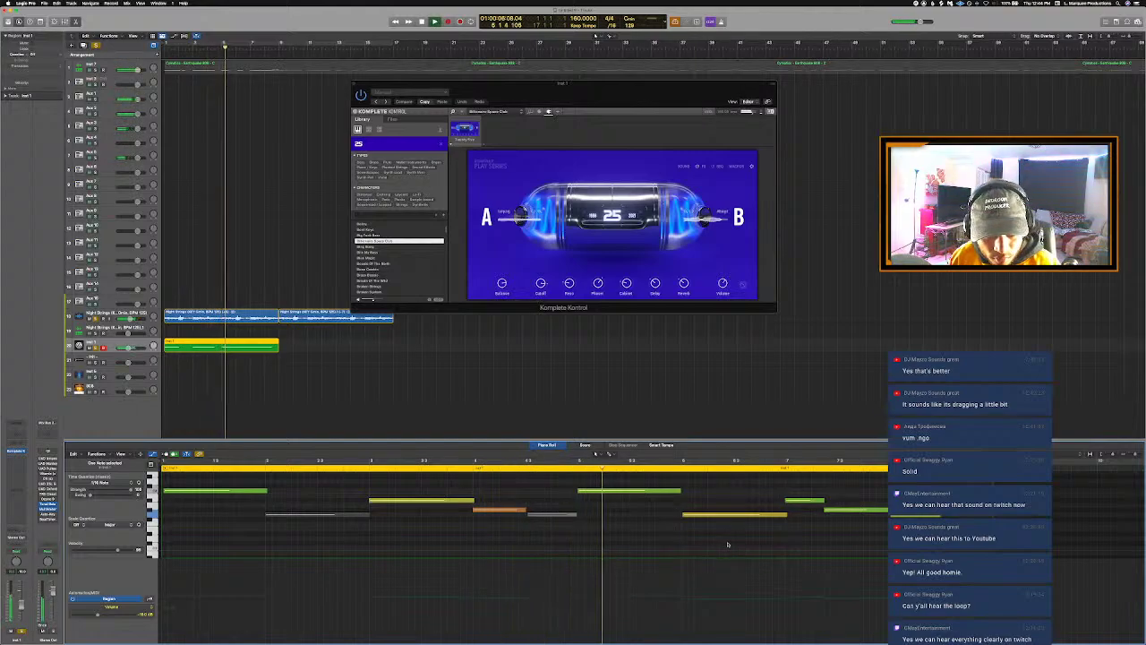
drag(727, 543, 713, 487)
key(m)
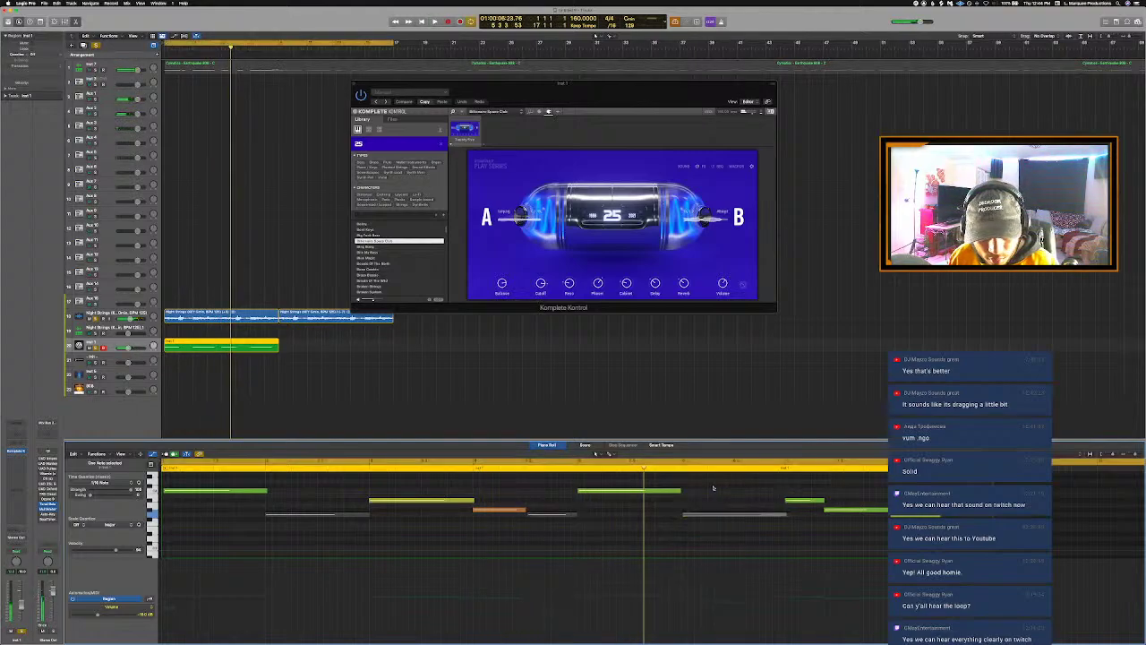
Step: Swap the pitches of the two bar 7 notes, lowering the first and raising the second
click(803, 501)
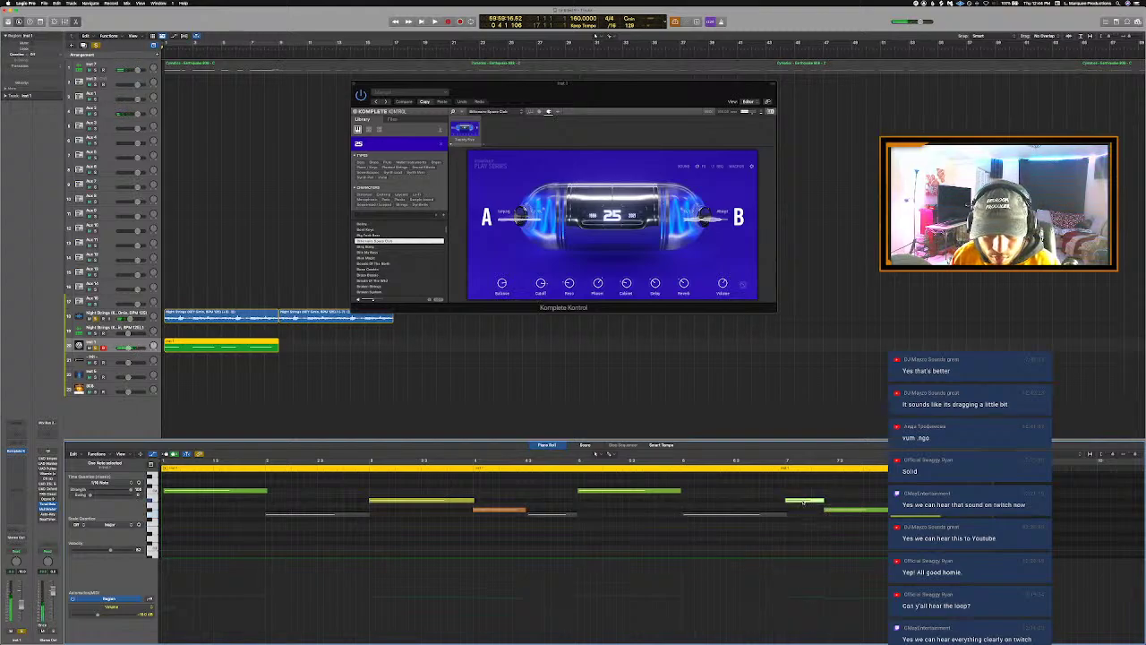
click(842, 512)
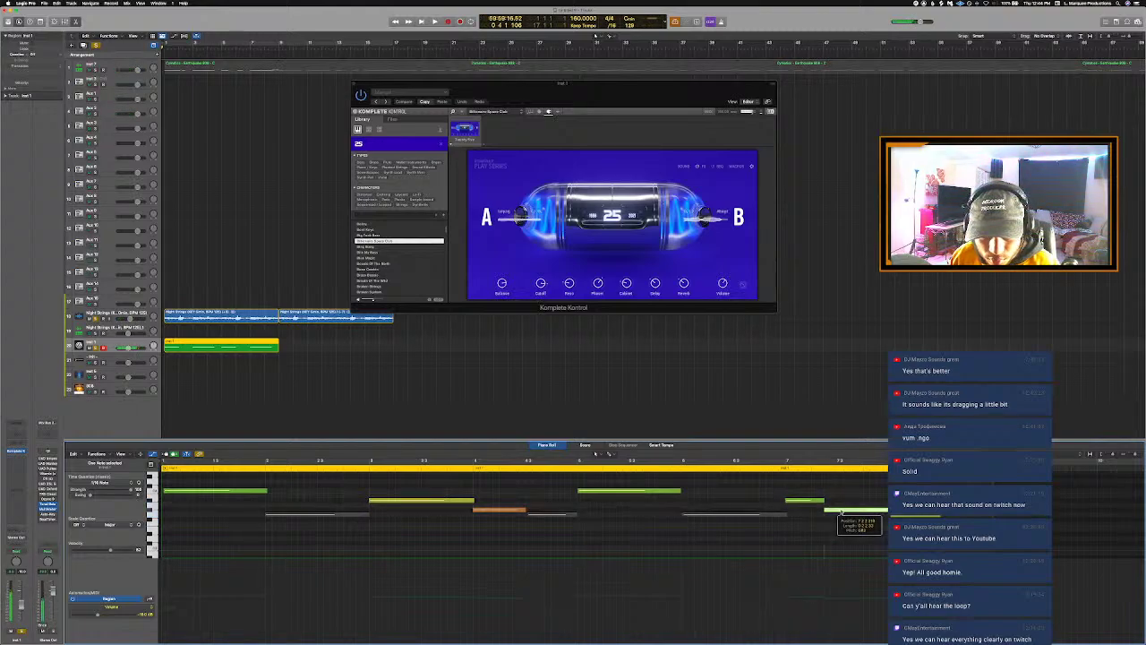
key(space)
key(c)
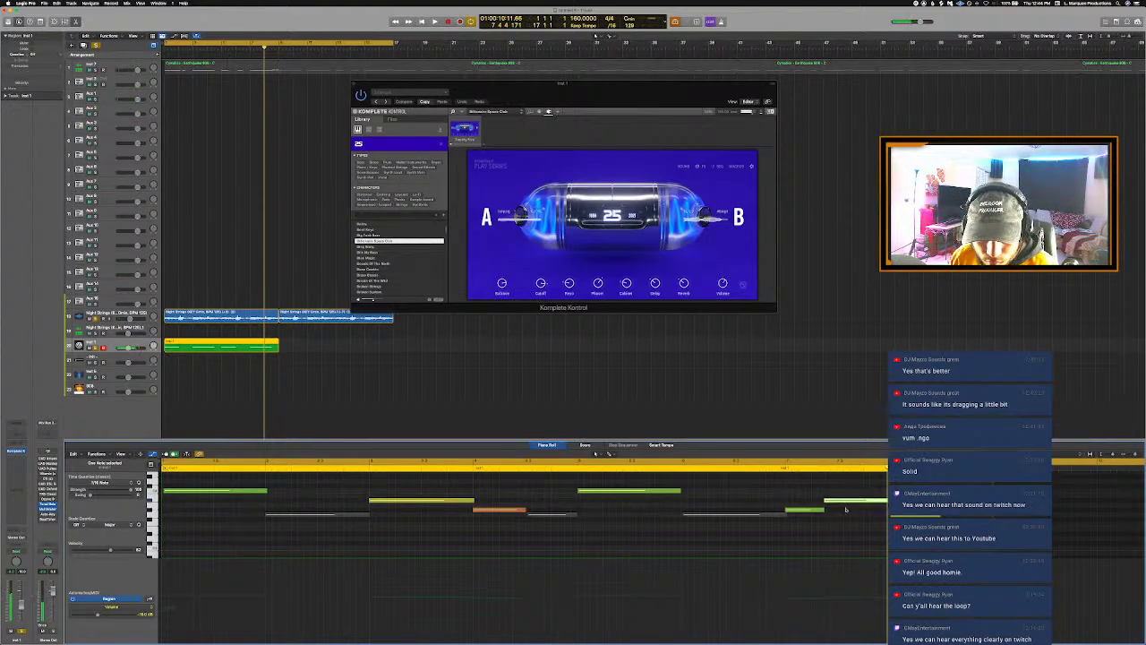
Step: Shift the second note of bar 7 slightly later and replay the phrase from just before bar 7
click(785, 467)
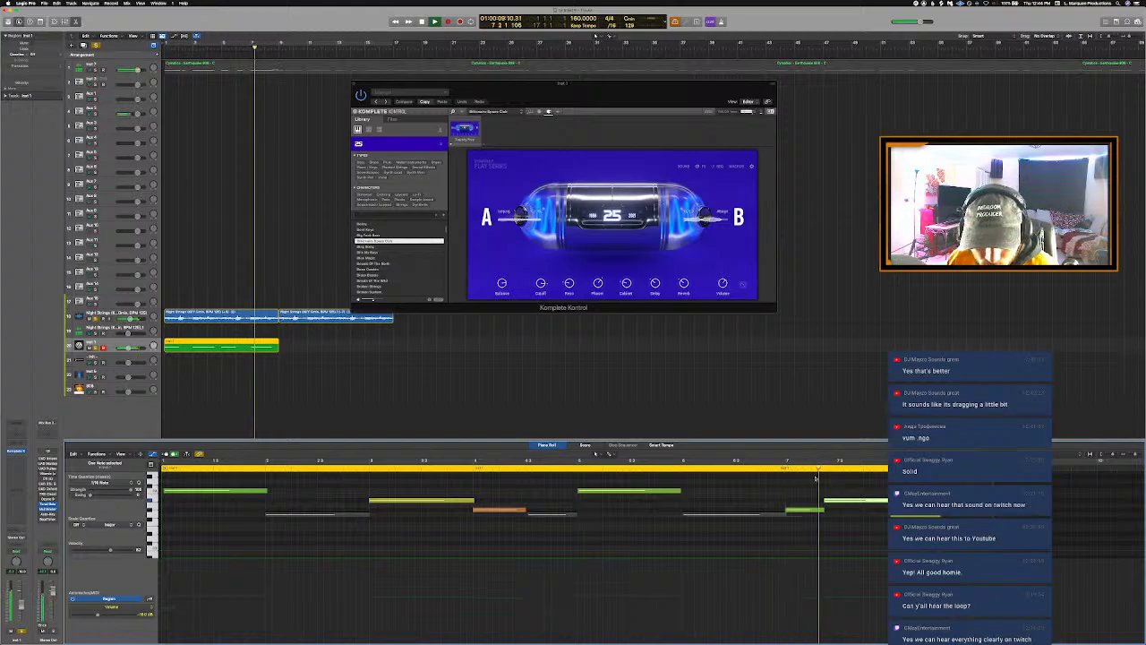
drag(833, 502, 849, 503)
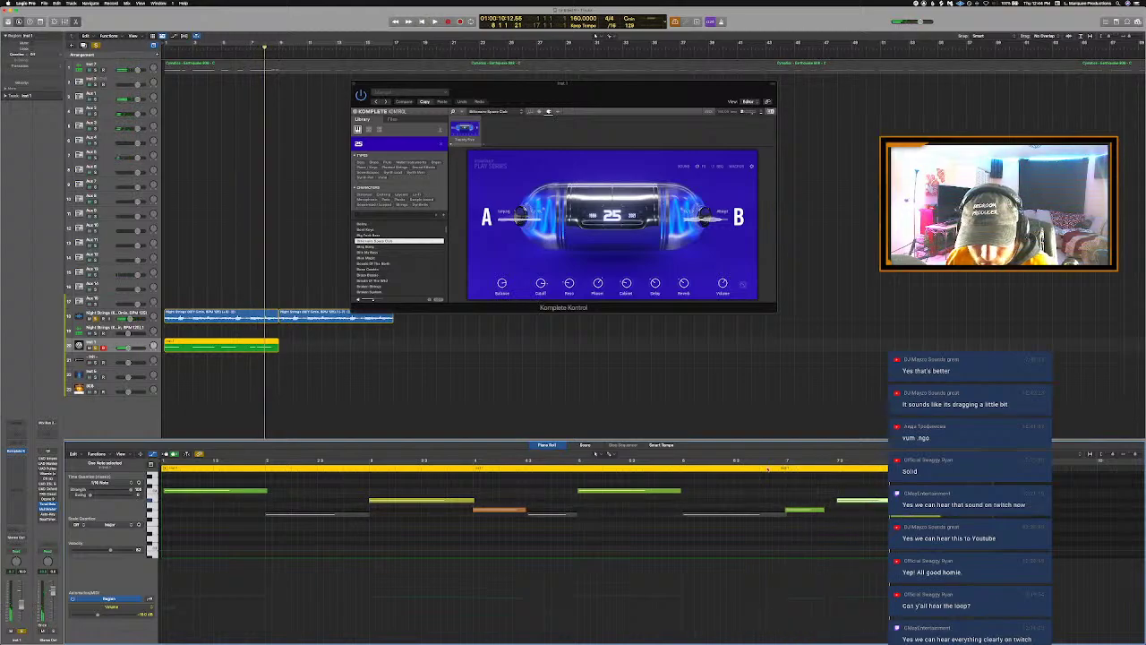
click(767, 469)
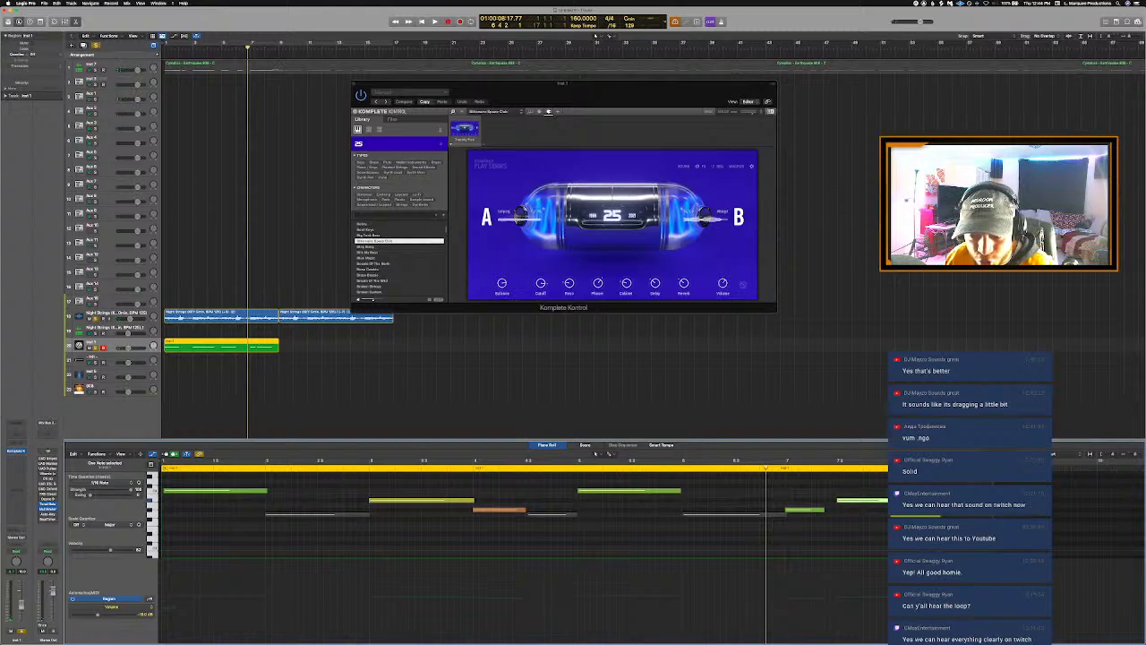
key(space)
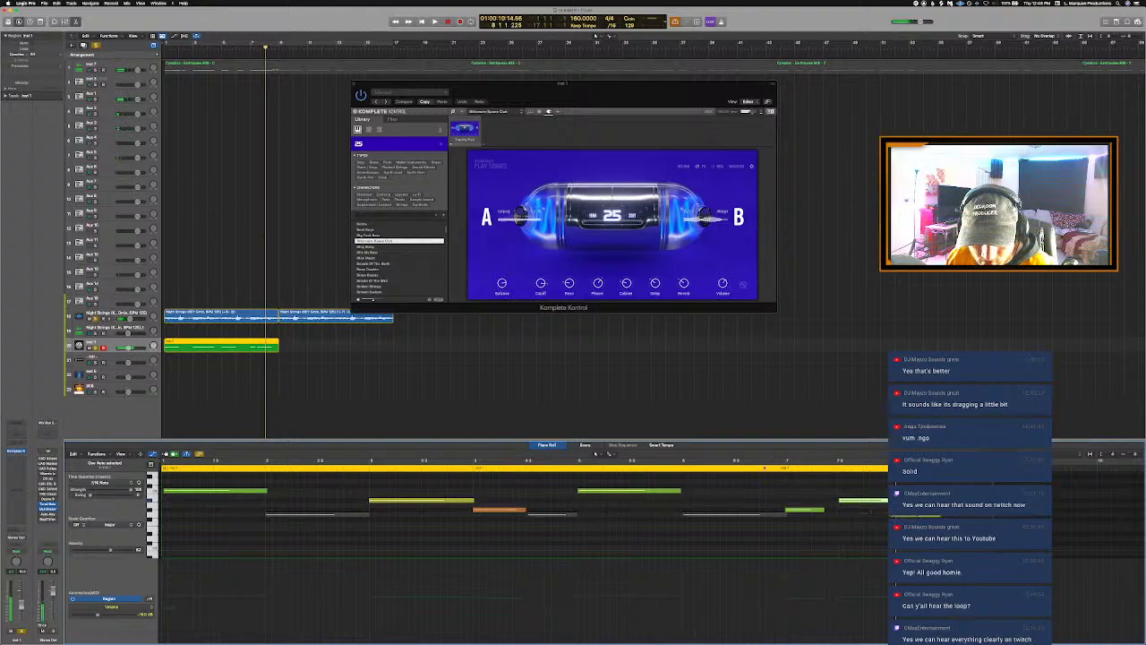
click(767, 467)
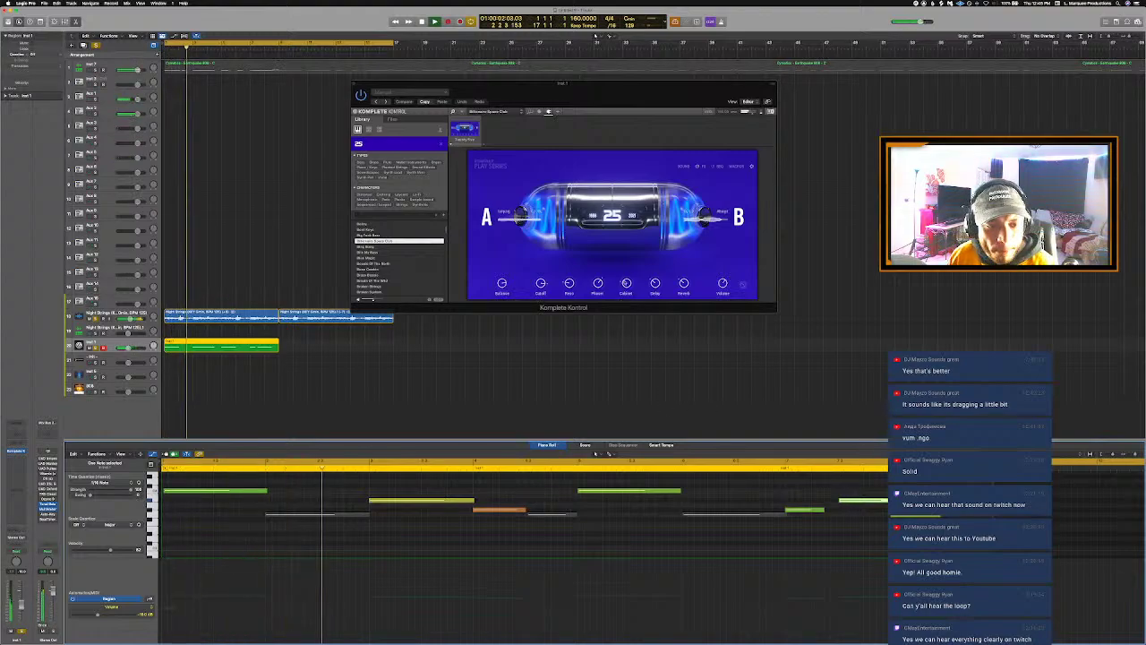
Step: Adjust the Cabinet, Reverb and Balance controls of the 25 instrument during playback
drag(627, 284, 626, 279)
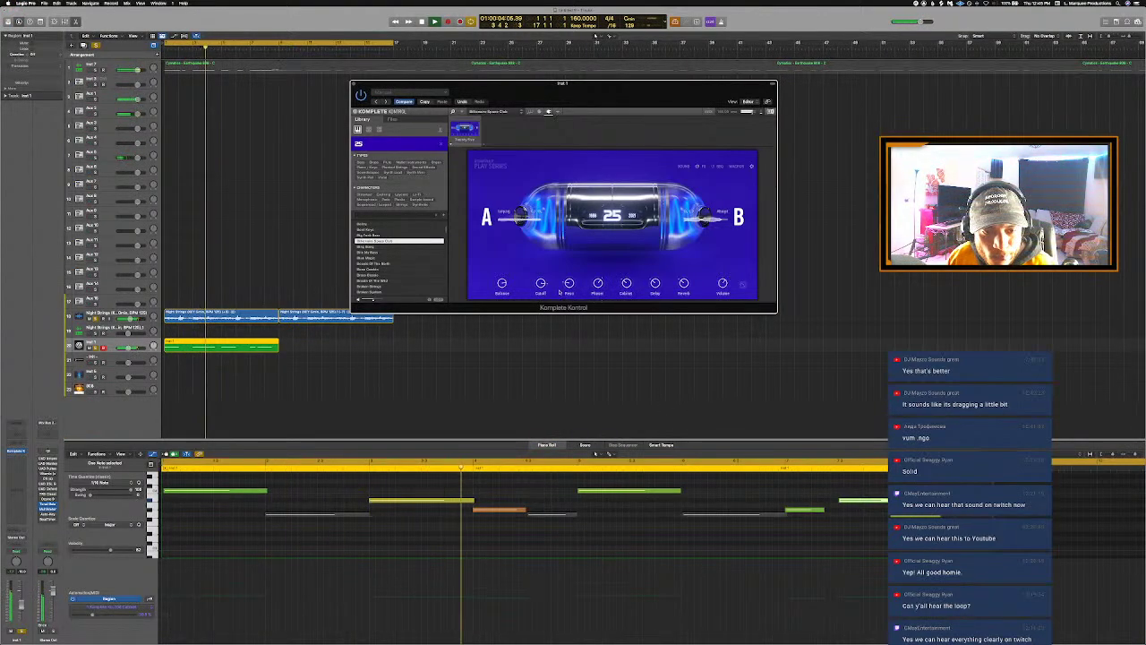
click(684, 281)
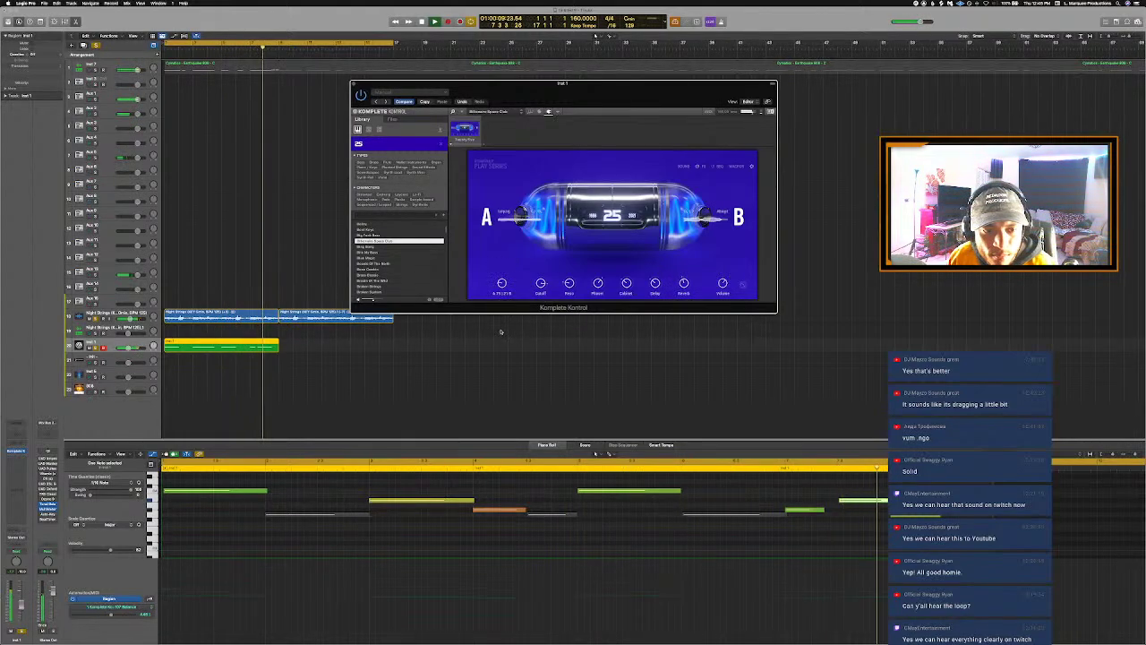
click(503, 283)
drag(508, 263, 507, 271)
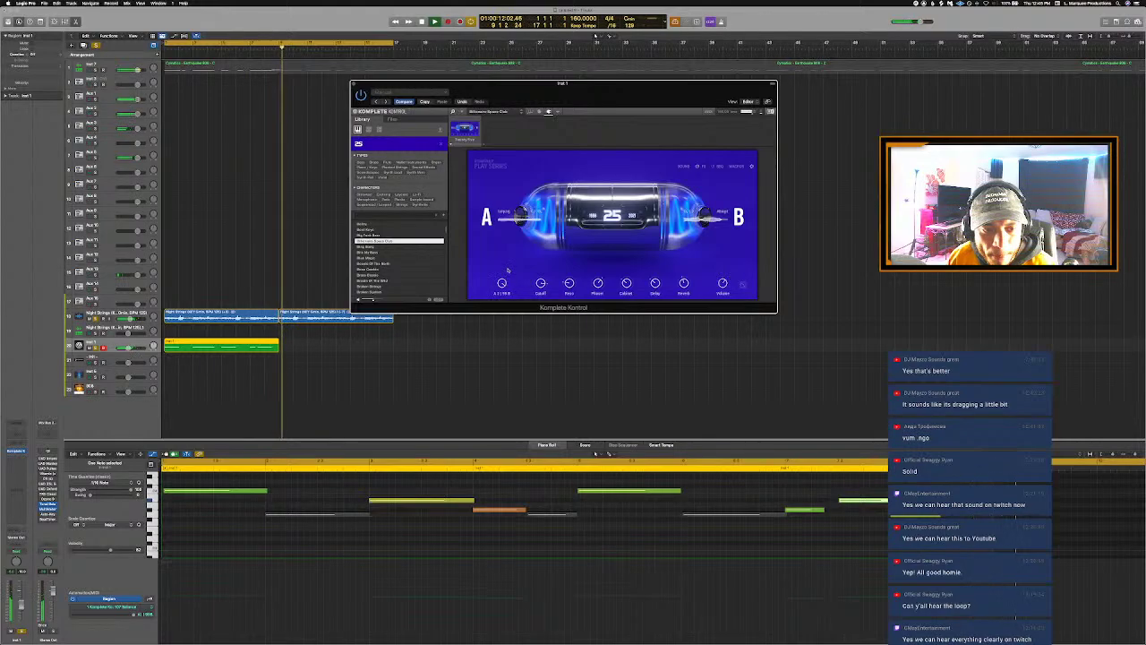
Step: Loop the melody region across the arrangement and replay it from the start while fine-tuning the Balance
key(l)
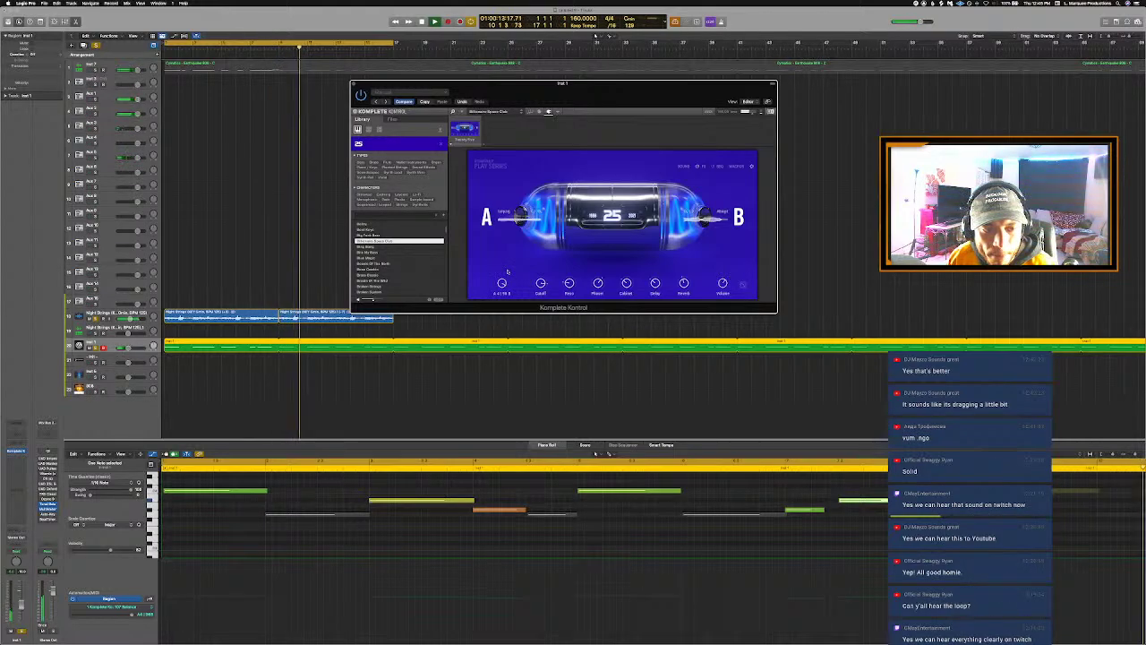
key(Return)
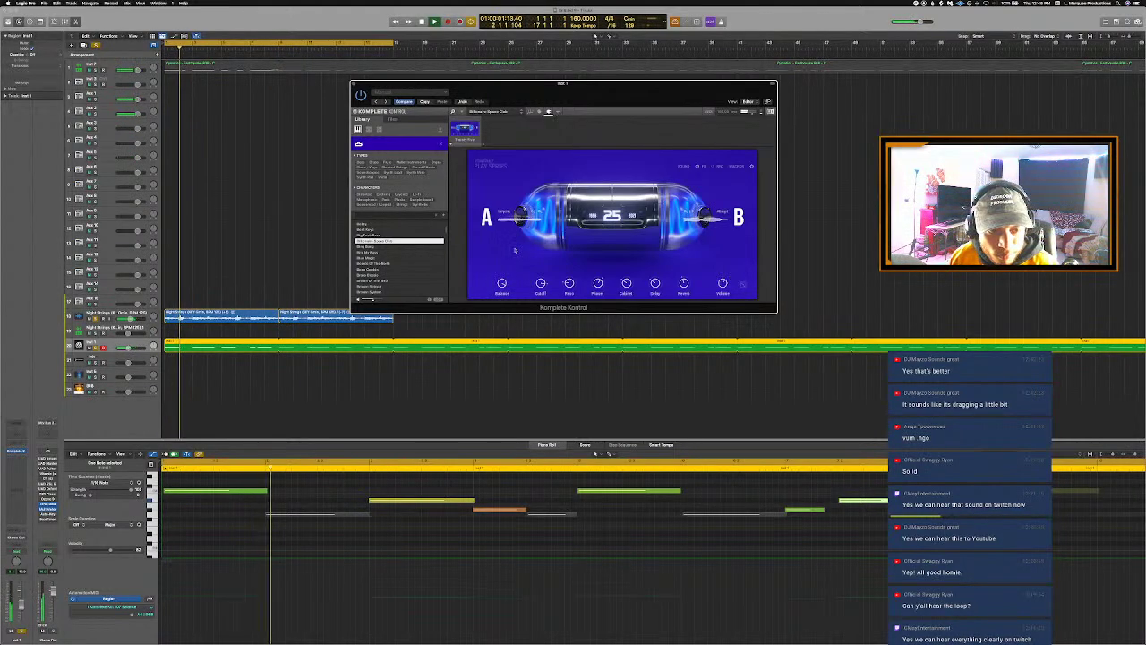
mouse_move(503, 288)
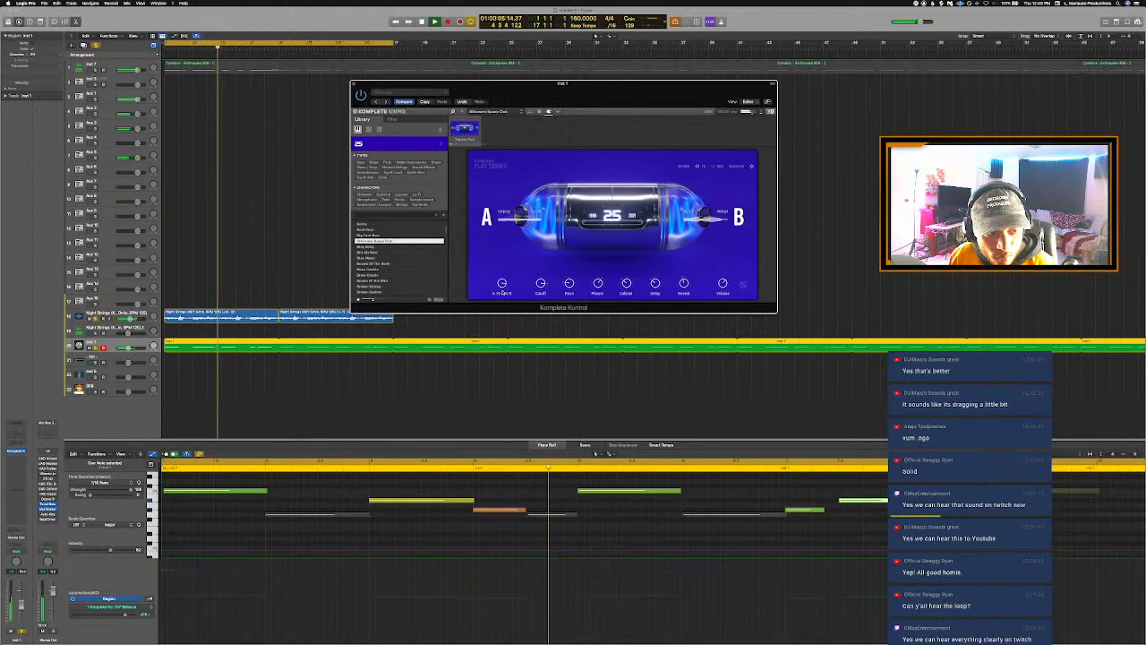
key(space)
Step: Trim the start of the first bar 4 note slightly later and replay the loop from the beginning
click(473, 513)
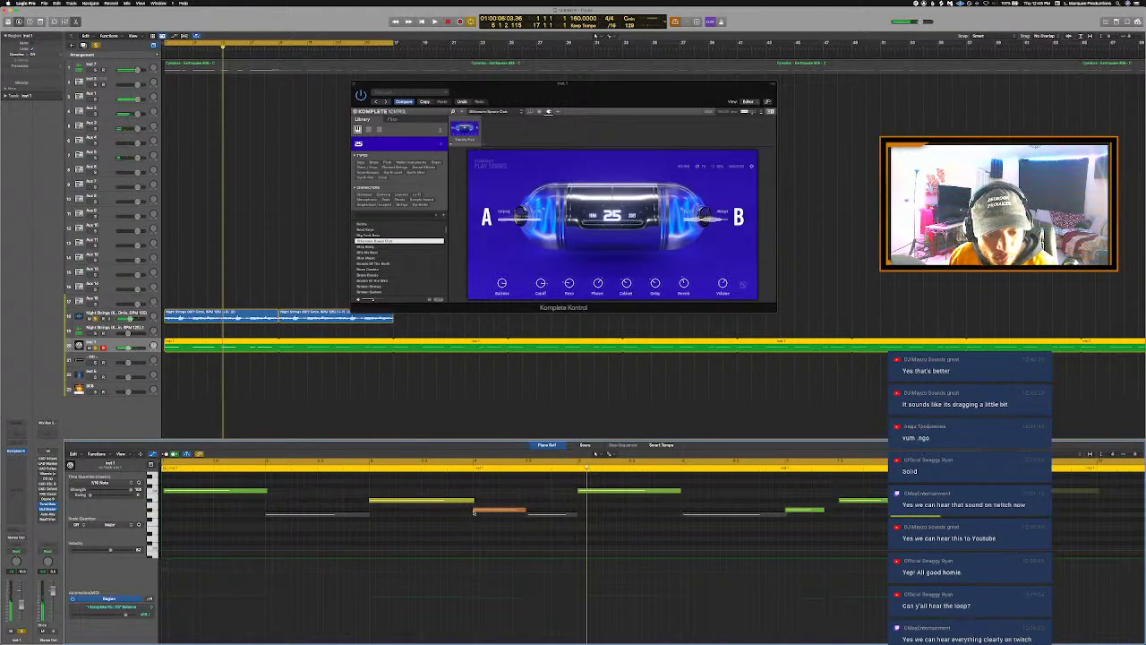
drag(474, 512, 477, 519)
key(Return)
key(space)
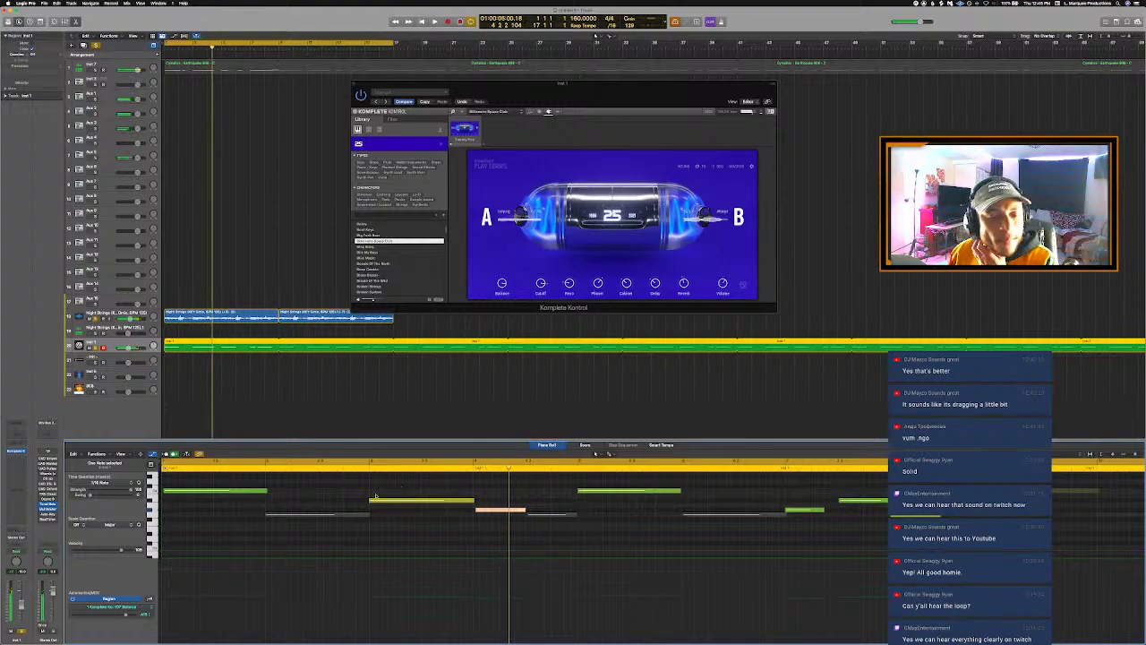
Step: Fine-tune the start of the bar 3 note and replay the loop with the 25 instrument's sound-editing page open
drag(371, 501, 369, 506)
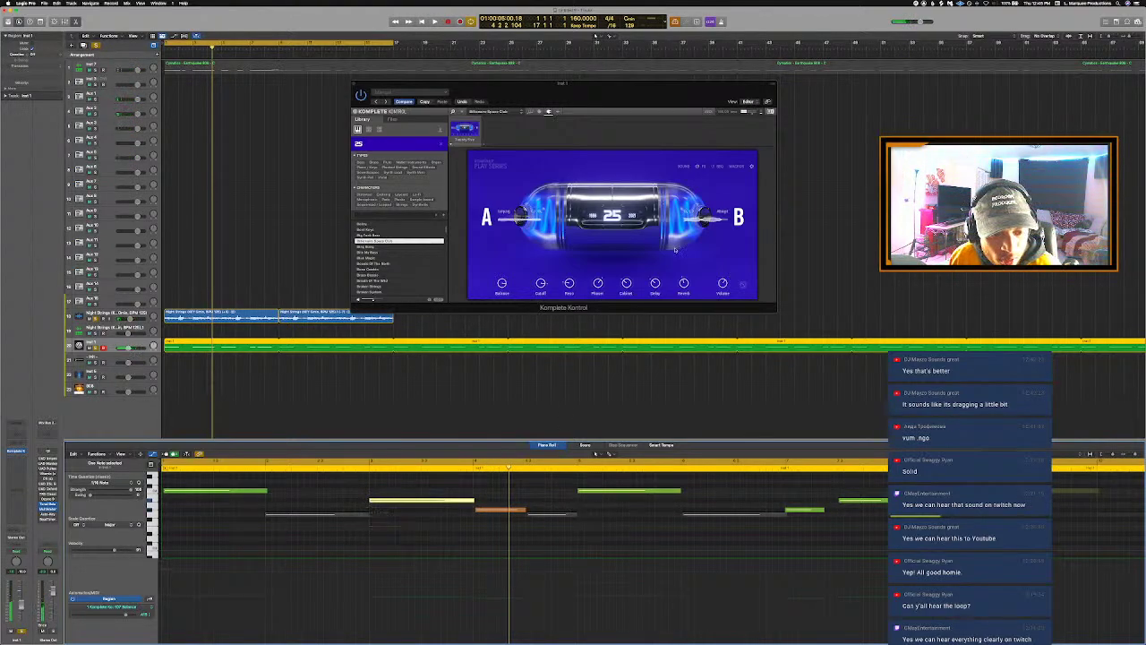
key(space)
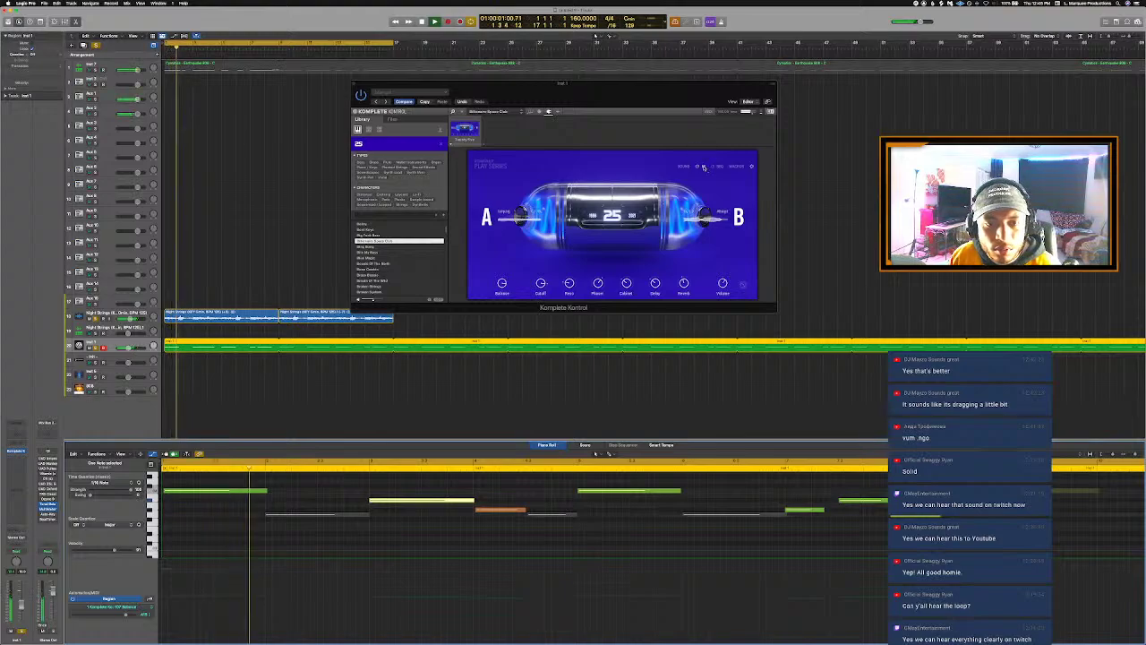
click(703, 168)
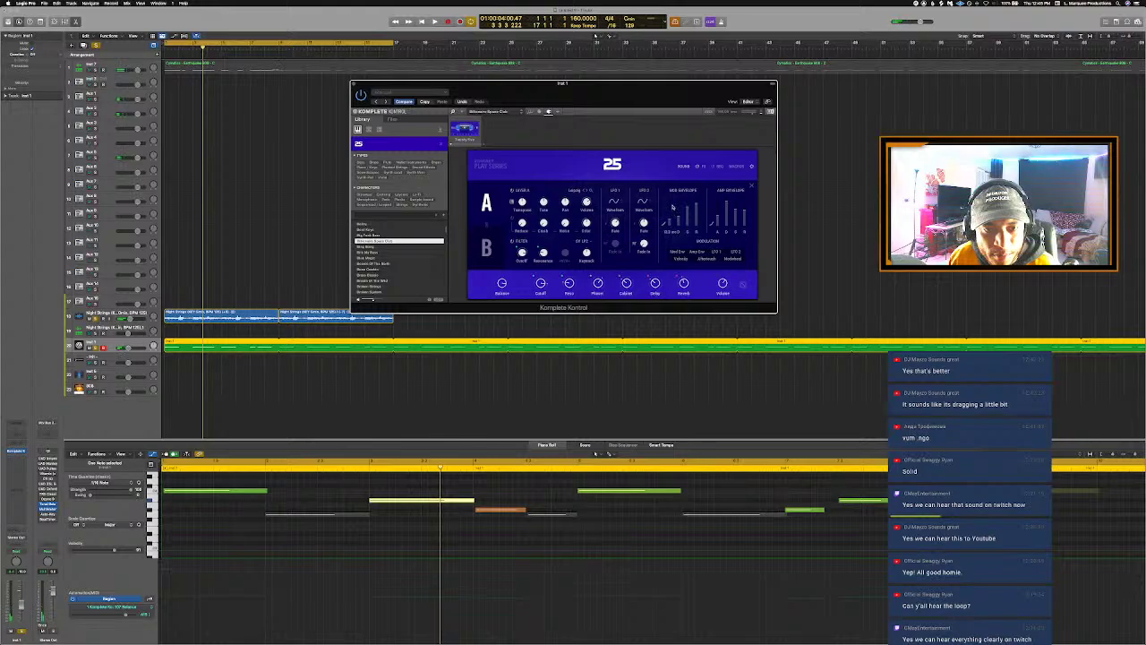
key(space)
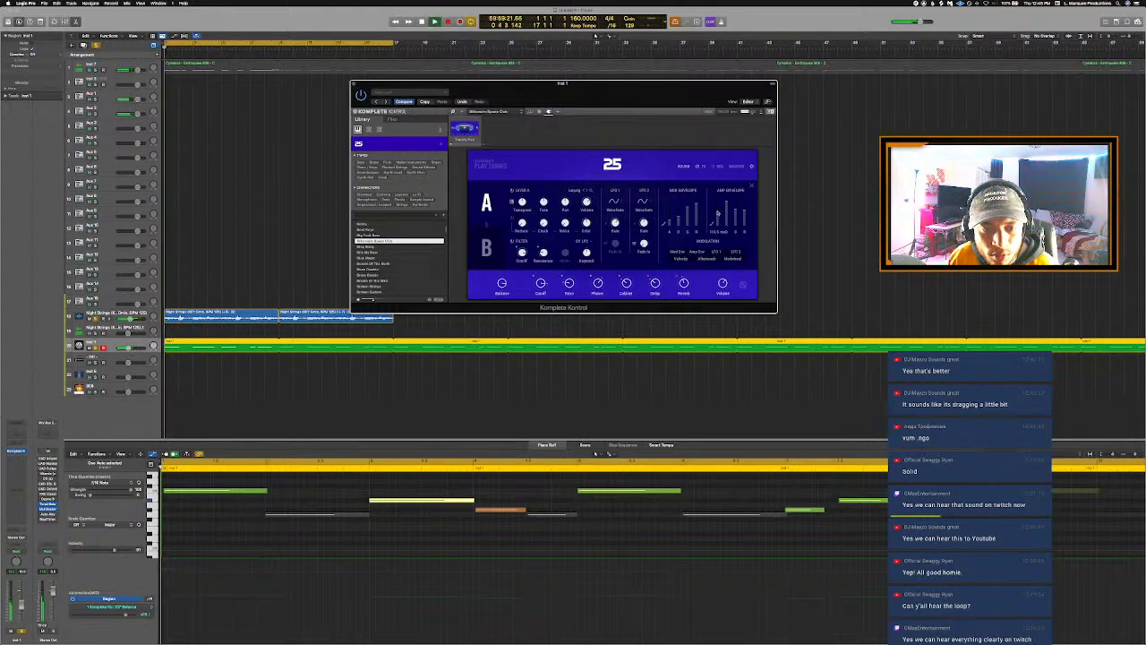
Step: Adjust the attack of the 25 instrument's amp envelope while auditioning the melody without the Night Strings loop, and bring the loop back into the solo
click(90, 317)
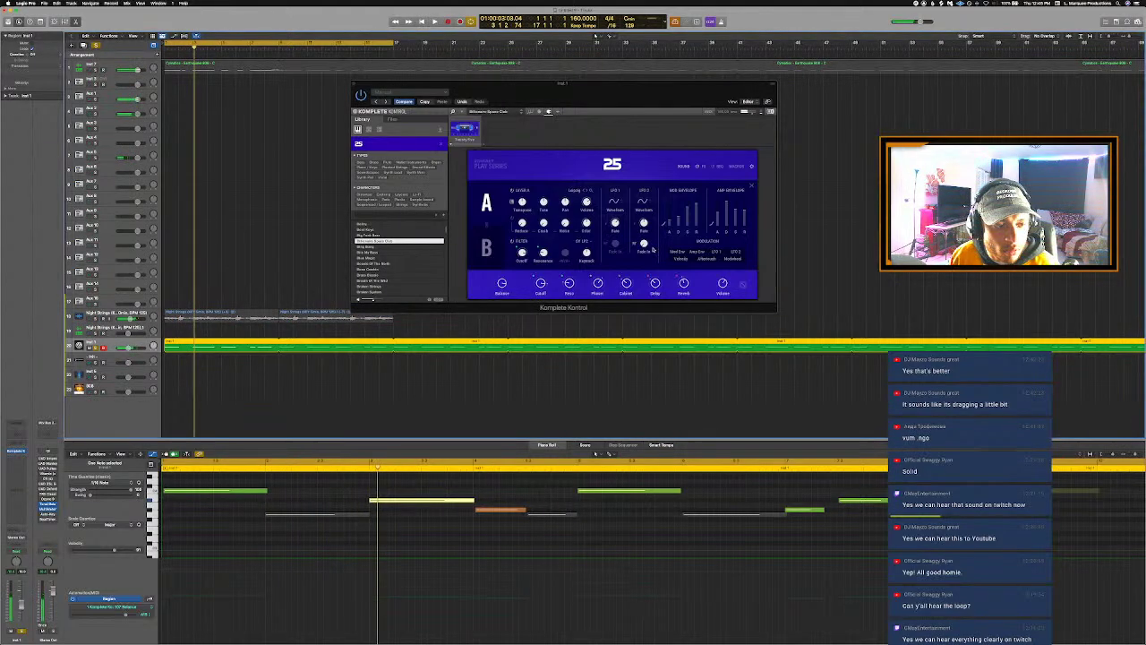
click(722, 210)
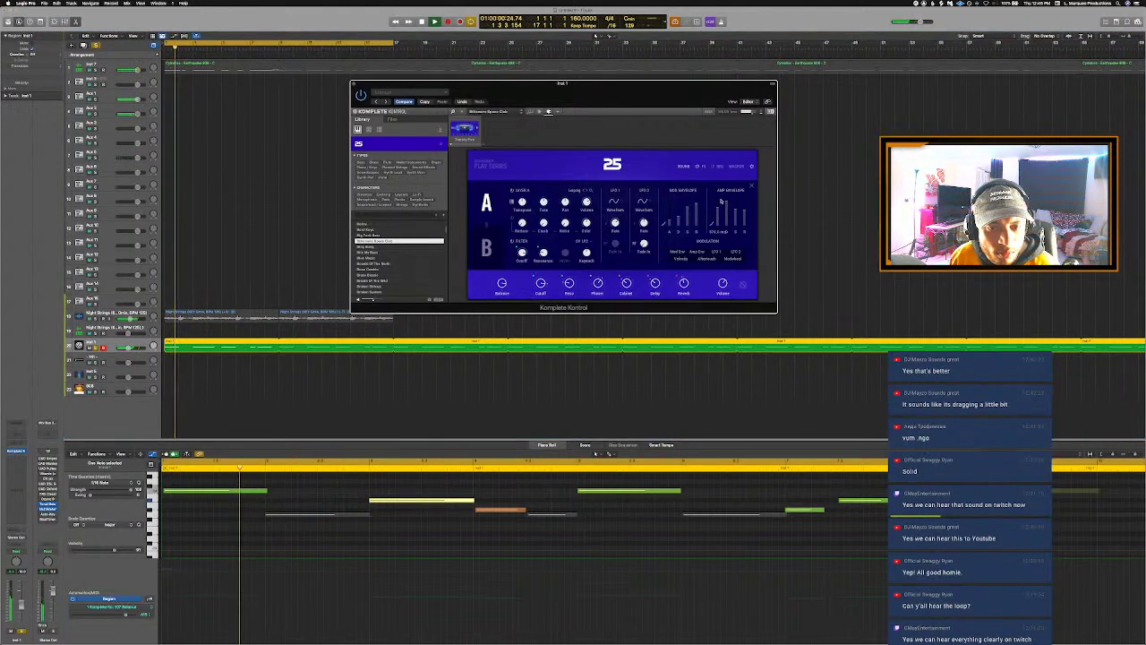
drag(721, 202, 719, 218)
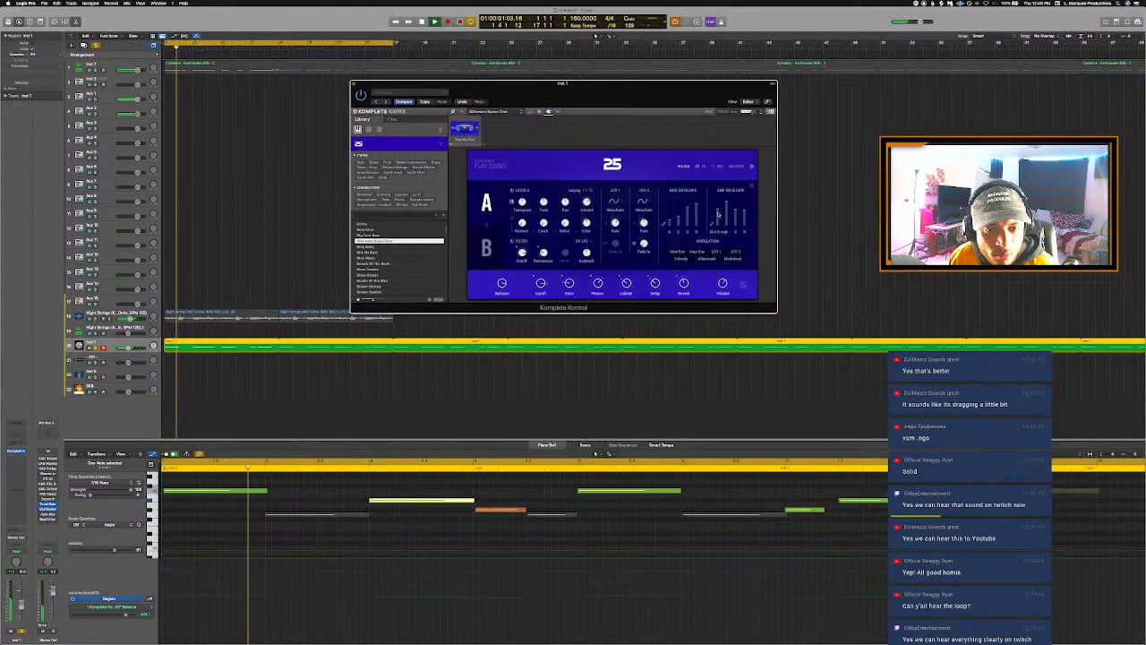
key(space)
key(space)
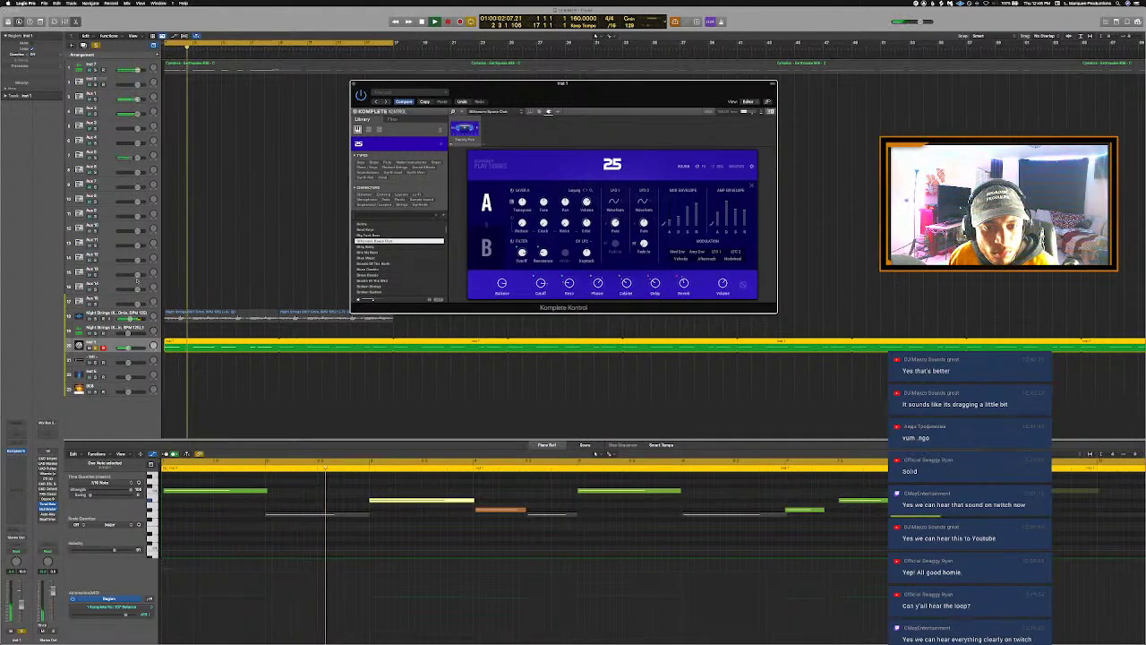
click(96, 320)
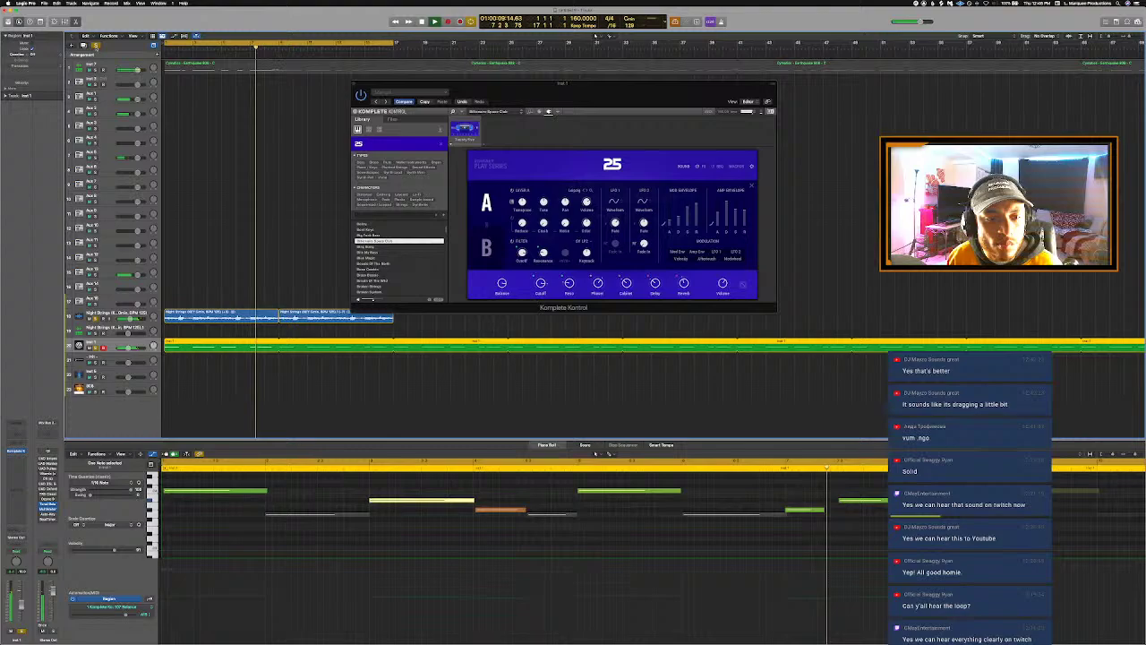
Step: Clear all solos and close the Komplete Kontrol window, returning to the project start with the melody region unlooped
click(96, 45)
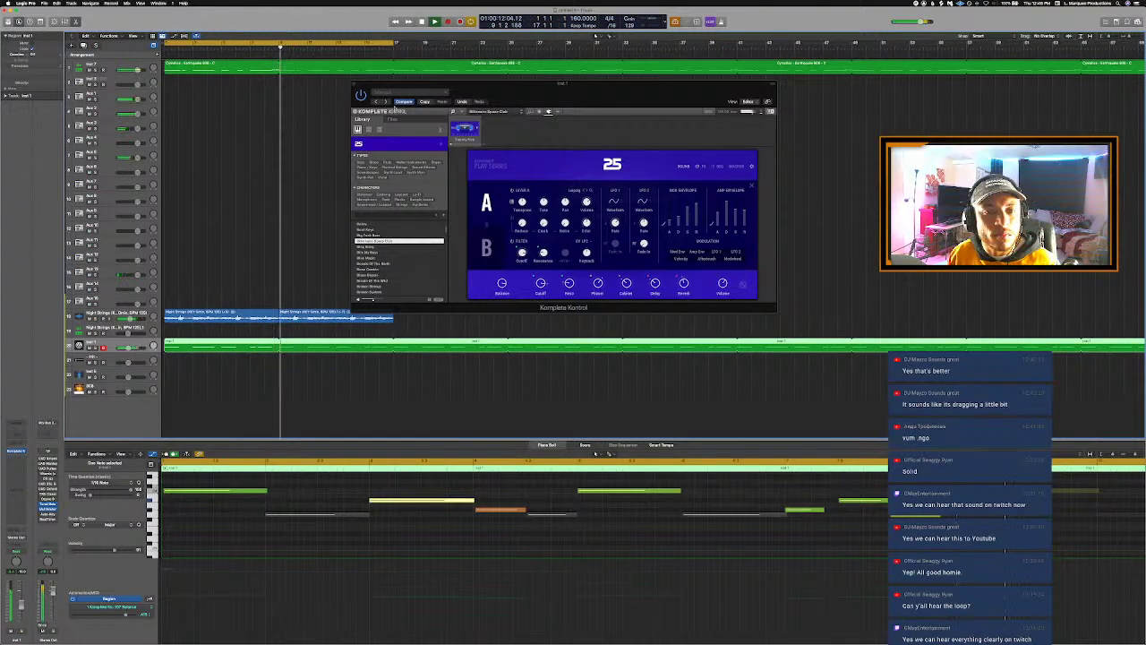
click(354, 87)
click(355, 88)
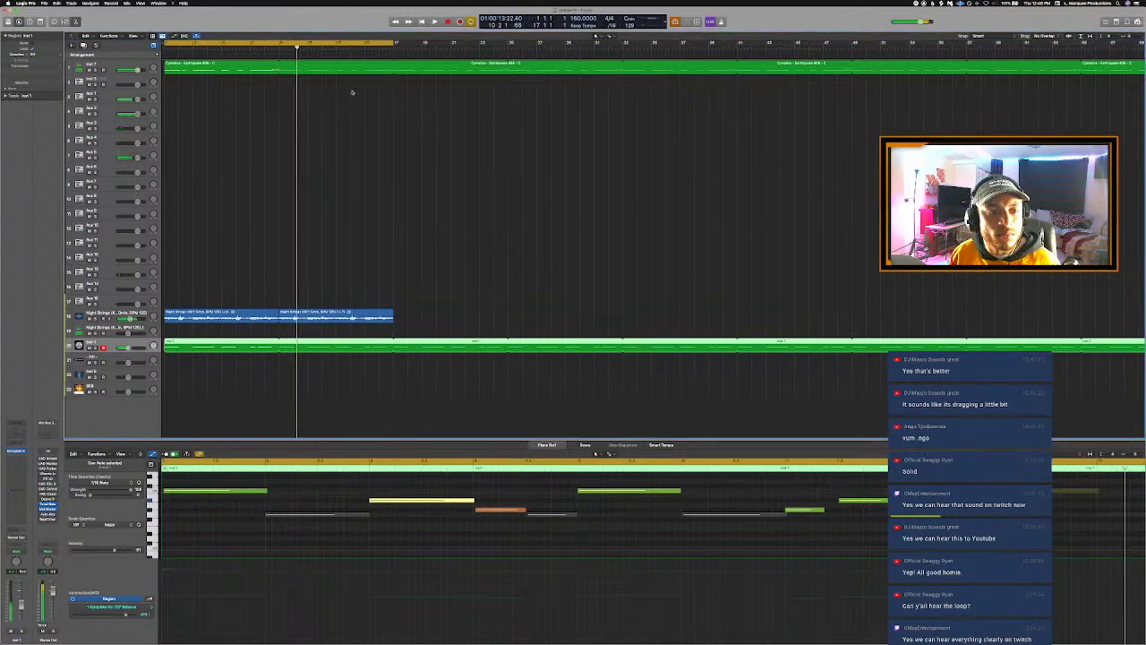
key(Return)
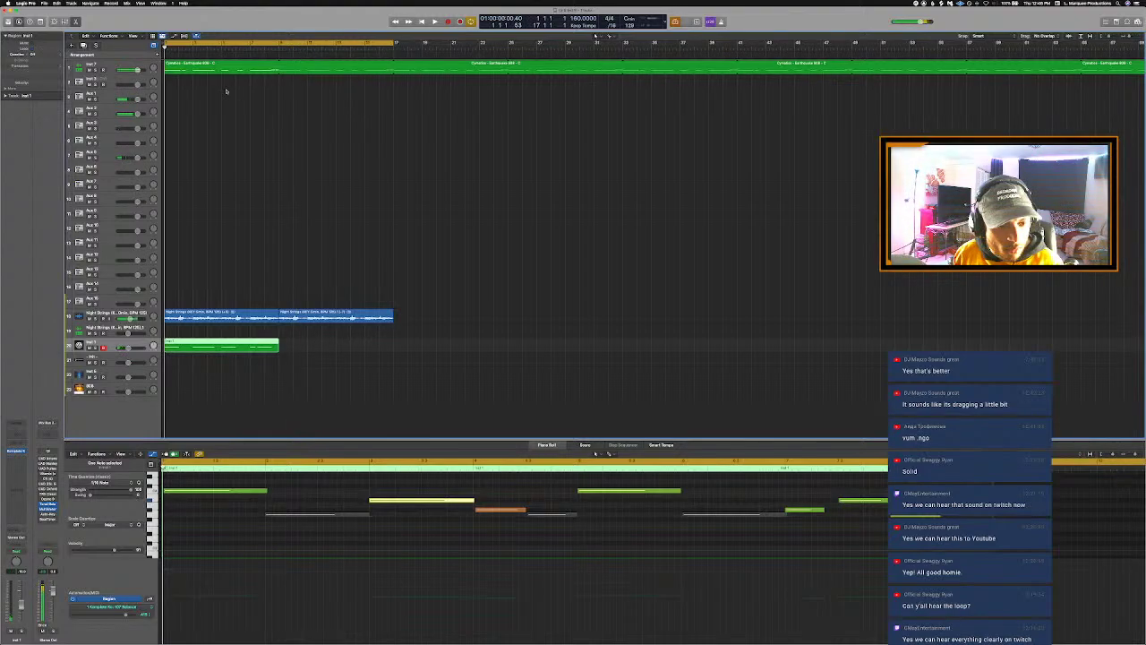
Step: Place the Maschine drum pattern as MIDI regions across the Inst 2 and Aux tracks from bar 1 and color them red
click(127, 79)
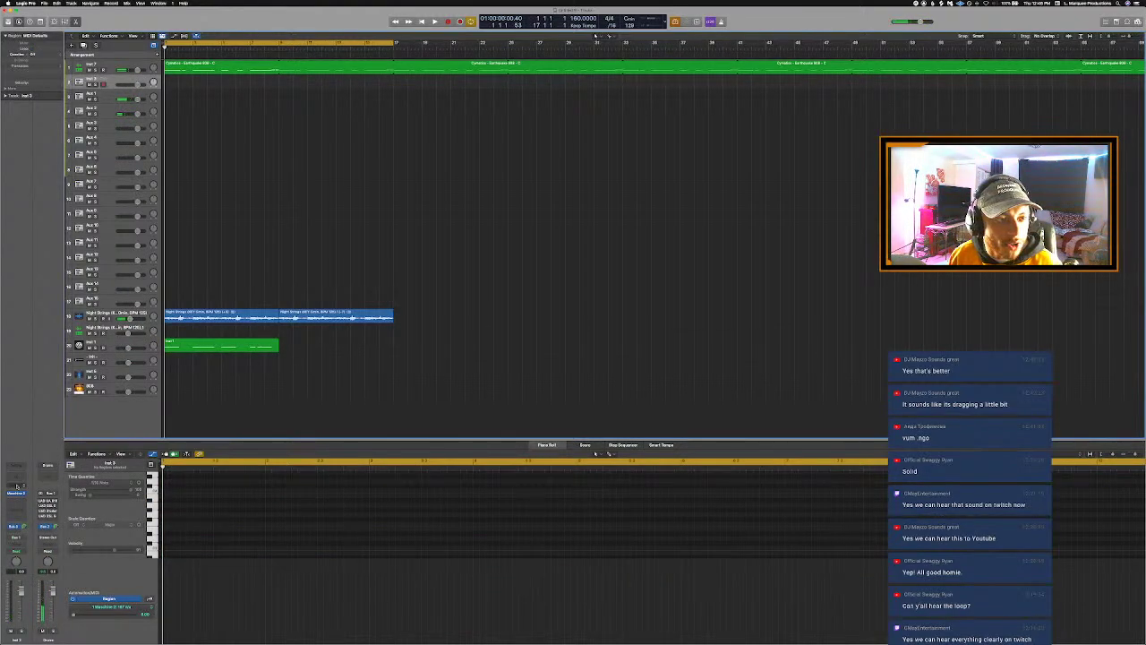
click(13, 493)
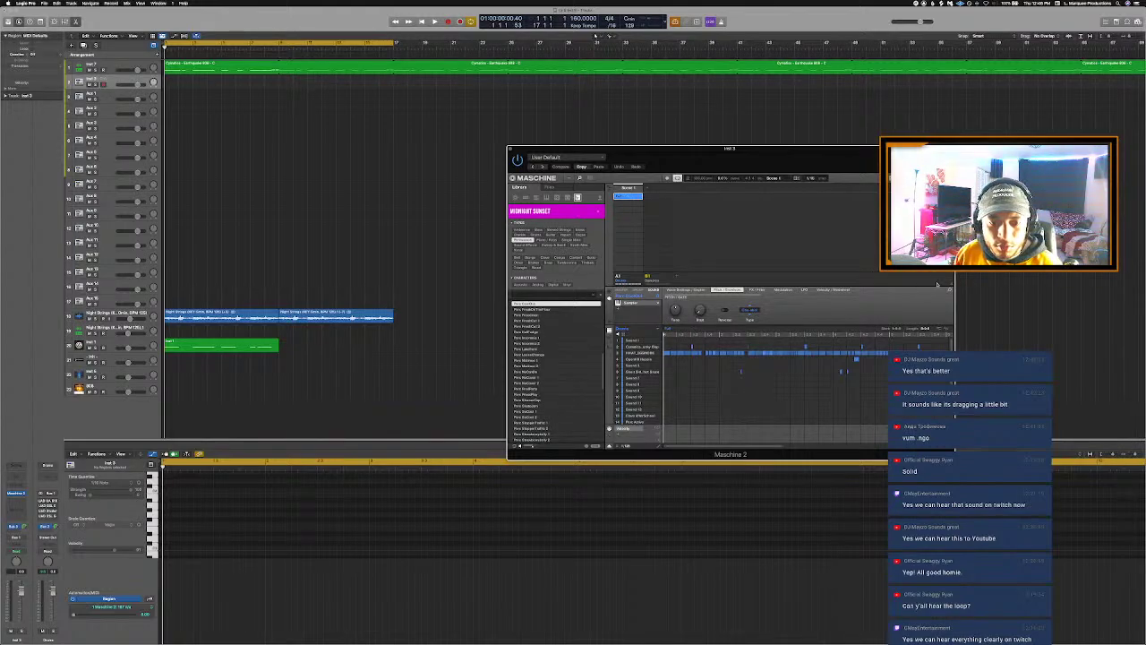
drag(681, 311, 169, 84)
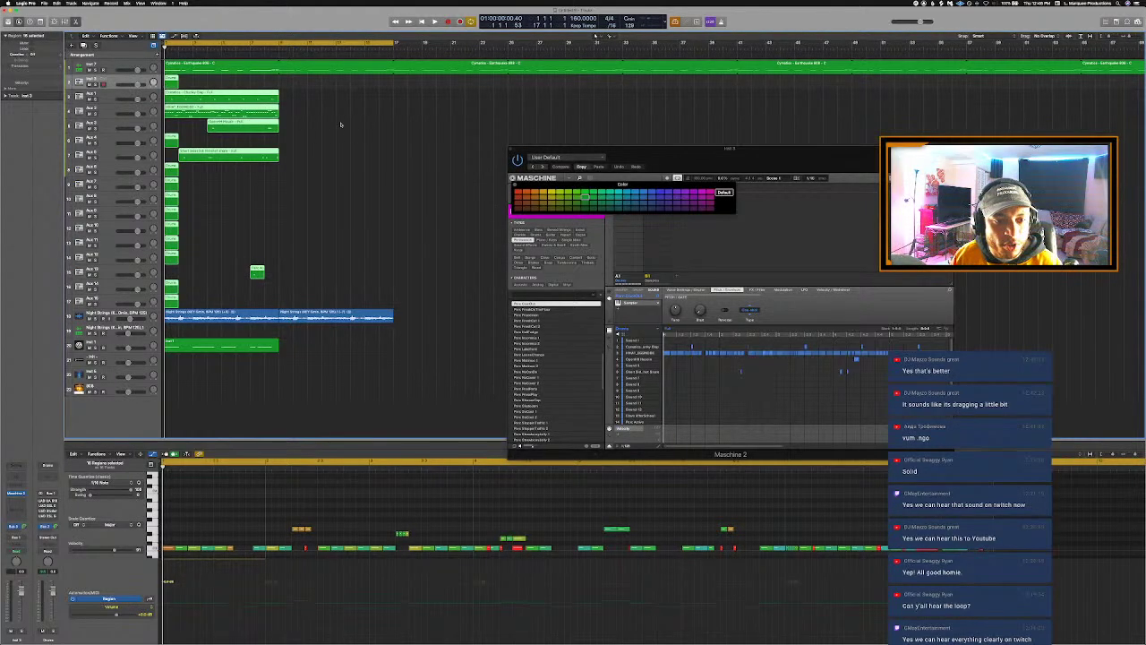
click(517, 194)
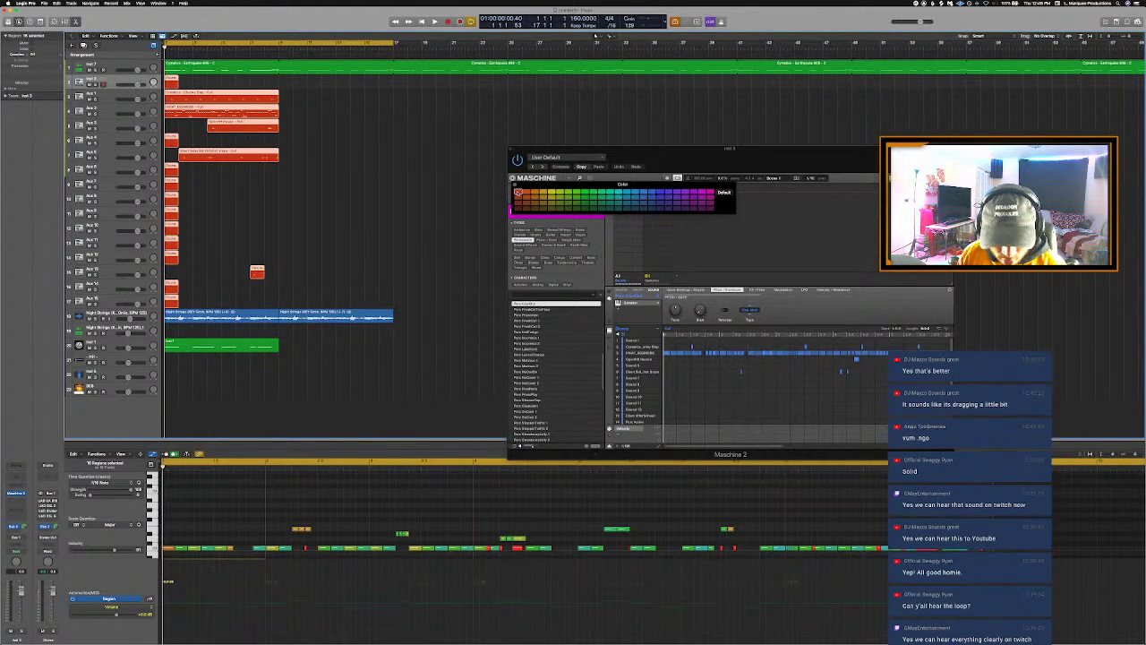
click(280, 127)
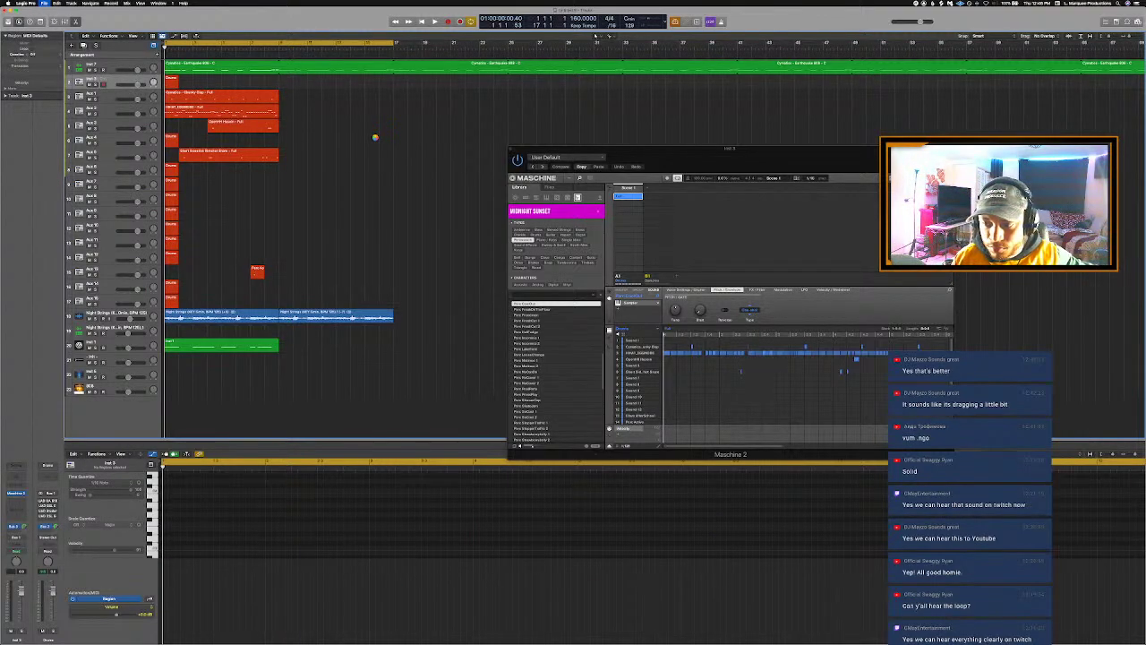
Step: Save the project as Stay Ready in the Logic folder and close the Maschine window
key(super+s)
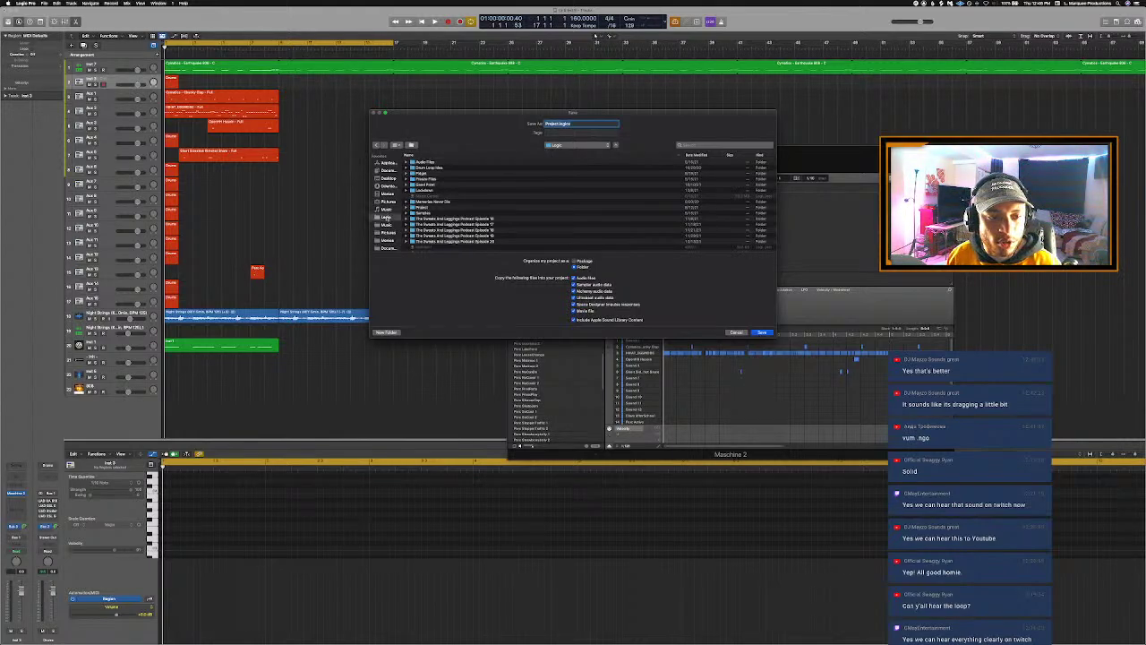
click(386, 218)
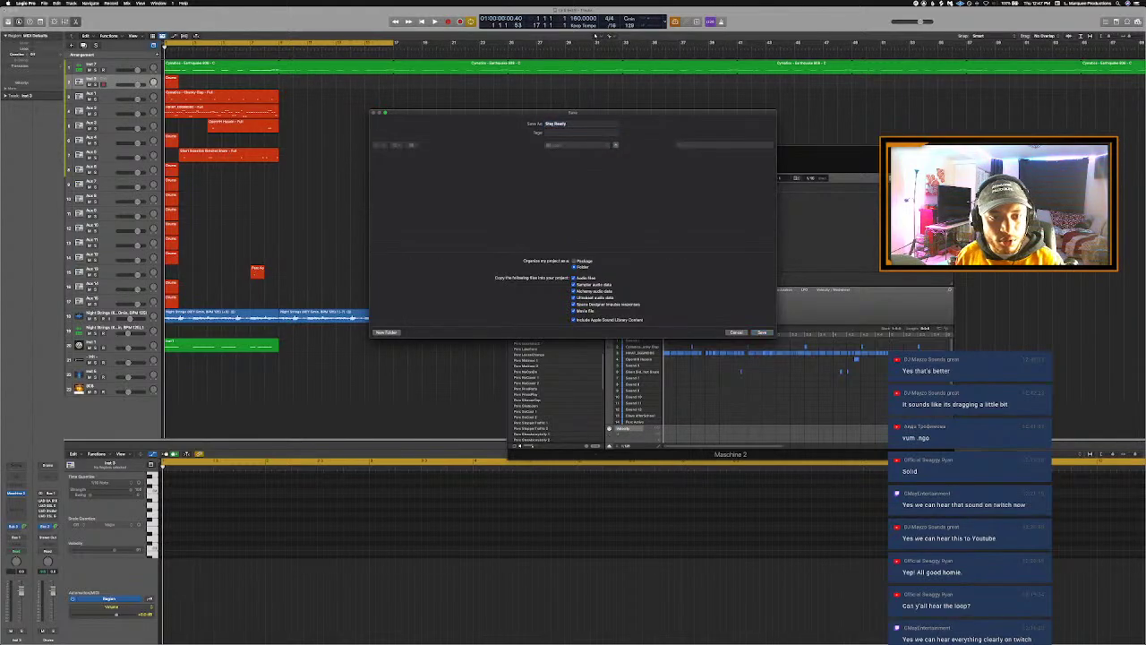
key(Return)
drag(681, 155, 653, 154)
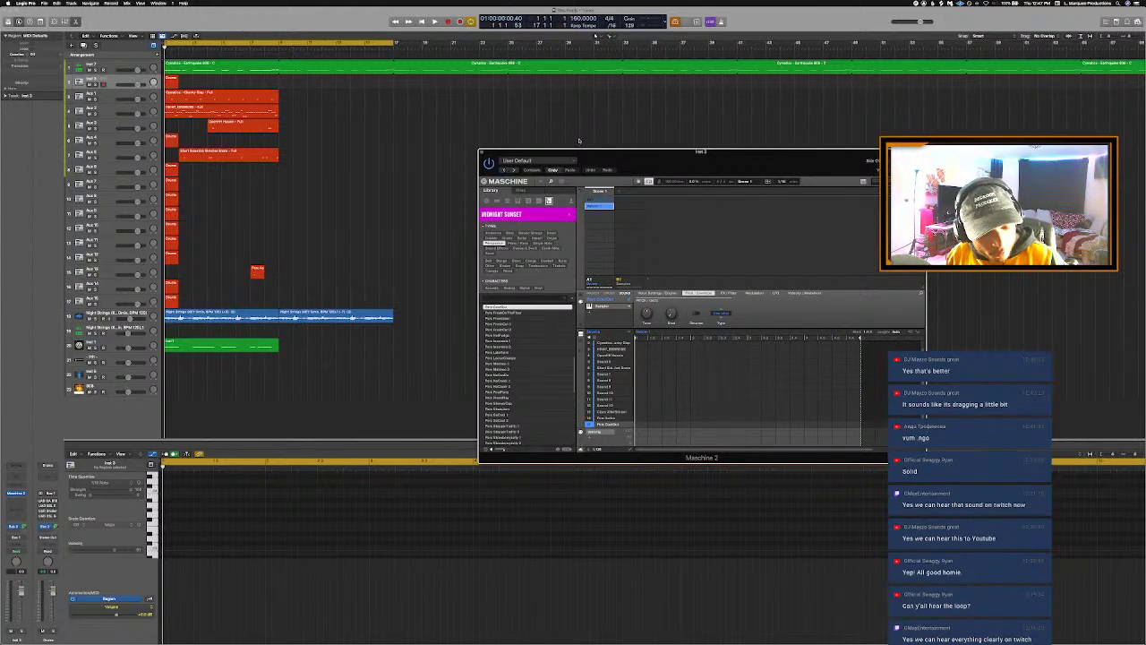
click(482, 153)
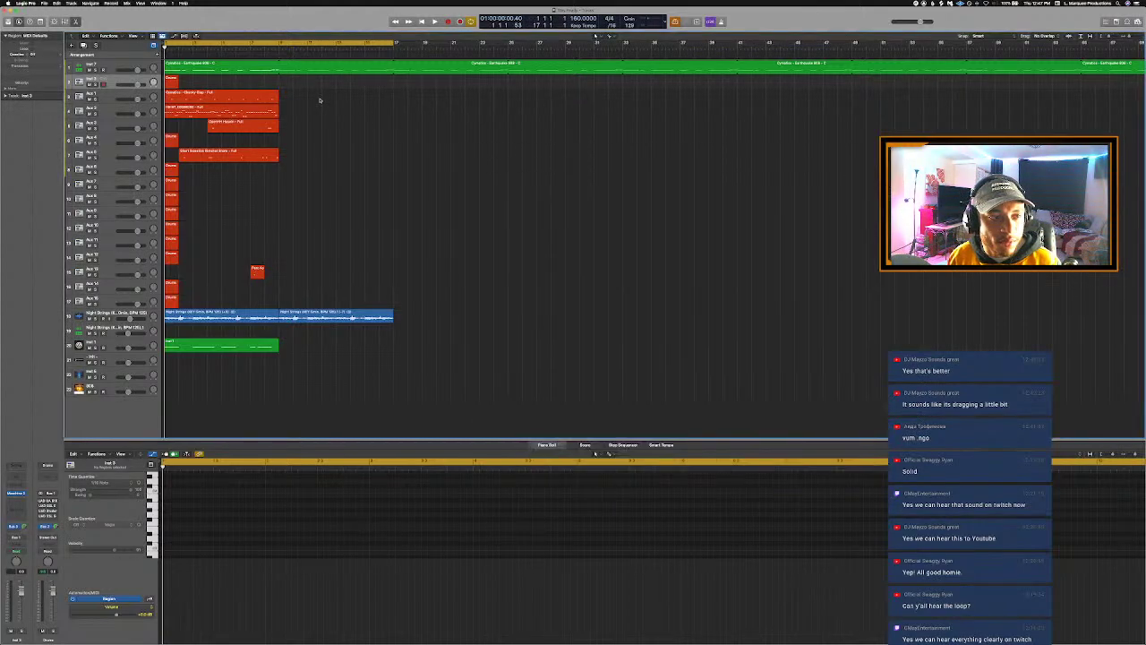
Step: Color the Earthquake 808 regions and their mixer channel orange
key(alt+c)
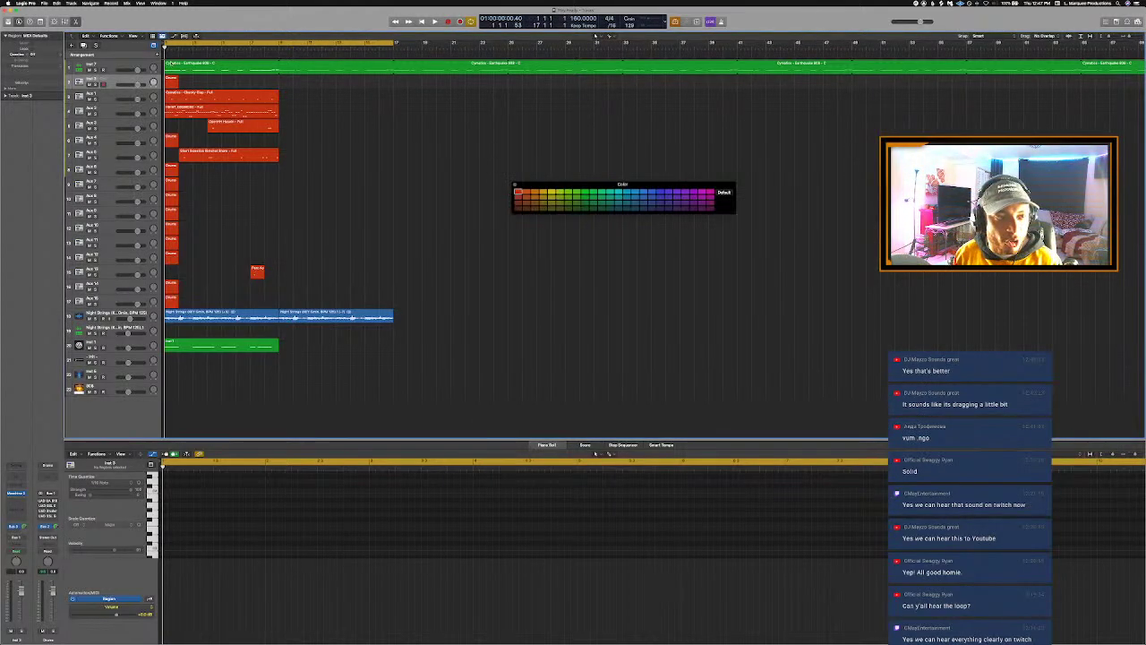
click(117, 64)
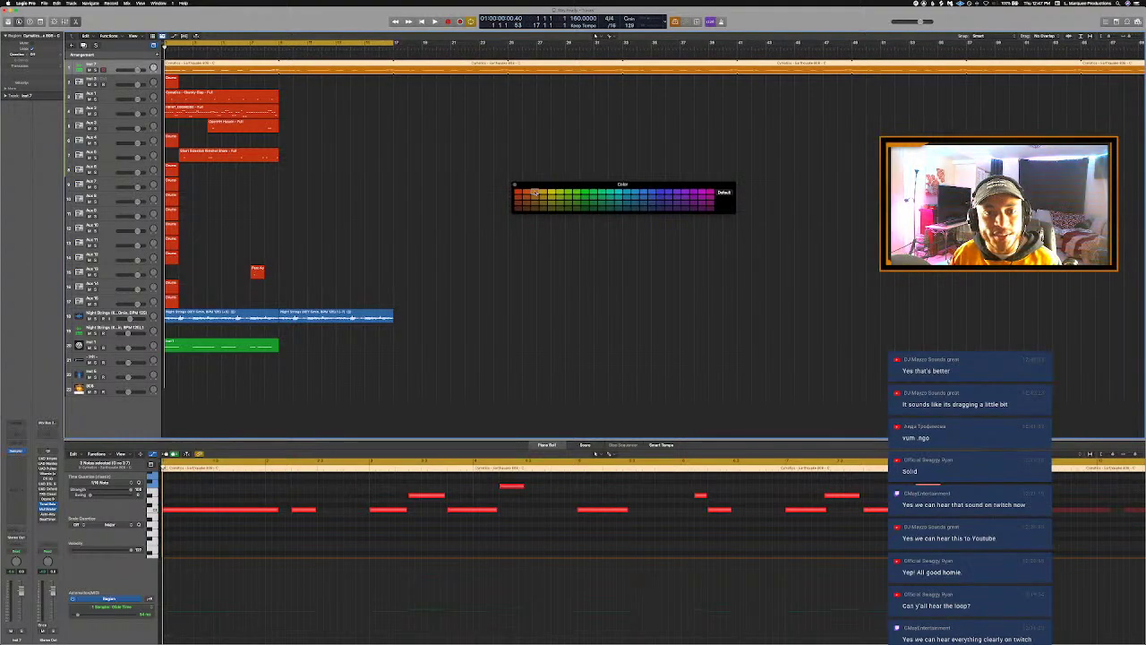
key(x)
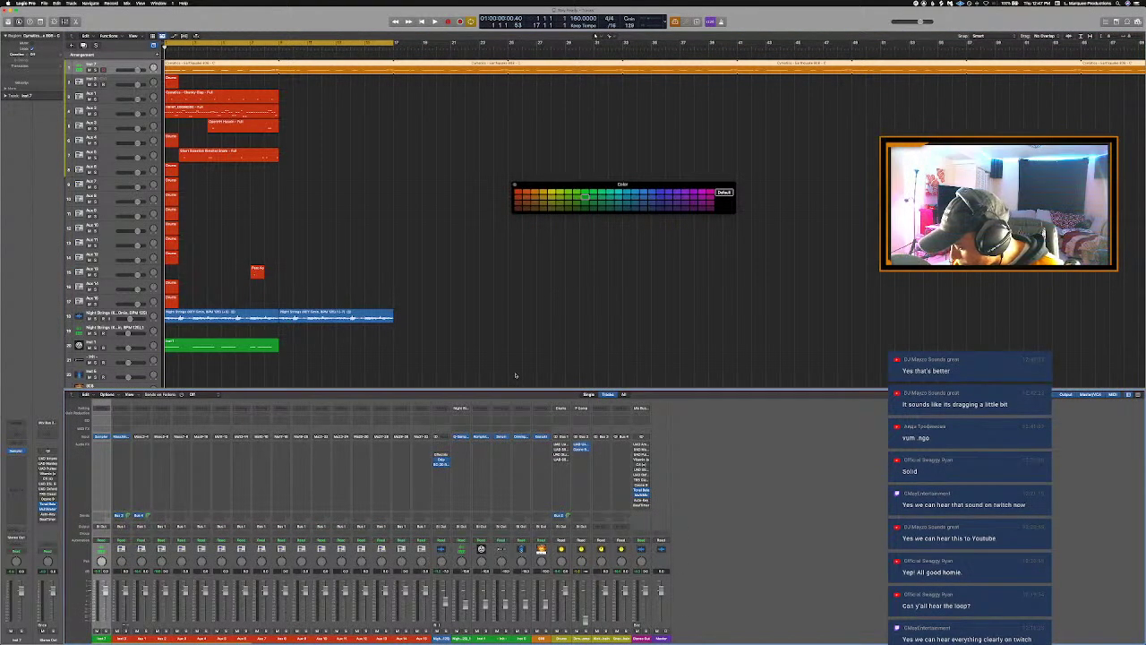
click(534, 191)
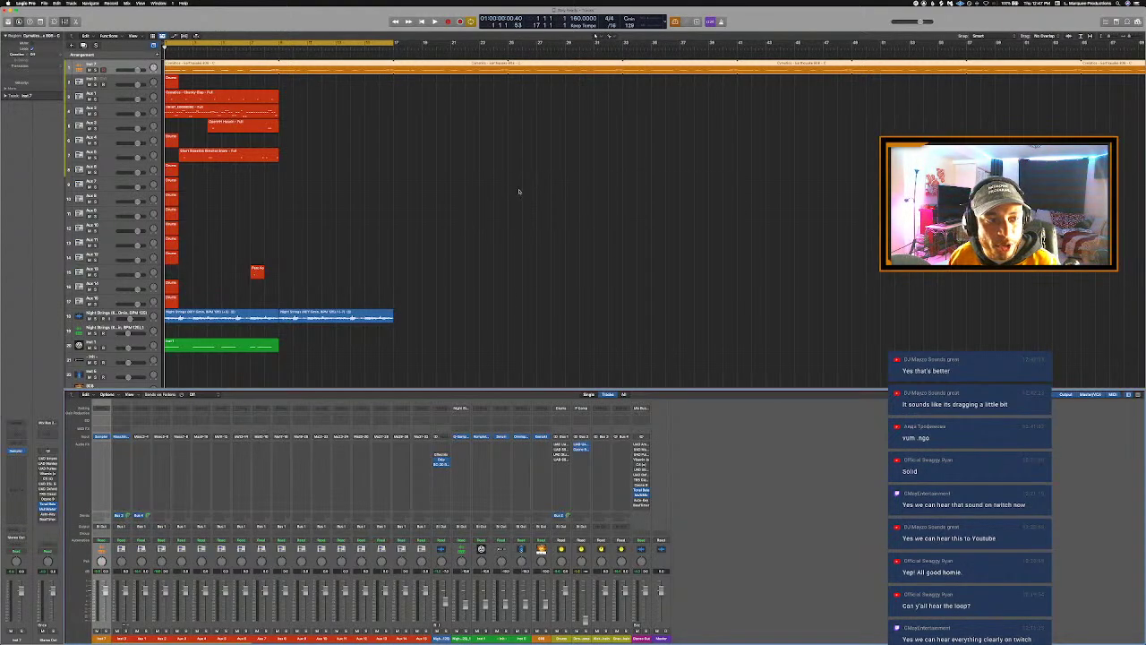
key(x)
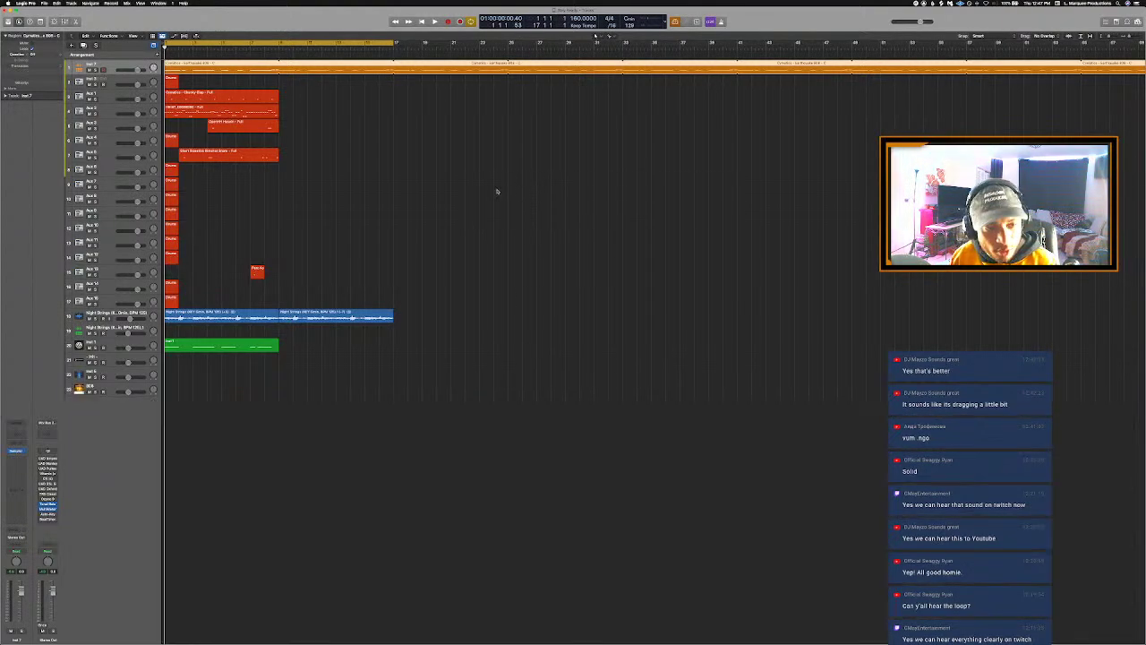
Step: Delete the short Drums regions at bar 1 from the Inst 2 and Aux tracks
click(179, 80)
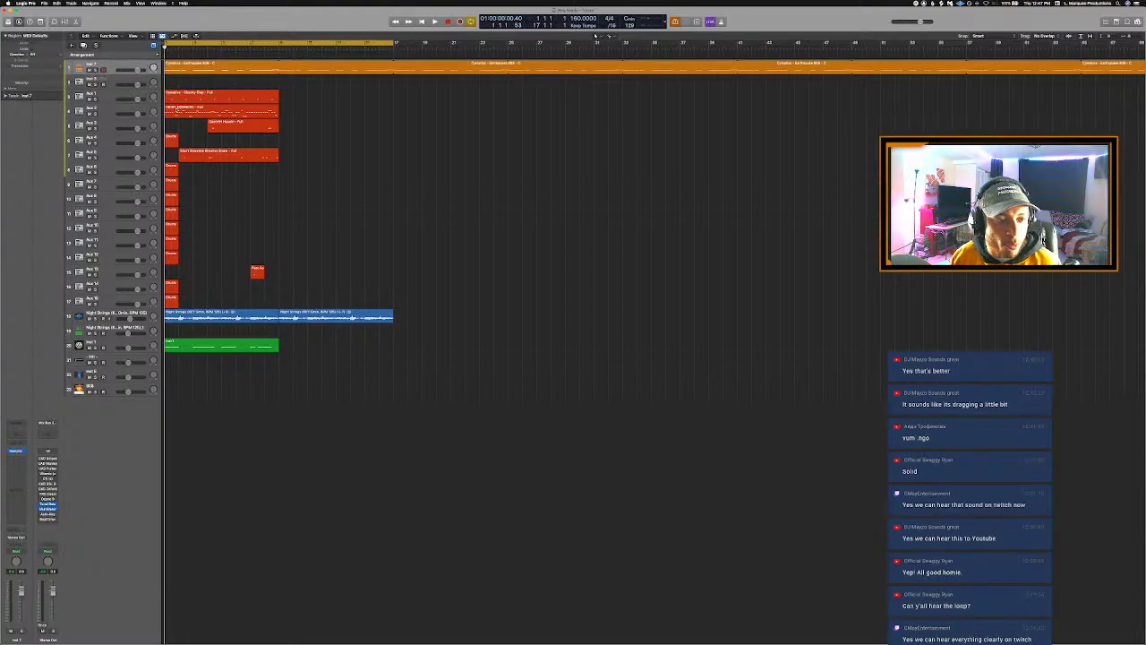
drag(170, 127, 172, 304)
key(Delete)
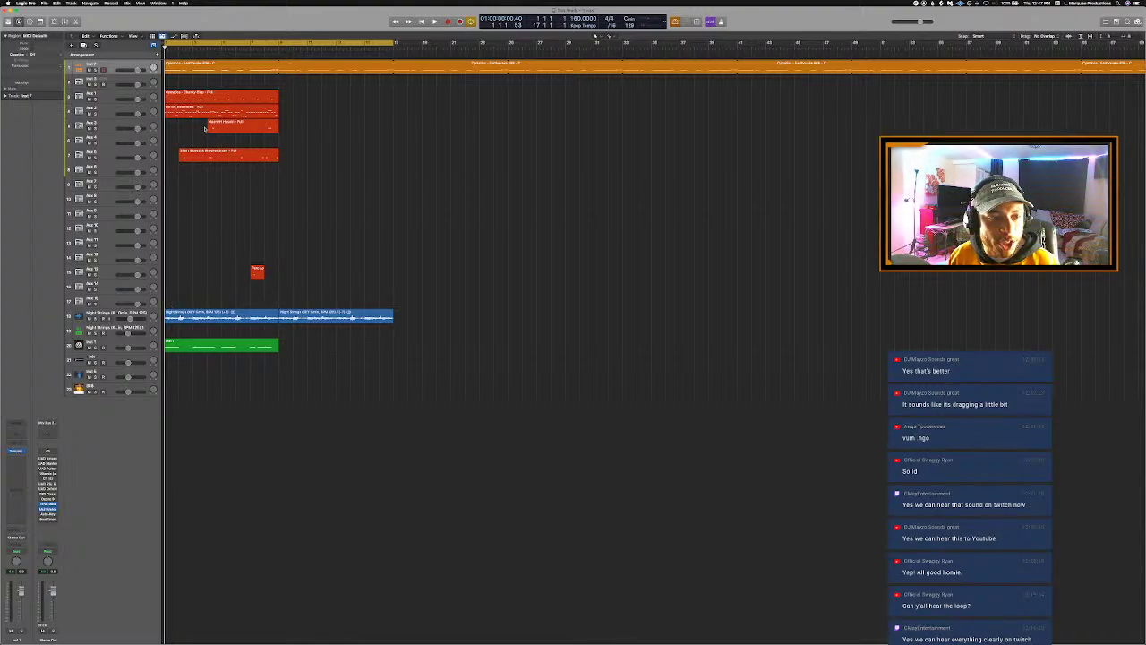
Step: Extend the open hi-hat, snare and perc regions back to bar 1, and lengthen the perc region to bar 9
drag(209, 130, 143, 172)
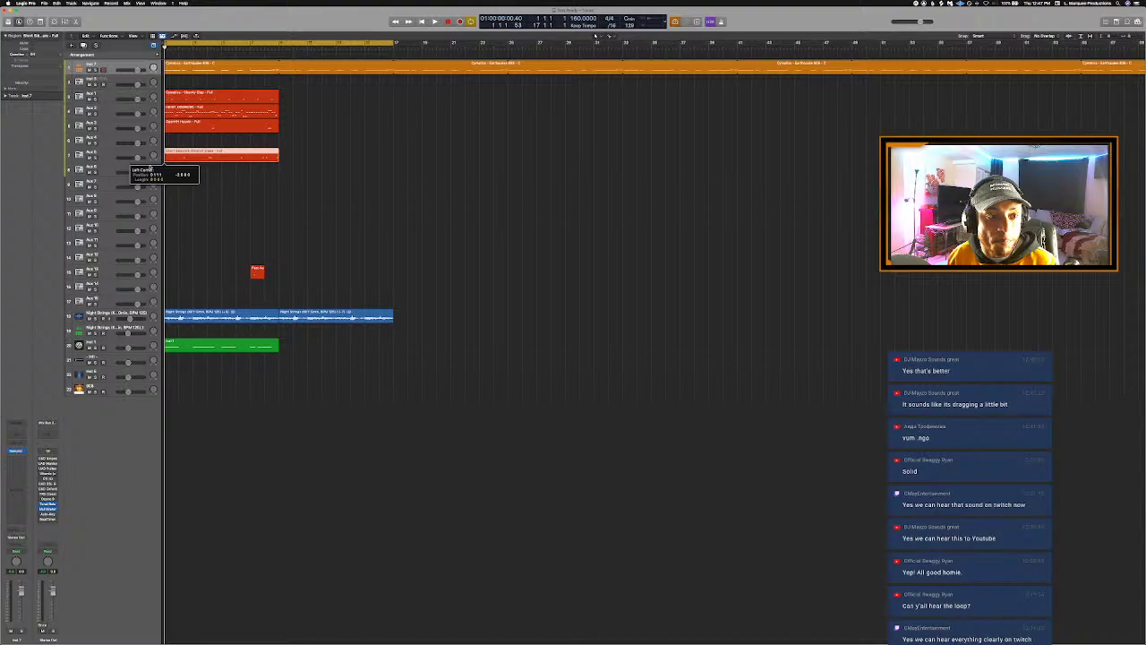
click(257, 273)
drag(250, 273, 164, 273)
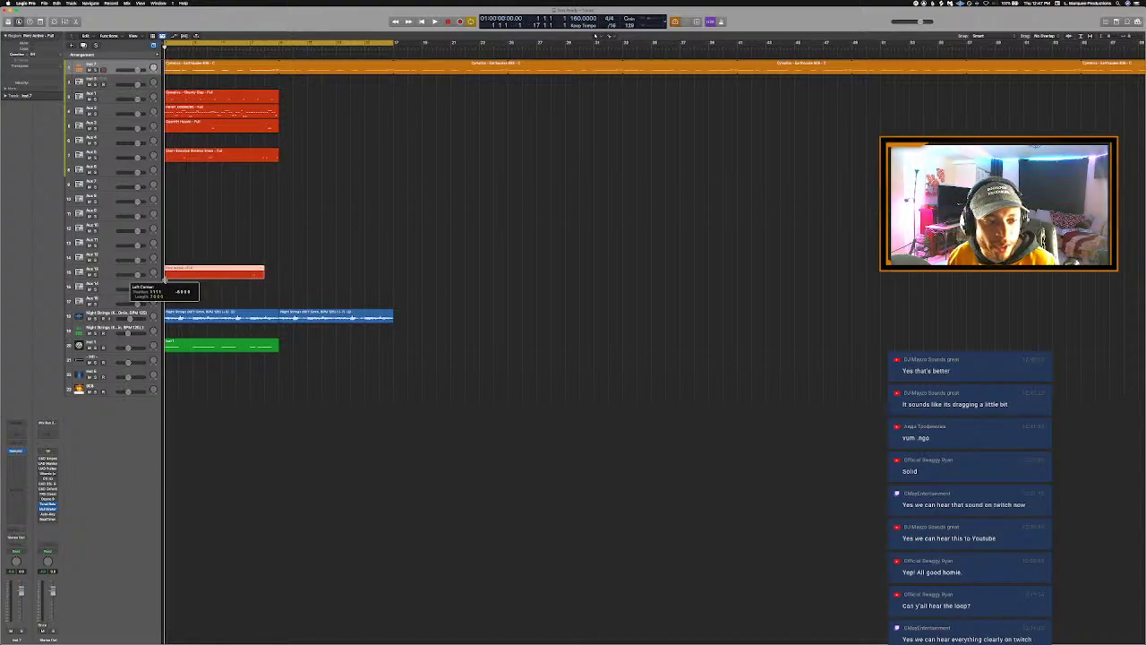
drag(277, 258, 265, 278)
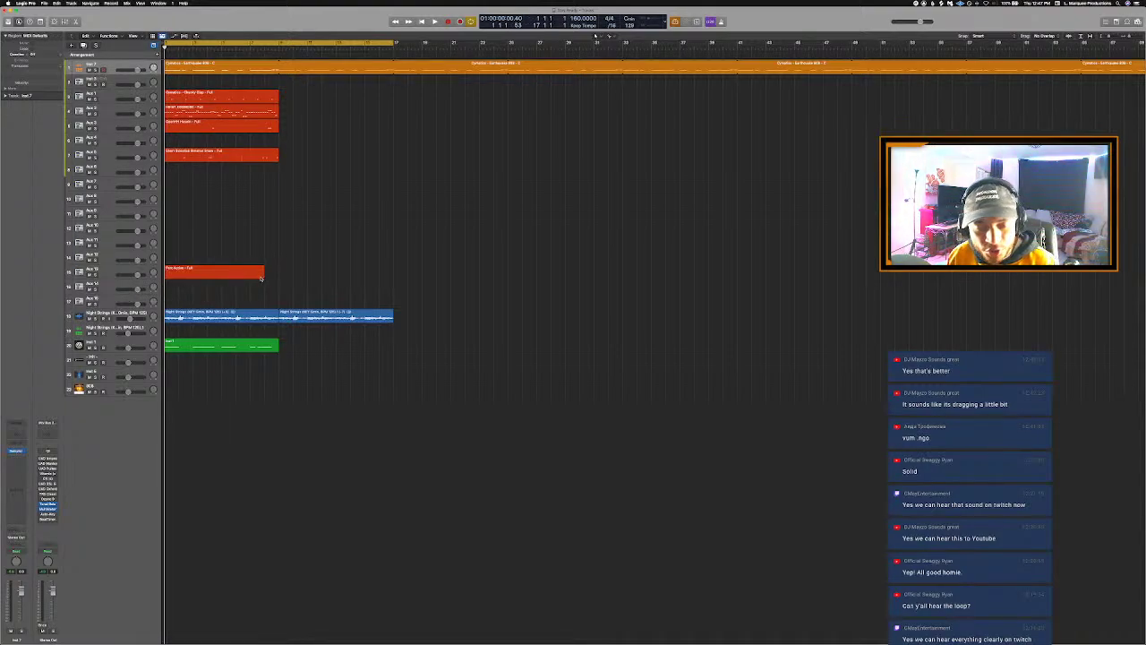
click(262, 277)
drag(262, 276, 275, 282)
key(Return)
click(320, 251)
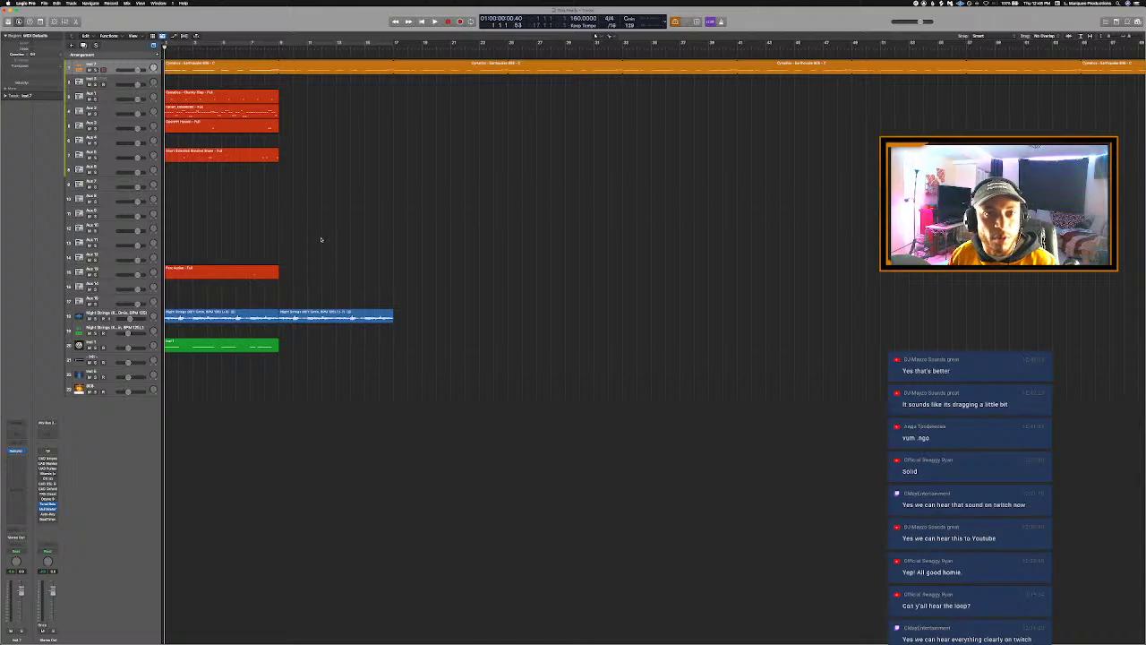
click(237, 317)
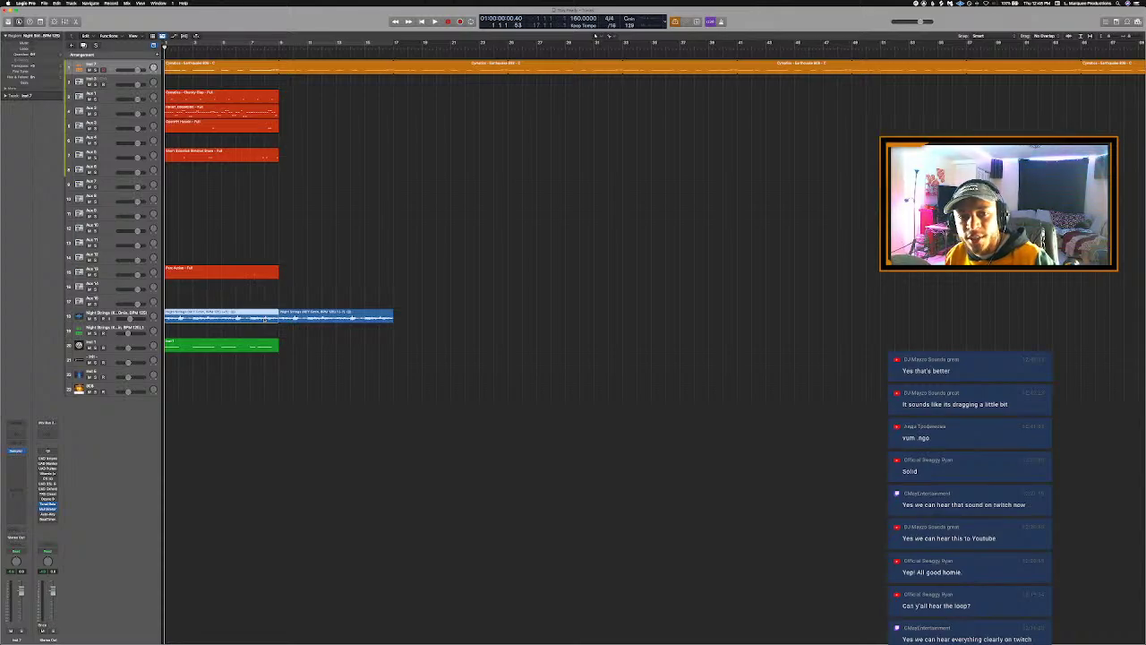
click(339, 369)
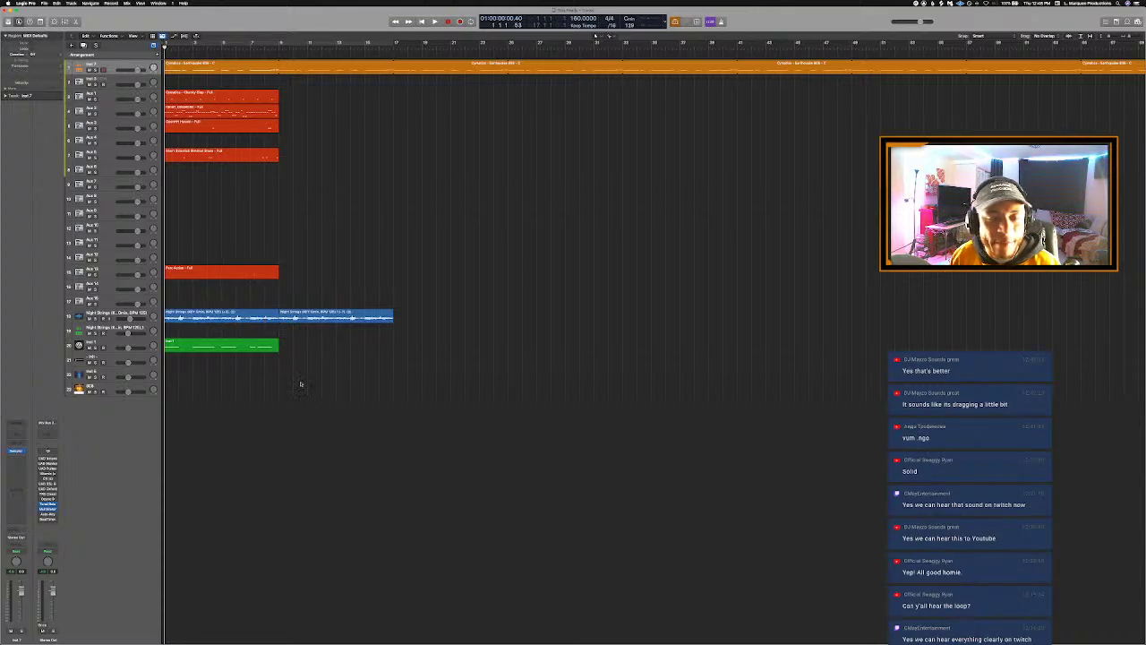
drag(301, 384, 310, 97)
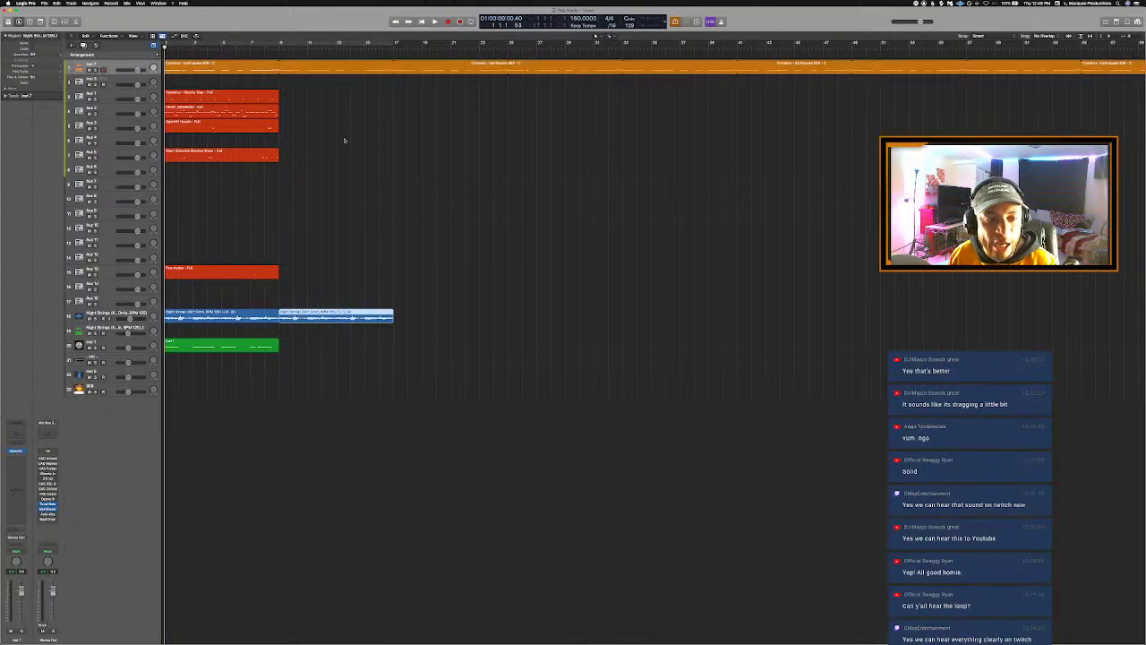
click(359, 146)
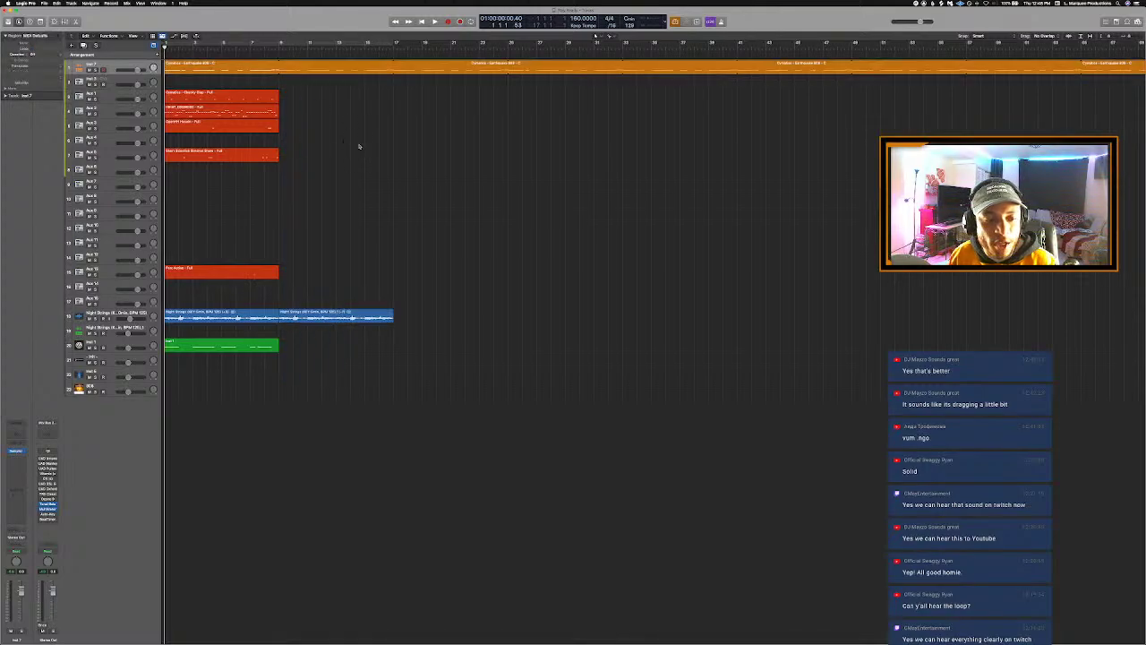
Step: Mute the green melody region at bar 1 and turn off looping on the Earthquake 808 region
click(232, 341)
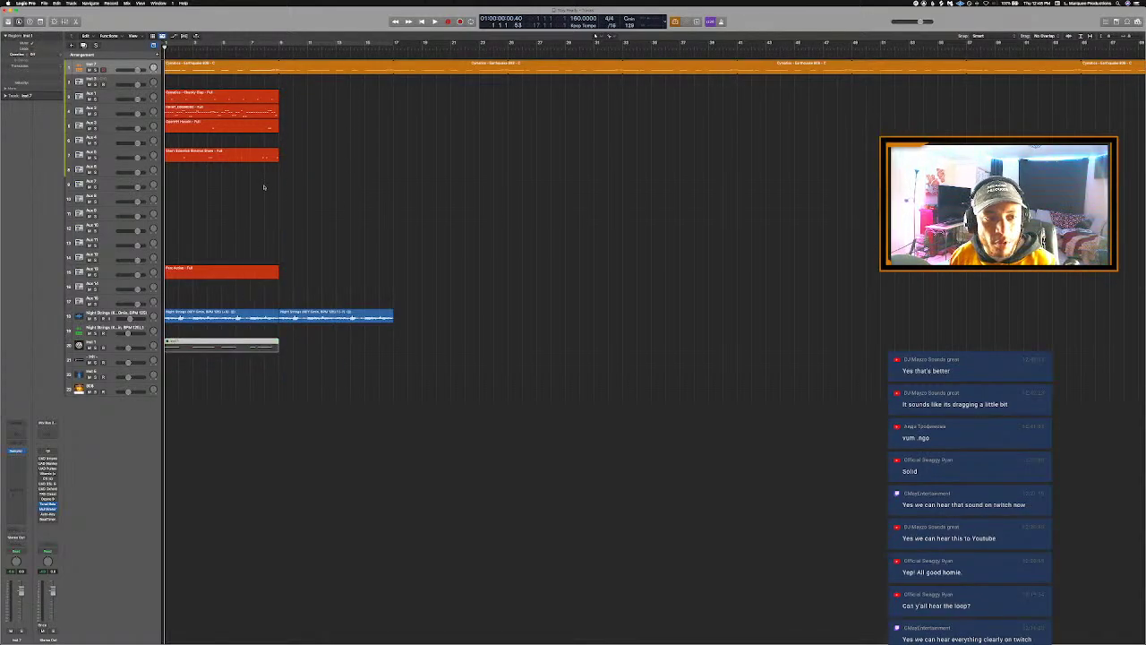
click(236, 71)
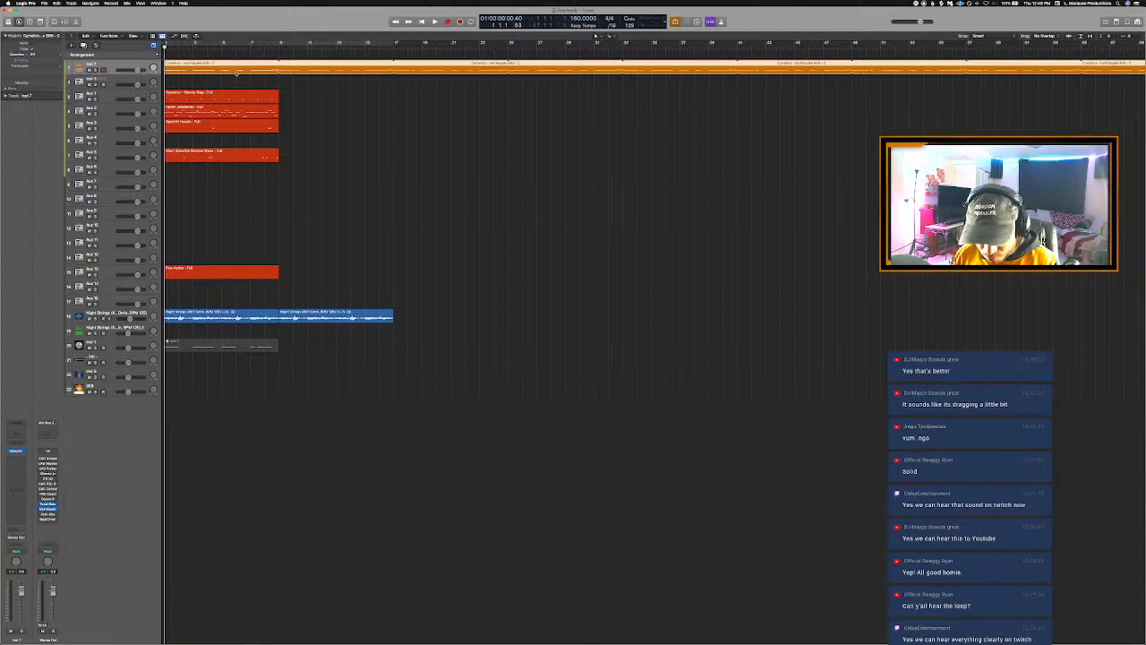
key(l)
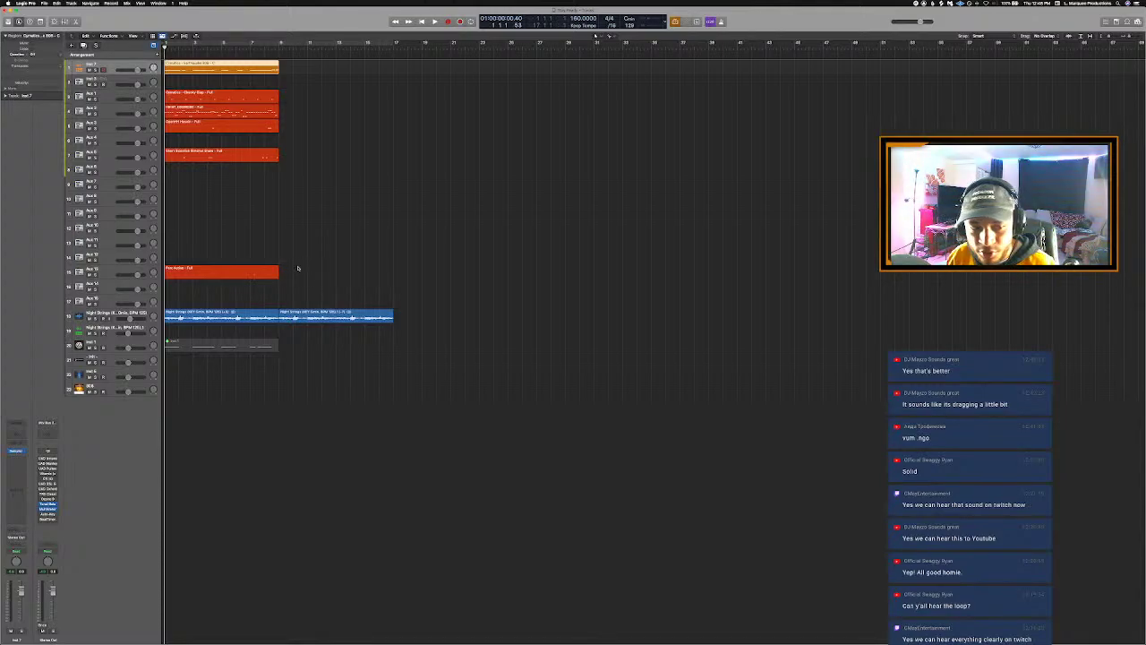
Step: Select the 808 and all drum regions in the first eight bars and repeat them eight times along the timeline
drag(283, 295, 165, 54)
key(super+r)
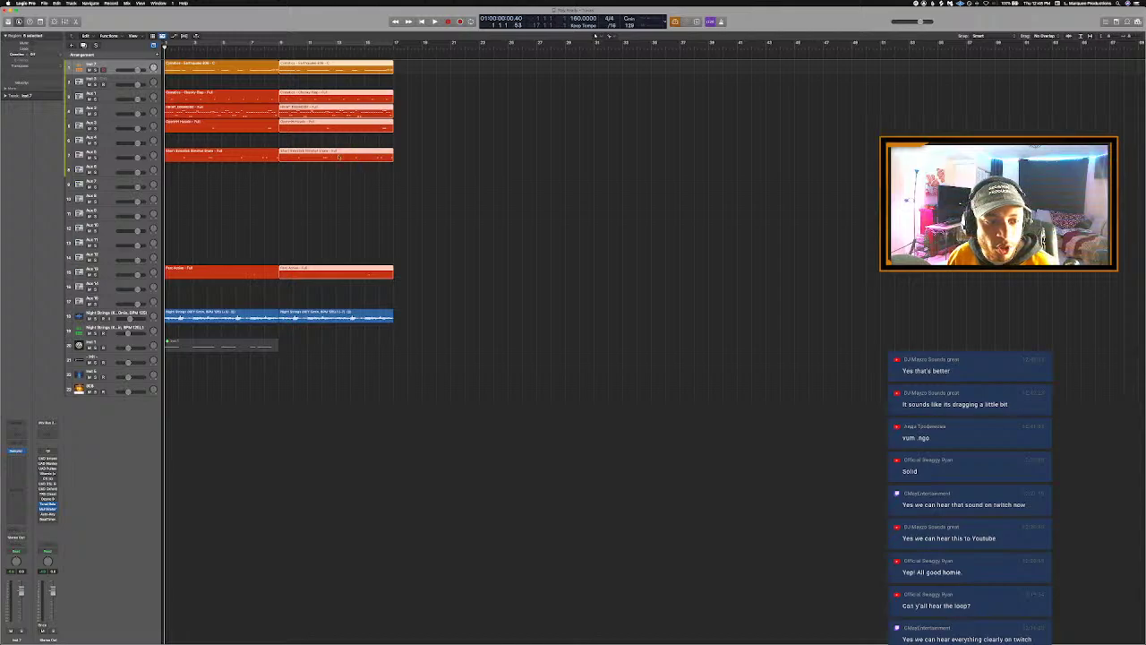
key(super+r)
key(super+r)
key(super+r)
key(super+r)
key(super+r)
key(super+r)
key(super+r)
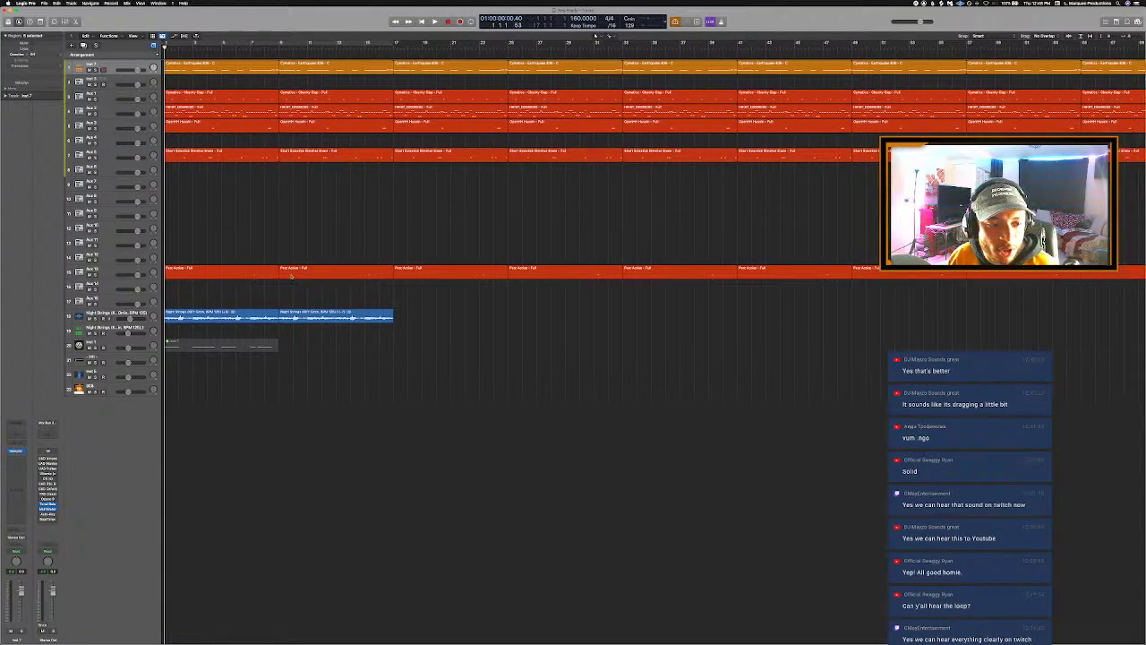
Step: Repeat the muted melody region across the timeline to match the drum regions
click(268, 340)
key(super+r)
key(super+r)
key(super+r)
key(super+r)
key(super+r)
key(super+r)
key(super+r)
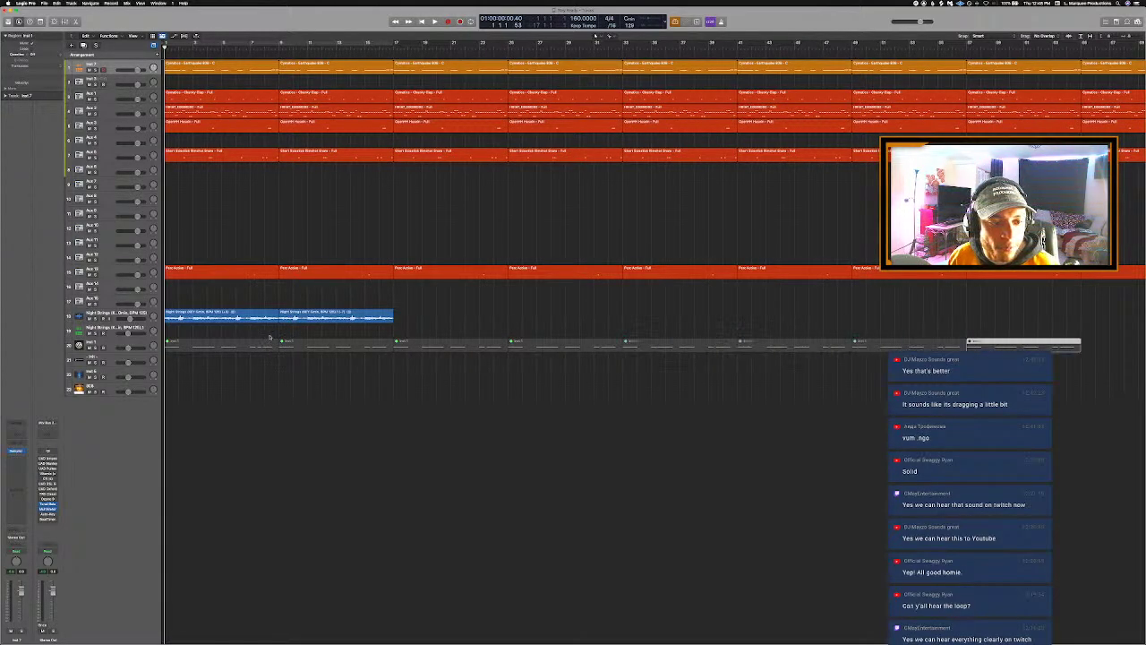
Step: Mute the first eight-bar block of 808 and drum regions, leaving the Night Strings loop on its own
drag(252, 279, 170, 59)
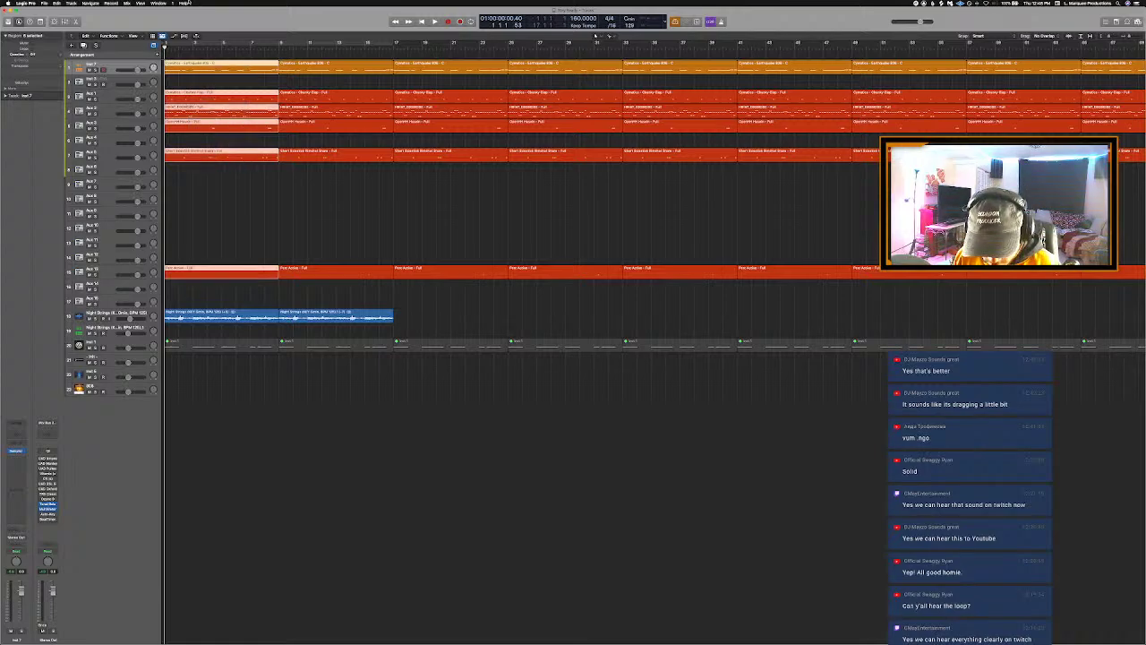
key(super+space)
key(Escape)
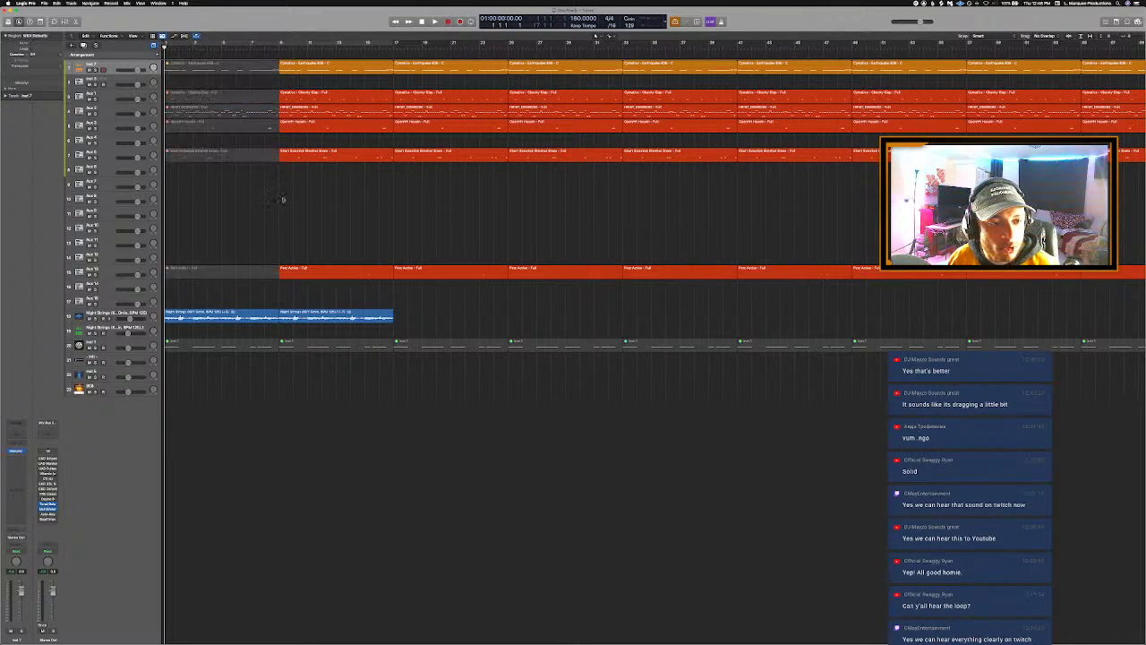
Step: Add an Intro arrangement marker spanning bars 1 to 9 and play back the section
key(space)
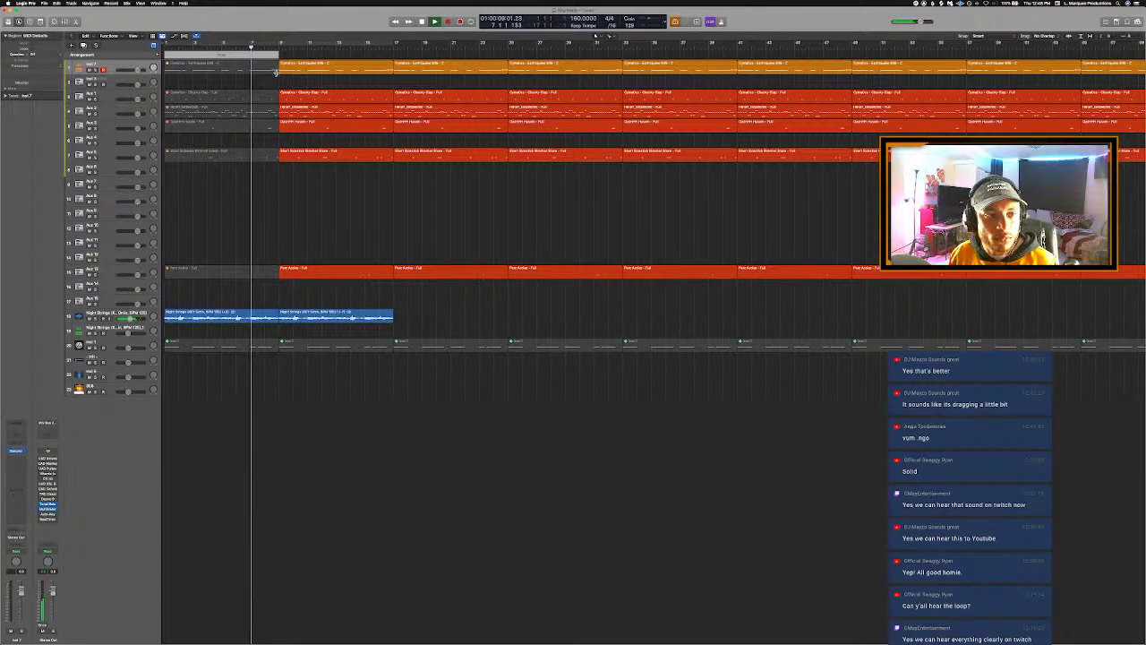
key(super+Right)
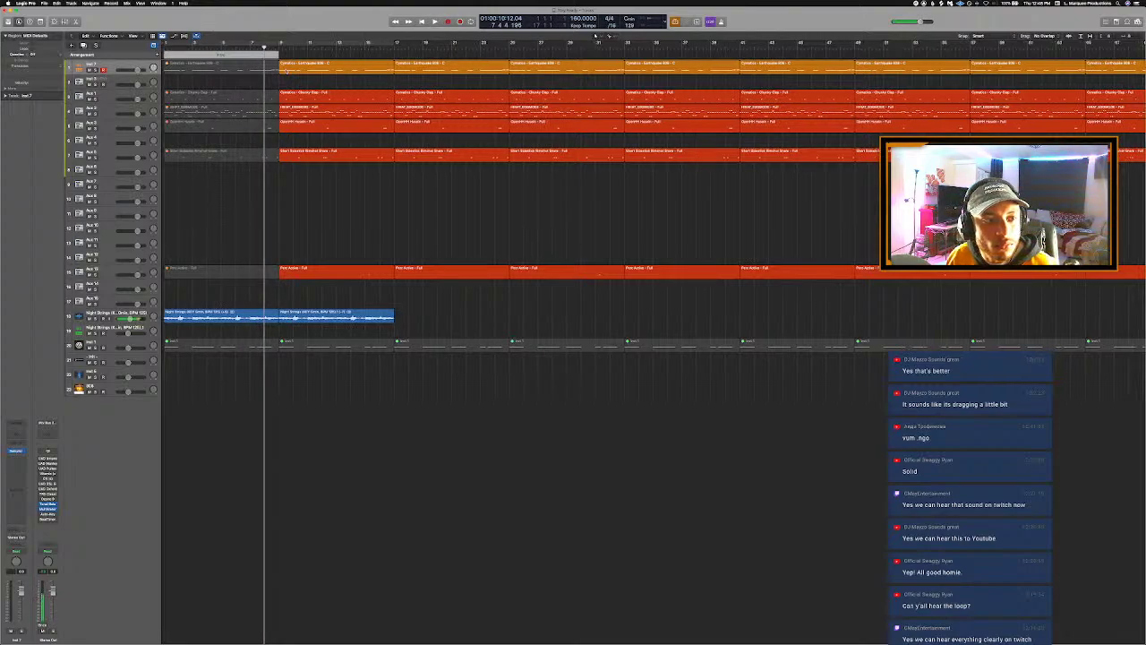
click(240, 45)
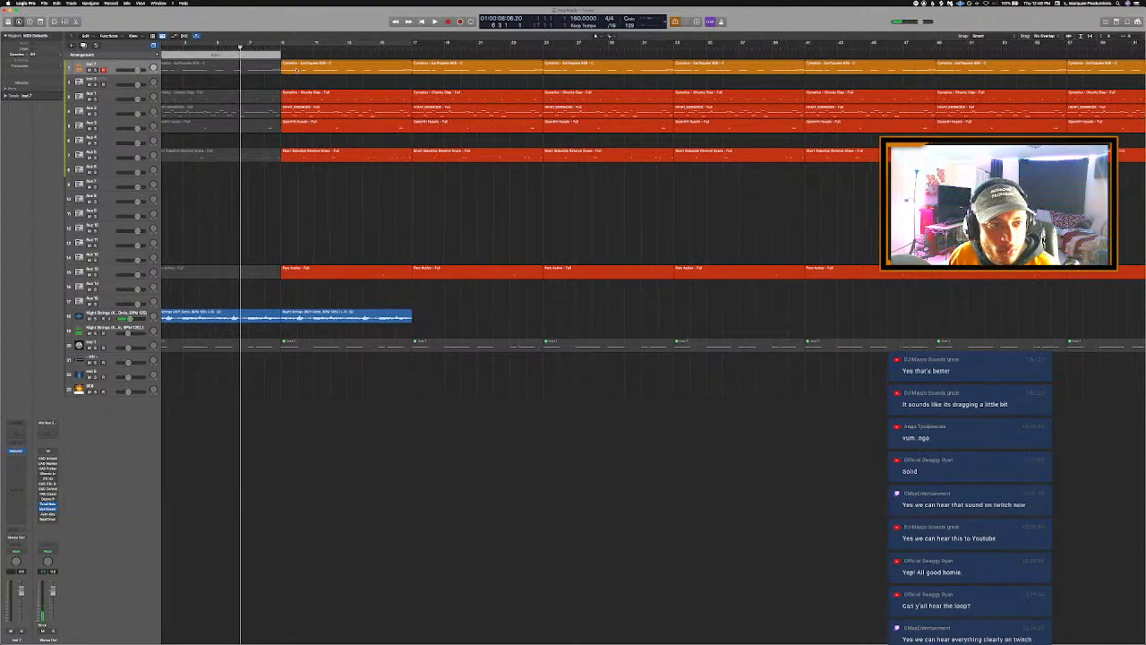
Step: Split the first Night Strings region at bar 8
key(super+Right)
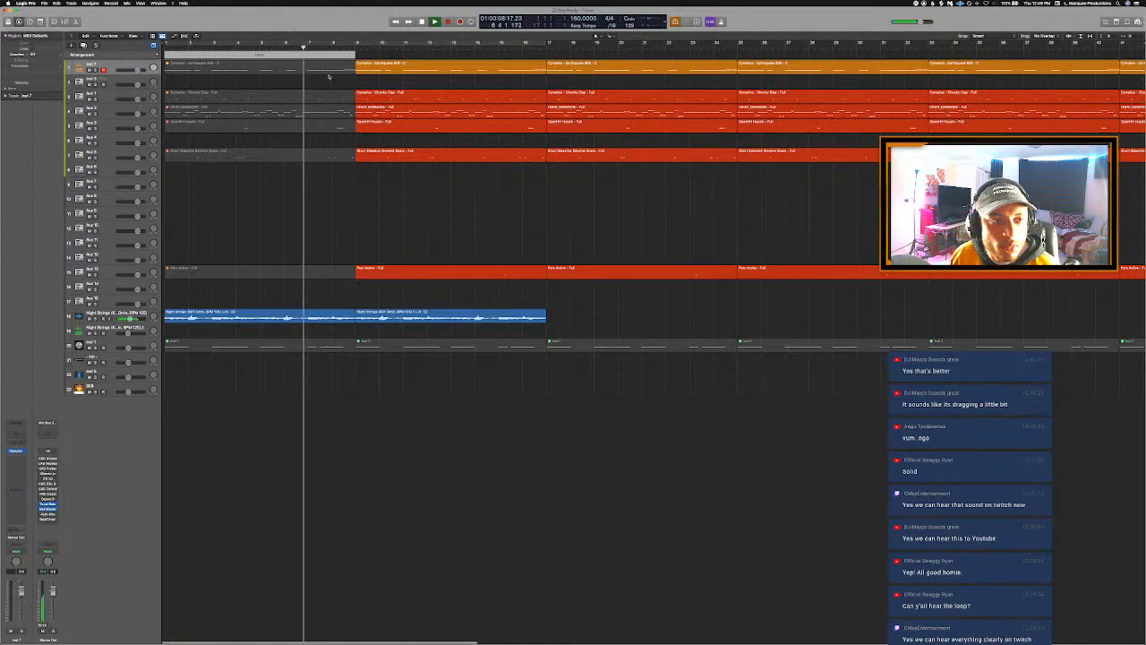
key(space)
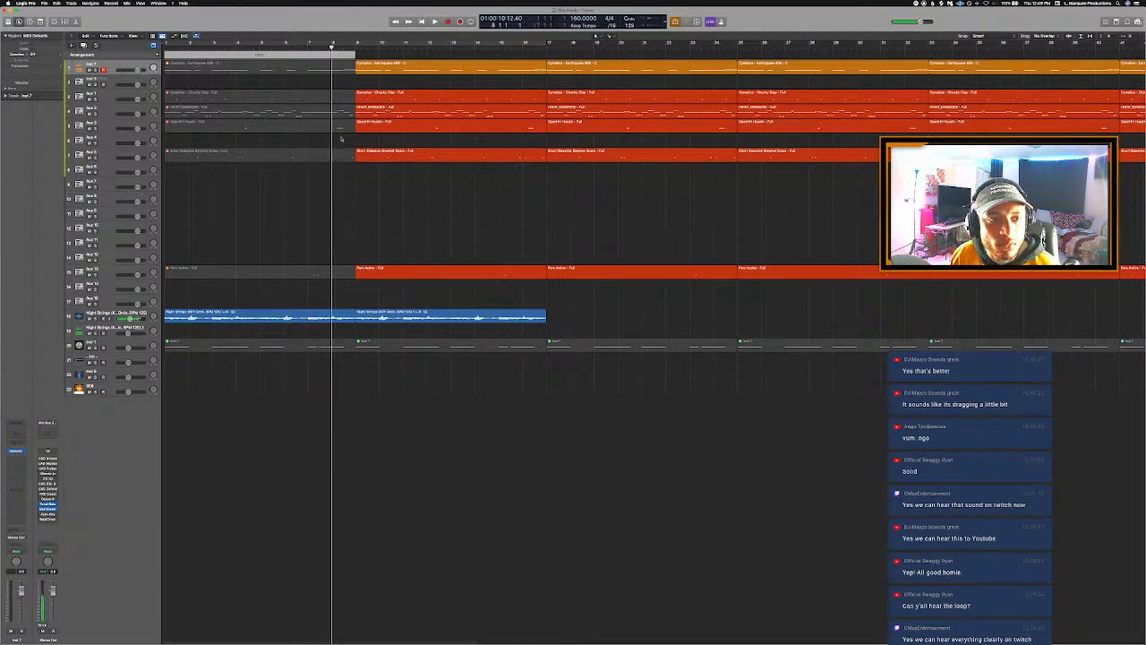
click(331, 317)
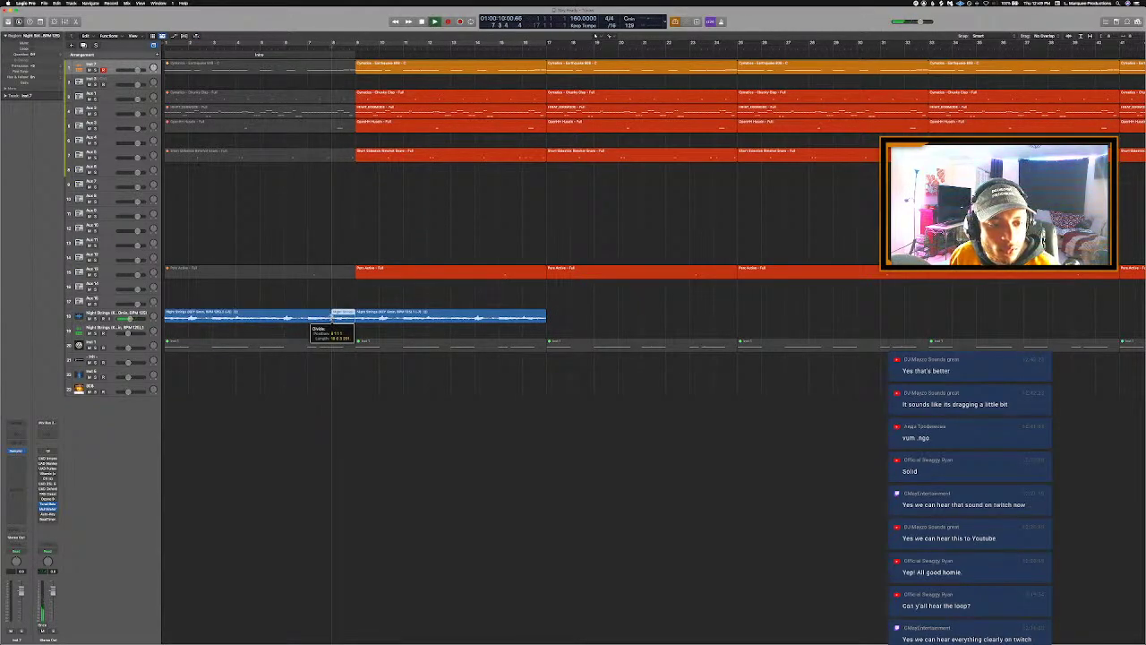
Step: Listen to the end of the intro and split the muted Earthquake 808 region at bar 8, keeping the overlapping notes
key(space)
key(super+Right)
key(super+Right)
key(space)
key(super+Right)
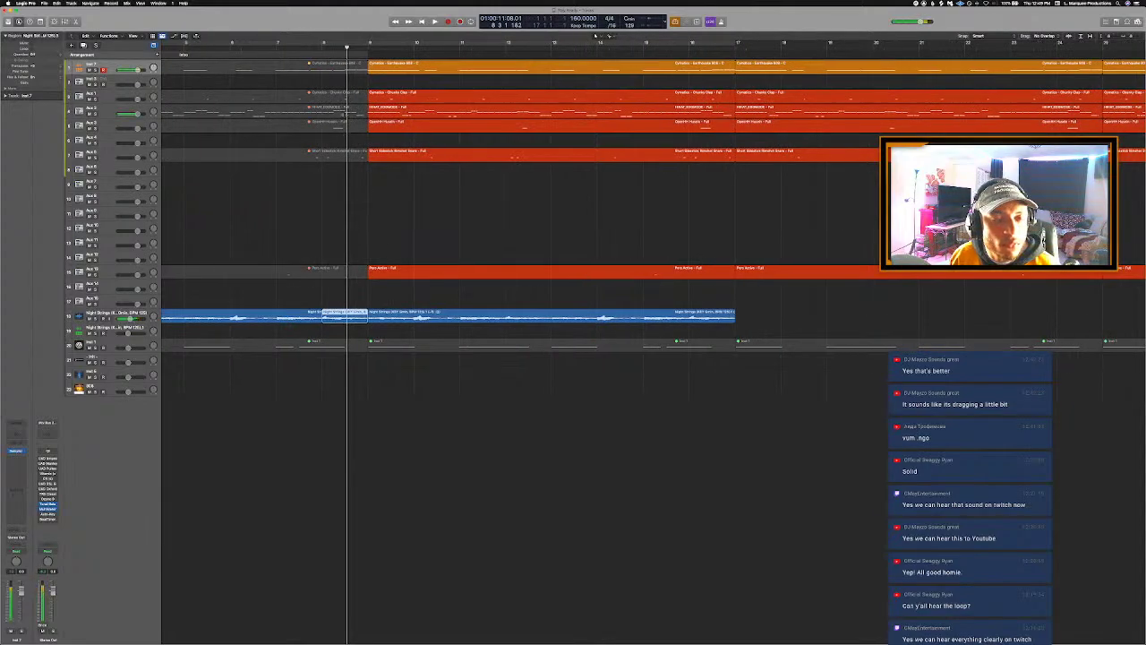
click(325, 48)
key(super+Right)
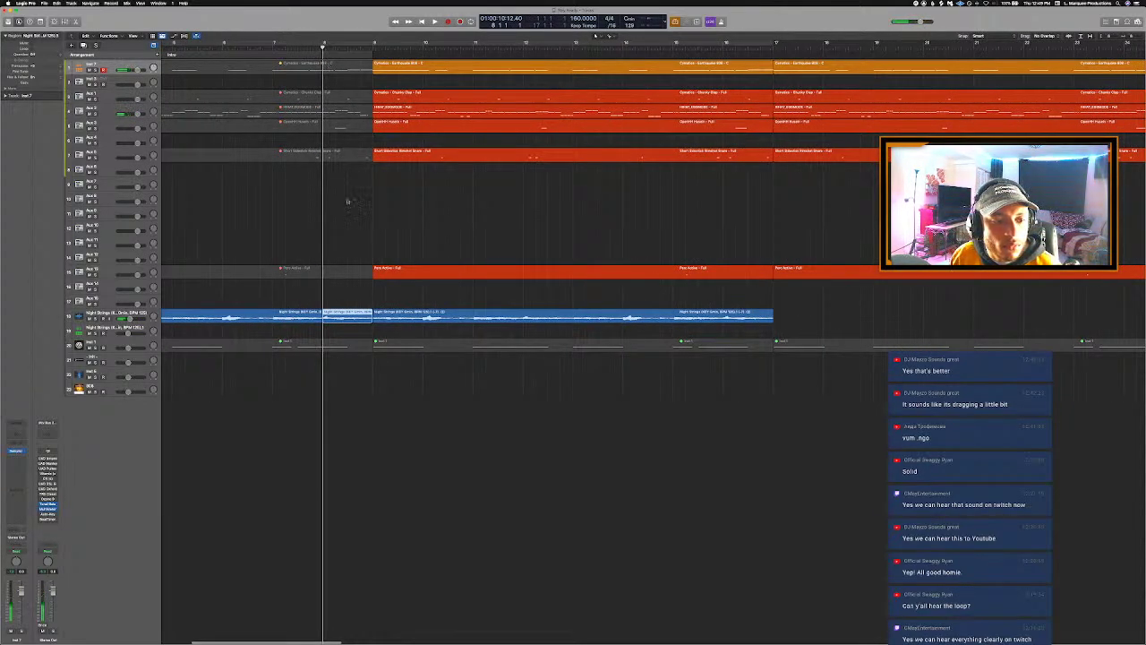
click(350, 71)
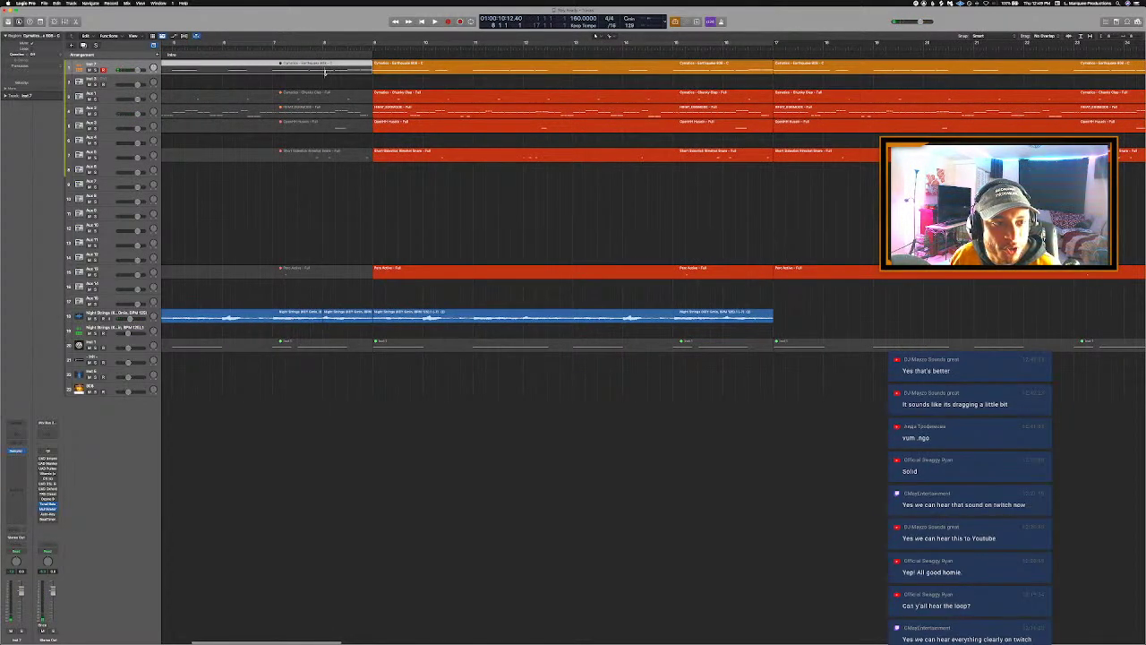
super+click(324, 70)
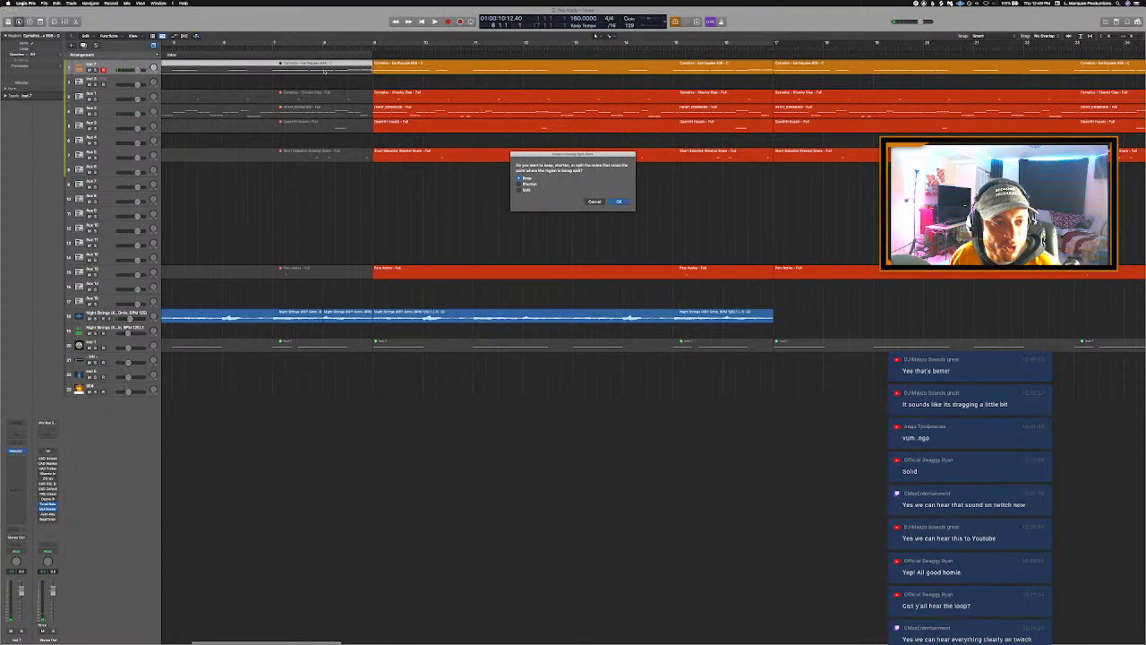
click(620, 201)
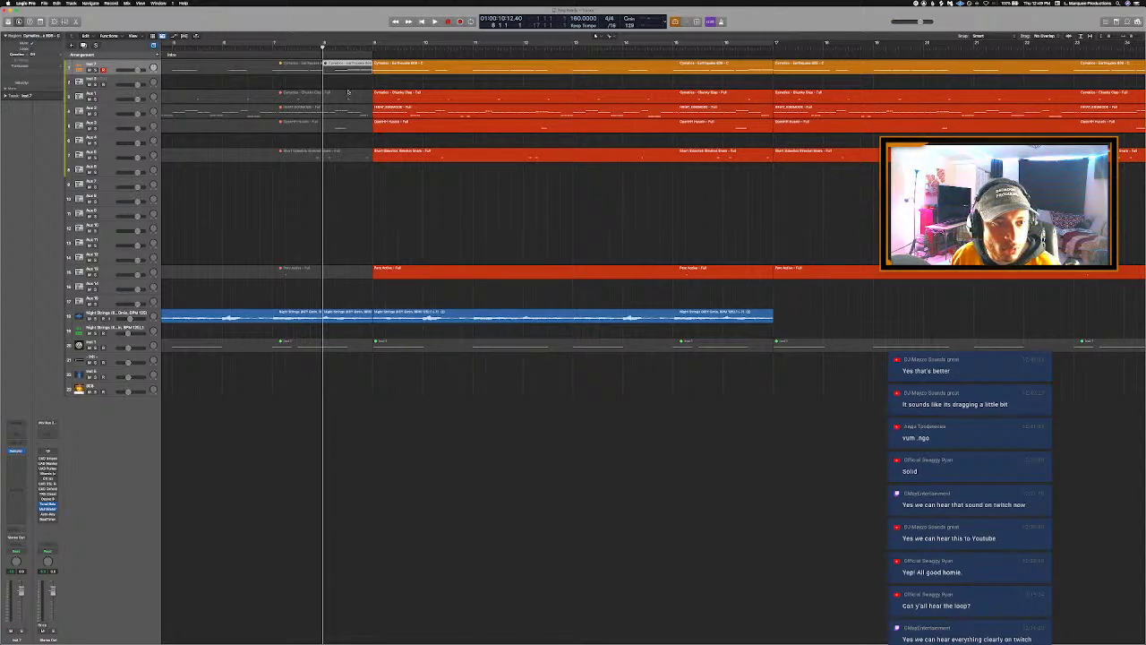
Step: Unmute the one-bar Earthquake 808 region between bars 8 and 9
click(348, 92)
click(335, 71)
key(ctrl+m)
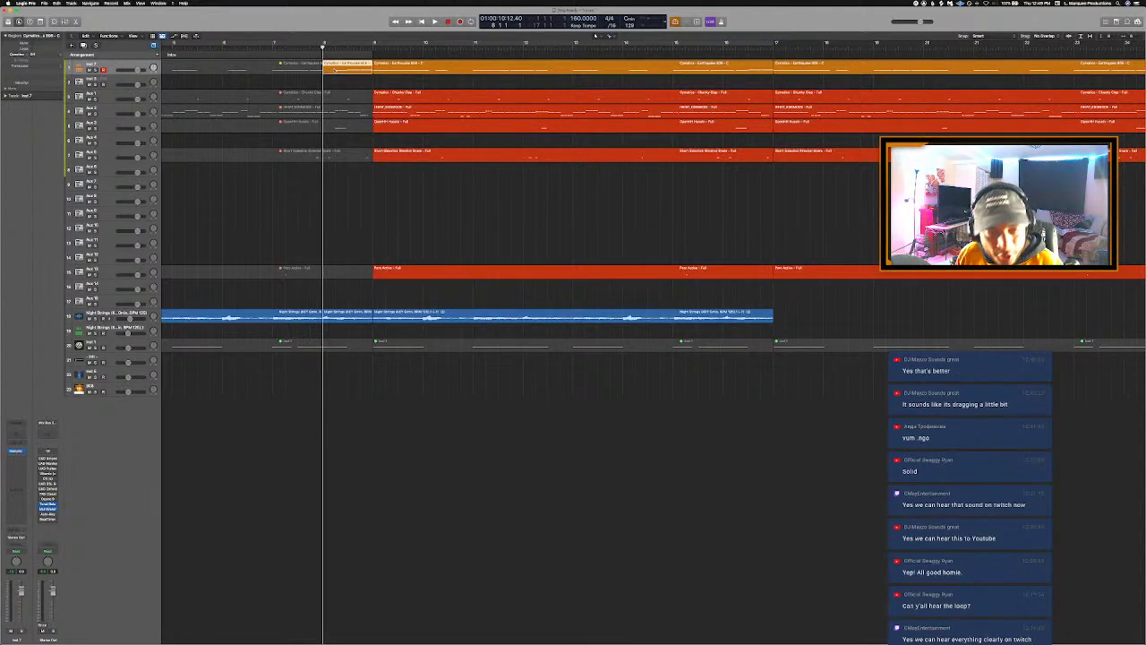
Step: Open the one-bar 808 region in the Piano Roll, copy its first note to the start of bar 8, and audition it
key(p)
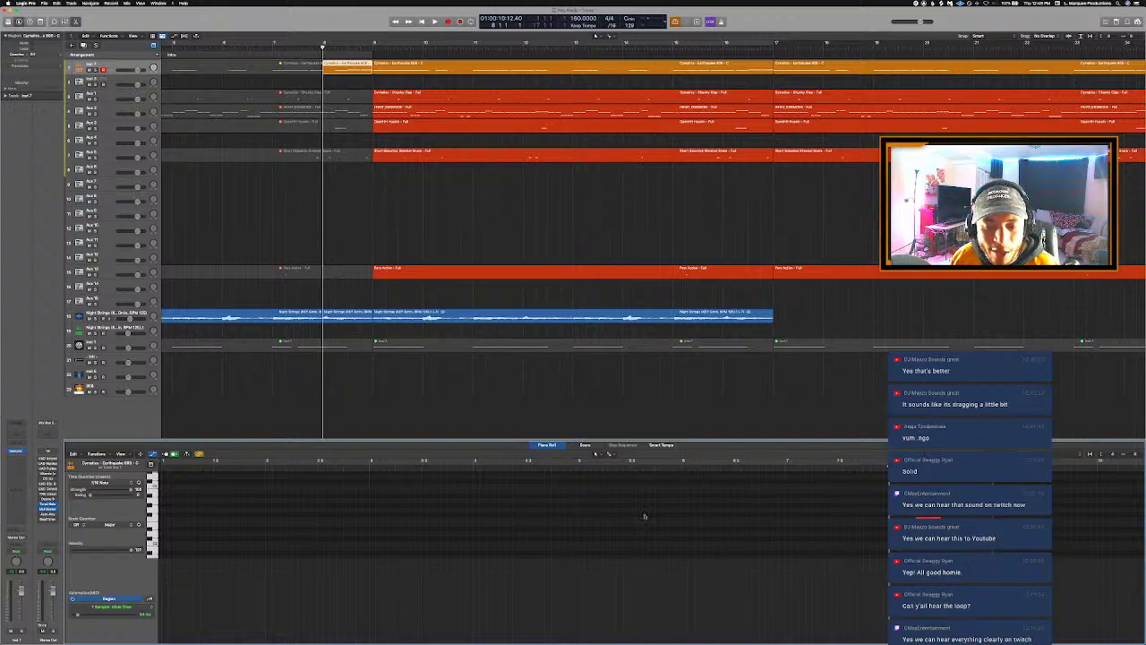
click(636, 462)
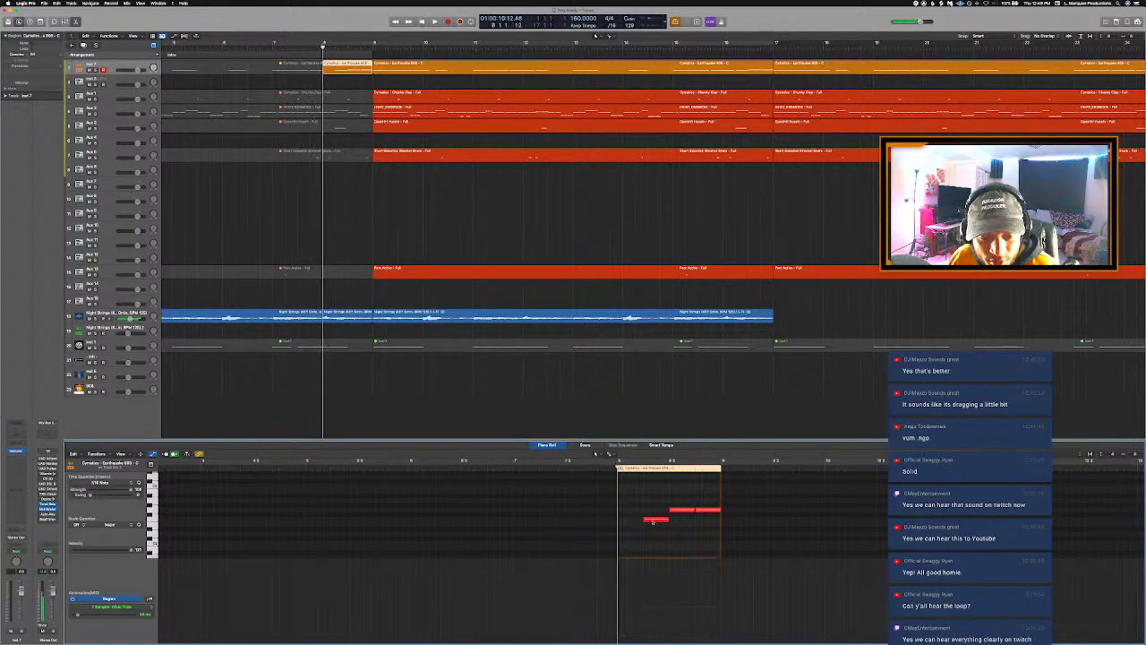
click(653, 521)
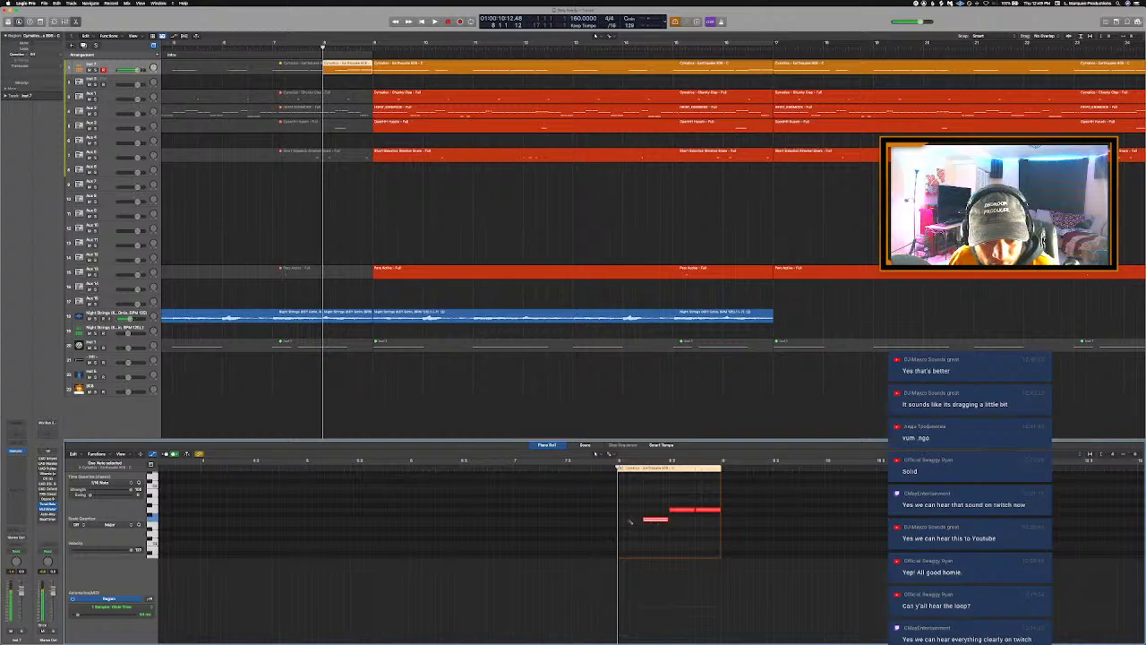
mouse_move(621, 520)
mouse_down()
mouse_move(644, 521)
mouse_move(630, 519)
mouse_up()
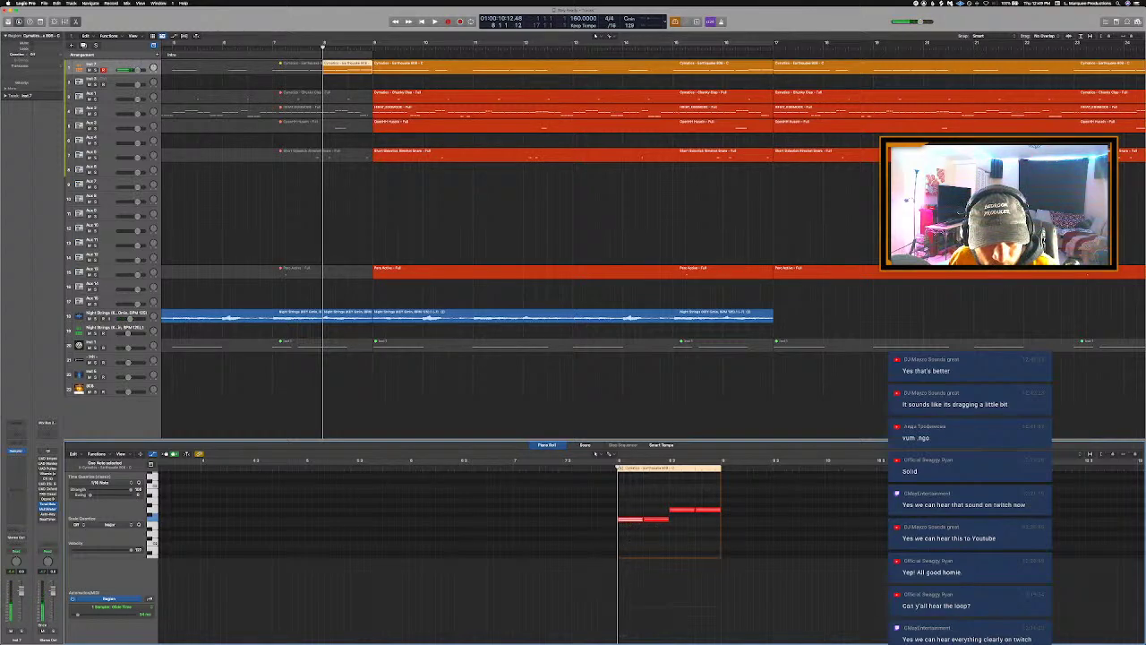
right_click(627, 520)
click(226, 493)
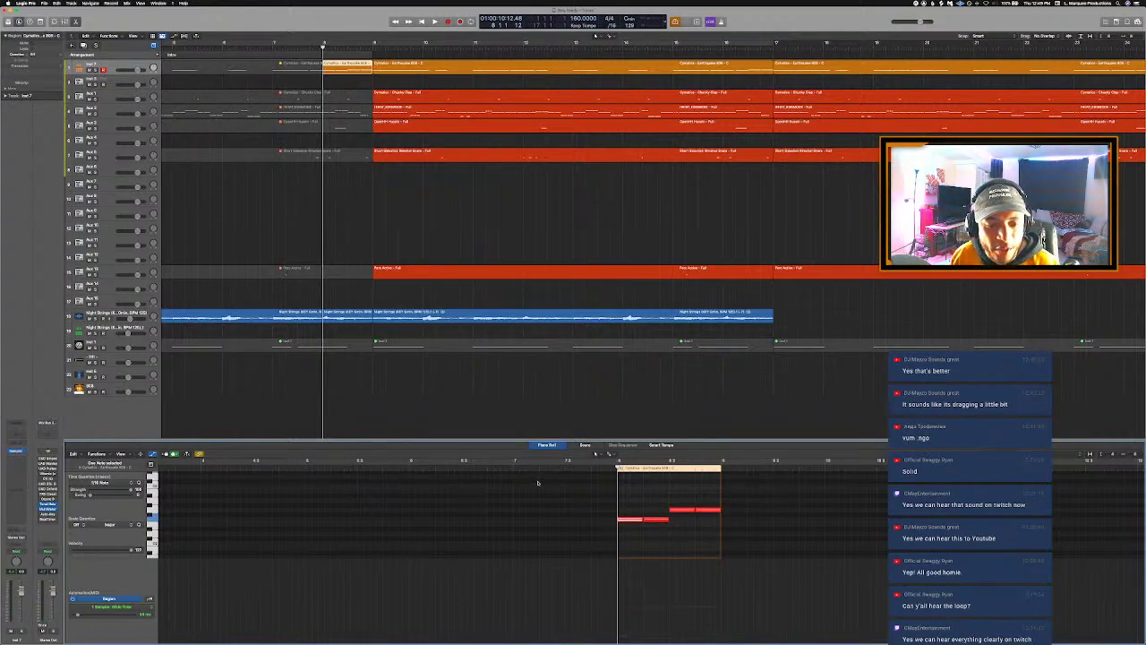
key(space)
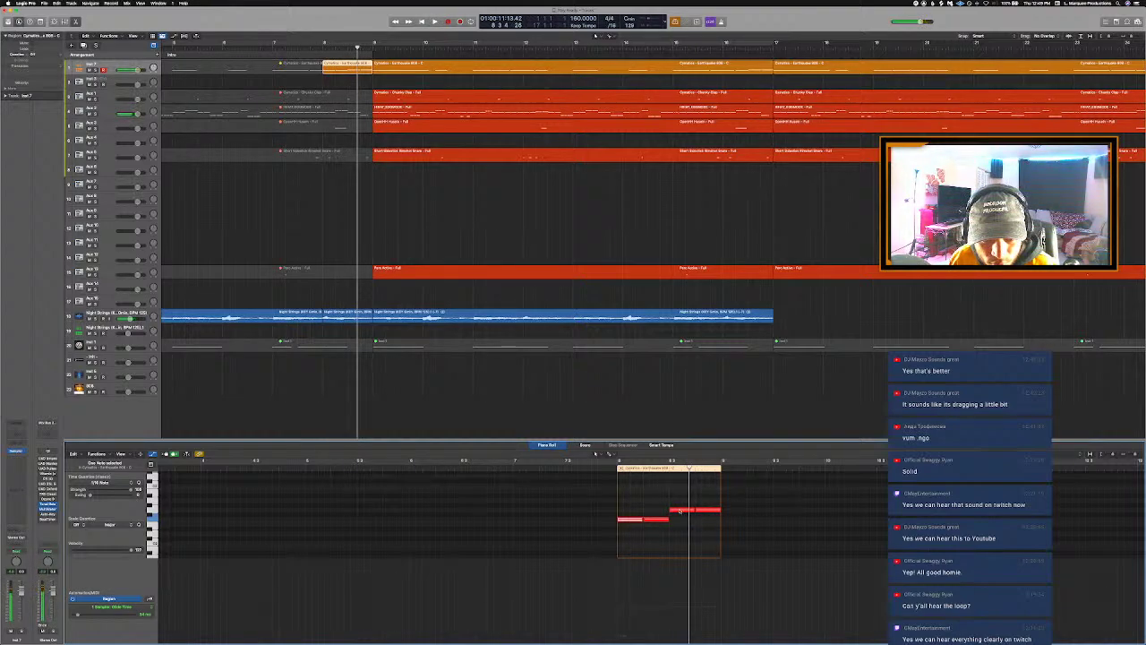
Step: Lower the third 808 note in bar 8 to the pitch of the first two and delete the last note
drag(680, 511, 680, 521)
click(706, 509)
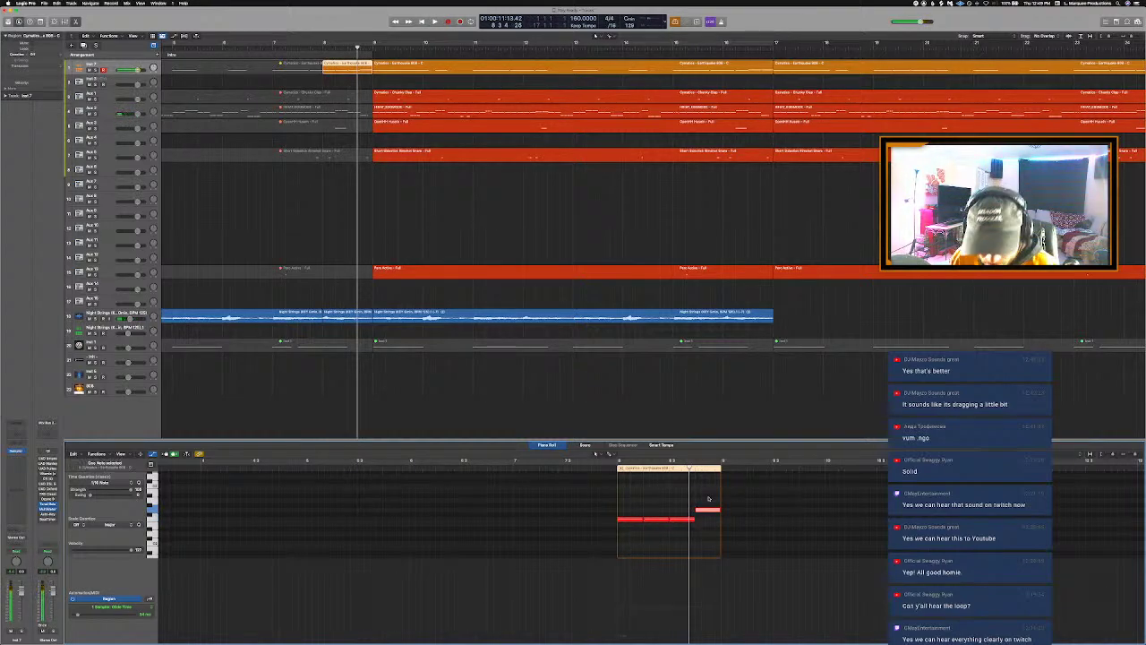
key(Delete)
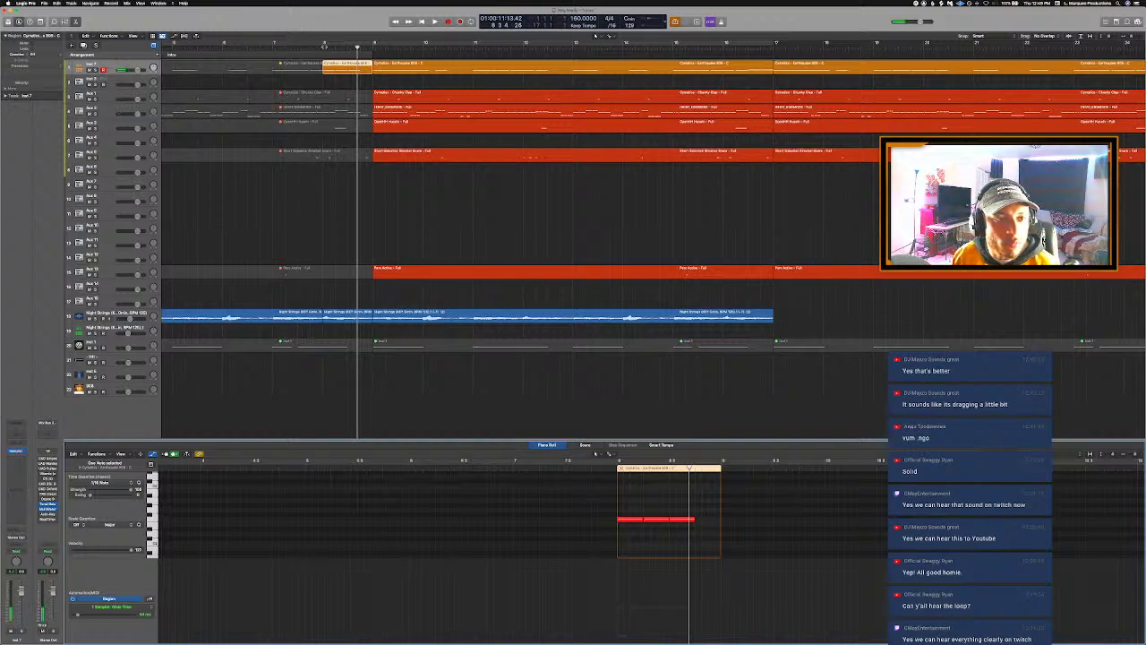
Step: Keep only the bar 8 portion of the intro's open hi-hat region, unmute it, and close the Piano Roll
click(336, 125)
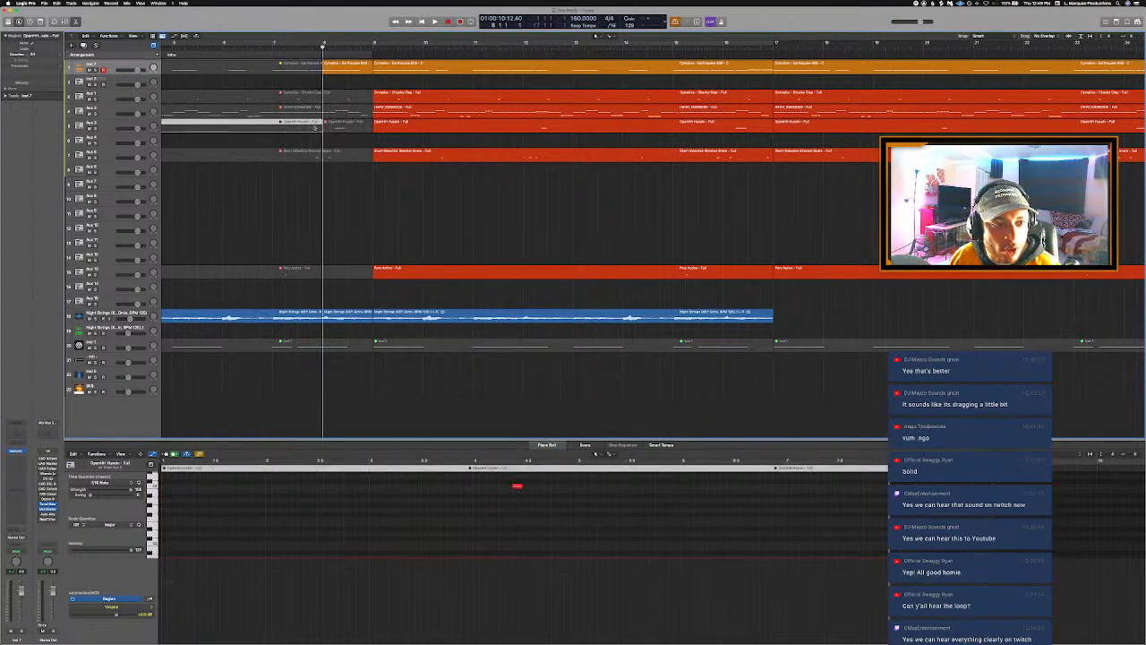
key(Delete)
key(super+z)
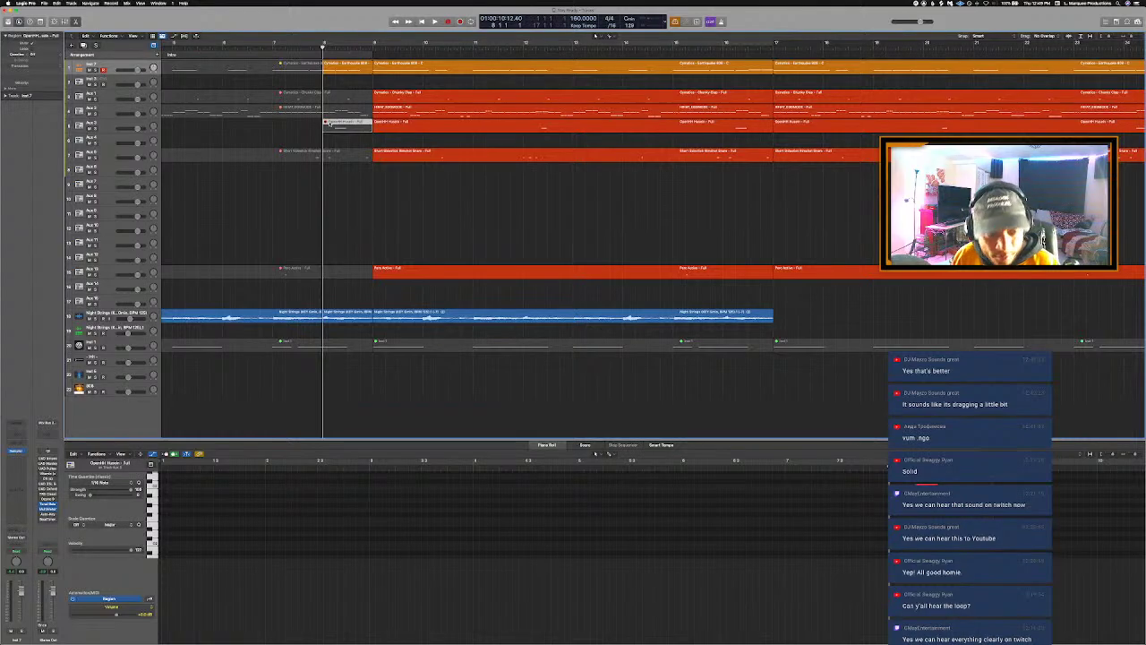
key(e)
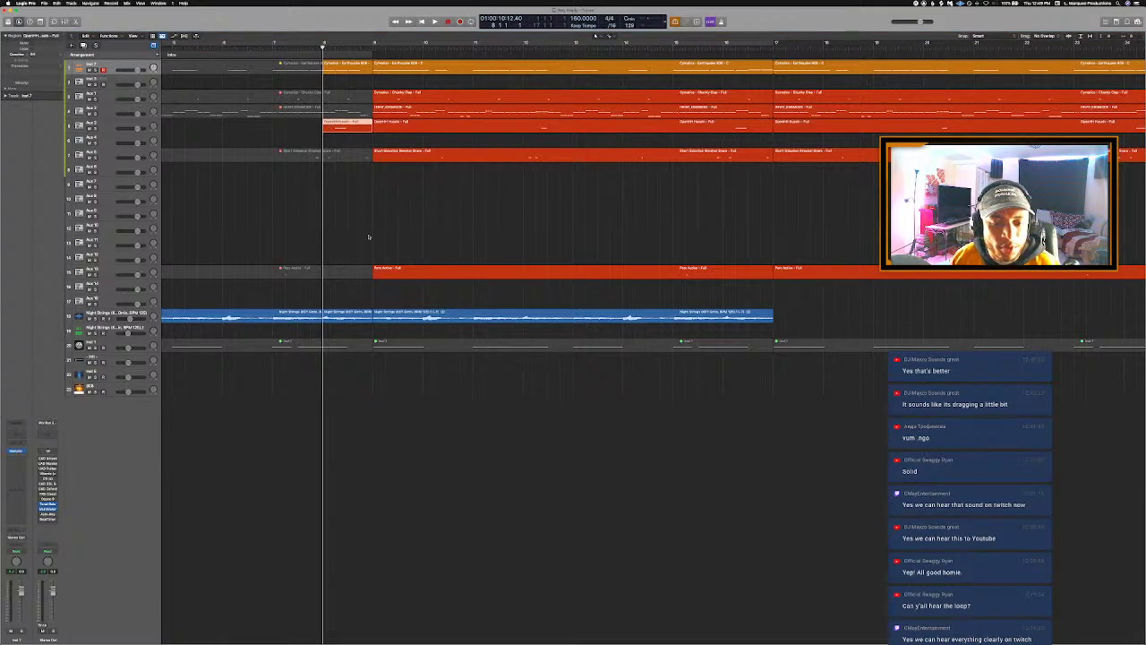
Step: Edit the bar 8 open hi-hat region in the Piano Roll so one-beat notes fill beats 1 to 3
key(e)
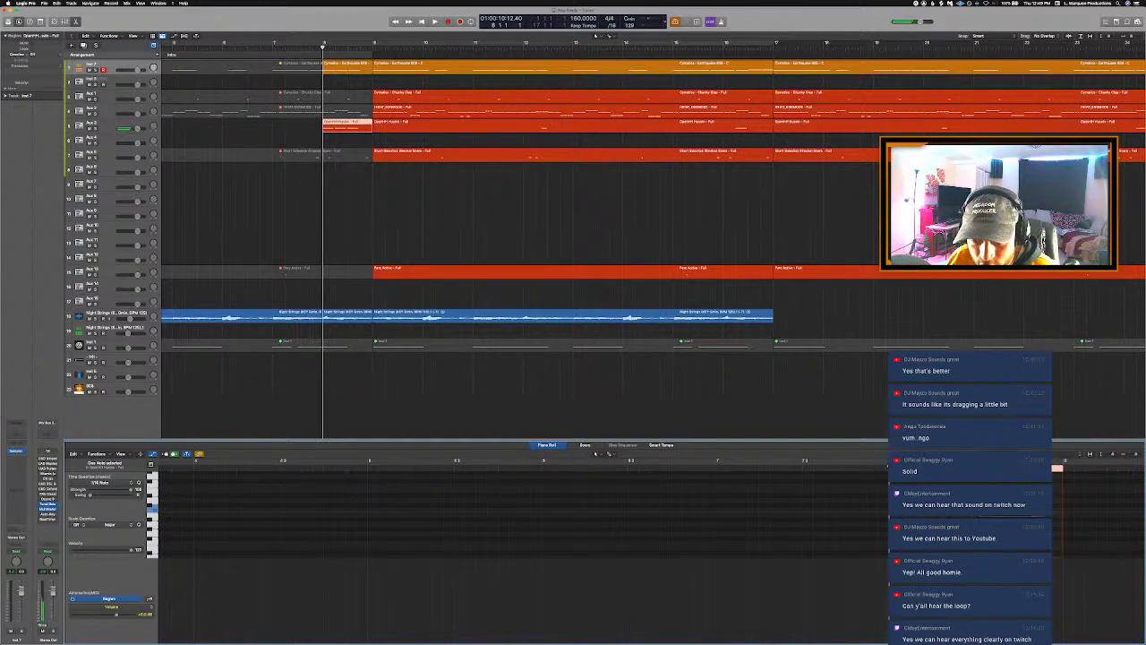
drag(916, 517, 945, 488)
right_click(946, 480)
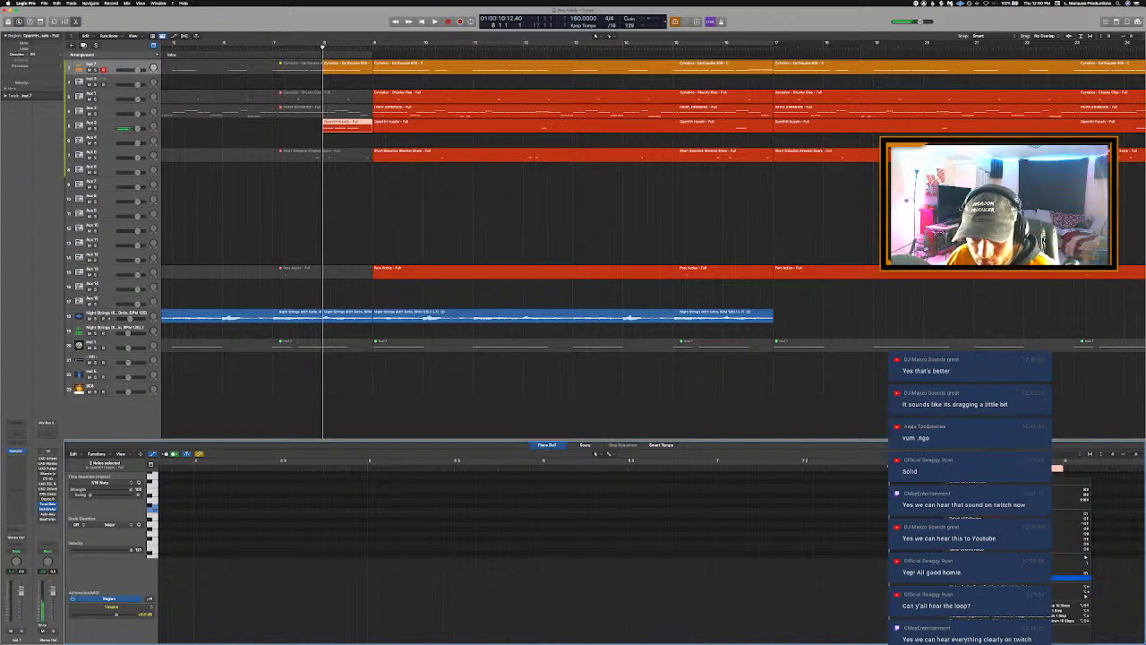
click(994, 572)
click(1023, 518)
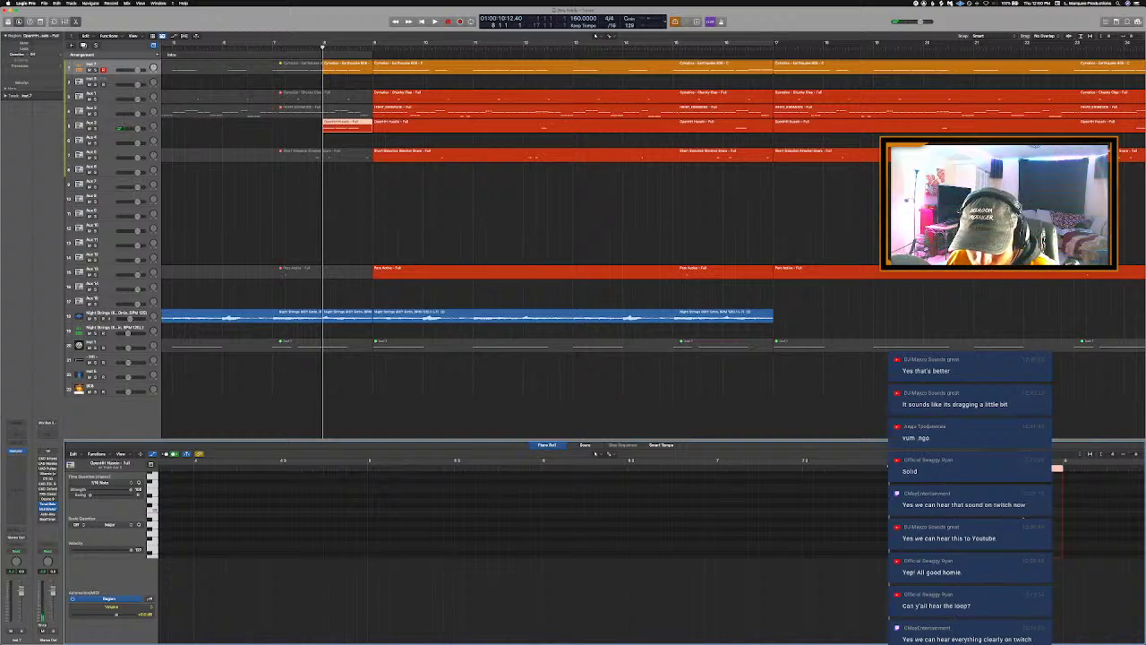
click(1029, 524)
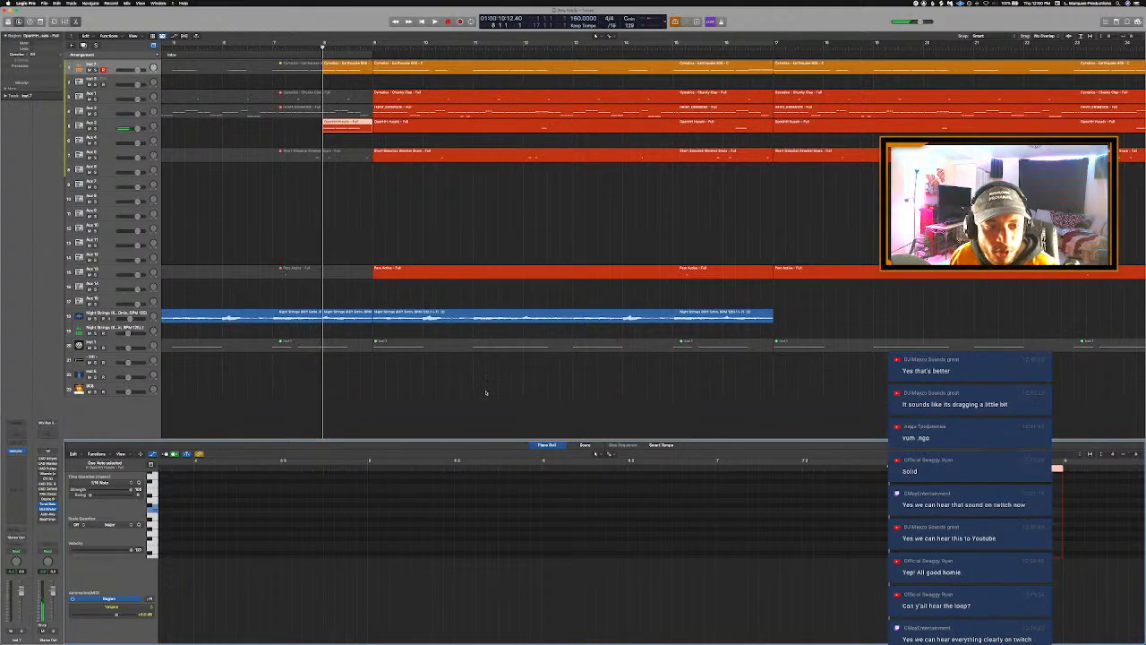
Step: Split the bar 8 Night Strings region at beat 2, repeat its first-beat slice on beats 2 and 3, and audition the transition
click(328, 314)
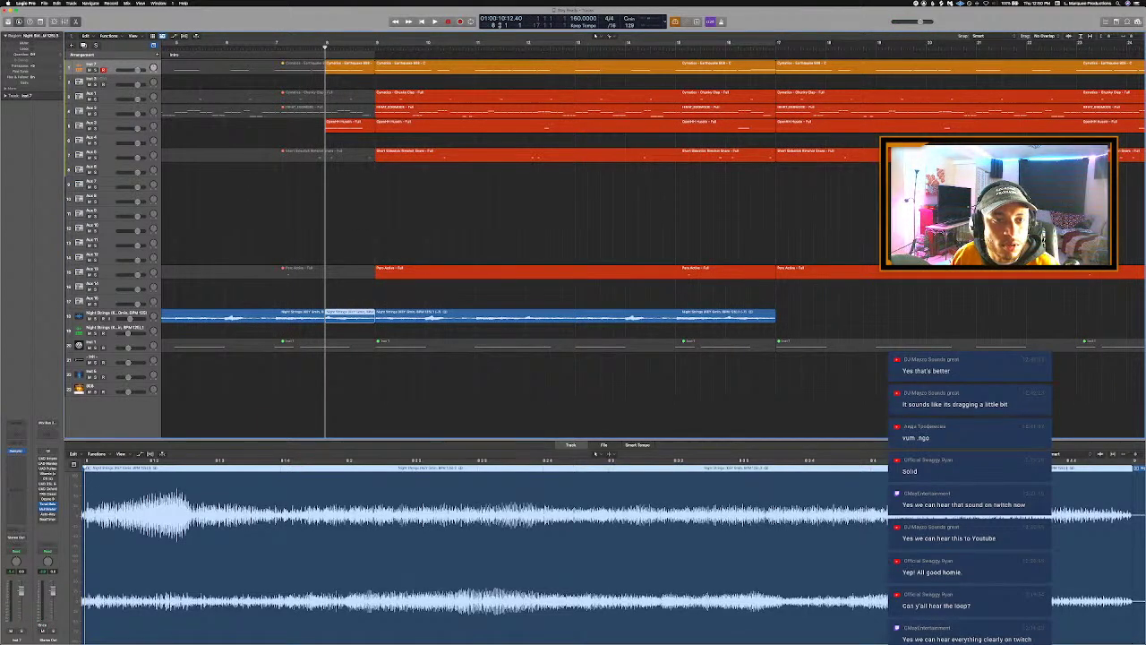
key(space)
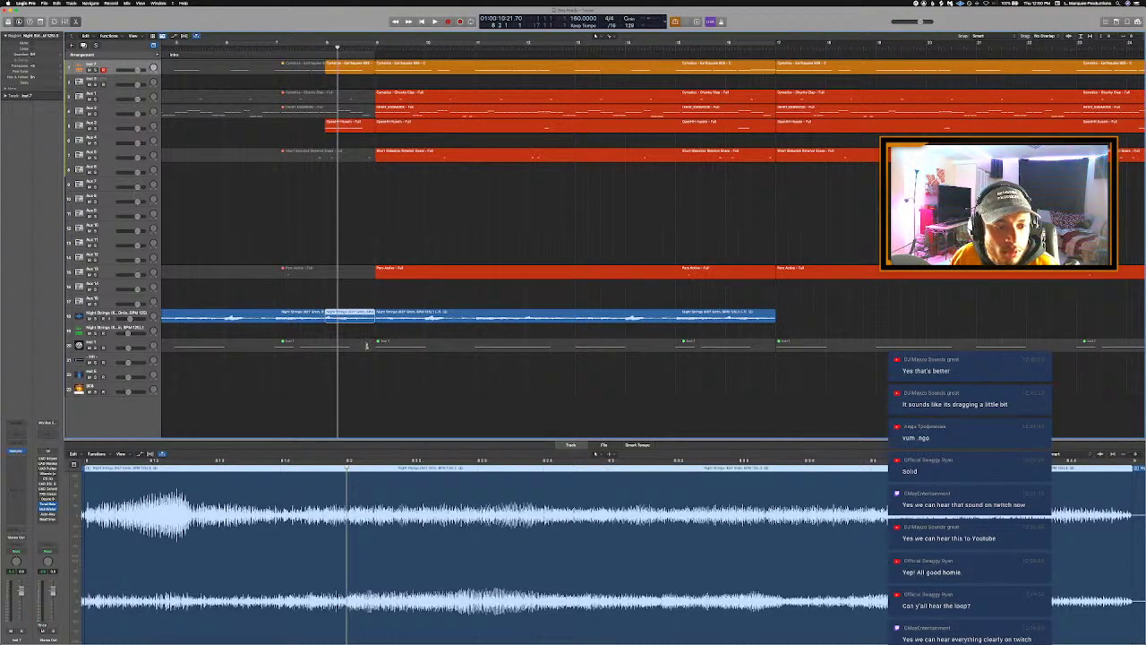
click(338, 315)
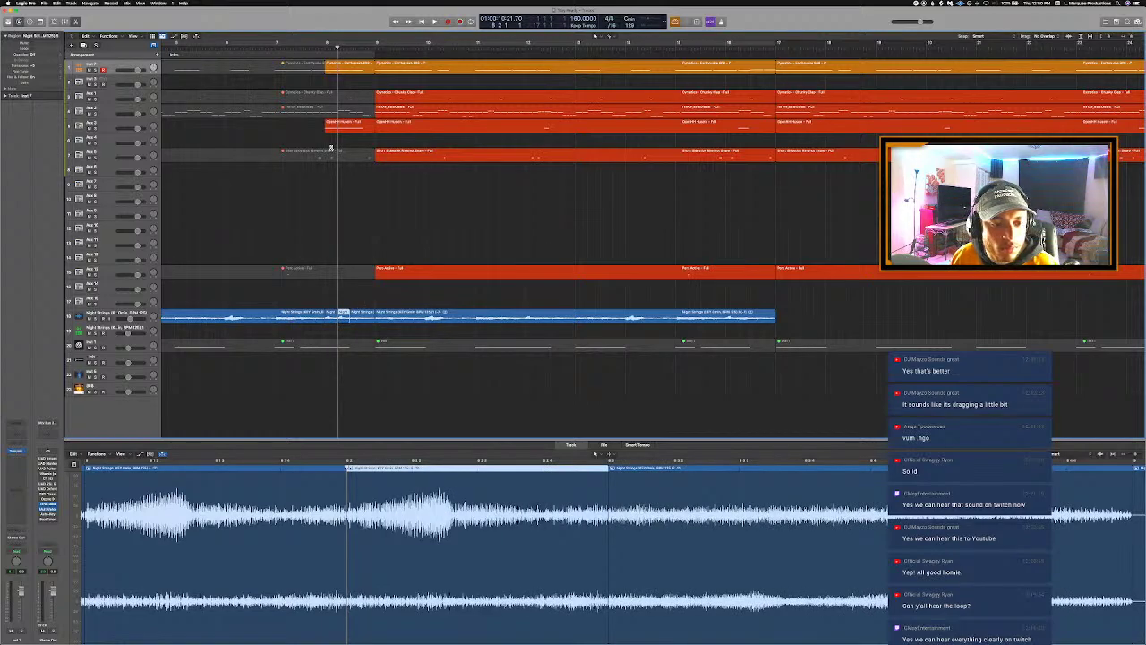
key(super+r)
click(307, 48)
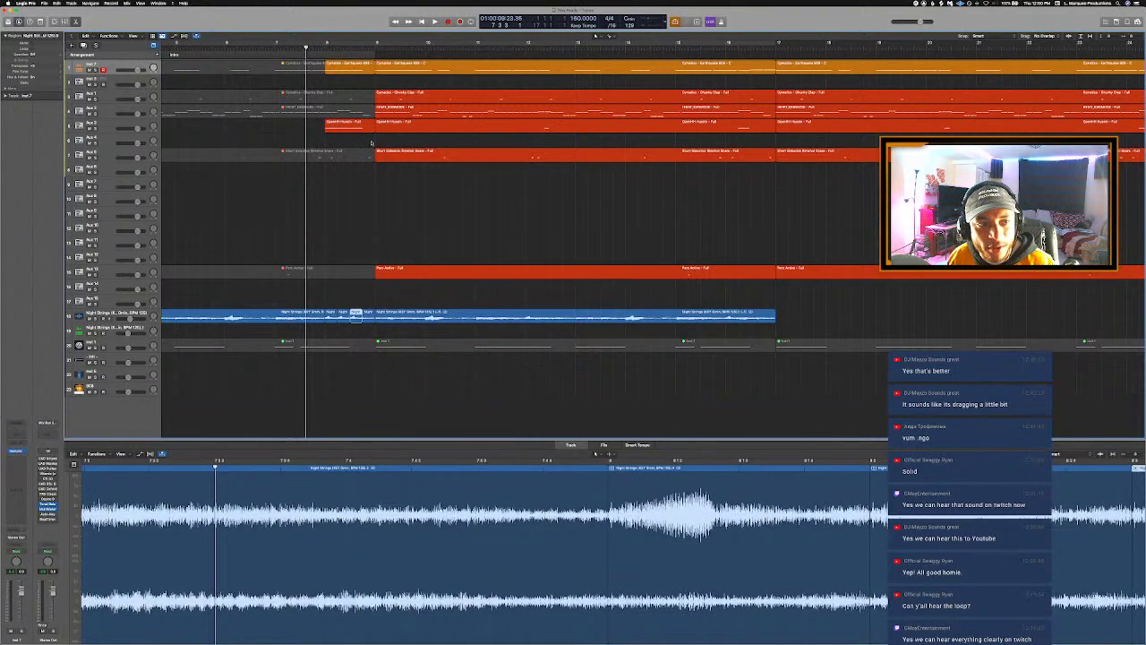
key(space)
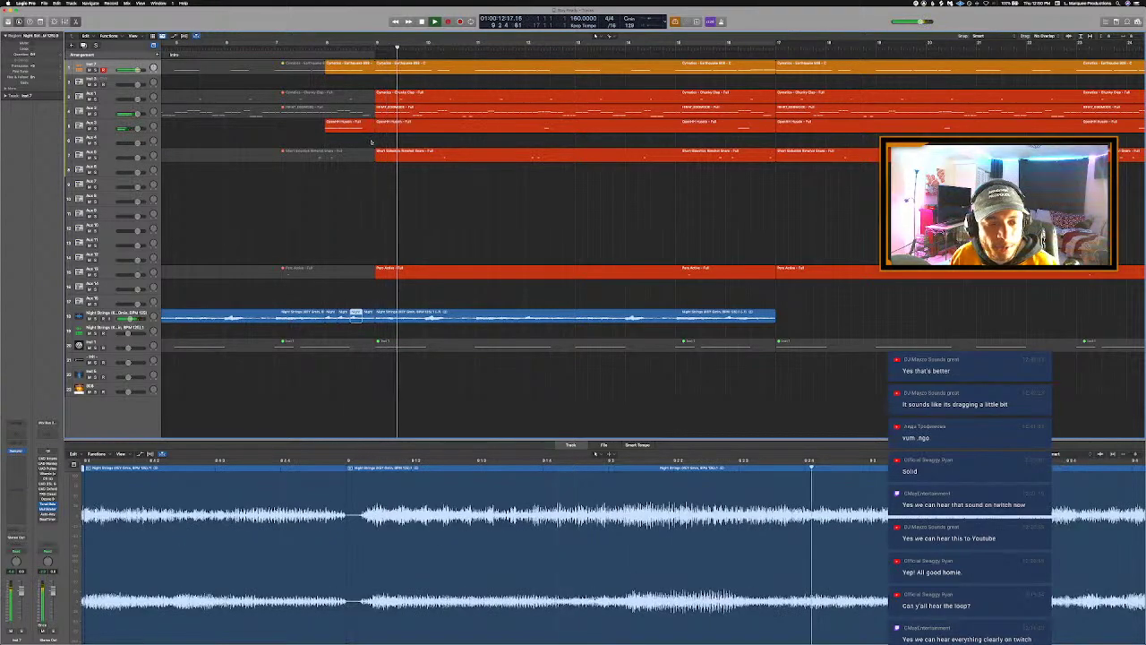
key(super+Left)
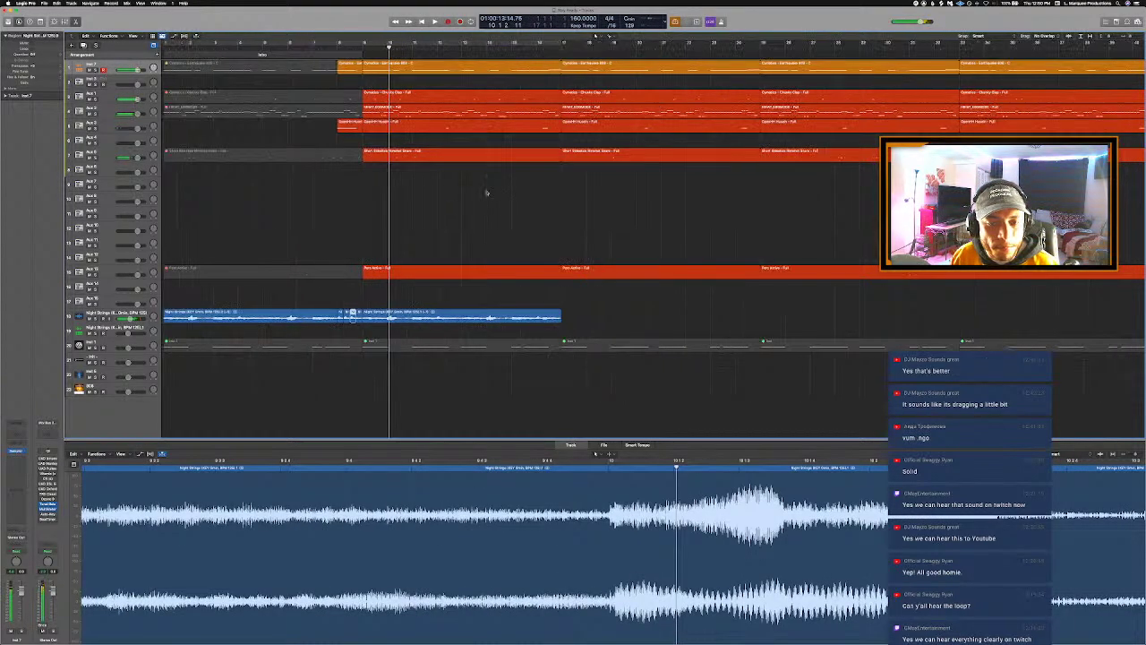
Step: Move the Night Strings region from bar 9 to bar 17, and fill the gap with a copy of the intro's region extended to eight bars
click(563, 49)
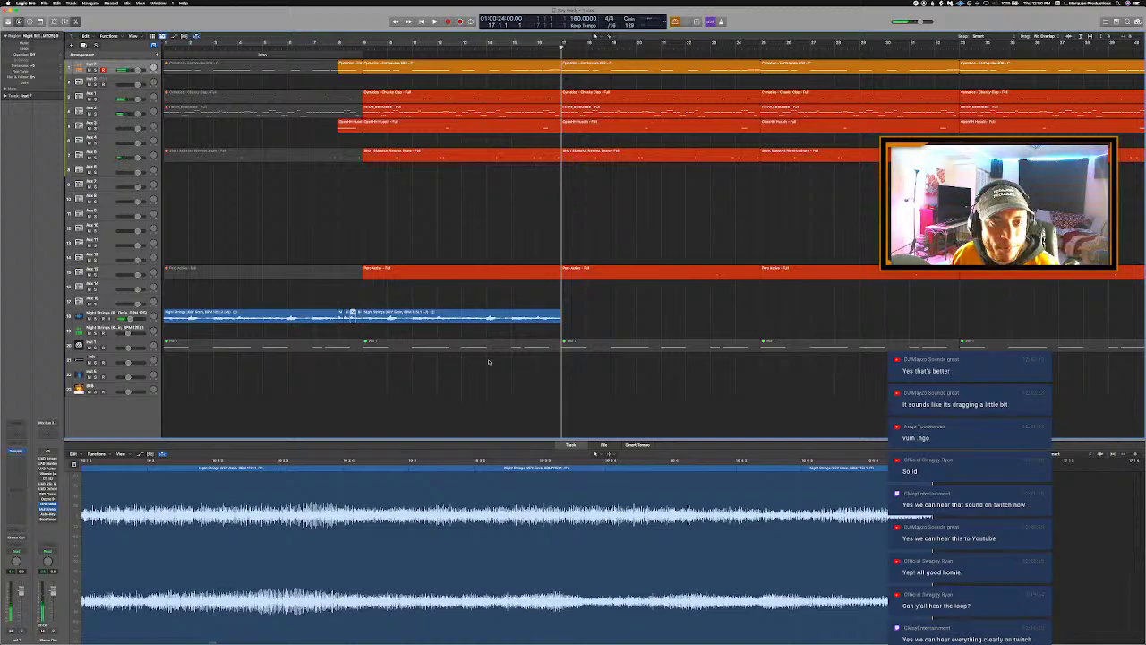
drag(462, 306, 461, 315)
right_click(462, 313)
click(455, 314)
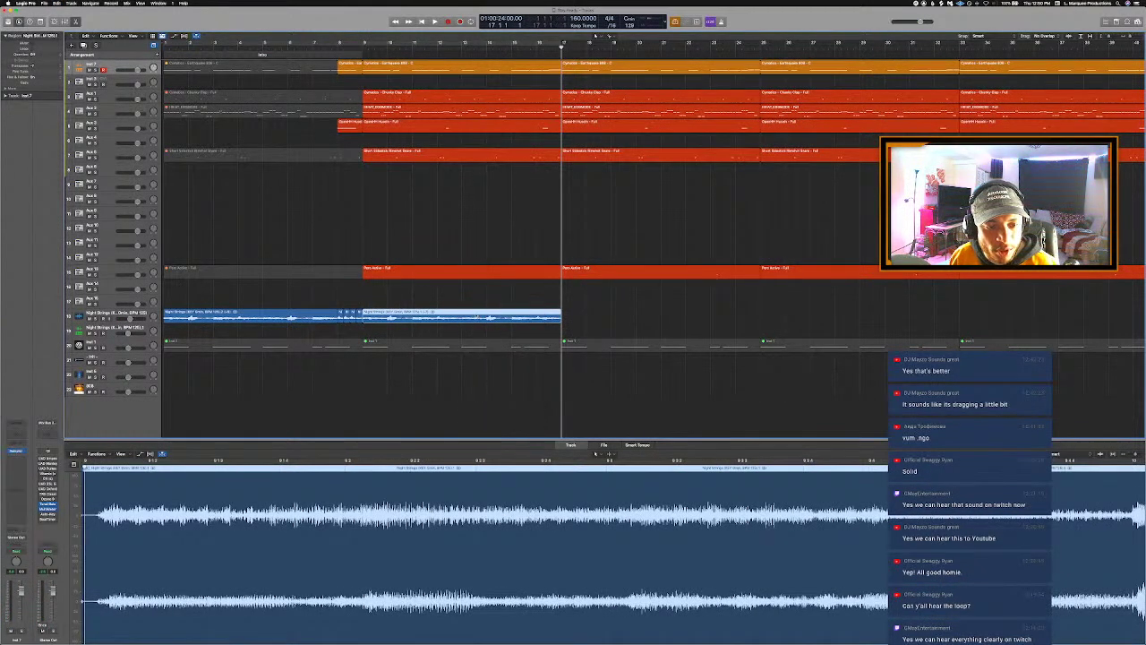
key(semicolon)
scroll(456, 315, down, 2)
scroll(455, 315, down, 4)
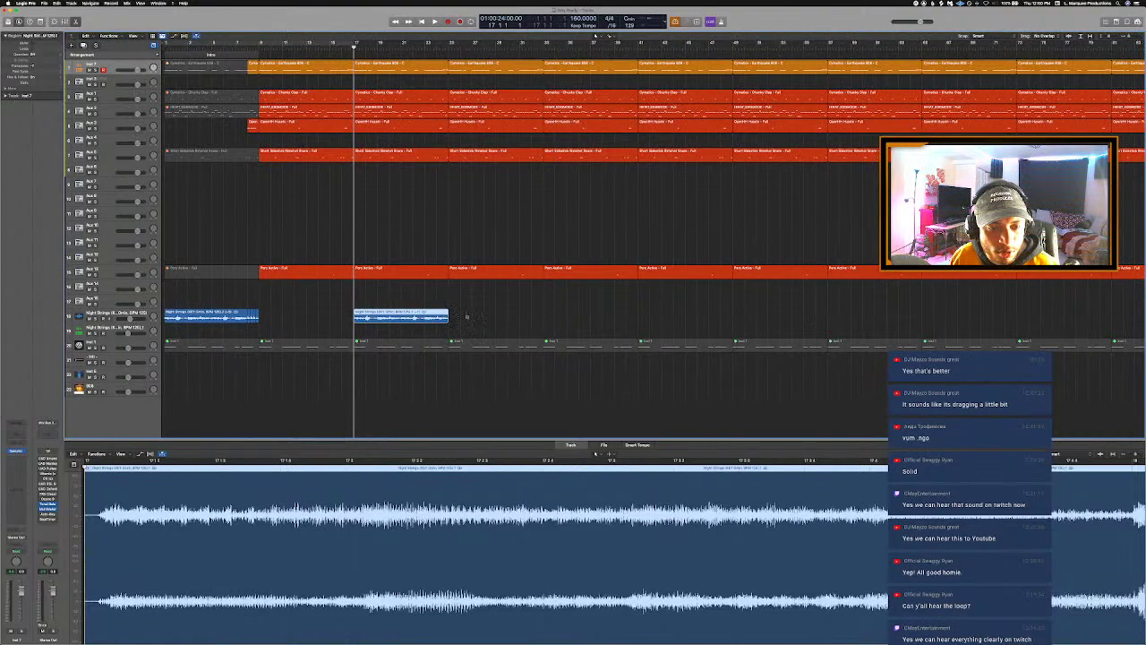
drag(195, 318, 280, 319)
drag(306, 321, 352, 324)
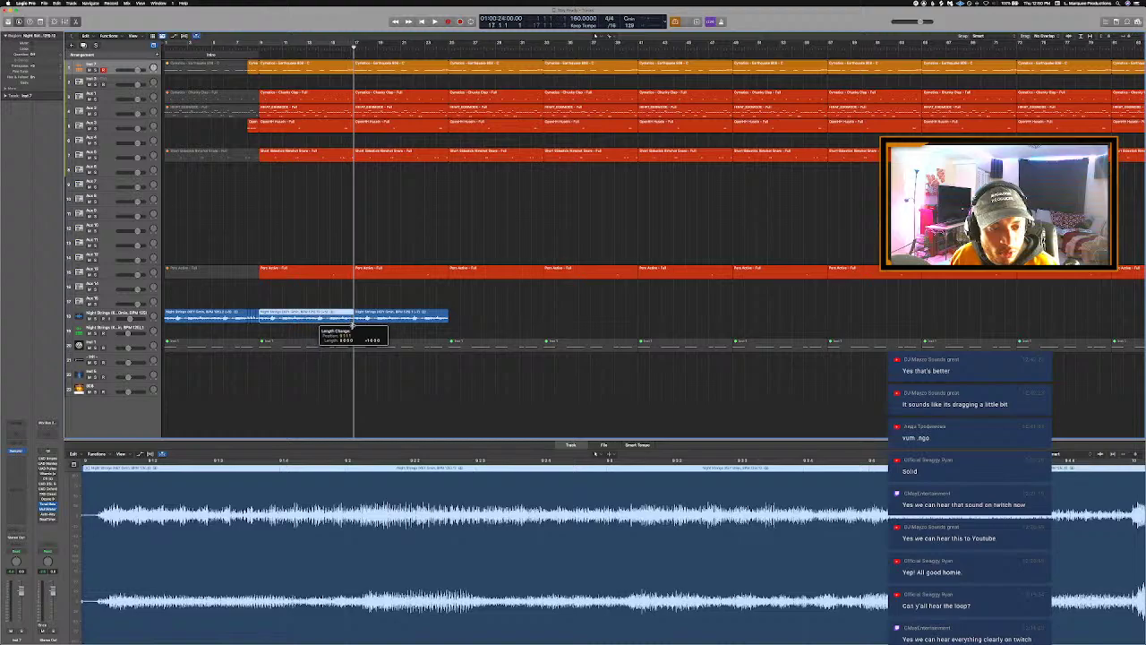
Step: Play the arrangement from the start and add a Chorus arrangement marker after the Intro
key(space)
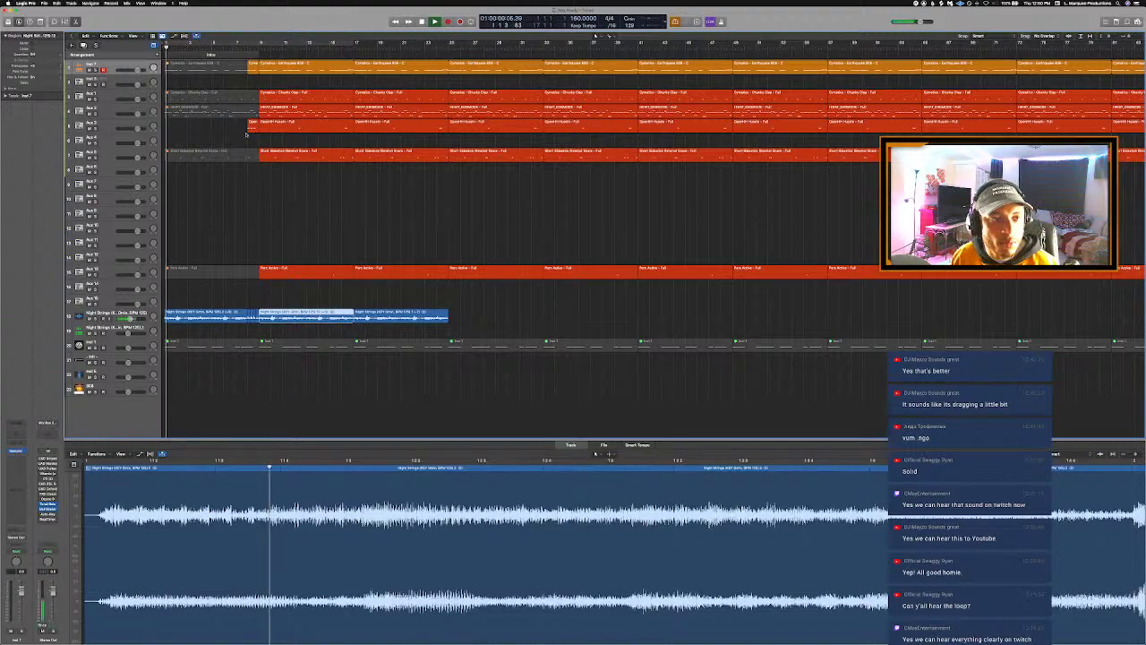
click(157, 54)
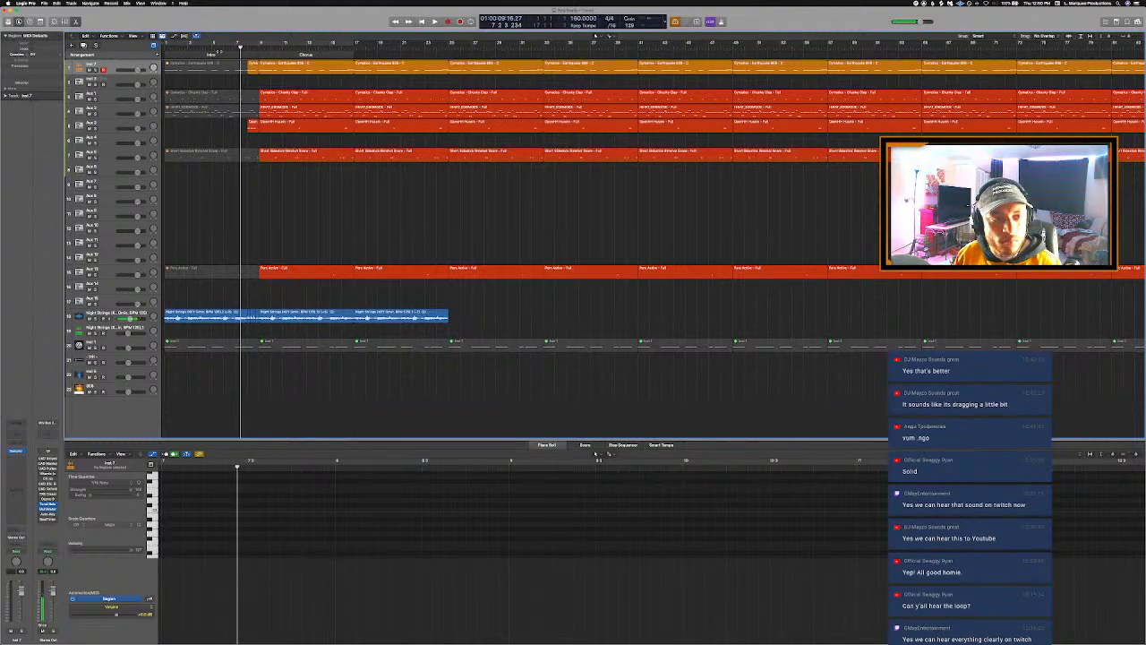
key(space)
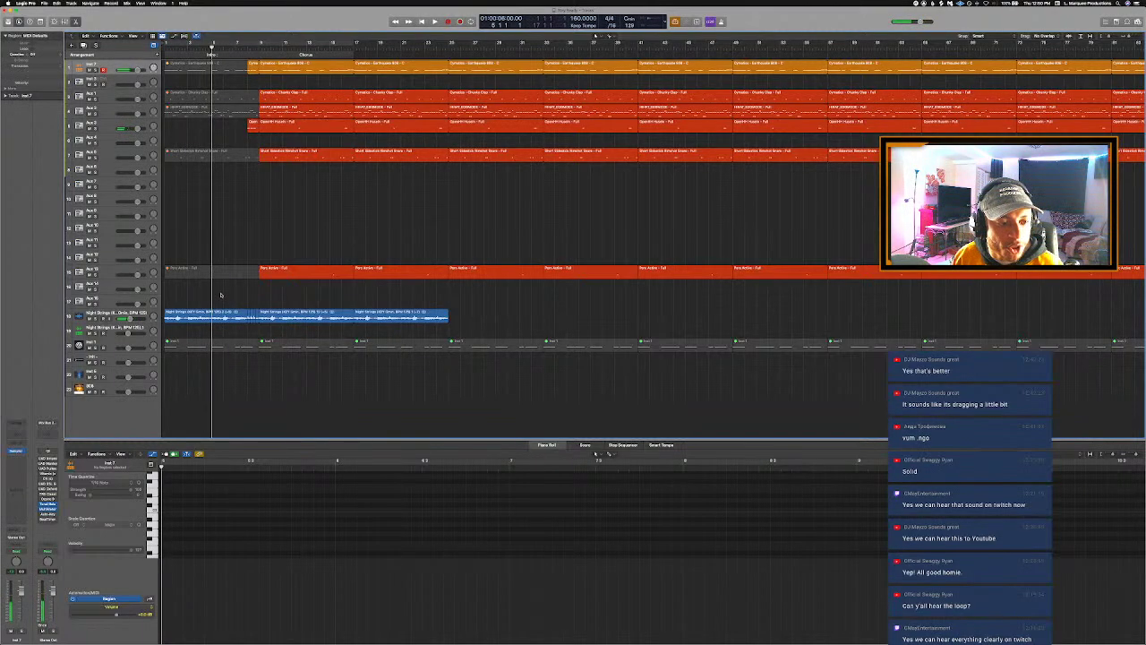
Step: Split the intro's Night Strings region at bar 5 and delete its first four bars together with the muted intro 808 and drum regions
click(213, 316)
key(super+t)
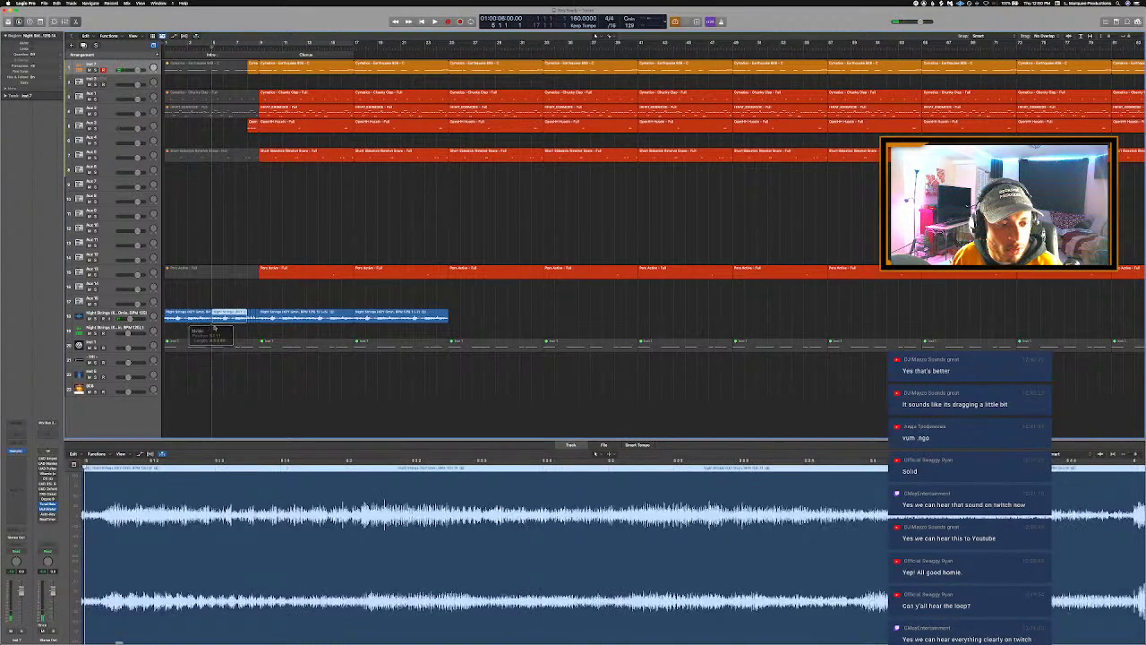
click(193, 313)
drag(193, 306, 176, 59)
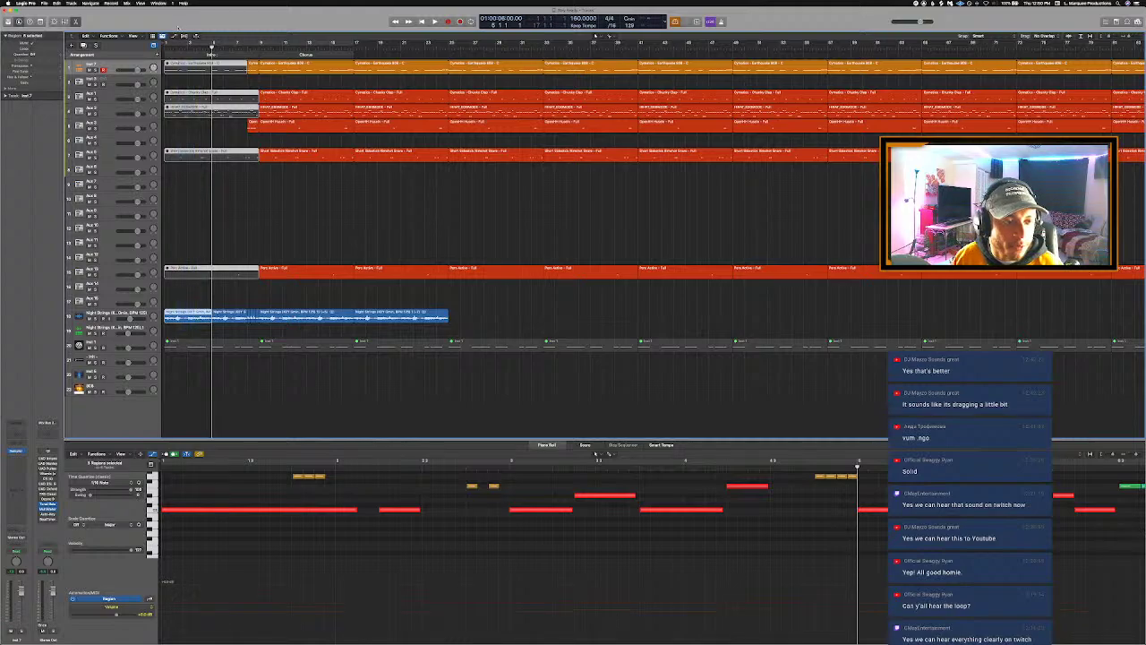
key(BackSpace)
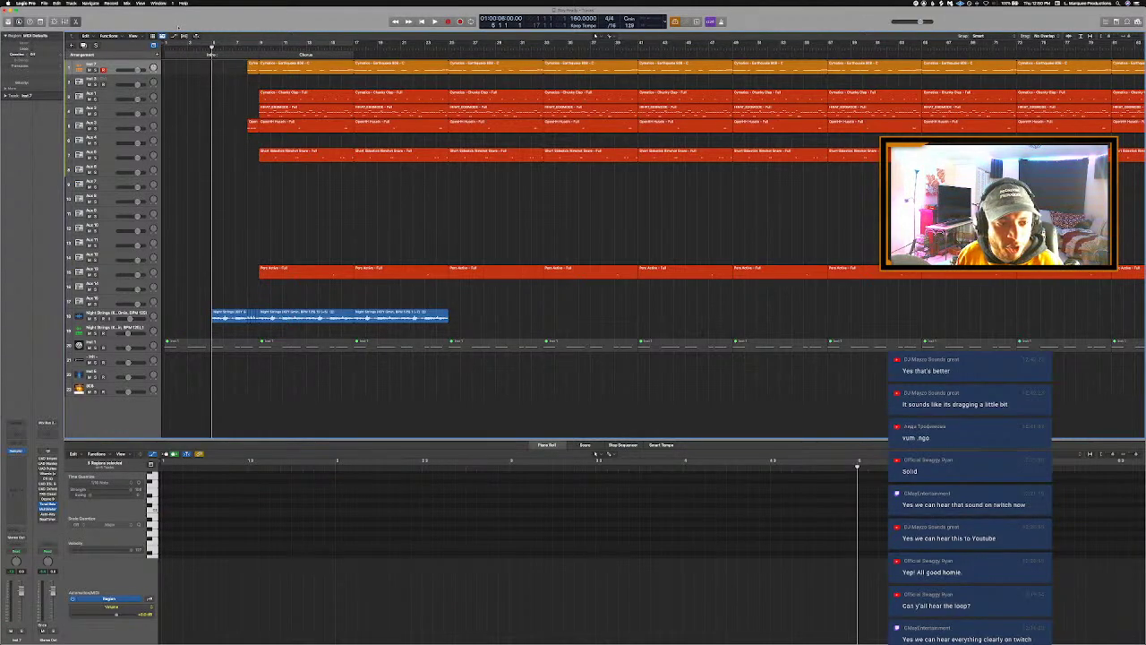
Step: Select all remaining 808, drum and Night Strings regions and move them together so the arrangement starts at bar 1
scroll(194, 81, down, 4)
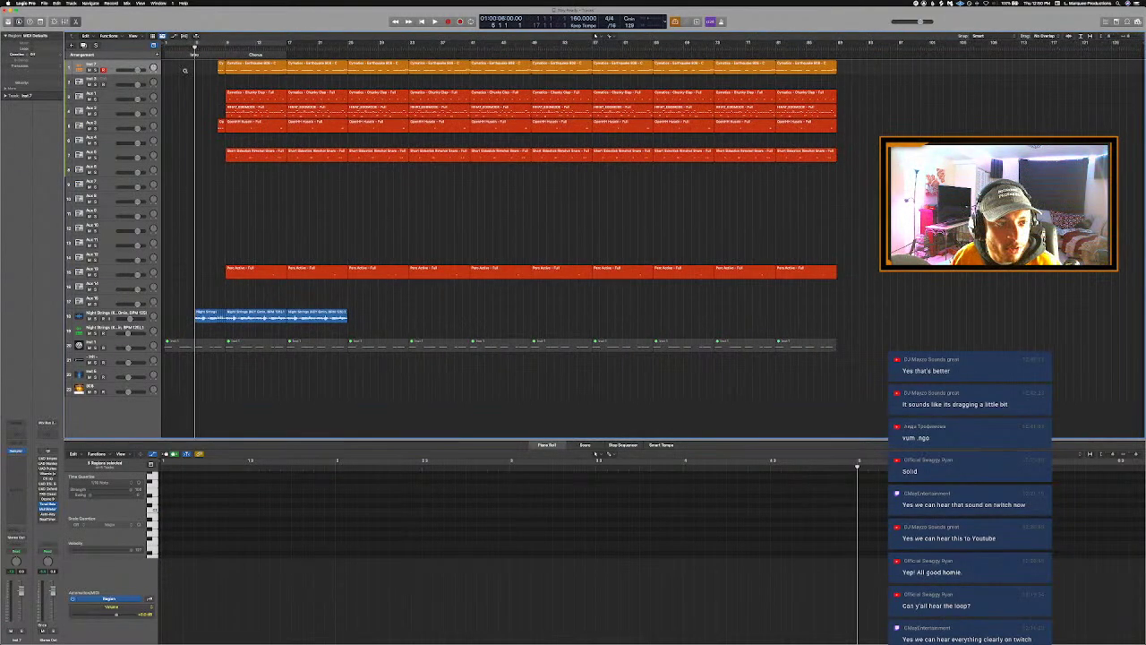
drag(177, 62, 852, 316)
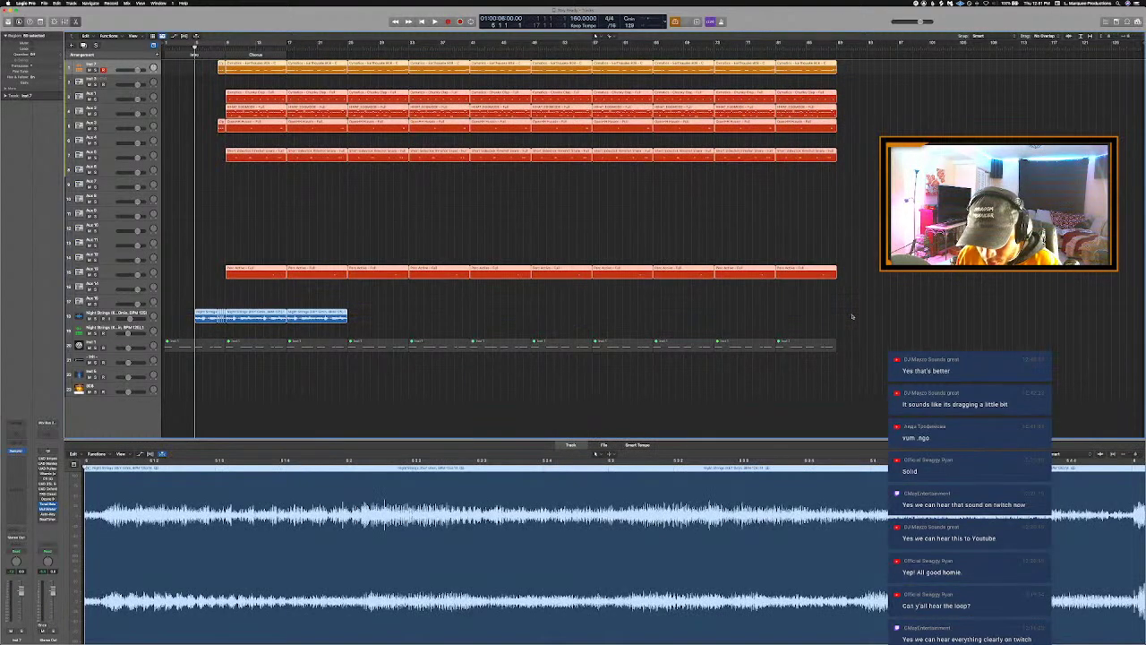
key(Return)
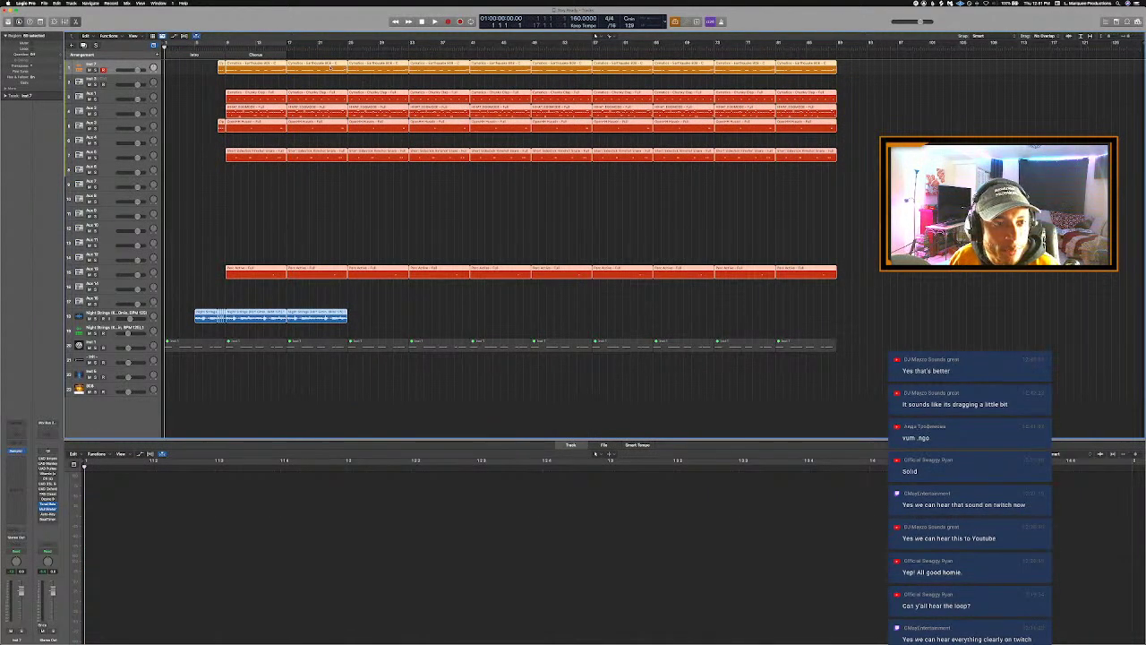
right_click(333, 68)
click(368, 70)
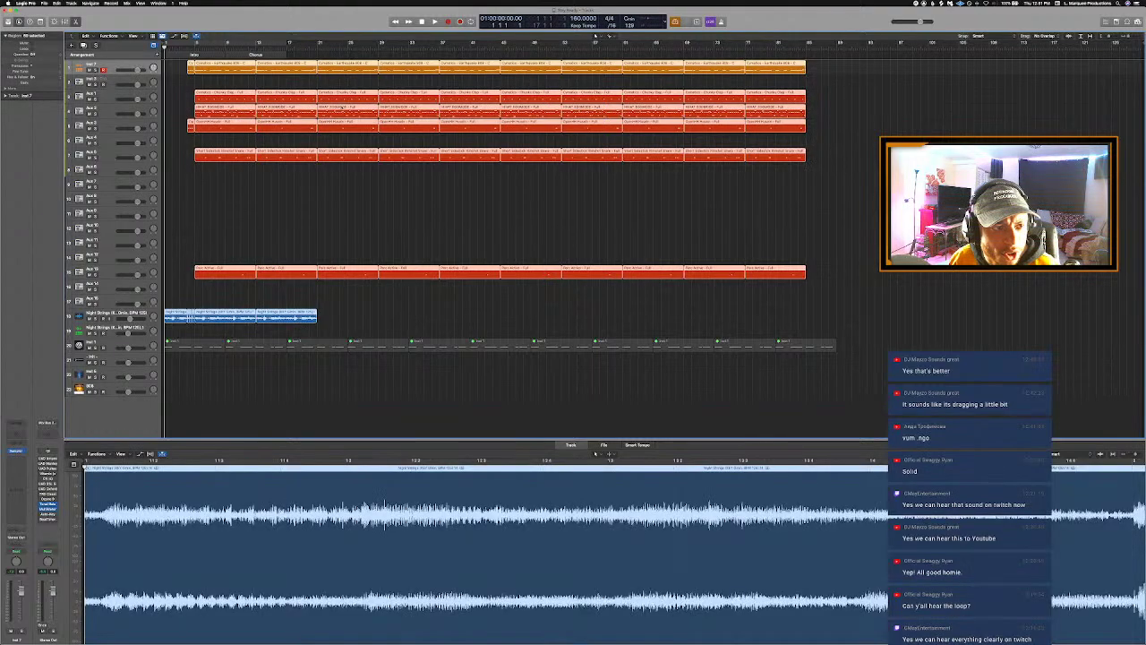
key(super+Right)
key(super+Right)
key(super+Right)
key(super+Right)
key(super+Left)
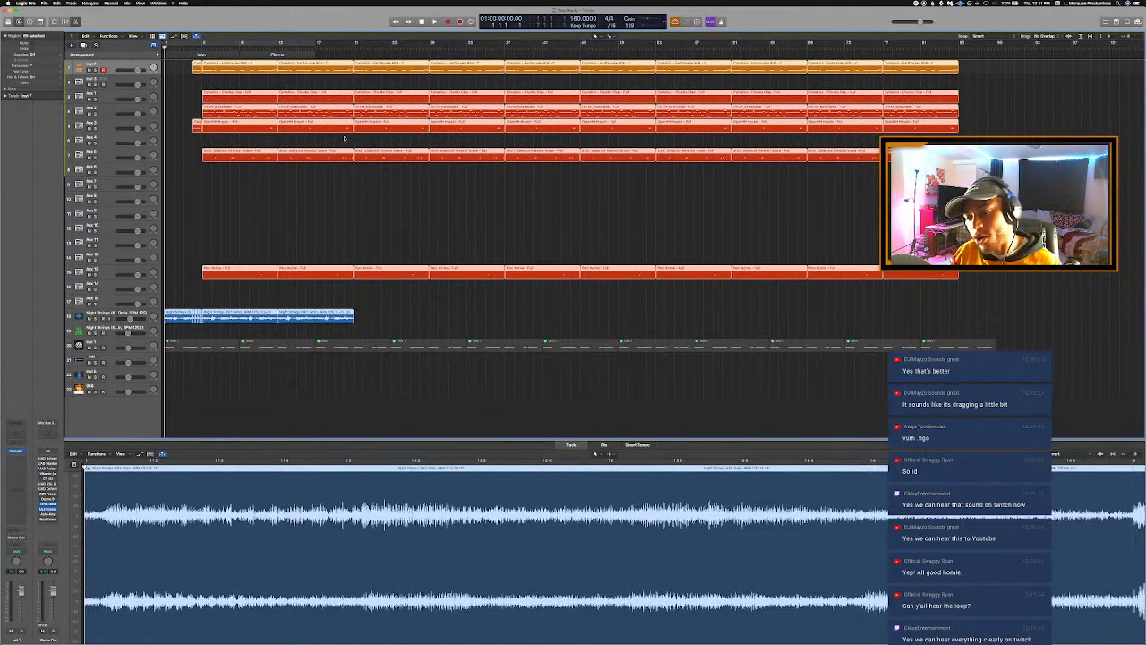
click(336, 194)
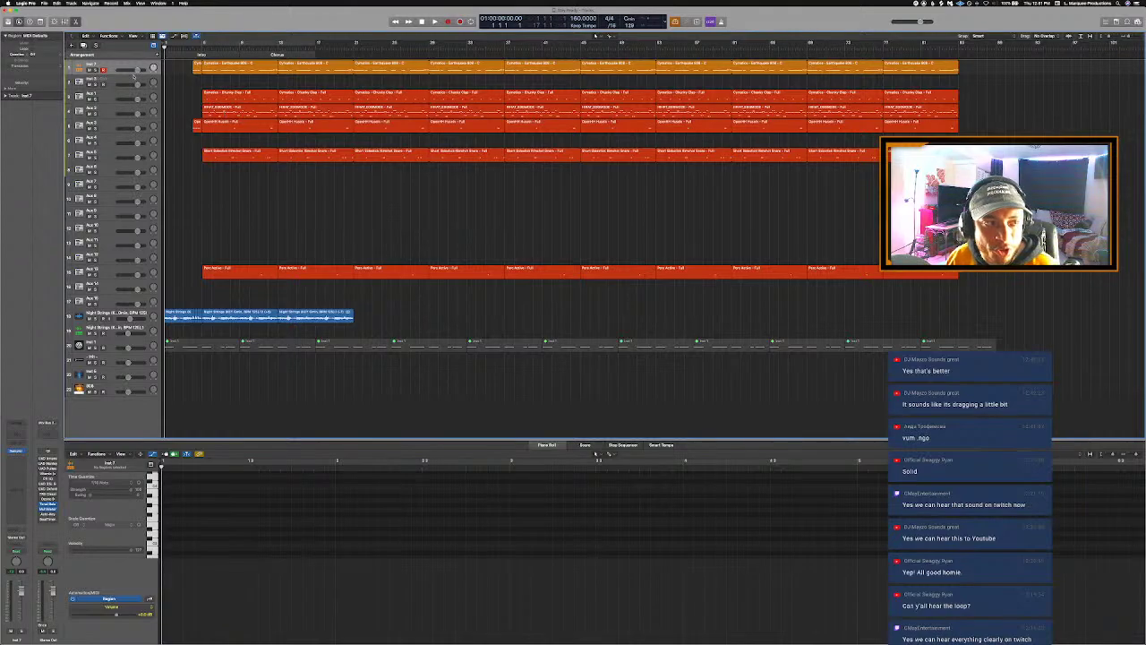
Step: Rename the 808 and drum tracks that contain regions as 808, Clap, Closed Hi Hat, Open Hi Hat, Rim and Perc
click(103, 68)
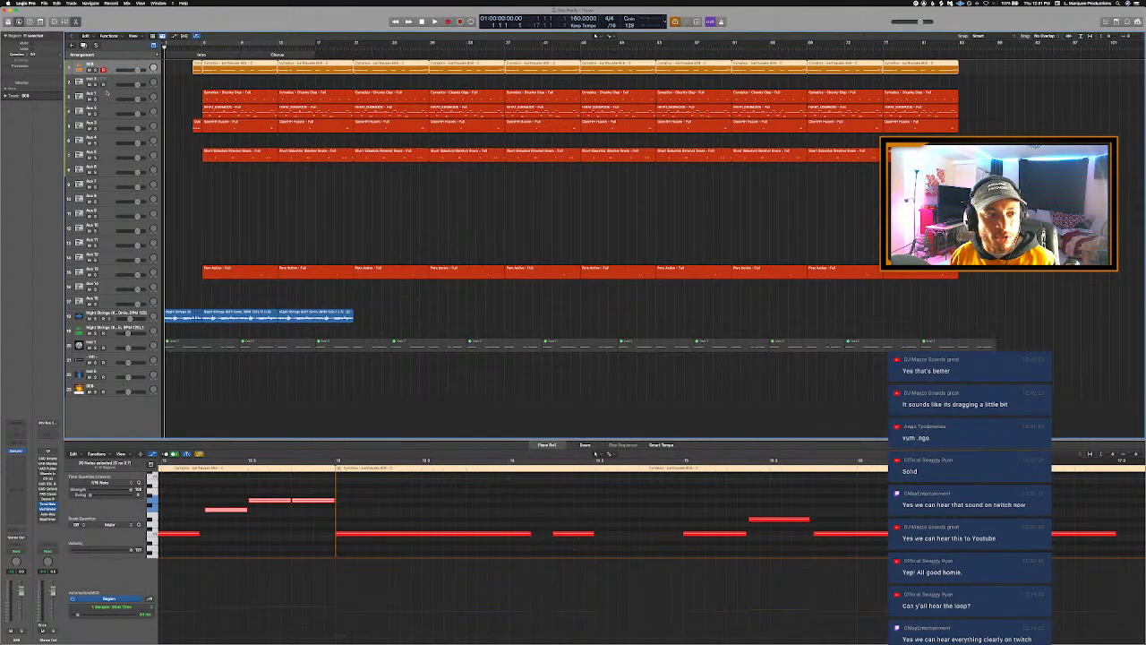
click(106, 92)
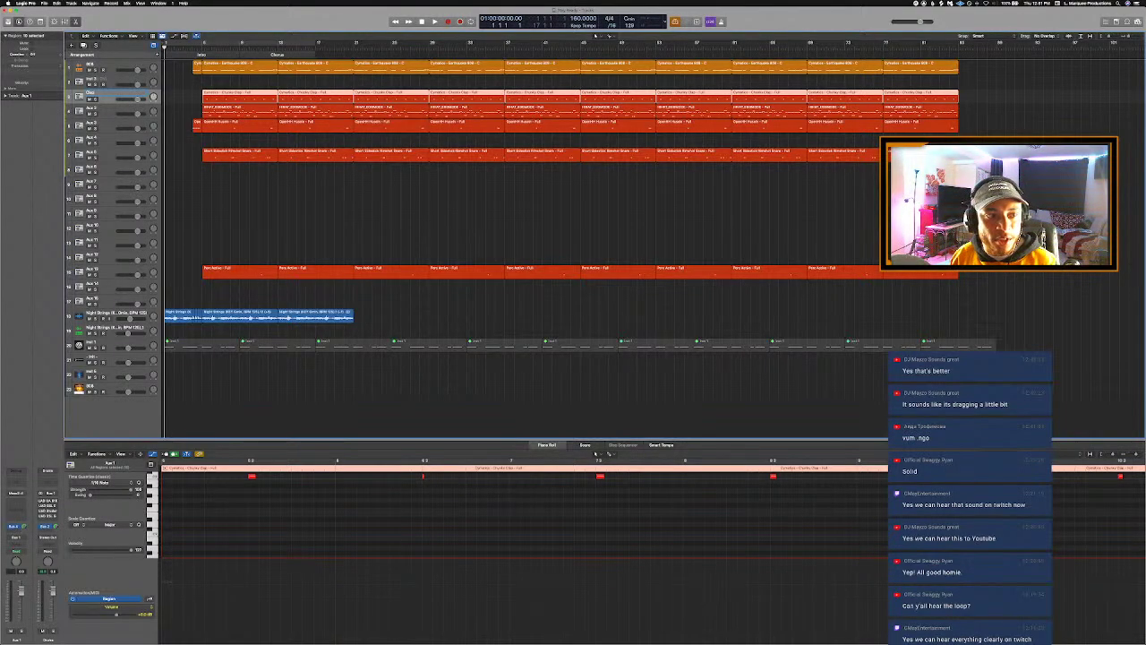
click(220, 186)
click(112, 108)
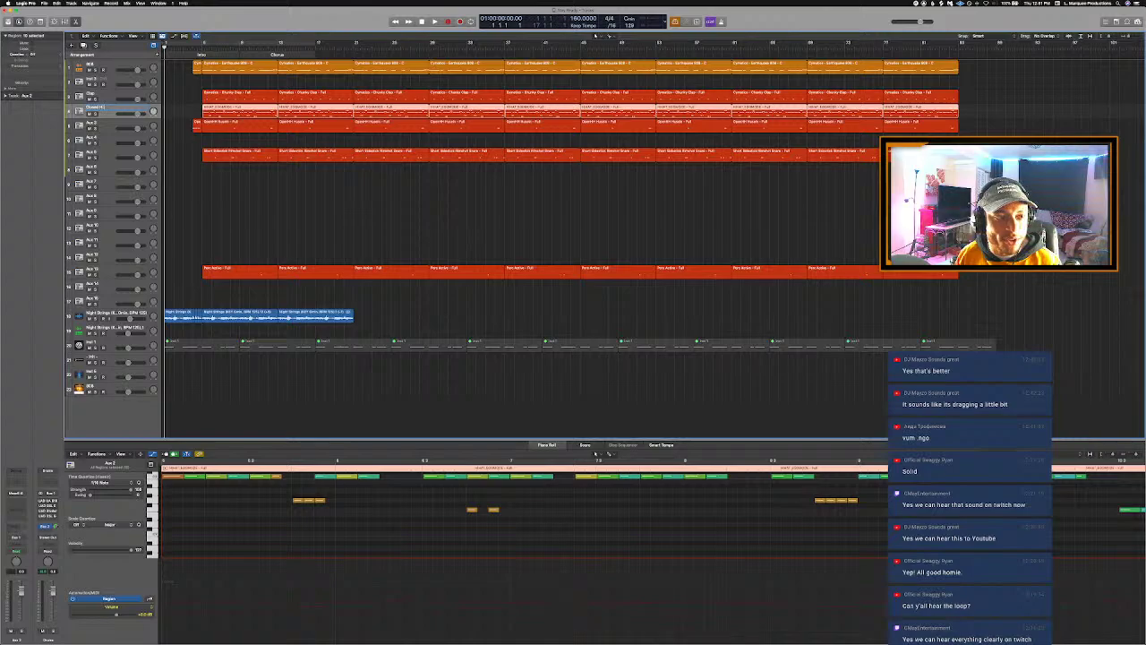
click(114, 123)
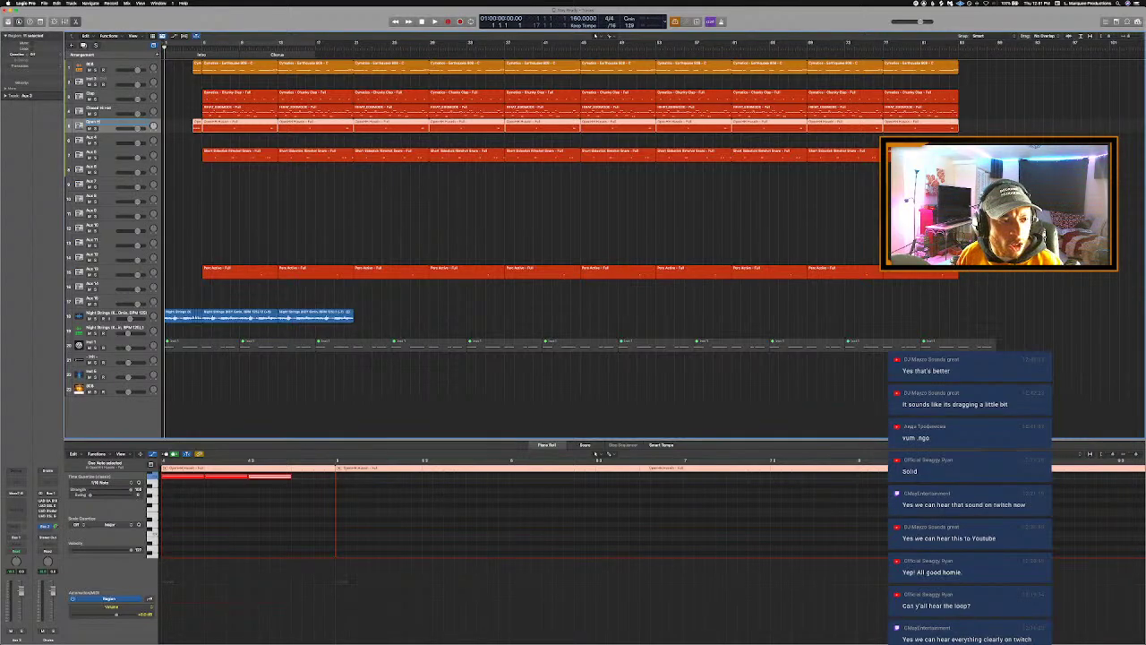
click(107, 153)
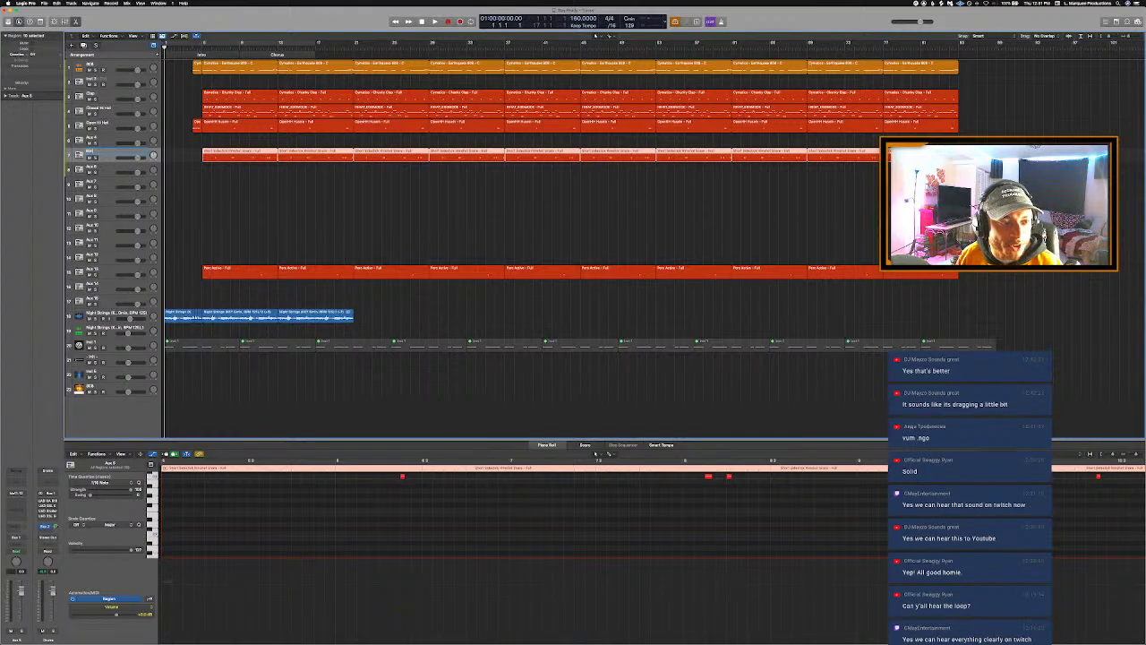
click(104, 272)
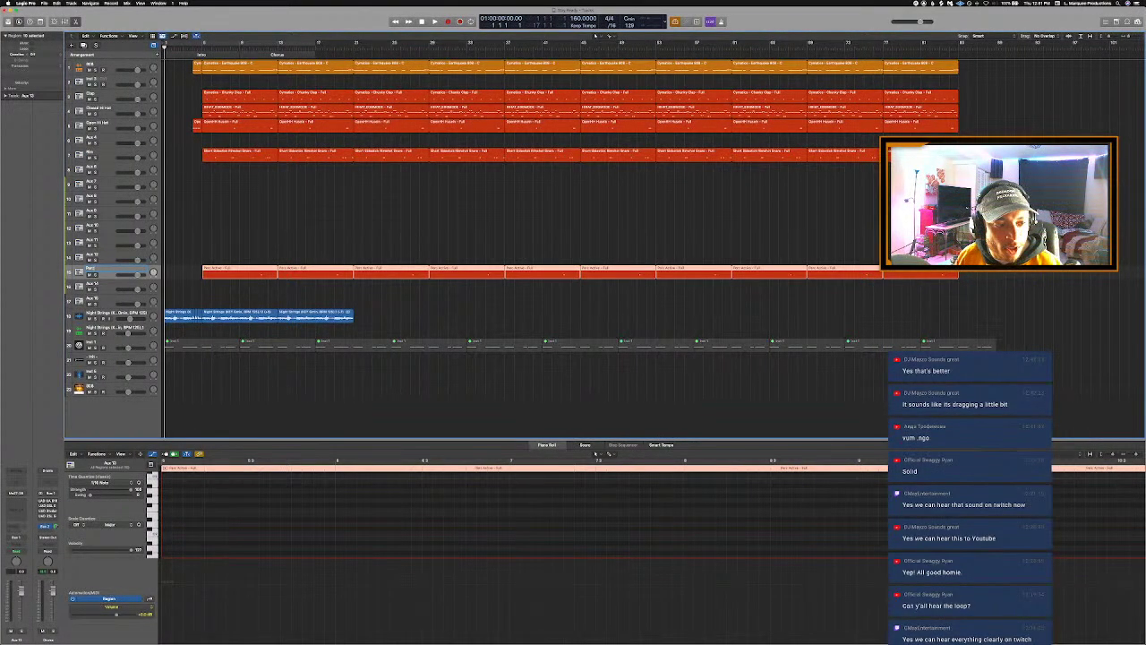
click(247, 188)
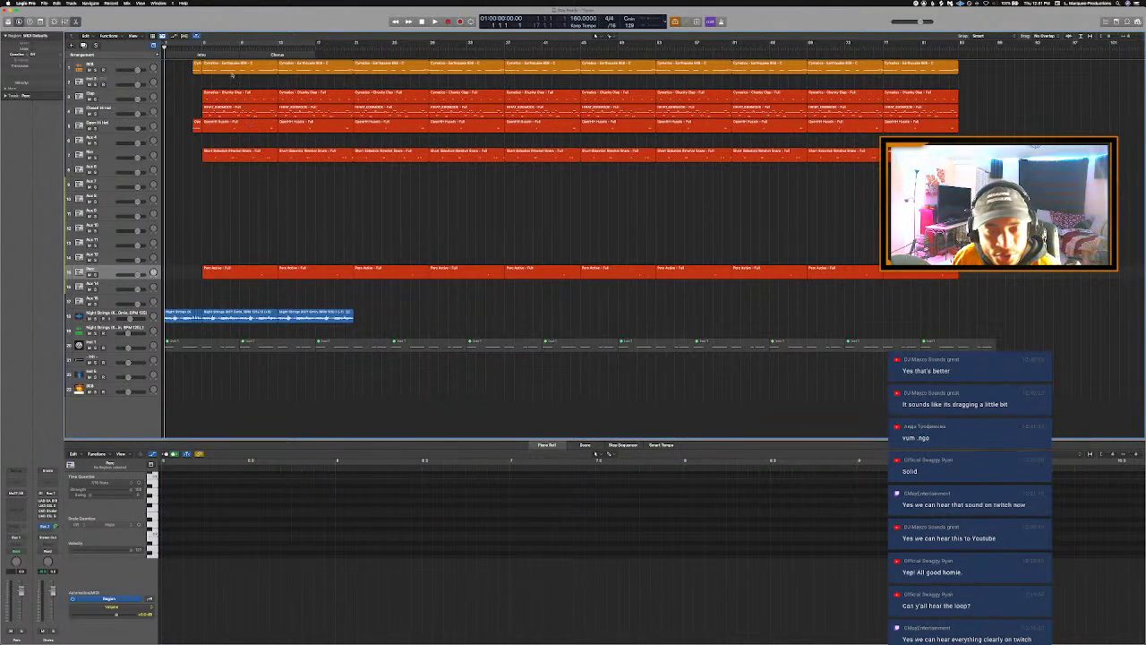
Step: Shorten the Intro marker to end at bar 5 and the Chorus marker to end at bar 13, and play the arrangement
drag(239, 55, 202, 56)
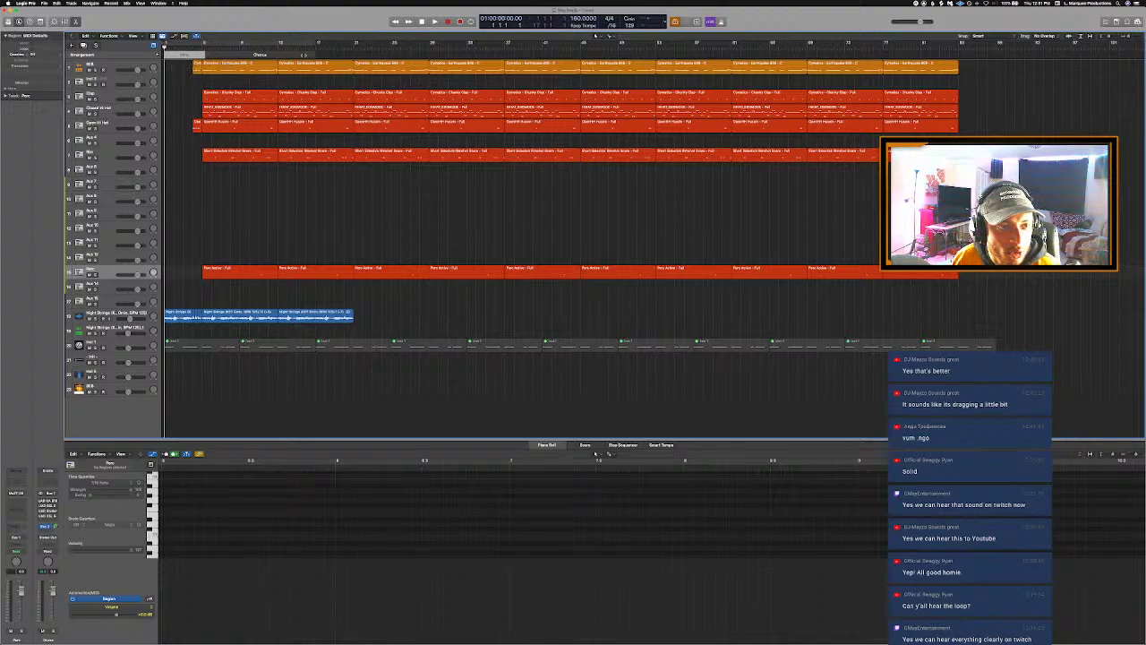
drag(315, 55, 277, 62)
key(space)
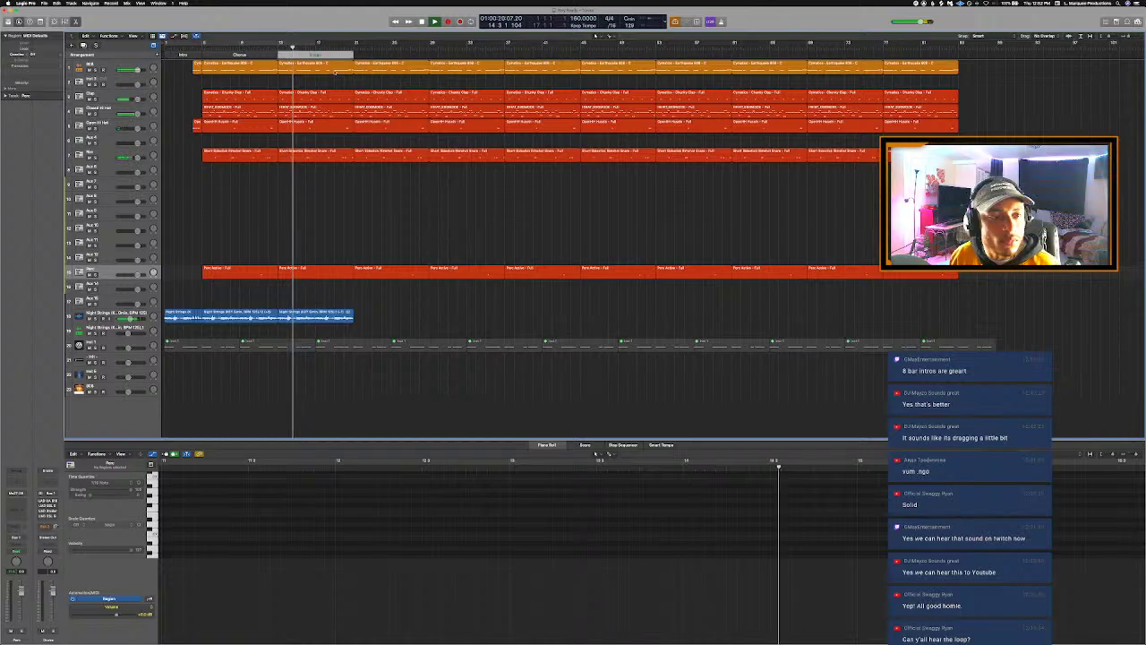
Step: Change the section marker at bar 13 to Verse and repeat the last Night Strings region from bar 21 to bar 29
click(317, 56)
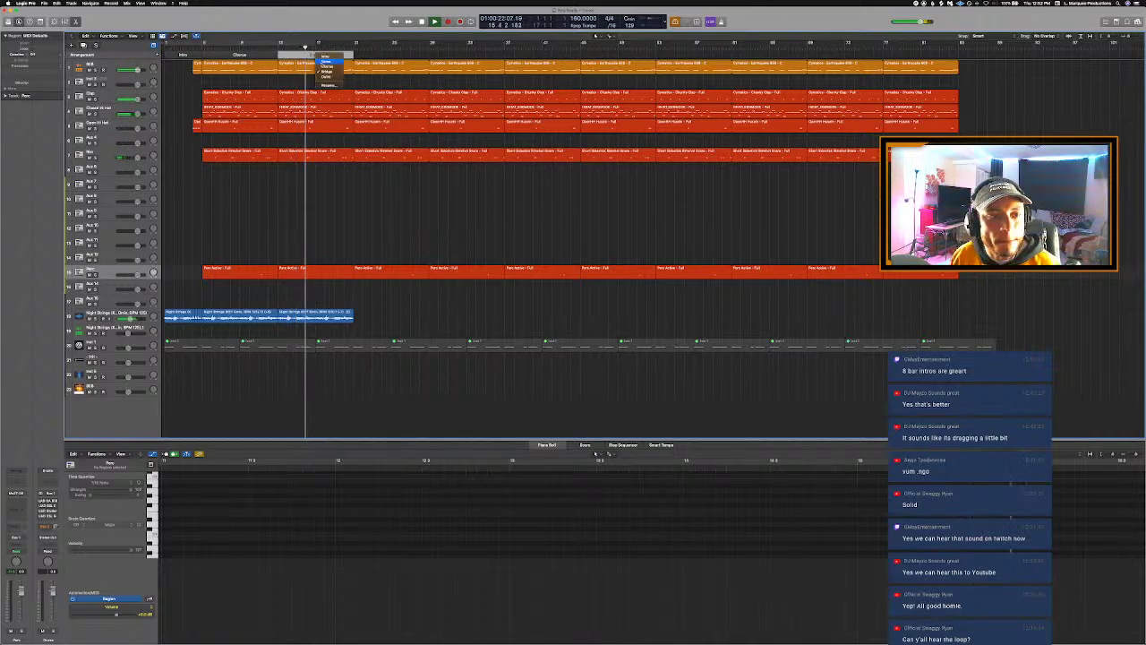
click(326, 61)
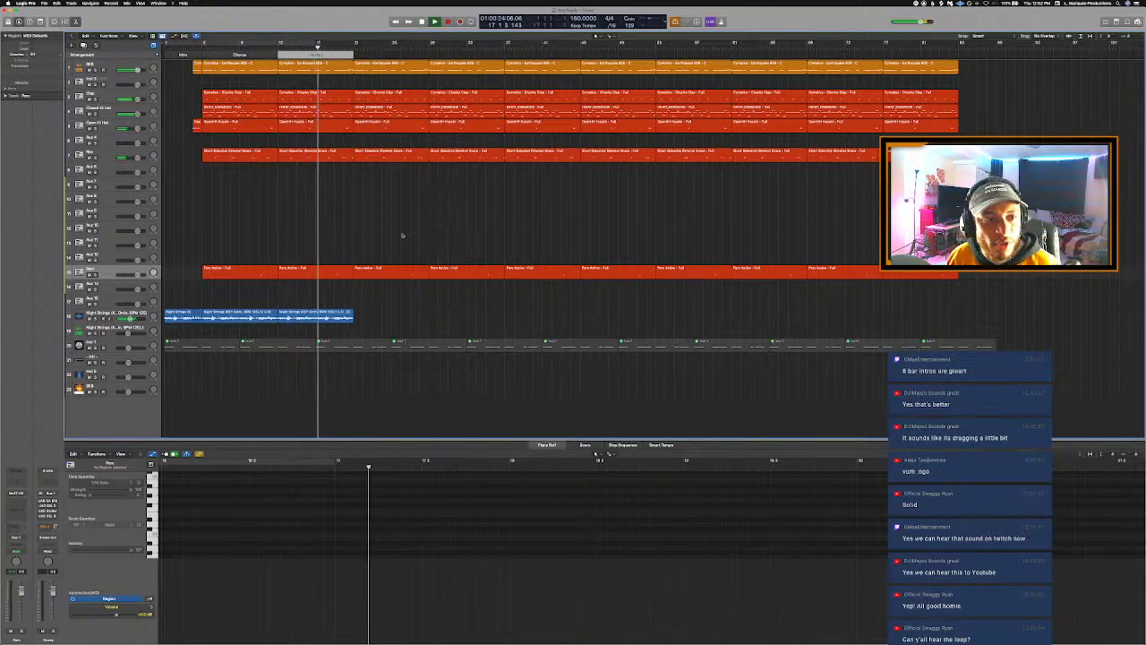
click(345, 316)
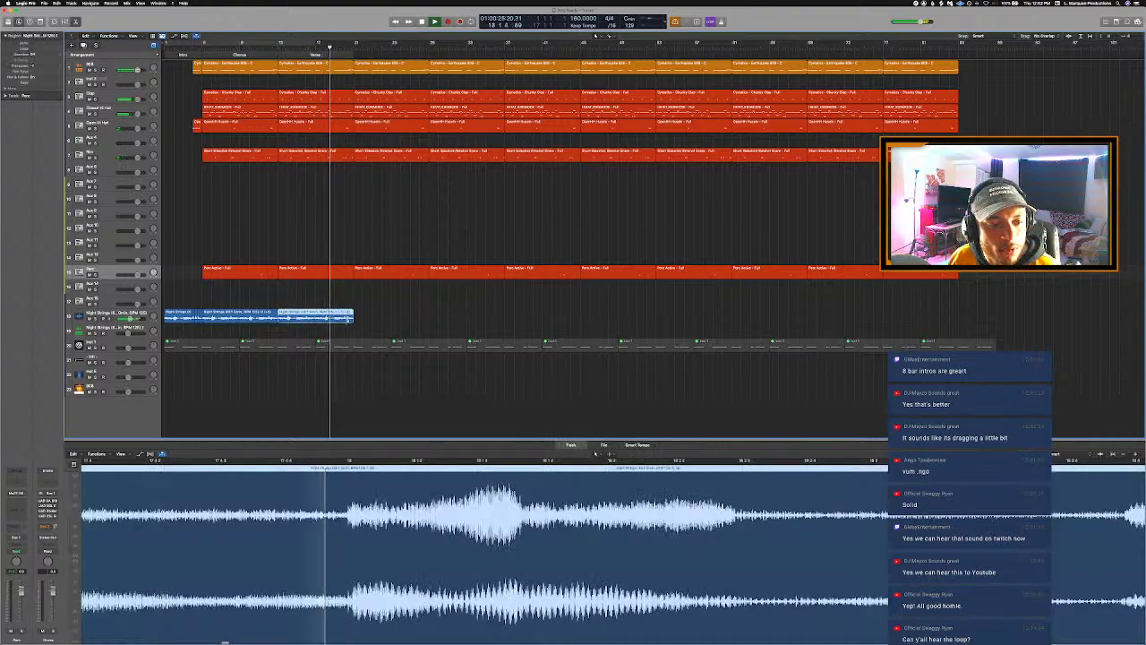
key(super+r)
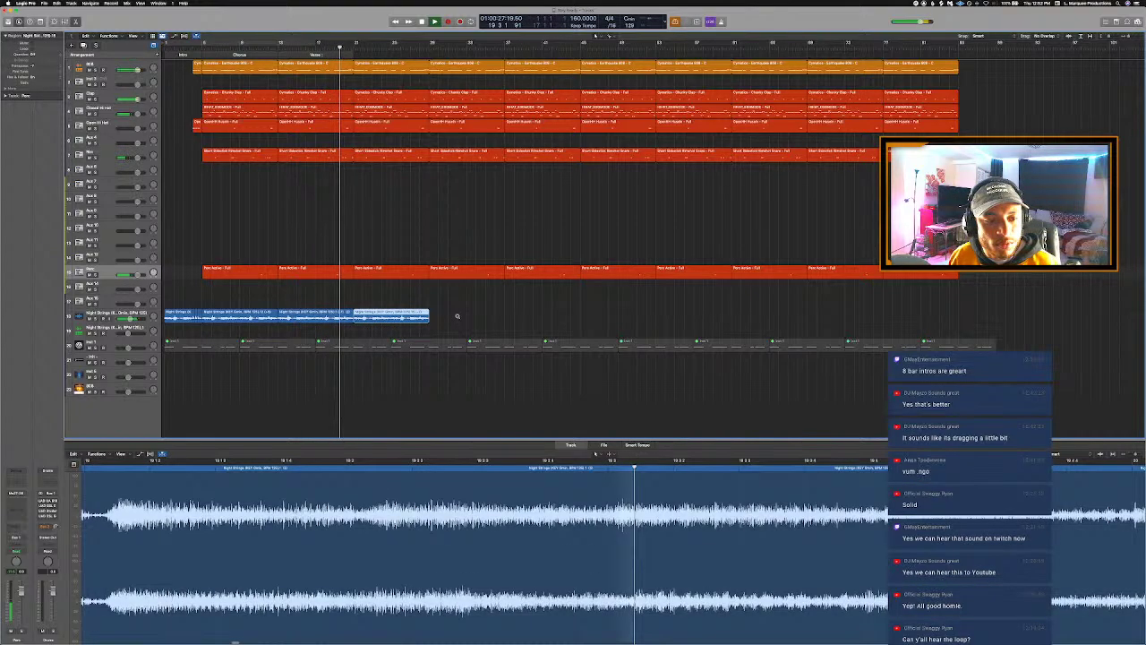
ctrl+alt+click(457, 316)
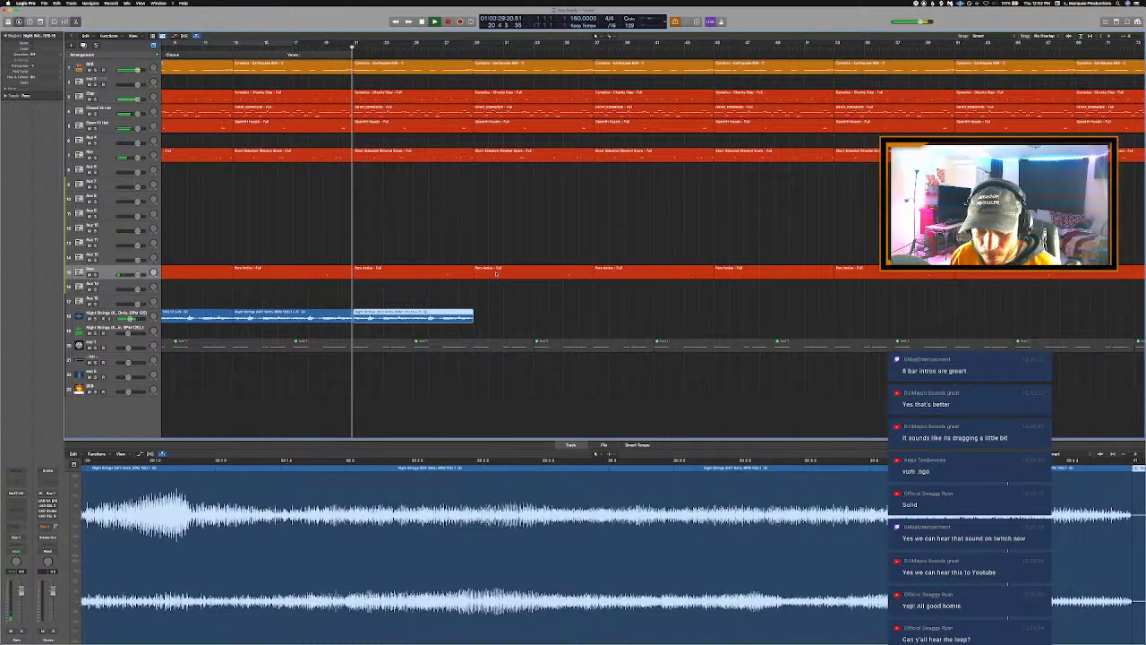
Step: Mute the first six notes of the Closed Hi Hat region at bar 21 and play from there
click(354, 45)
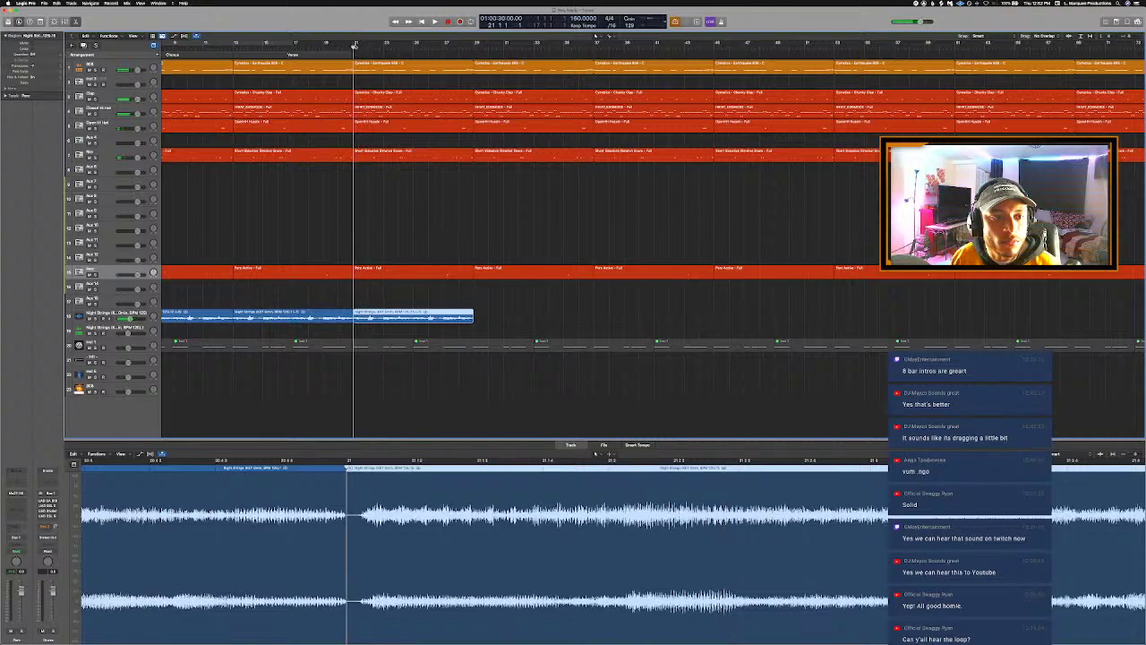
click(381, 109)
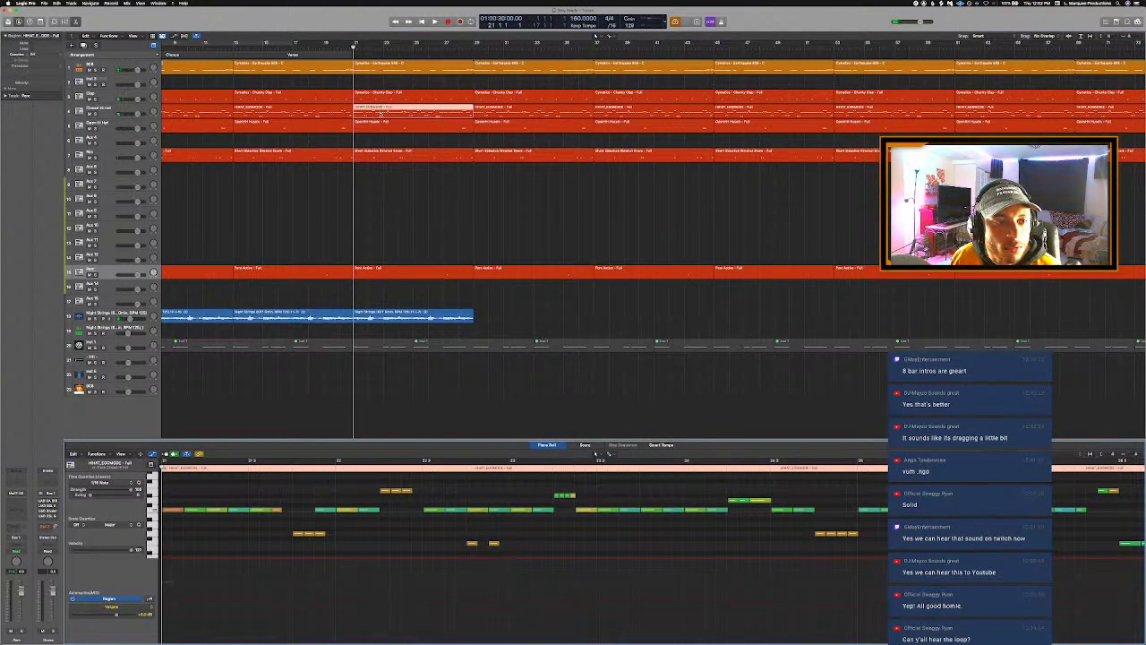
scroll(329, 489, left, 5)
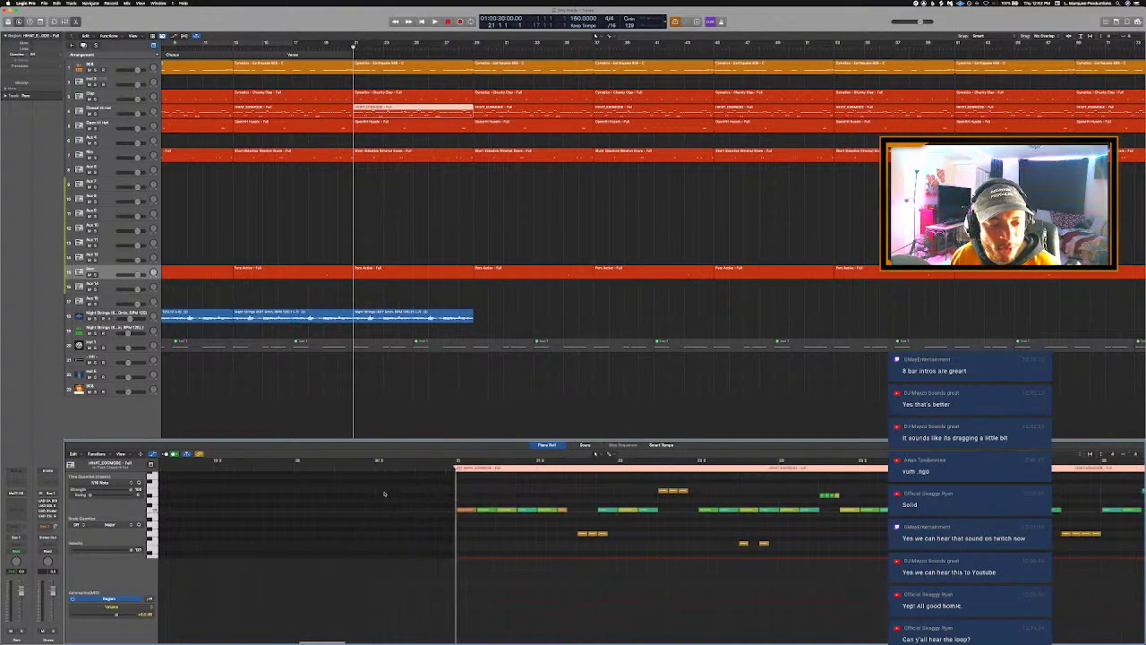
drag(394, 490, 563, 552)
key(ctrl+m)
key(space)
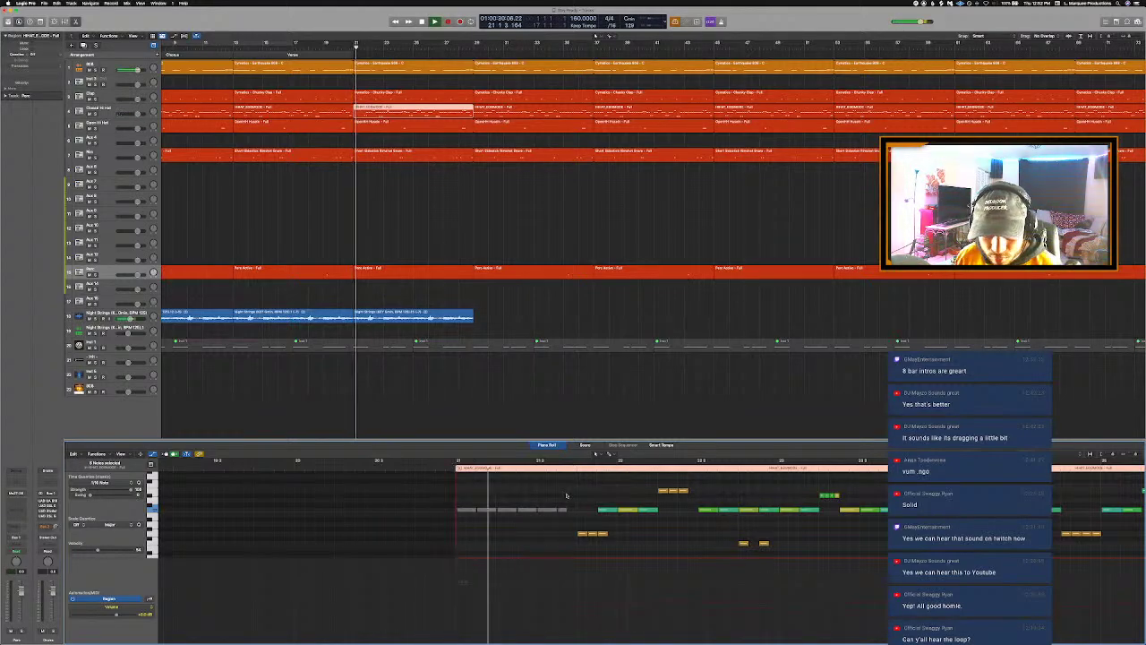
Step: Unmute the last two of the muted hi-hat notes at bar 21 and replay the passage
click(550, 491)
drag(548, 489, 573, 525)
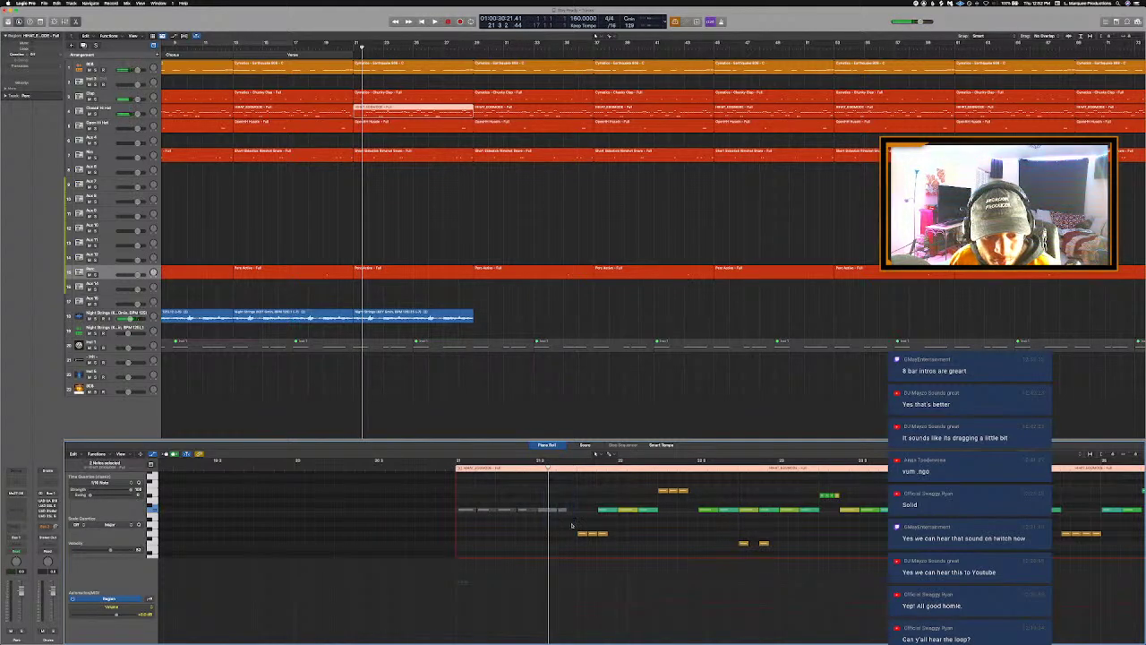
key(ctrl+m)
key(space)
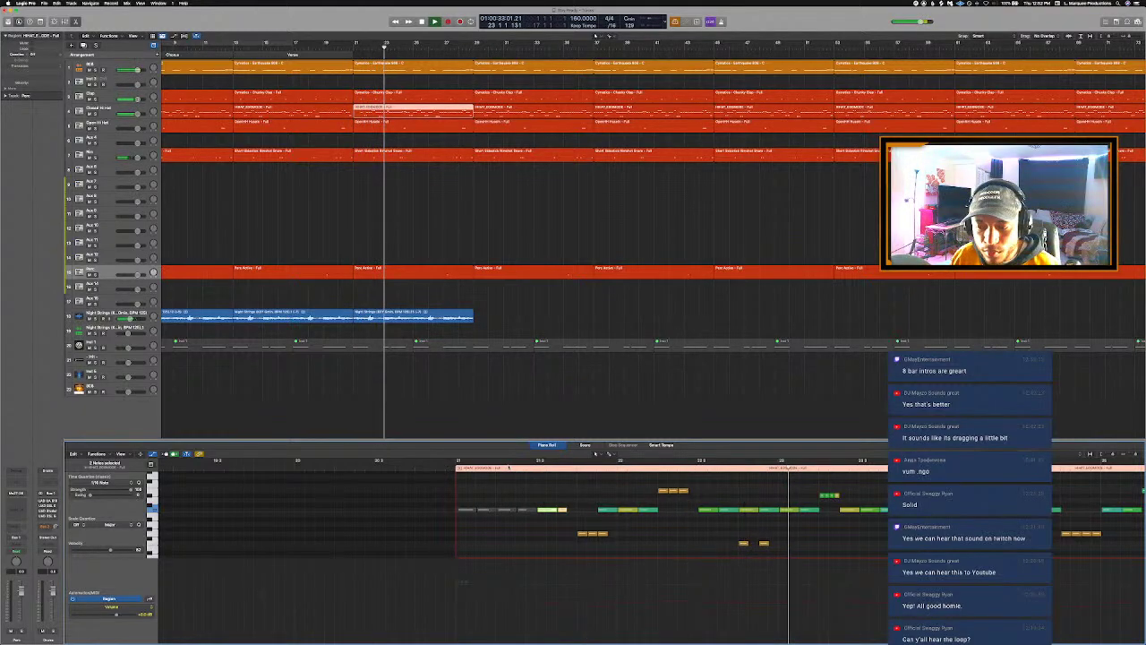
Step: Close the note editor and extend the Verse marker to end at bar 29
key(e)
scroll(521, 449, left, 3)
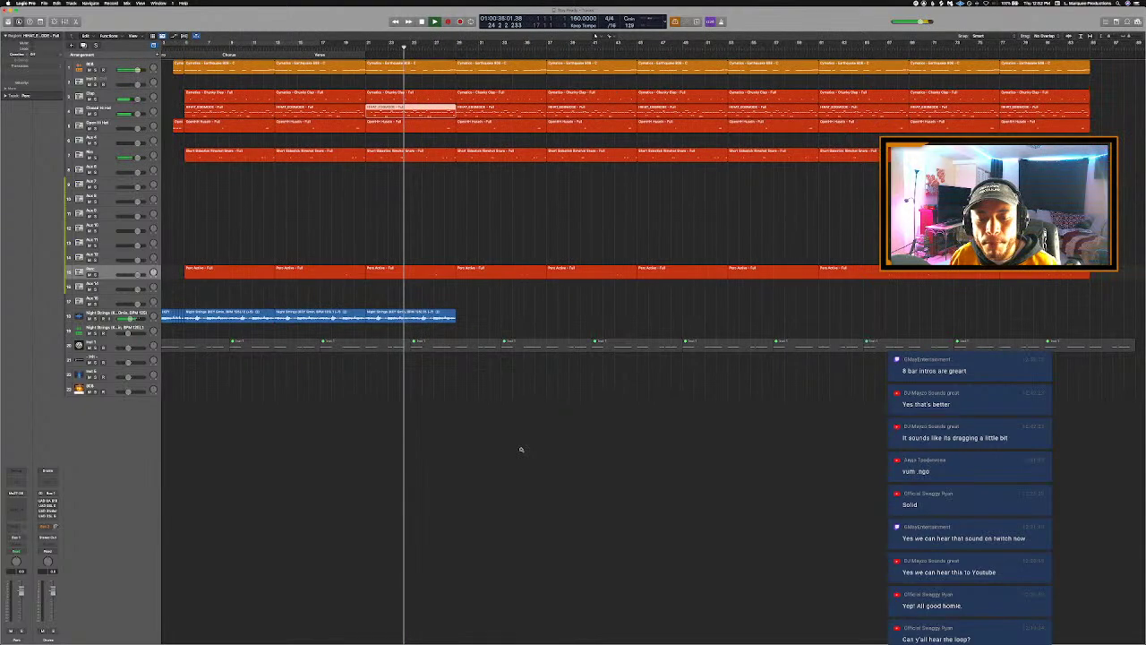
key(super+Down)
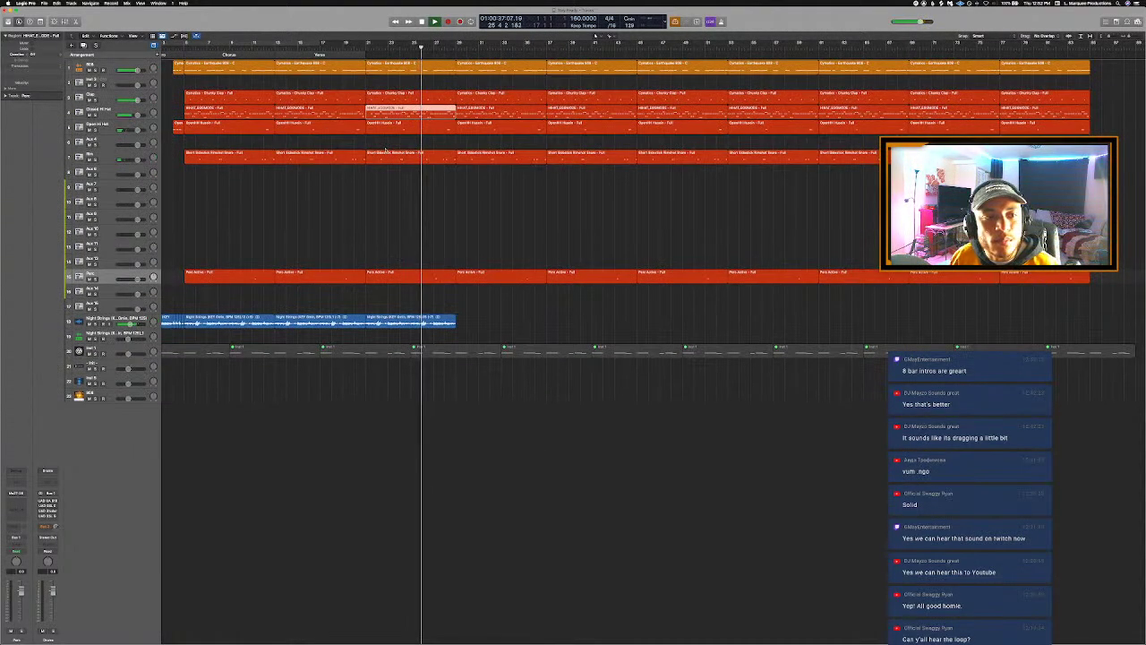
drag(364, 55, 456, 111)
Step: Try copying the bar 21 Night Strings region to bar 29 and listening to the transition
drag(398, 324, 489, 331)
key(space)
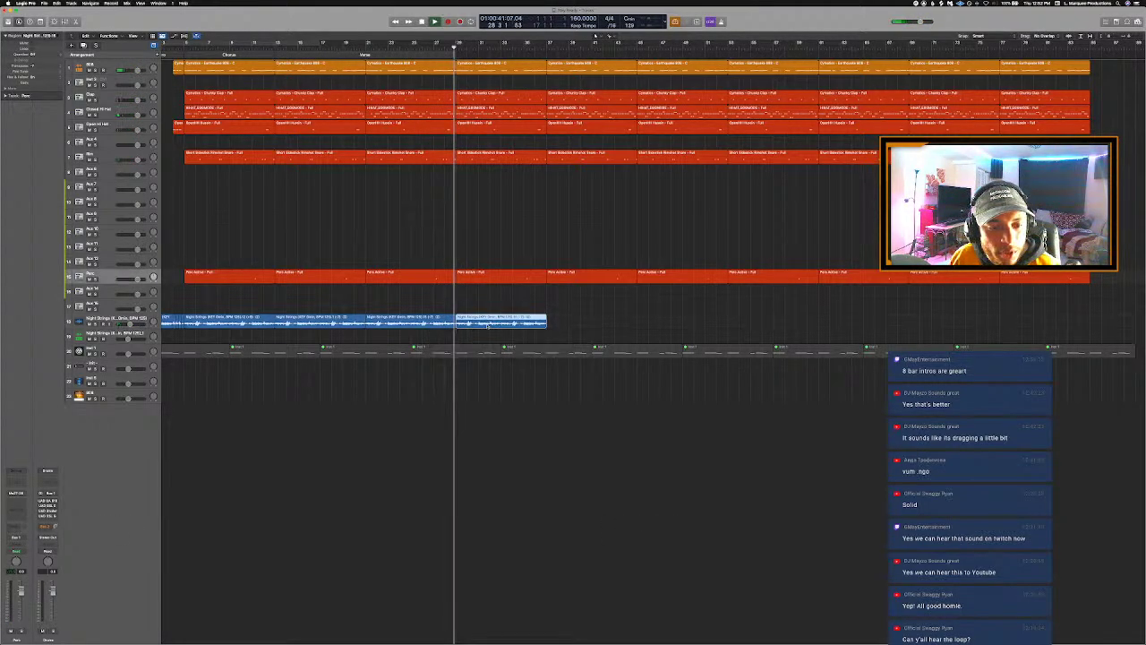
key(super+Right)
key(super+Right)
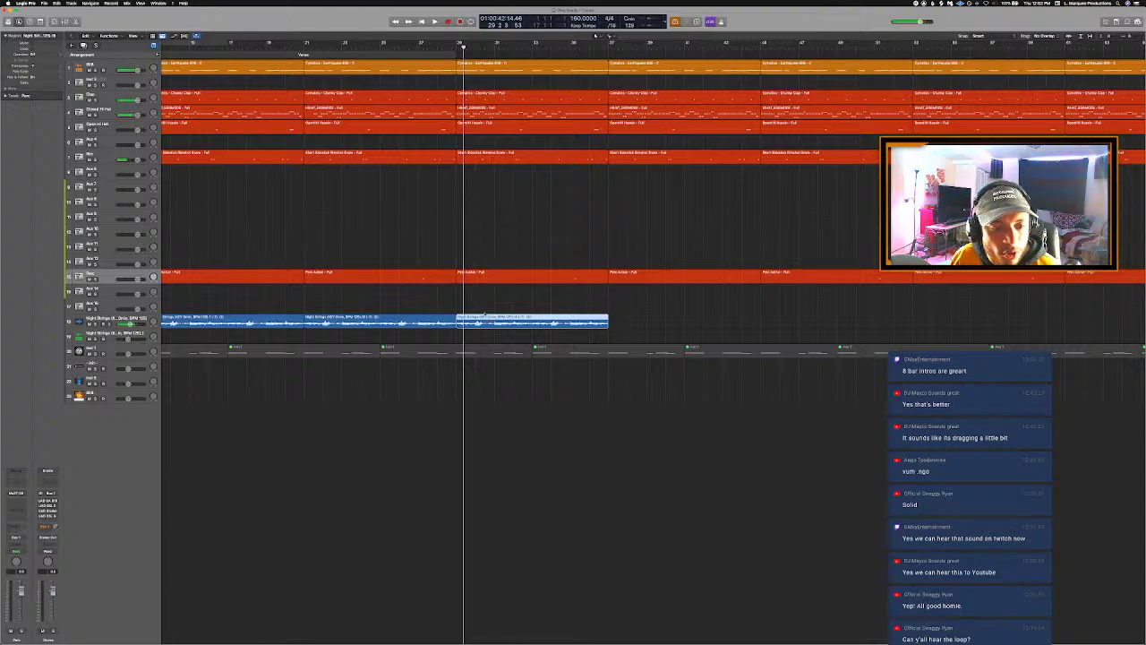
key(super+Left)
key(super+Left)
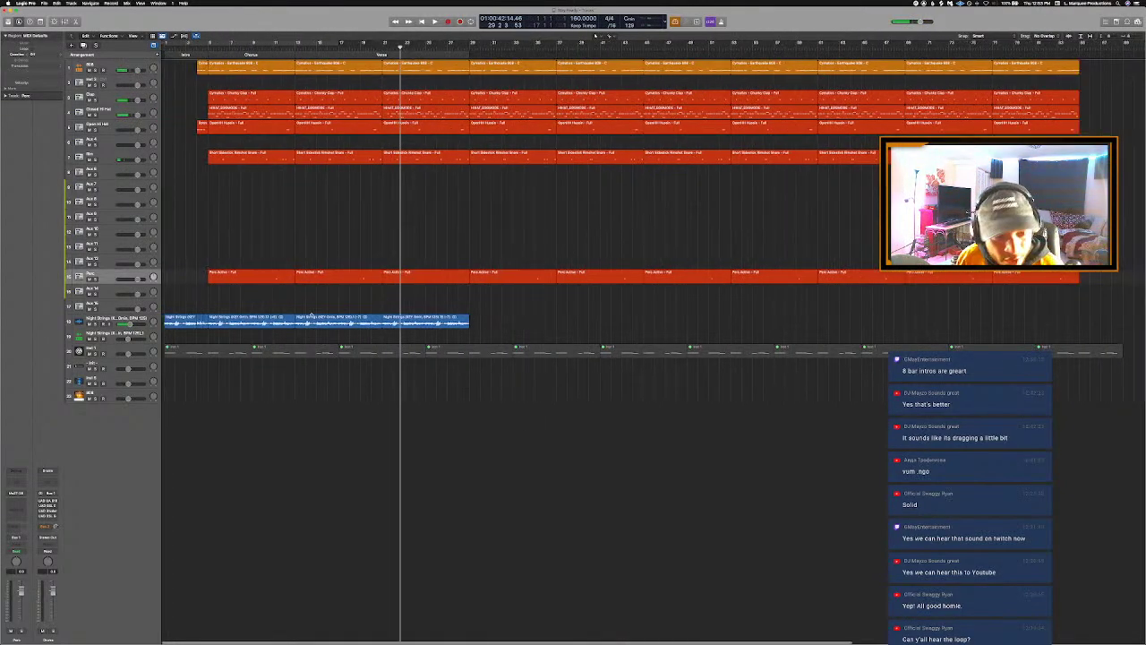
key(super+Left)
Step: Copy the Night Strings region at bar 5 to bar 29 on the same track and play across the join
click(231, 319)
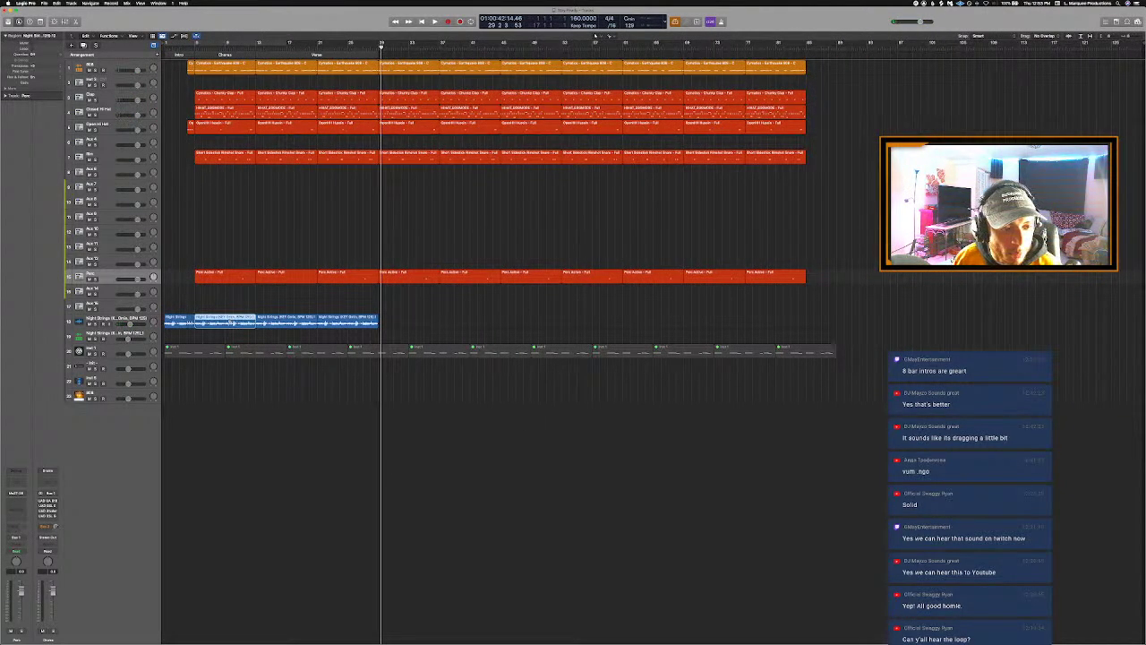
click(132, 318)
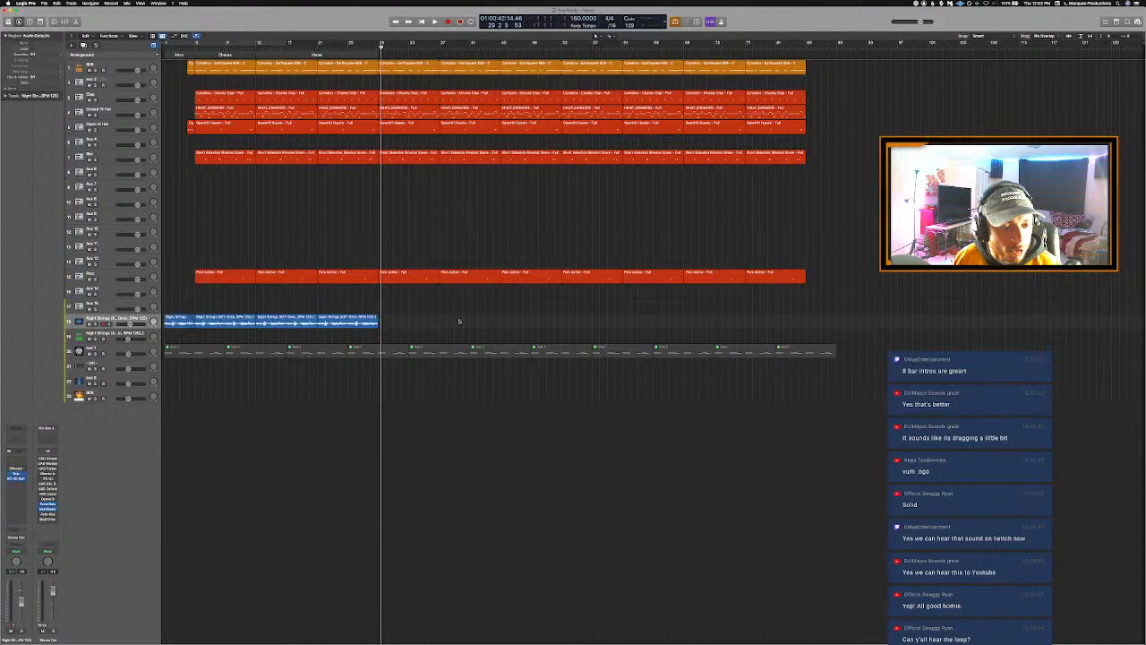
key(space)
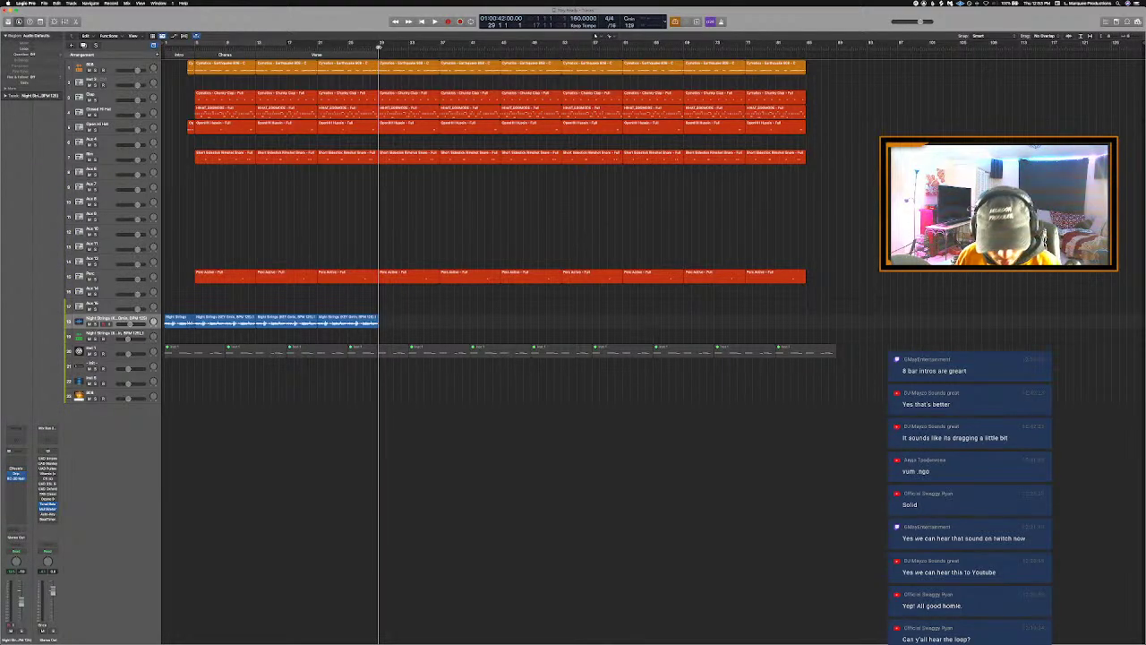
key(r)
key(space)
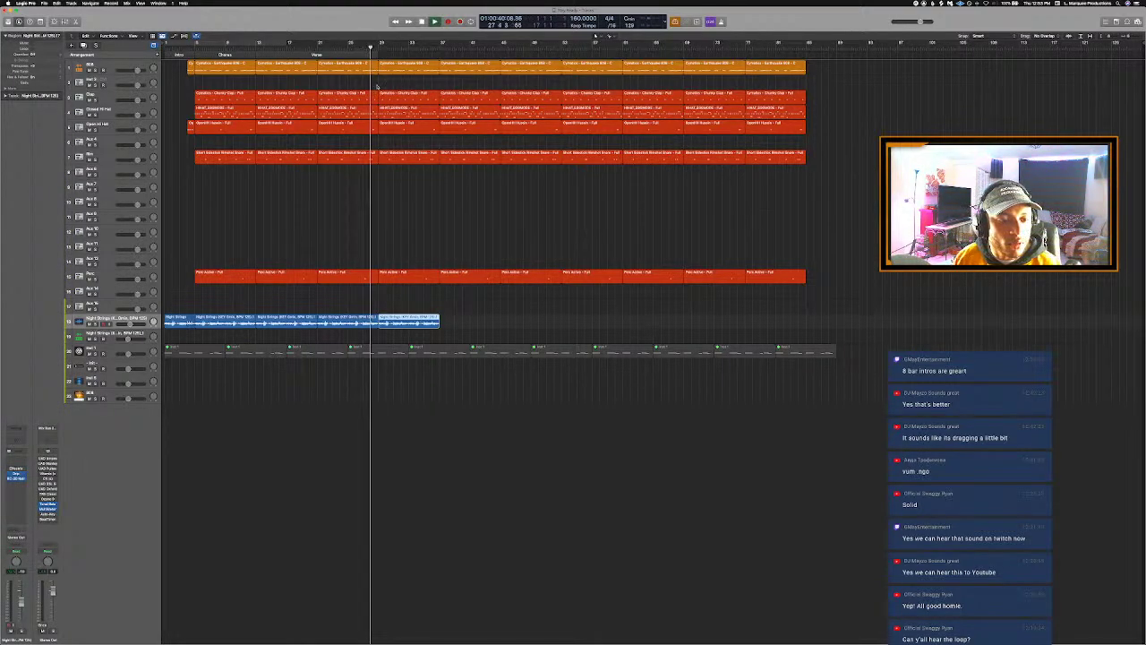
scroll(404, 94, up, 3)
key(space)
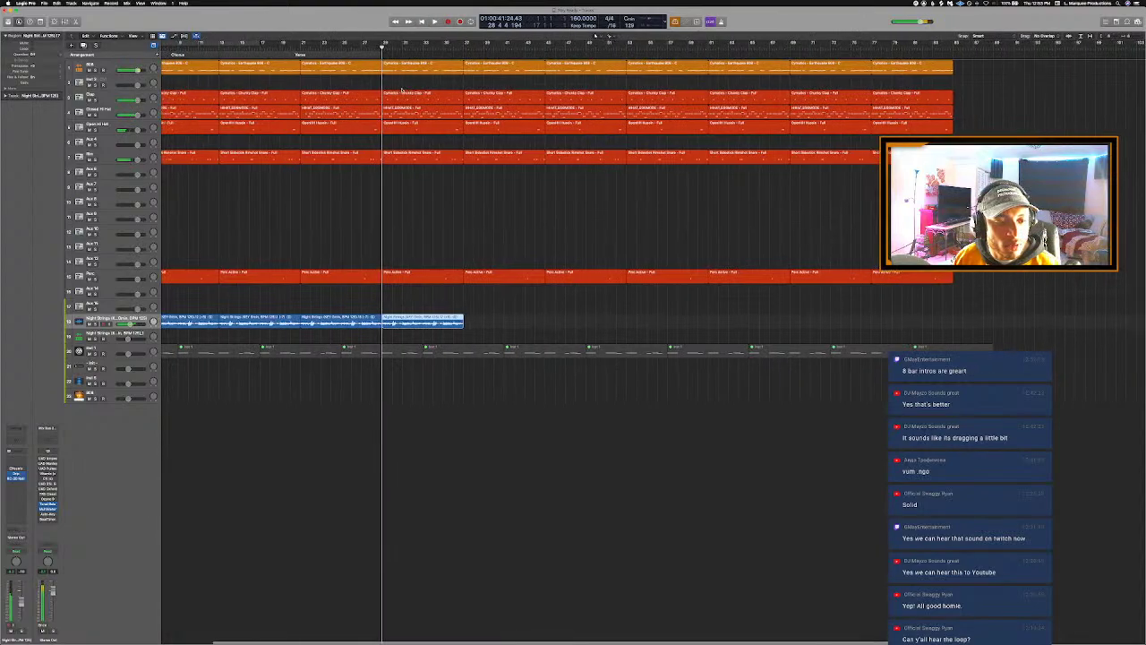
scroll(344, 255, down, 4)
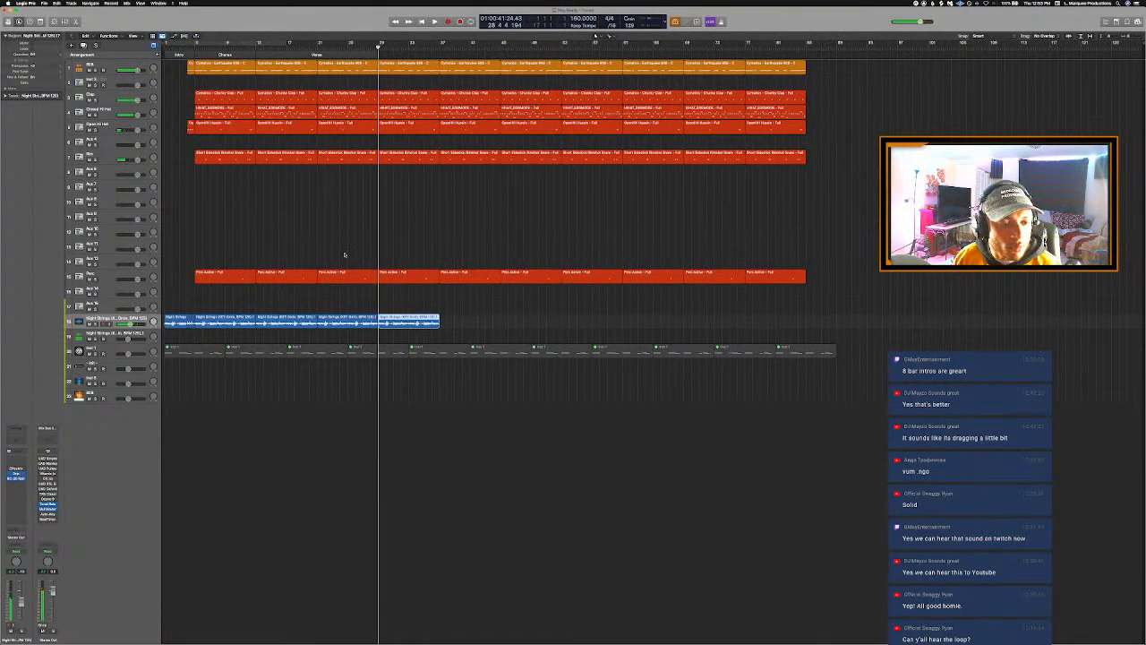
Step: Select all regions on the Inst 1 track, move them together to start at bar 5, and play from there
click(108, 351)
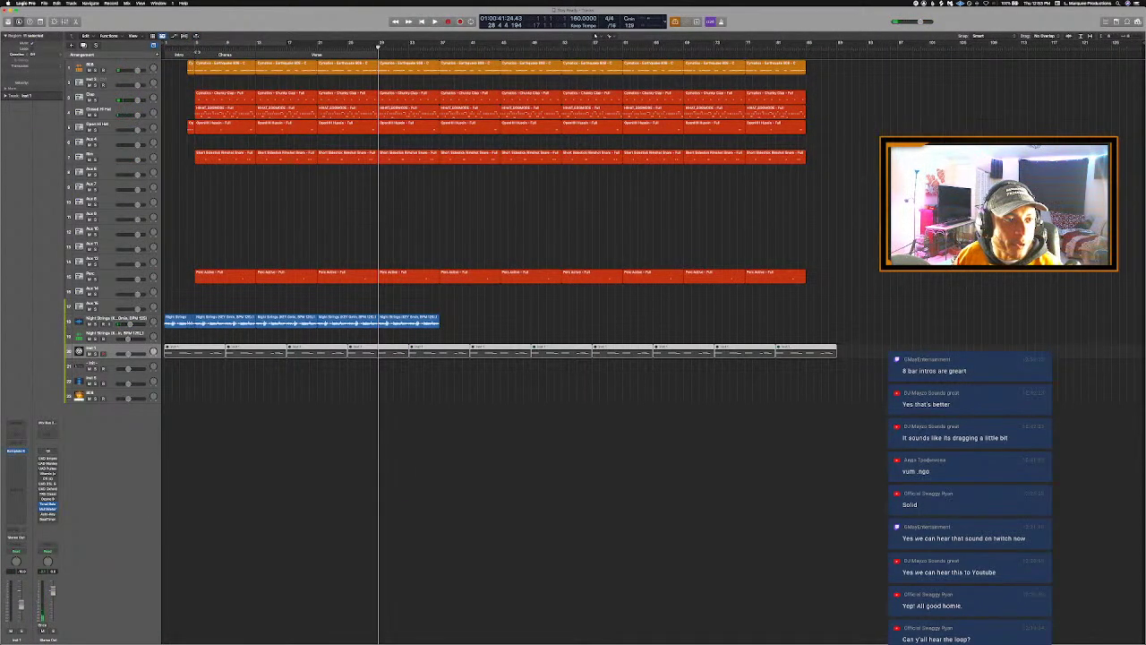
key(Return)
right_click(205, 348)
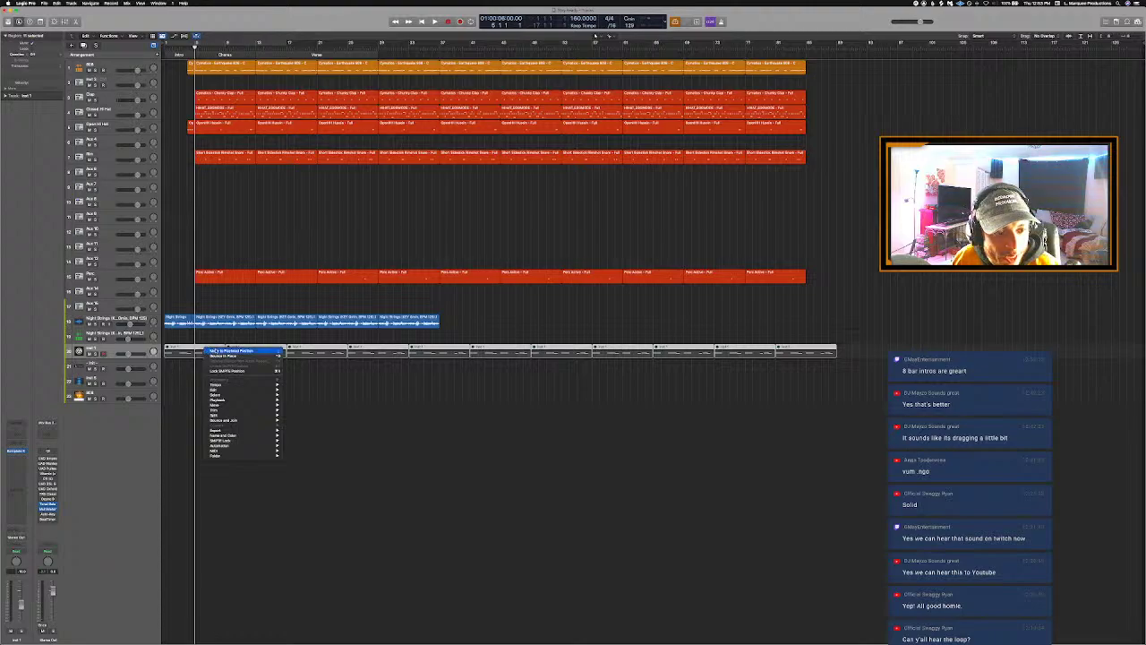
click(312, 356)
key(semicolon)
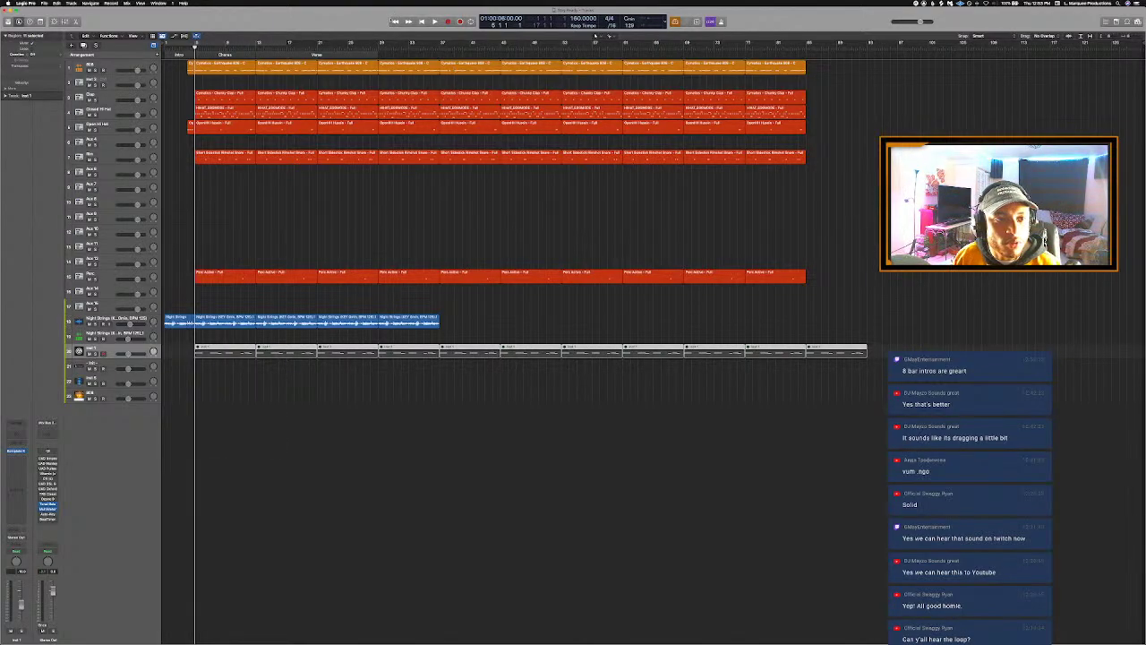
key(space)
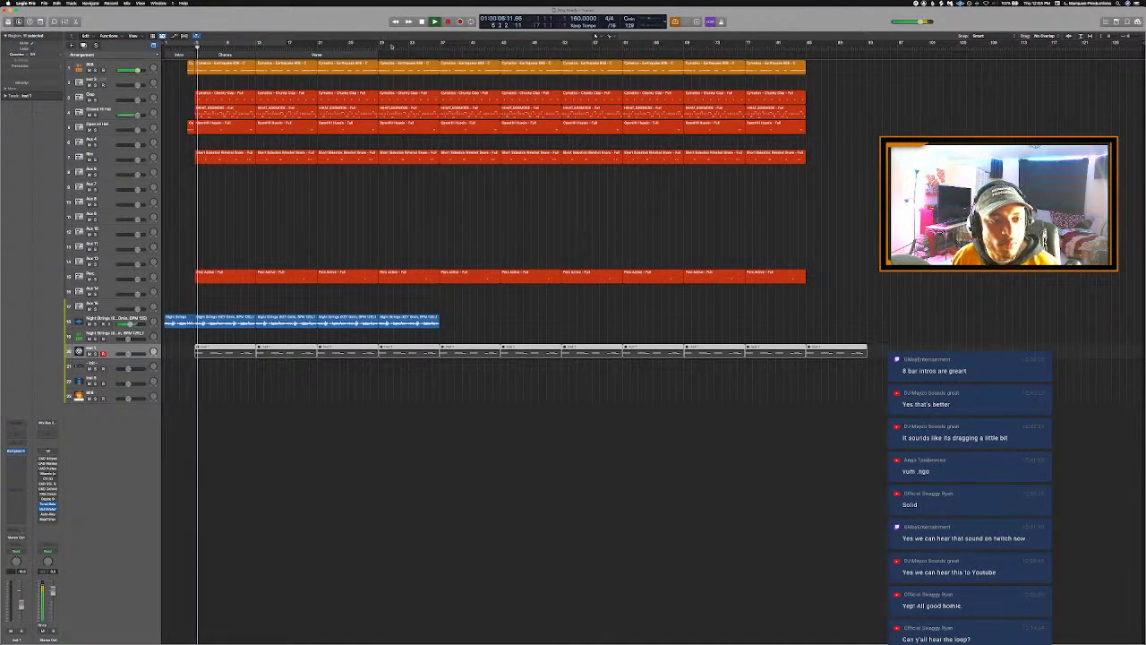
Step: Play the transition into bar 29 and split the Night Strings region there at beat 2
click(372, 43)
key(space)
key(super+Right)
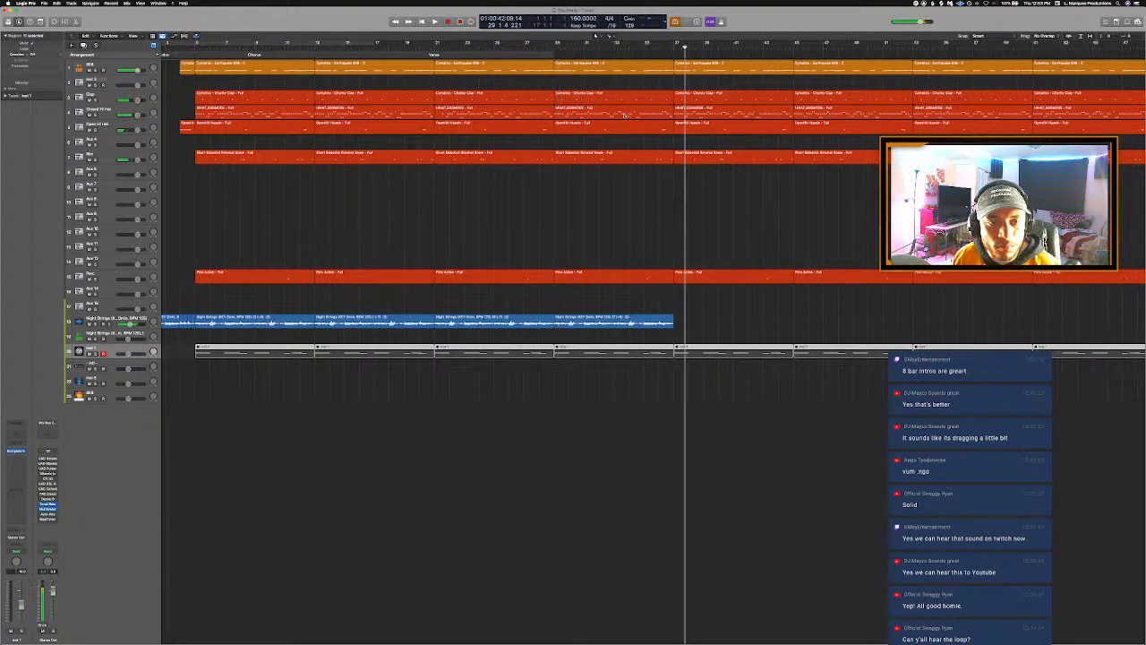
key(super+Right)
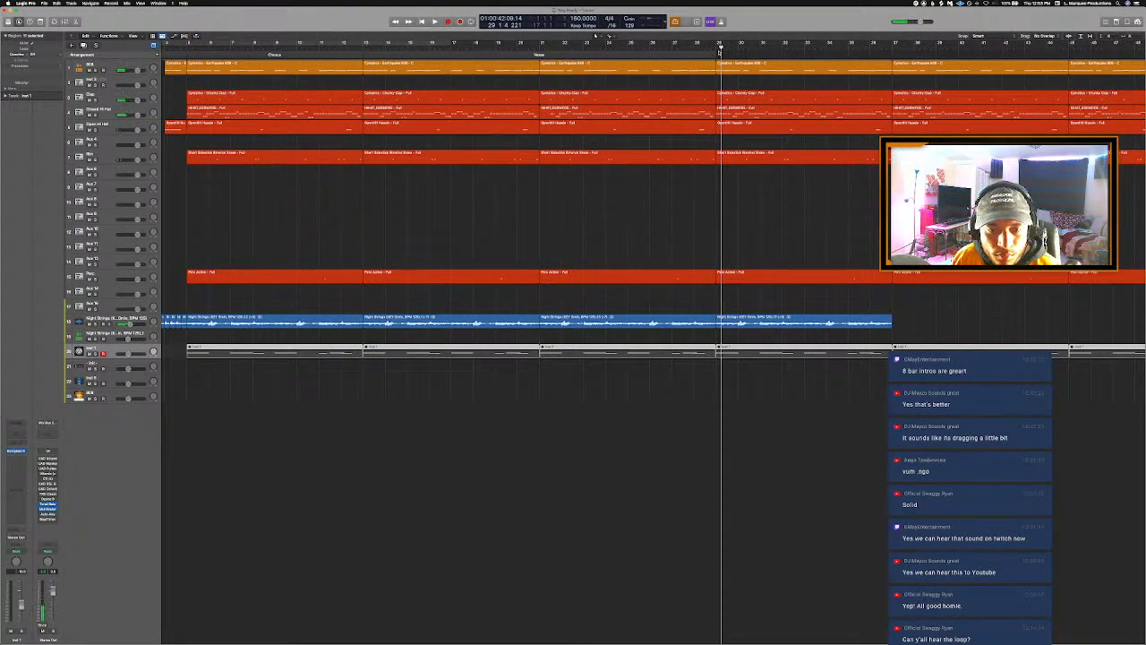
click(715, 49)
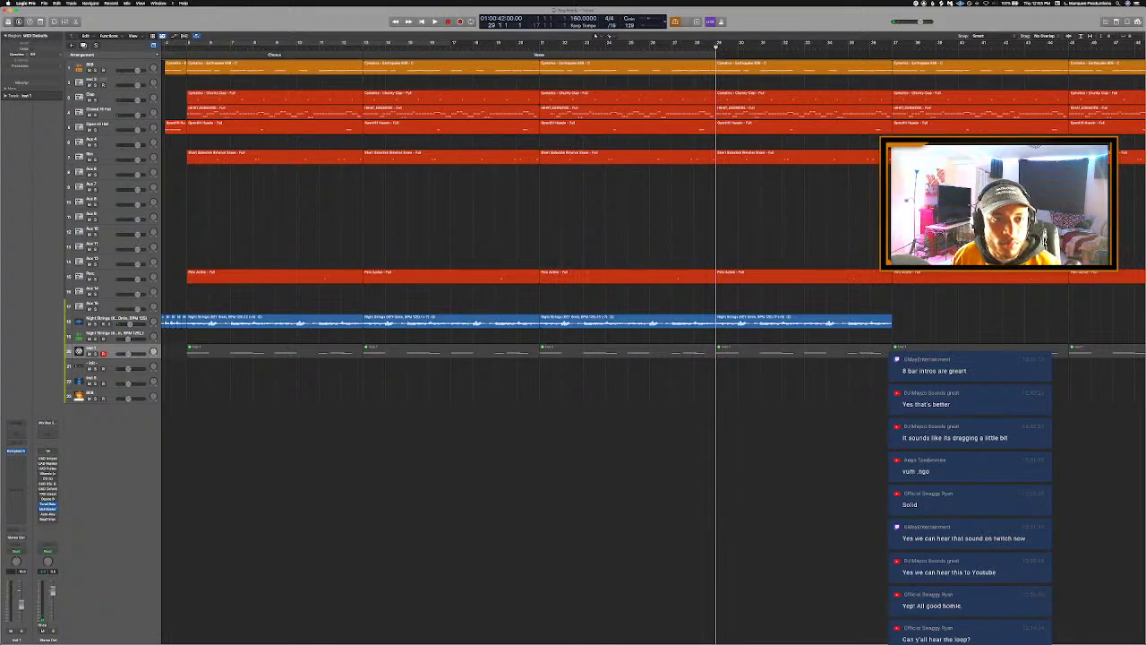
key(space)
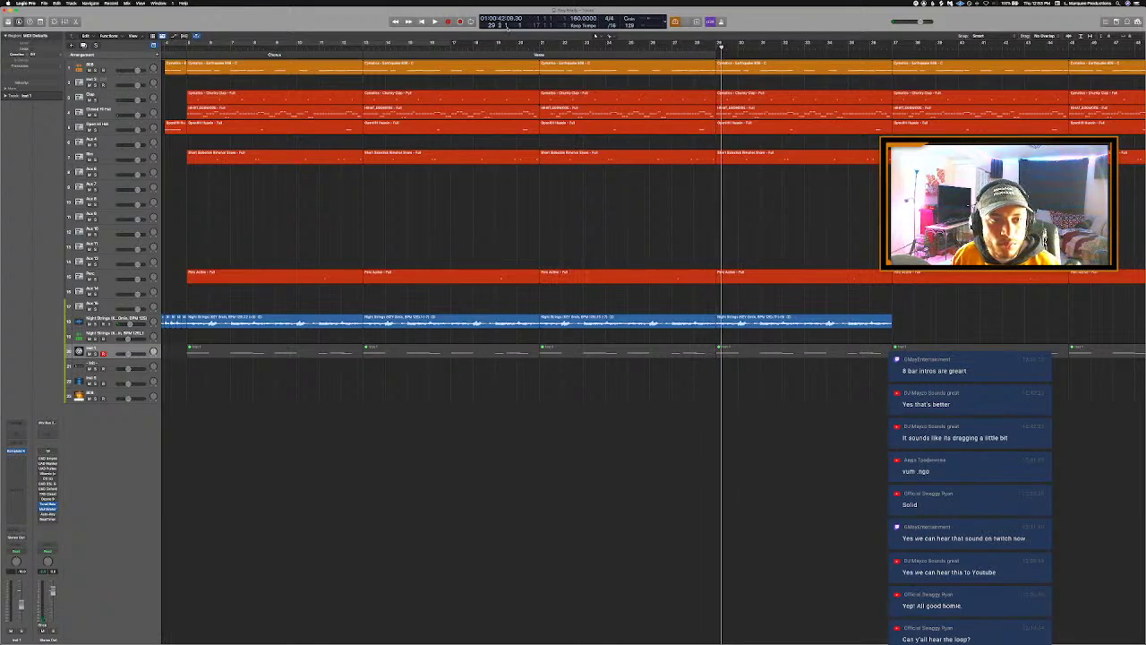
click(721, 326)
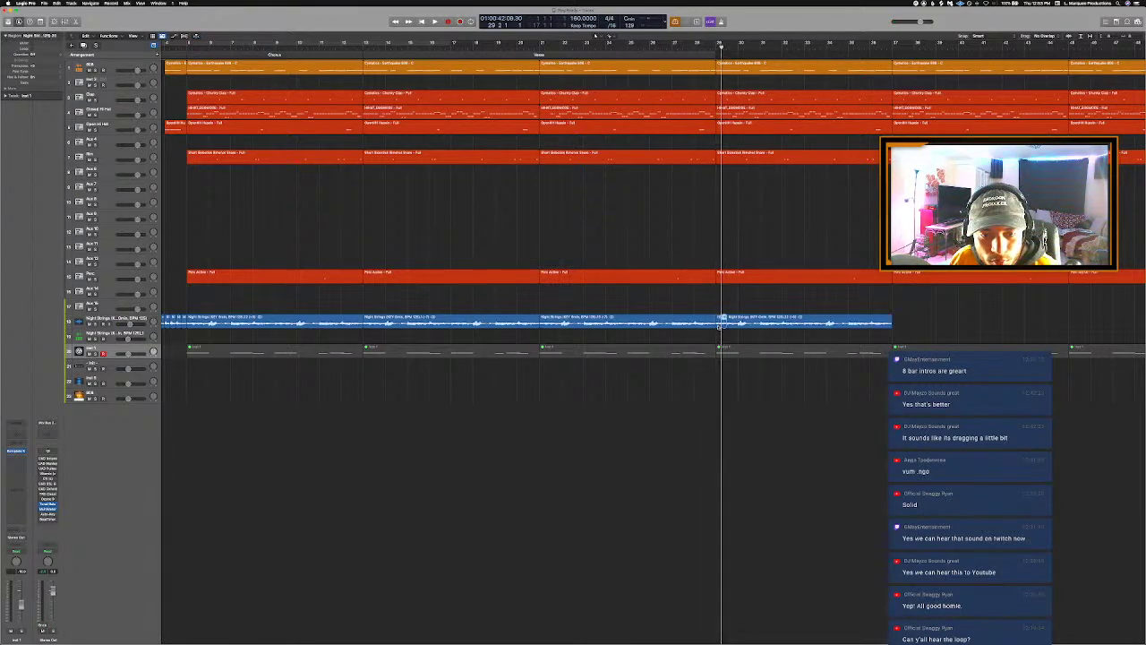
key(space)
Step: Open the 808 region at bar 29 for note editing and play the transition from bar 27 into bar 29
double_click(721, 68)
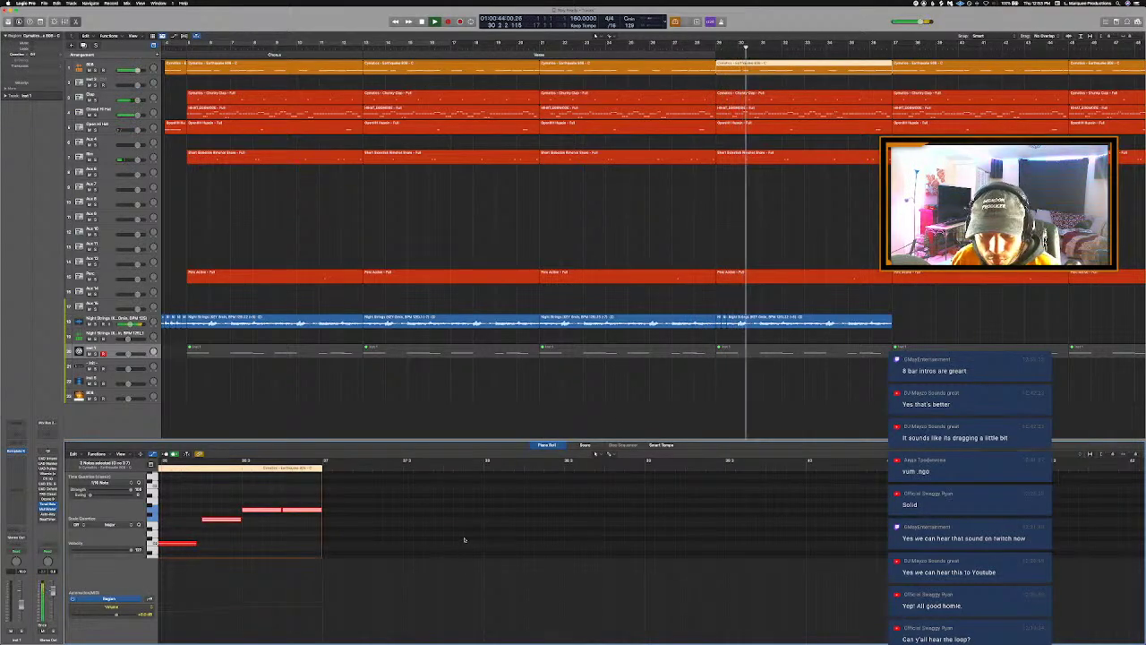
scroll(466, 537, left, 5)
scroll(466, 535, left, 1)
key(super+Left)
key(super+Left)
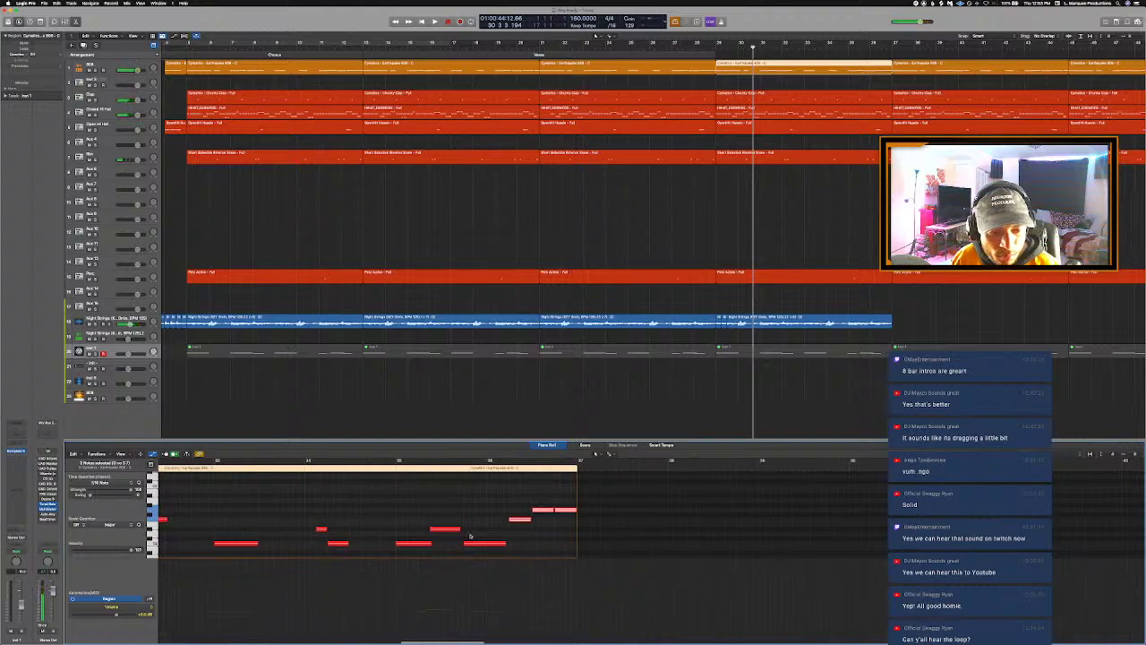
scroll(467, 536, left, 8)
click(383, 466)
key(space)
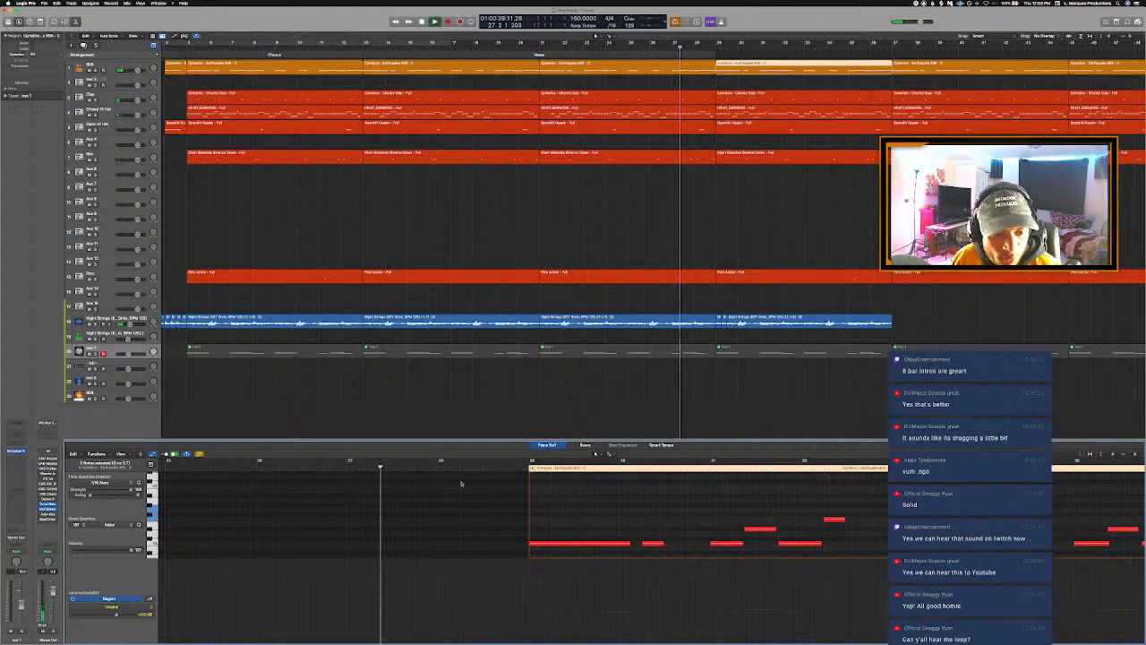
scroll(693, 535, down, 2)
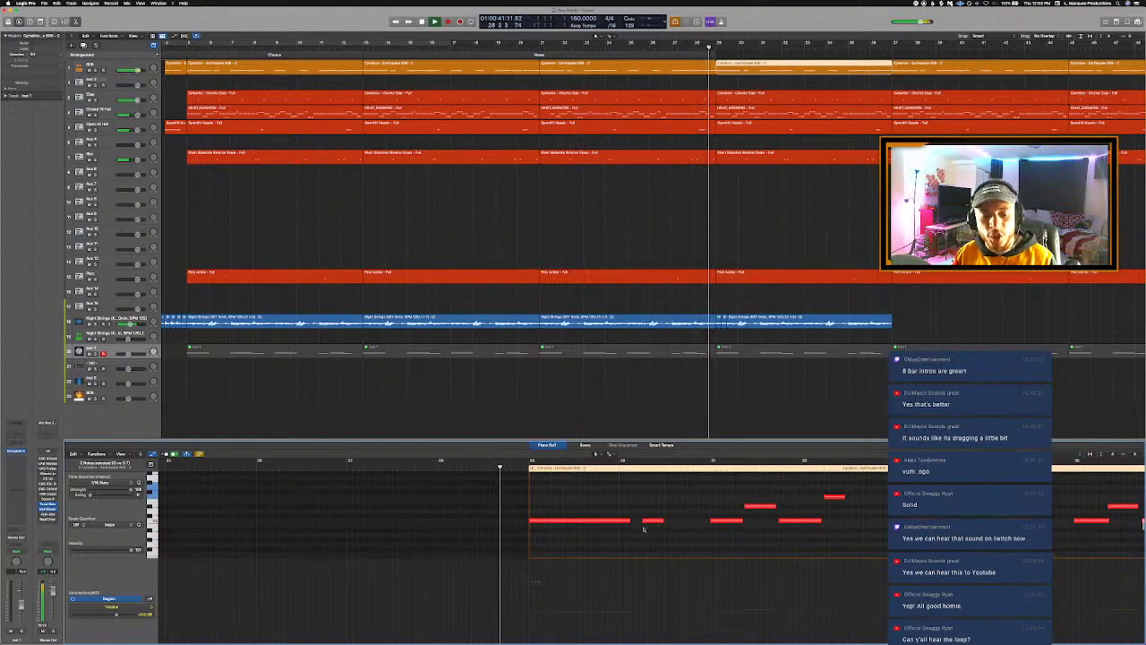
key(space)
Step: Retrigger the opening 808 note at bar 29 beat 2, stretch the new note to about bar 30, and play it back
key(super+Right)
key(super+Right)
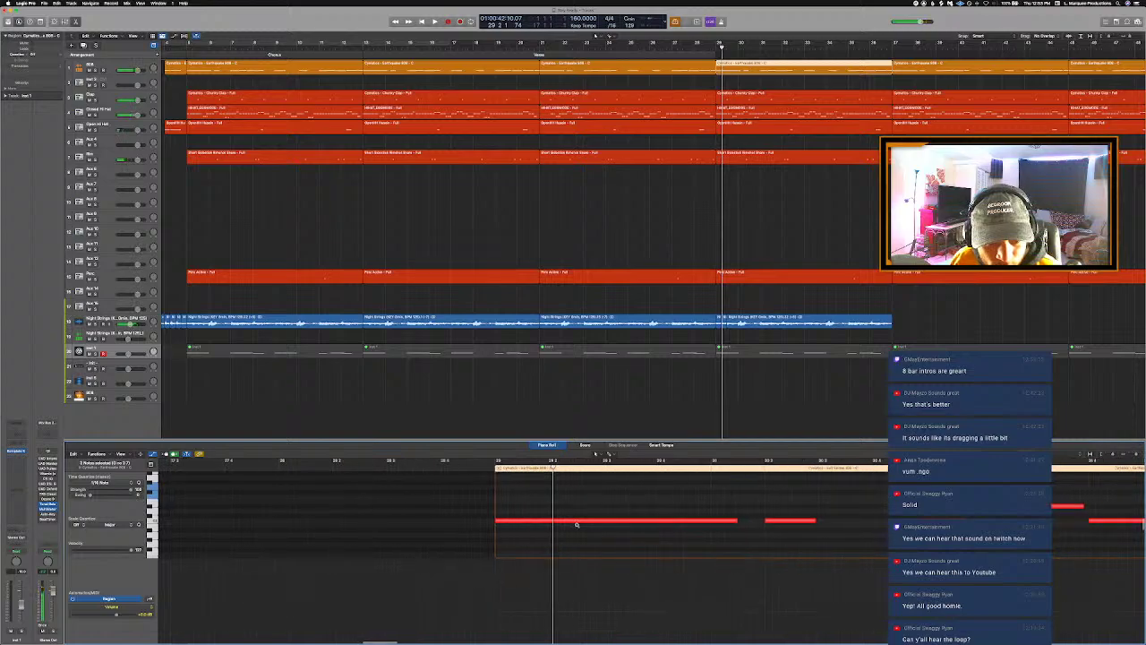
click(553, 531)
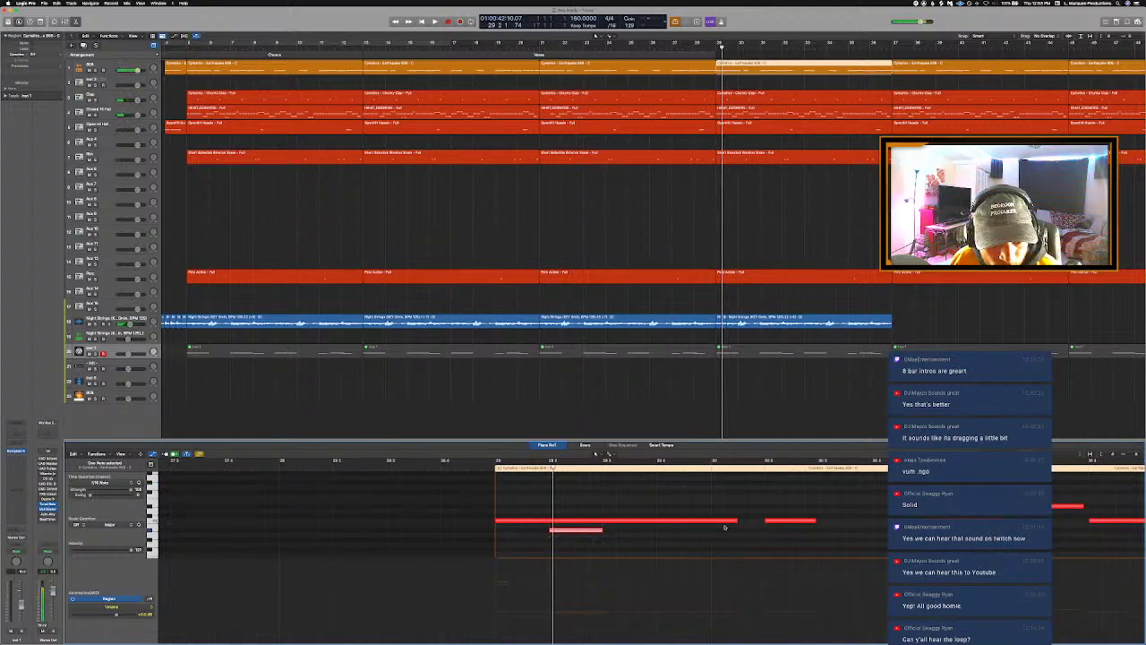
drag(629, 527, 710, 520)
click(400, 462)
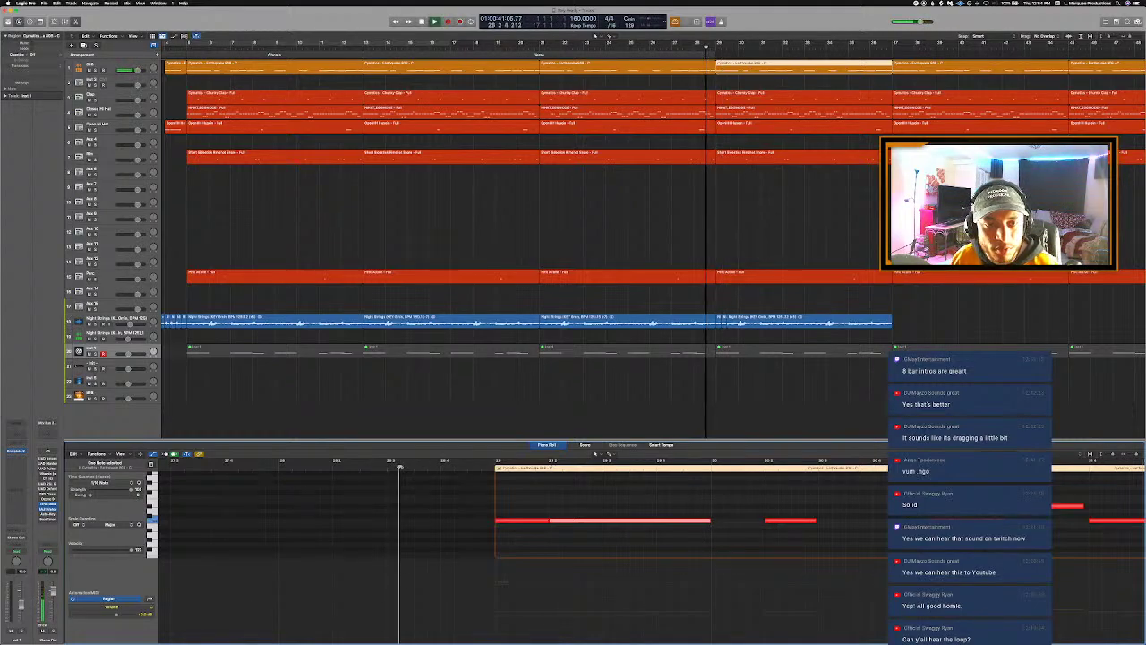
key(space)
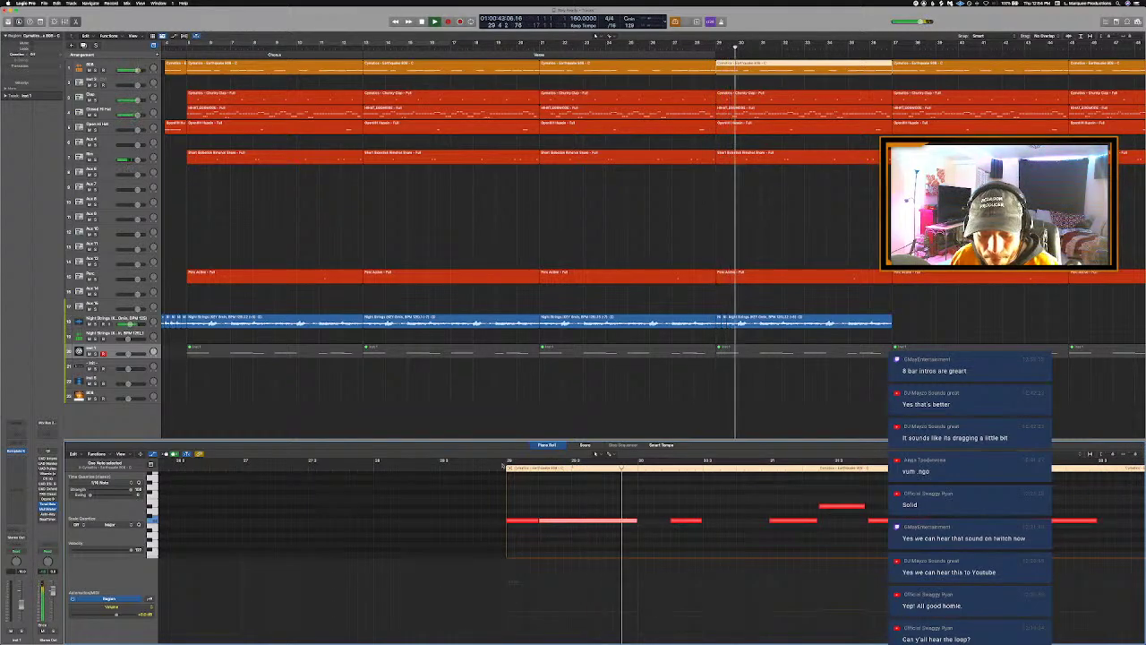
key(p)
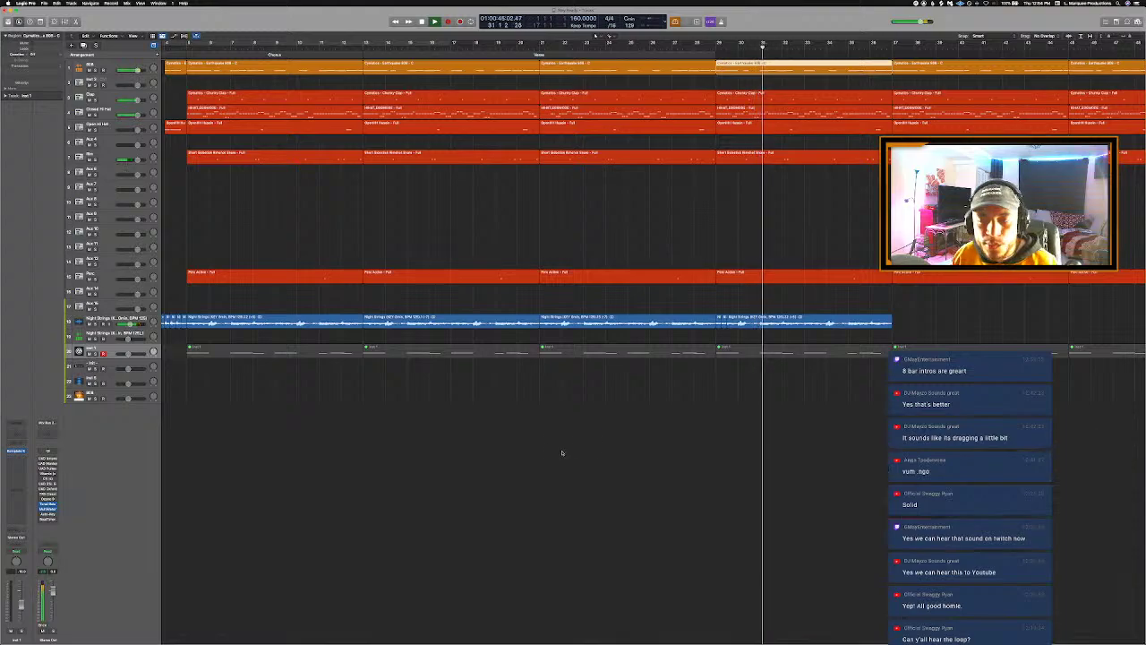
Step: Mute the 808 note at bar 33 in the bar 29 region and listen to the passage
scroll(576, 440, down, 3)
scroll(670, 241, down, 1)
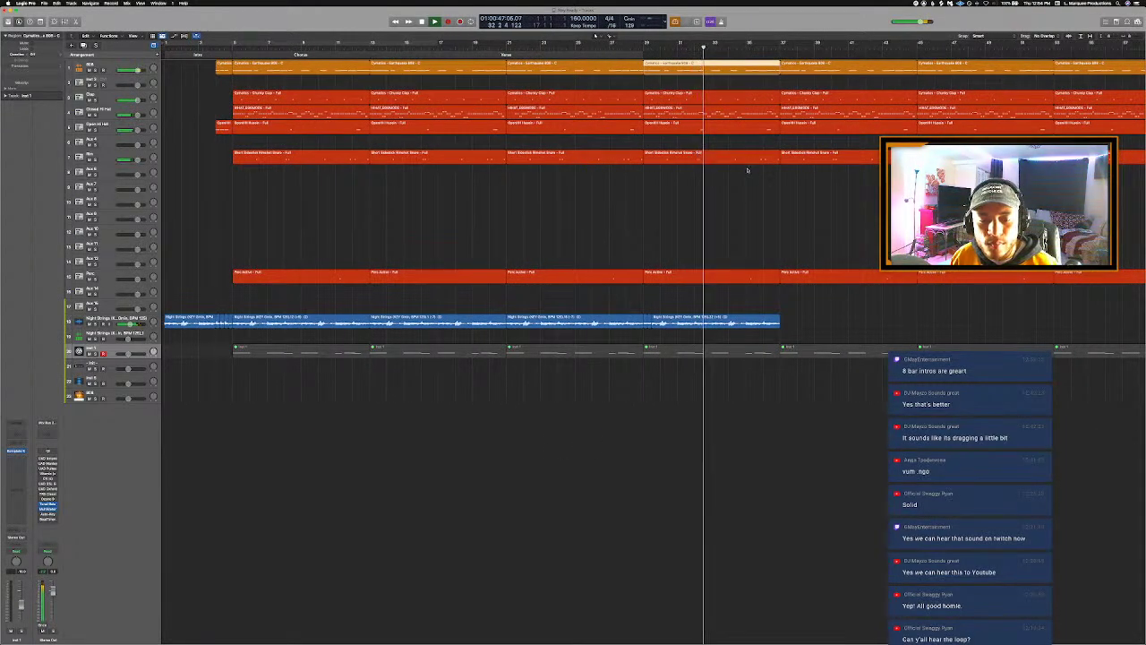
double_click(721, 67)
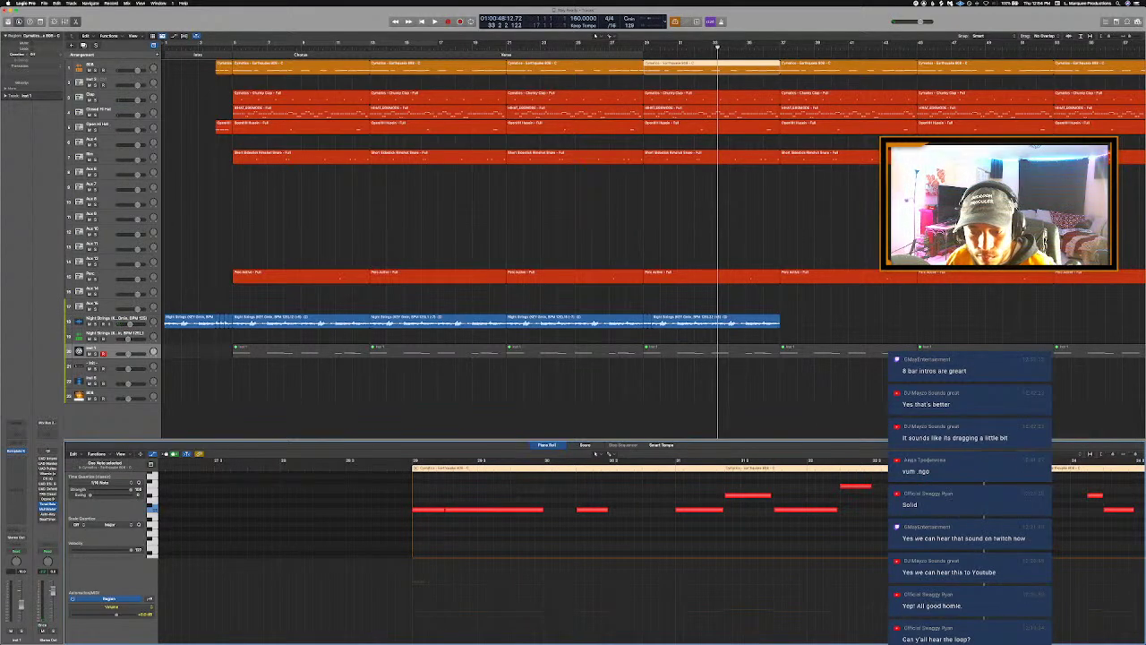
click(779, 466)
key(space)
scroll(785, 468, right, 1)
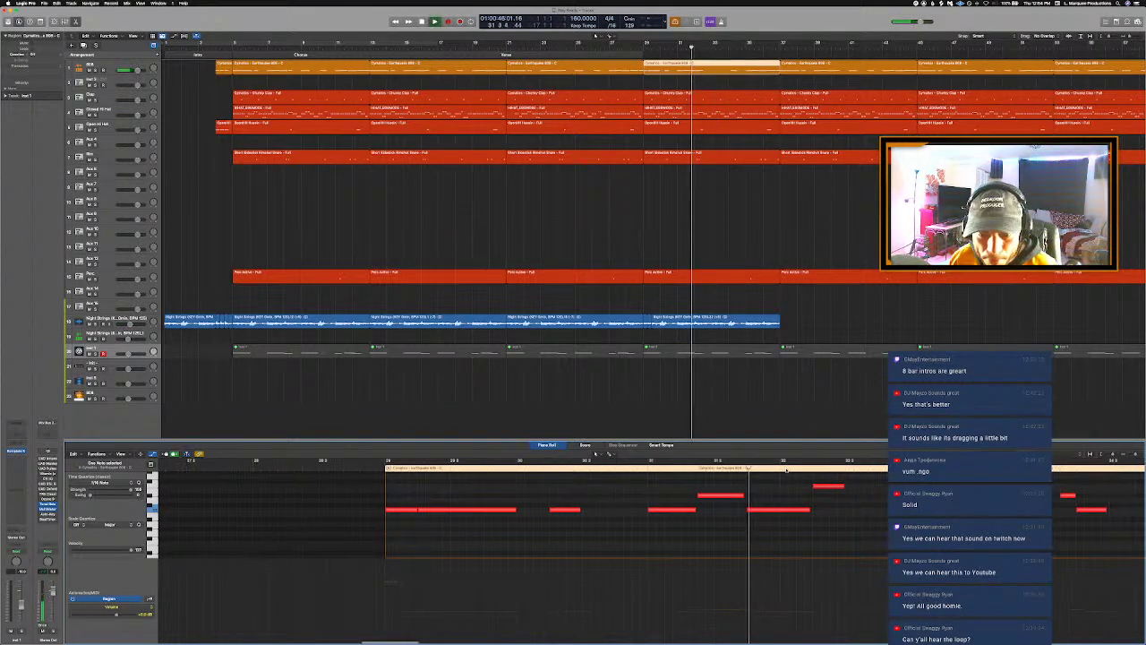
scroll(787, 469, down, 2)
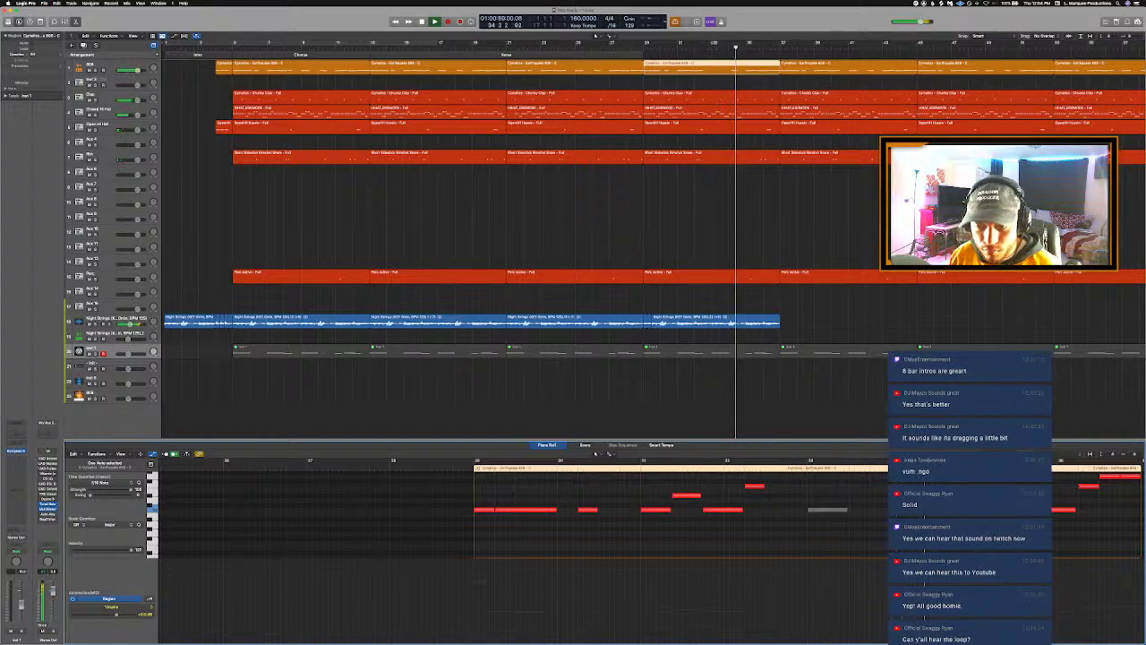
key(space)
Step: Loop bars 33 to 36 and mute the hi-hat notes starting at bar 33 in the bar 29 hi-hat region
drag(714, 43, 762, 43)
key(space)
click(752, 108)
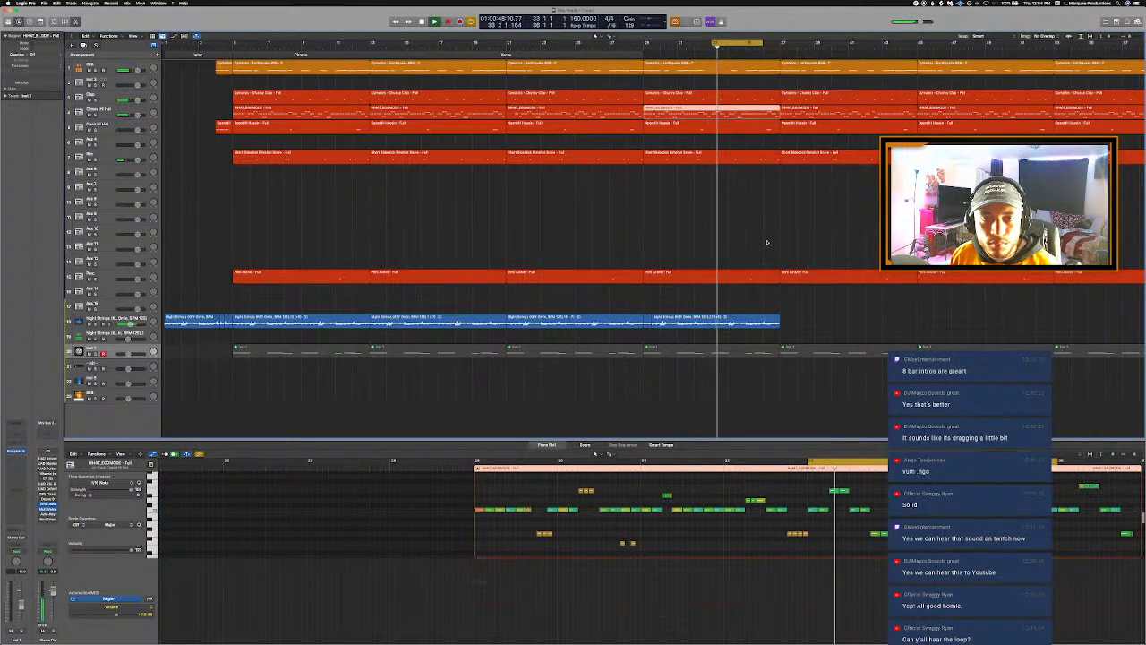
drag(811, 488, 888, 544)
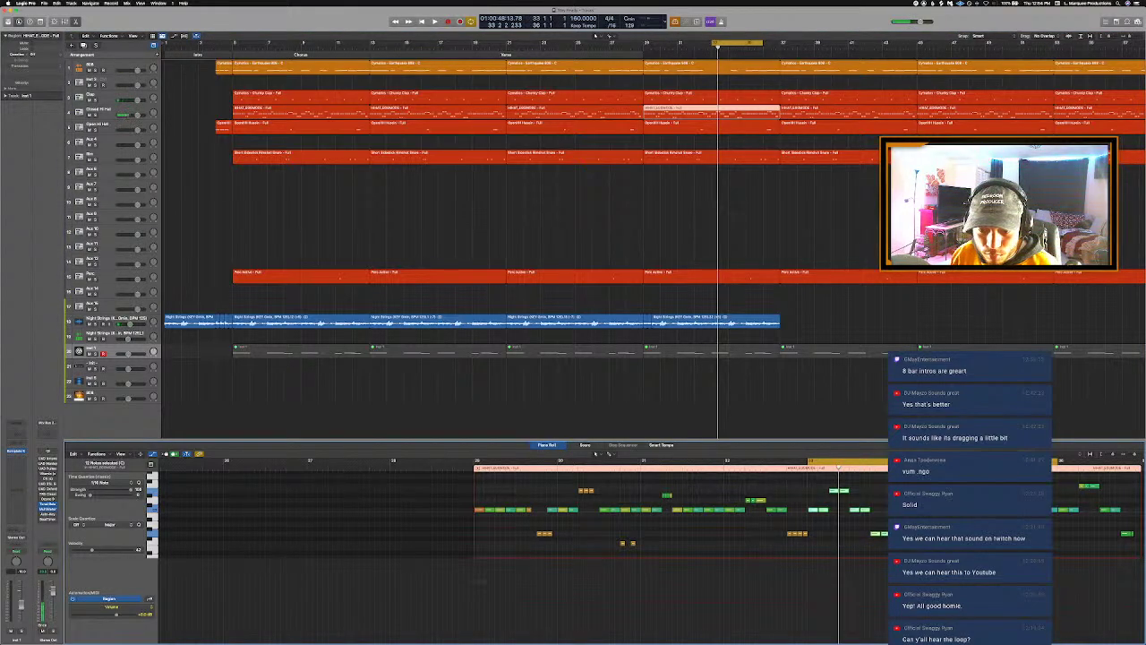
key(ctrl+m)
key(space)
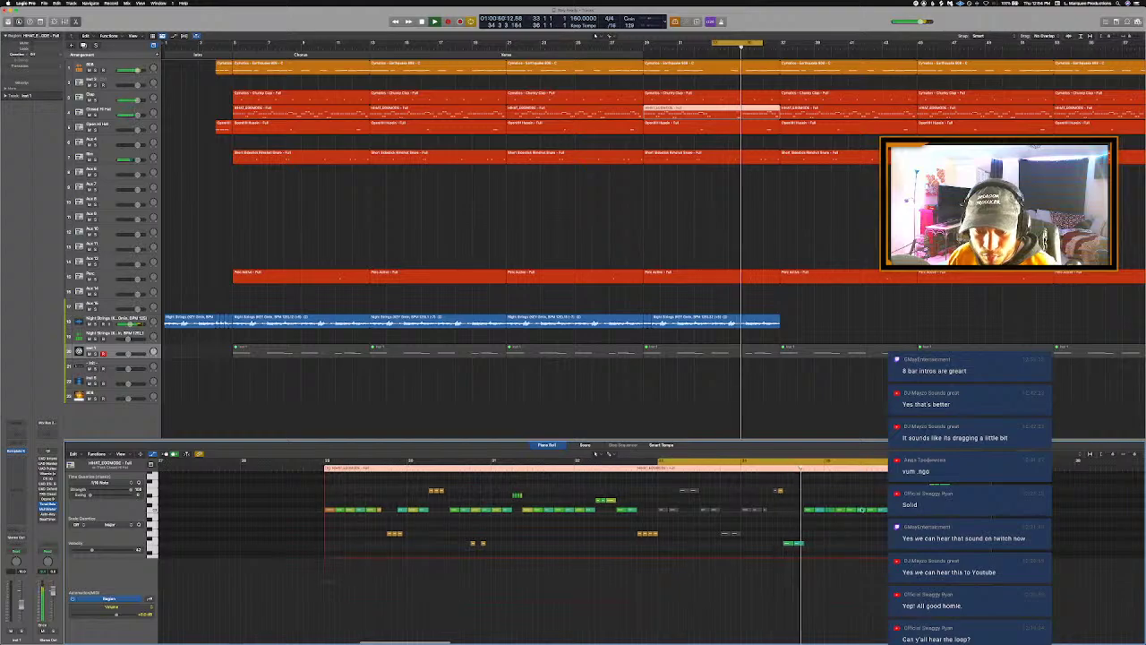
Step: Mute the remaining hi-hat notes in the second half of bar 34 and close the note editor
drag(795, 557, 799, 557)
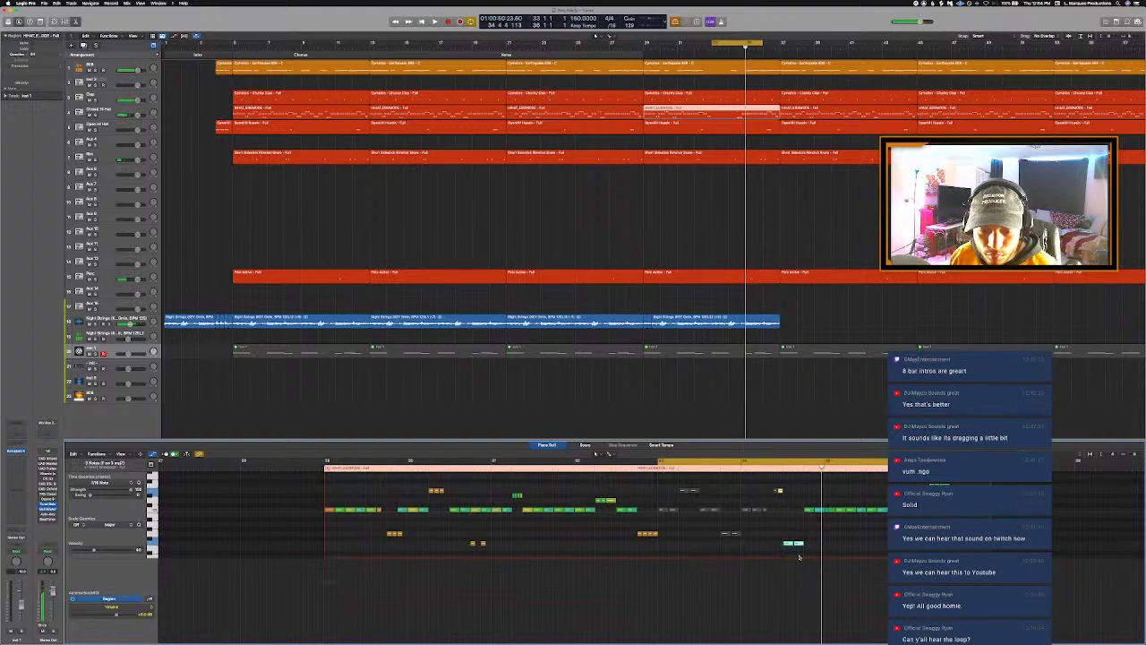
key(ctrl+m)
key(space)
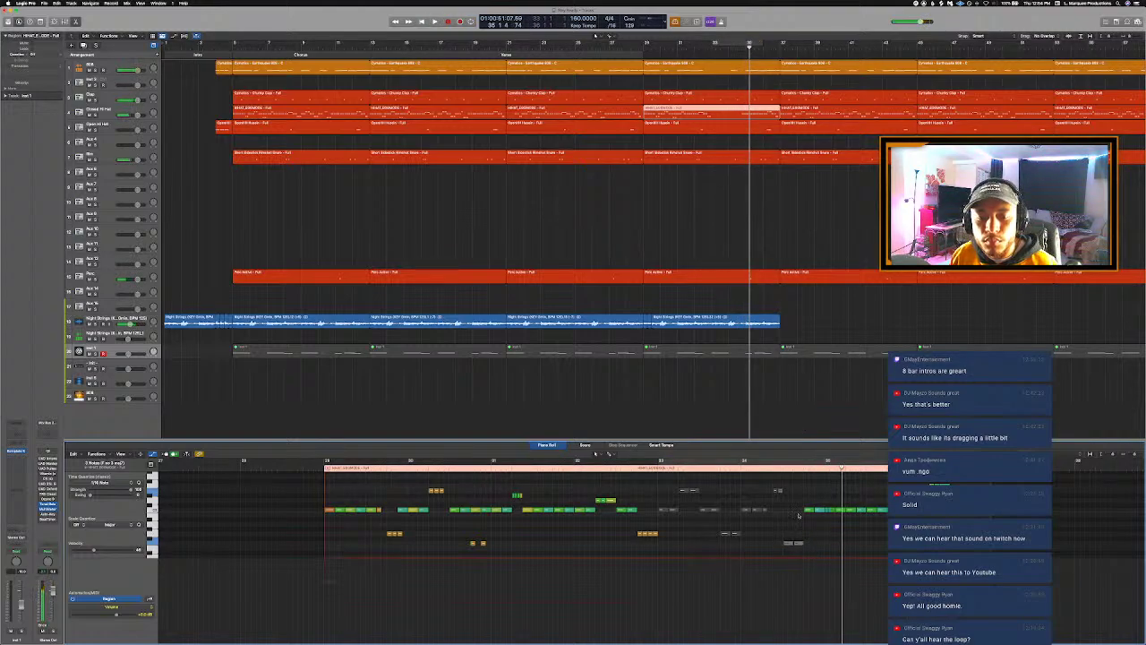
drag(818, 524, 822, 527)
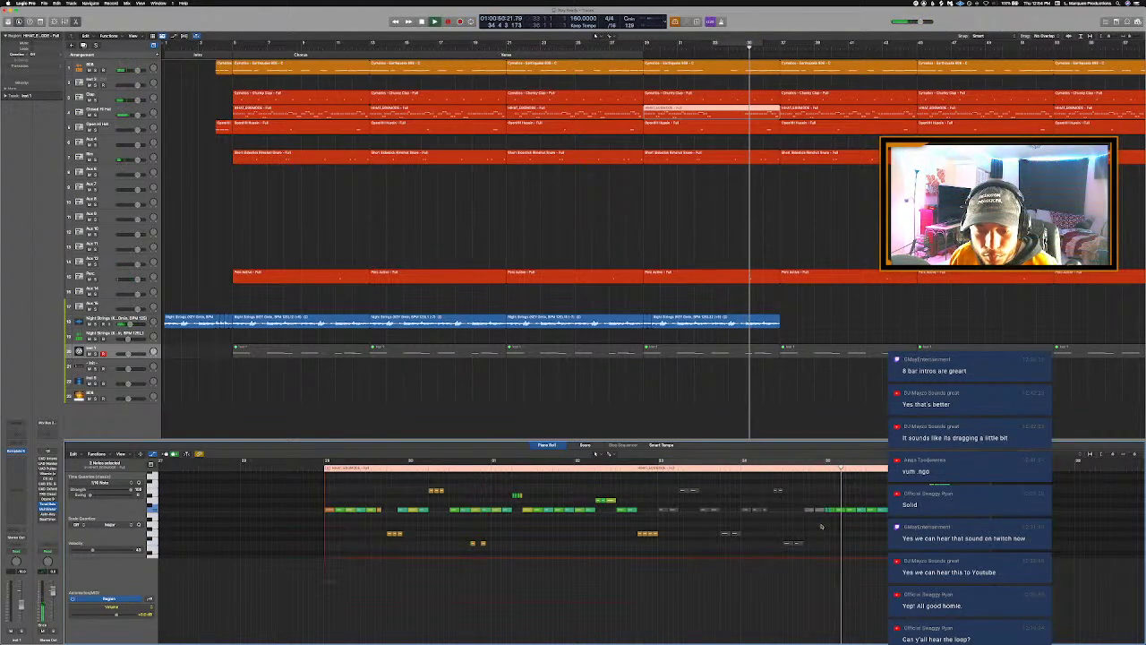
key(p)
Step: Stop playback and mute the 808 and closed hi-hat regions that start at bar 37
key(super+Left)
key(super+Left)
key(super+Left)
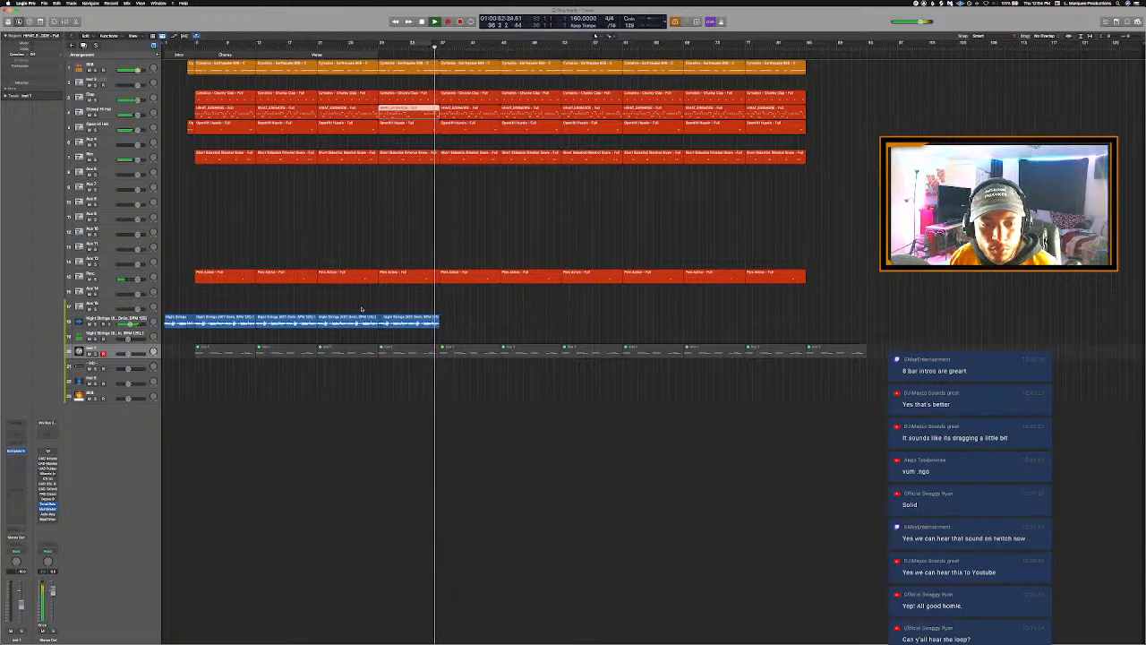
key(space)
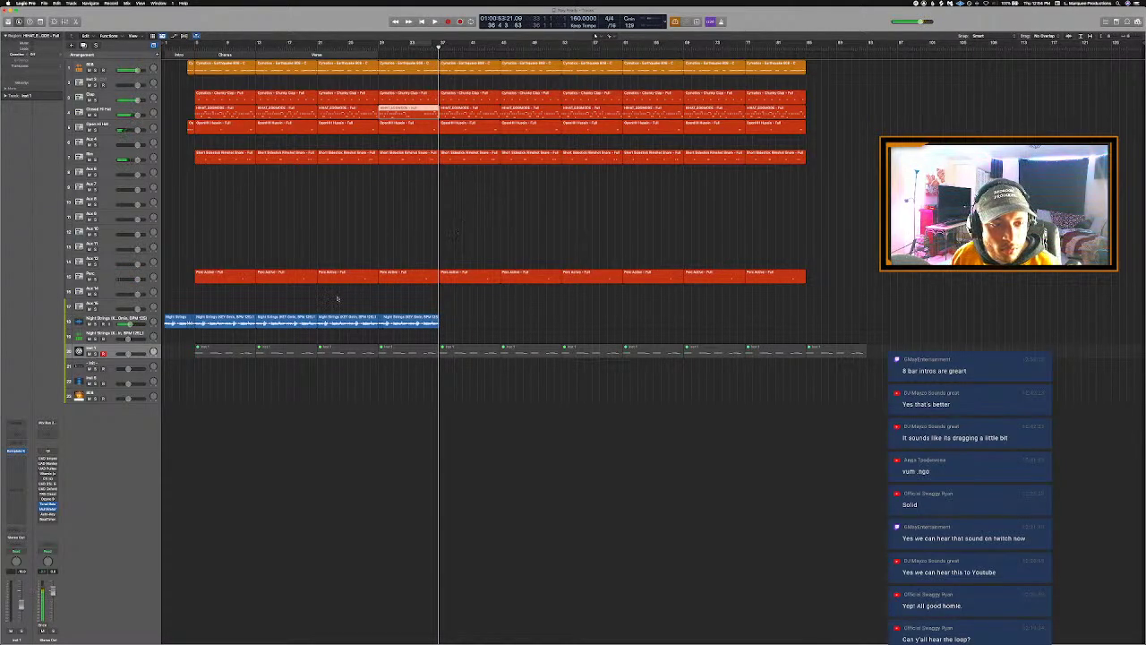
click(484, 68)
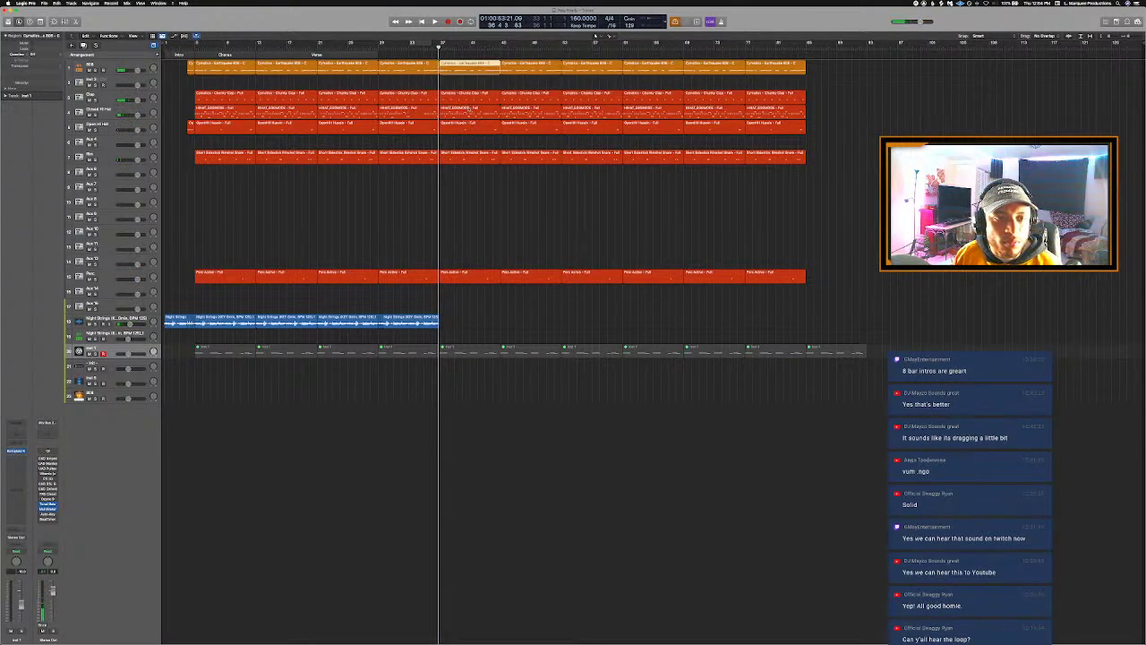
key(ctrl+m)
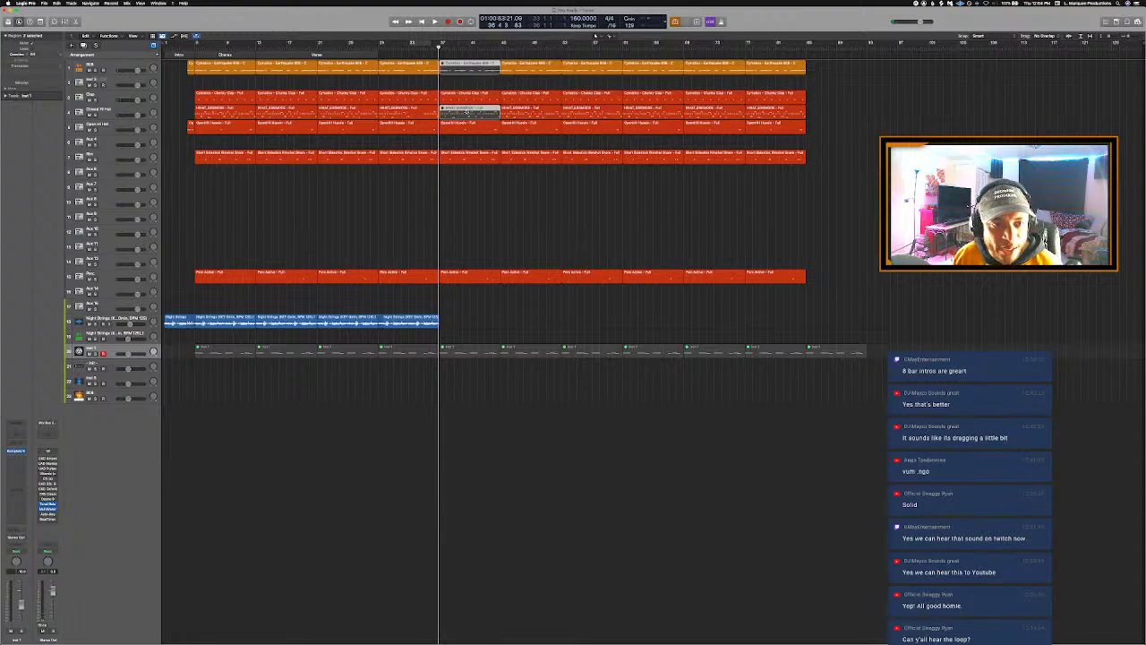
Step: Copy the Night Strings region at bar 13 to bar 37 on the same track and play from there
click(287, 319)
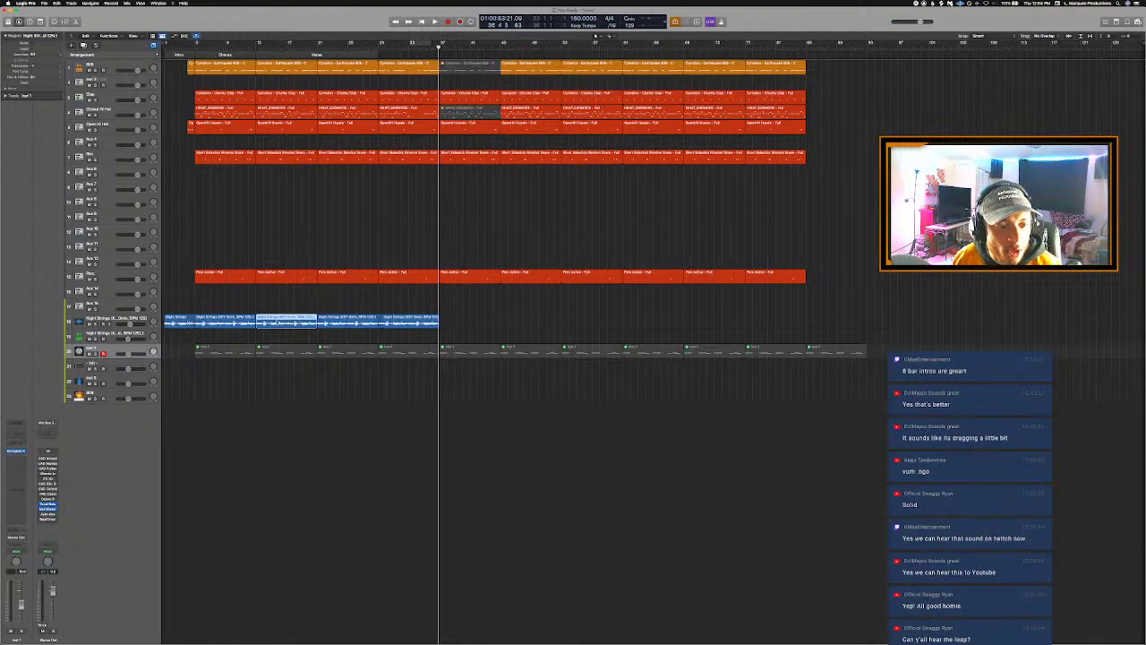
drag(282, 320, 462, 329)
key(space)
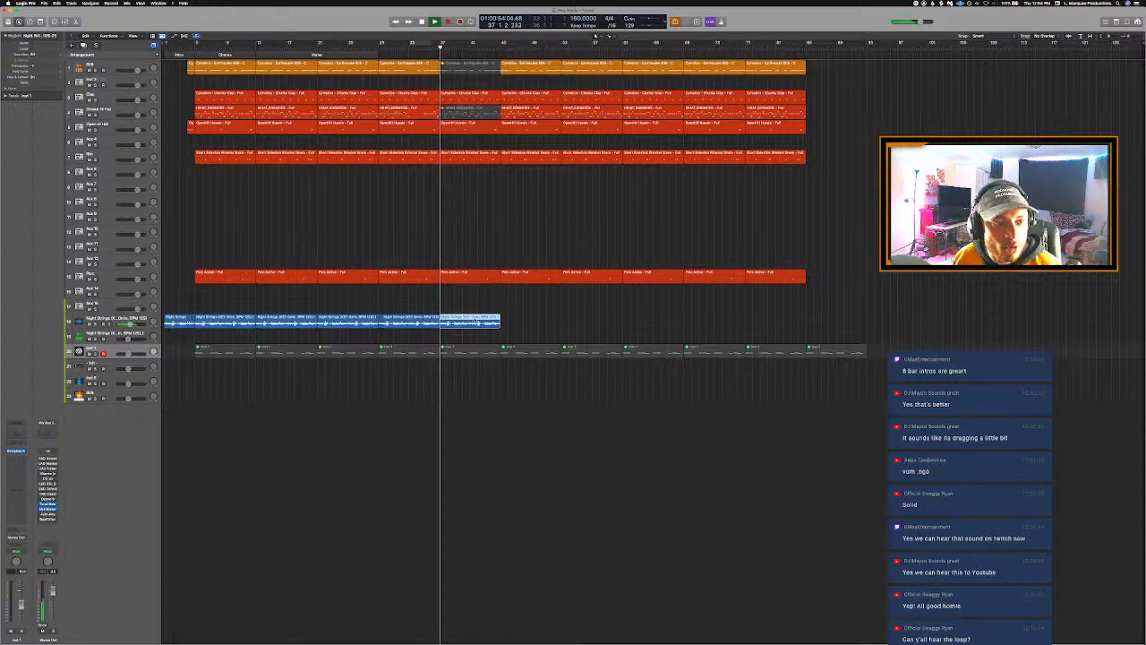
key(super+Right)
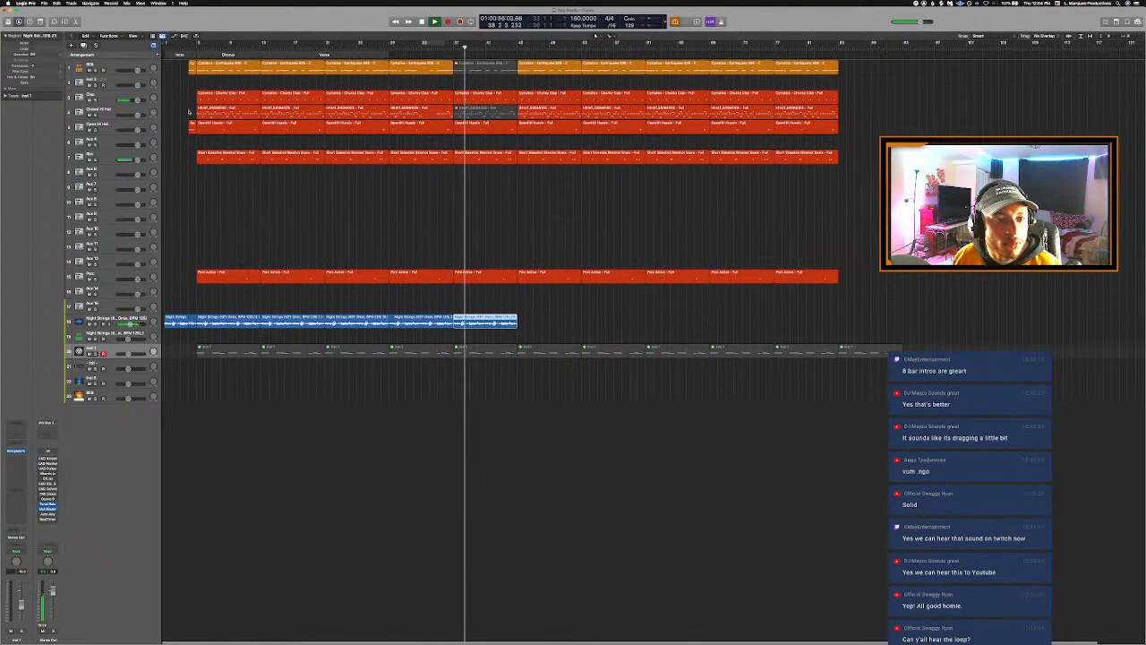
Step: Copy the short 808 and open hi-hat pickup regions at bar 4 to bar 28, just before bar 29
drag(181, 78, 190, 147)
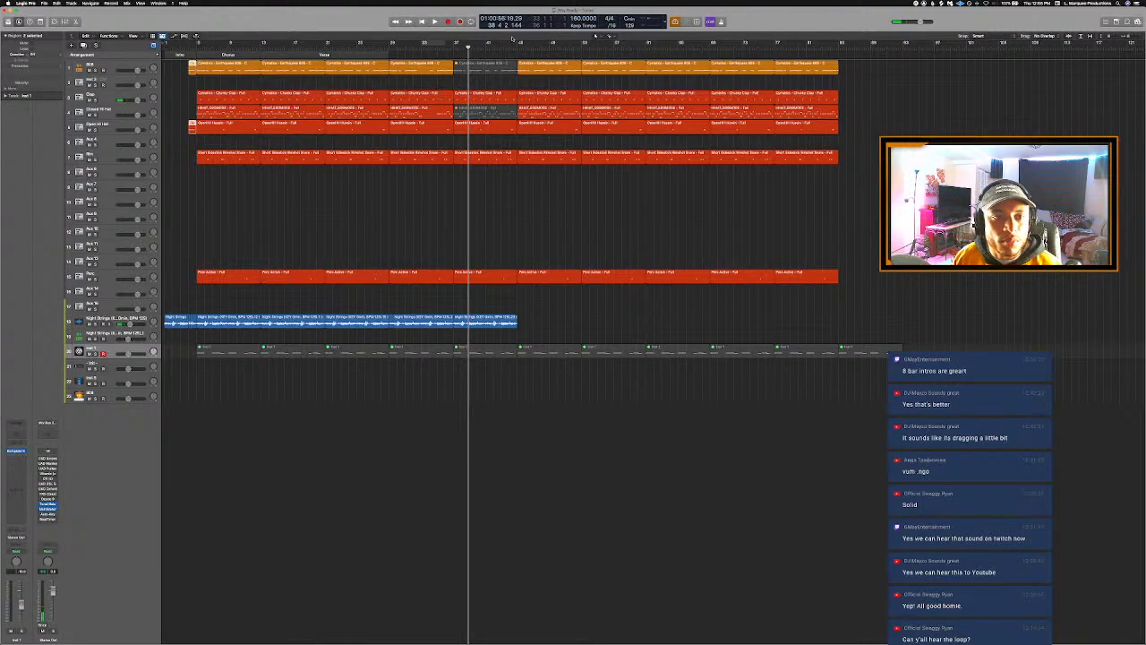
key(Return)
key(super+Right)
key(super+Right)
key(super+Right)
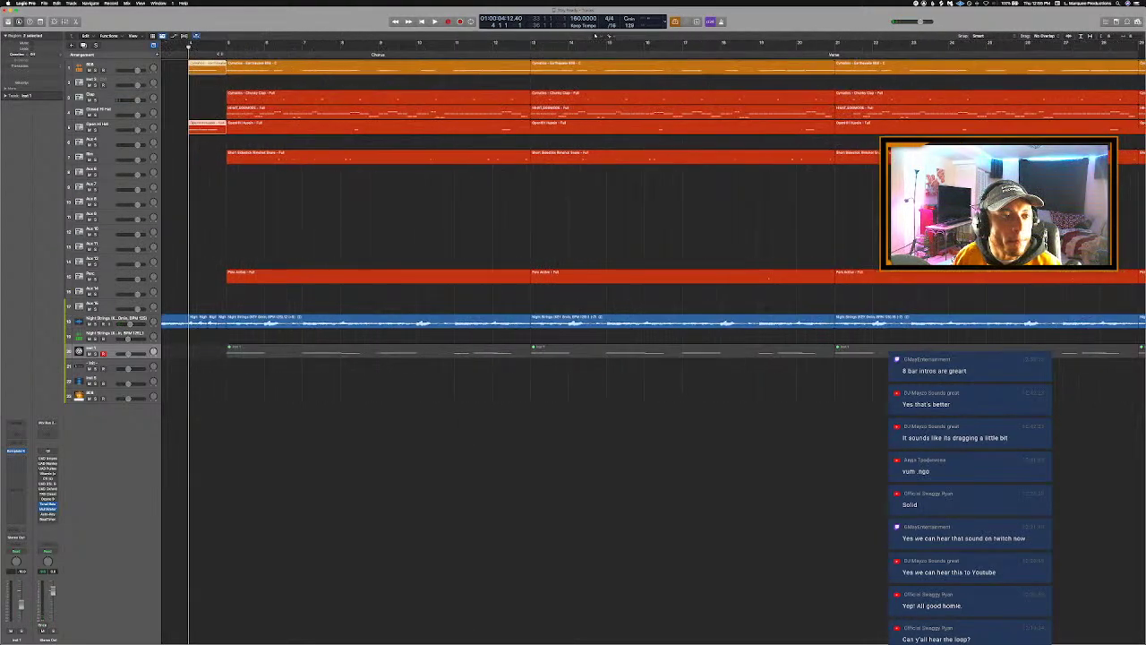
key(super+Left)
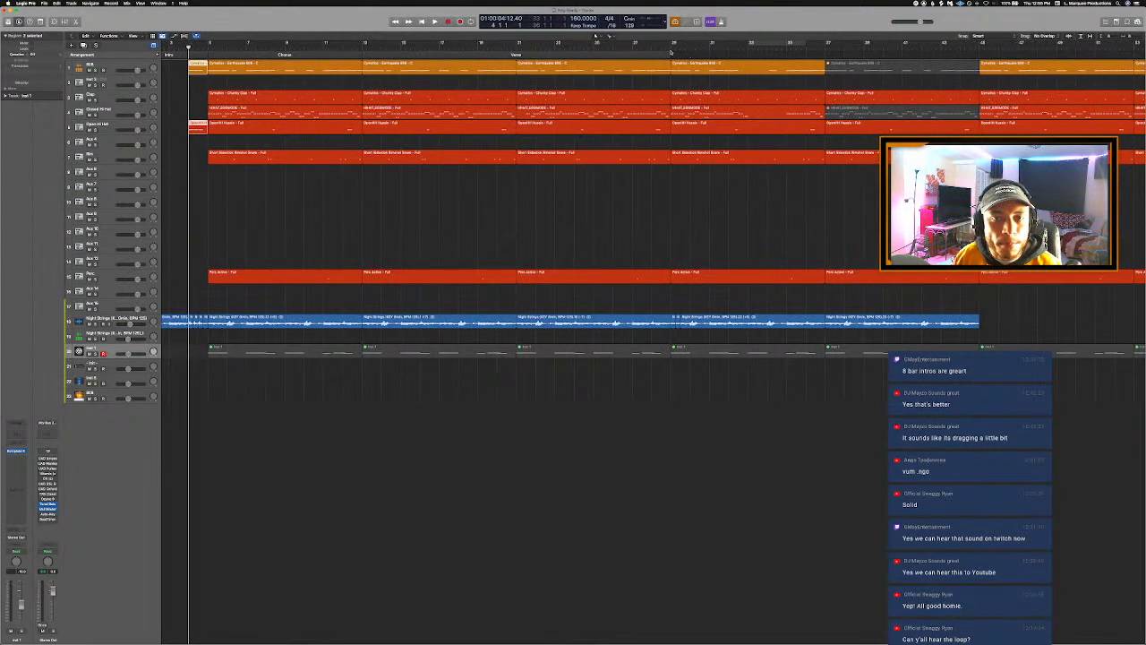
click(651, 47)
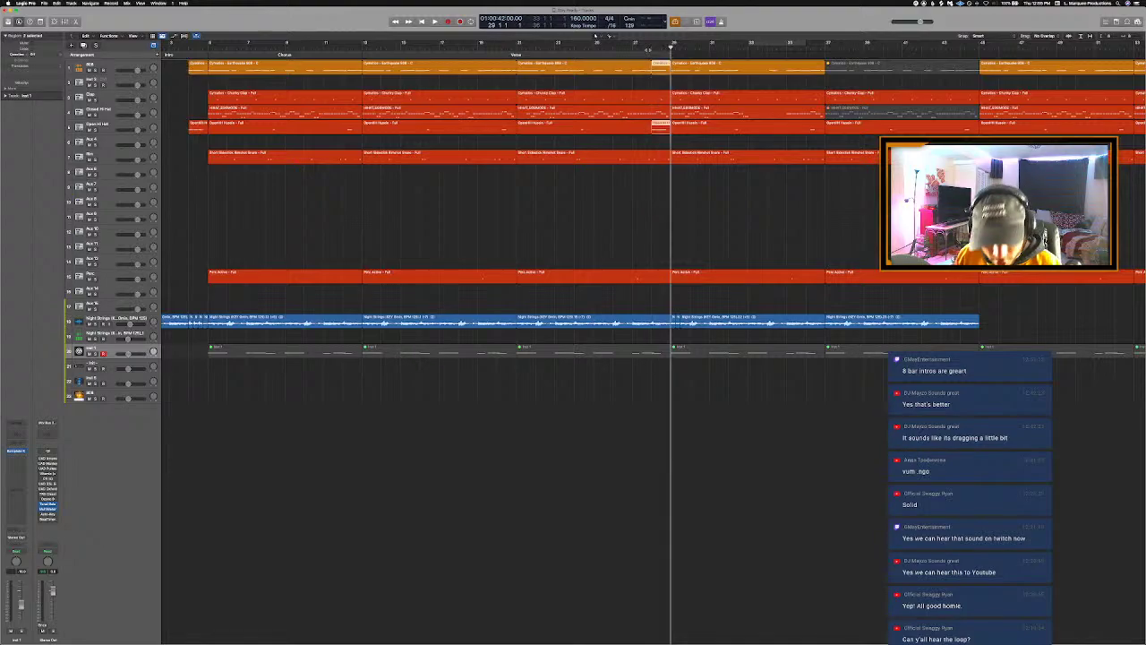
Step: Delete the muted 808 region at bar 37 and paste the 808 and open hi-hat pickup regions at bar 44
scroll(716, 63, right, 5)
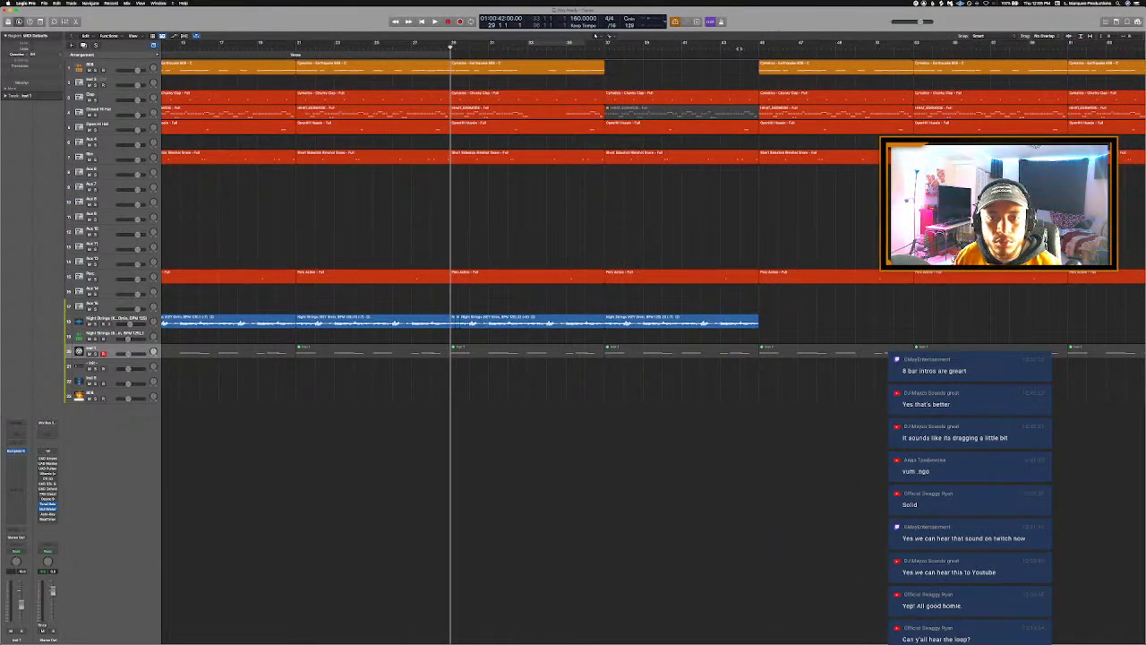
click(738, 47)
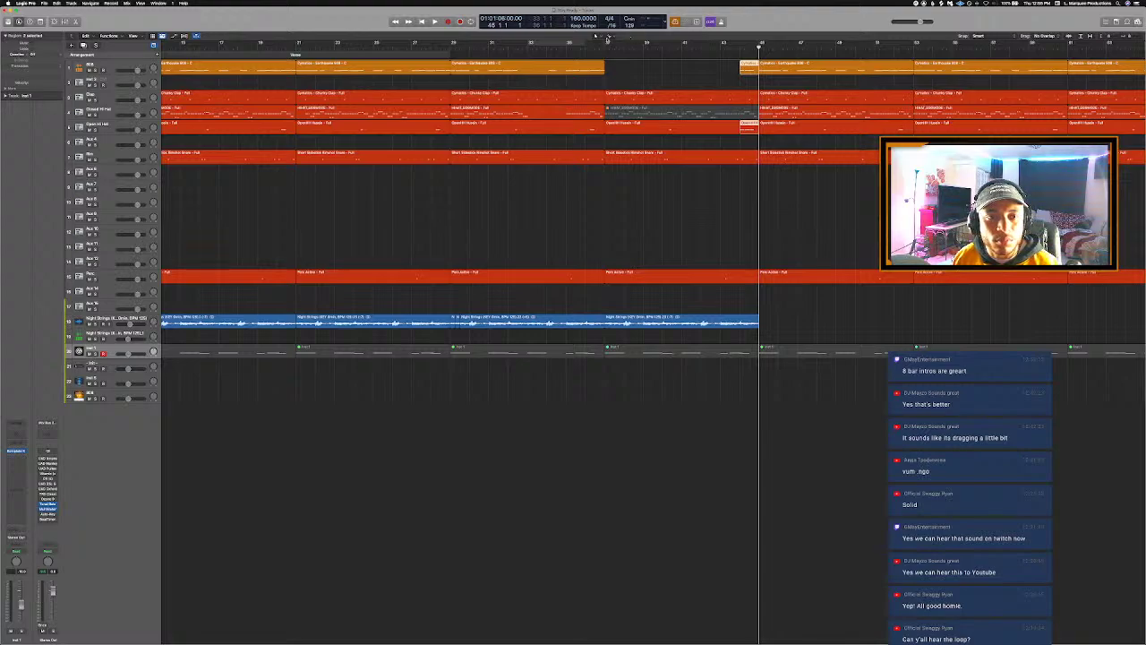
Step: Play from bar 36 and mute the last clap note, in bar 44, of the Chunky Clap region at bar 37
click(598, 41)
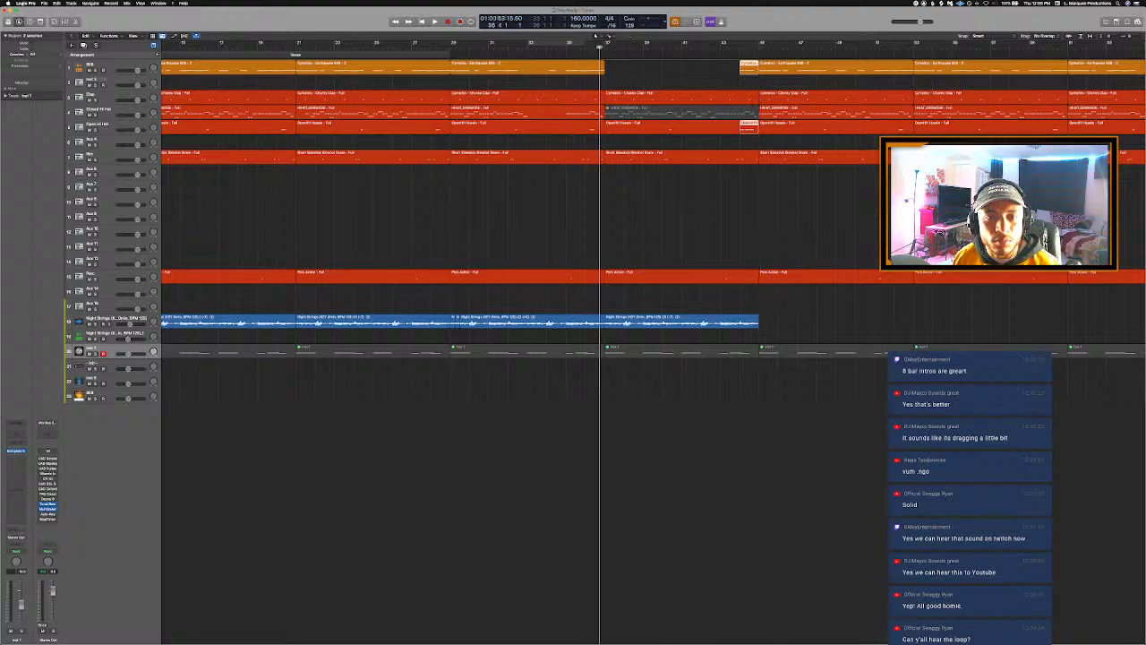
double_click(739, 98)
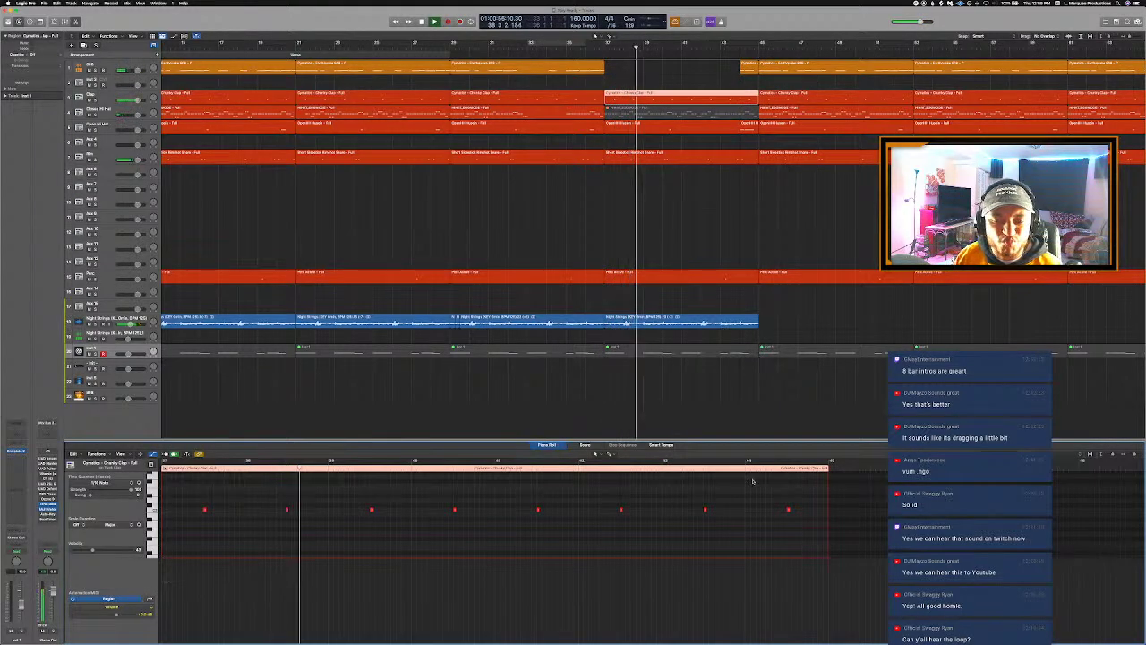
drag(796, 525, 772, 487)
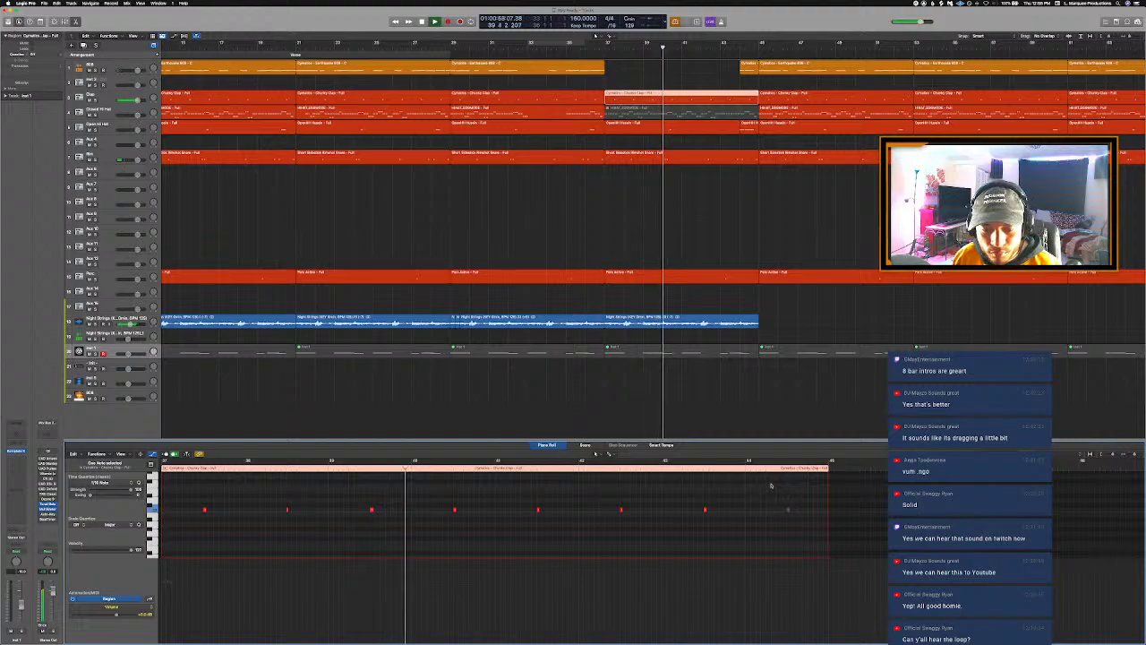
Step: Close the piano roll and mute the open hi-hat, rim and perc regions at bar 37
key(p)
click(633, 154)
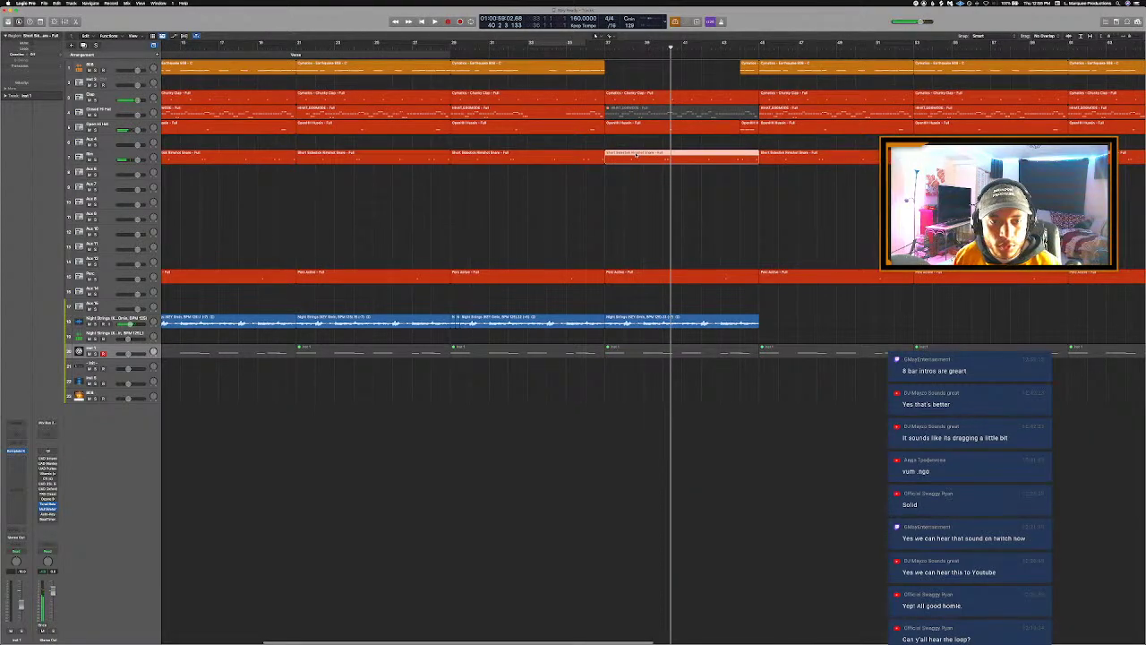
click(637, 141)
click(628, 128)
drag(630, 138, 626, 292)
key(ctrl+m)
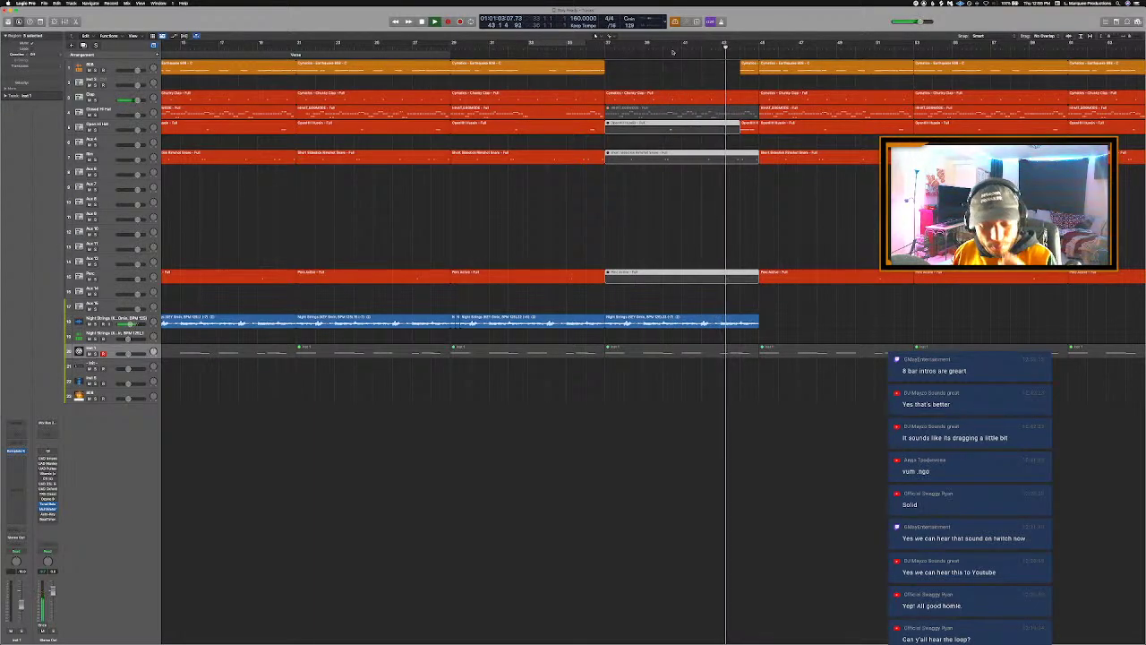
key(space)
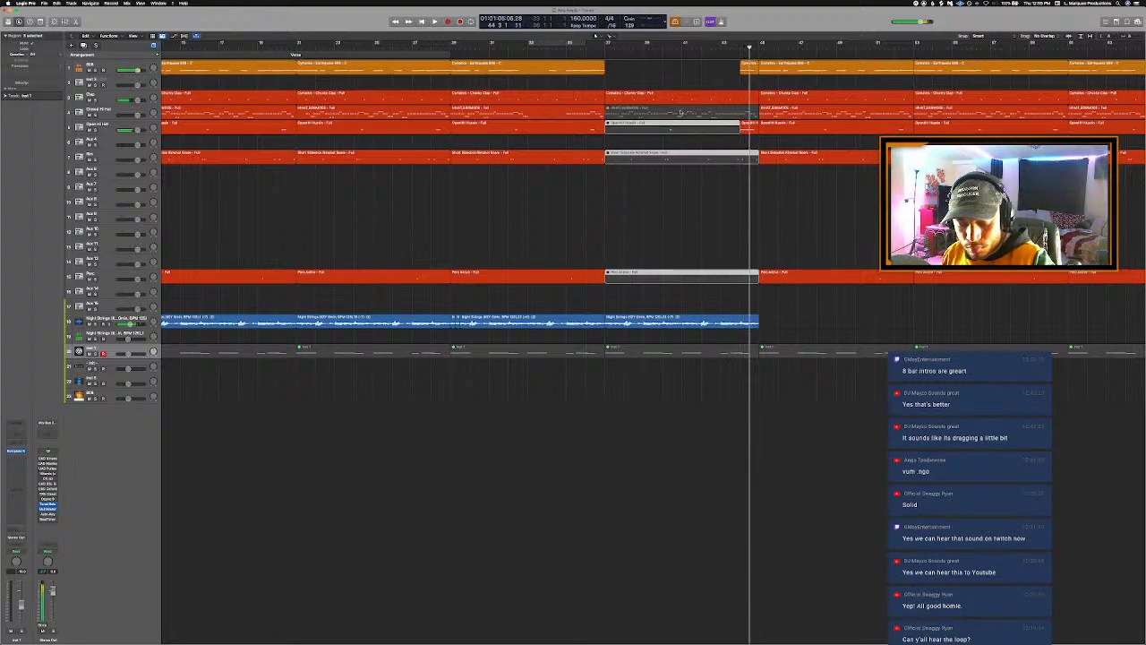
Step: Copy the four short chopped Night Strings regions at bar 4 to bar 44 and play the transition from bar 44
key(Return)
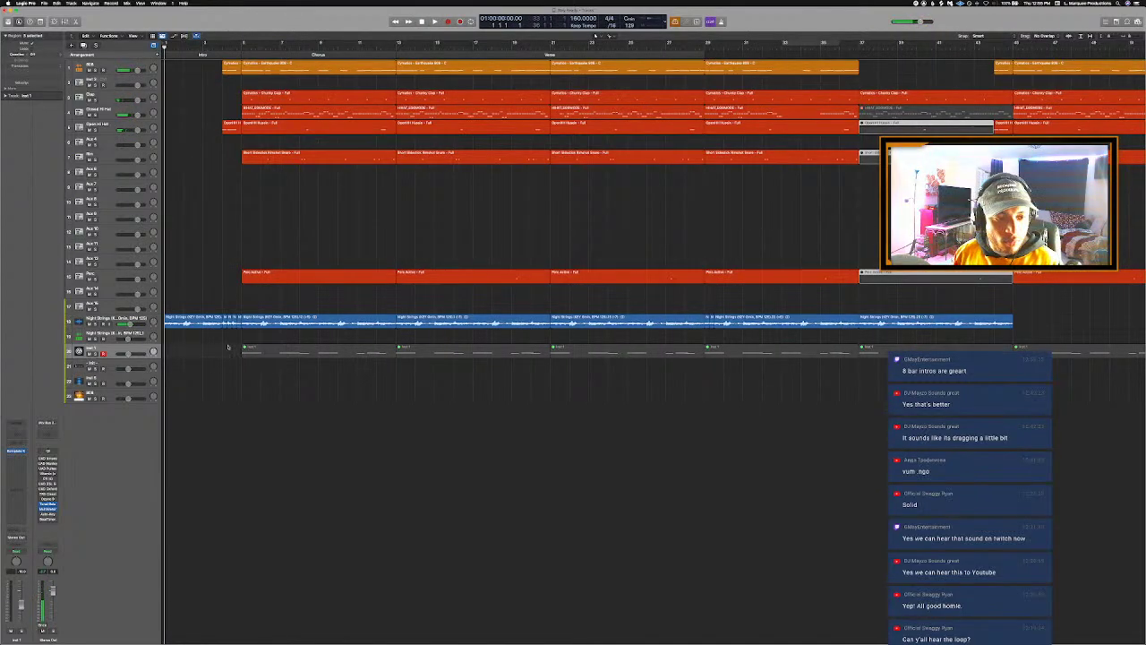
click(239, 333)
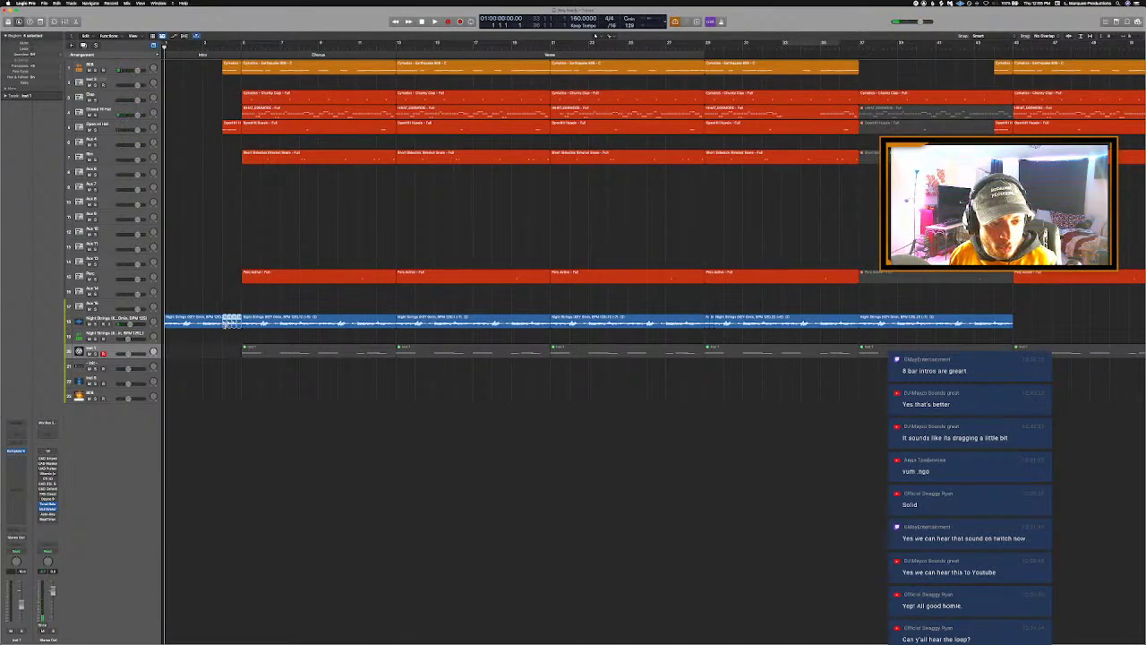
scroll(228, 327, right, 10)
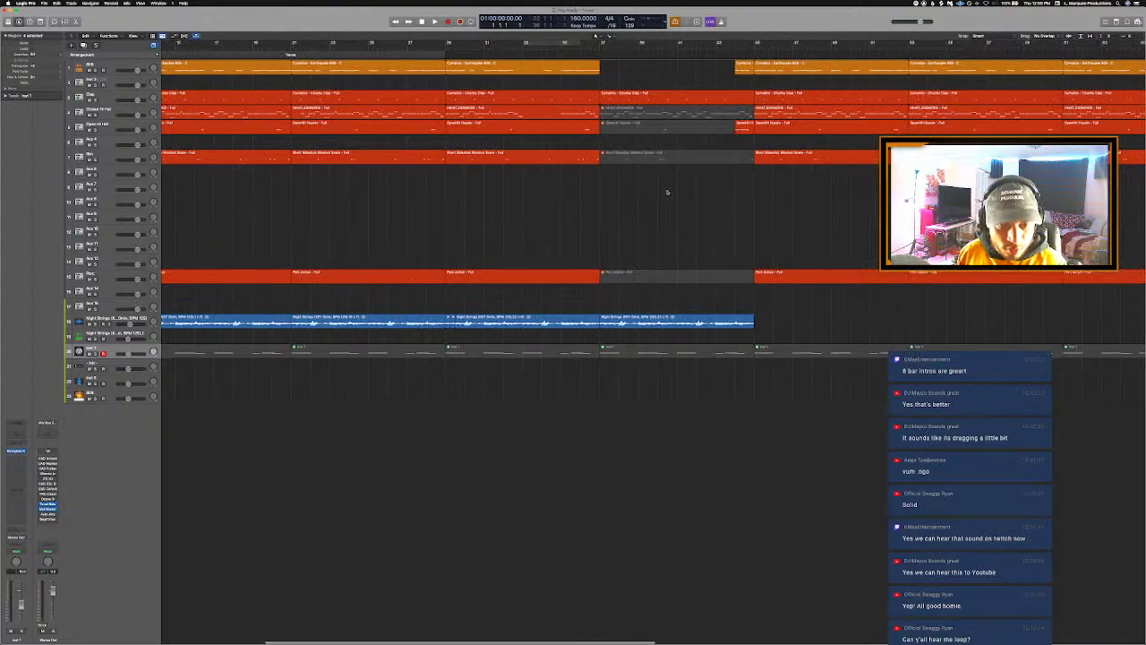
click(705, 44)
key(space)
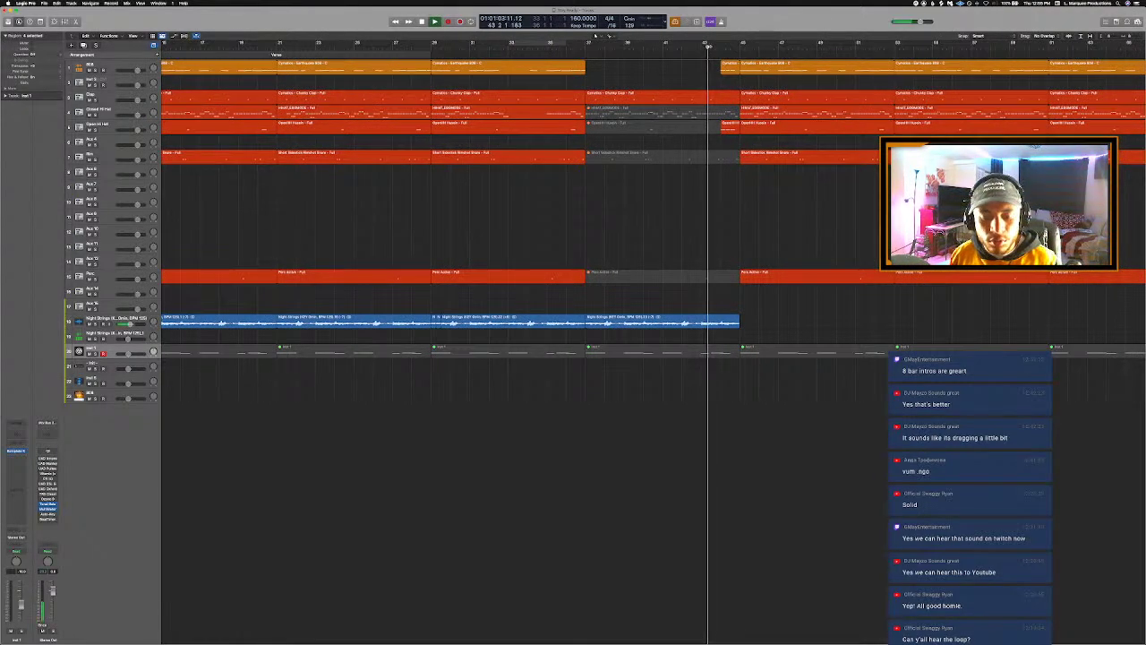
key(space)
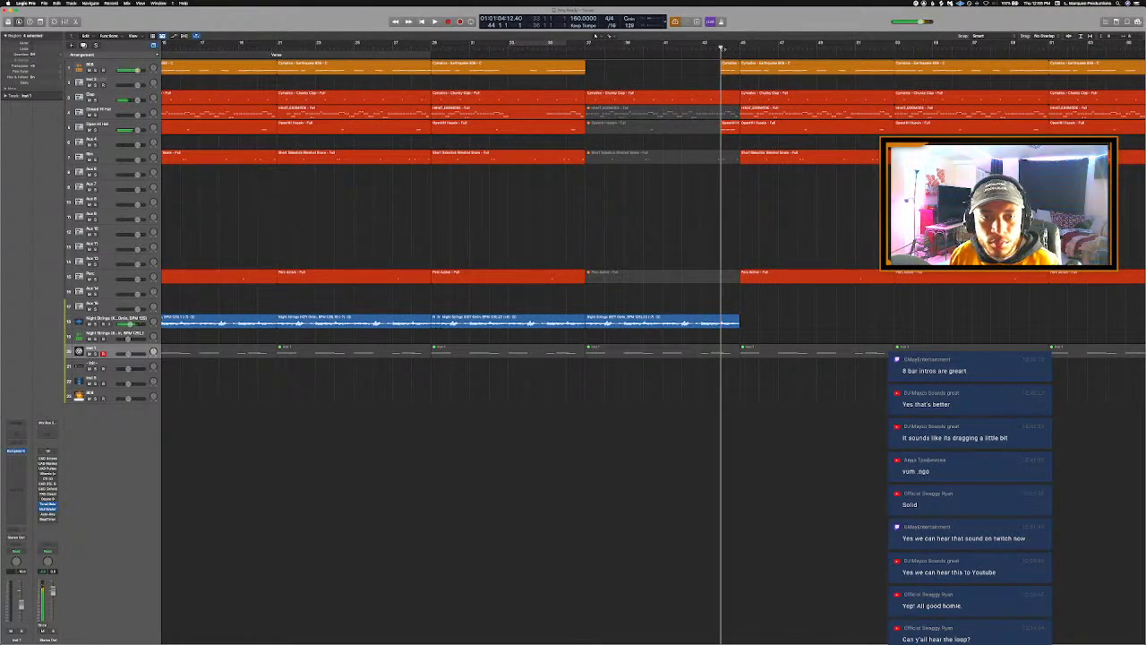
key(Up)
key(Up)
key(super+v)
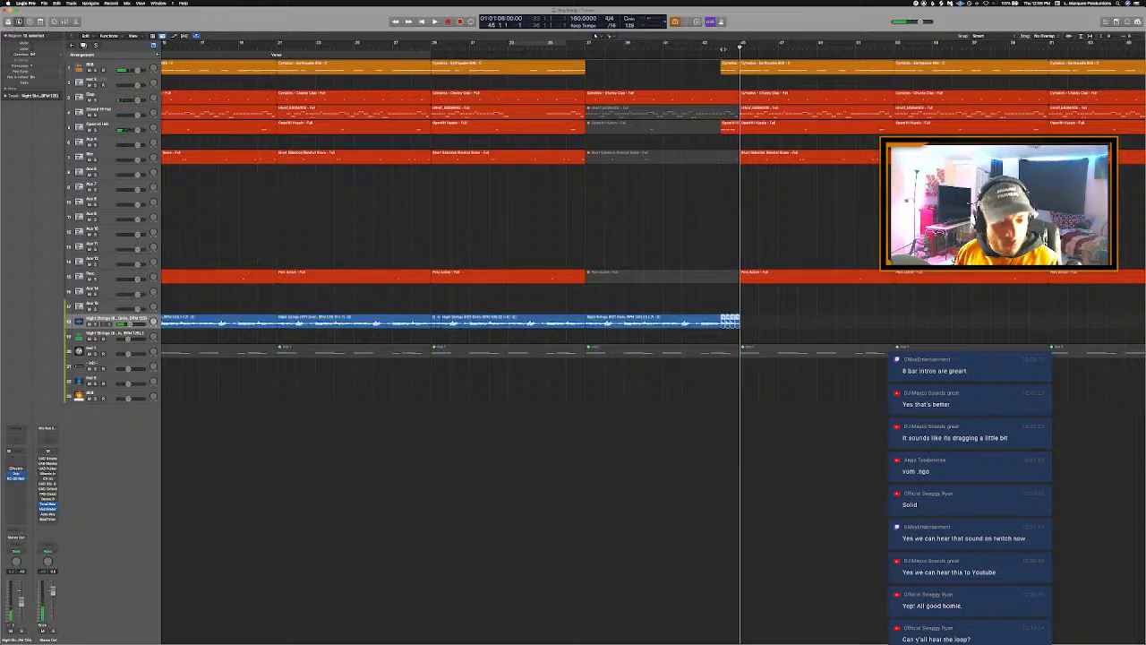
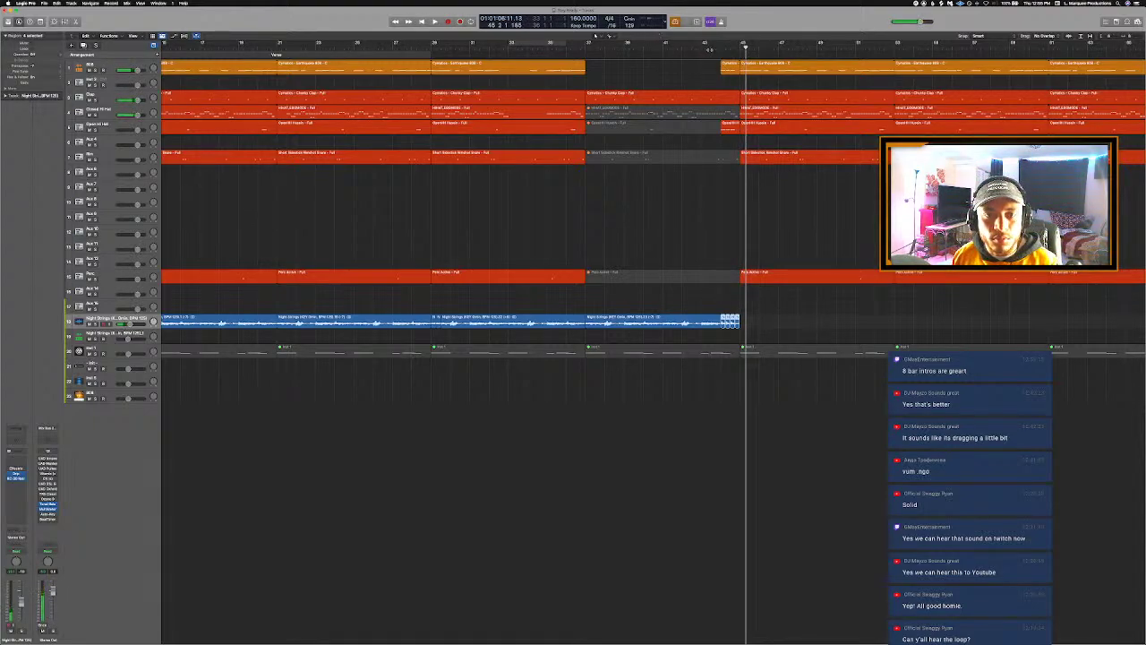
click(720, 45)
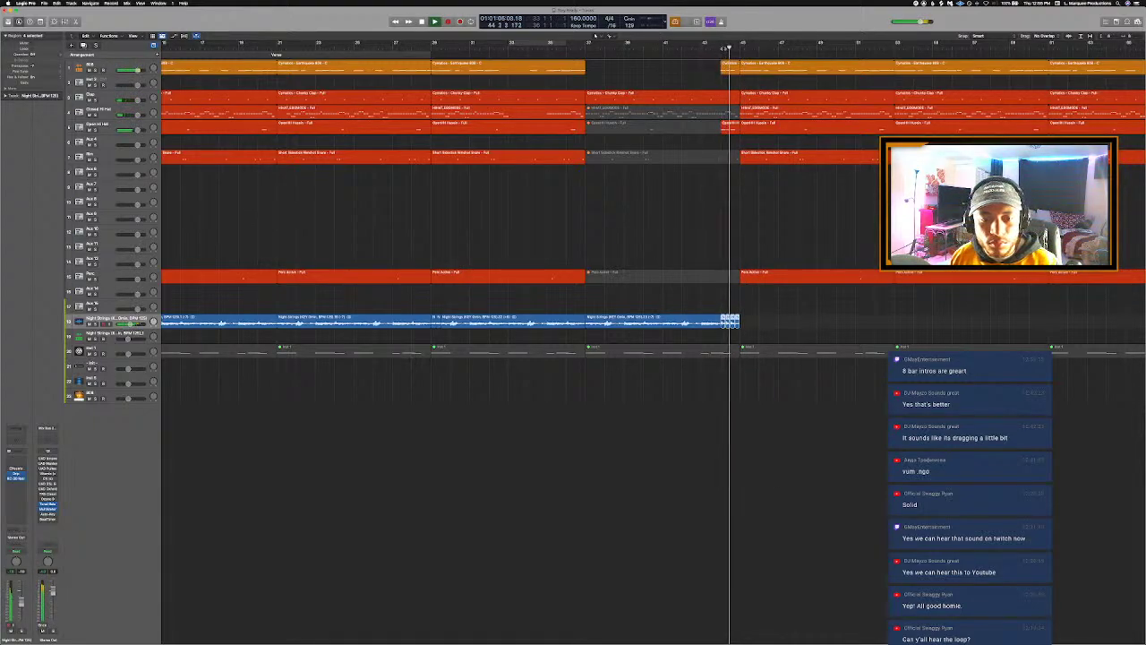
Step: Unmute the Inst 1 region at bar 45 and copy the Night Strings region at bar 5 to bar 45
key(super+Left)
key(super+Left)
key(super+Left)
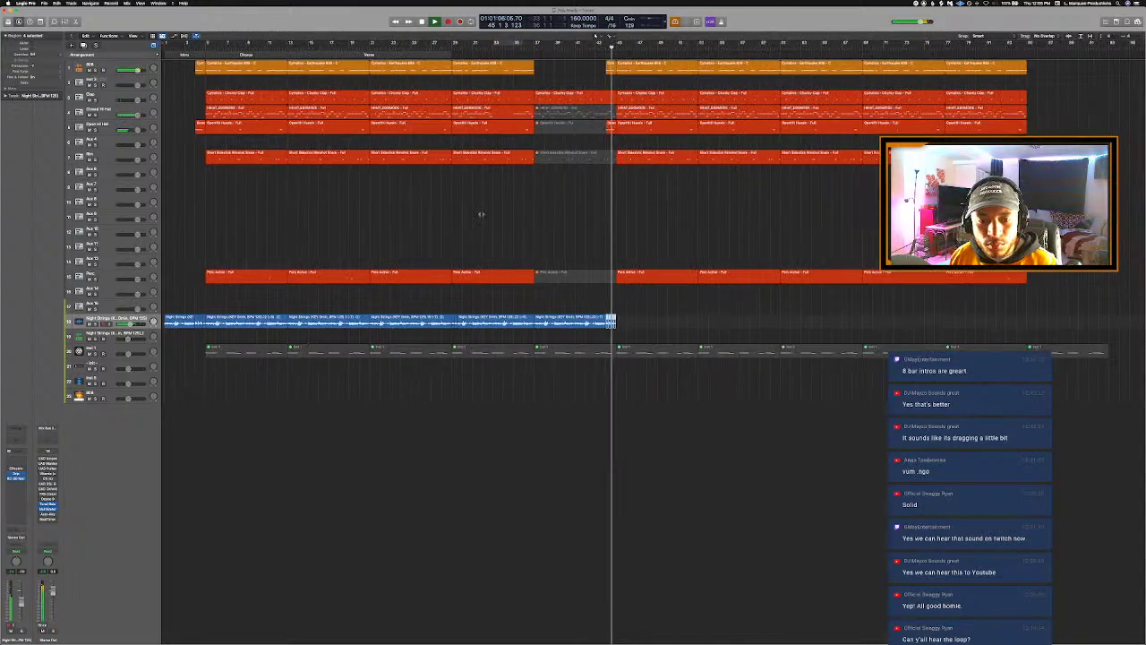
key(super+Left)
click(530, 352)
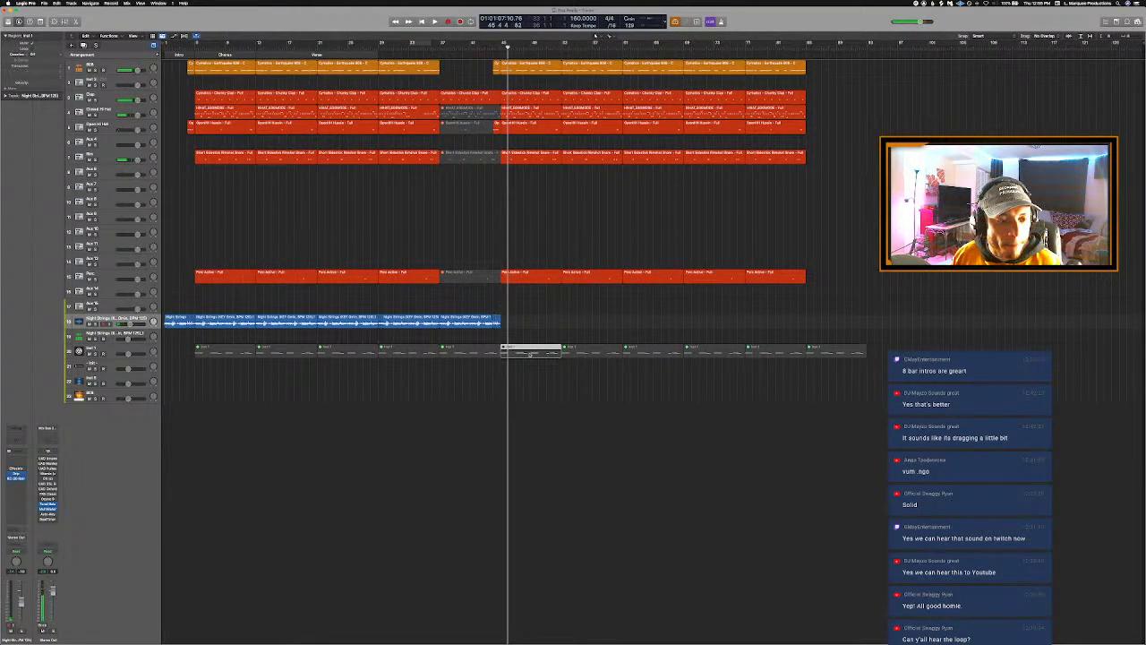
click(218, 316)
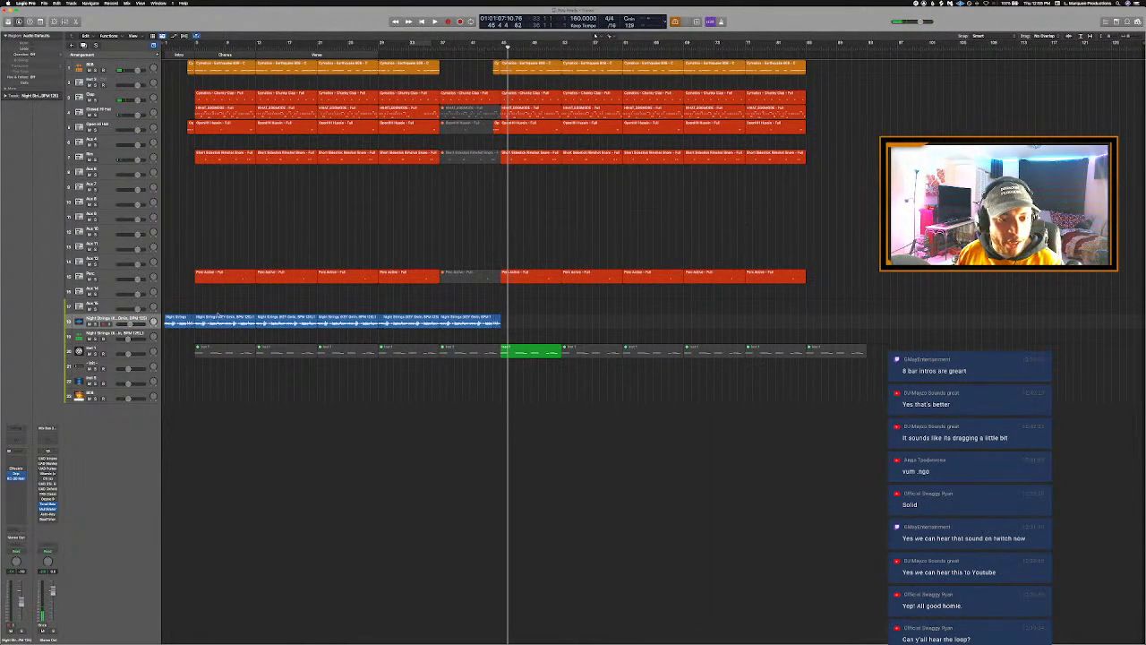
drag(218, 318, 528, 327)
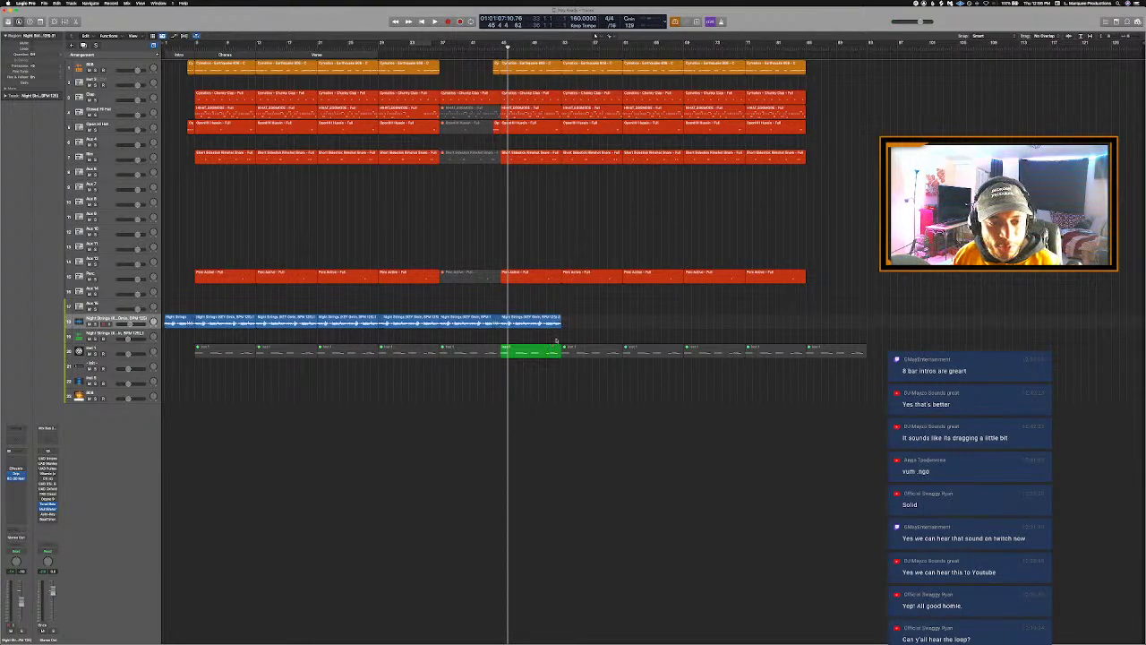
key(space)
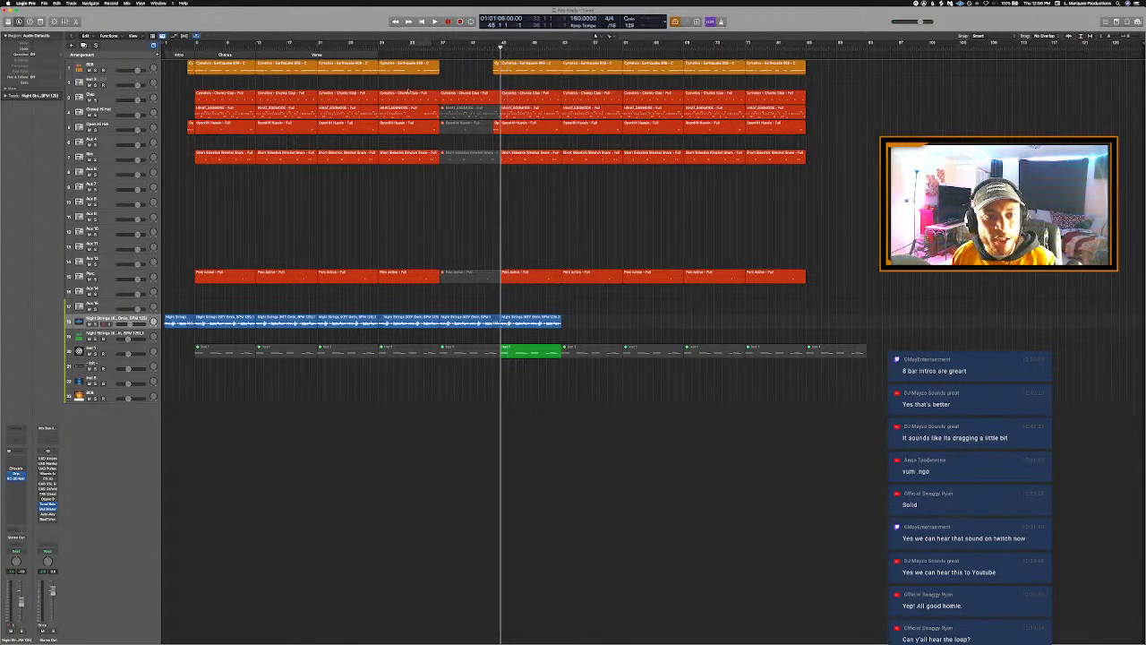
Step: Set up a Verse arrangement marker from bar 29 to bar 45 and a Chorus marker from bar 45 to bar 53
mouse_move(376, 55)
mouse_down()
mouse_move(471, 88)
mouse_move(501, 117)
mouse_up()
key(space)
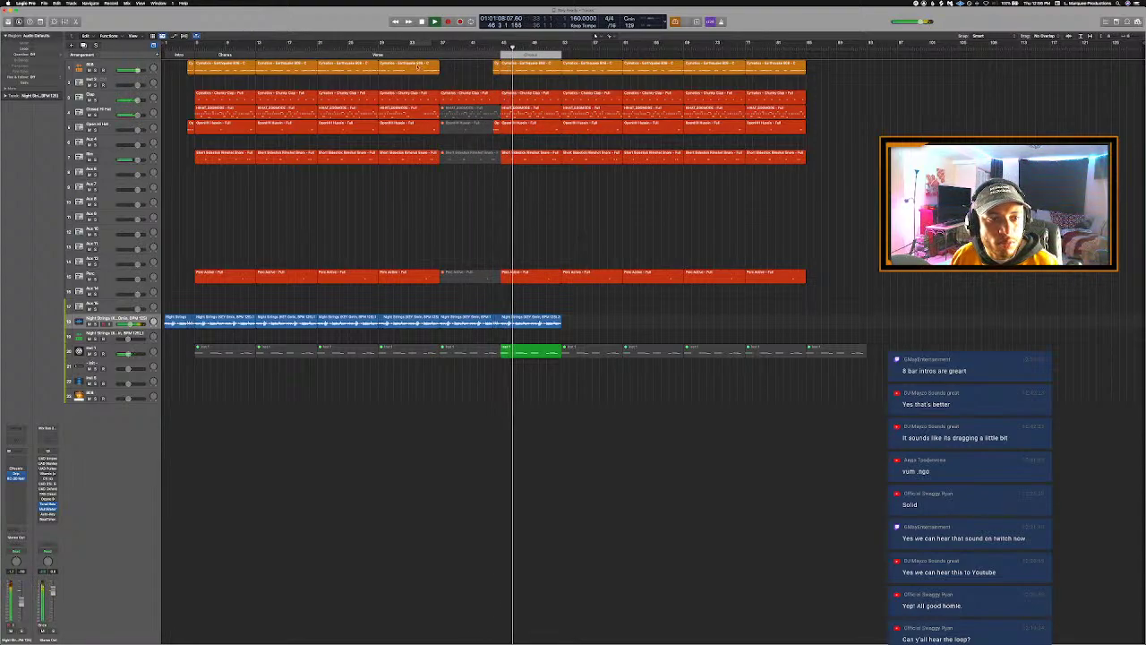
super+click(385, 58)
drag(385, 58, 378, 60)
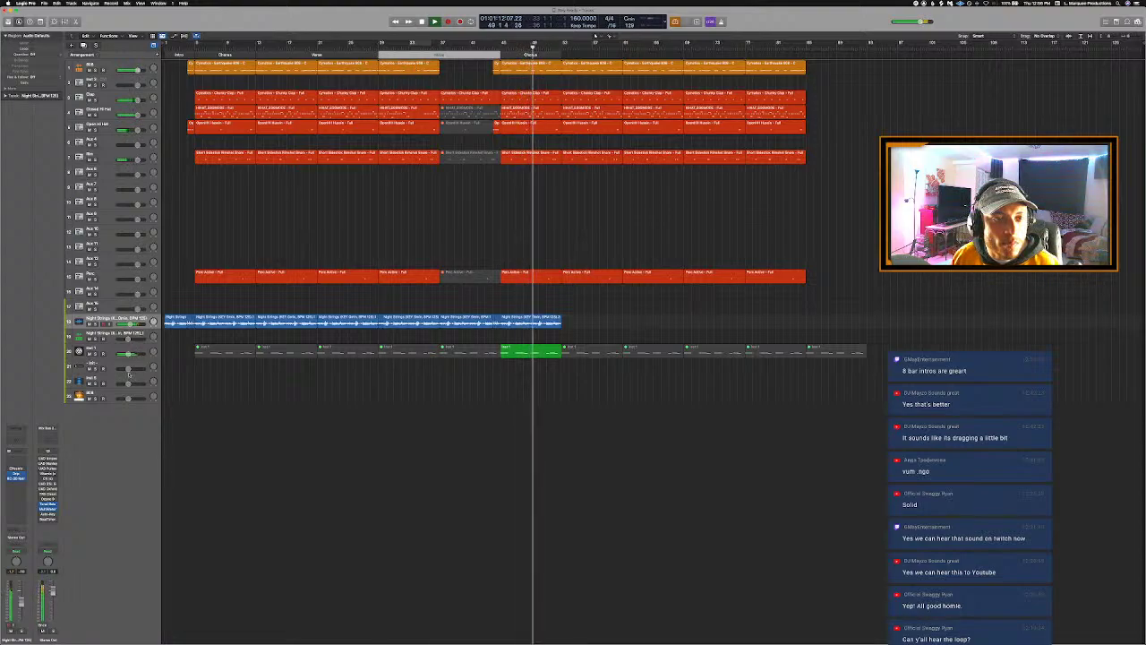
Step: Lower the volume of the Inst 1 track slightly during playback and deselect the Verse marker
drag(130, 355, 130, 356)
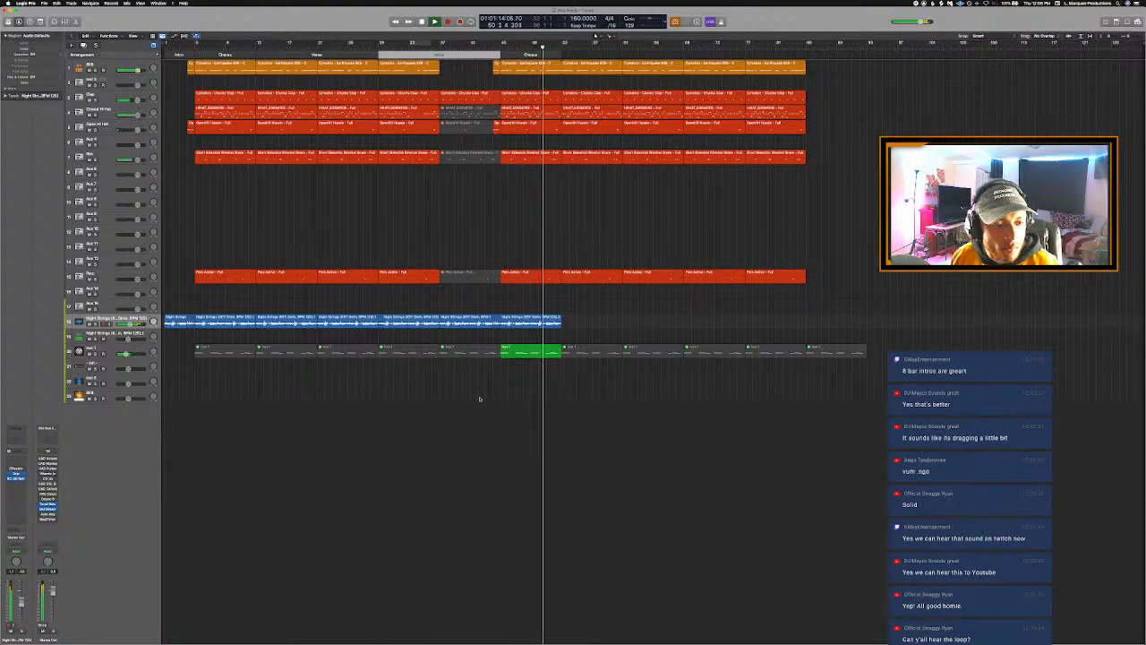
click(484, 398)
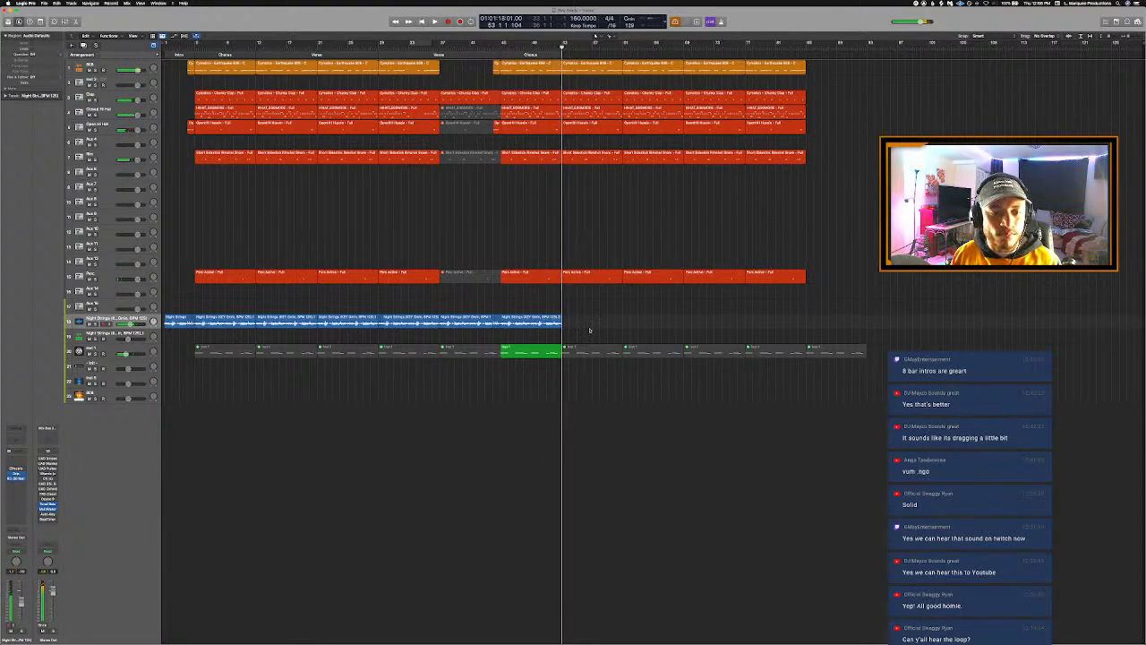
Step: Delete all regions after bar 53 and repeat the whole block of regions from bars 13 to 53 starting at bar 53
drag(847, 390, 567, 2)
key(Delete)
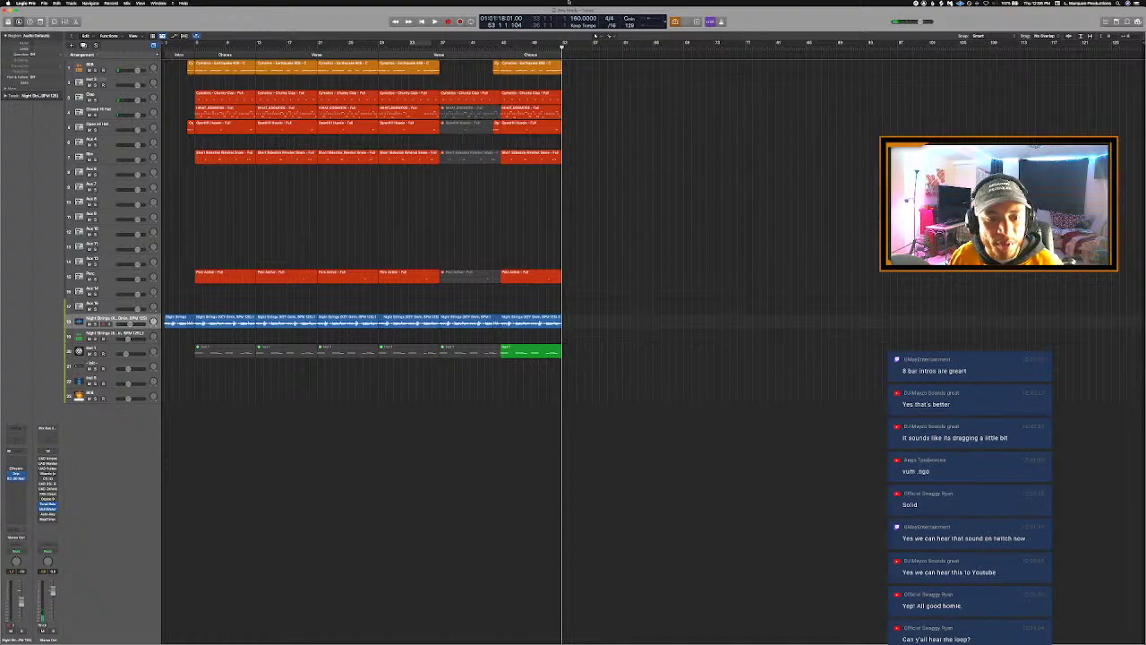
drag(619, 69, 275, 401)
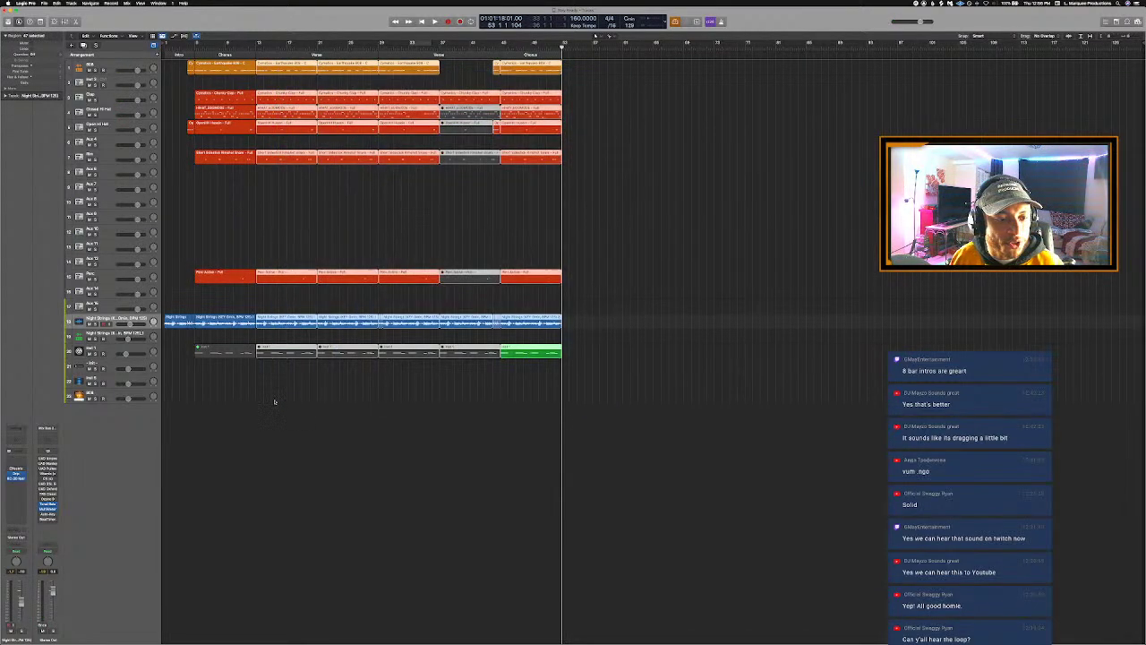
key(super+r)
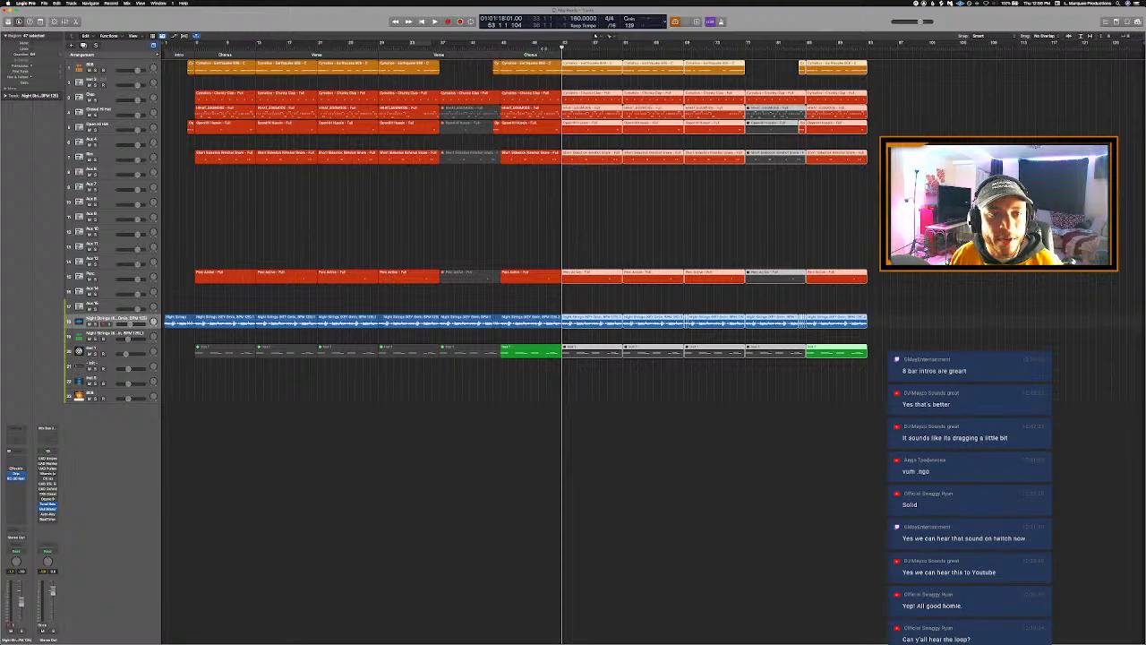
click(538, 44)
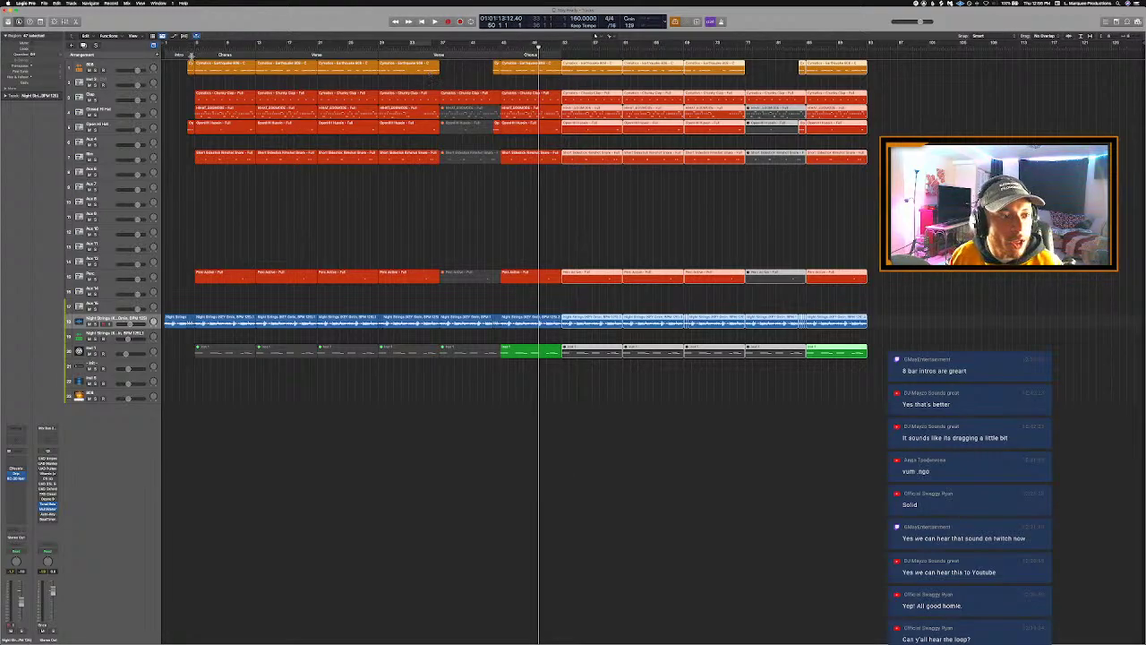
Step: Add a Verse arrangement marker at bar 53 and extend it to bar 85
click(157, 55)
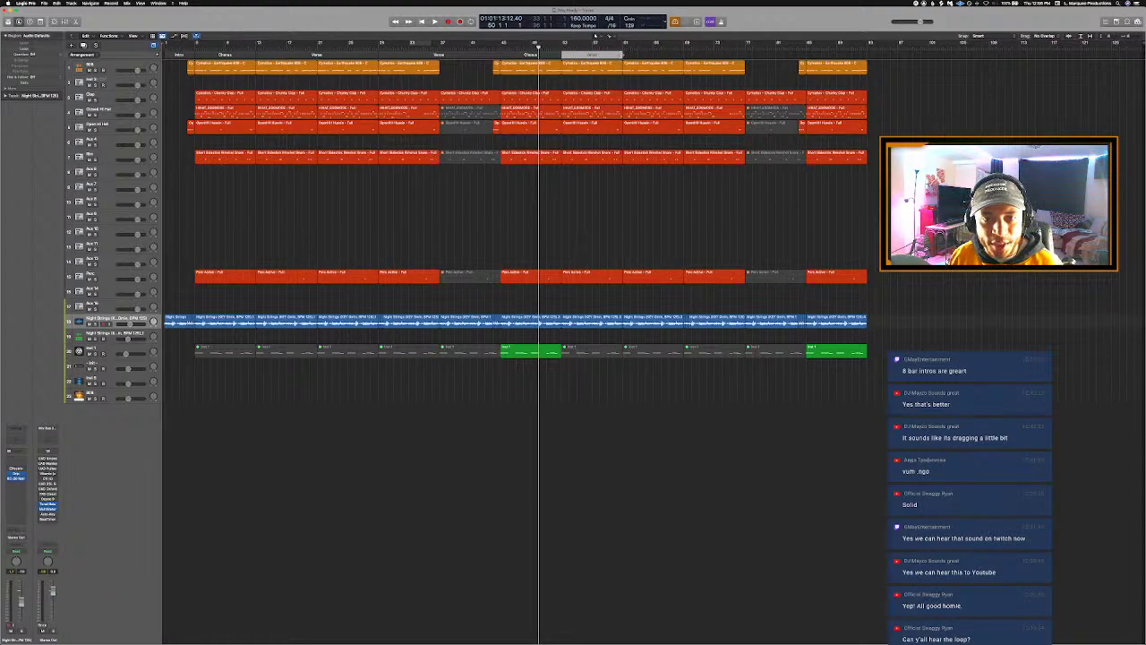
drag(622, 55, 806, 89)
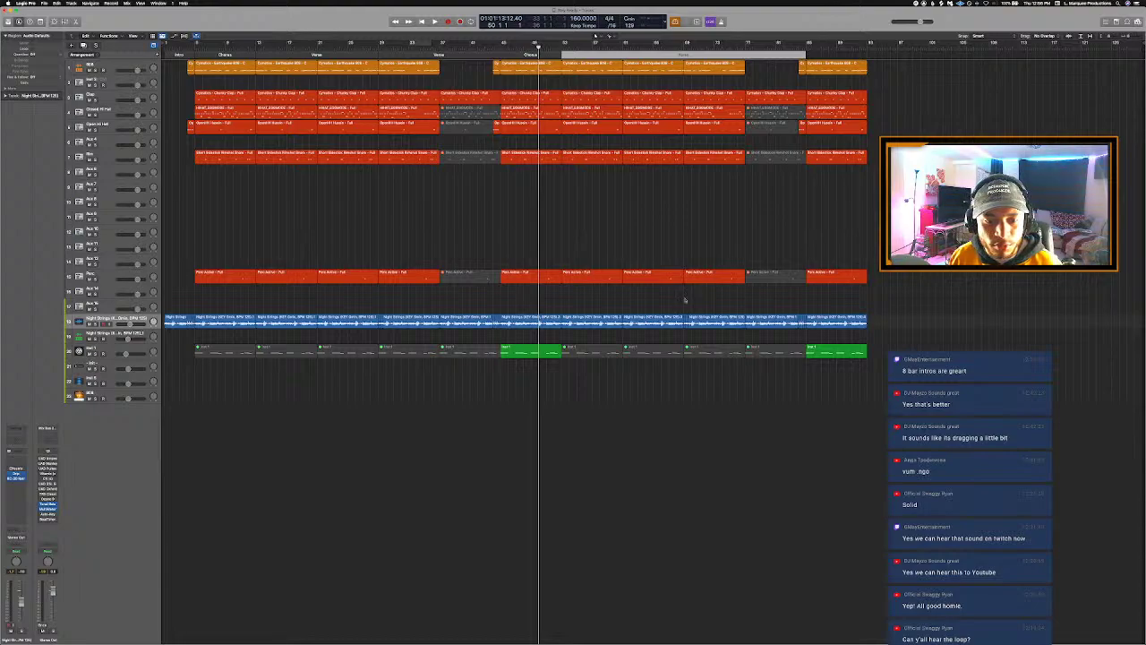
Step: Copy the Night Strings region at bar 53 to bar 93 as an ending
click(555, 319)
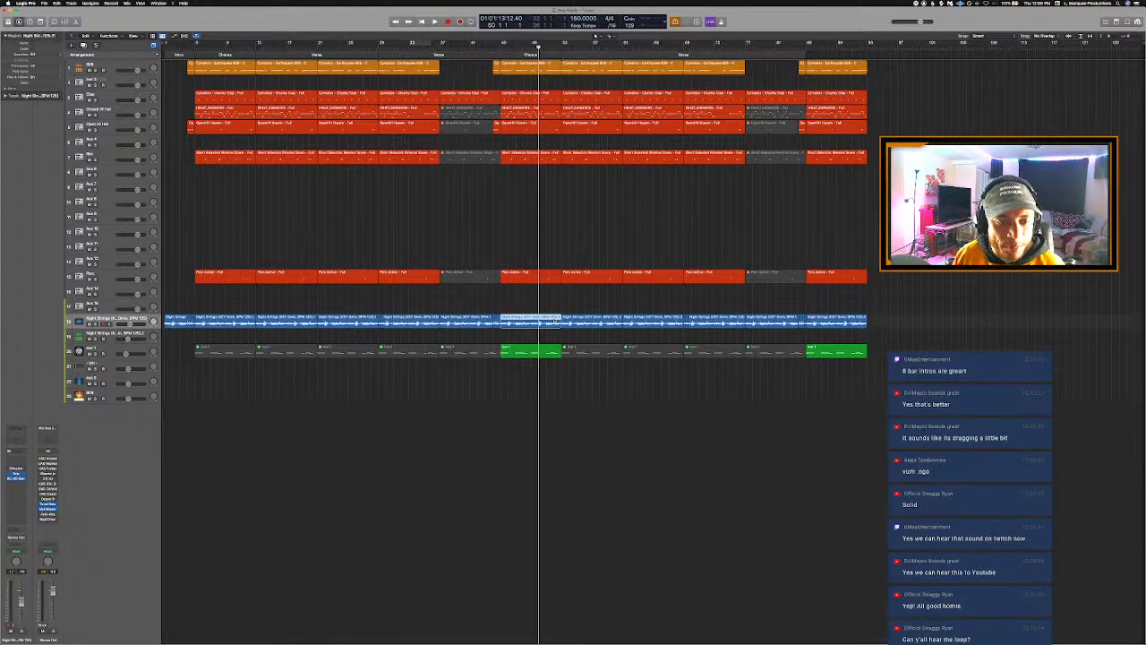
click(591, 320)
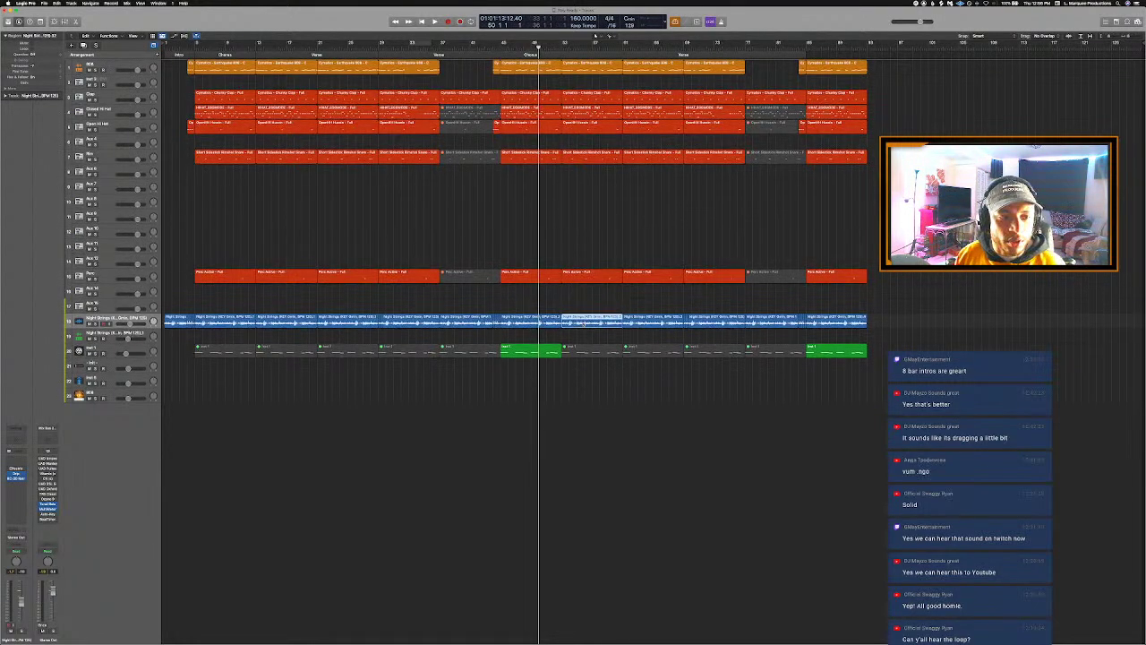
click(864, 47)
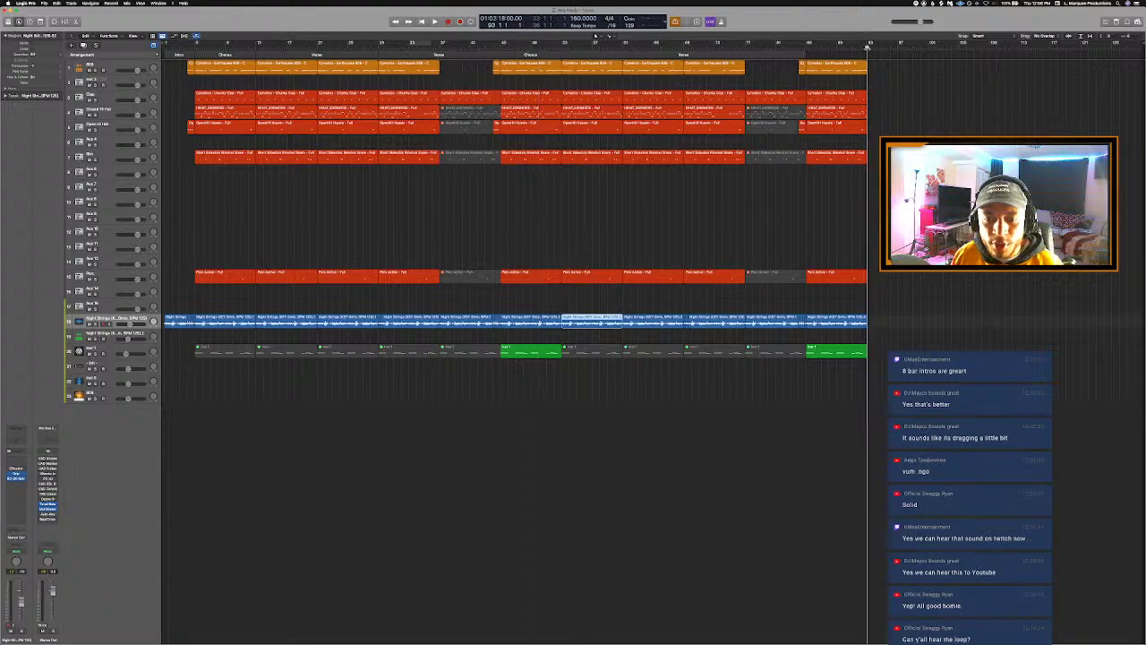
key(super+v)
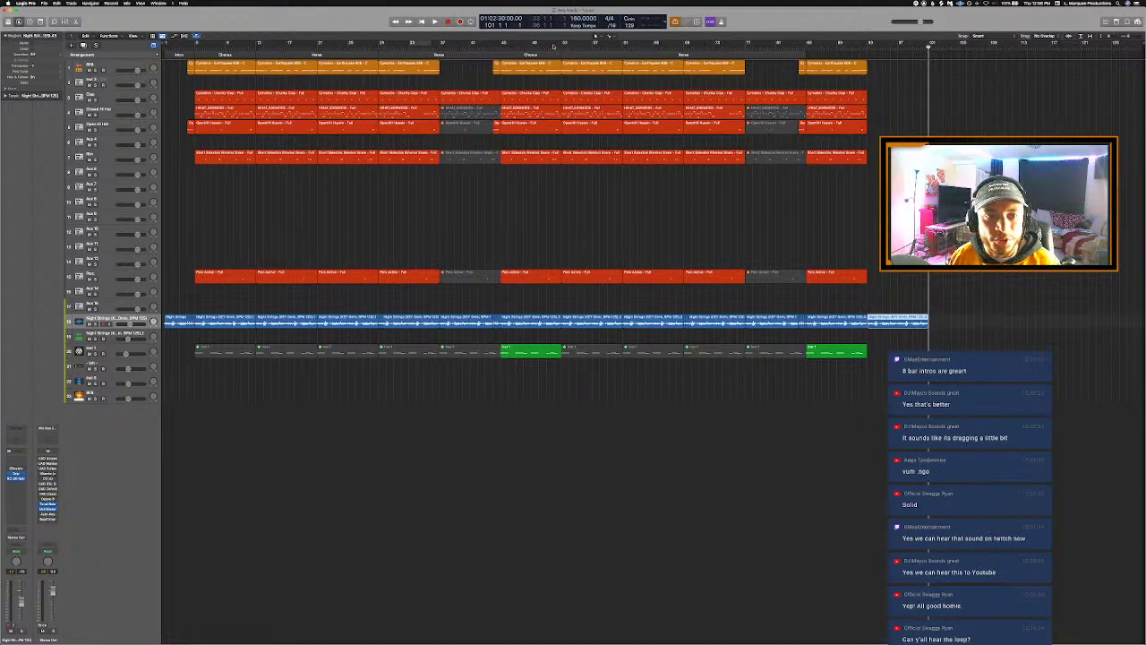
Step: Mute the 808 region at bar 53 and play the transition from bar 51
click(547, 46)
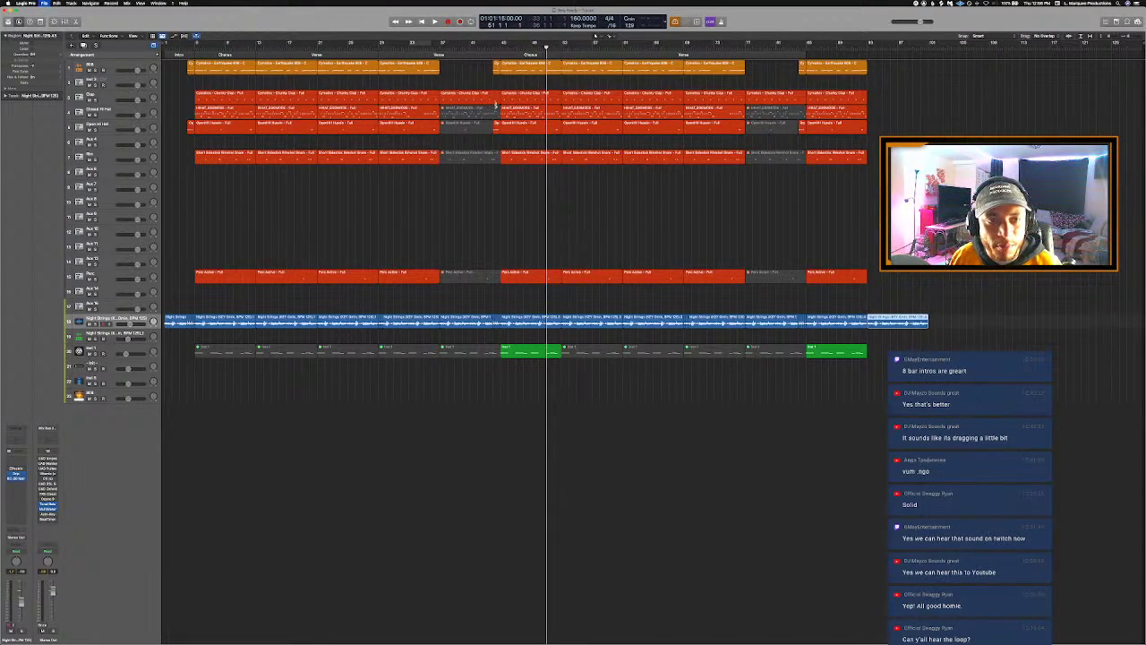
click(587, 114)
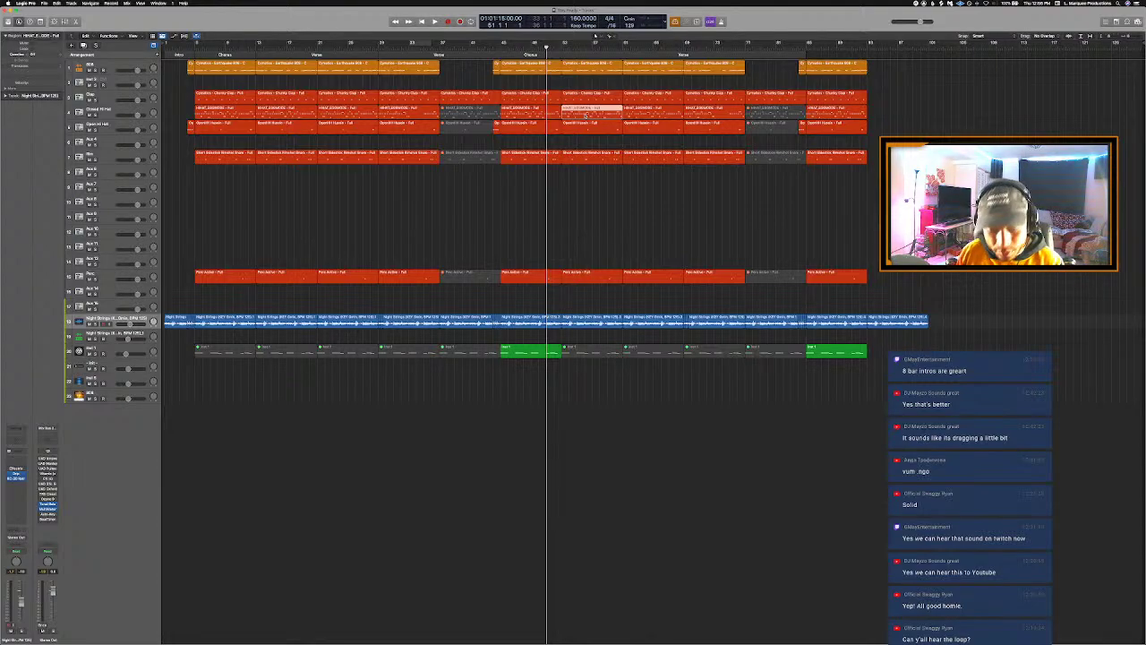
click(584, 64)
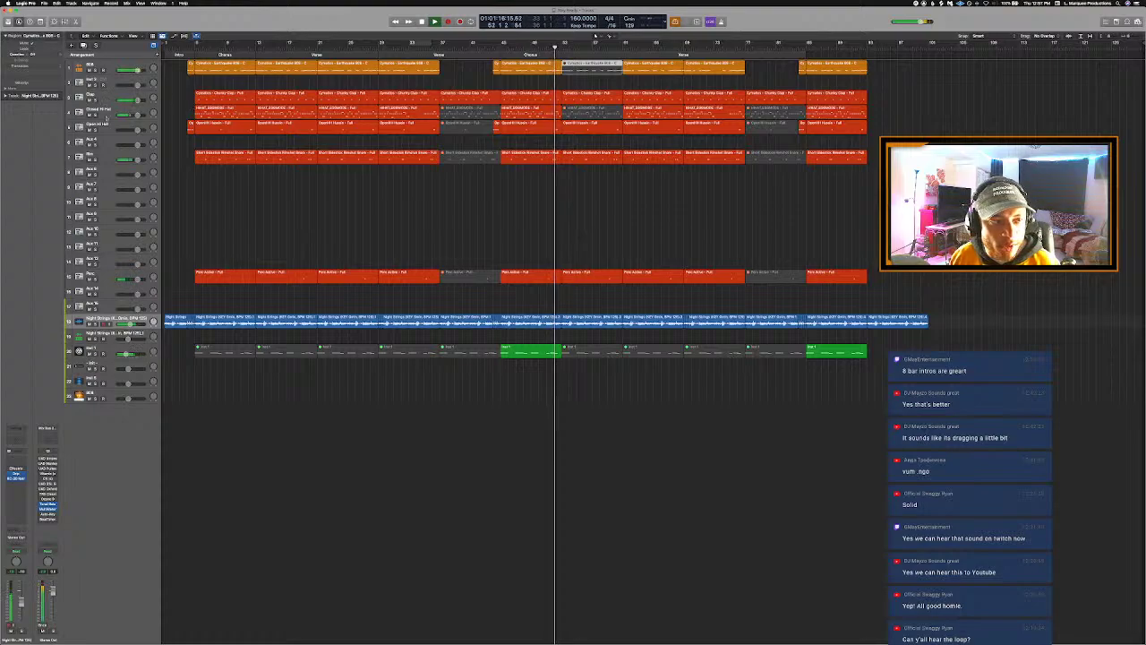
Step: Split the Short Sidestick Rimshot Snare region at bar 57 and mute its first part, from bar 53 to 57
click(100, 155)
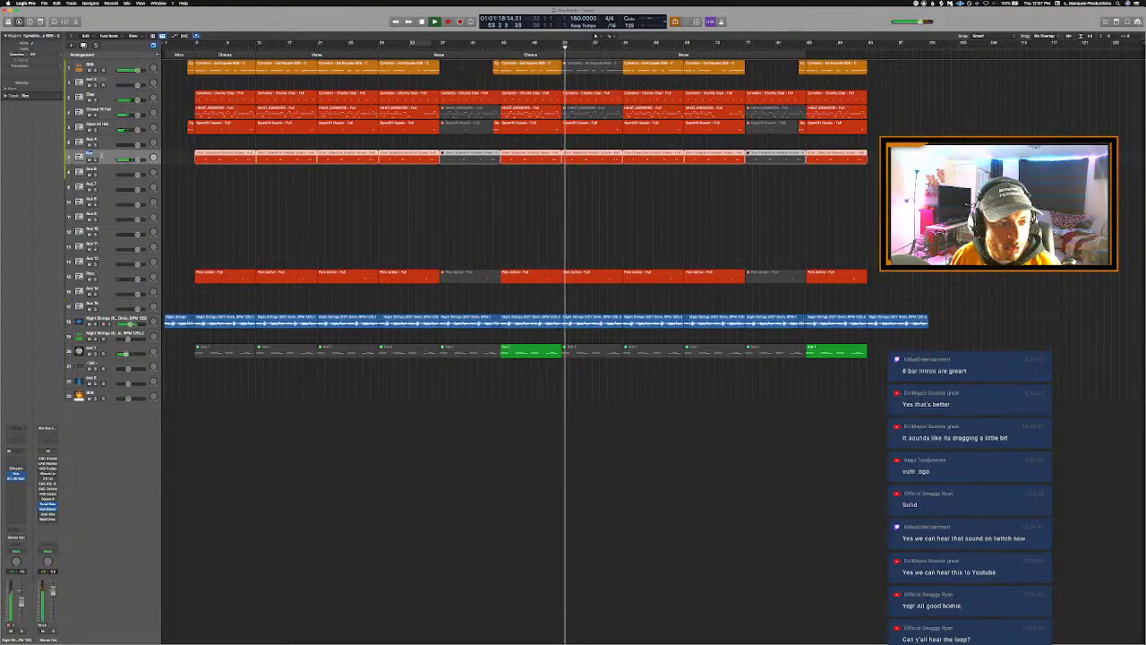
click(105, 273)
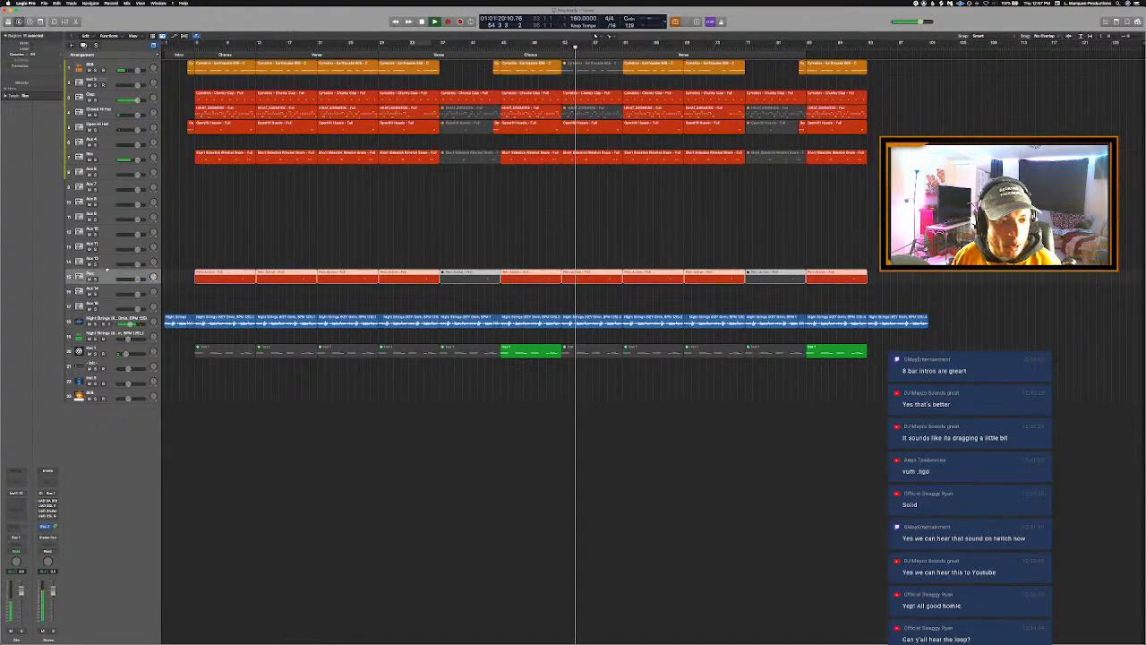
click(202, 233)
key(space)
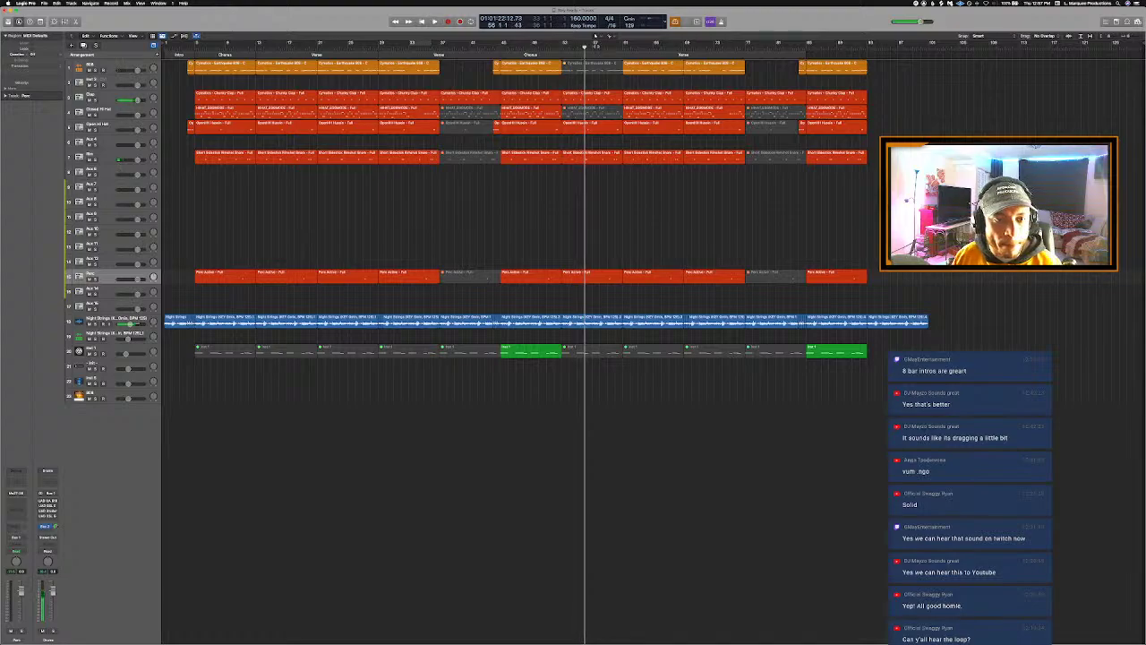
click(594, 47)
click(583, 156)
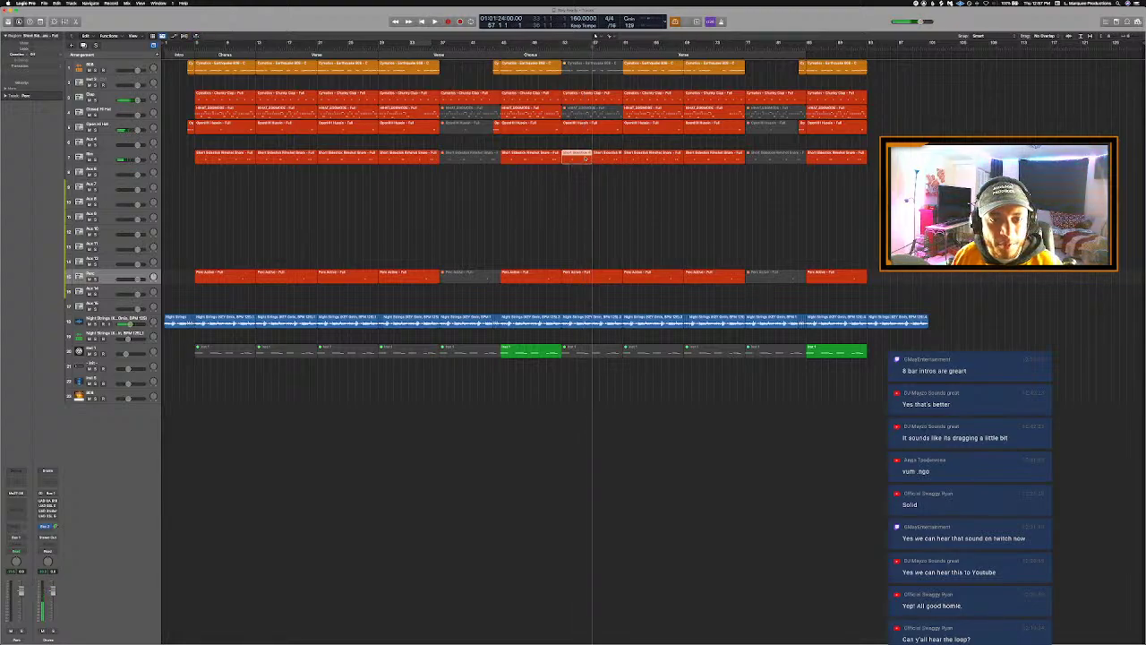
key(space)
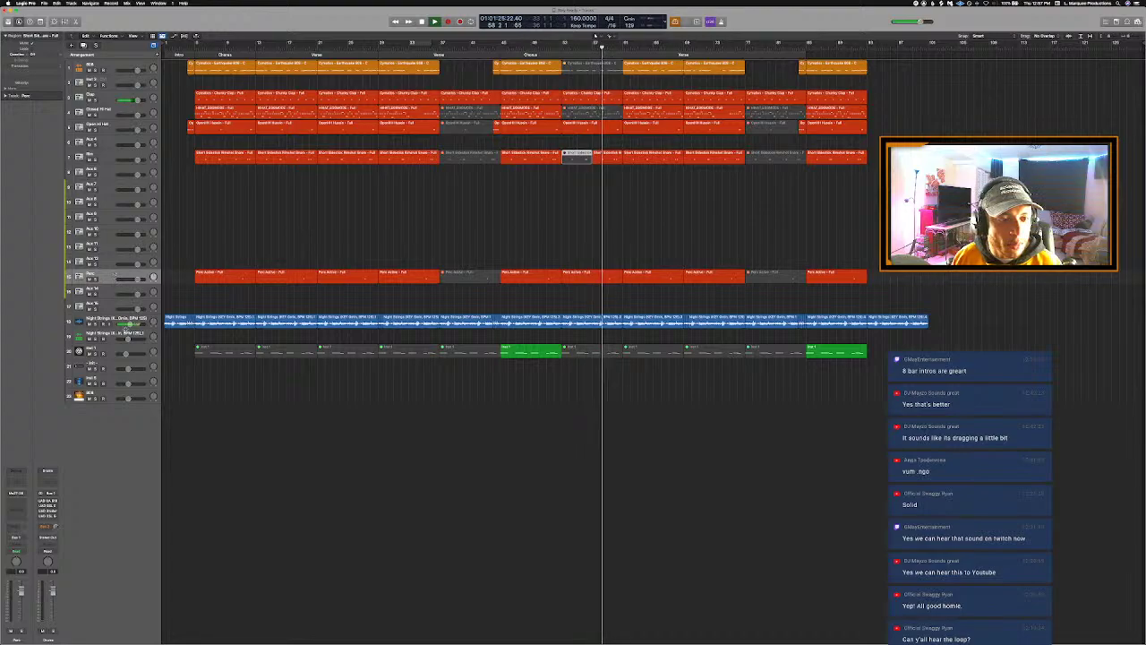
Step: Rename the Night Strings audio track as Loop
double_click(120, 319)
text(Loop)
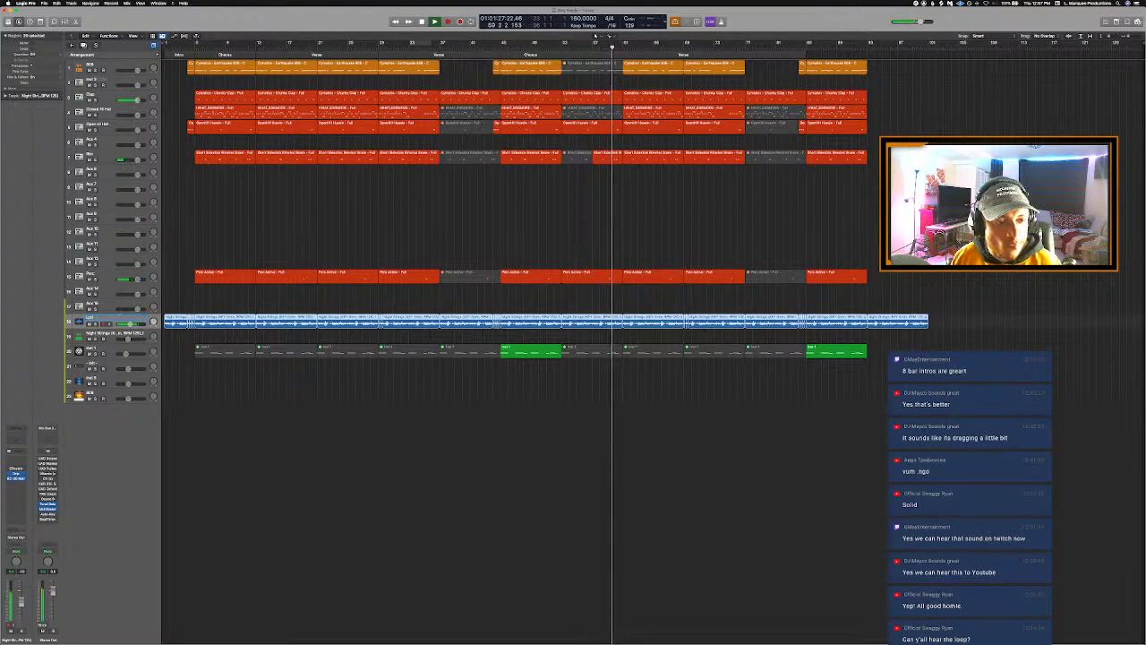
key(Return)
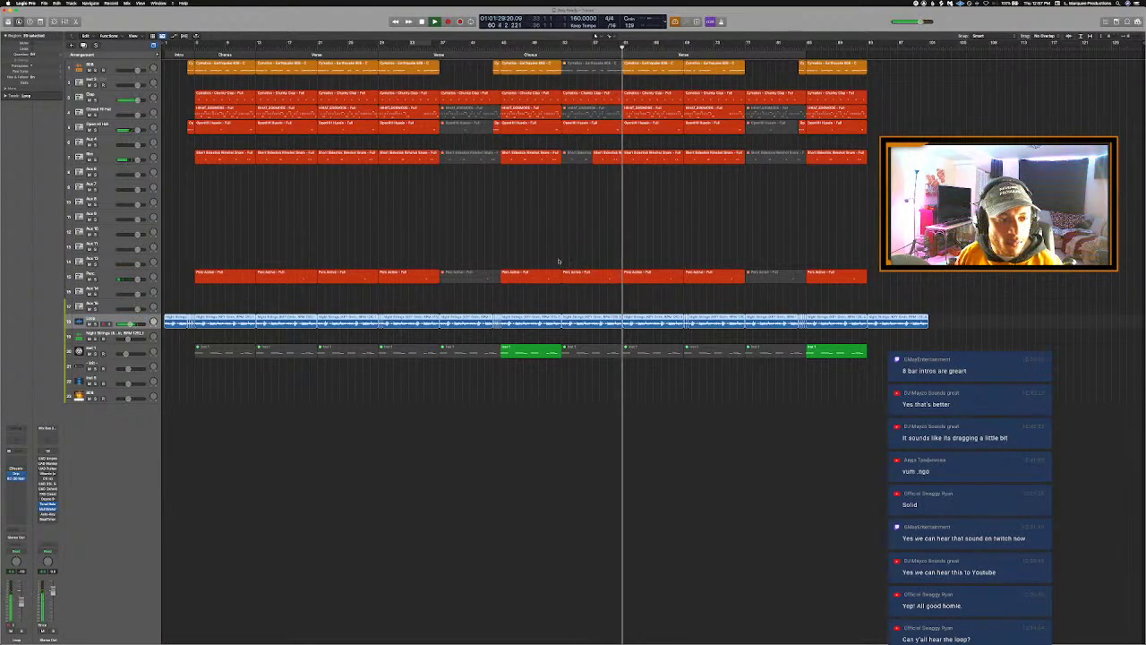
click(617, 207)
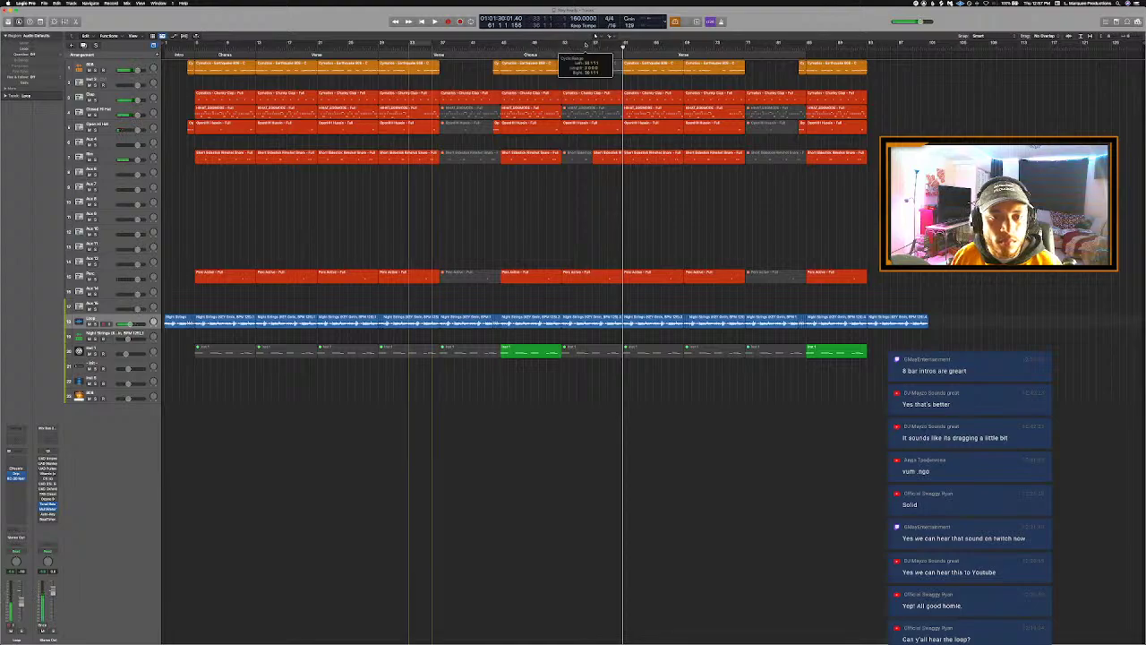
Step: Play the section around bar 55 and mute the Perc region at bar 53
key(space)
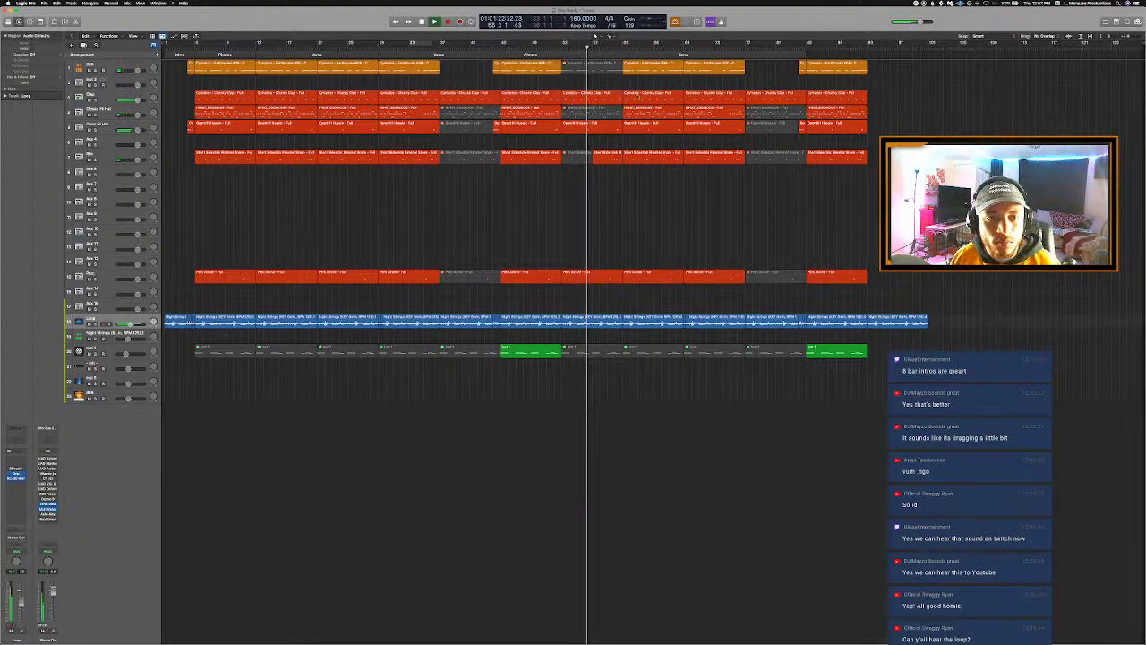
scroll(637, 97, up, 4)
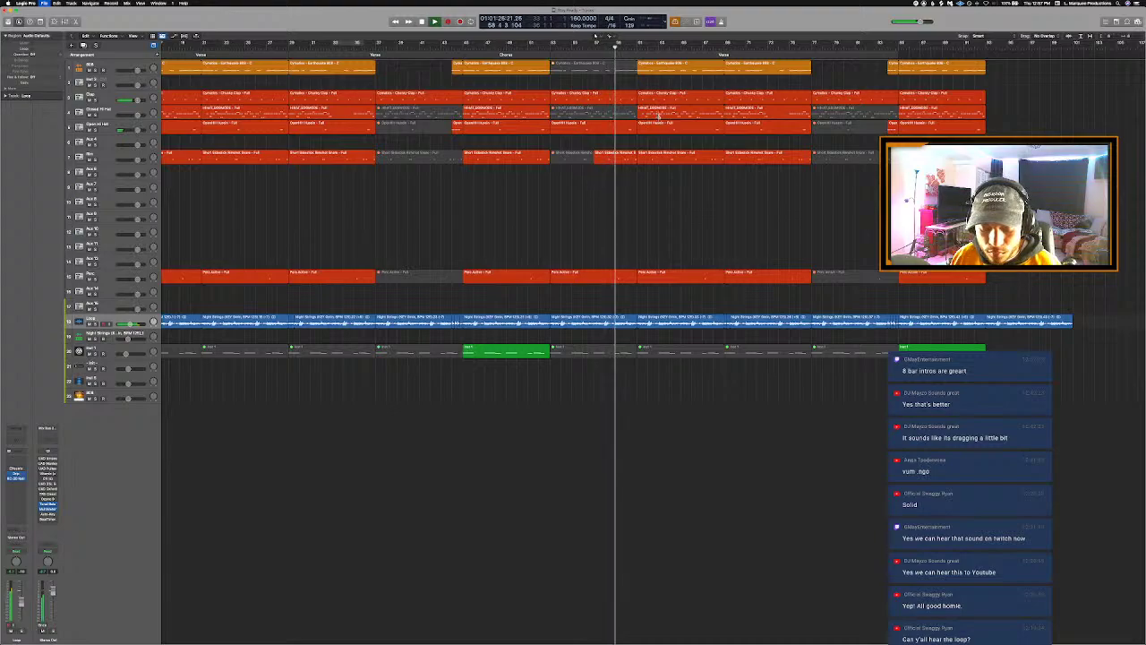
key(space)
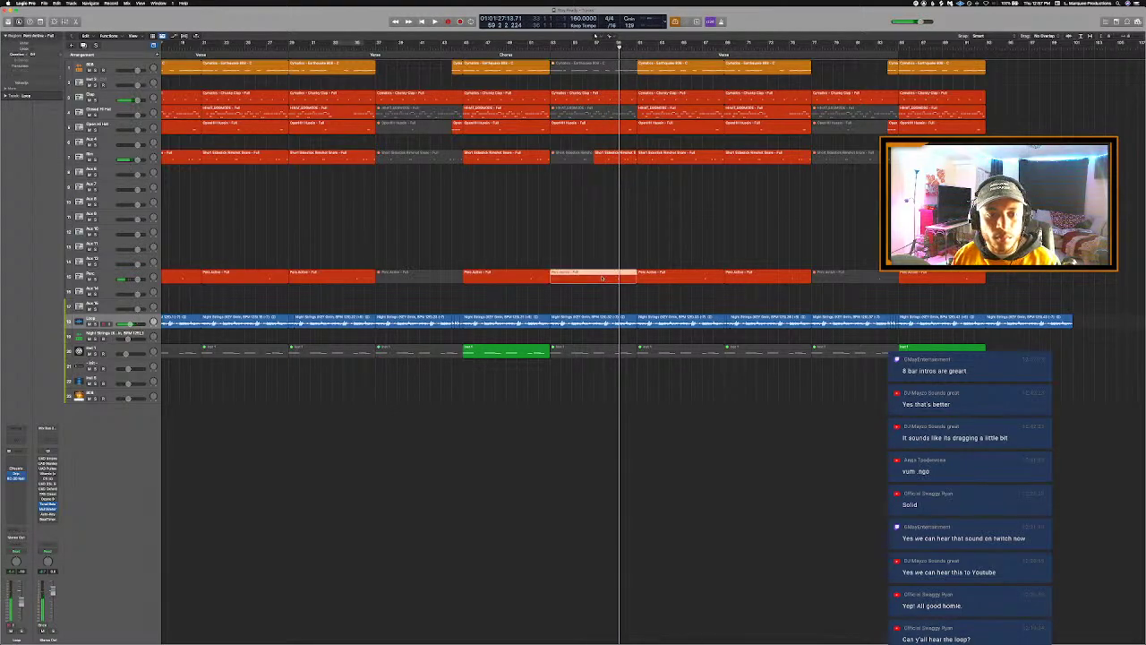
click(595, 40)
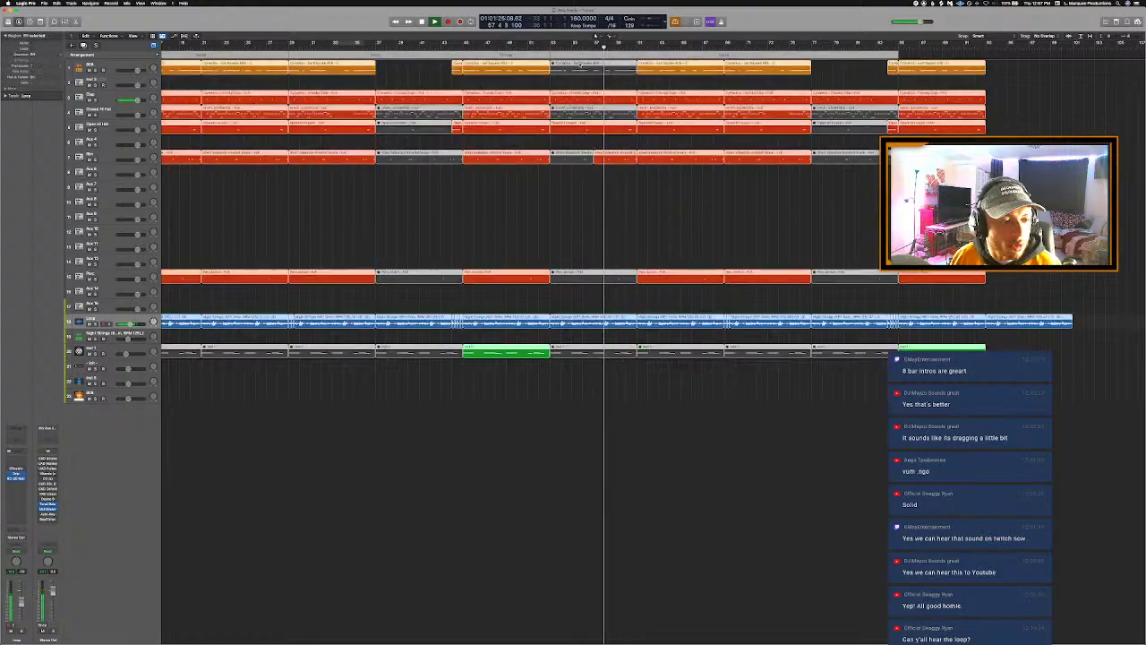
Step: Name all regions in the arrangement after their tracks
key(super+a)
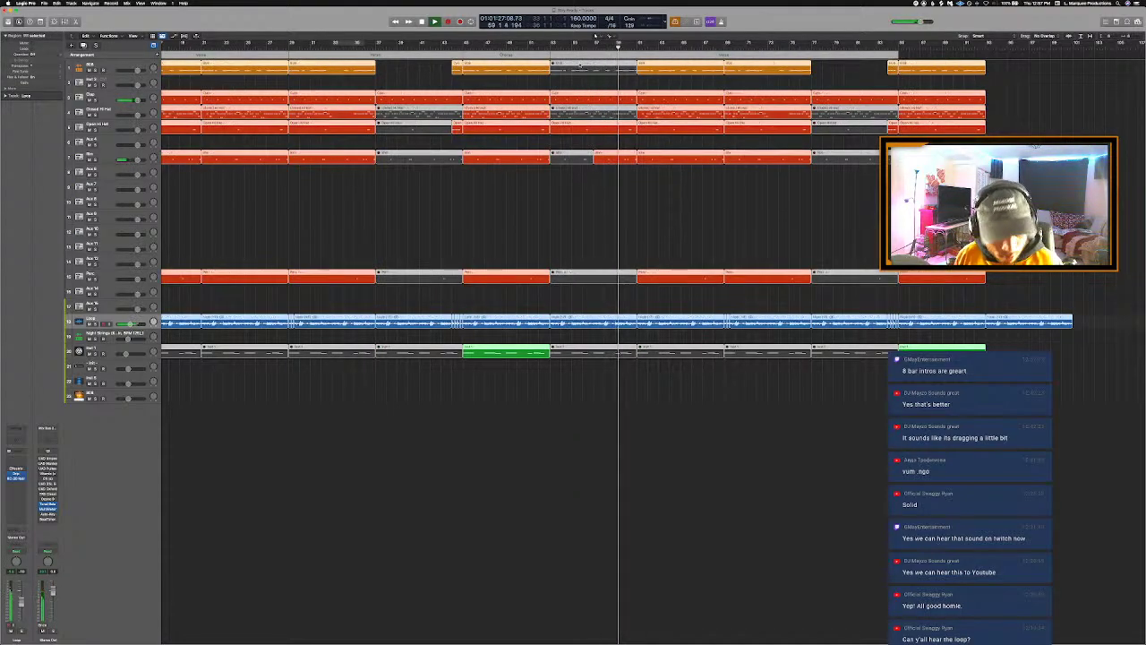
click(665, 199)
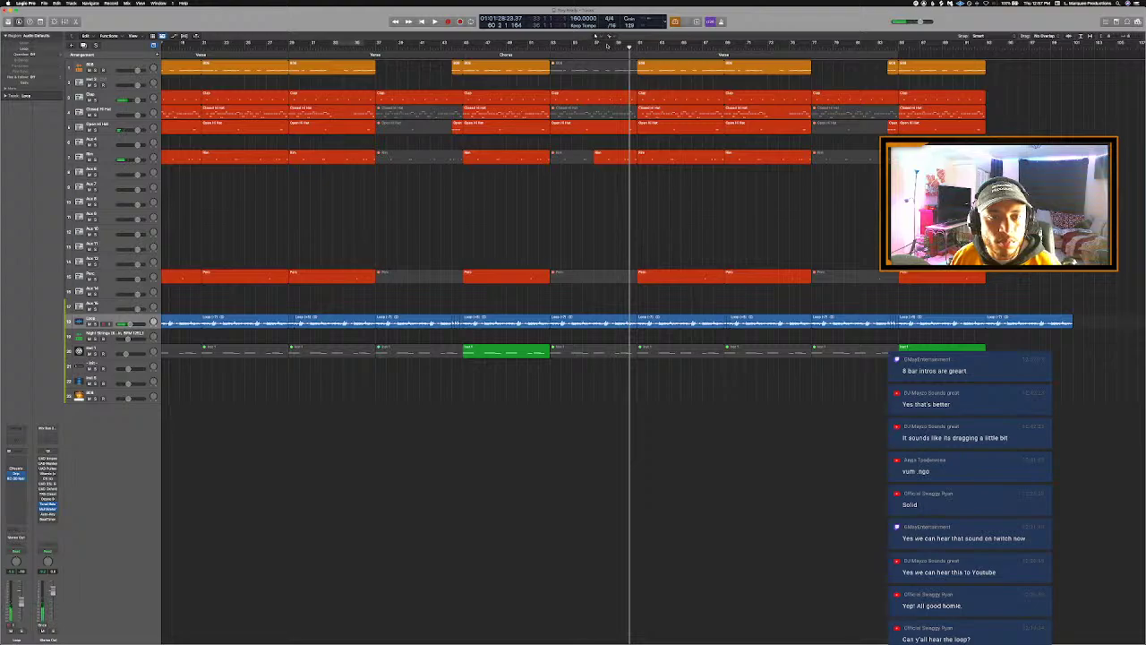
Step: Open the muted 808 region at bar 53 in the Piano Roll and delete all its notes except the last three
click(605, 43)
click(618, 67)
double_click(619, 67)
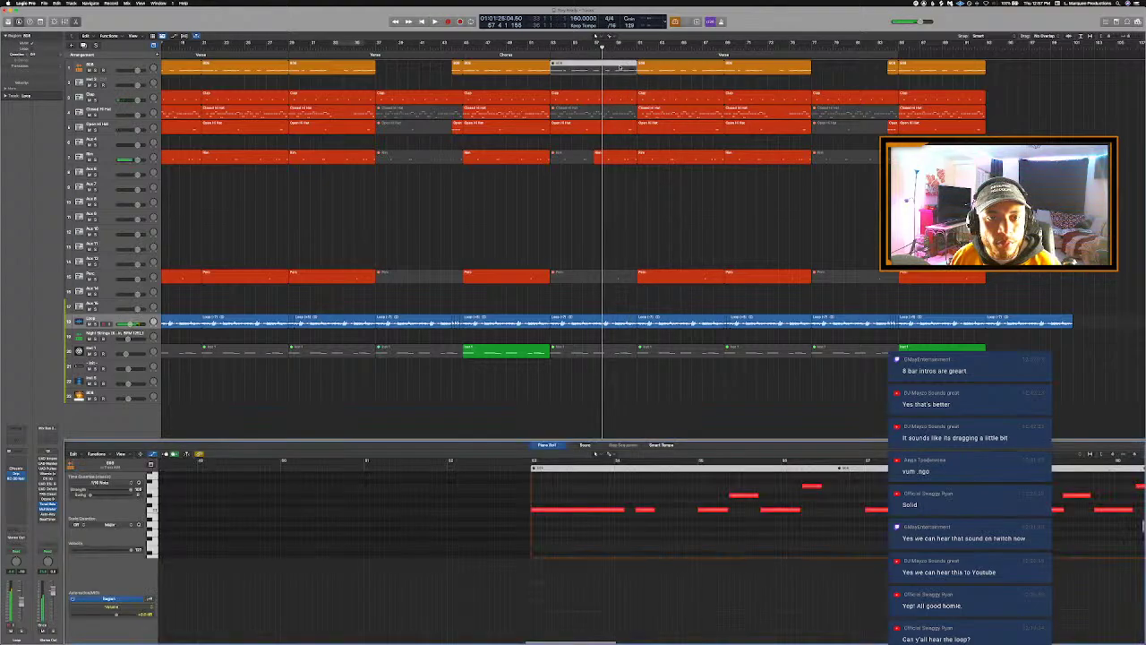
key(e)
key(e)
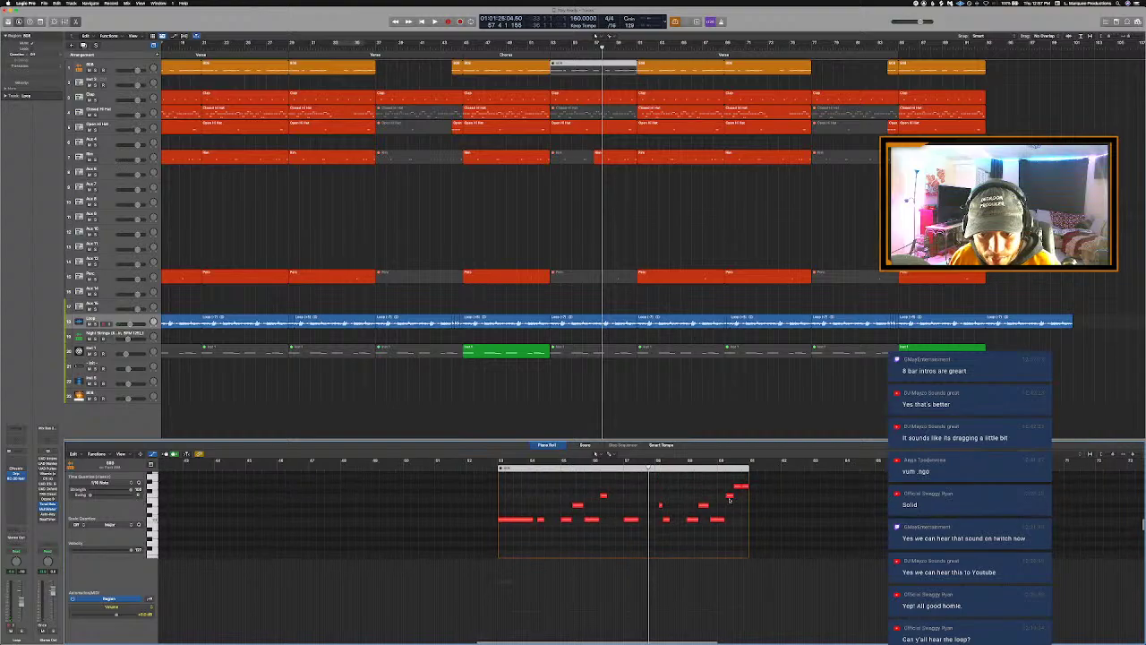
drag(516, 481, 725, 575)
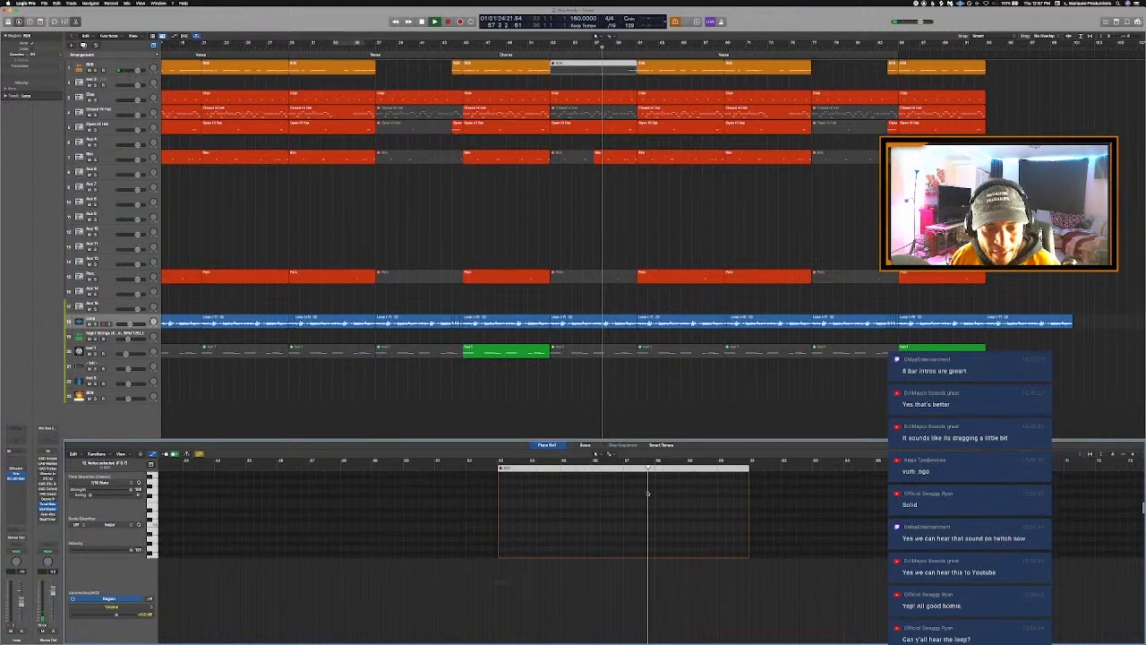
Step: Play toward the end of the edited 808 region and unmute that region
key(space)
scroll(707, 489, right, 1)
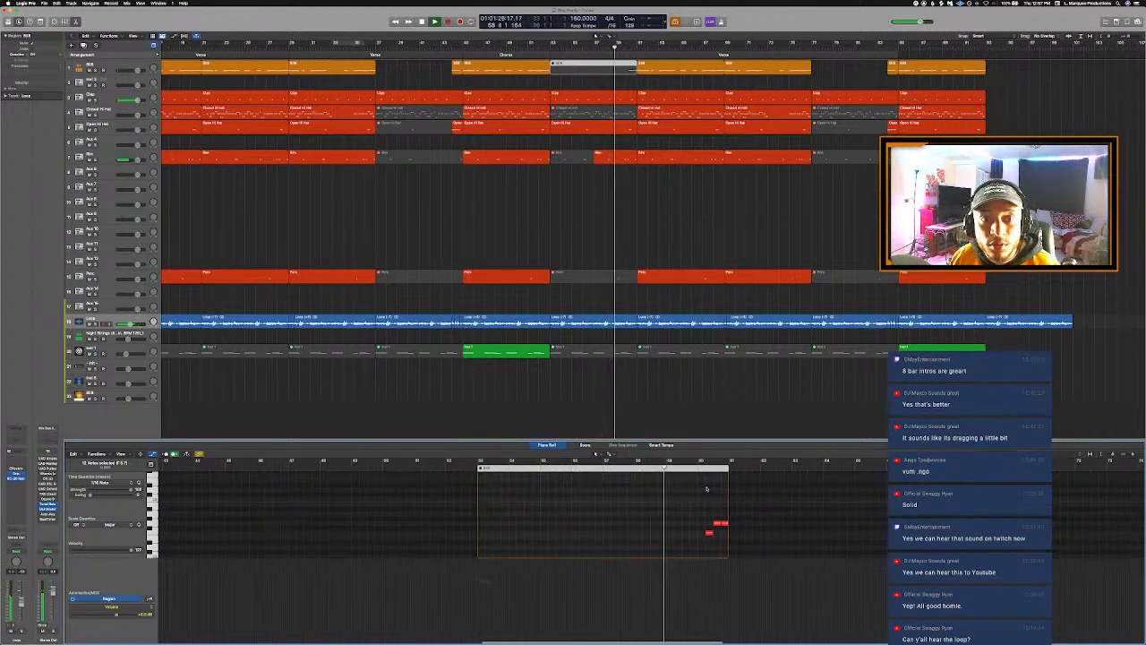
scroll(710, 489, up, 2)
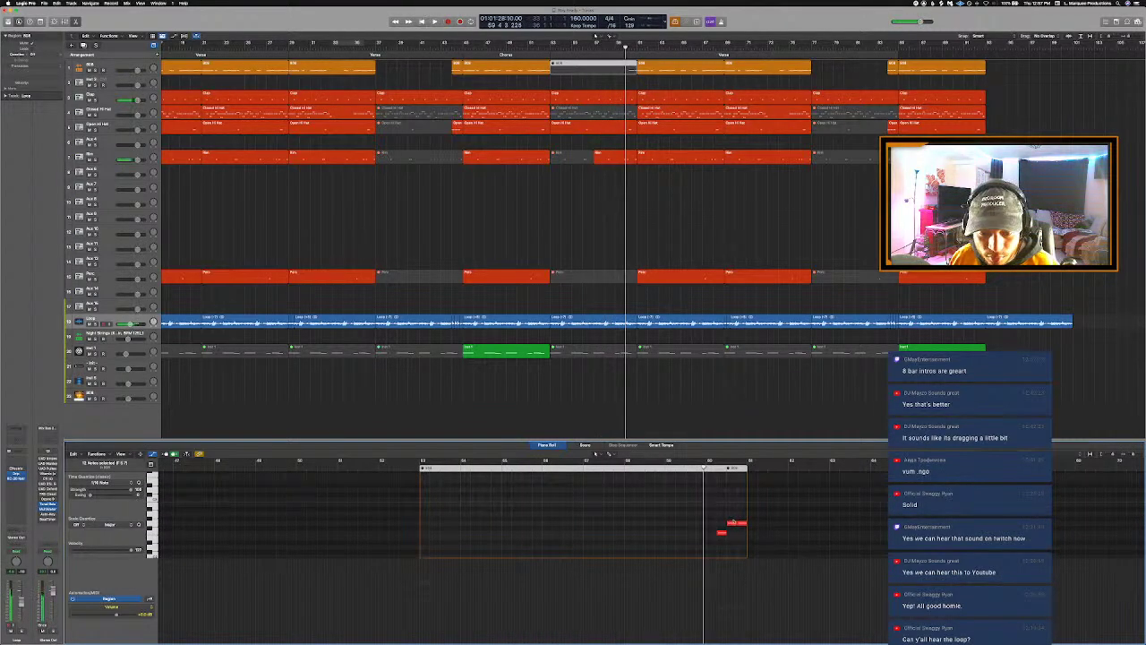
click(592, 69)
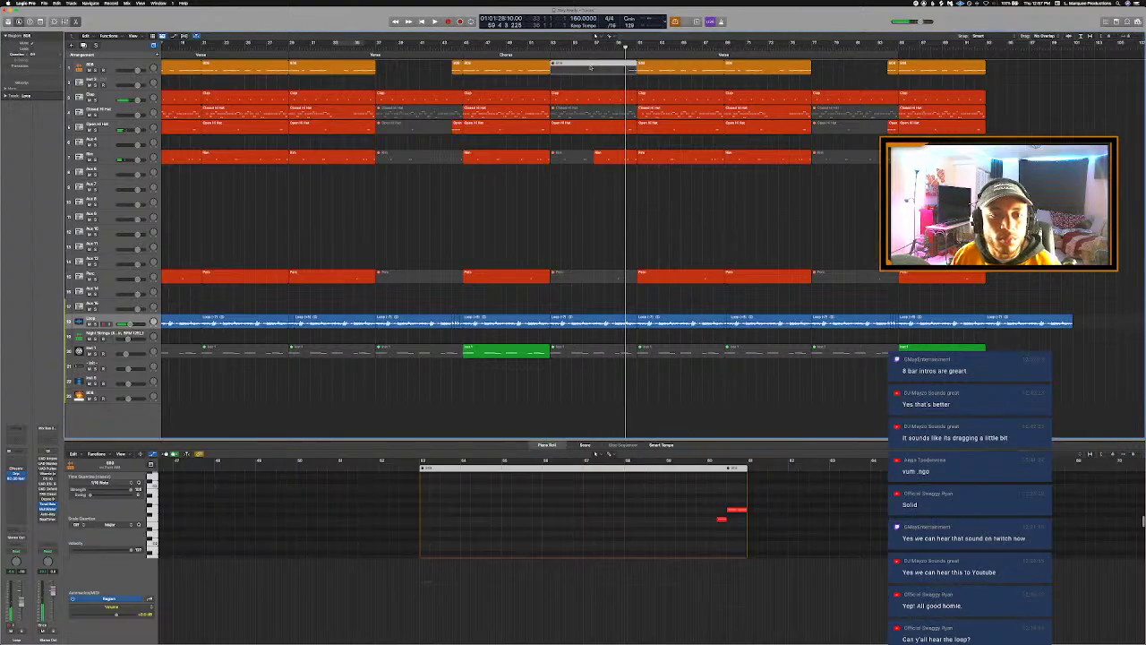
click(590, 68)
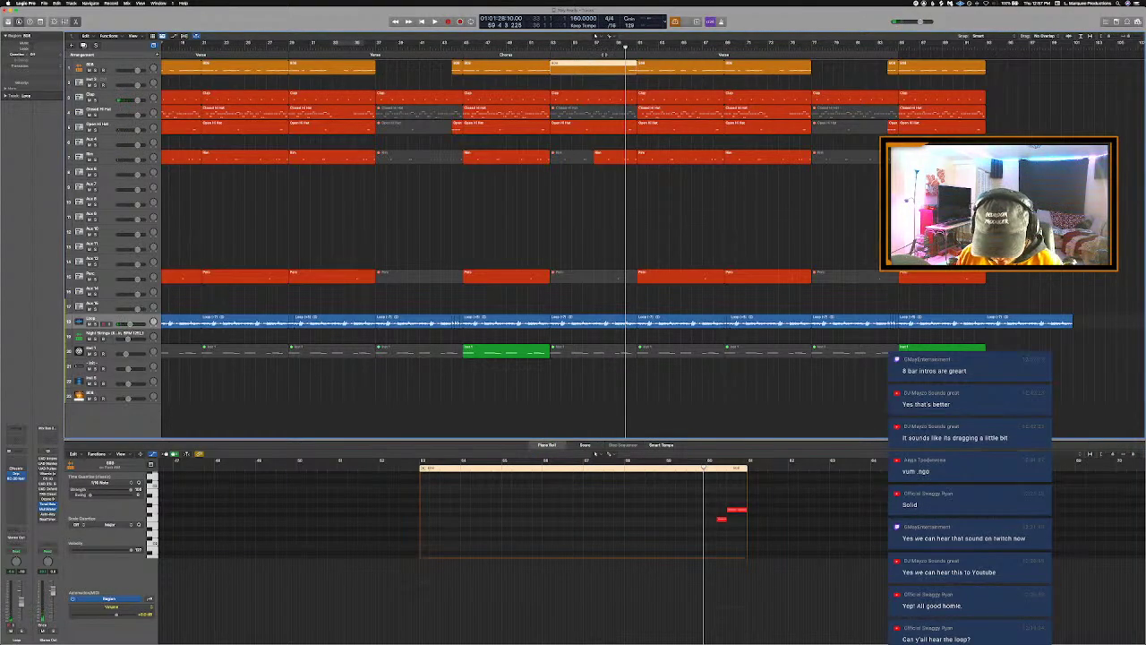
Step: Delete the middle of the three remaining 808 notes, lower the last one to the first note's pitch, and play the result
scroll(743, 527, up, 3)
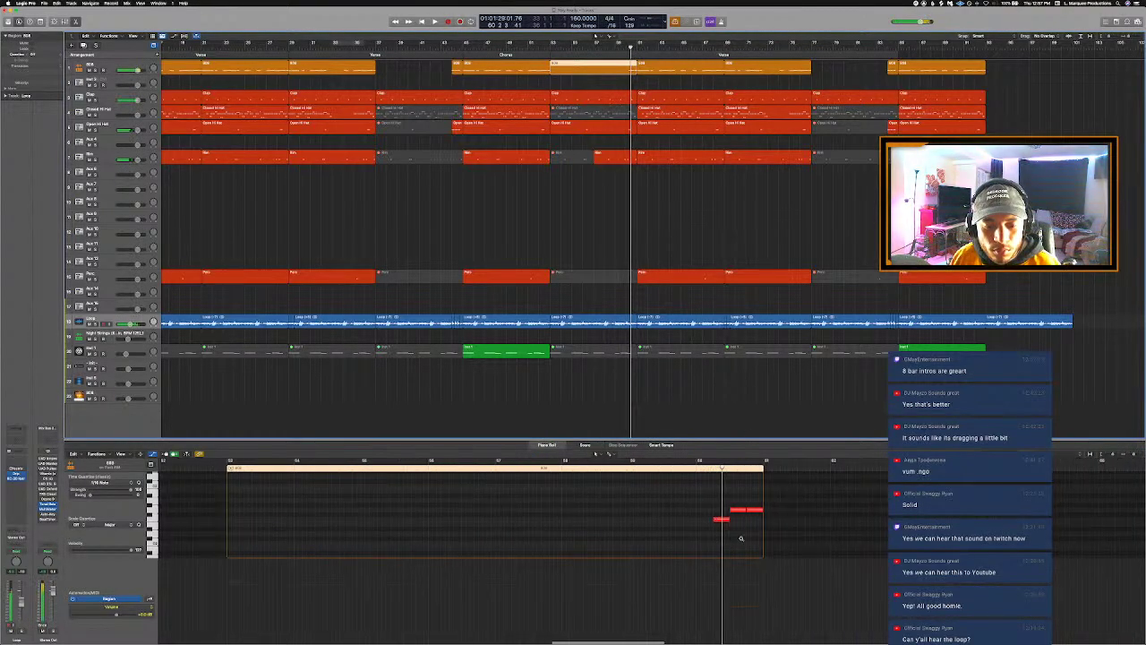
click(721, 519)
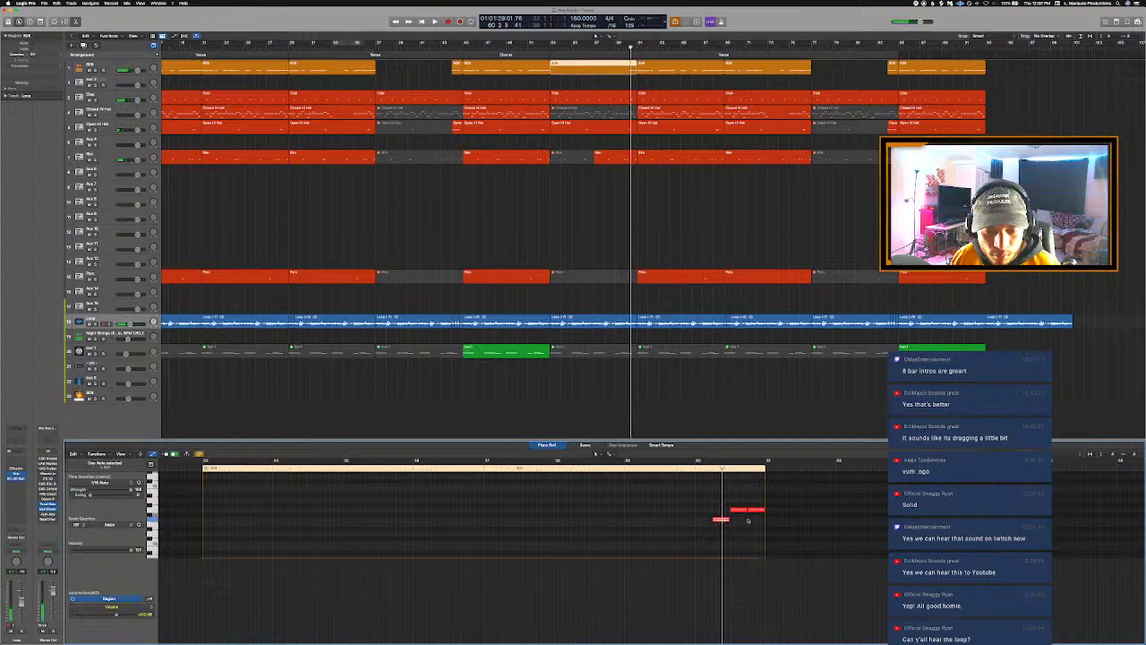
scroll(743, 513, up, 1)
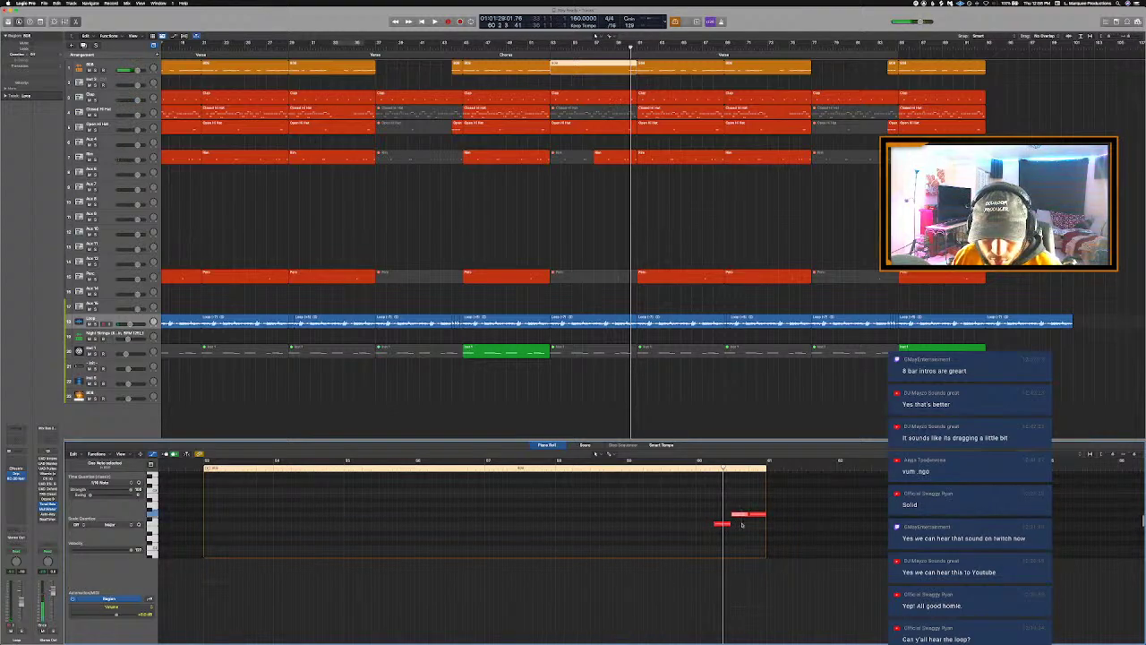
scroll(742, 525, up, 3)
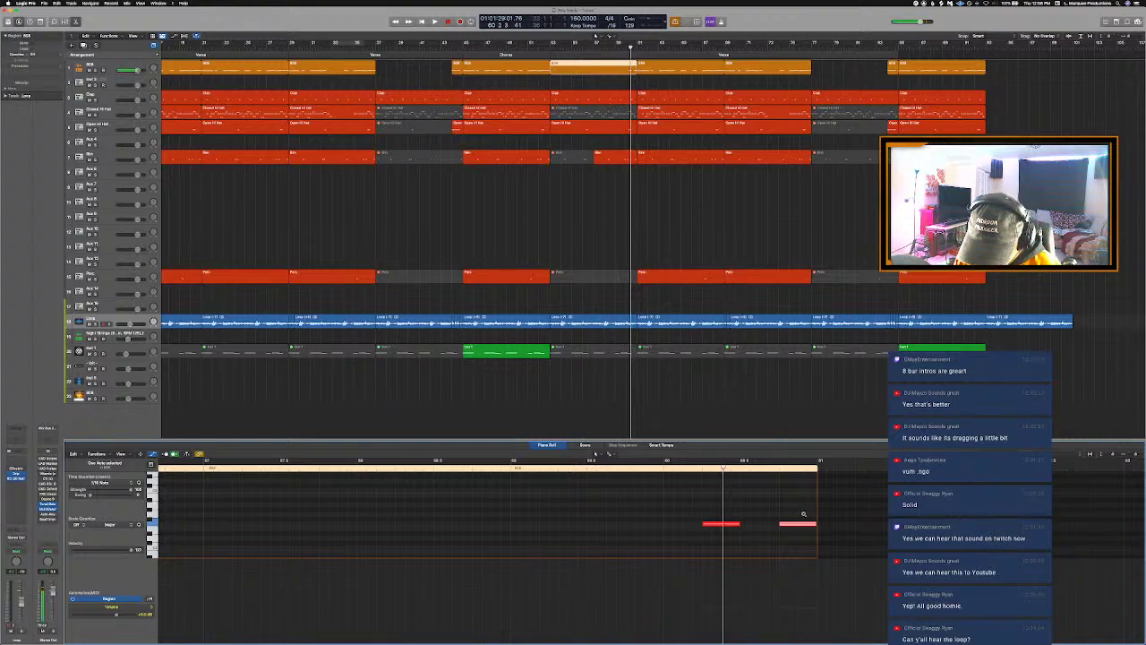
click(703, 467)
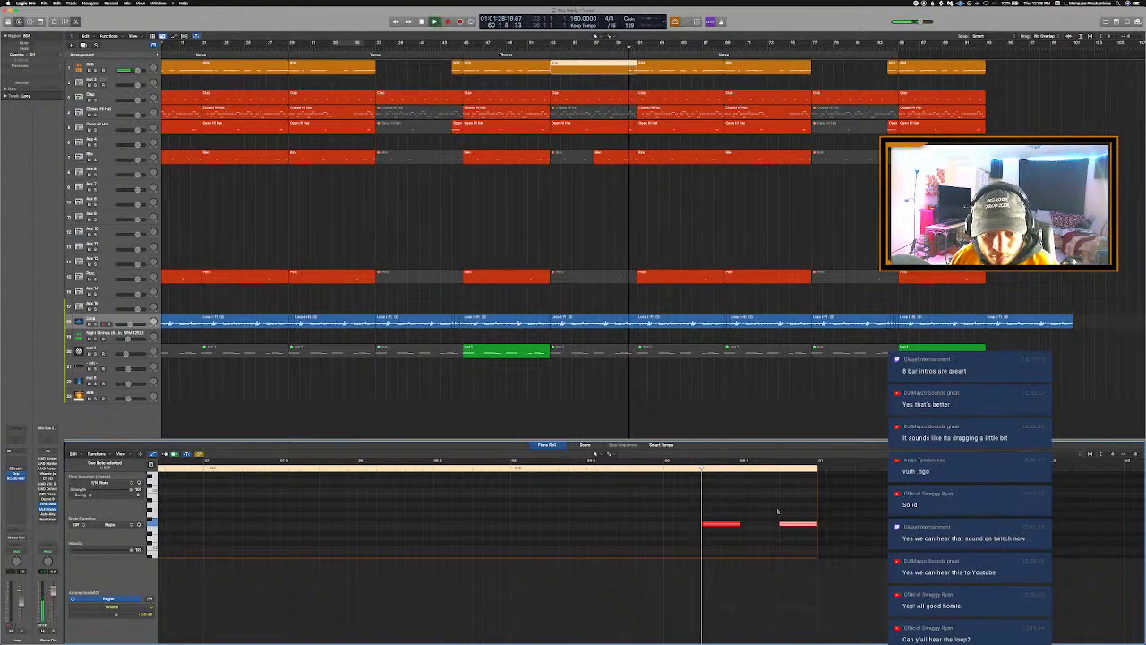
click(664, 468)
key(space)
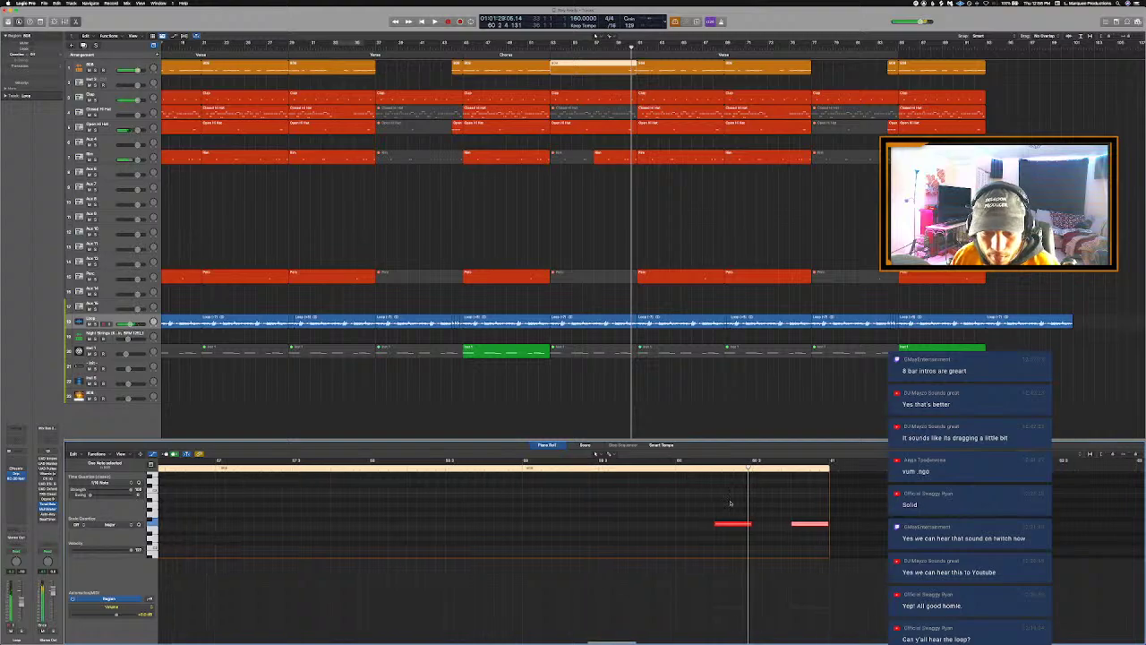
Step: Move the two 808 notes earlier so they start on beats 1 and 3 of bar 60
drag(717, 525, 675, 523)
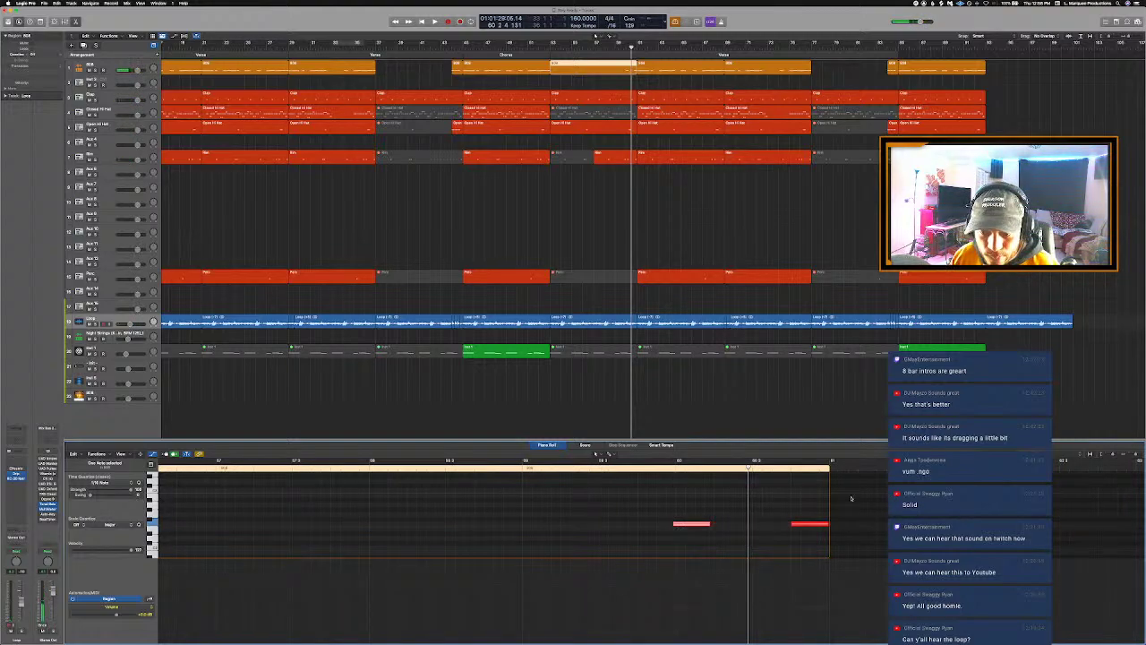
drag(695, 525, 696, 525)
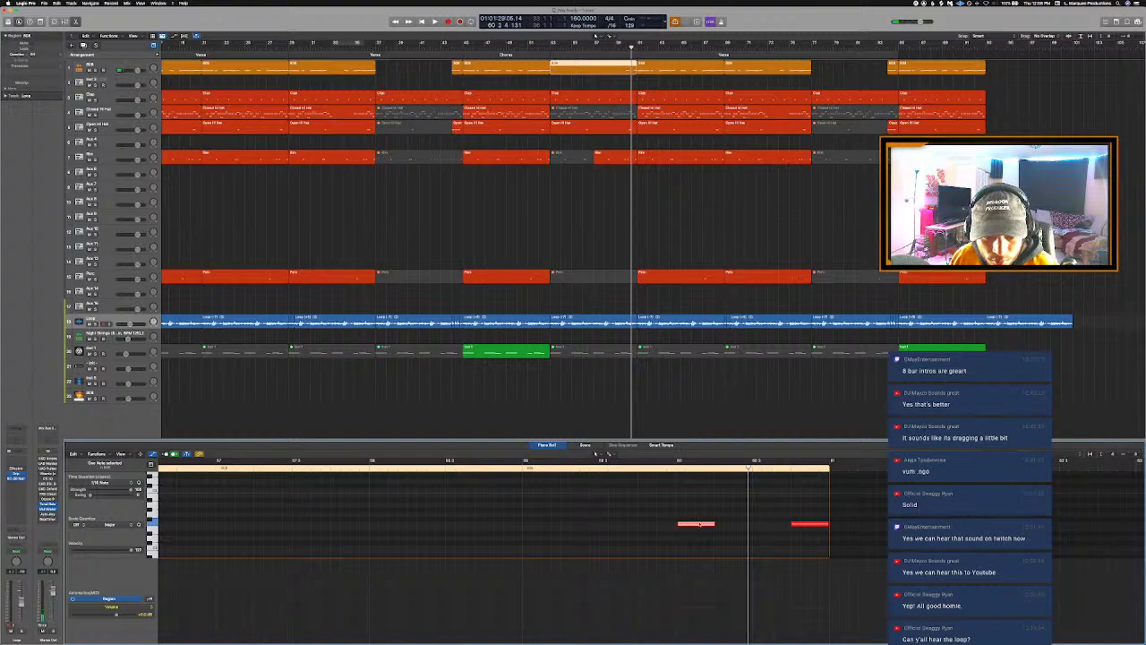
drag(699, 525, 696, 525)
drag(814, 527, 775, 527)
drag(645, 505, 829, 541)
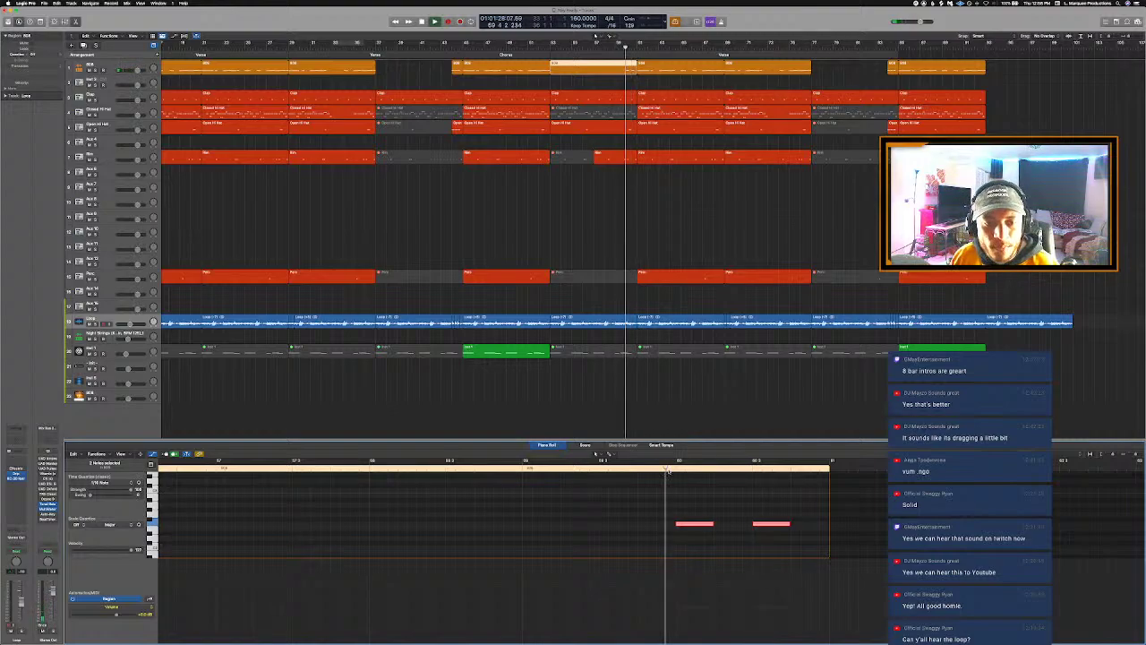
Step: Split the Loop region from bar 53 at bar 60 with the Scissors Tool in the audio editor and play it
click(625, 320)
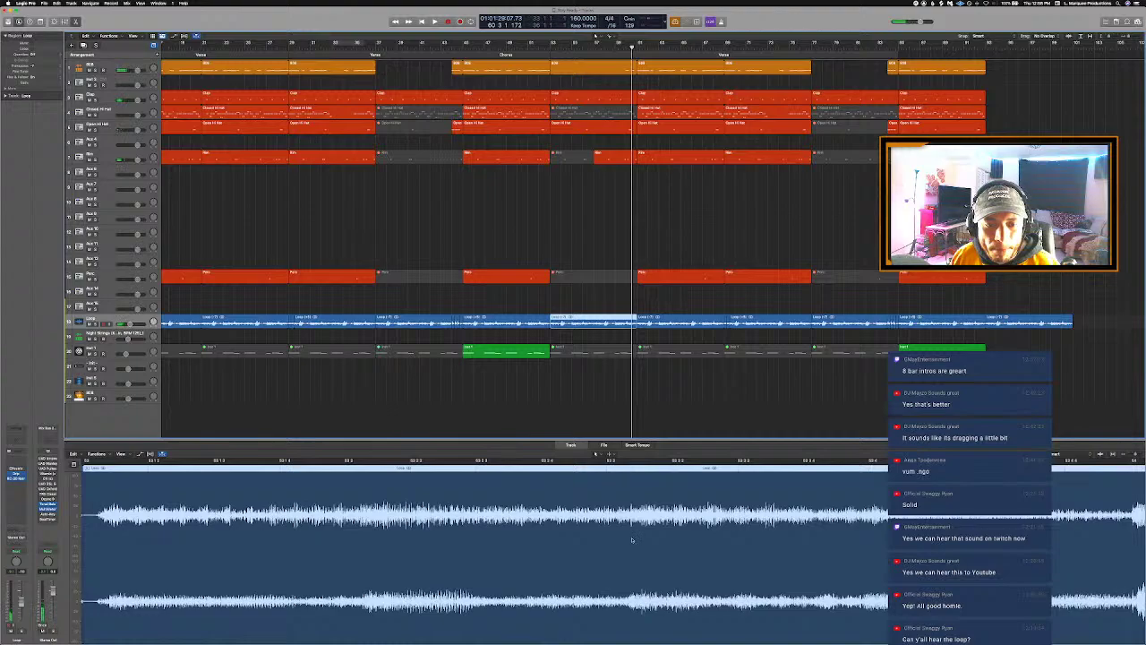
scroll(632, 539, down, 10)
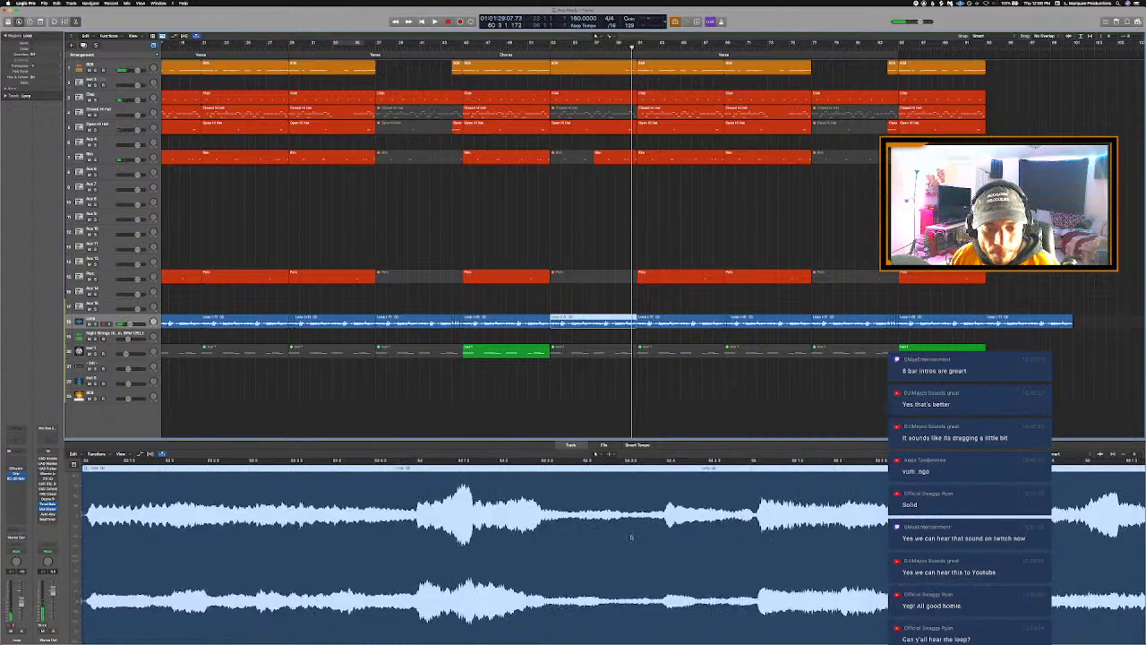
scroll(484, 547, up, 8)
click(609, 454)
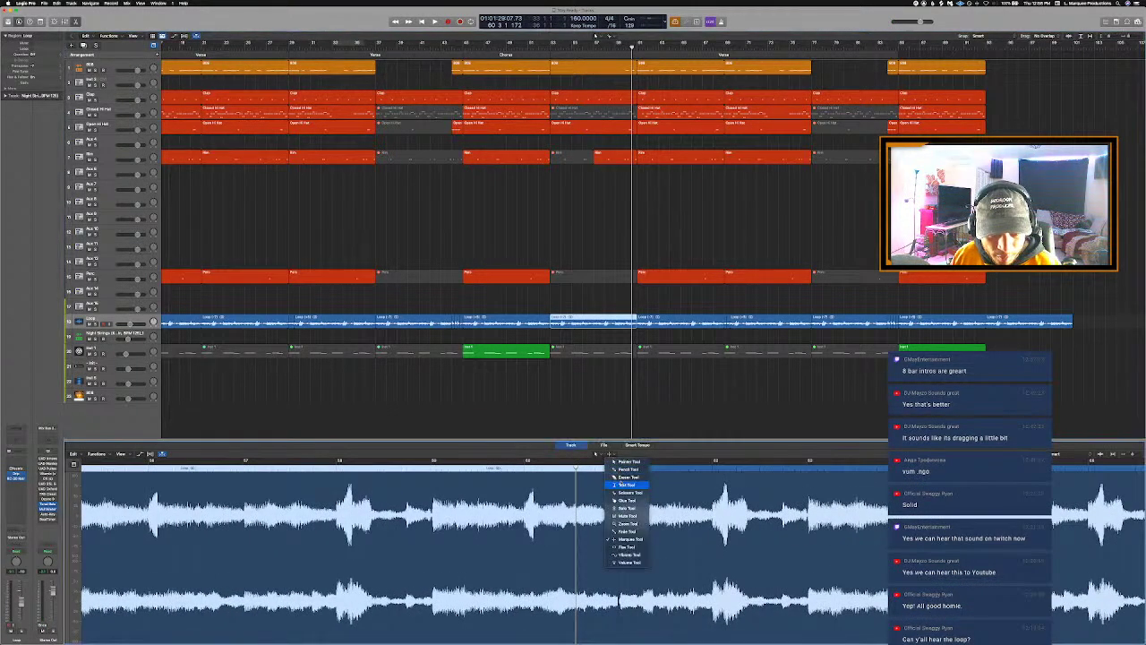
click(624, 493)
click(525, 462)
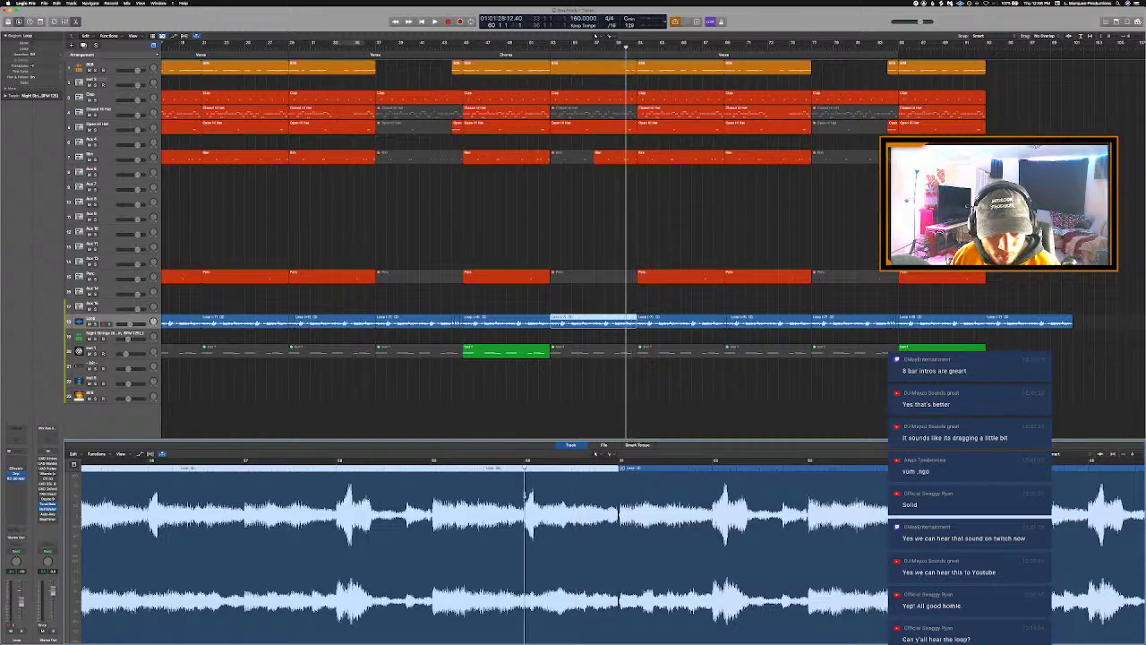
click(527, 494)
key(space)
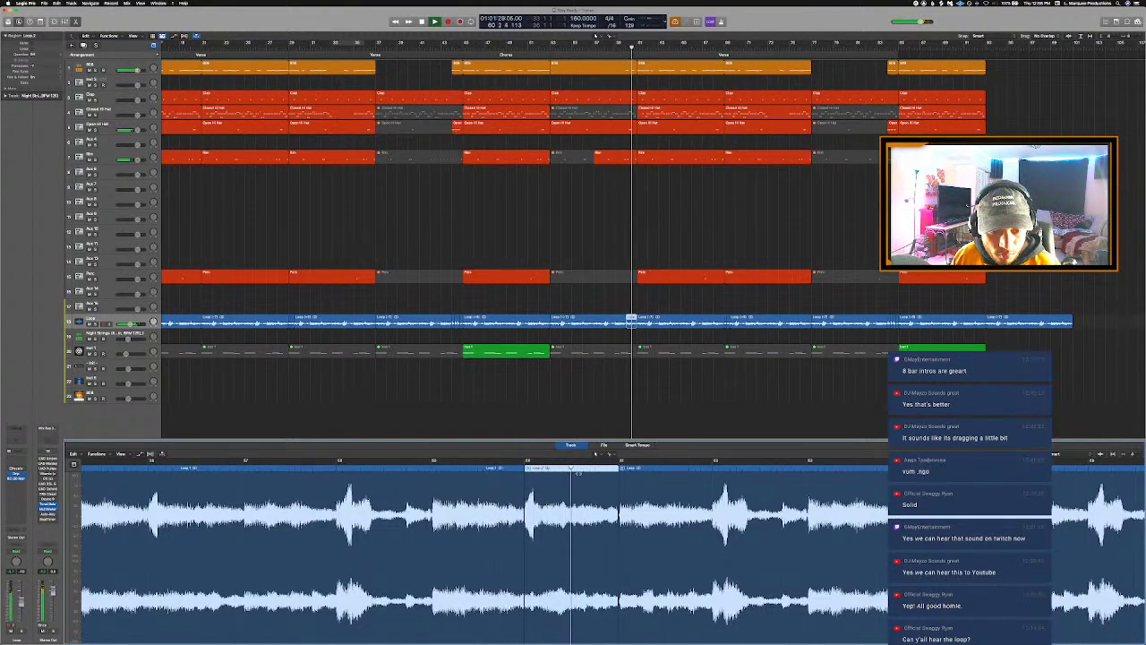
Step: Split the Loop slice at beat 3 of bar 60, repeat its first half over the second half, and play the result
click(570, 483)
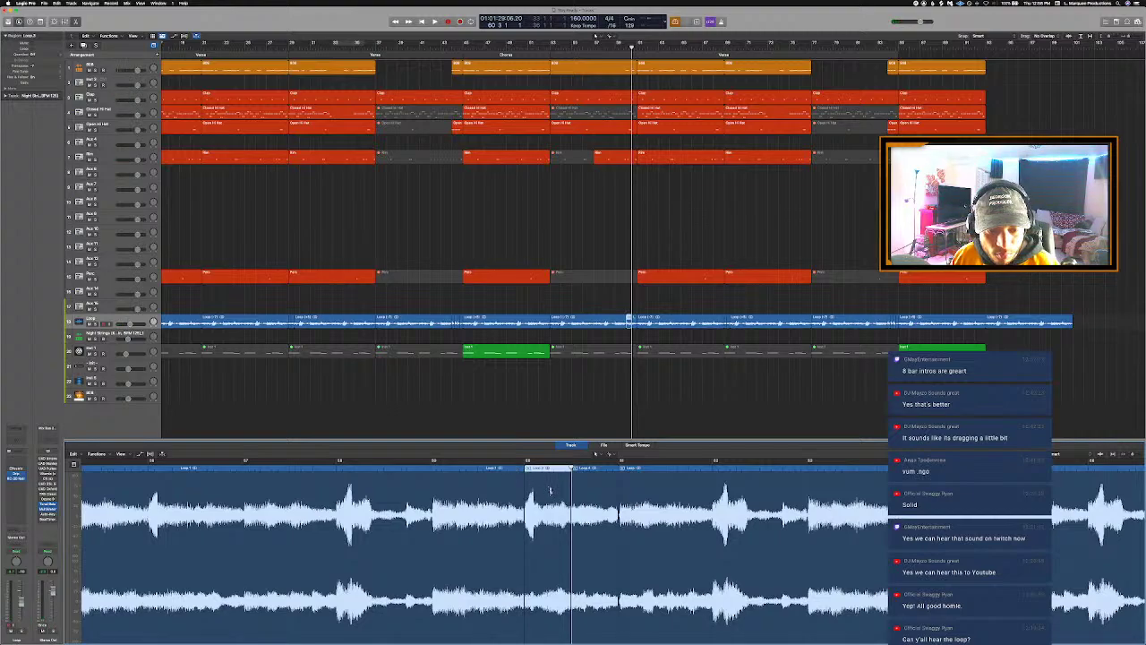
key(space)
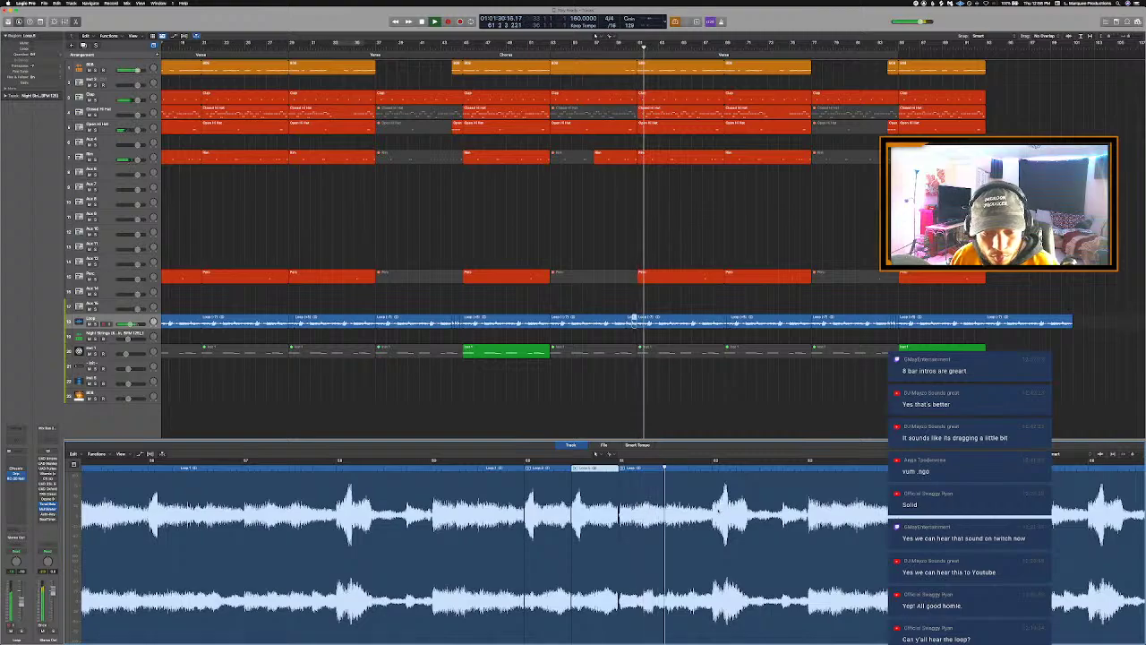
key(e)
Step: Replace the Loop and Closed Hi Hat regions at bar 61 with a copy of the bar 5 Loop and an active Closed Hi Hat region
scroll(756, 431, down, 5)
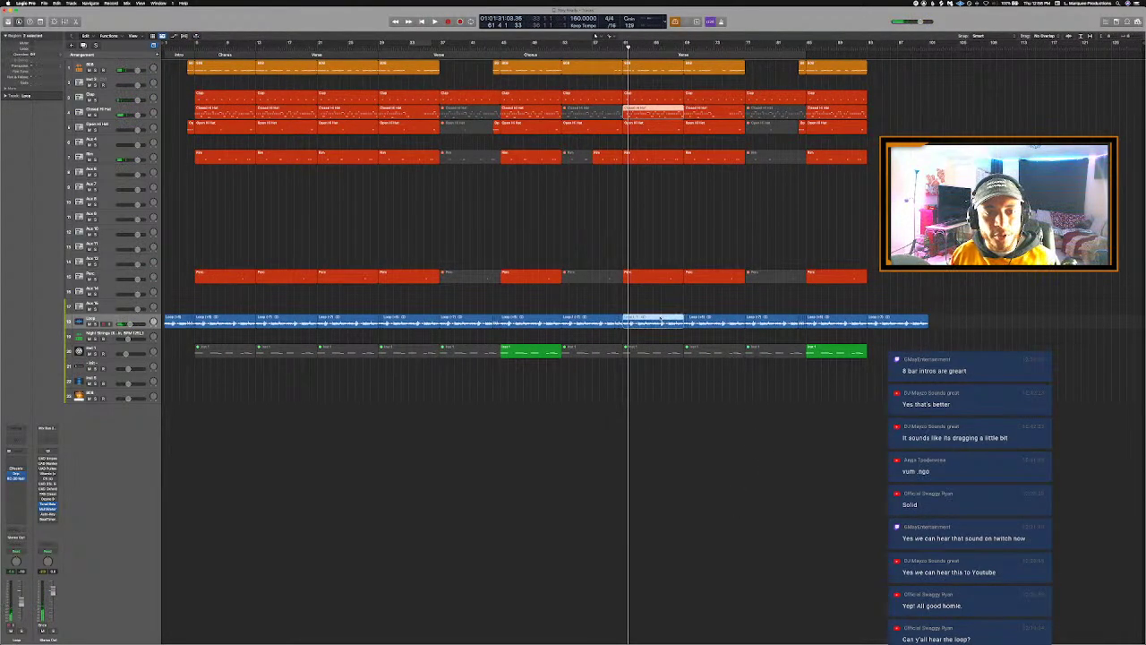
key(Delete)
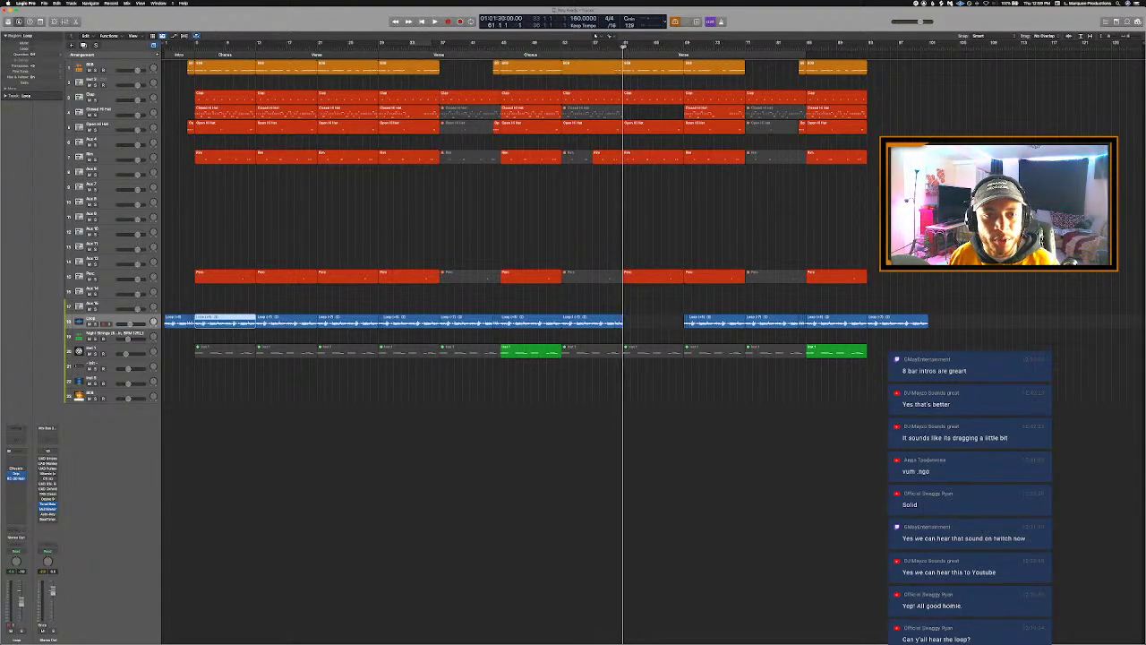
key(super+v)
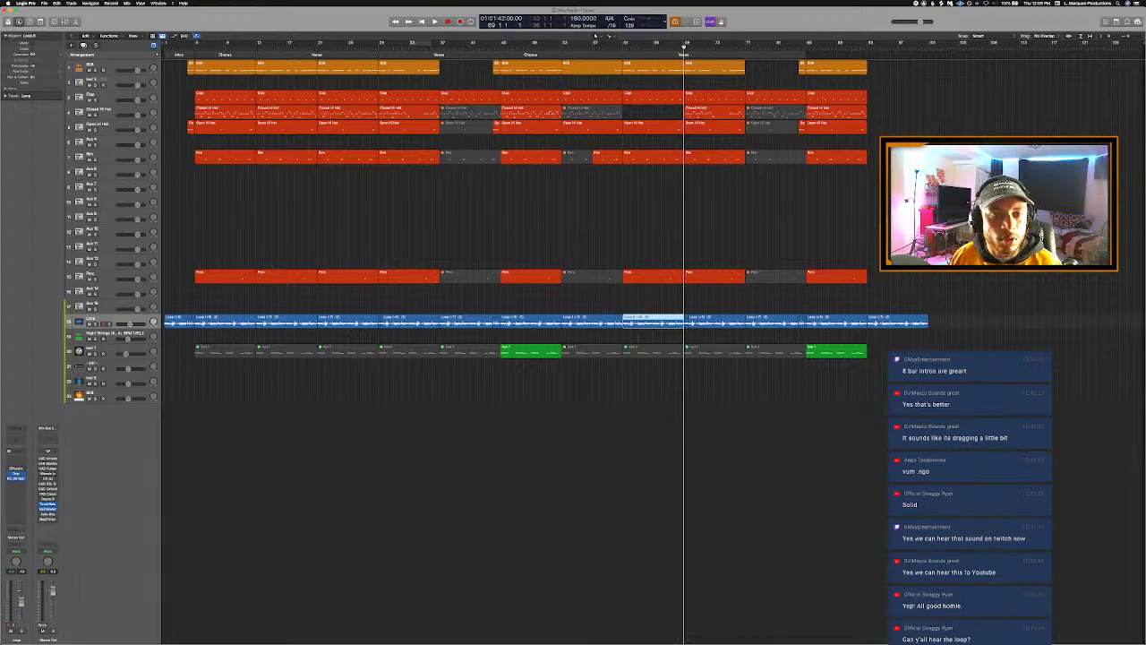
click(591, 110)
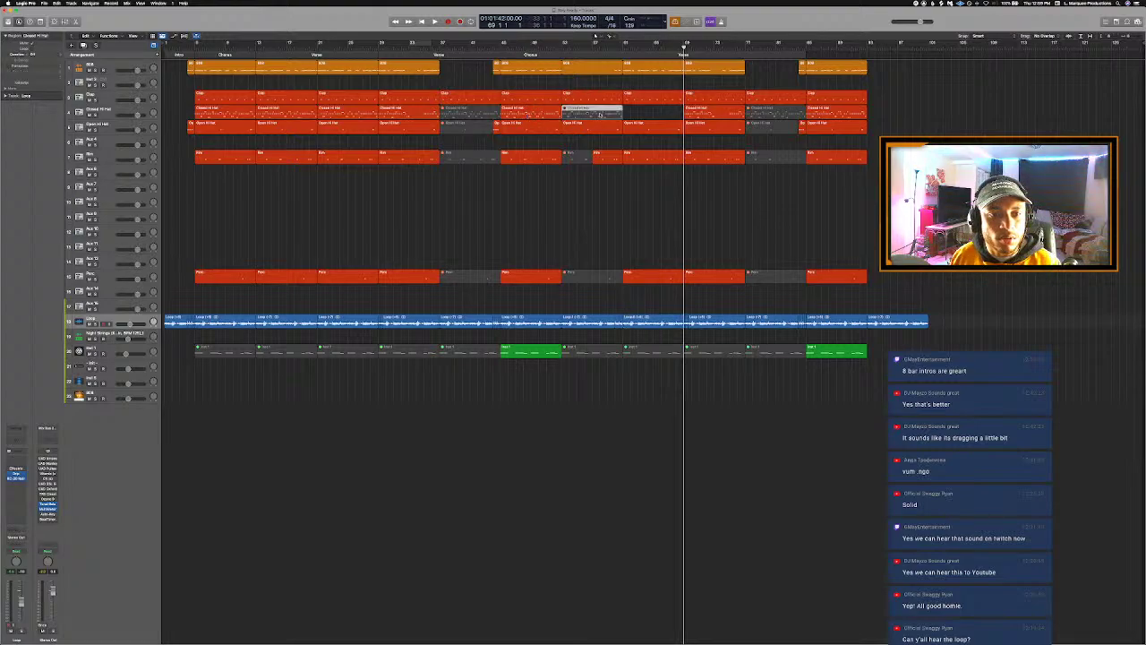
key(super+r)
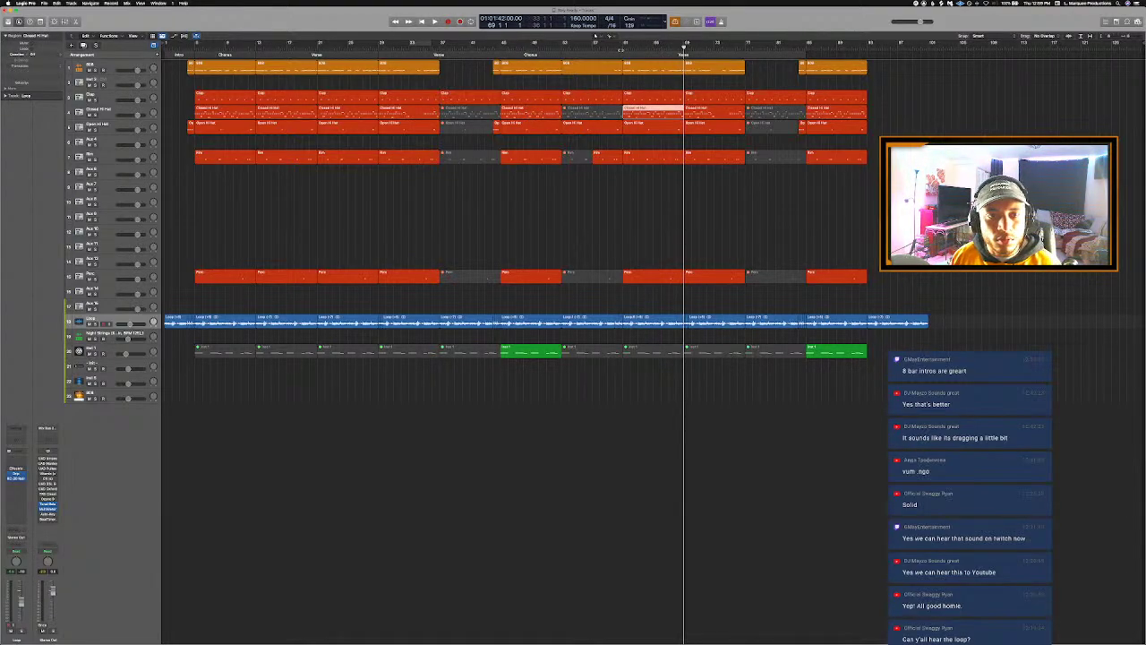
Step: Play from just before bar 61 and mute the short end piece of the Rim region leading into bar 61
click(615, 47)
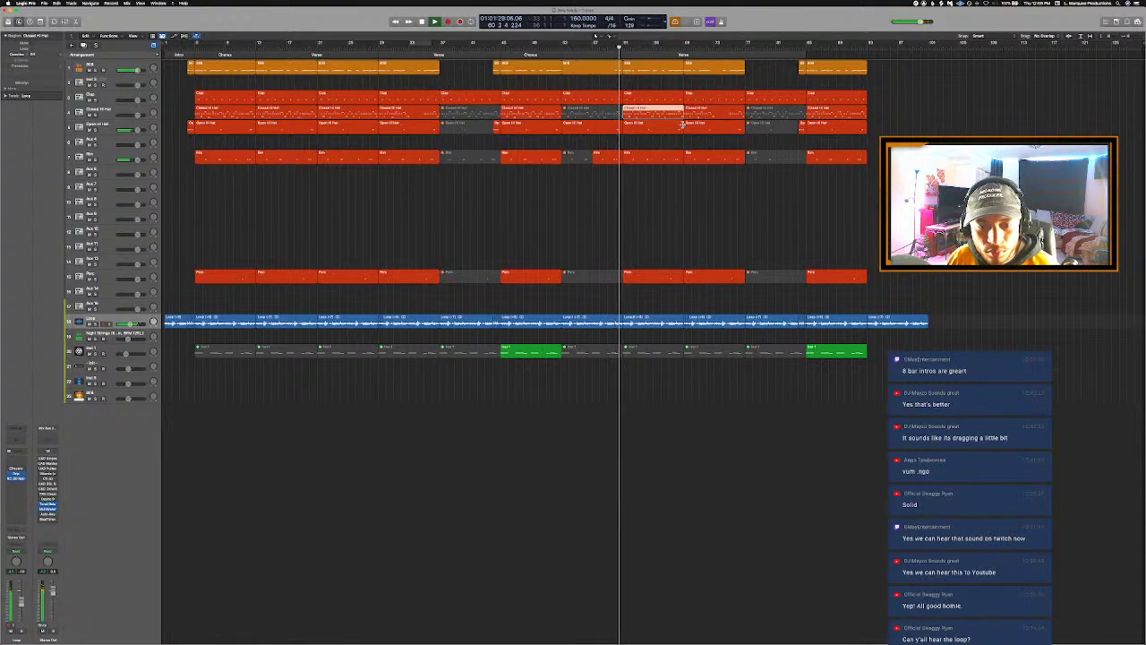
click(615, 157)
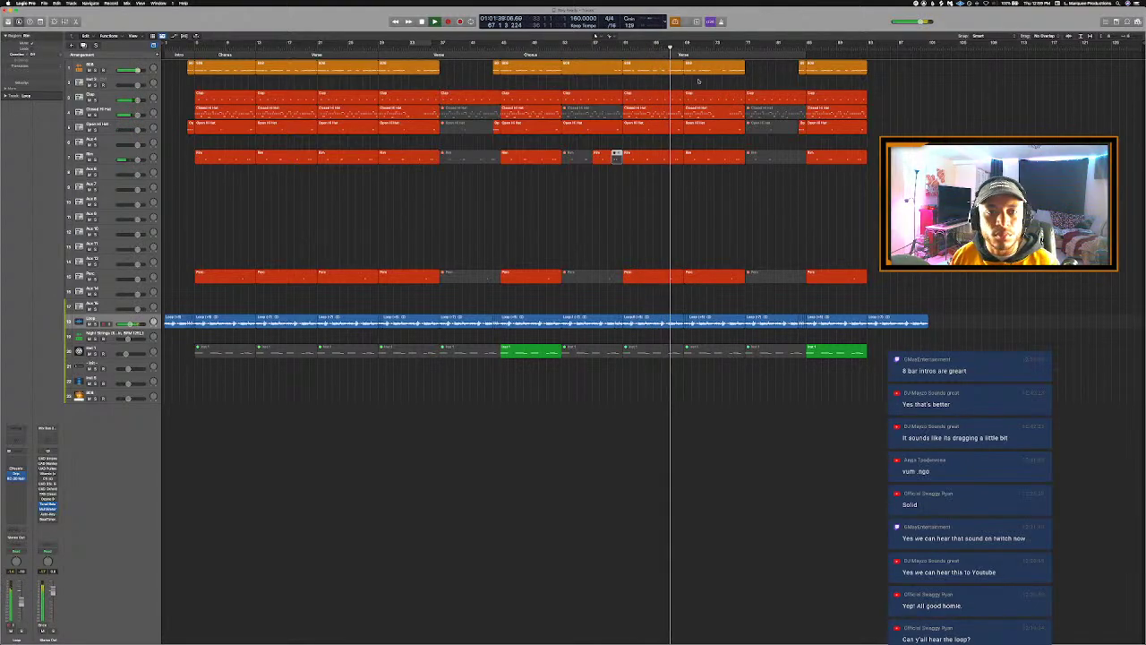
Step: Adjust the Verse arrangement markers so the second one runs from bar 69 to bar 85
super+click(697, 56)
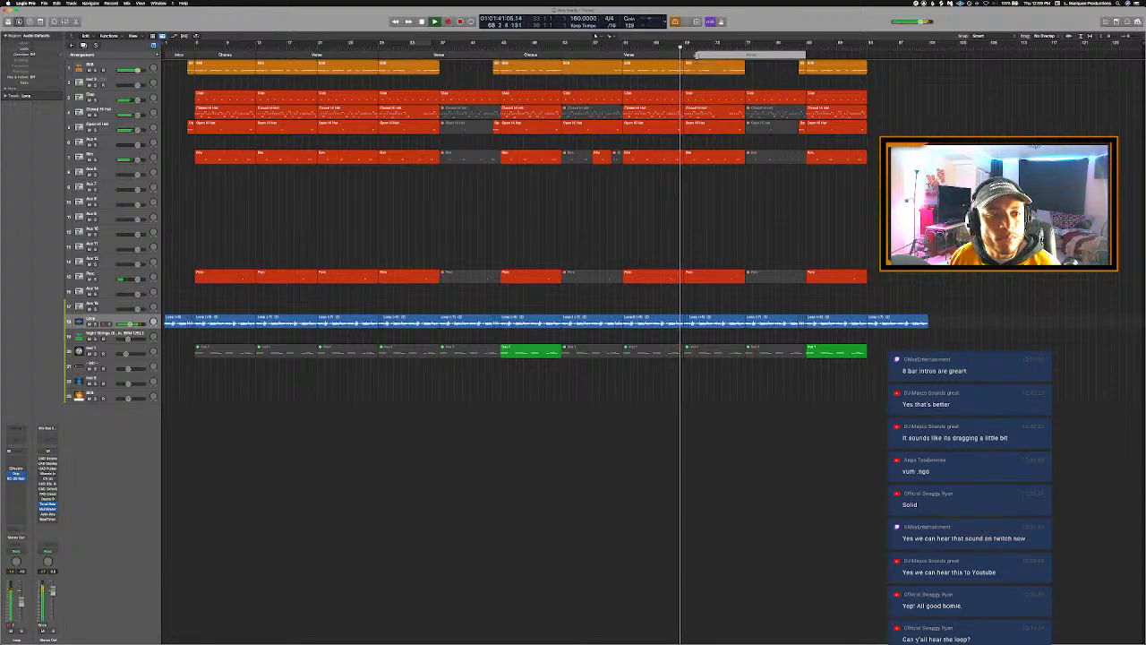
drag(696, 56, 683, 59)
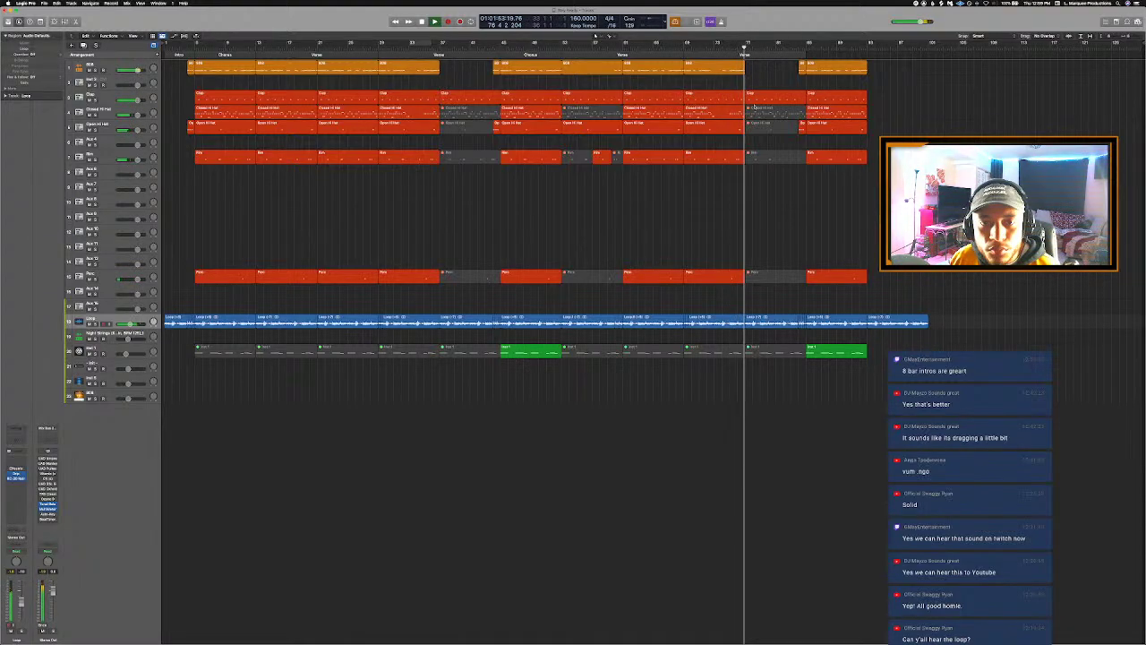
key(super+r)
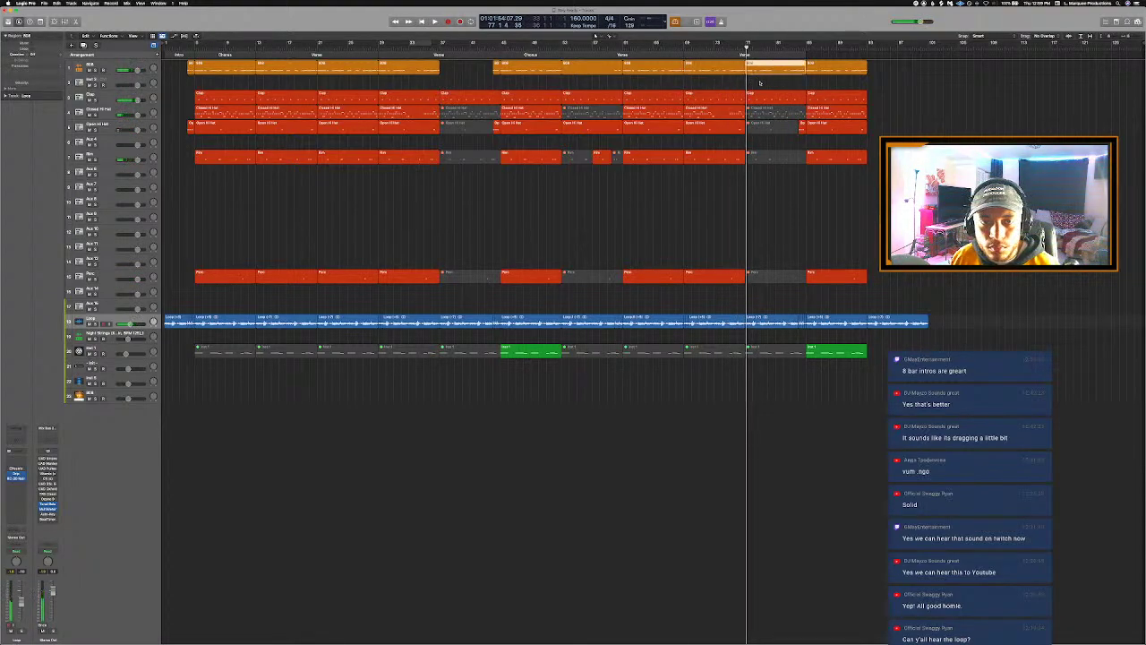
double_click(759, 70)
key(super+z)
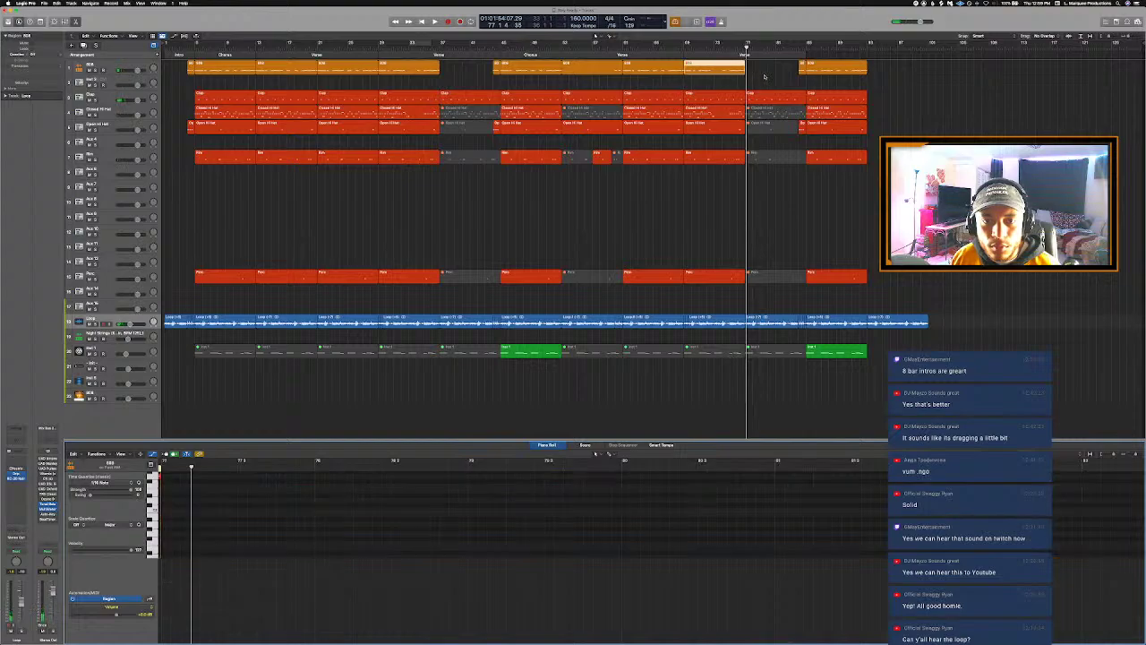
click(778, 78)
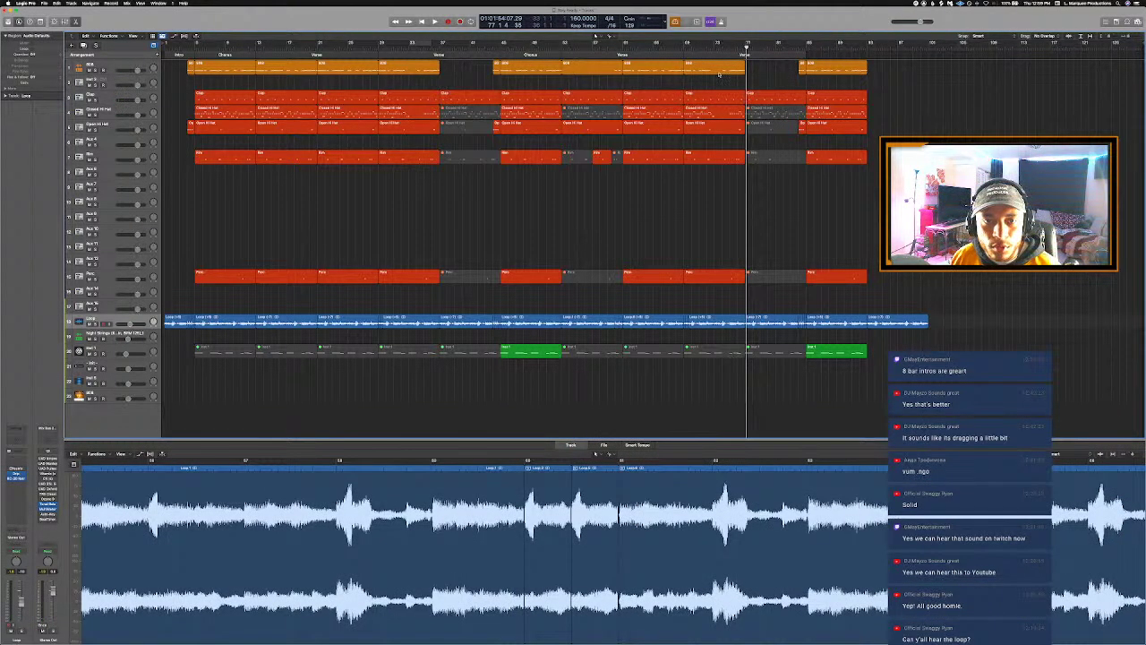
click(701, 71)
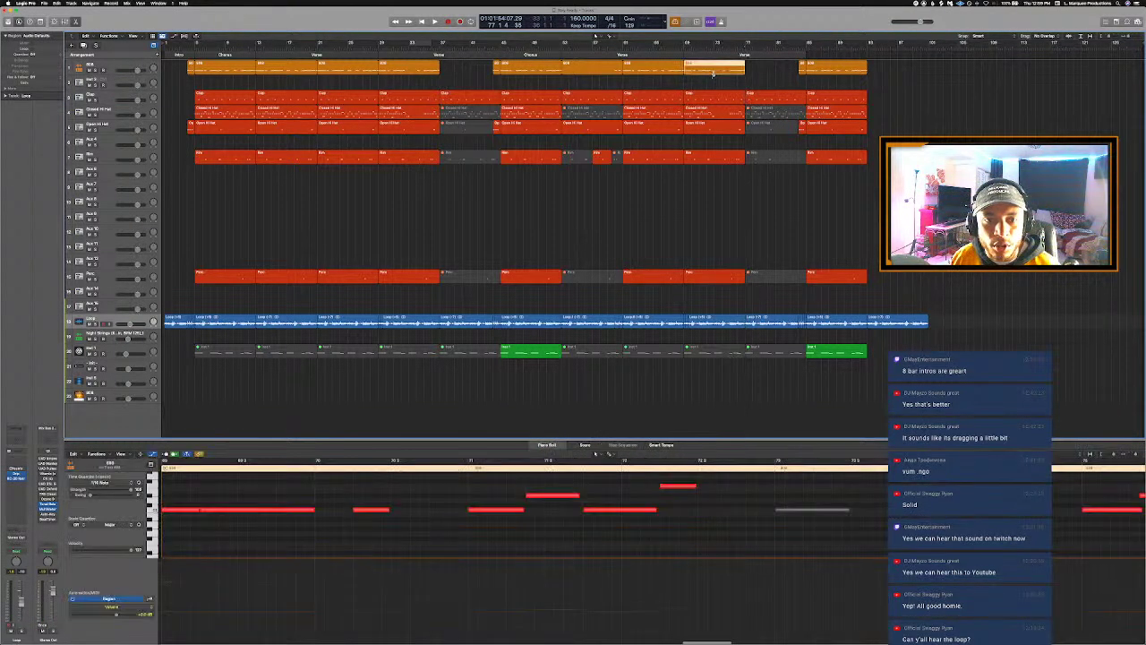
key(super+z)
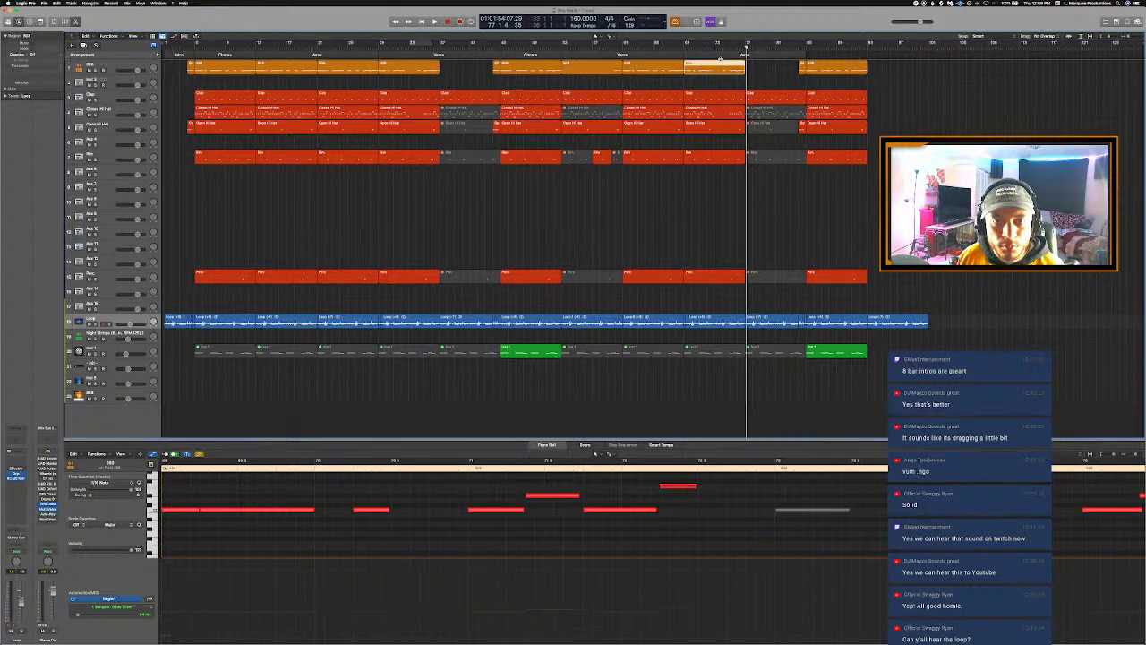
Step: Paste a four-bar 808 region on the 808 track at bar 77
click(745, 46)
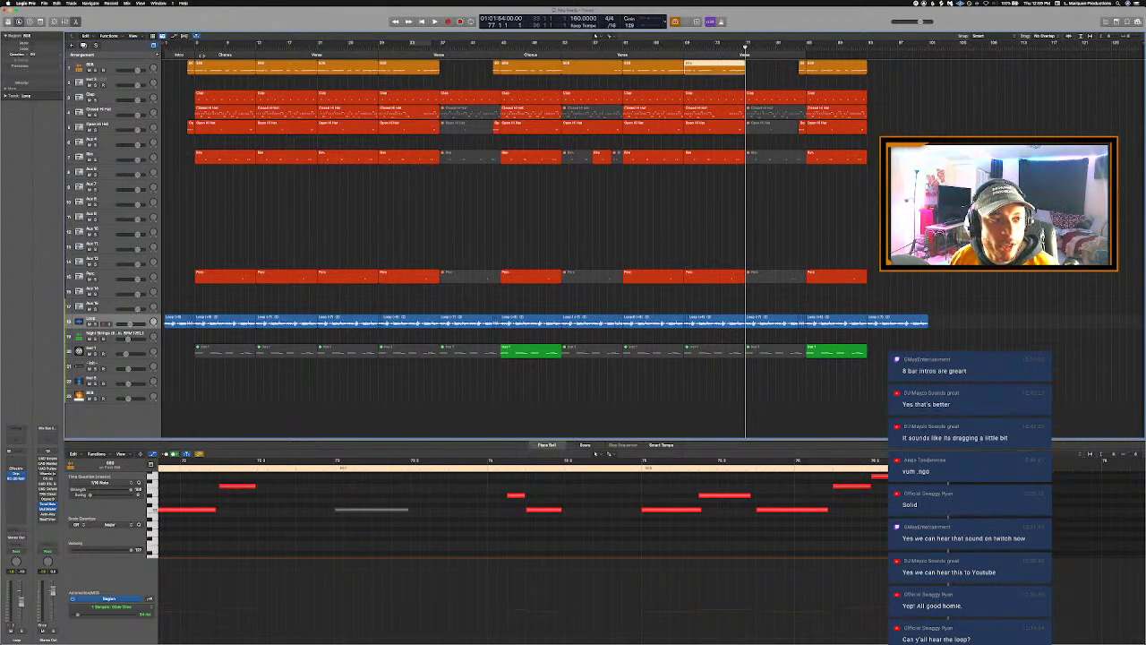
click(108, 67)
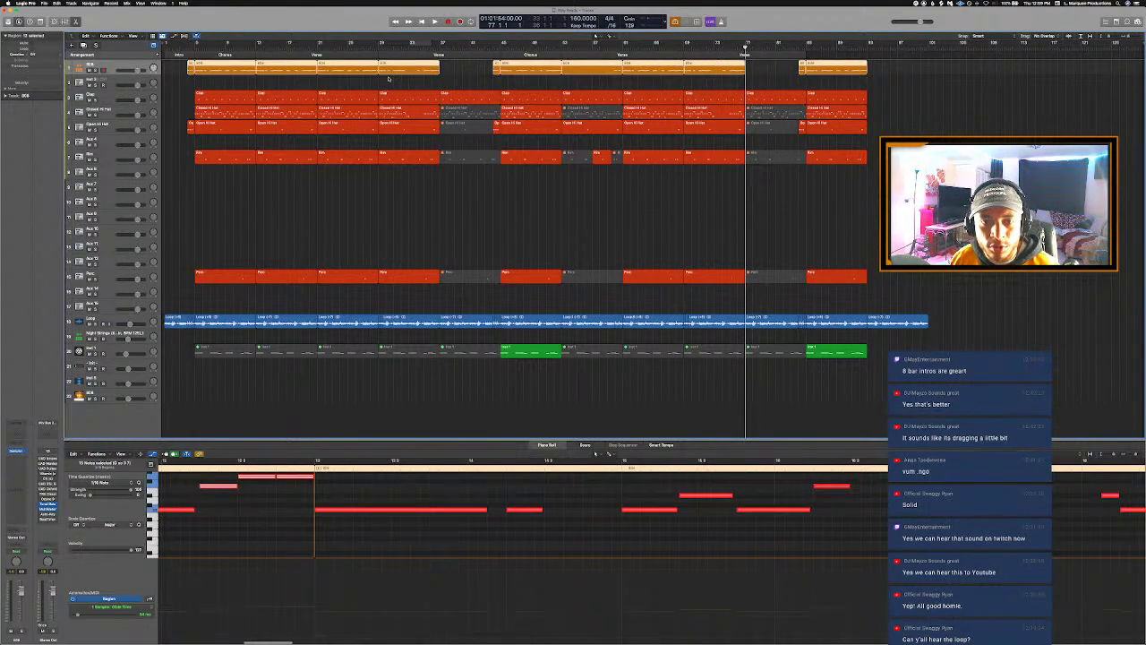
click(763, 80)
key(super+v)
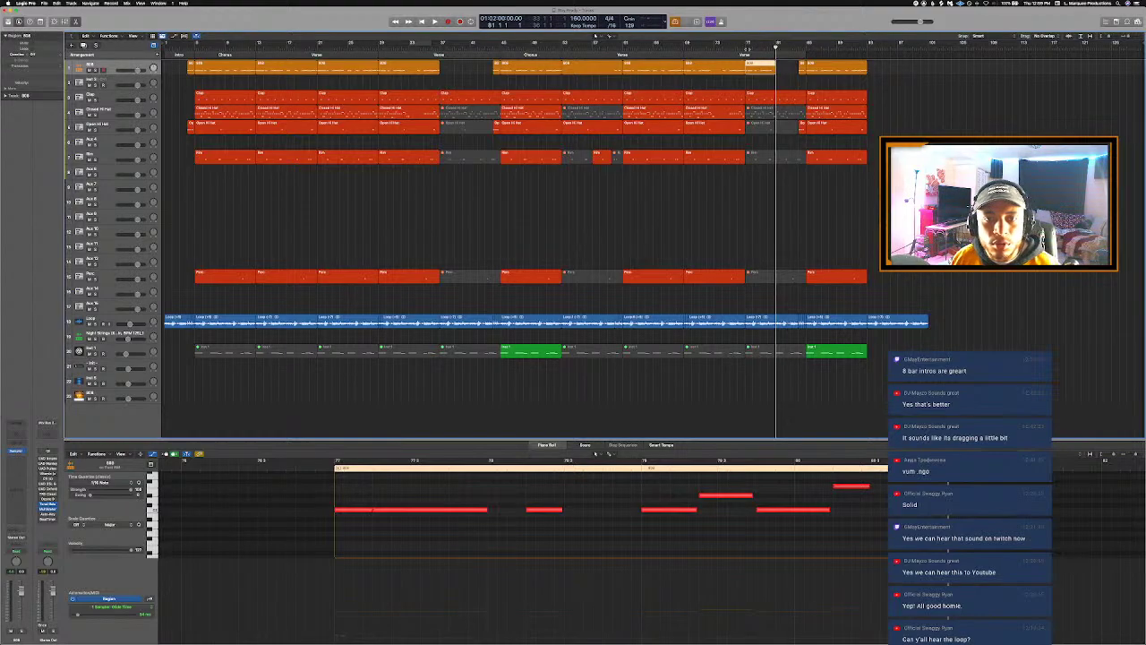
Step: Delete every note except the first from the 808 region at bar 77 in the Piano Roll
key(e)
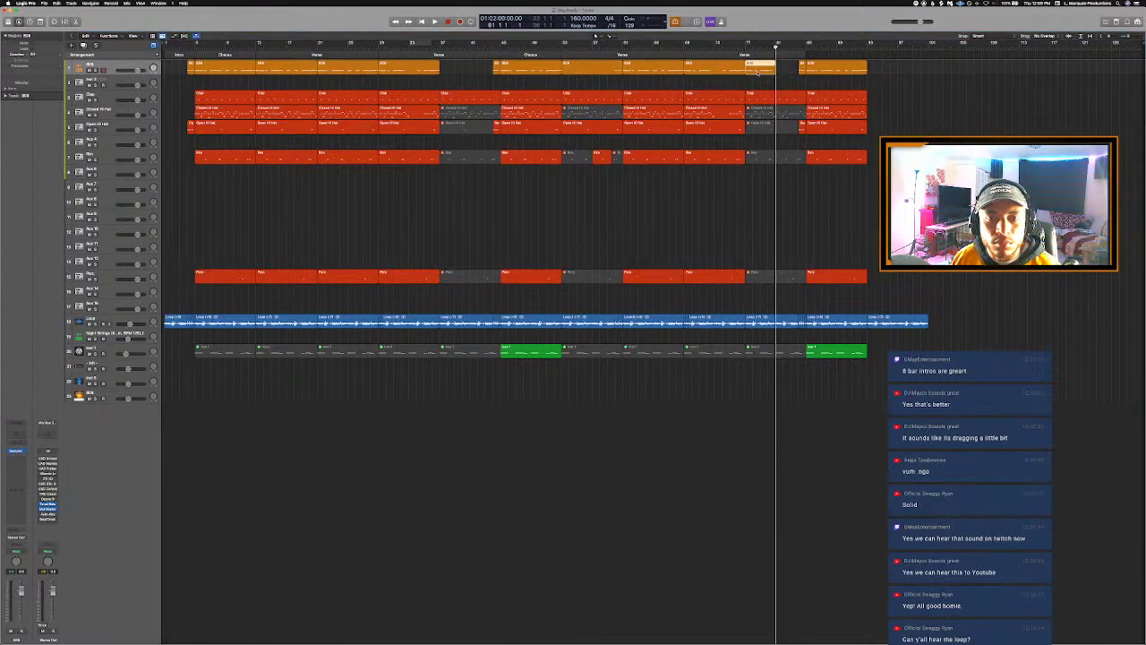
key(e)
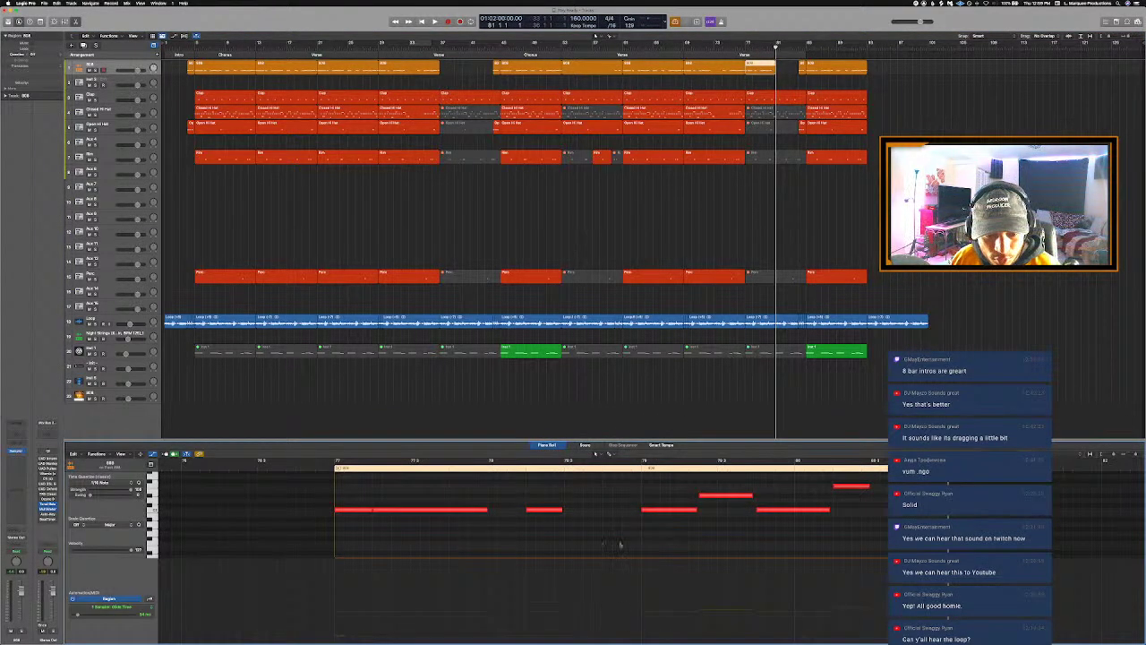
scroll(618, 541, down, 8)
scroll(637, 532, right, 6)
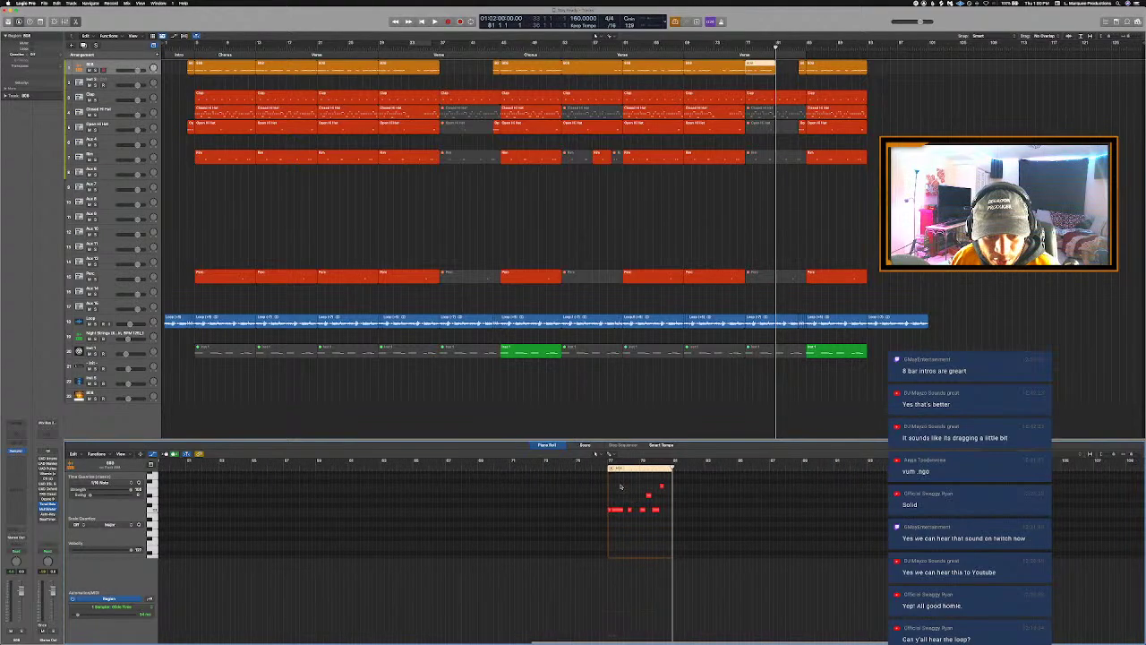
drag(619, 487, 743, 535)
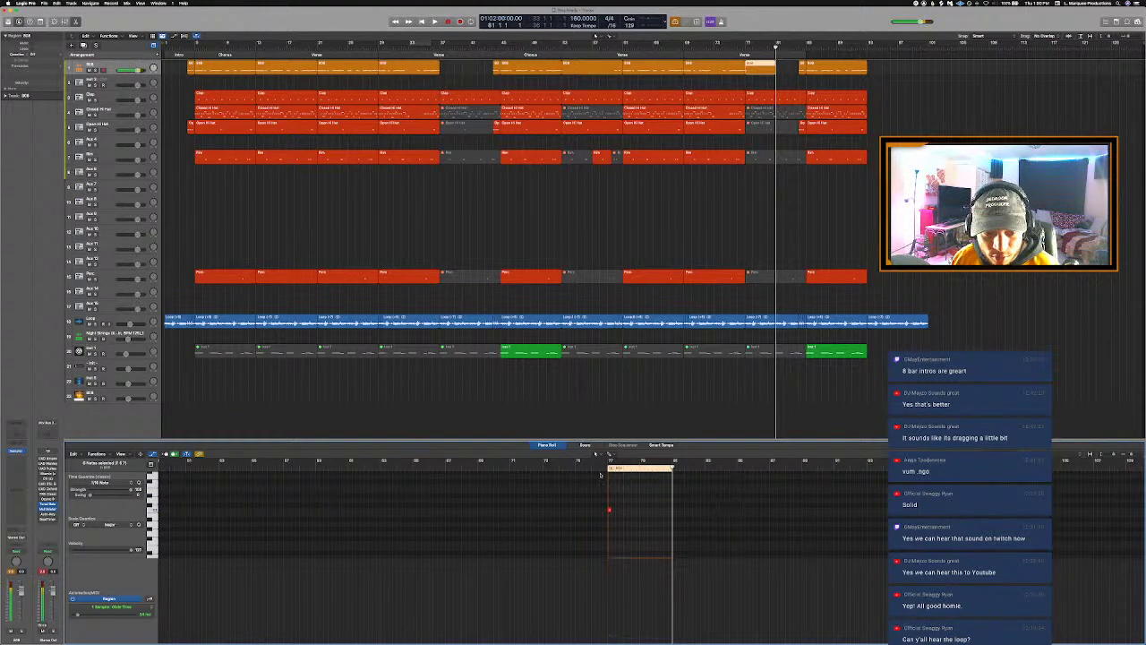
Step: Lengthen the remaining 808 note at bar 77 to about one bar while playing the section, and close the Piano Roll
key(shift+space)
scroll(657, 527, up, 4)
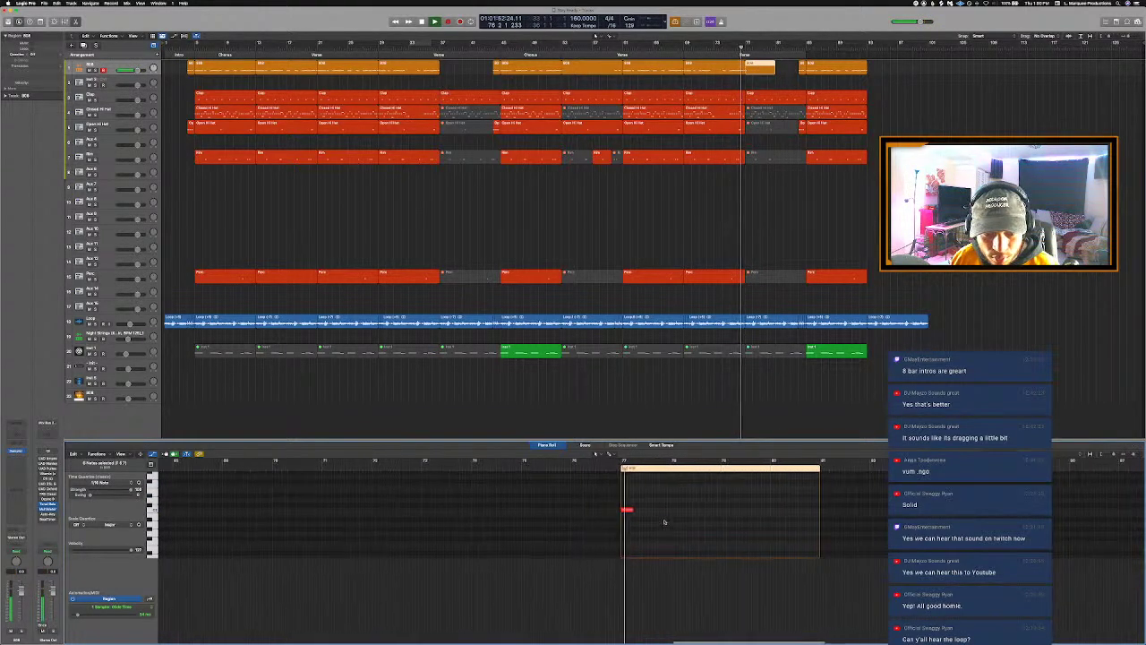
scroll(658, 521, up, 2)
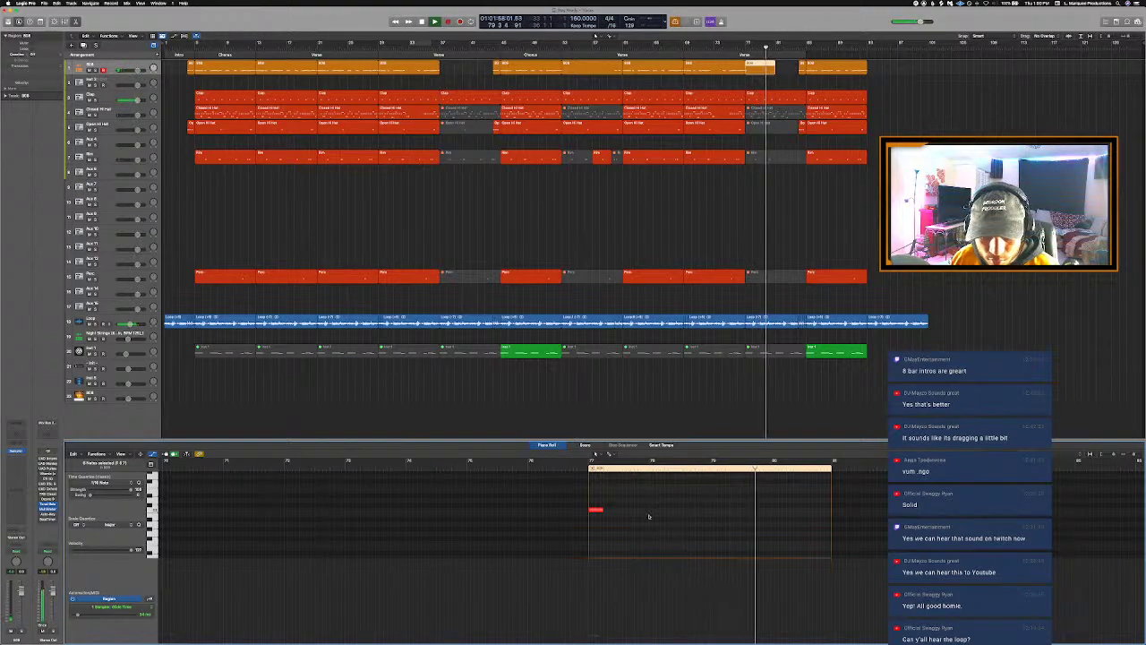
drag(603, 511, 650, 524)
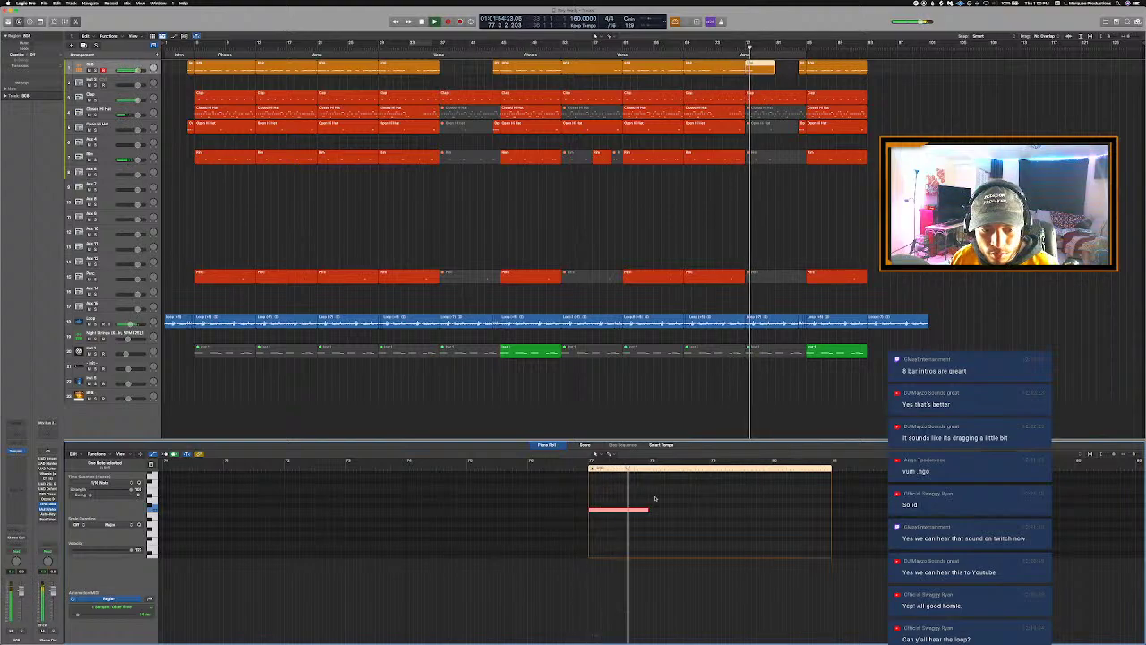
key(p)
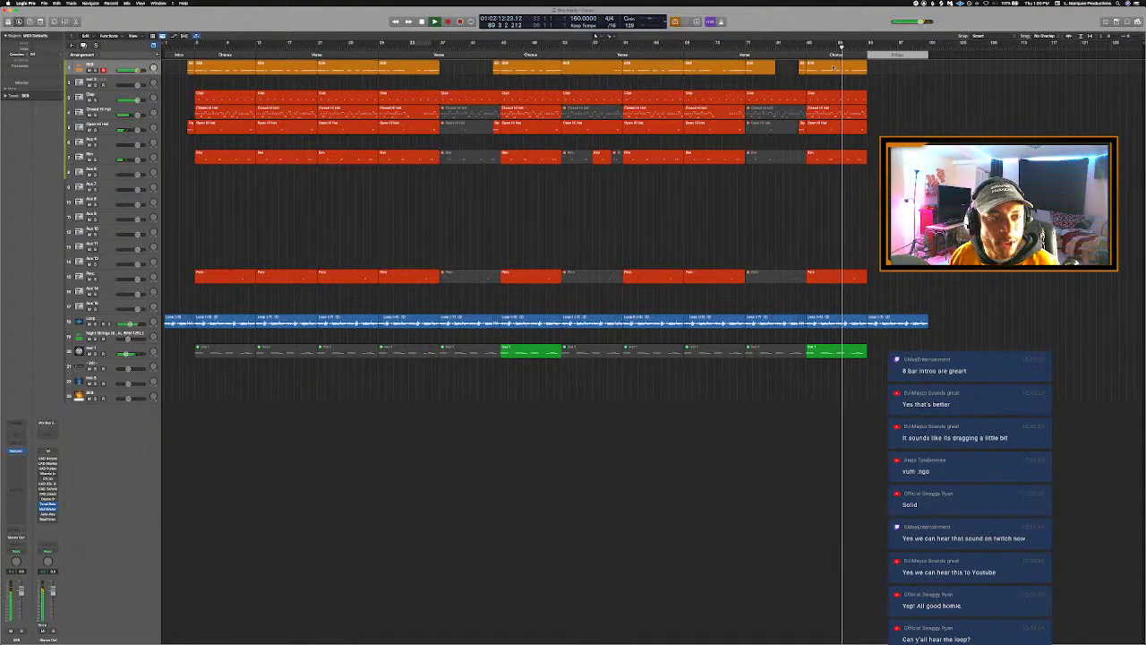
Step: Change the Bridge arrangement marker spanning bars 93 to 101 to Outro
click(906, 54)
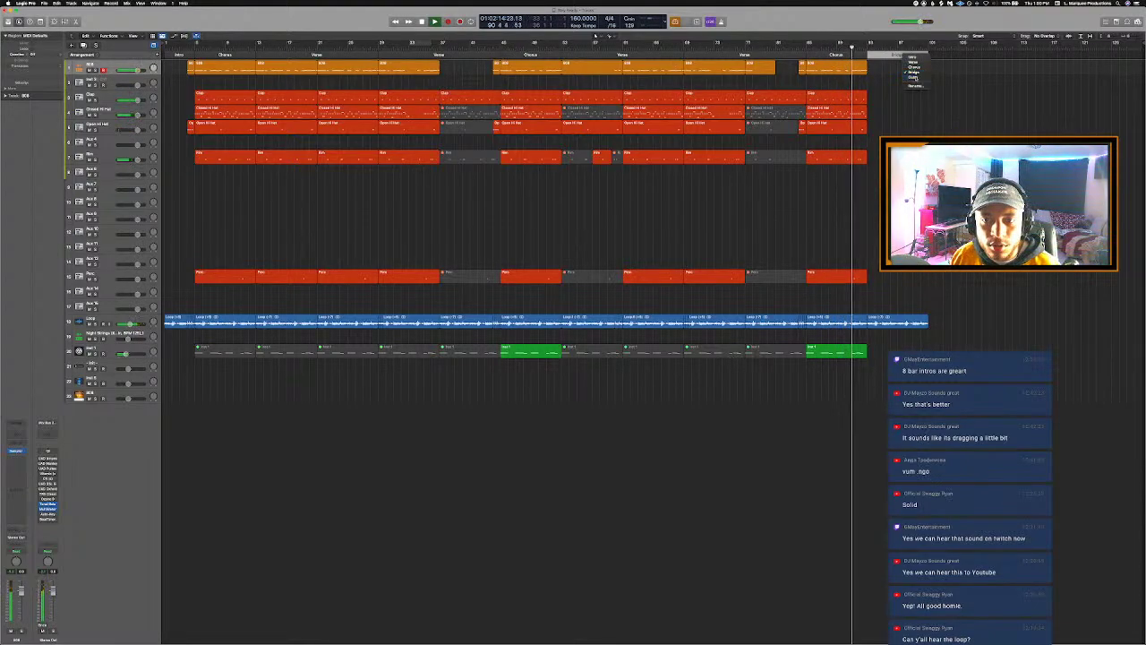
click(915, 71)
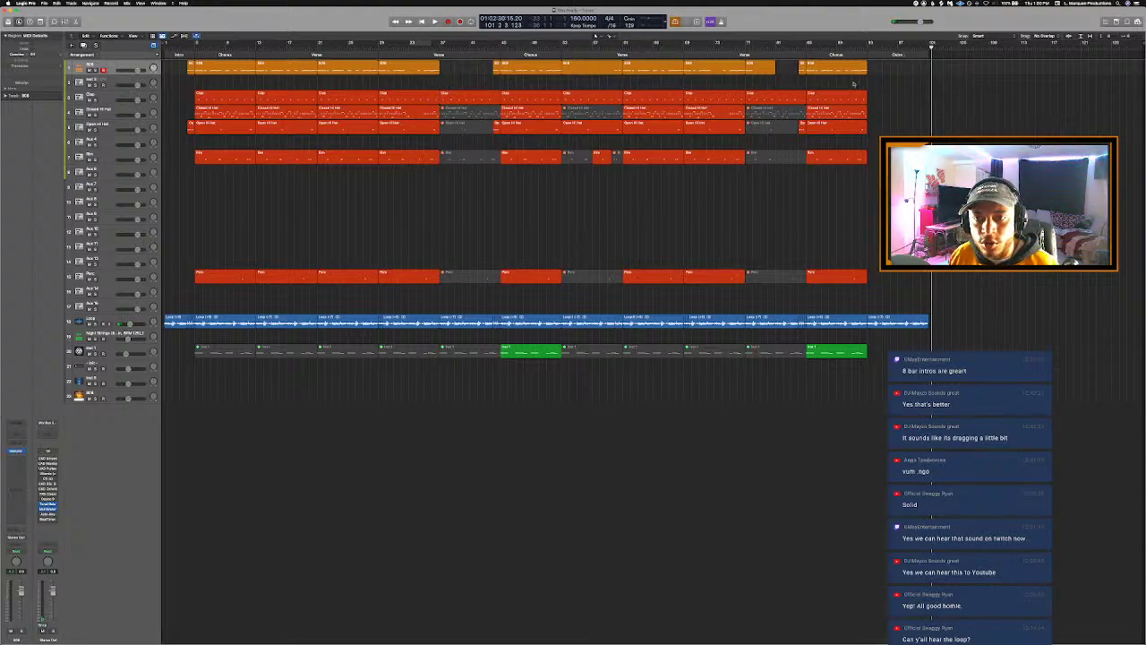
Step: Colour the Outro arrangement marker purple and the Intro marker yellow, and play from the beginning
key(alt+c)
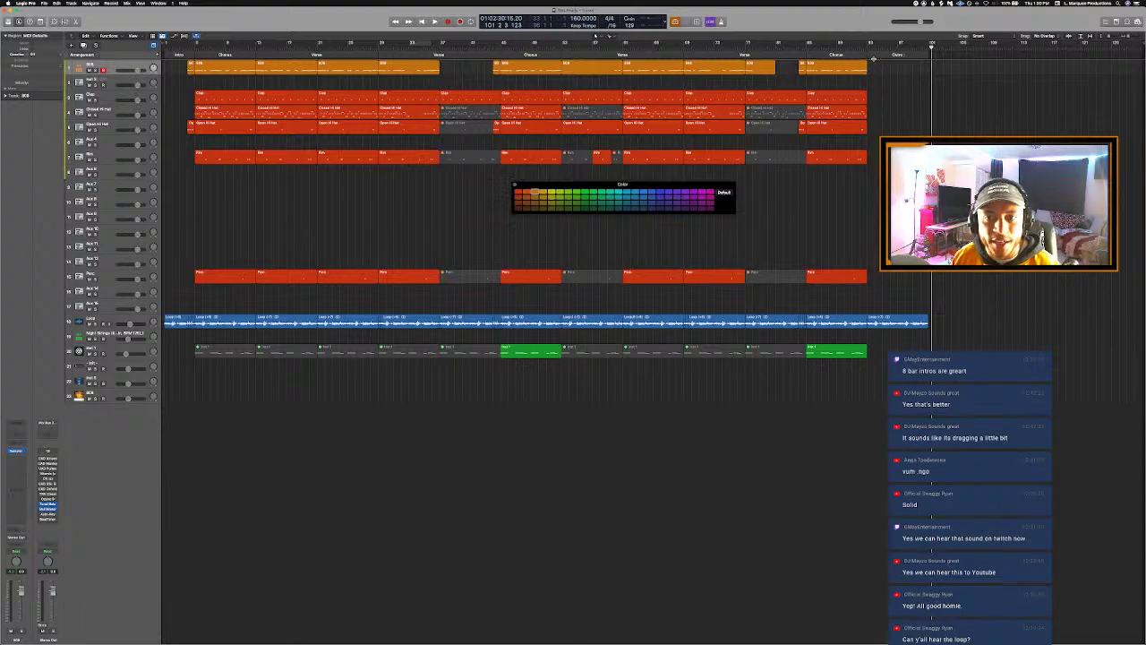
click(873, 59)
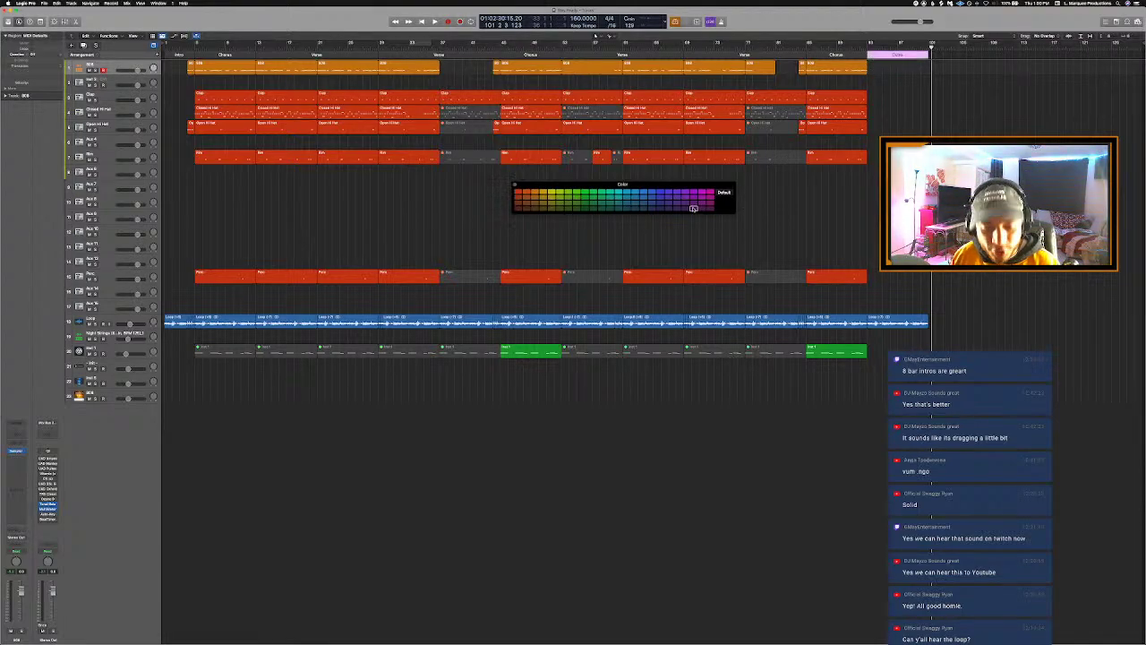
key(Return)
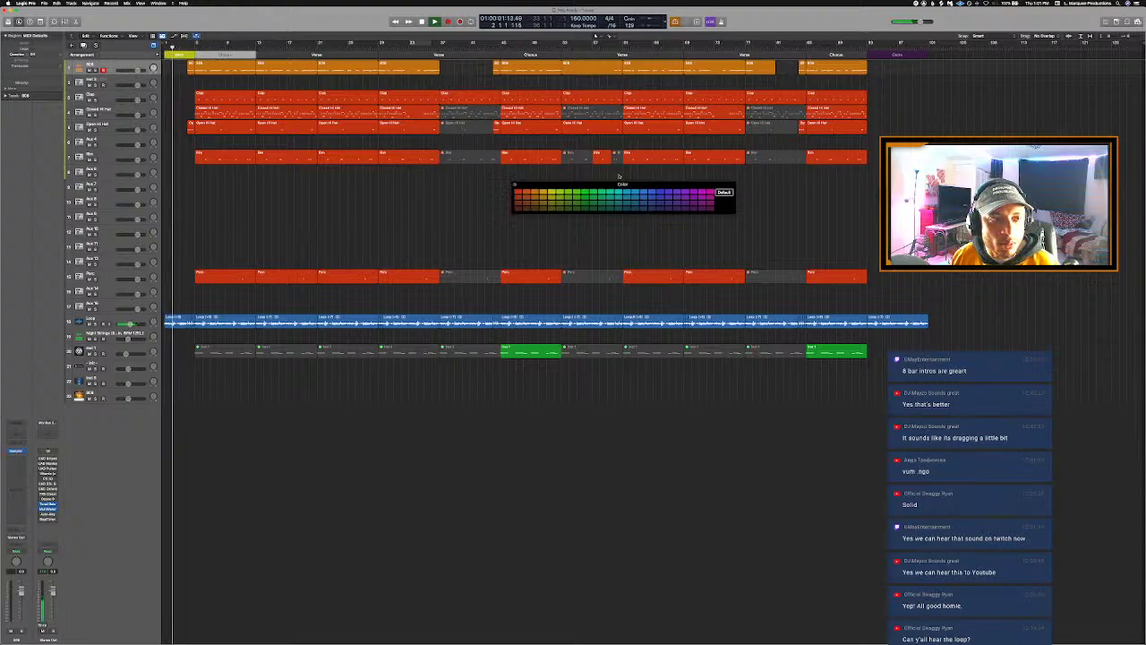
Step: Colour the first Chorus arrangement marker, spanning bars 5 to 13, blue and rename it Chorus 1
click(660, 192)
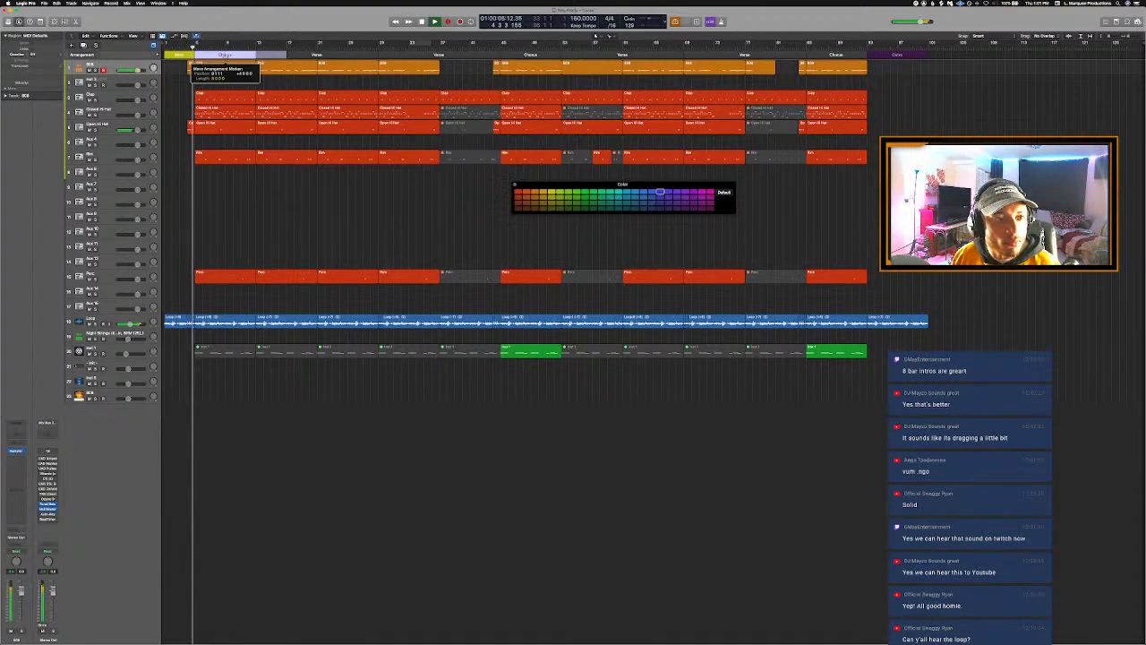
click(224, 55)
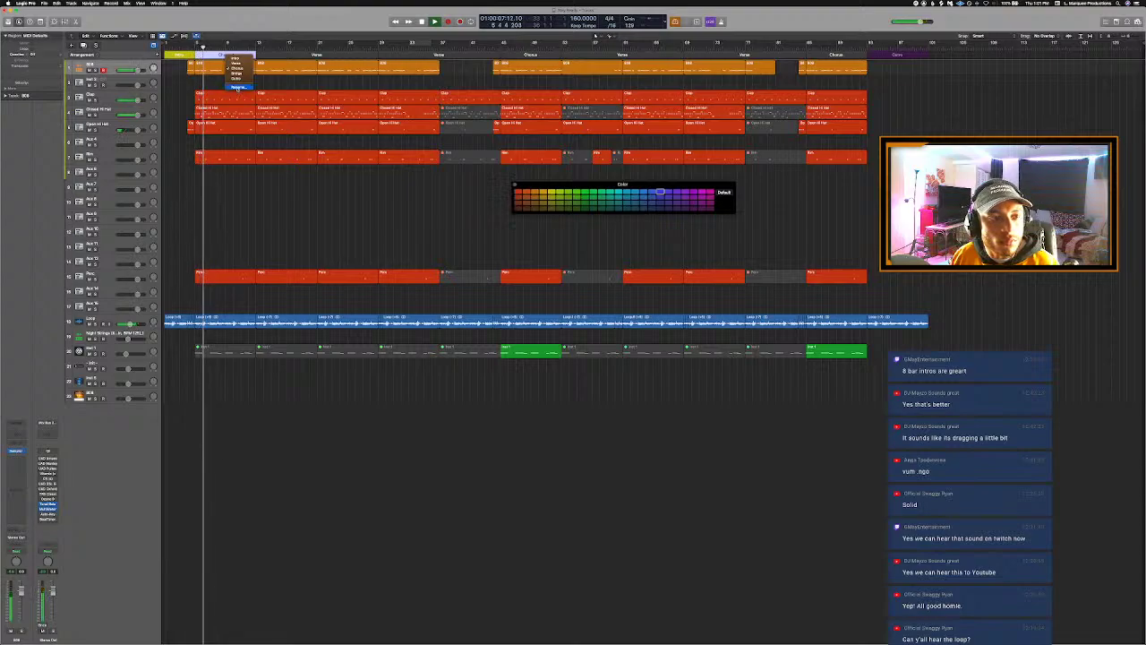
click(235, 86)
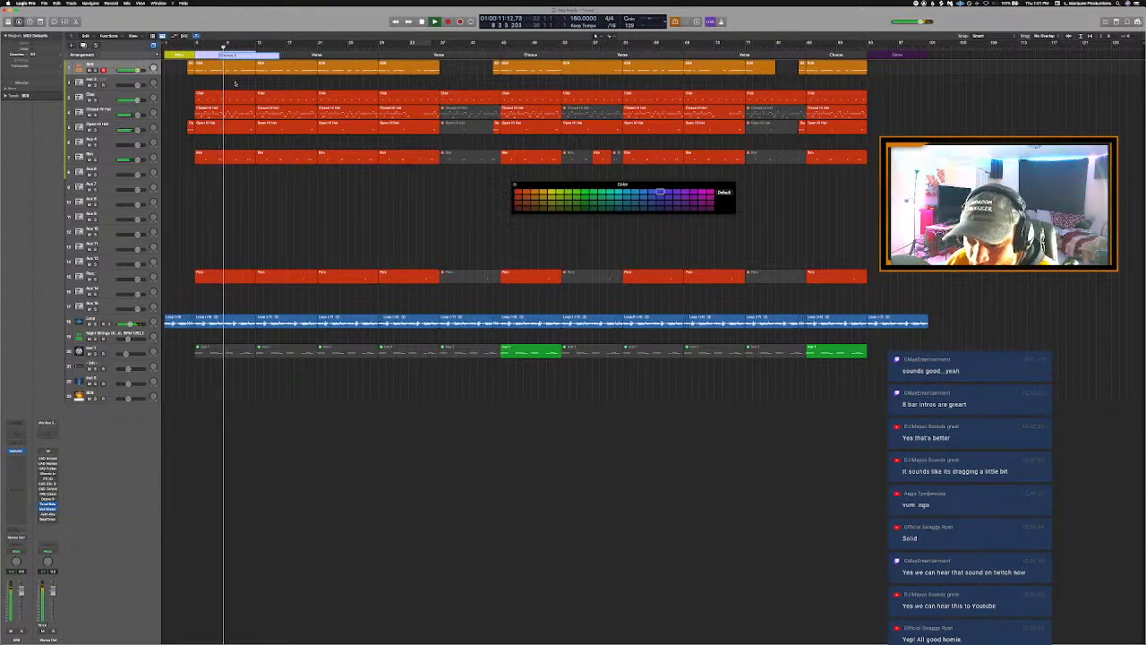
key(Return)
Step: Colour the Verse arrangement marker spanning bars 13 to 29 red and rename it Verse 1 A
click(295, 56)
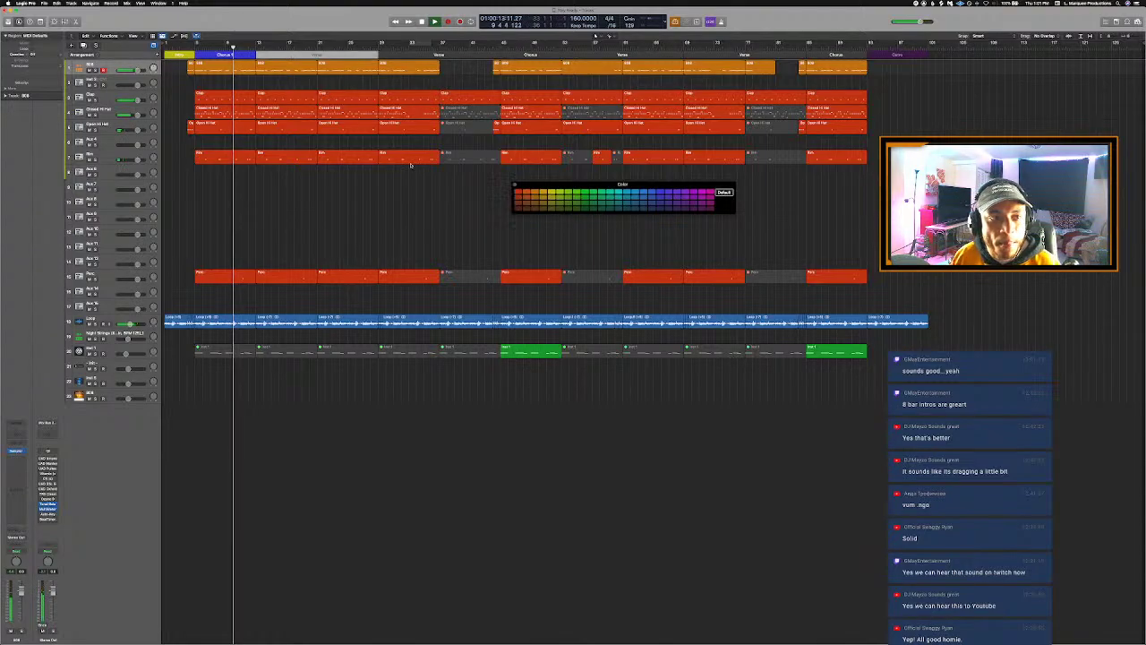
click(319, 56)
click(329, 87)
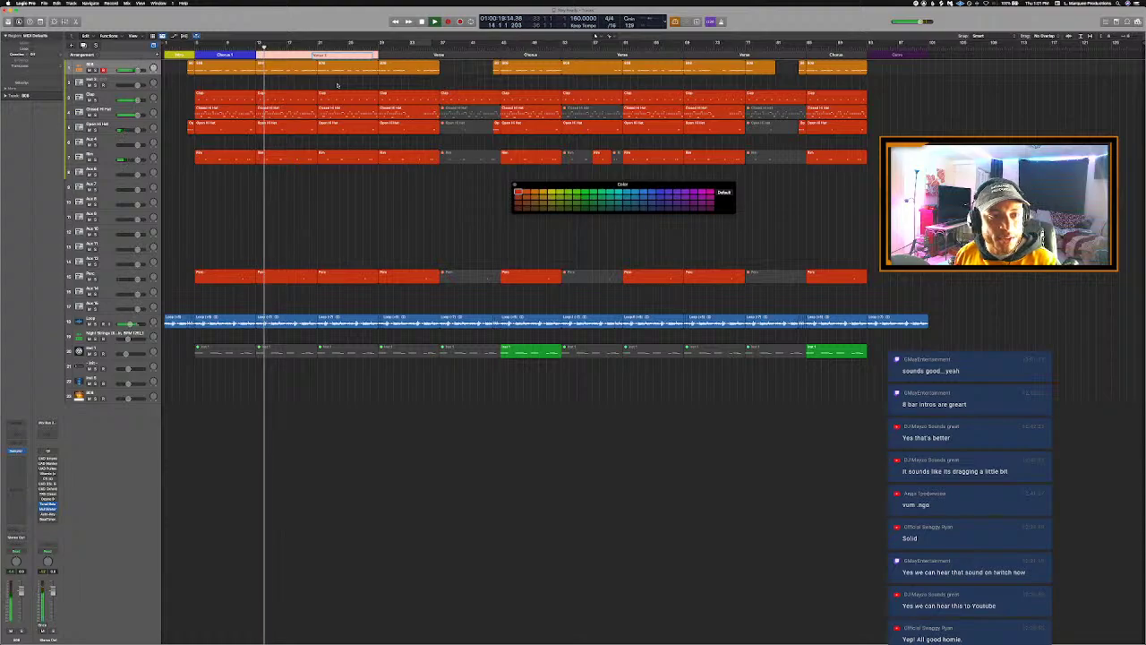
Step: Rename the Verse arrangement marker spanning bars 29 to 45 as Verse 1 B and colour it darker red
click(433, 55)
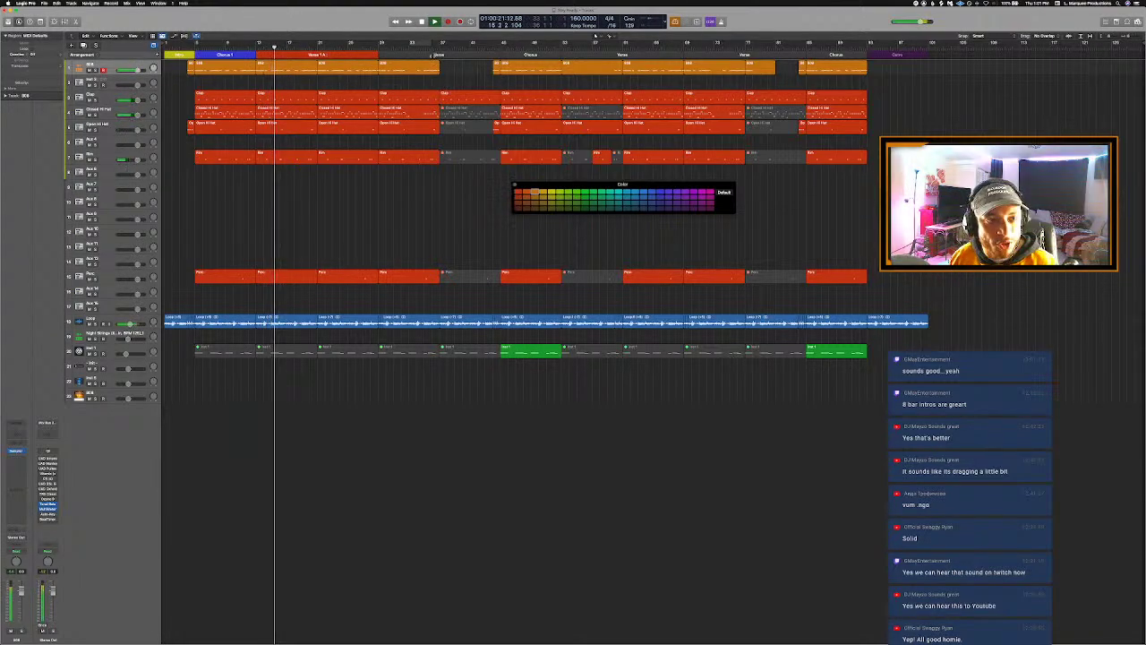
click(436, 56)
click(450, 85)
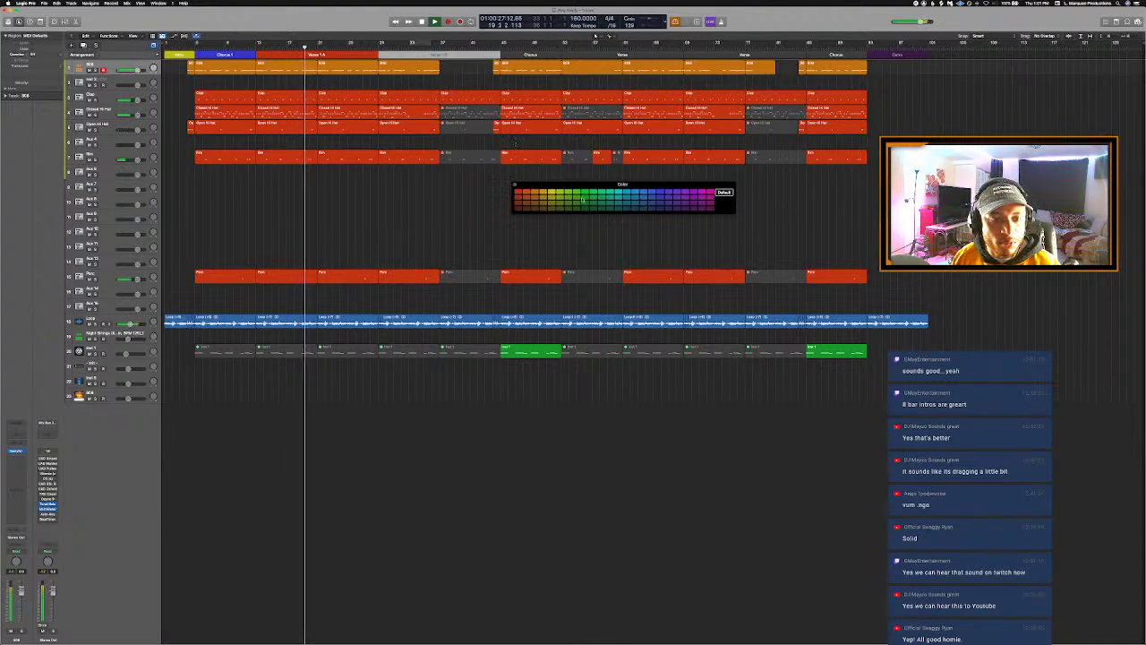
click(517, 195)
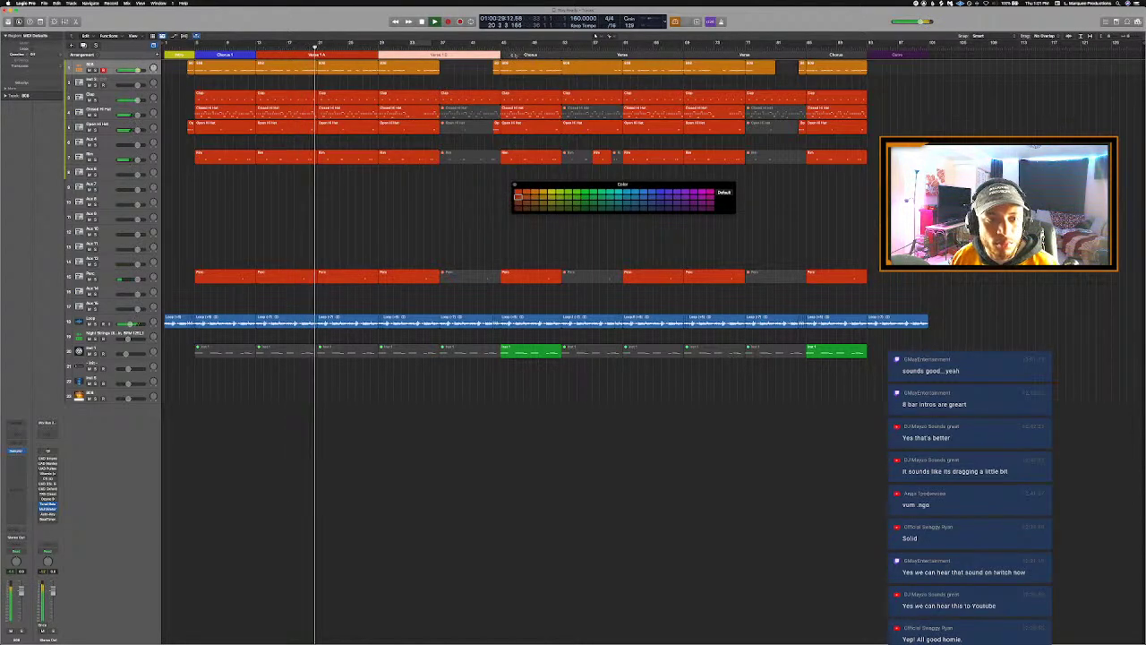
Step: Colour the Chorus arrangement marker spanning bars 45 to 53 blue and rename it Chorus 2
click(530, 55)
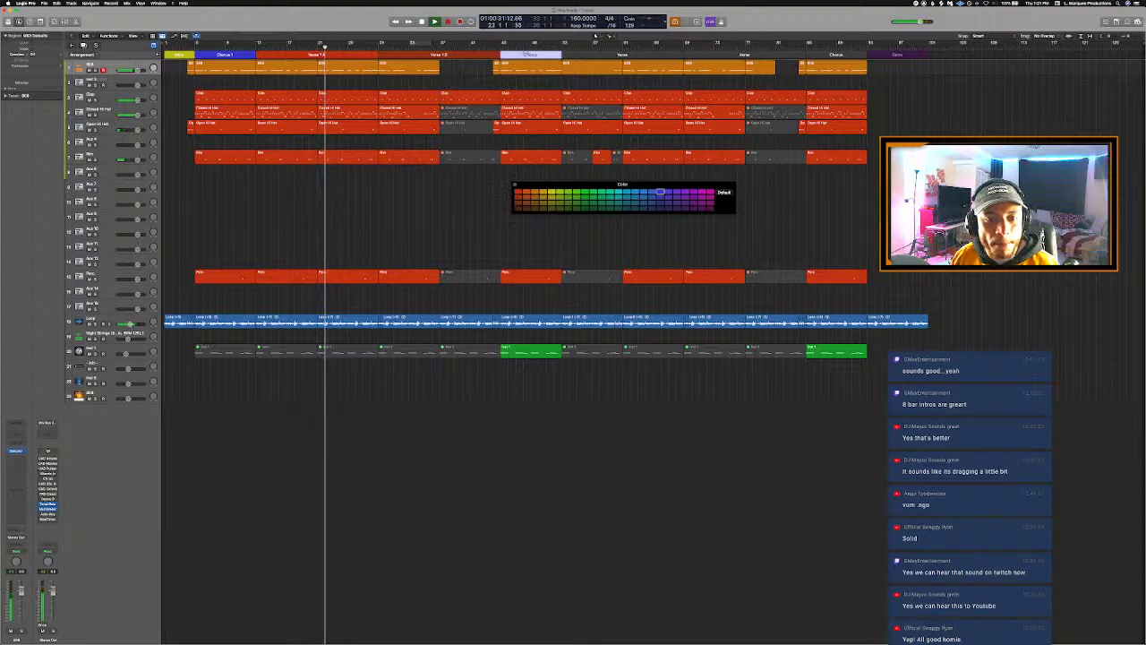
click(527, 54)
click(540, 86)
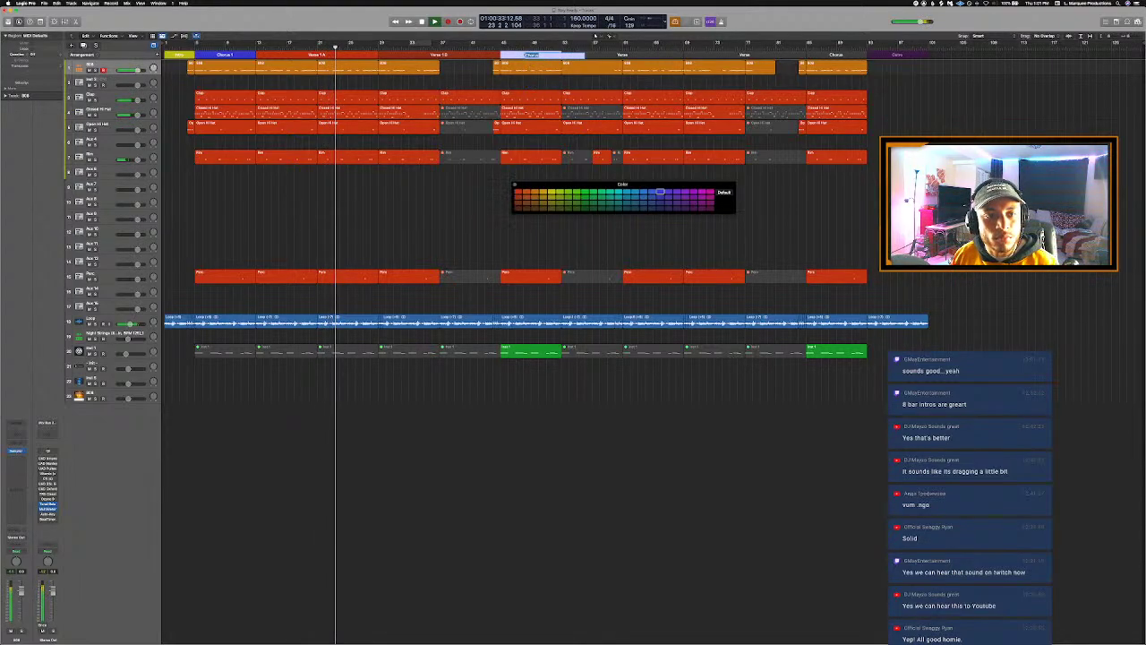
key(Right)
text(2)
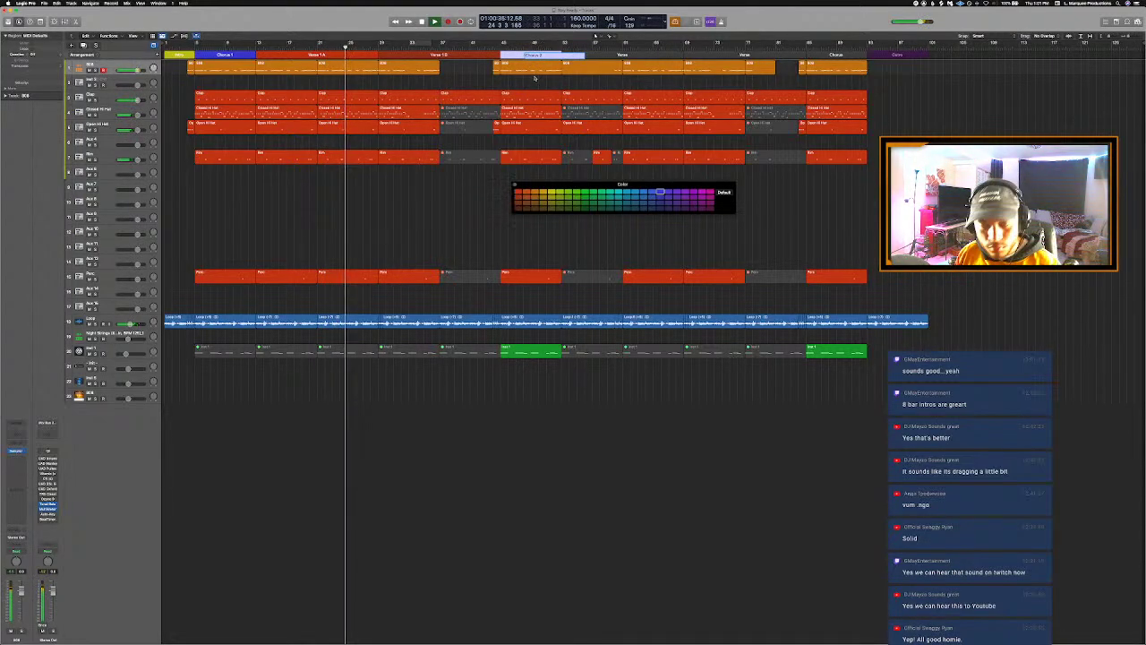
key(Return)
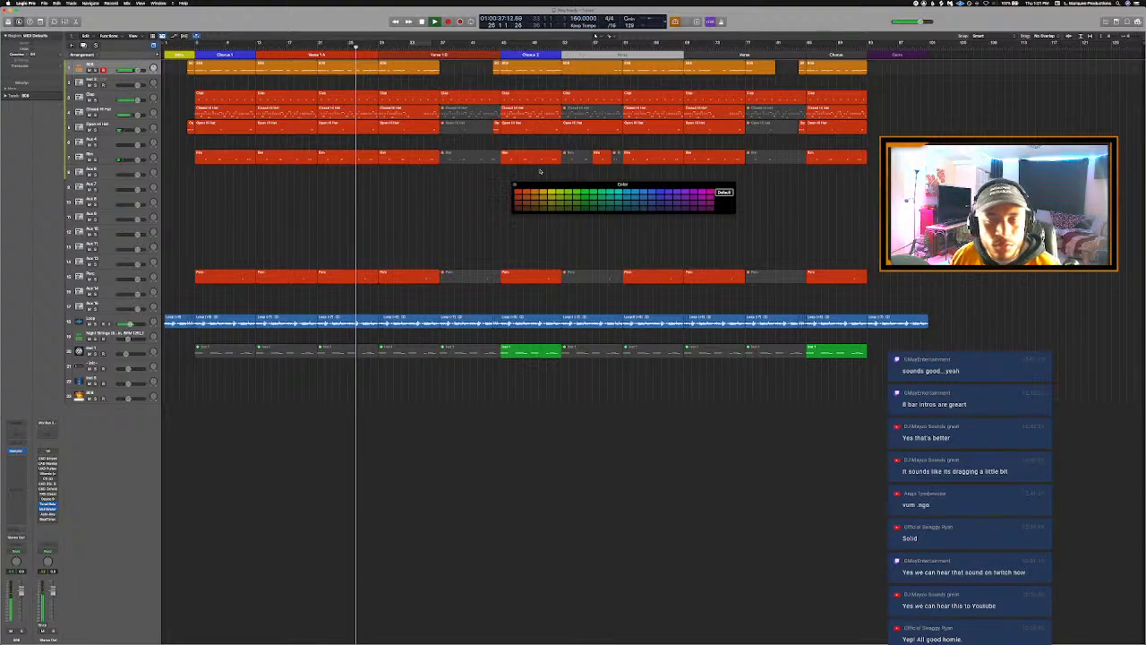
Step: Name the two Verse markers between bars 53 and 85 Verse 2 A in red and Verse 2 B in darker red
click(519, 192)
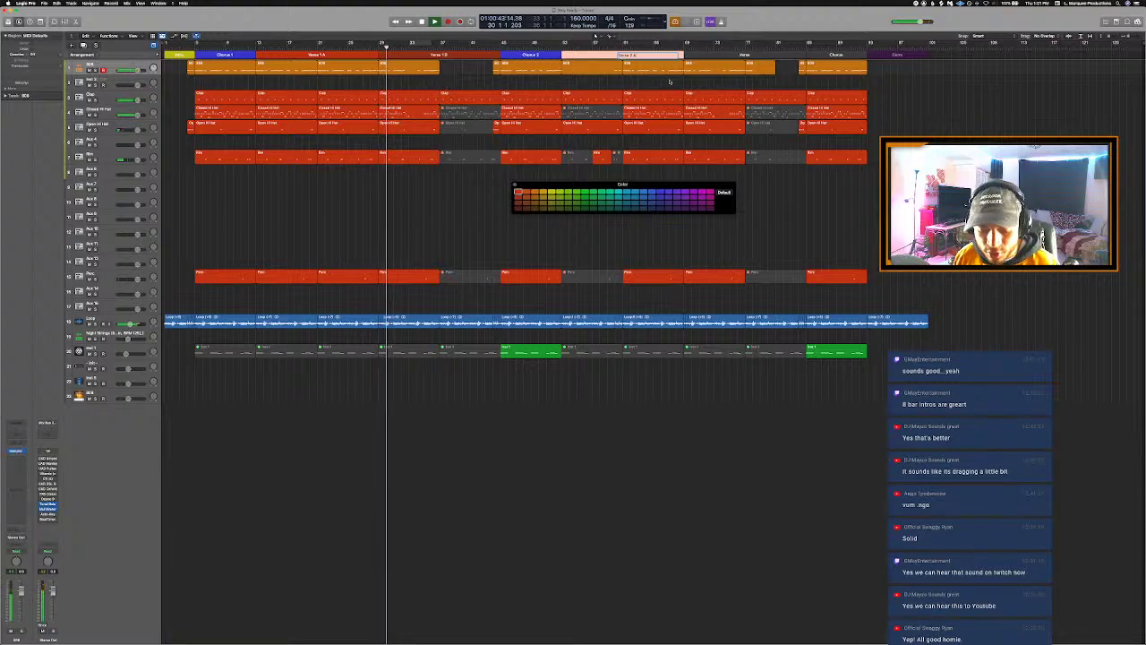
key(Tab)
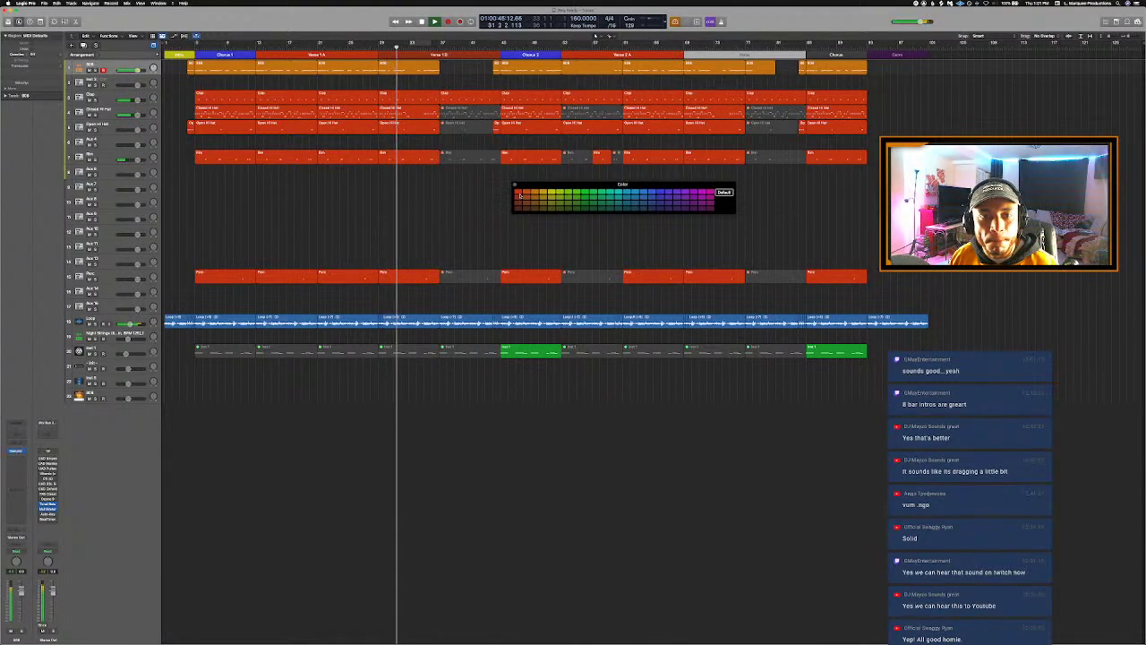
click(519, 197)
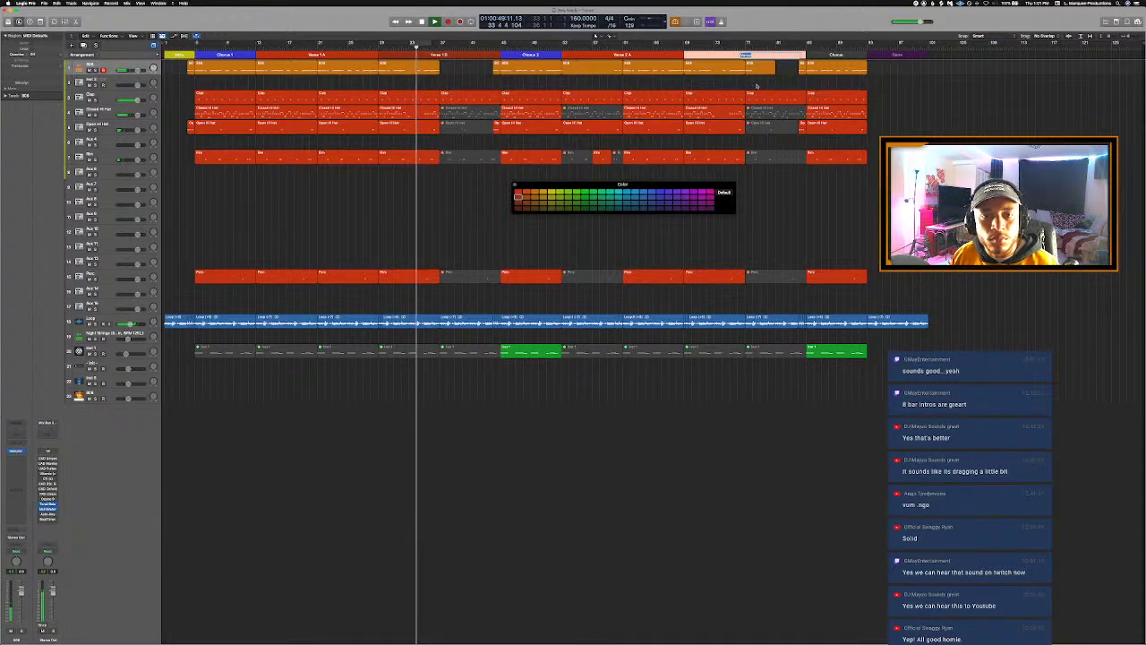
key(Right)
text(2)
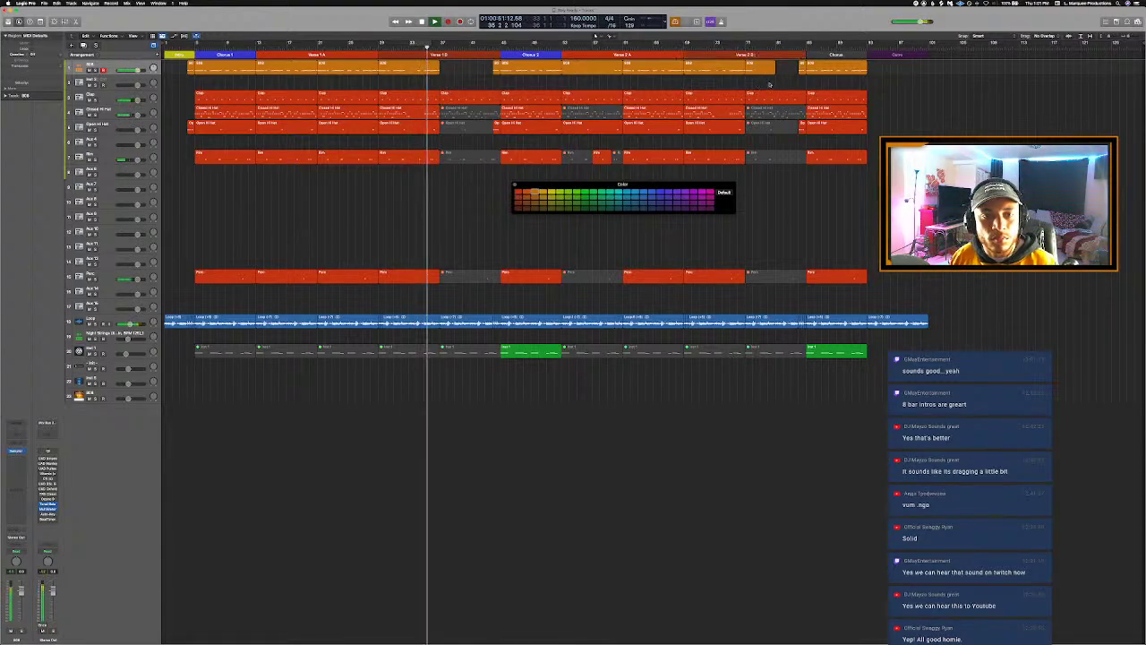
text( B)
key(Tab)
Step: Colour the last Chorus marker blue and rename it Chorus 3, and extend the Outro marker by one bar
click(831, 55)
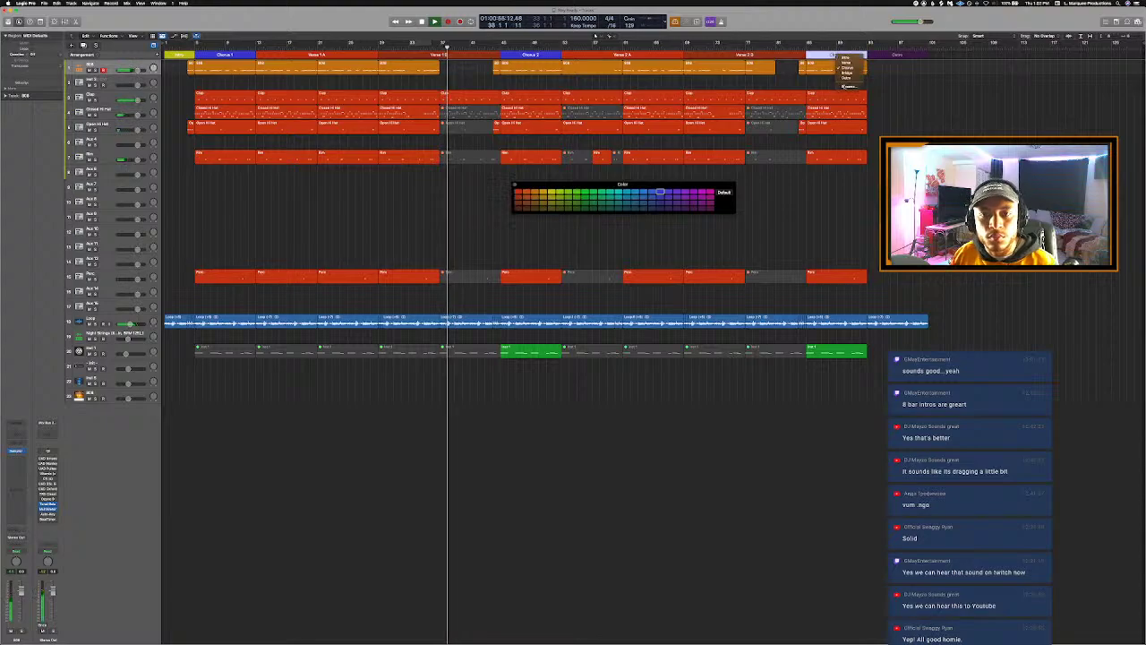
double_click(832, 56)
text(3)
key(Return)
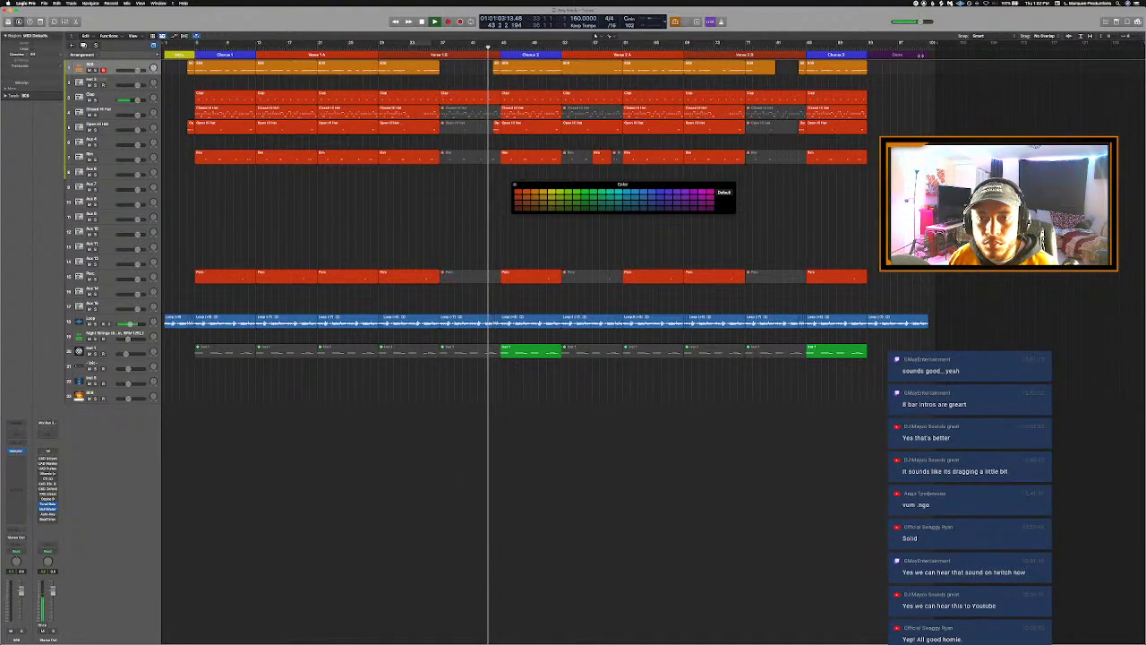
drag(926, 55, 936, 54)
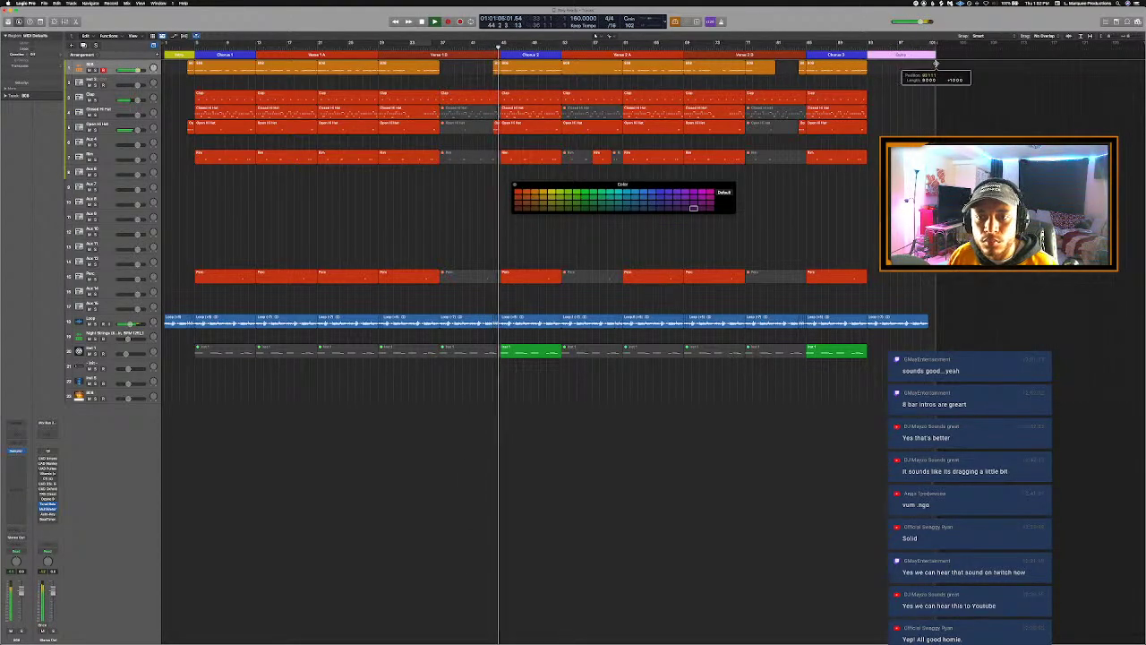
click(902, 131)
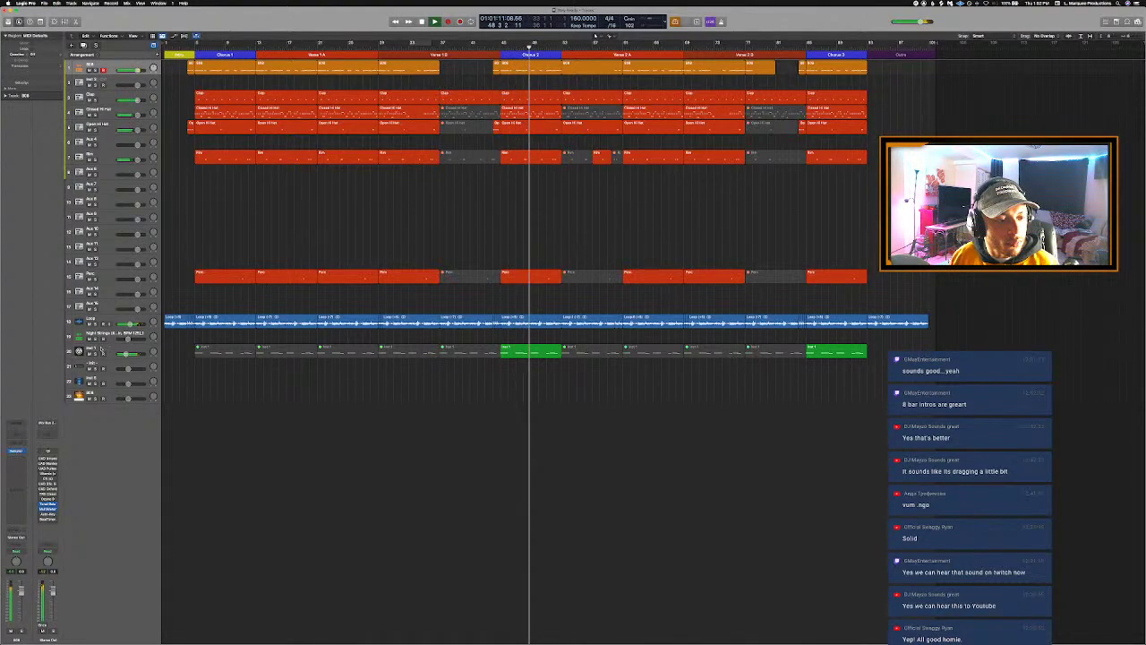
Step: Rename the instrument track holding the green regions, and its regions, as Synth, and delete the Night Strings track above it
click(97, 351)
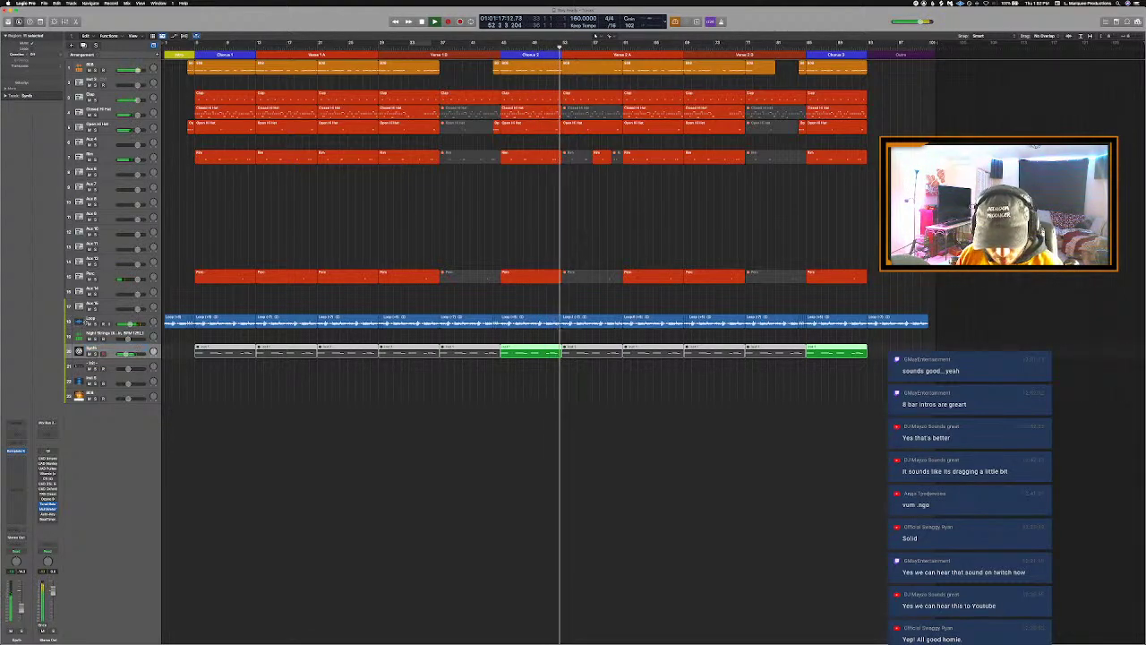
click(307, 390)
key(super+a)
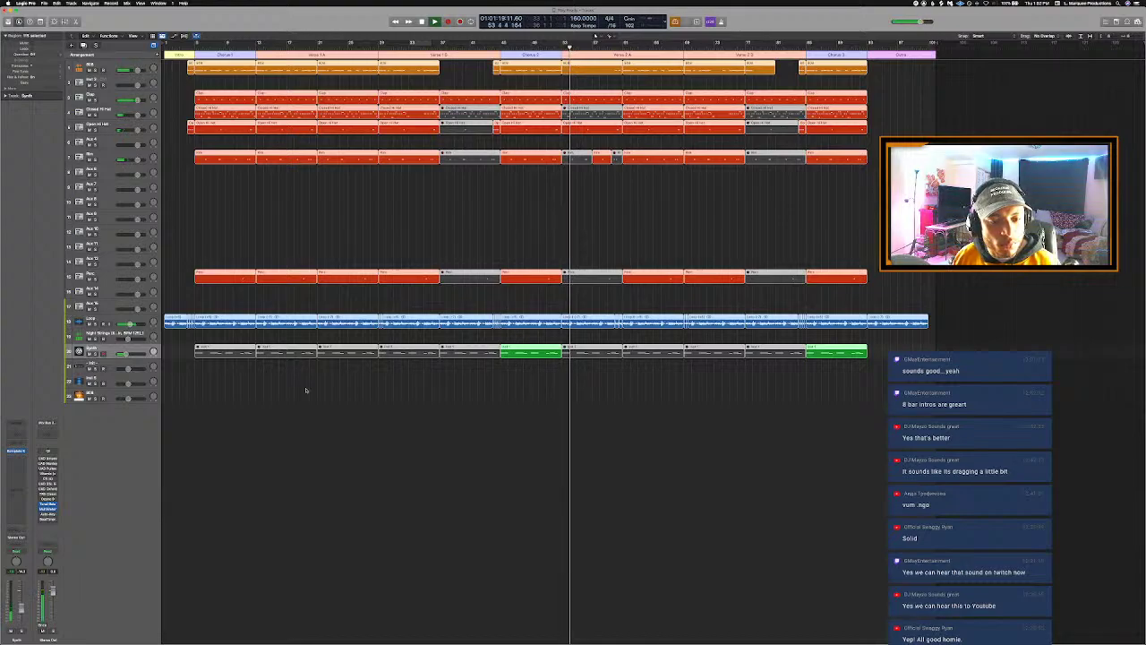
click(304, 385)
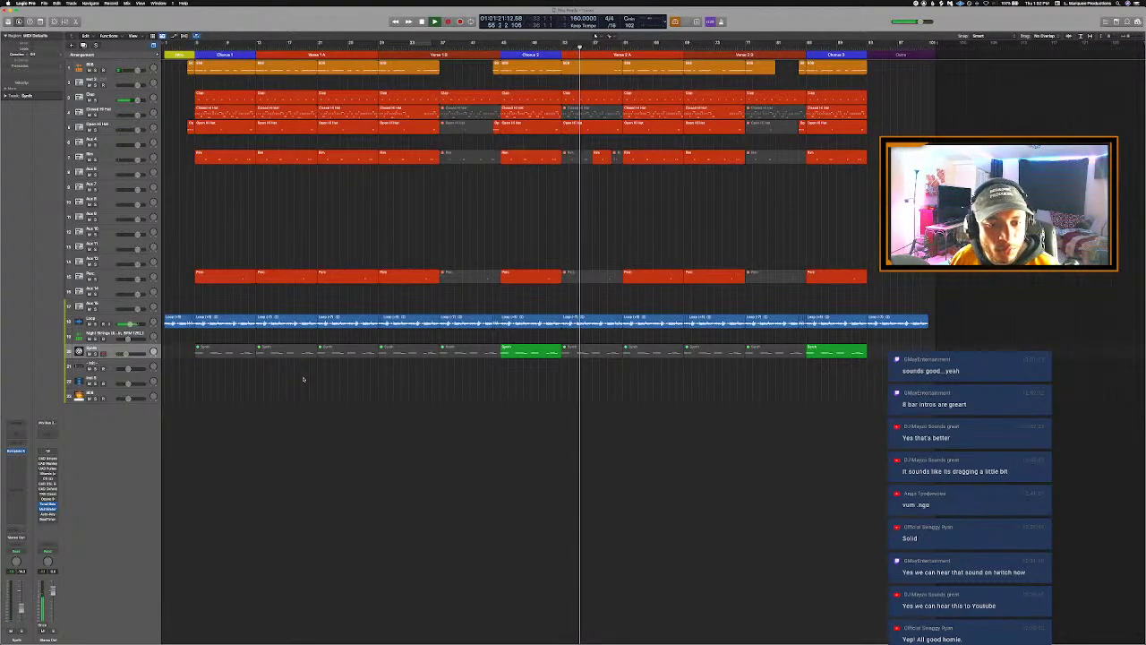
right_click(133, 332)
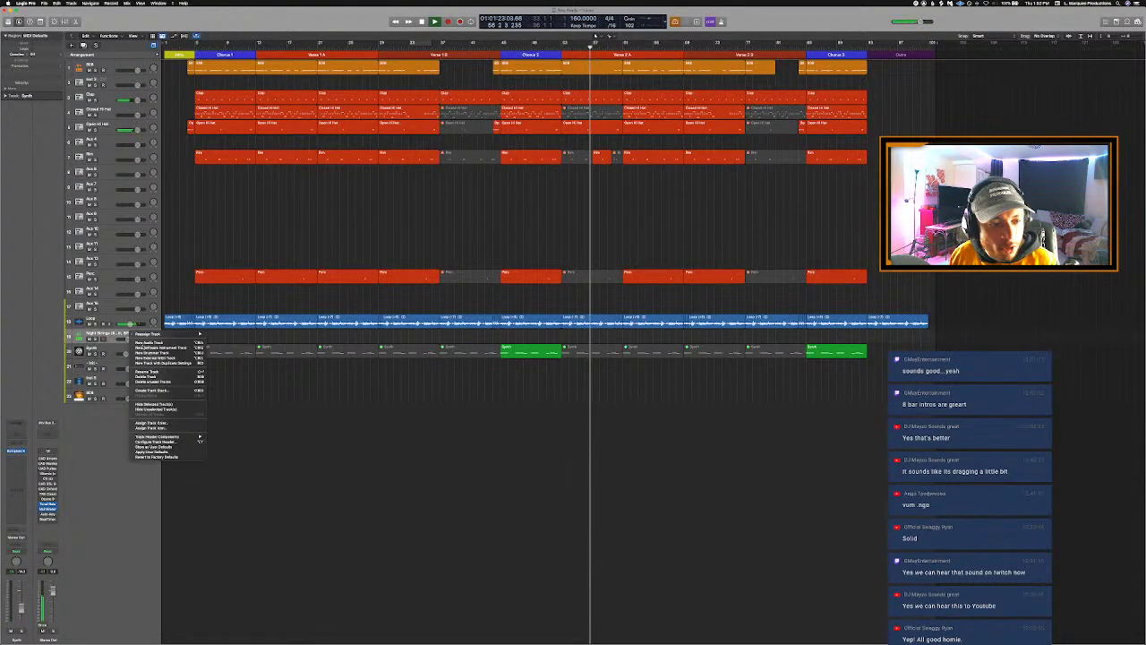
click(169, 381)
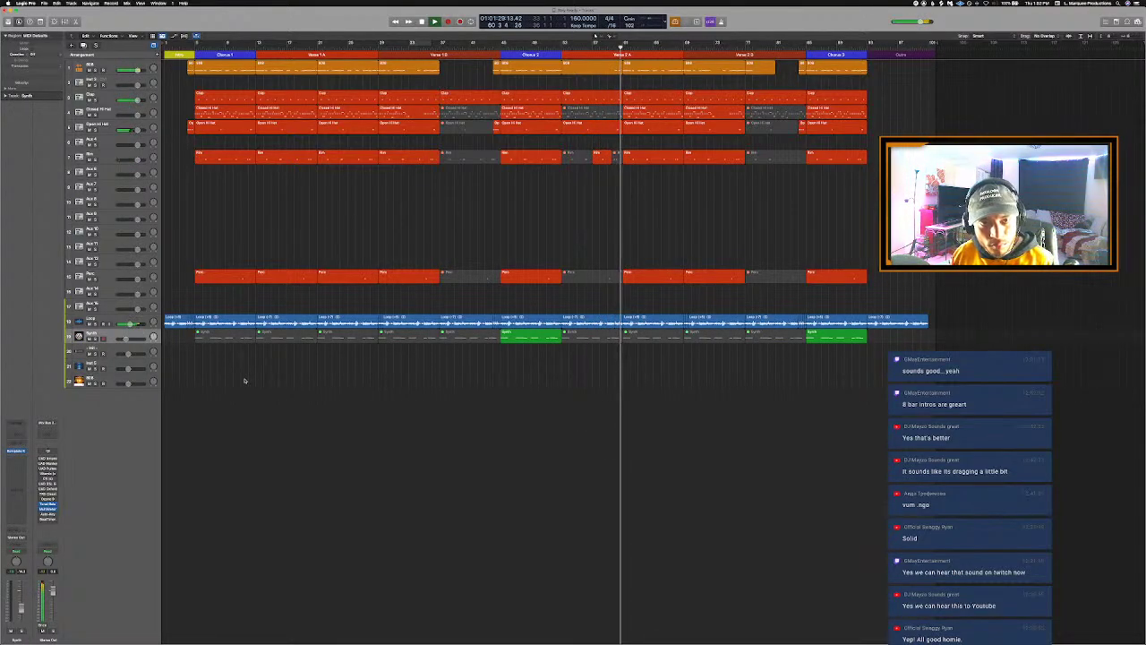
Step: Split the Open Hi Hat region in Verse 2 A at about bar 59 and mute the part leading up to bar 61
super+click(607, 126)
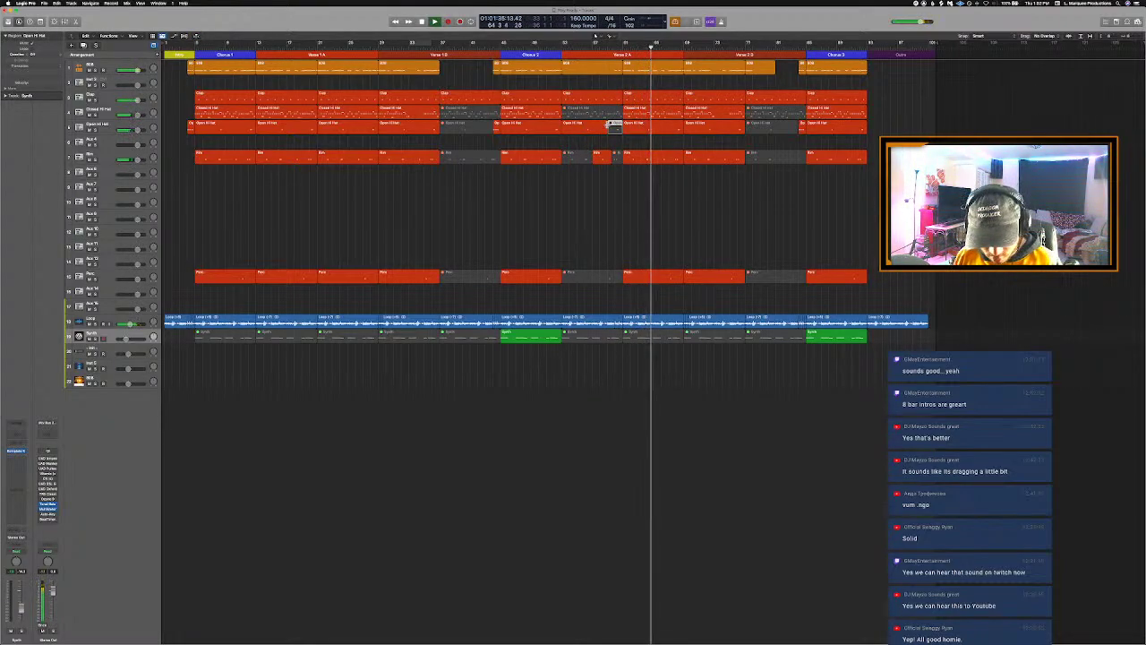
click(680, 236)
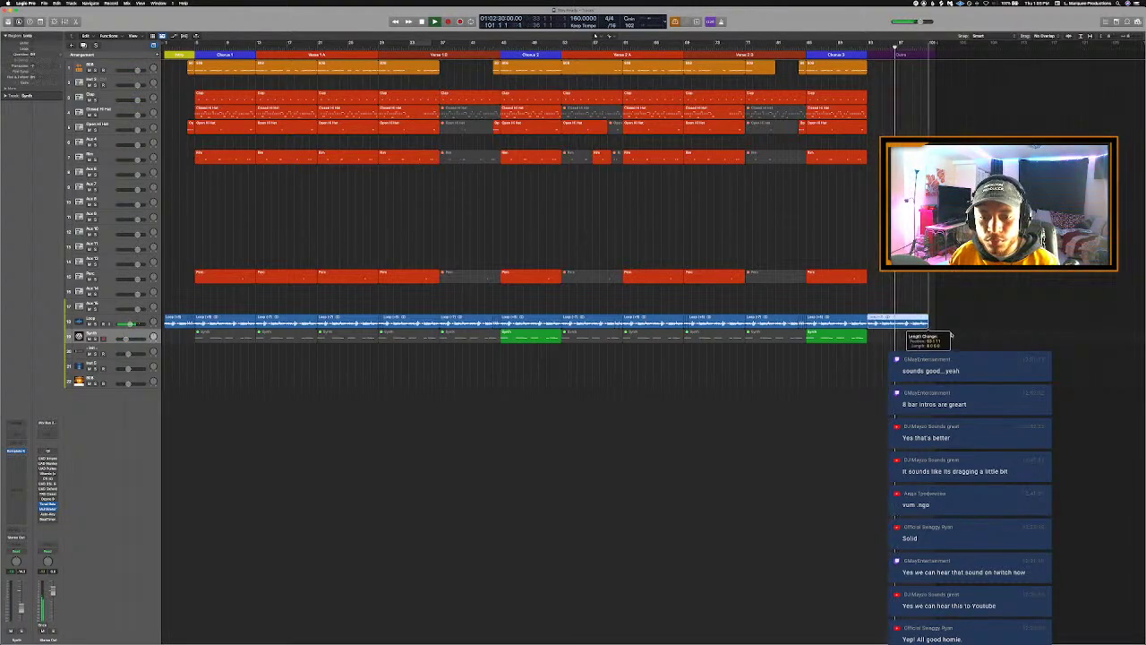
Step: Check the end of the last Loop region in the audio editor, and return the playhead to the song's start
drag(950, 334, 950, 335)
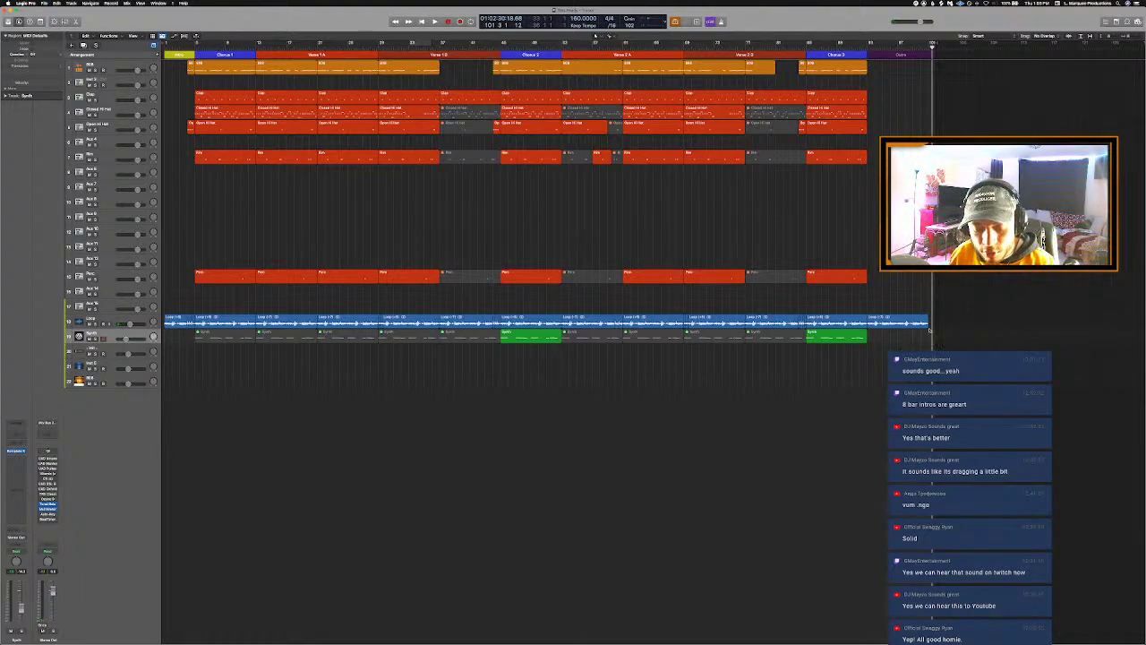
double_click(898, 321)
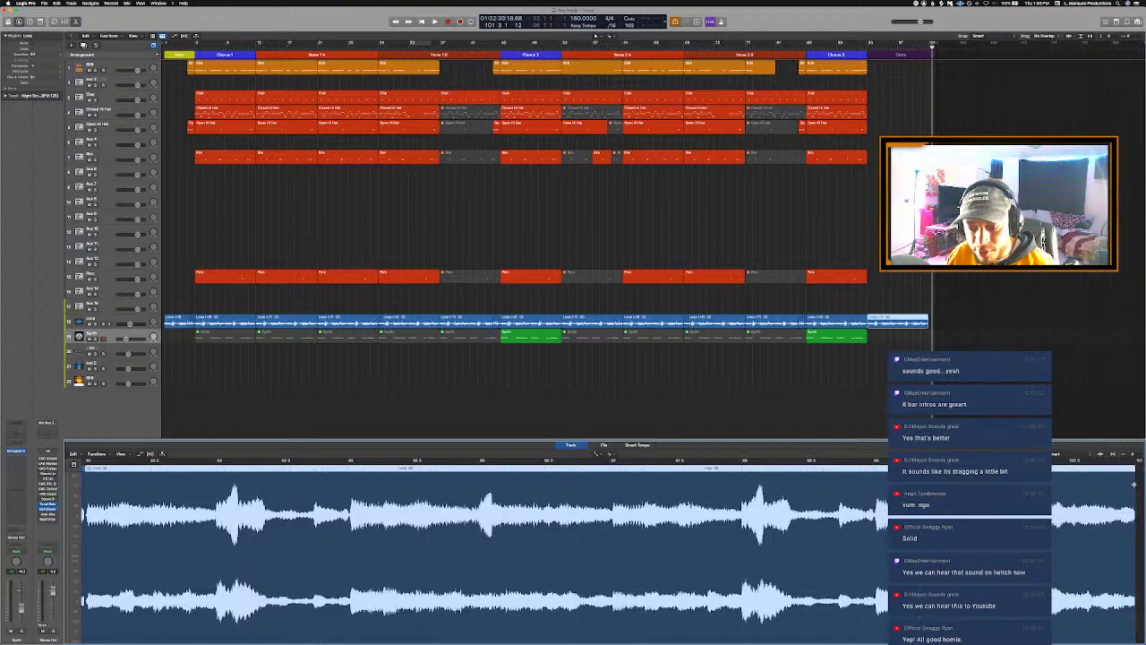
key(e)
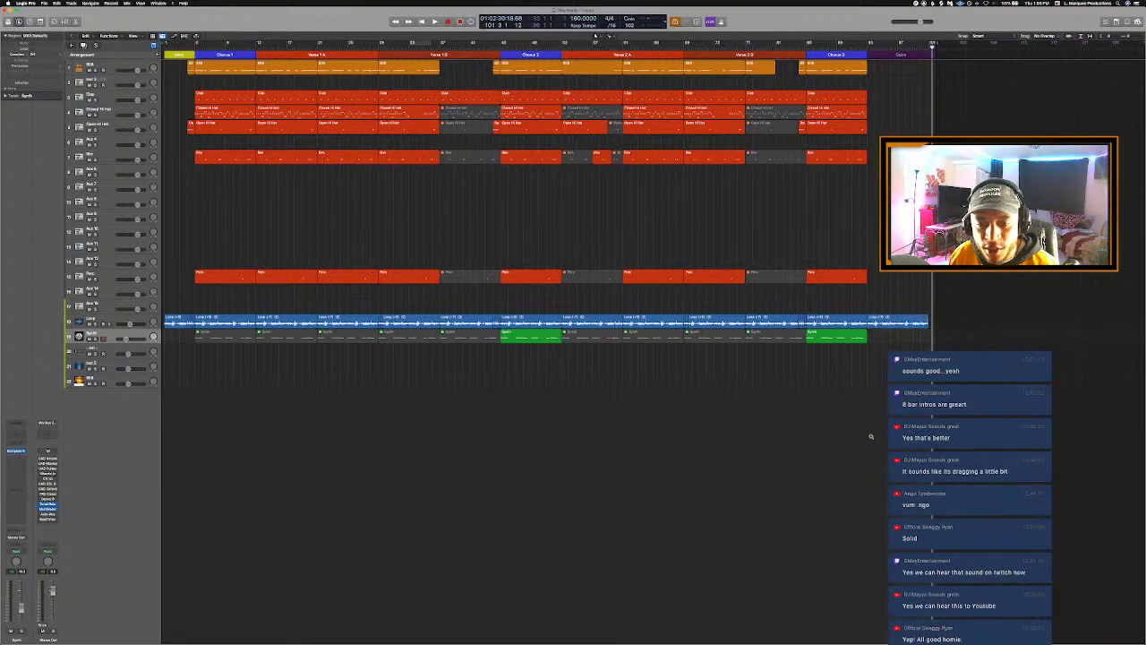
key(super+Right)
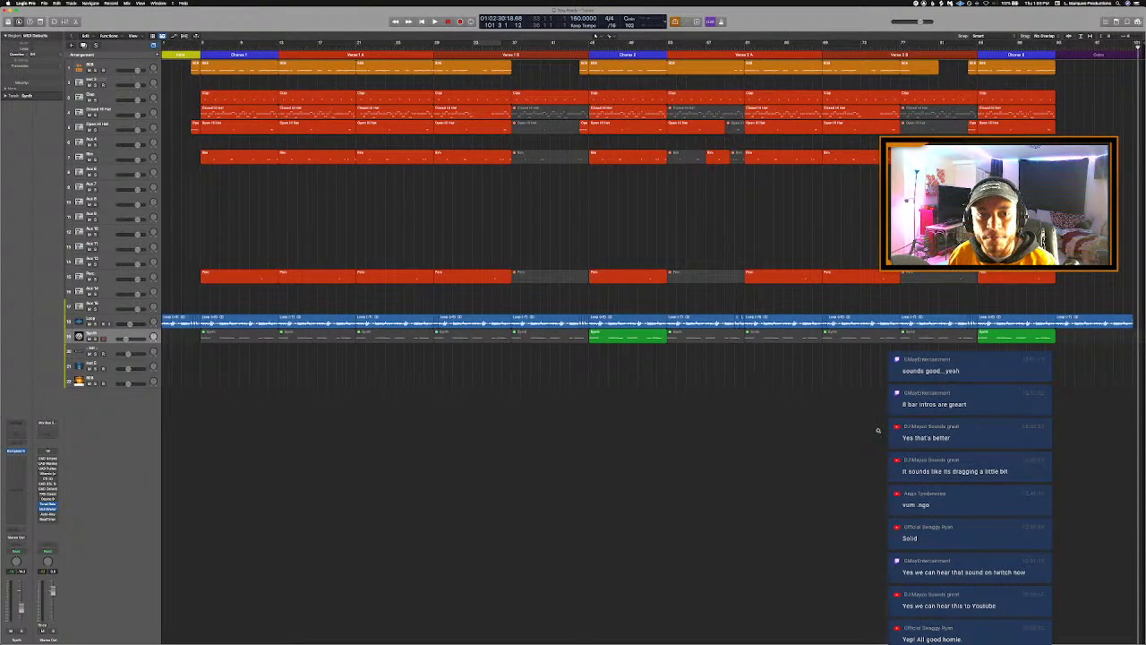
key(Return)
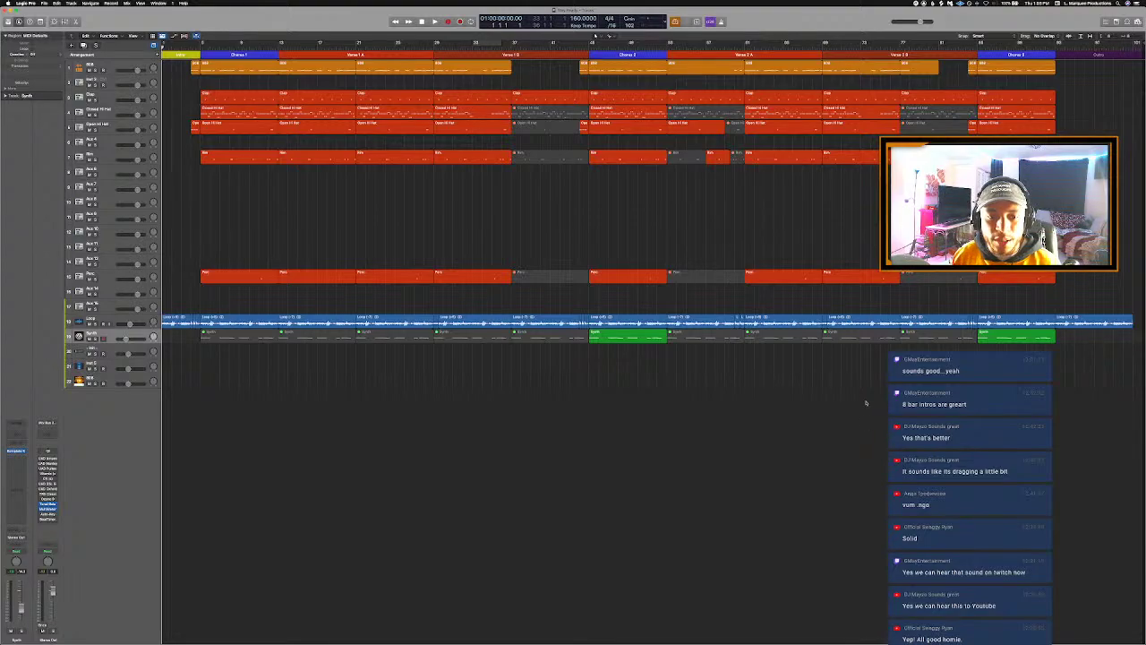